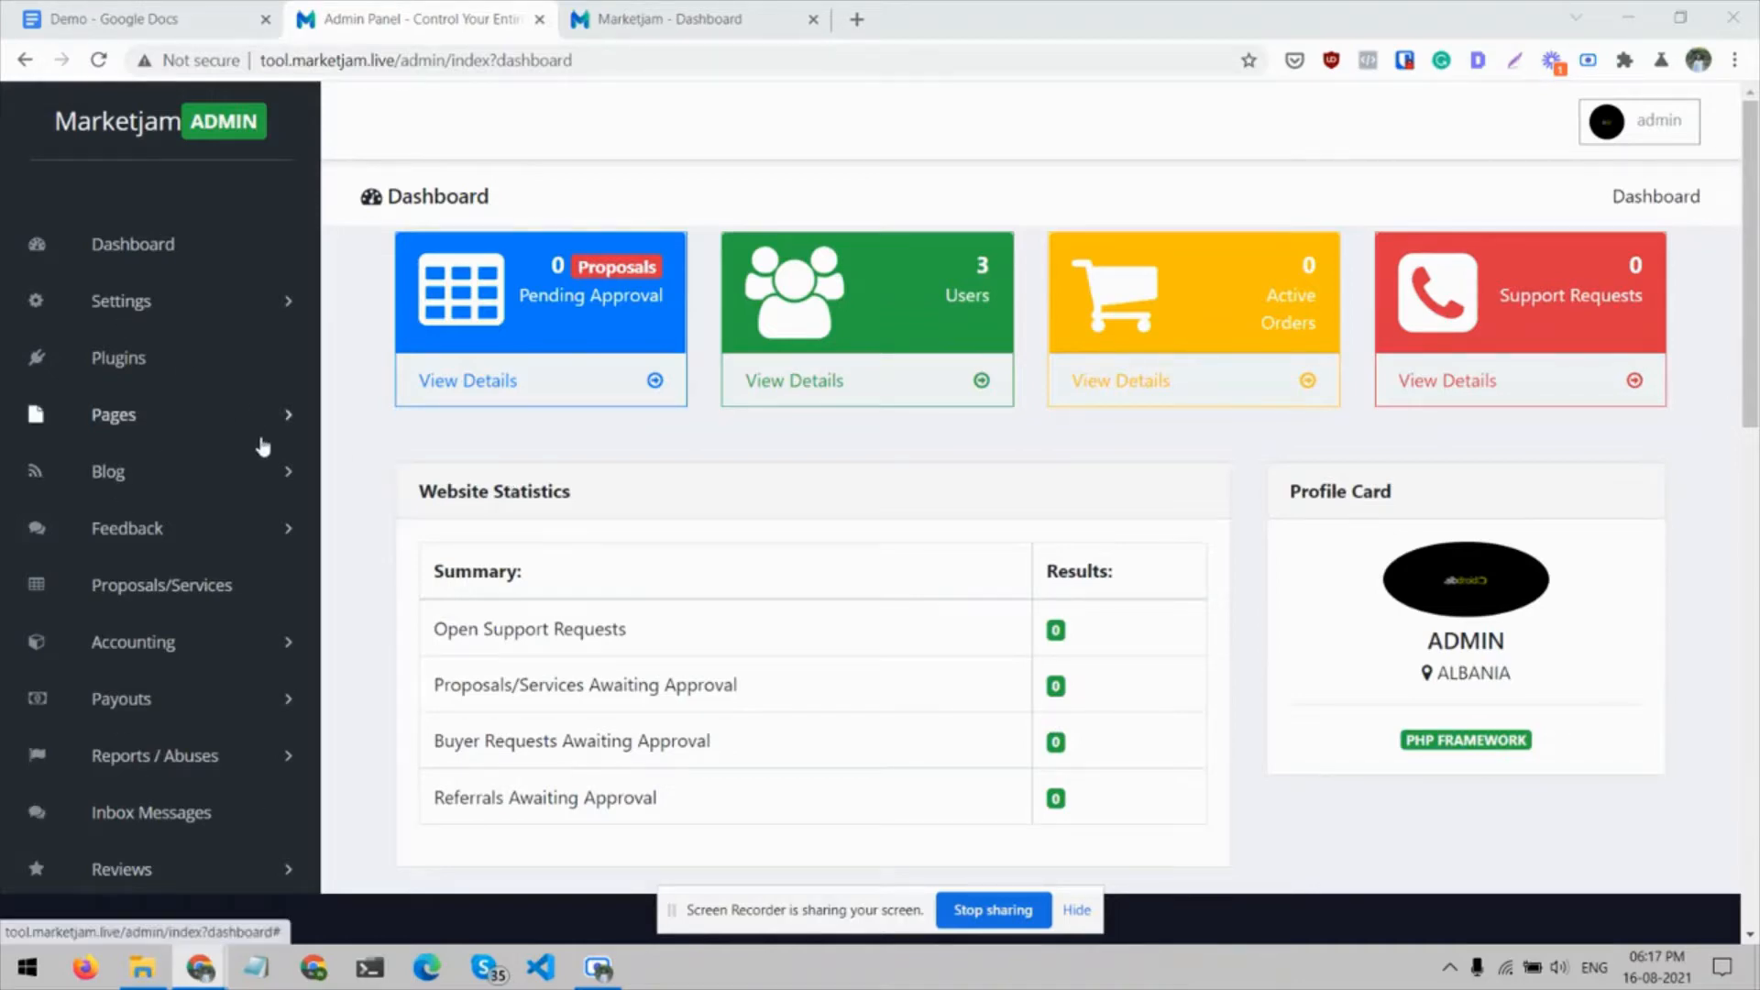
Review the admin dashboard's summary cards, website statistics and language section
scroll(263, 447, down, 3)
scroll(263, 447, up, 3)
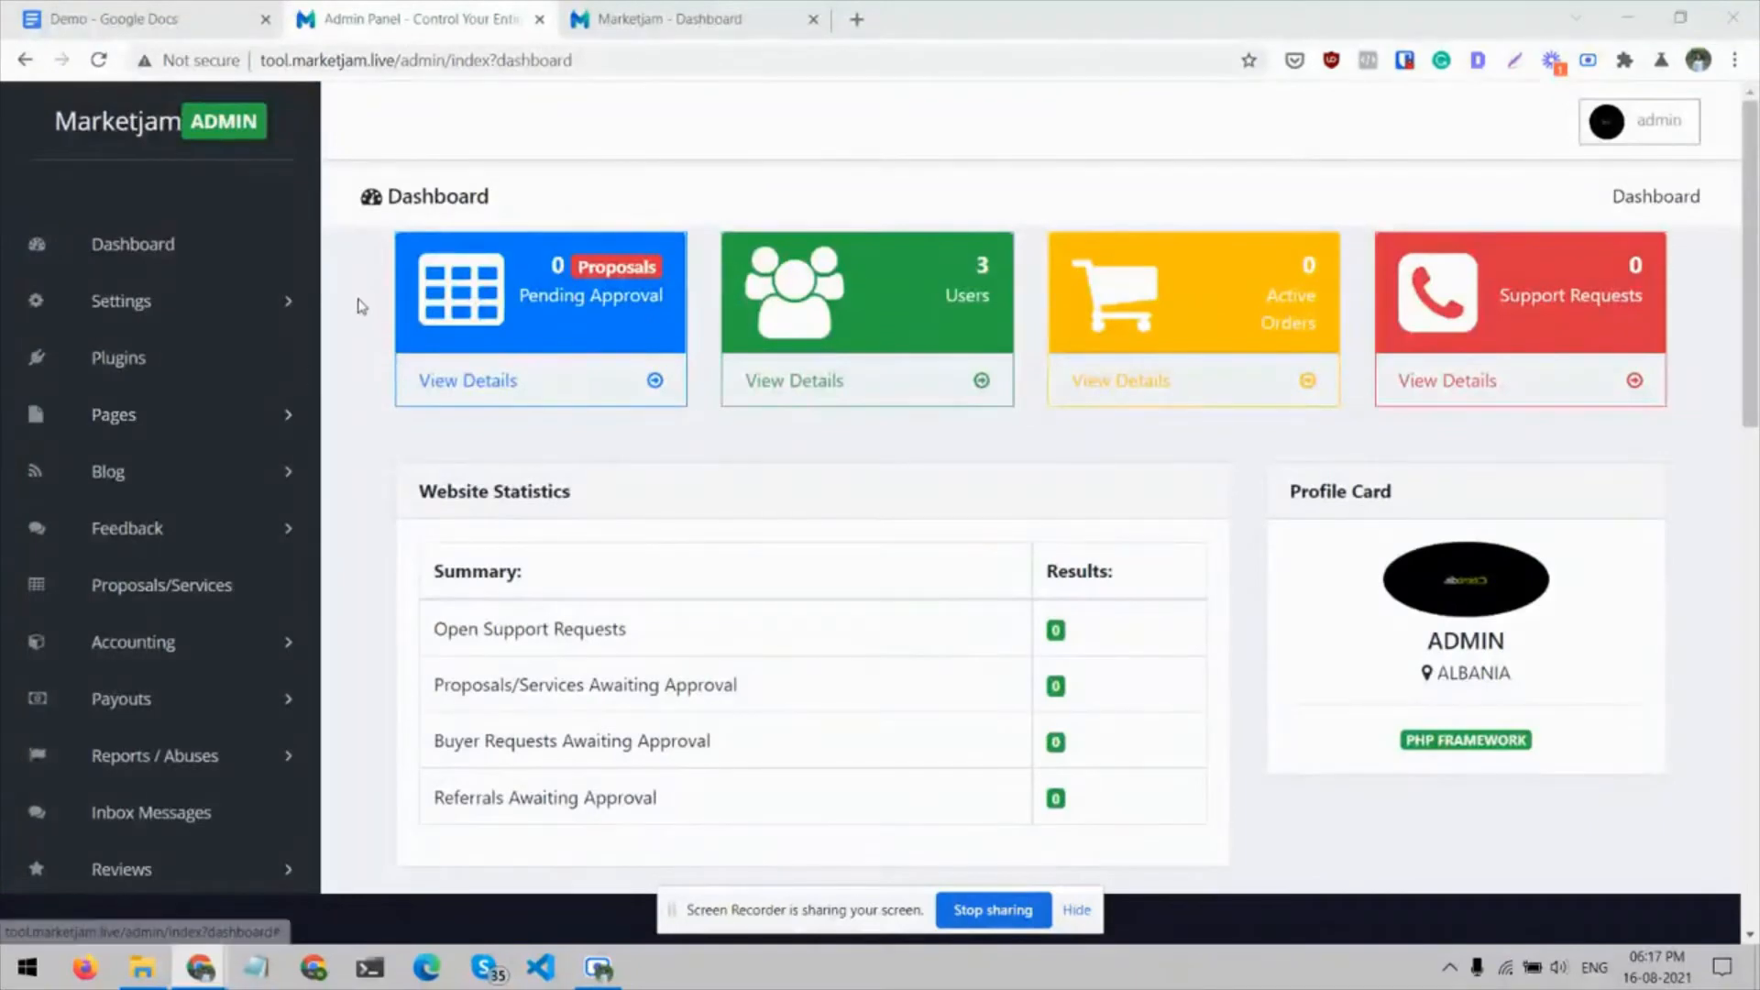
click(235, 244)
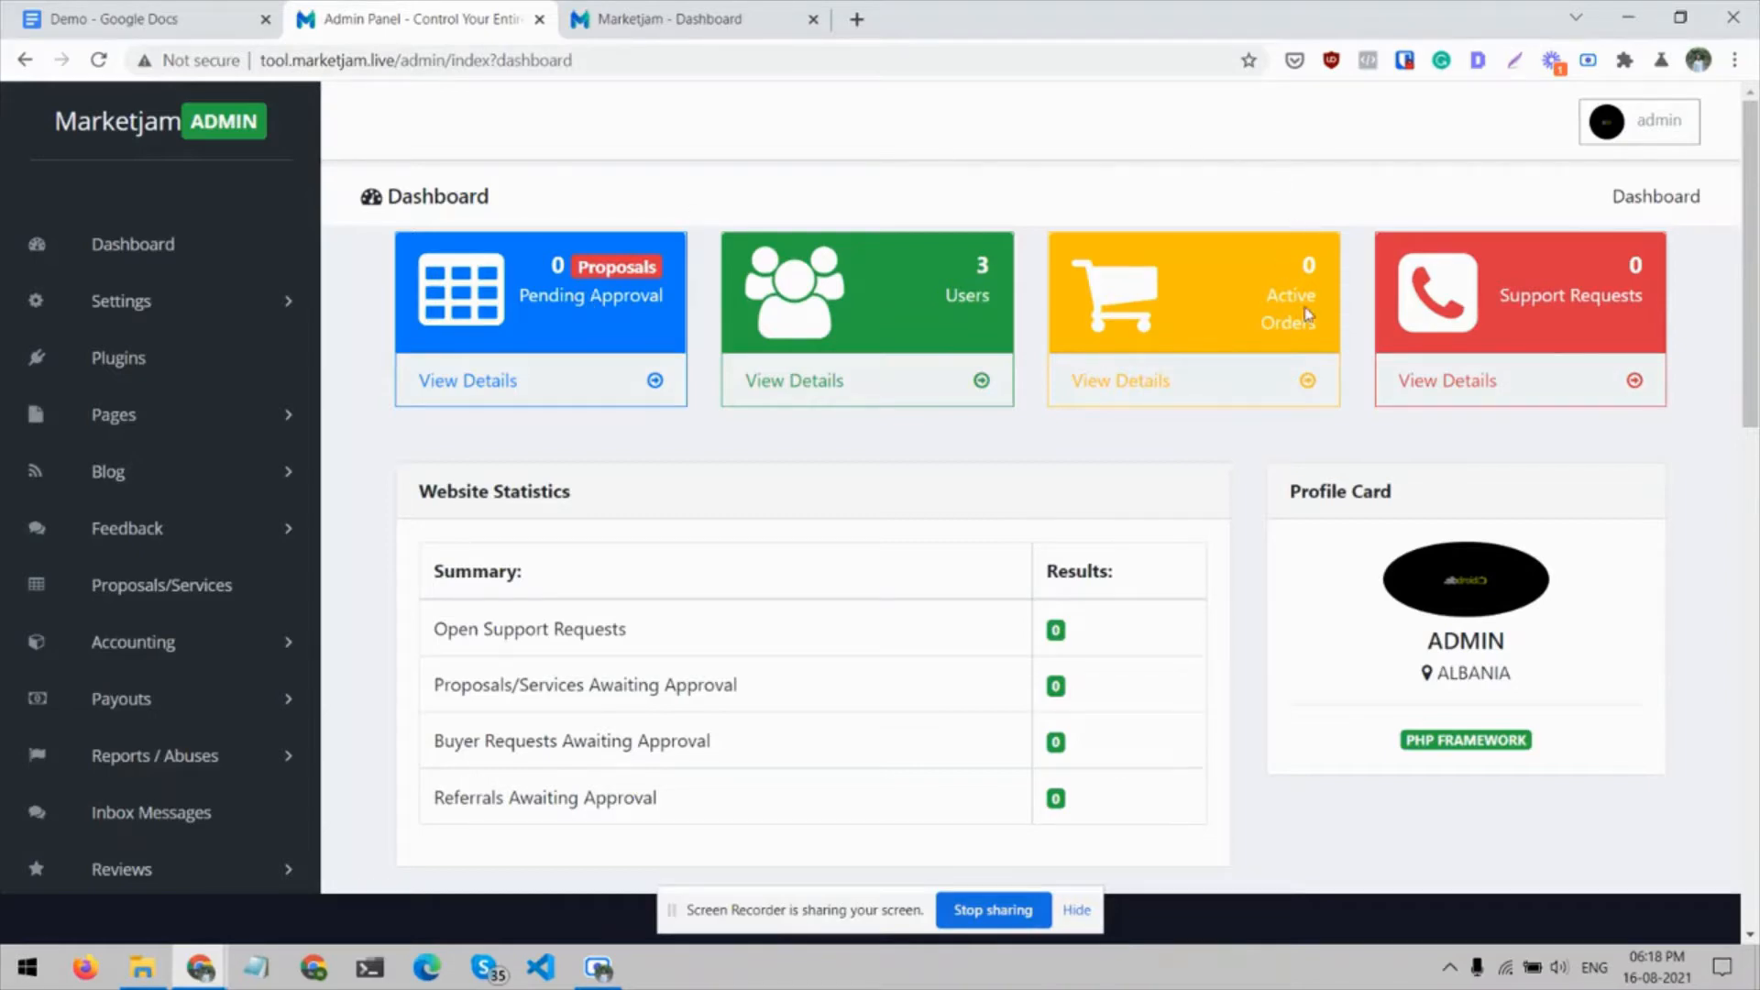
scroll(1435, 279, down, 2)
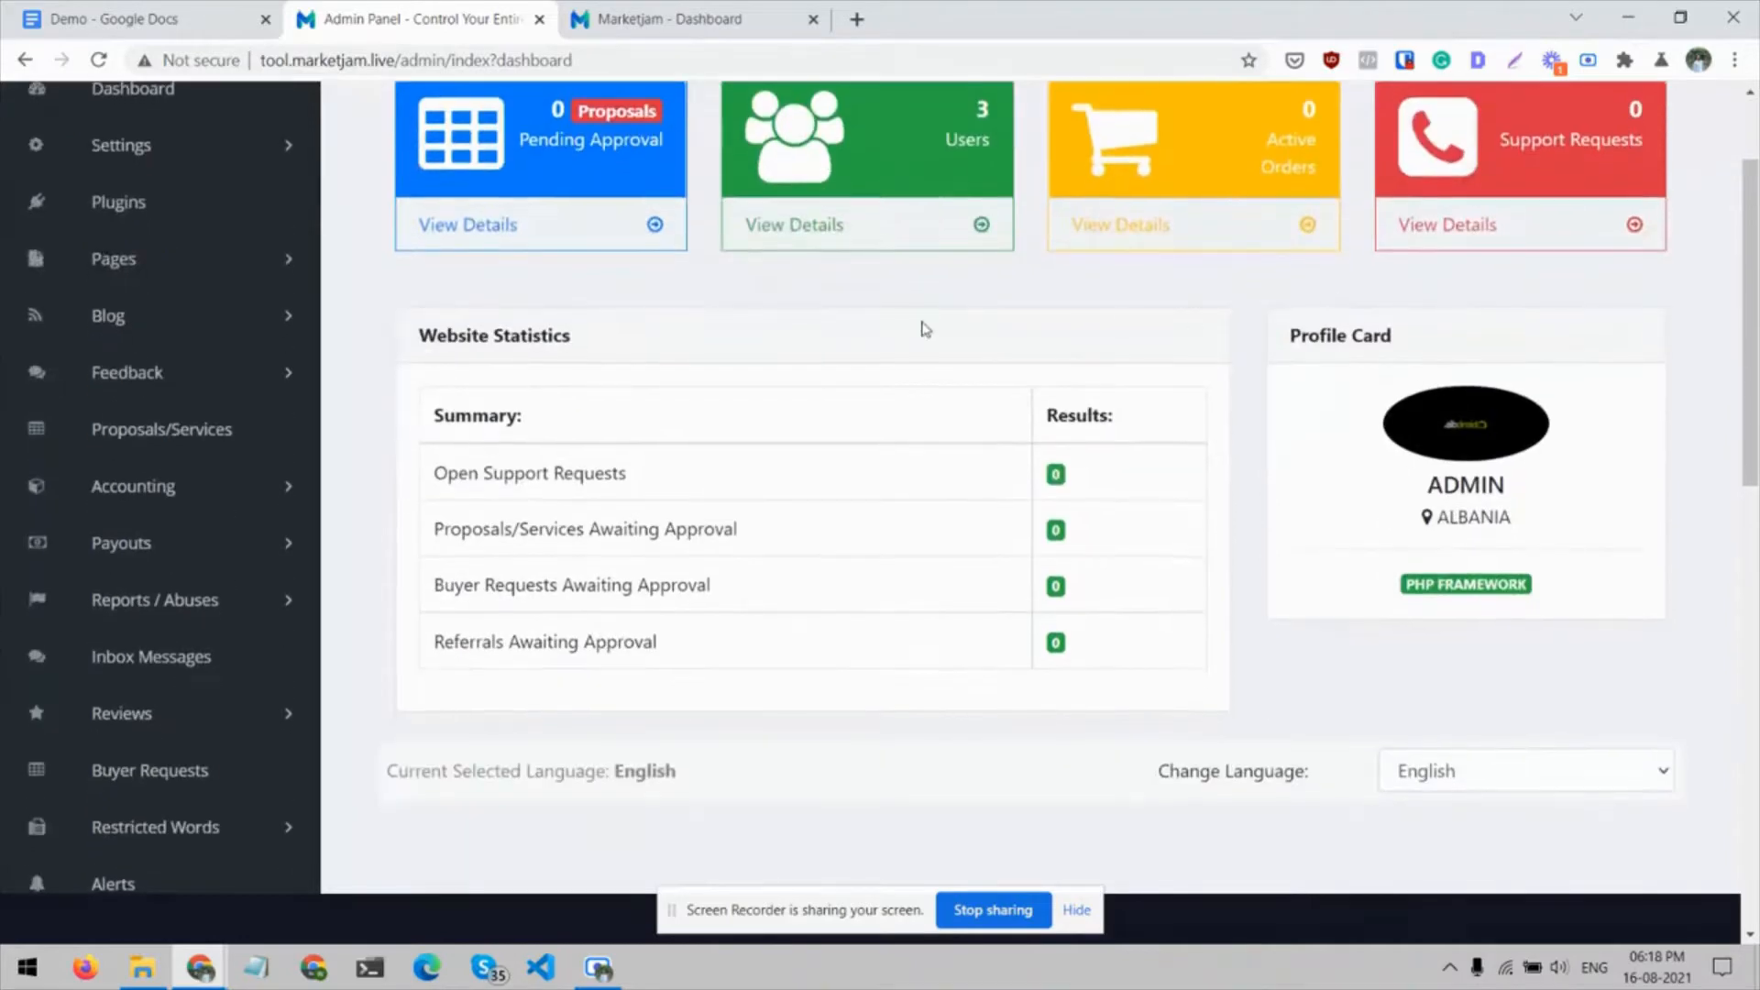
scroll(921, 327, up, 2)
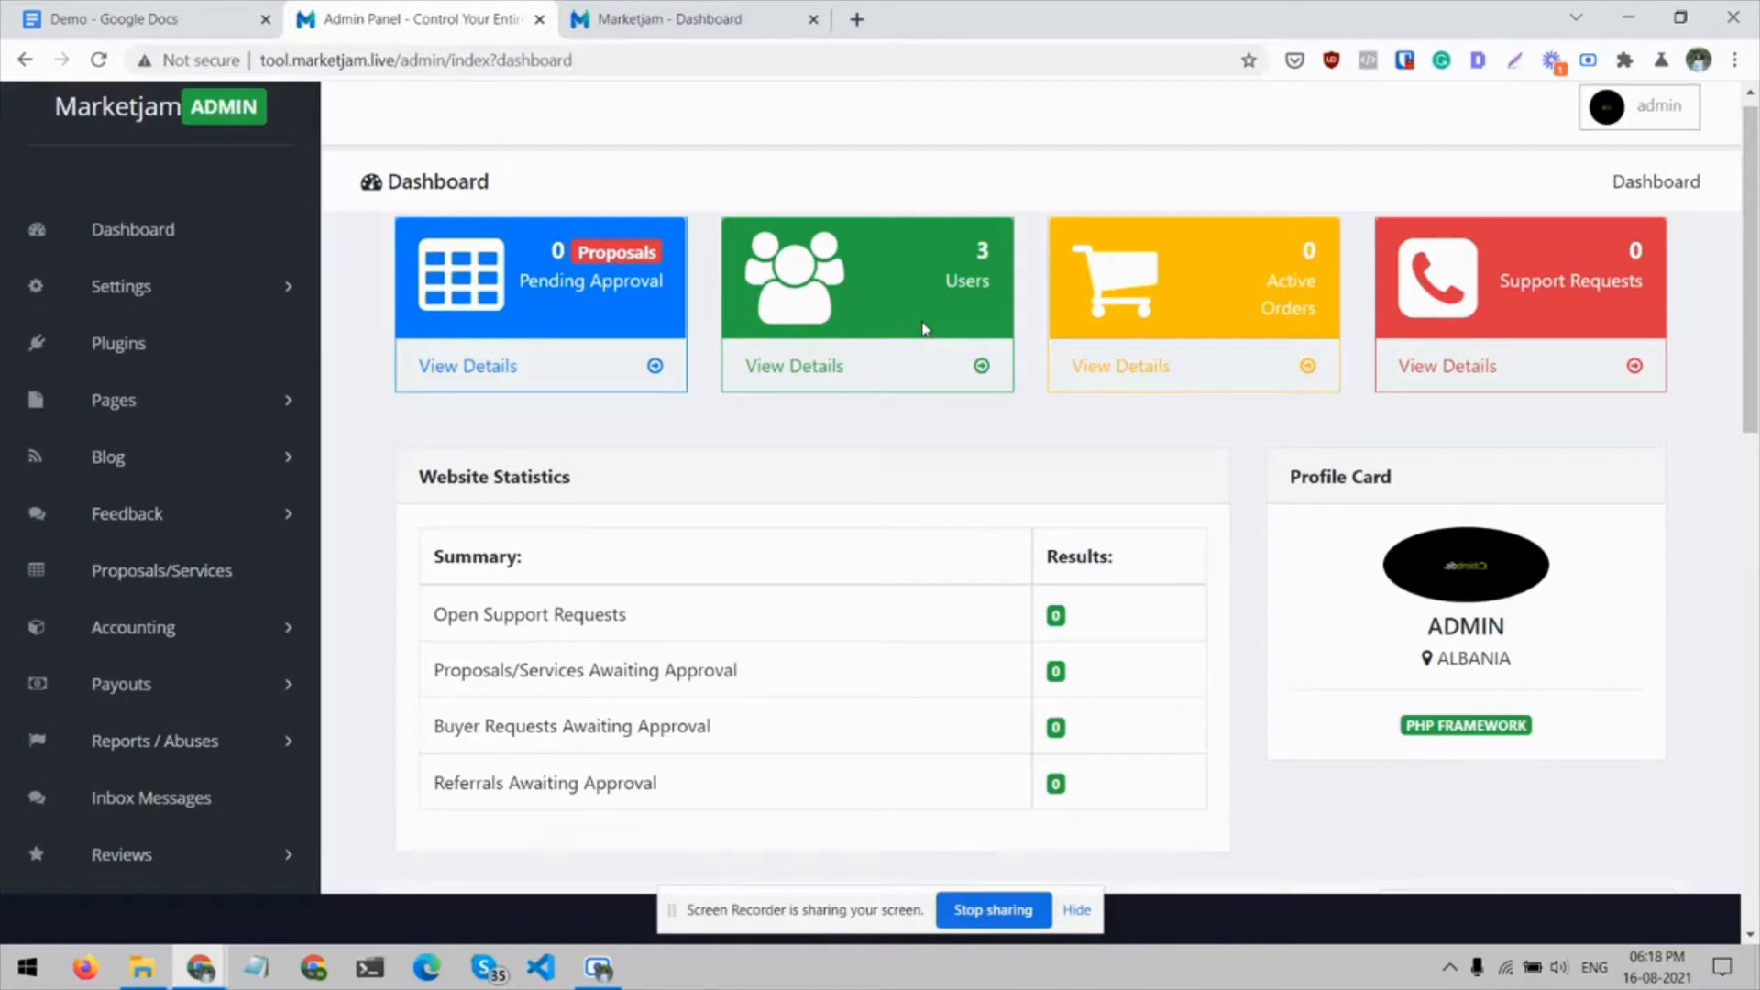
click(139, 238)
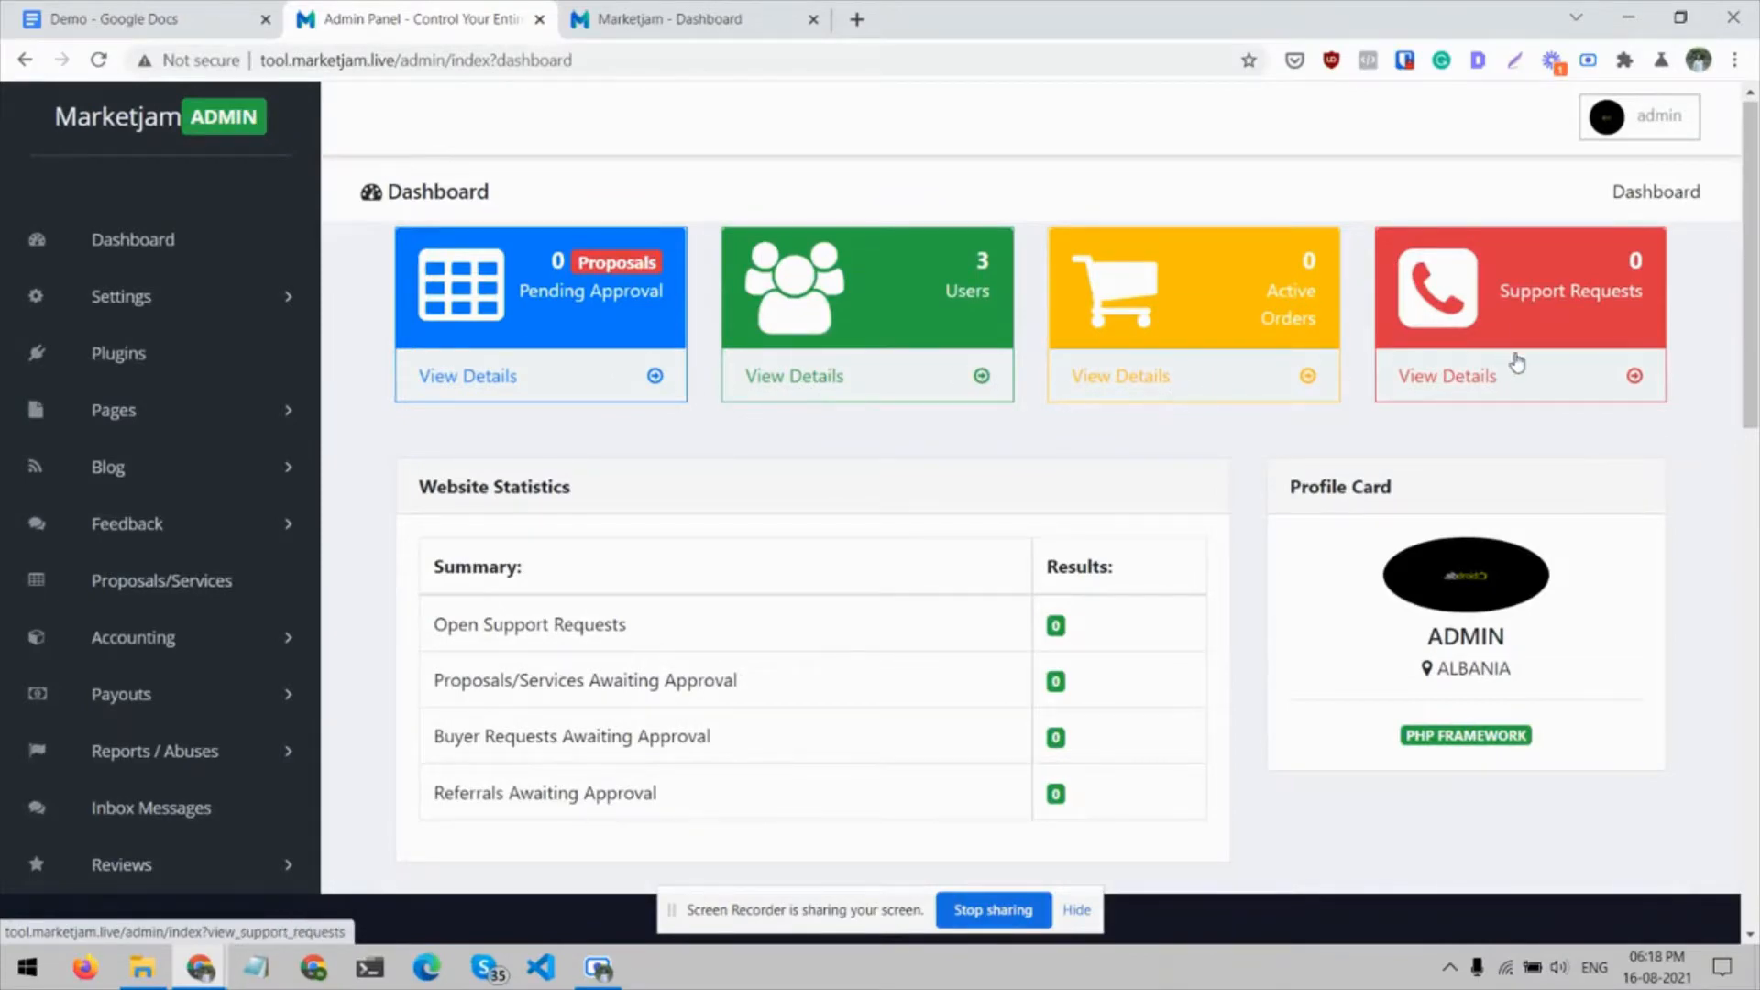
Open the General Settings page and view the available choices for doing all manual payouts
click(287, 302)
click(184, 348)
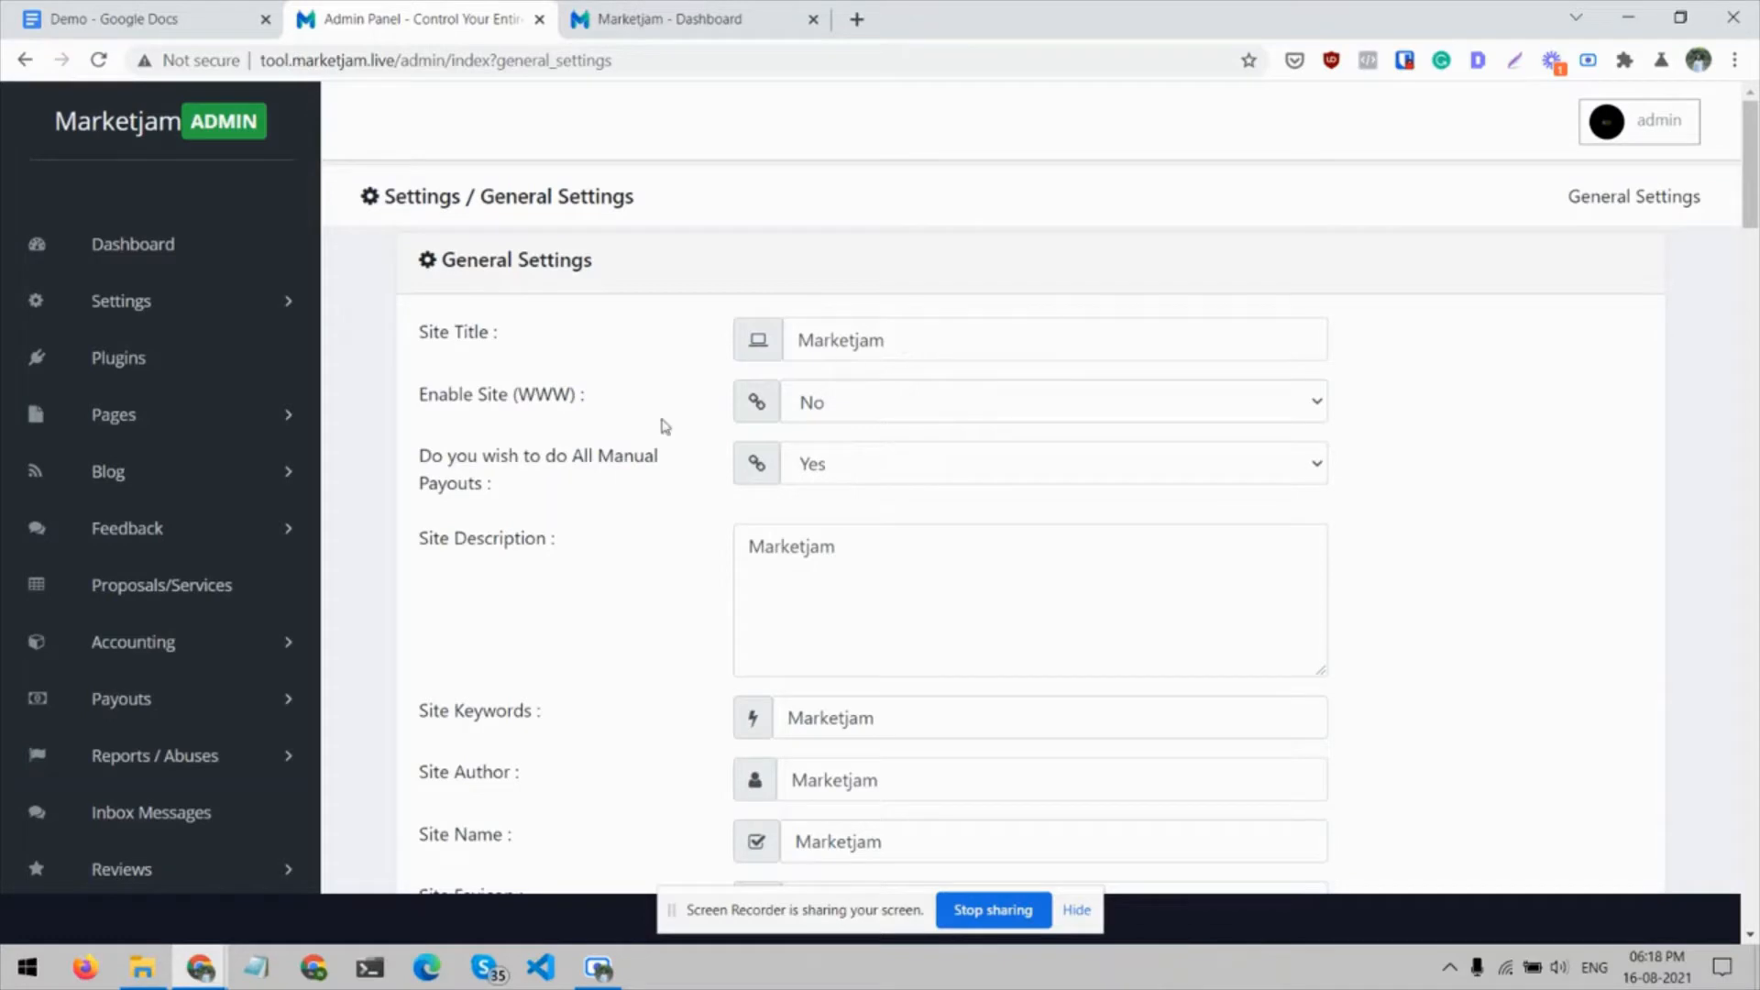
scroll(662, 424, down, 2)
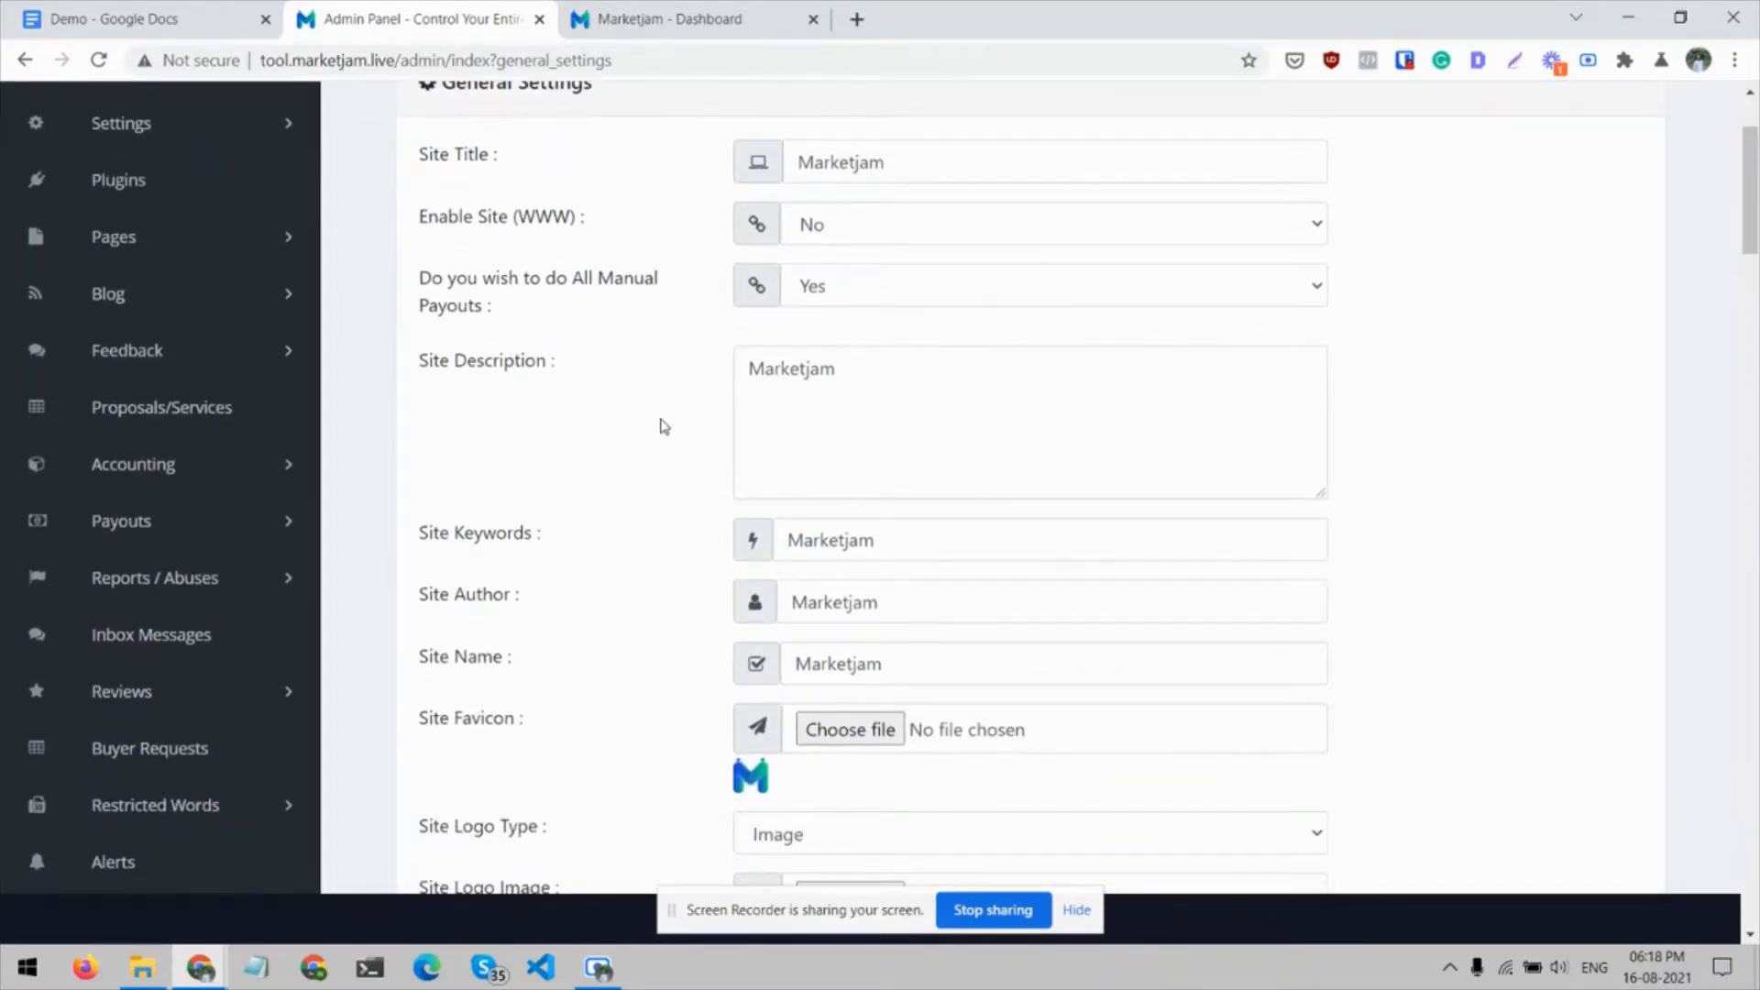
scroll(660, 424, down, 1)
click(829, 283)
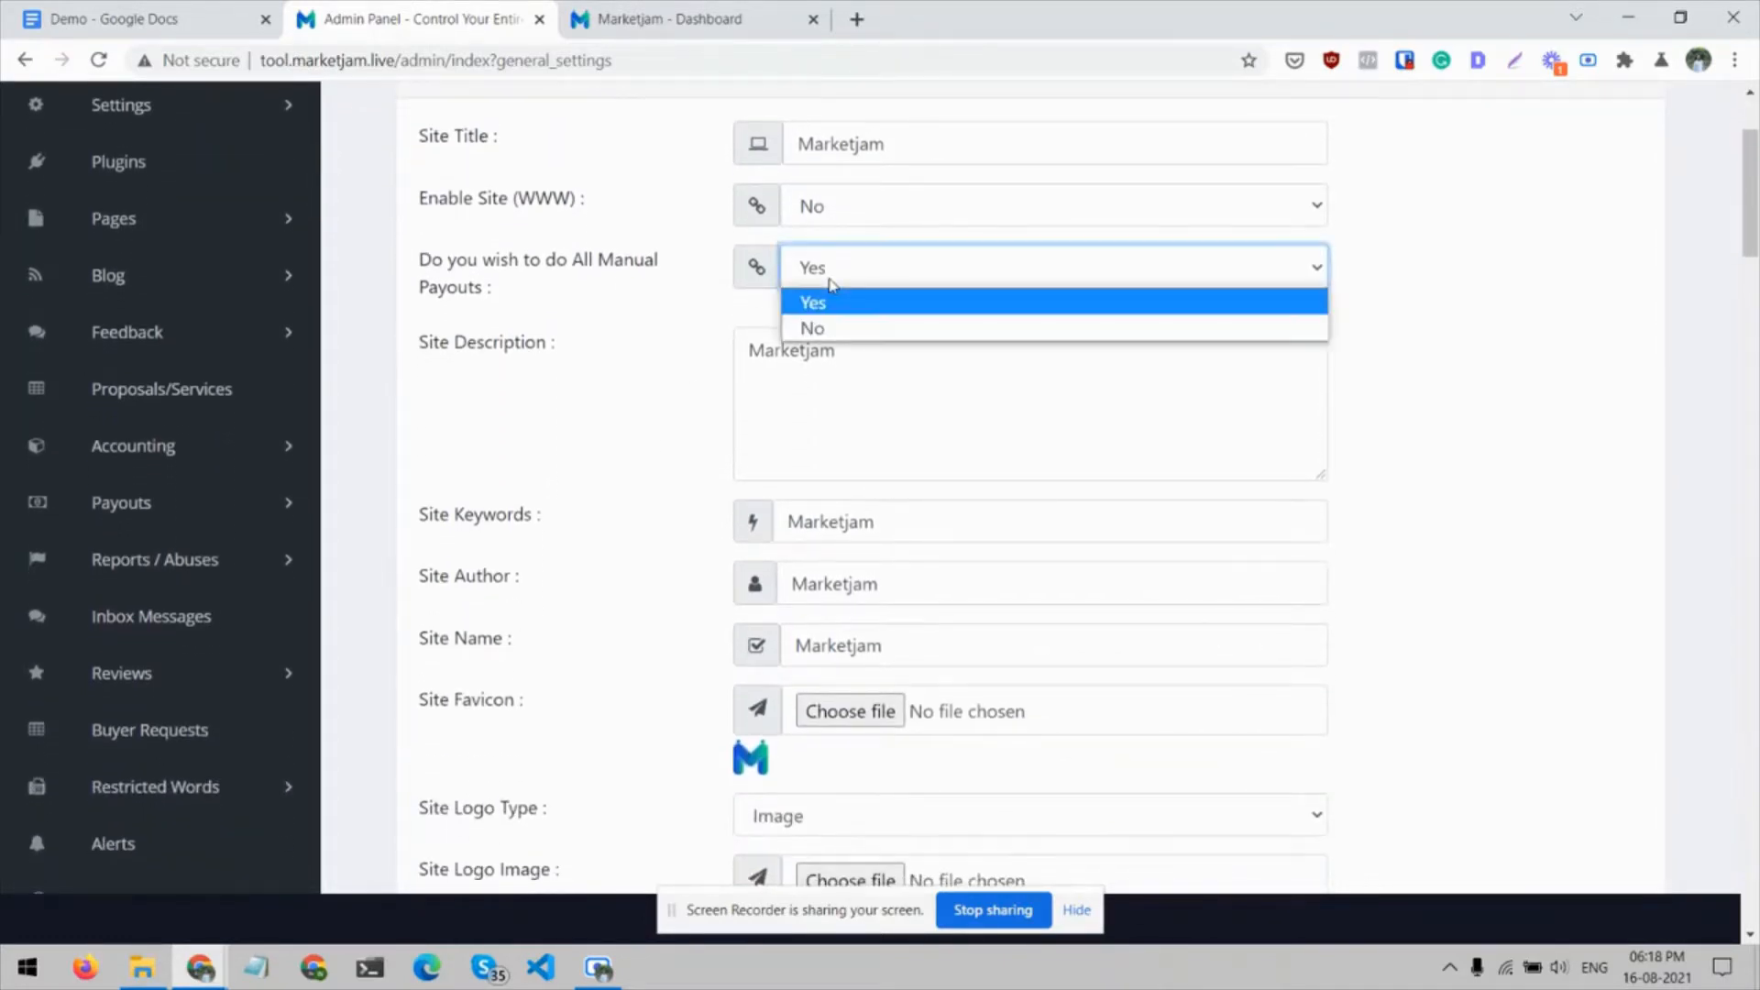
click(572, 315)
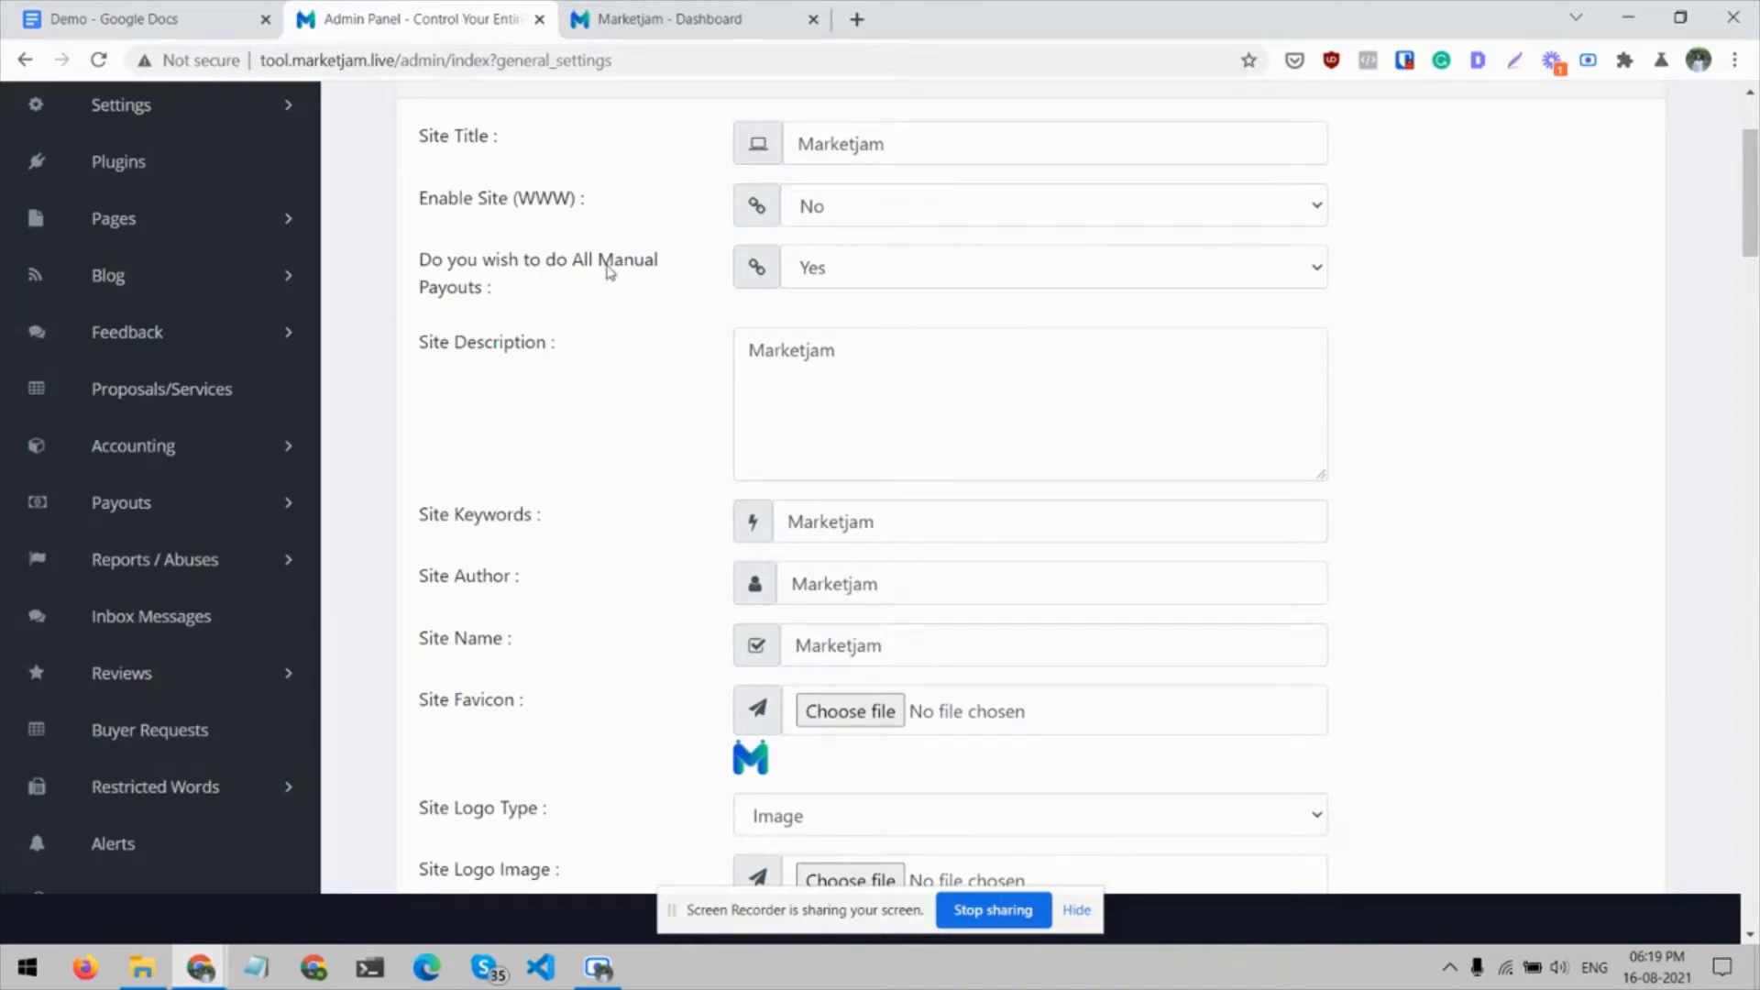
click(845, 266)
click(580, 360)
Examine the site description, keywords, author, name, favicon and logo image fields in the general settings
scroll(579, 360, down, 1)
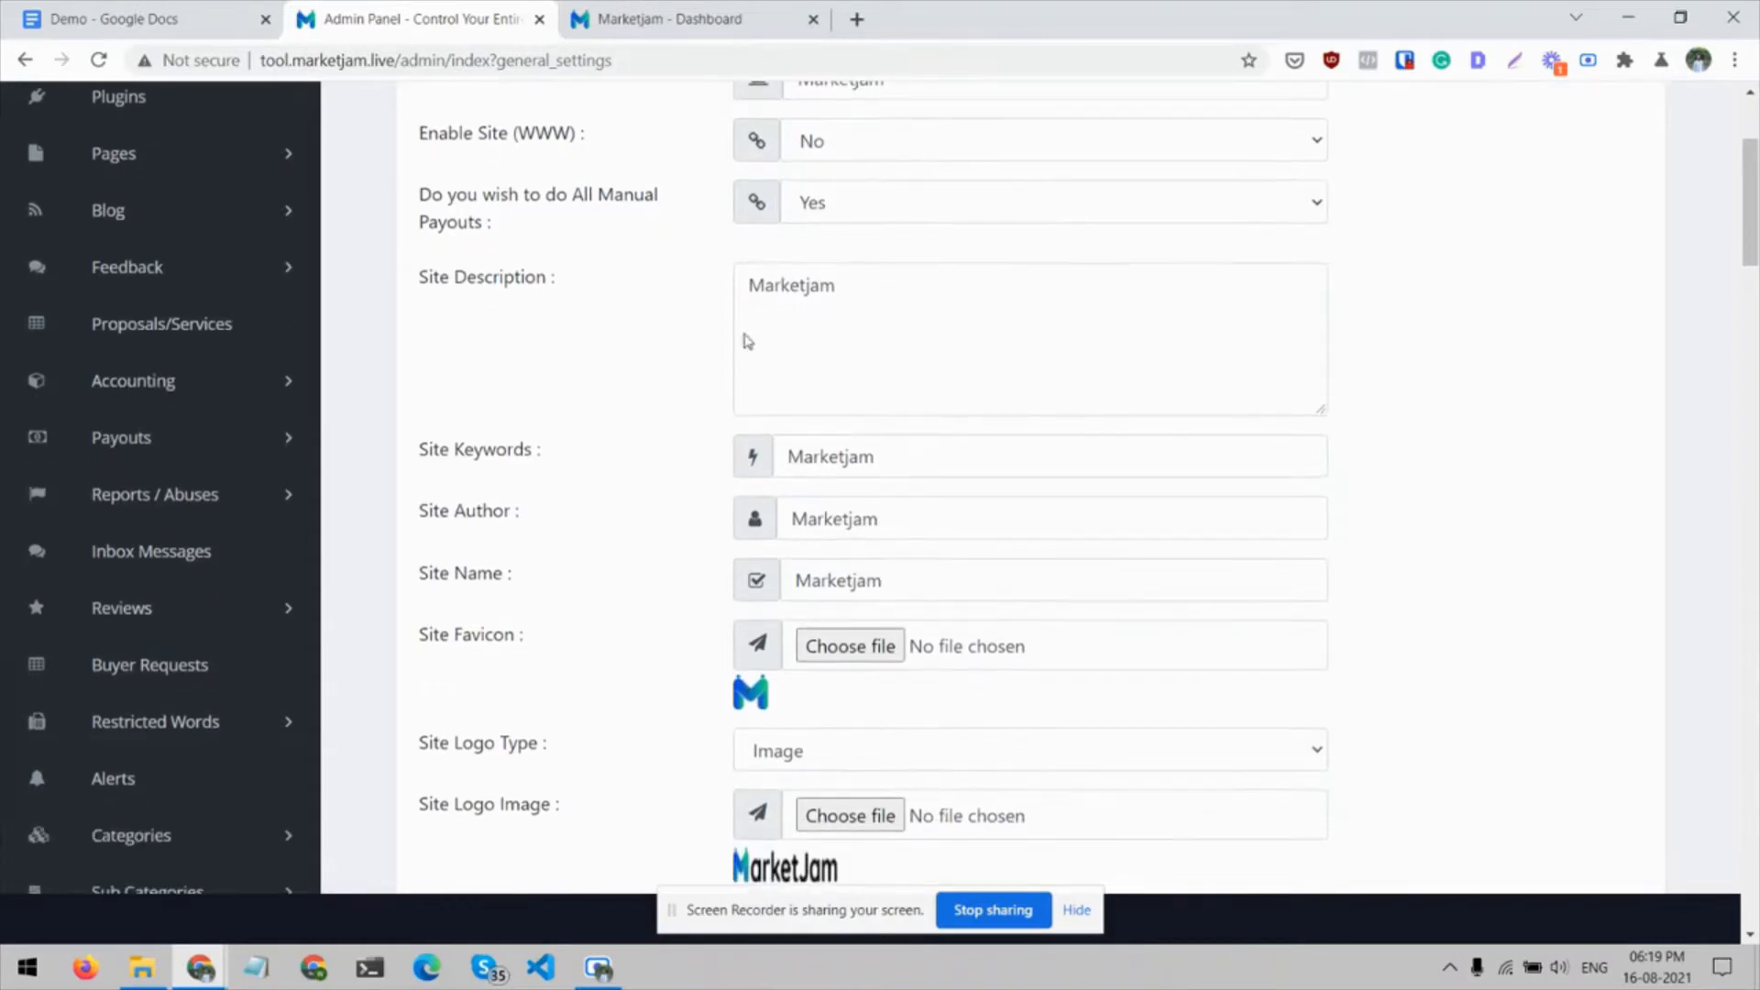
scroll(587, 518, down, 3)
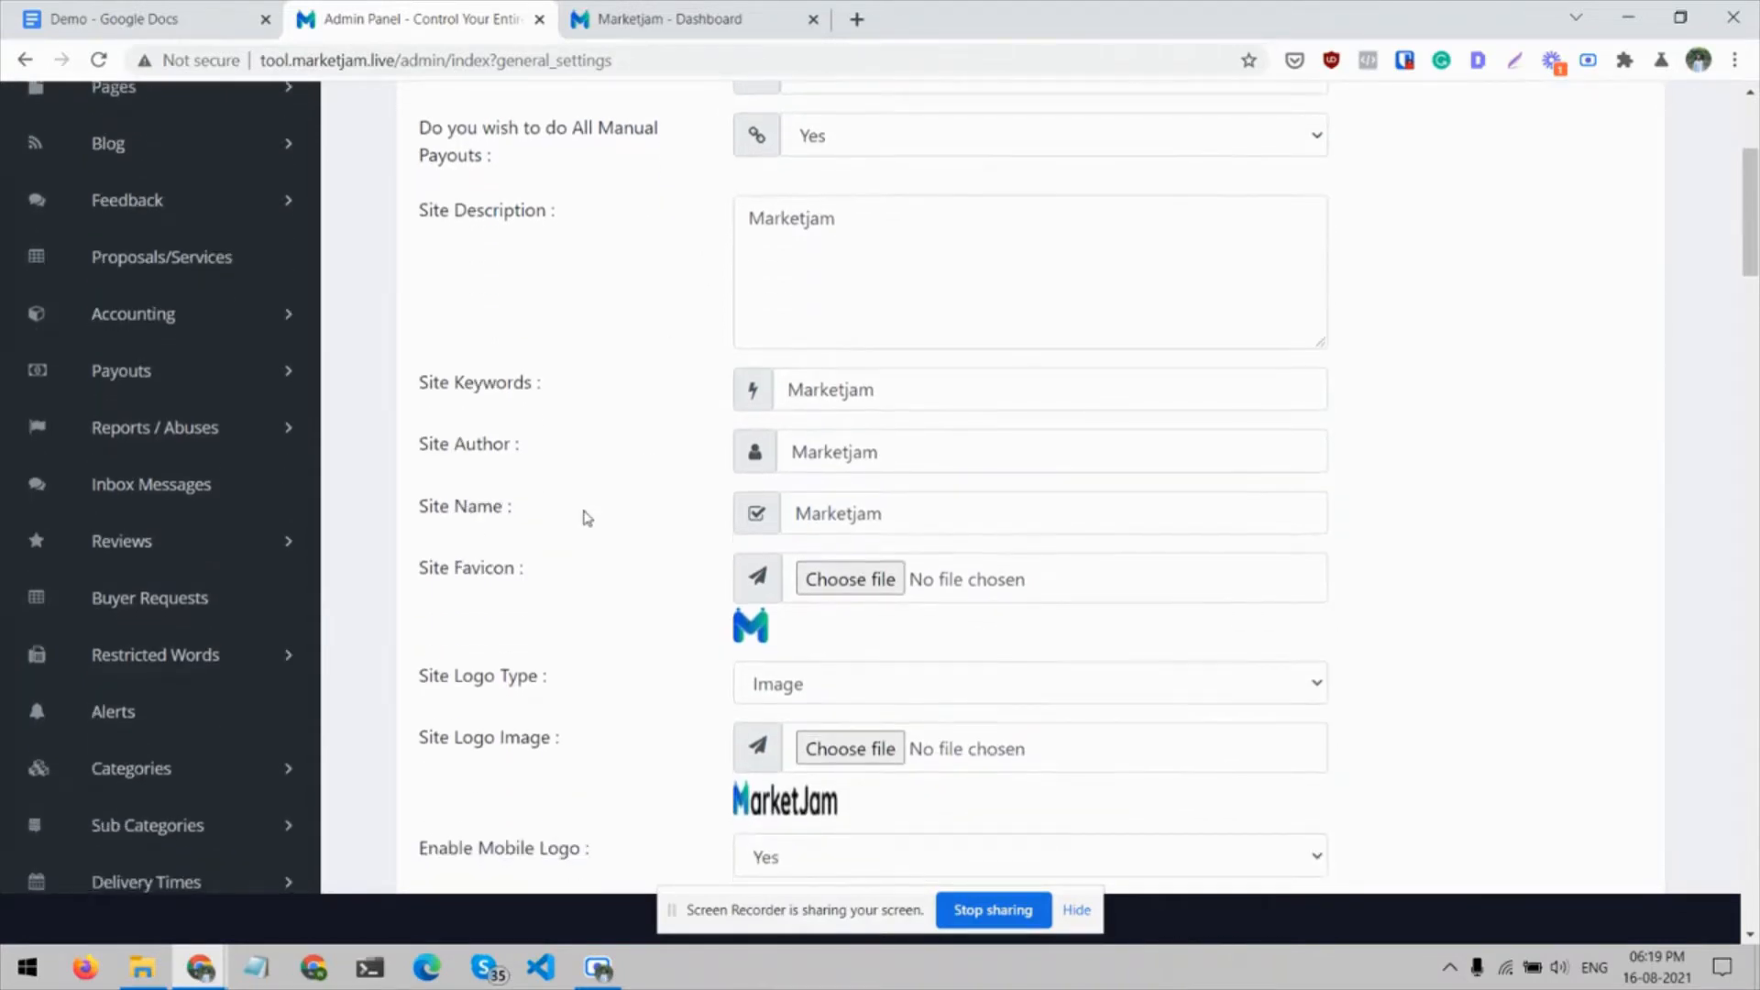
scroll(583, 516, down, 1)
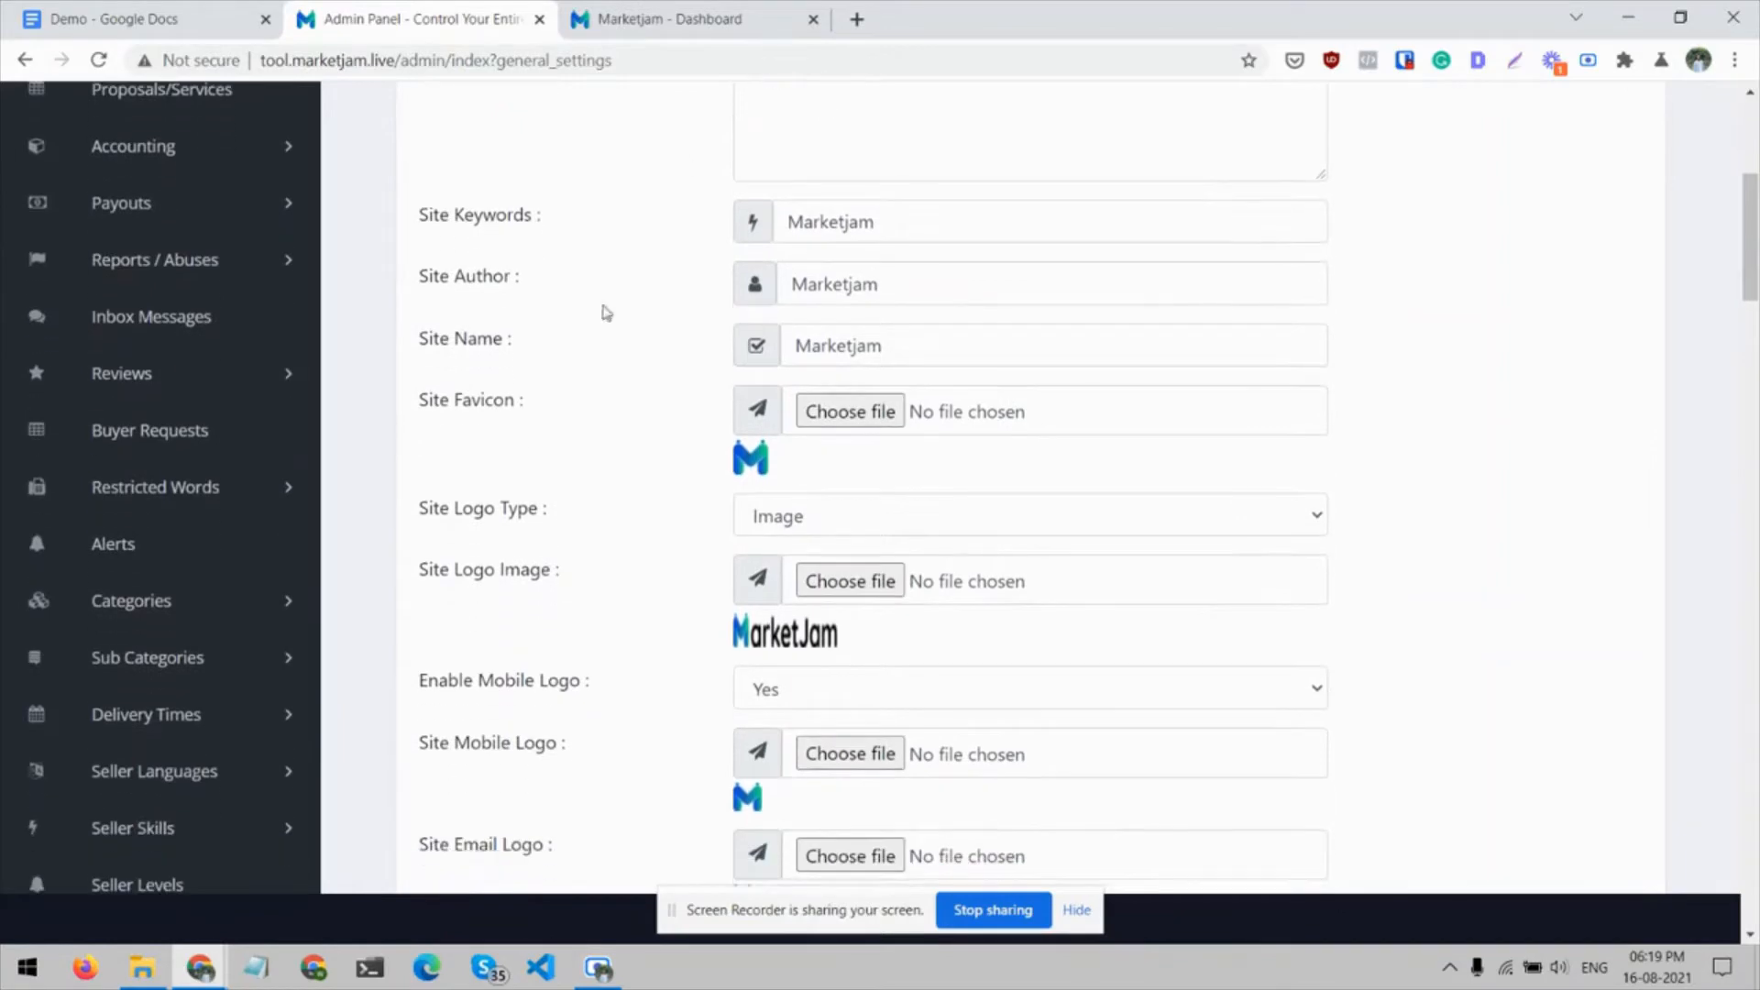
scroll(502, 240, up, 1)
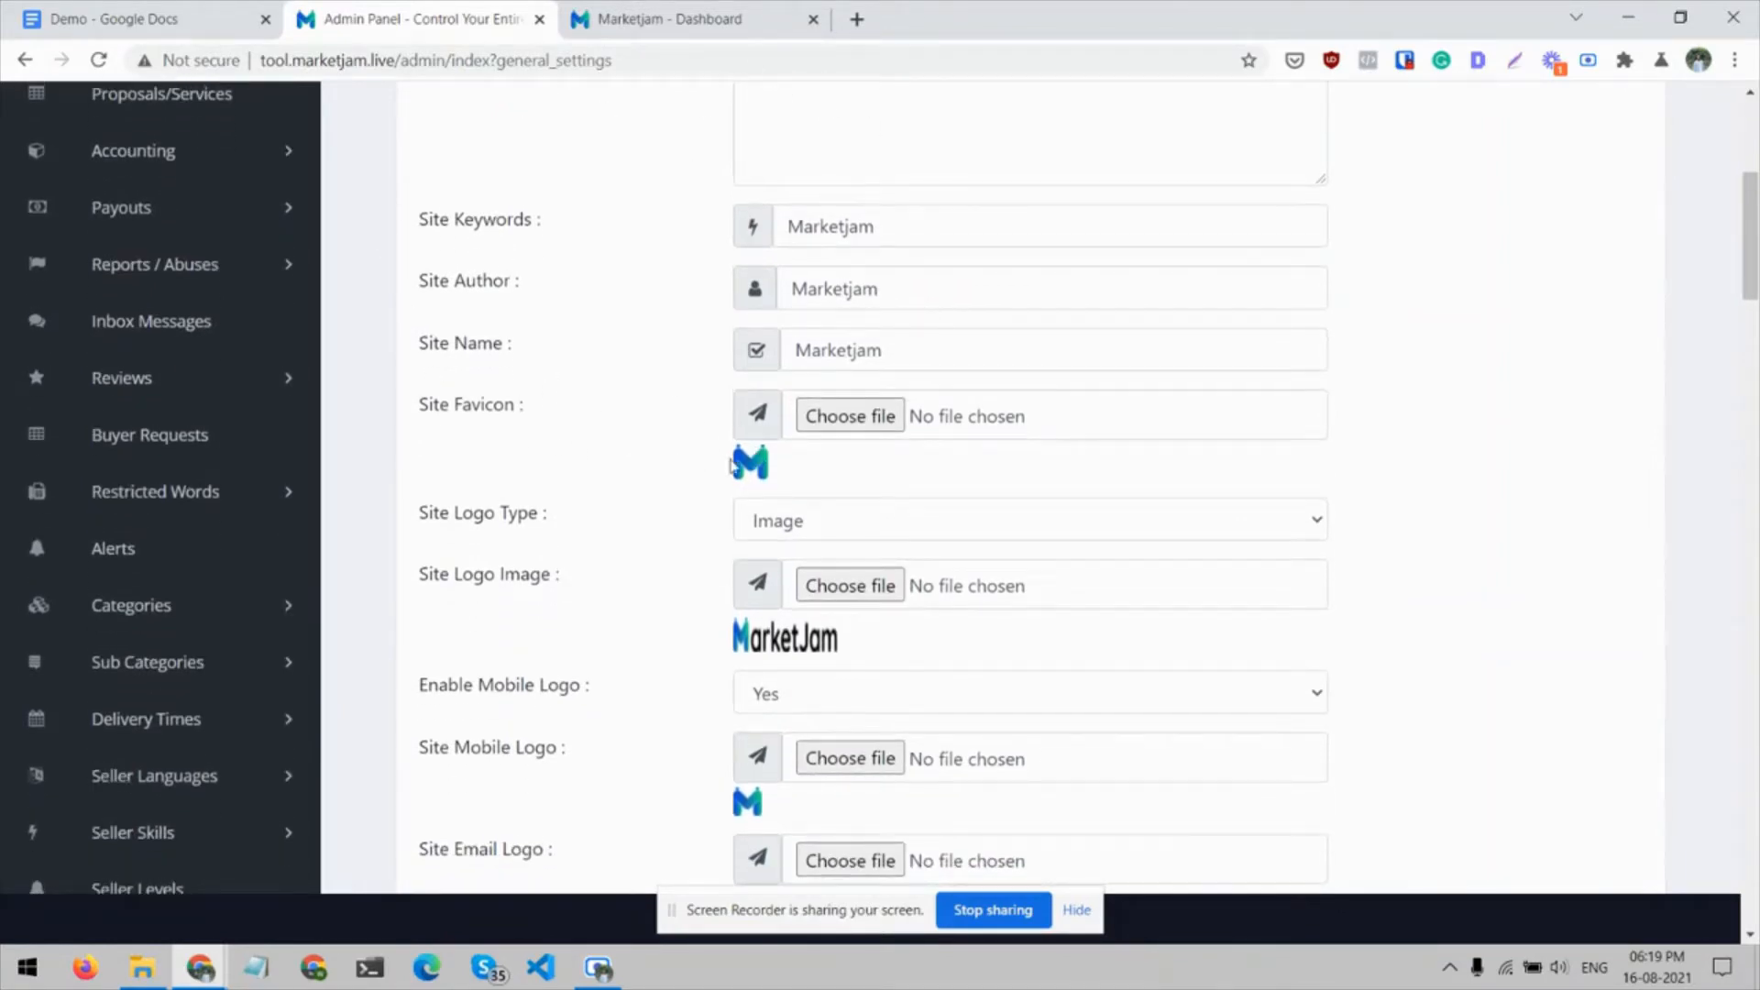
scroll(726, 458, down, 2)
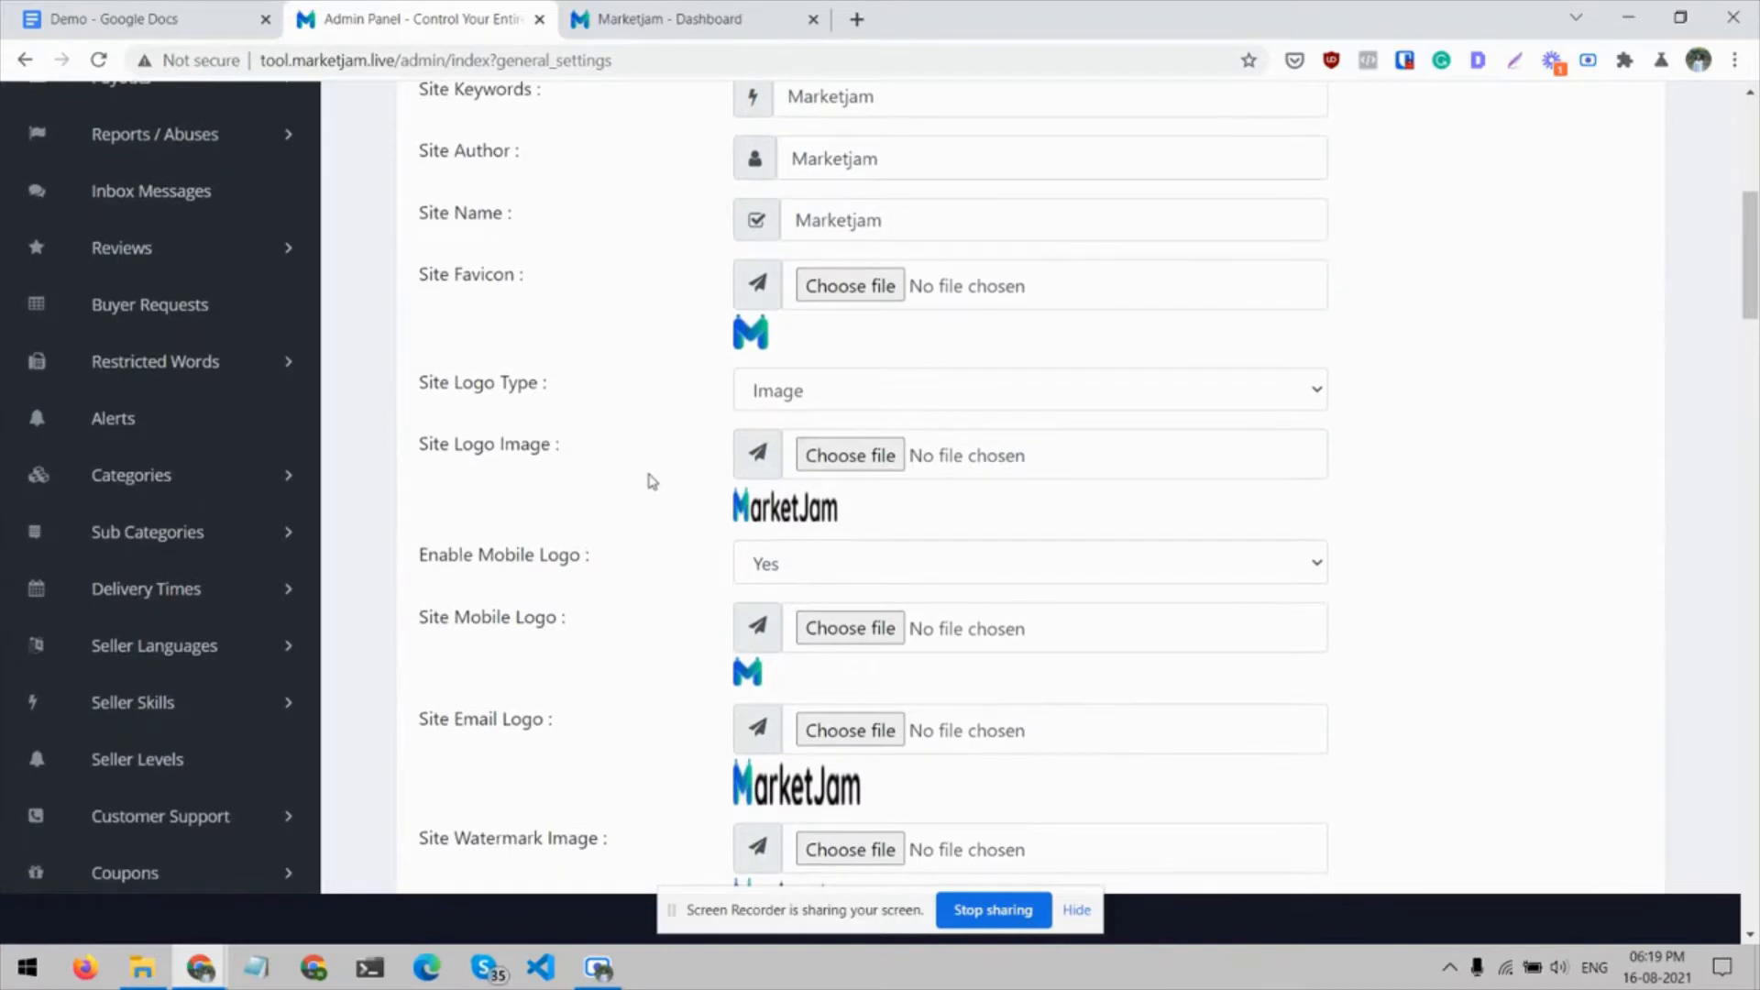
scroll(651, 480, down, 1)
scroll(651, 480, down, 2)
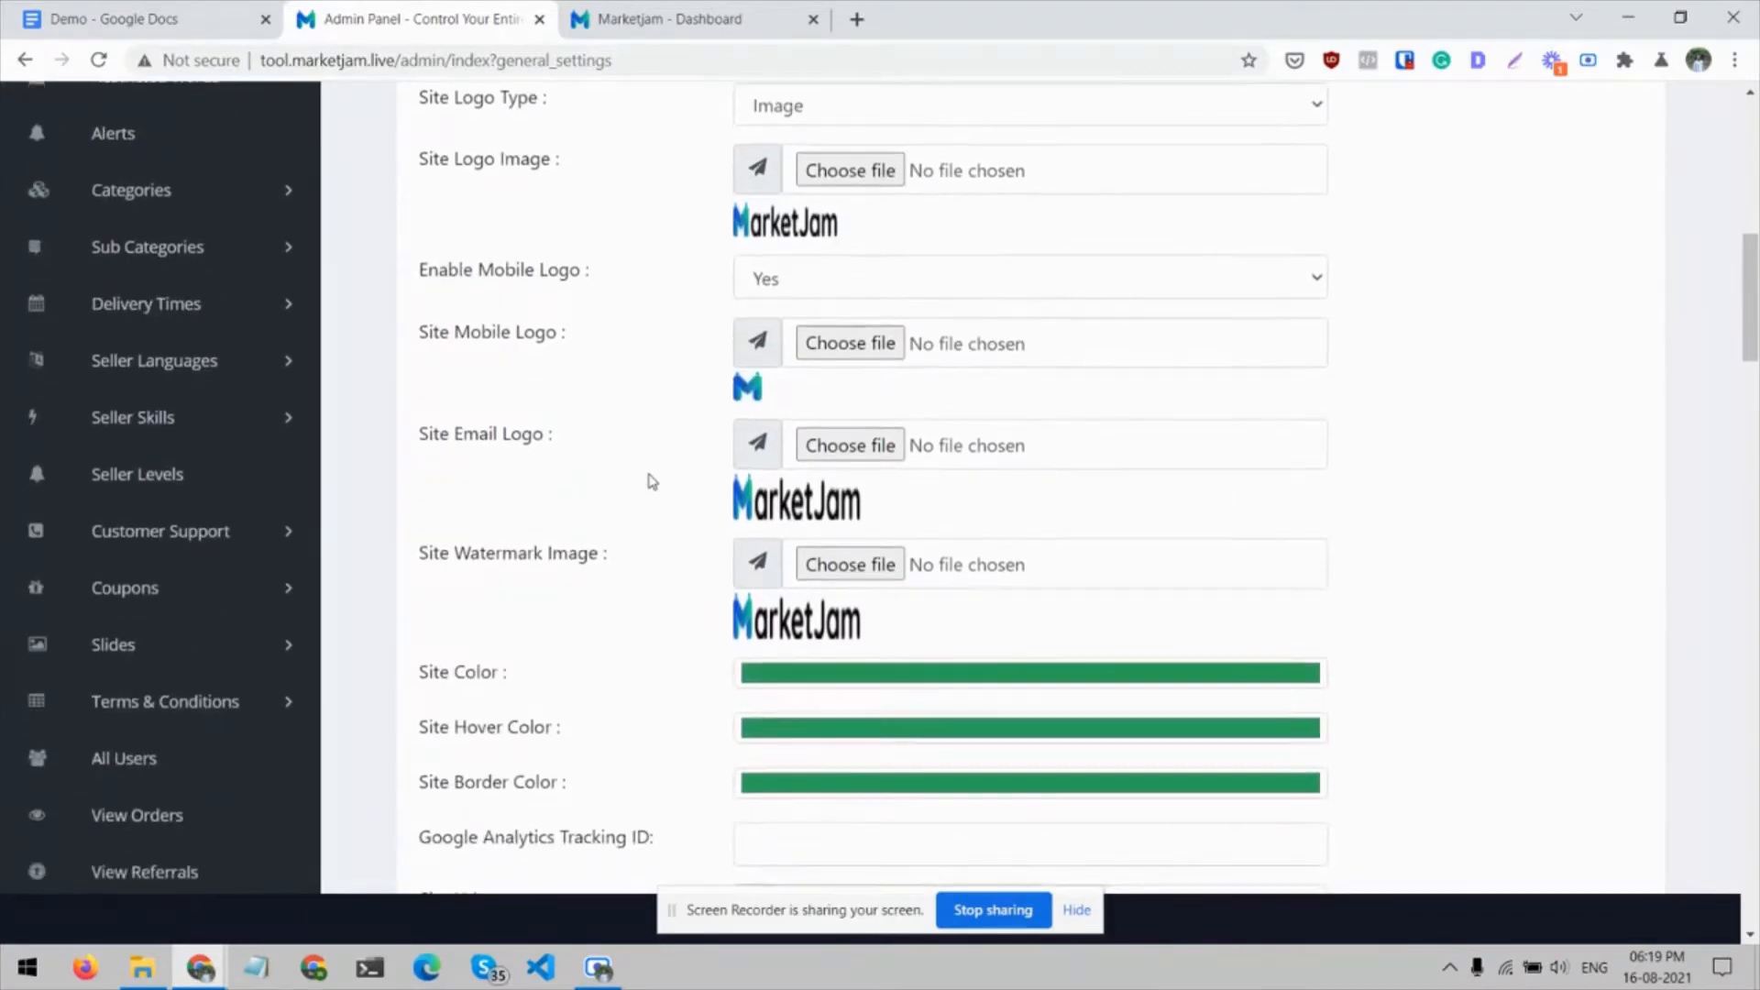
Review the email logo and watermark image fields, and inspect the Site Color setting without changing it
scroll(651, 480, down, 1)
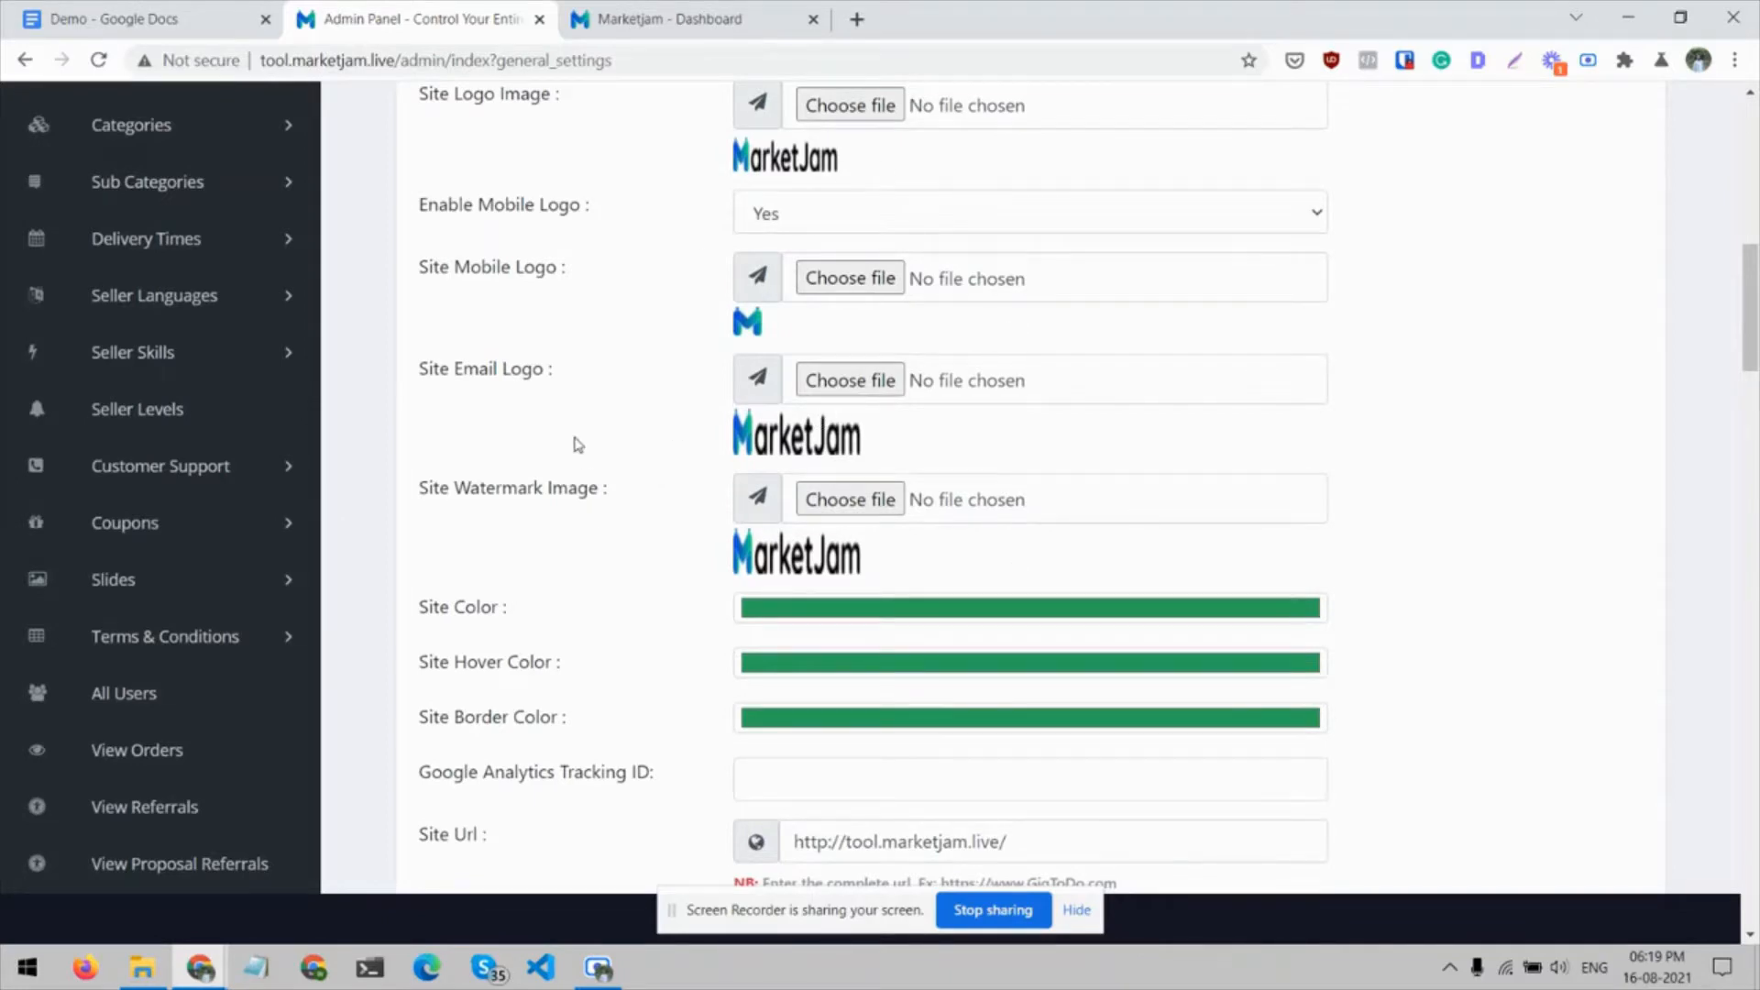
scroll(576, 443, down, 2)
click(773, 396)
click(592, 441)
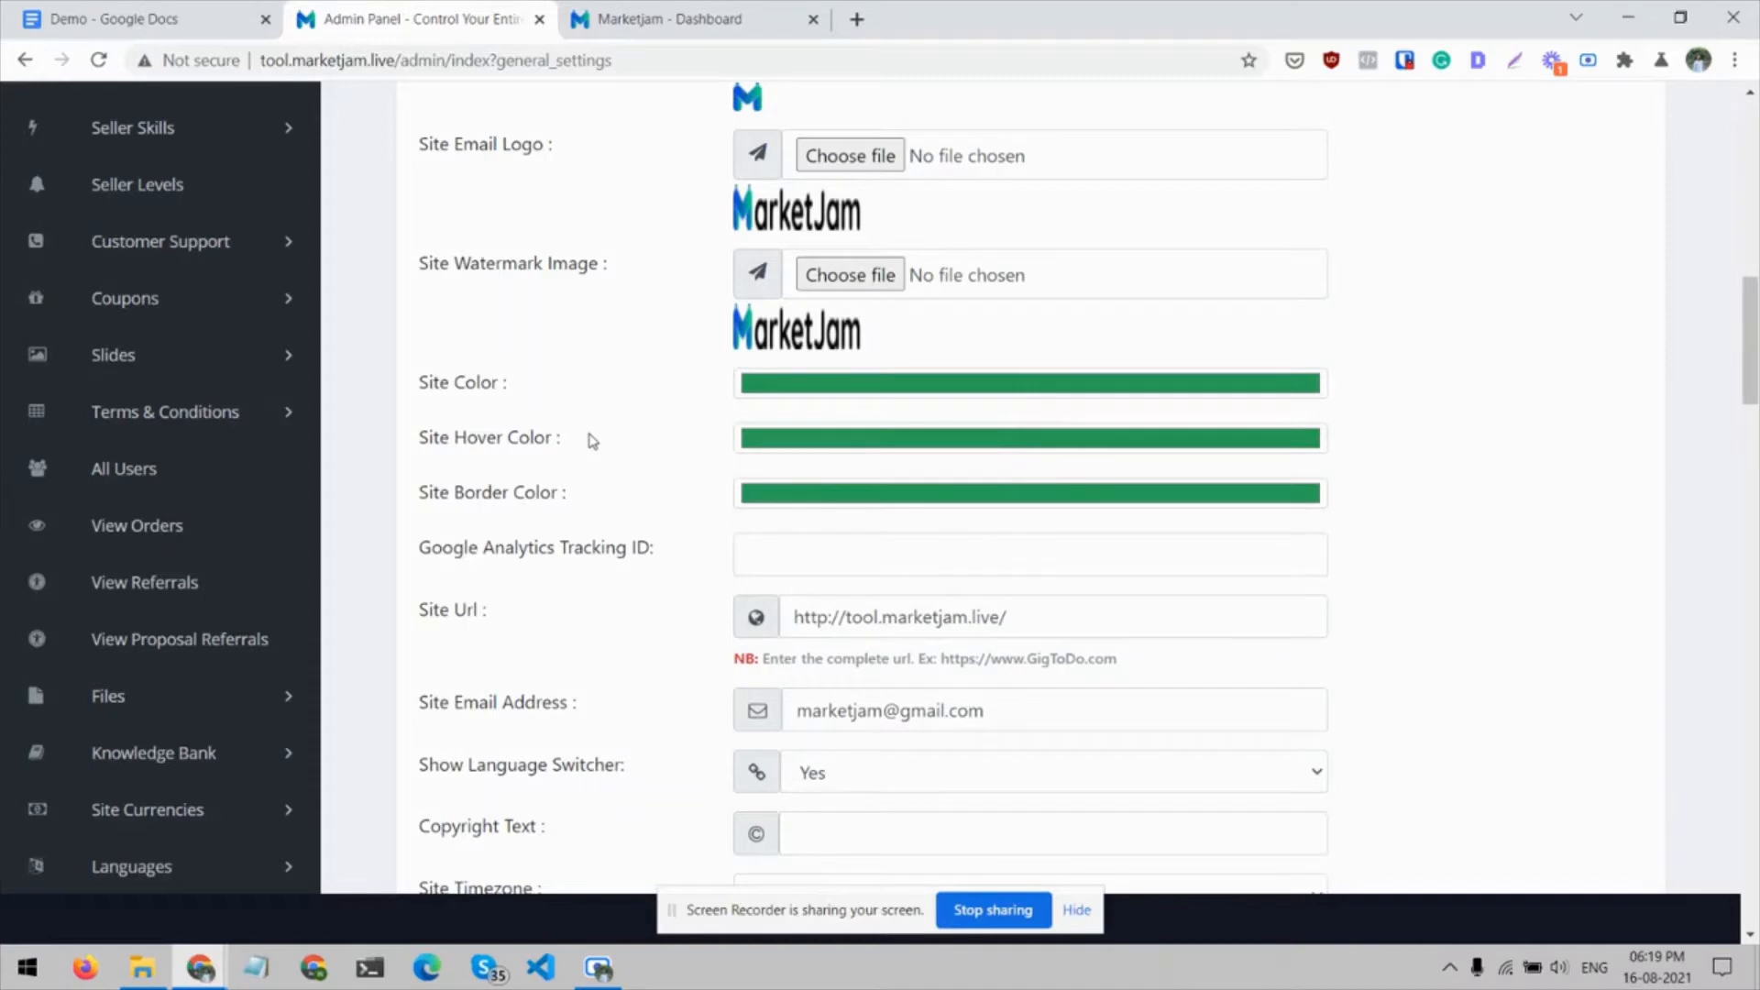
Examine the analytics tracking, site URL and email address fields, and view the Show Language Switcher choices
scroll(573, 454, down, 1)
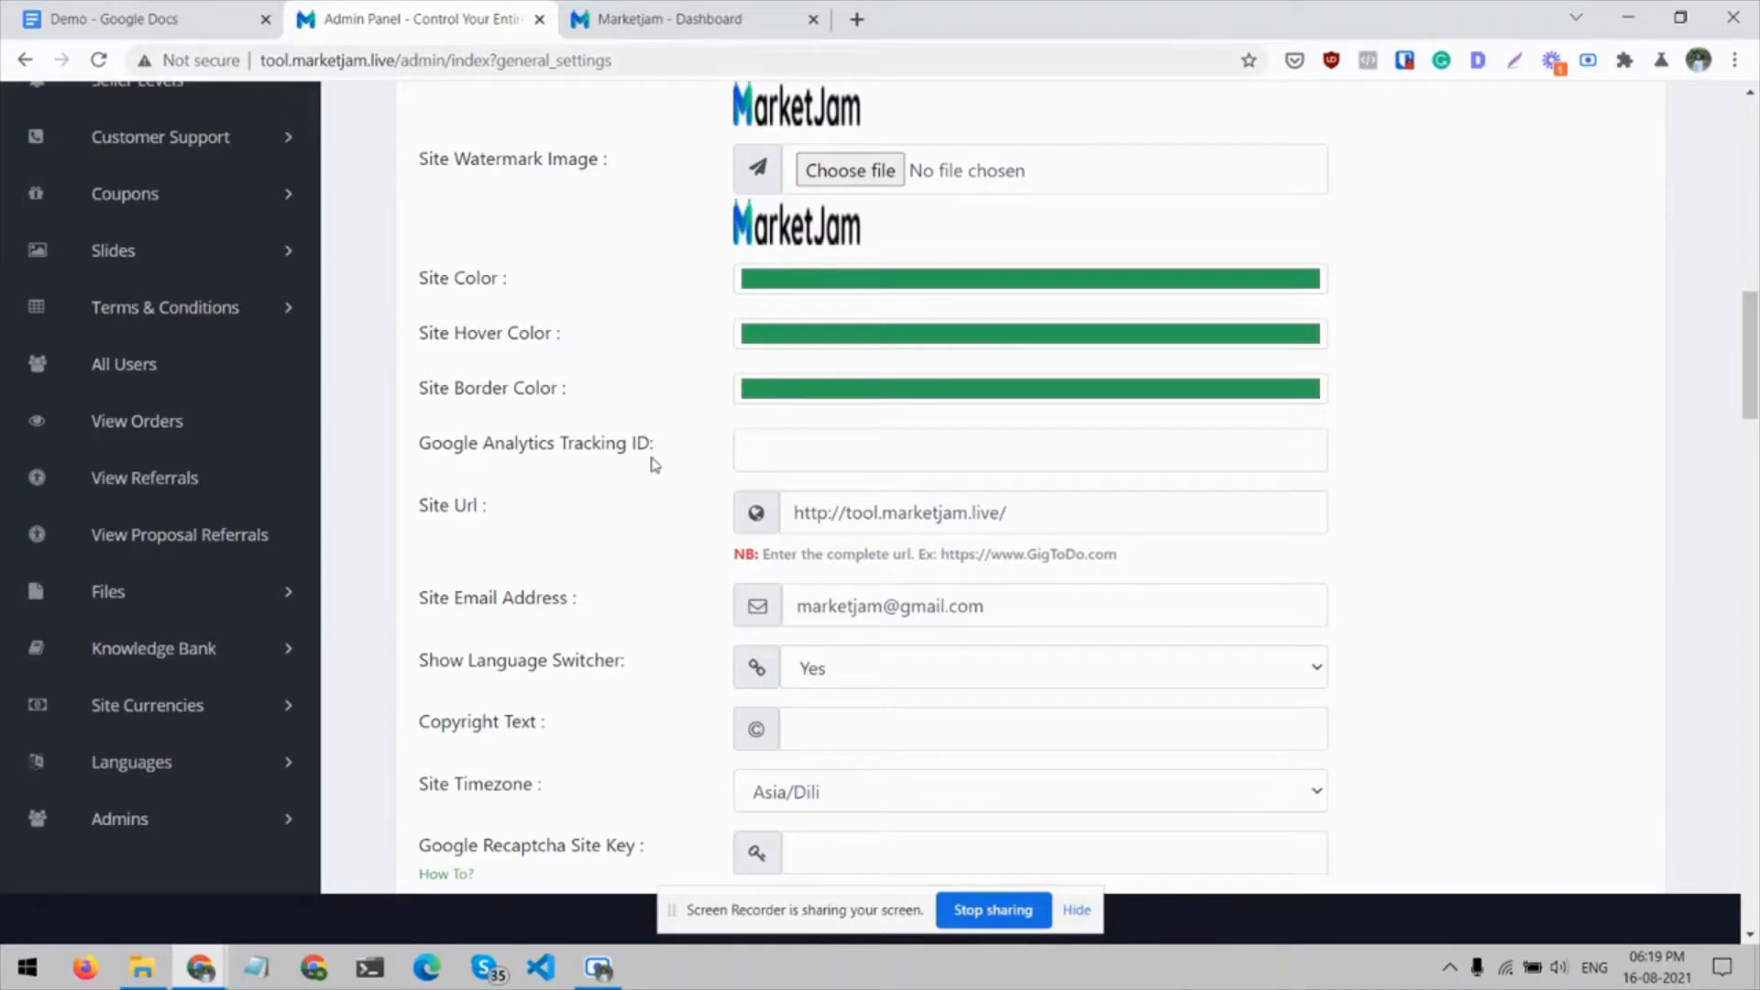
scroll(711, 459, down, 1)
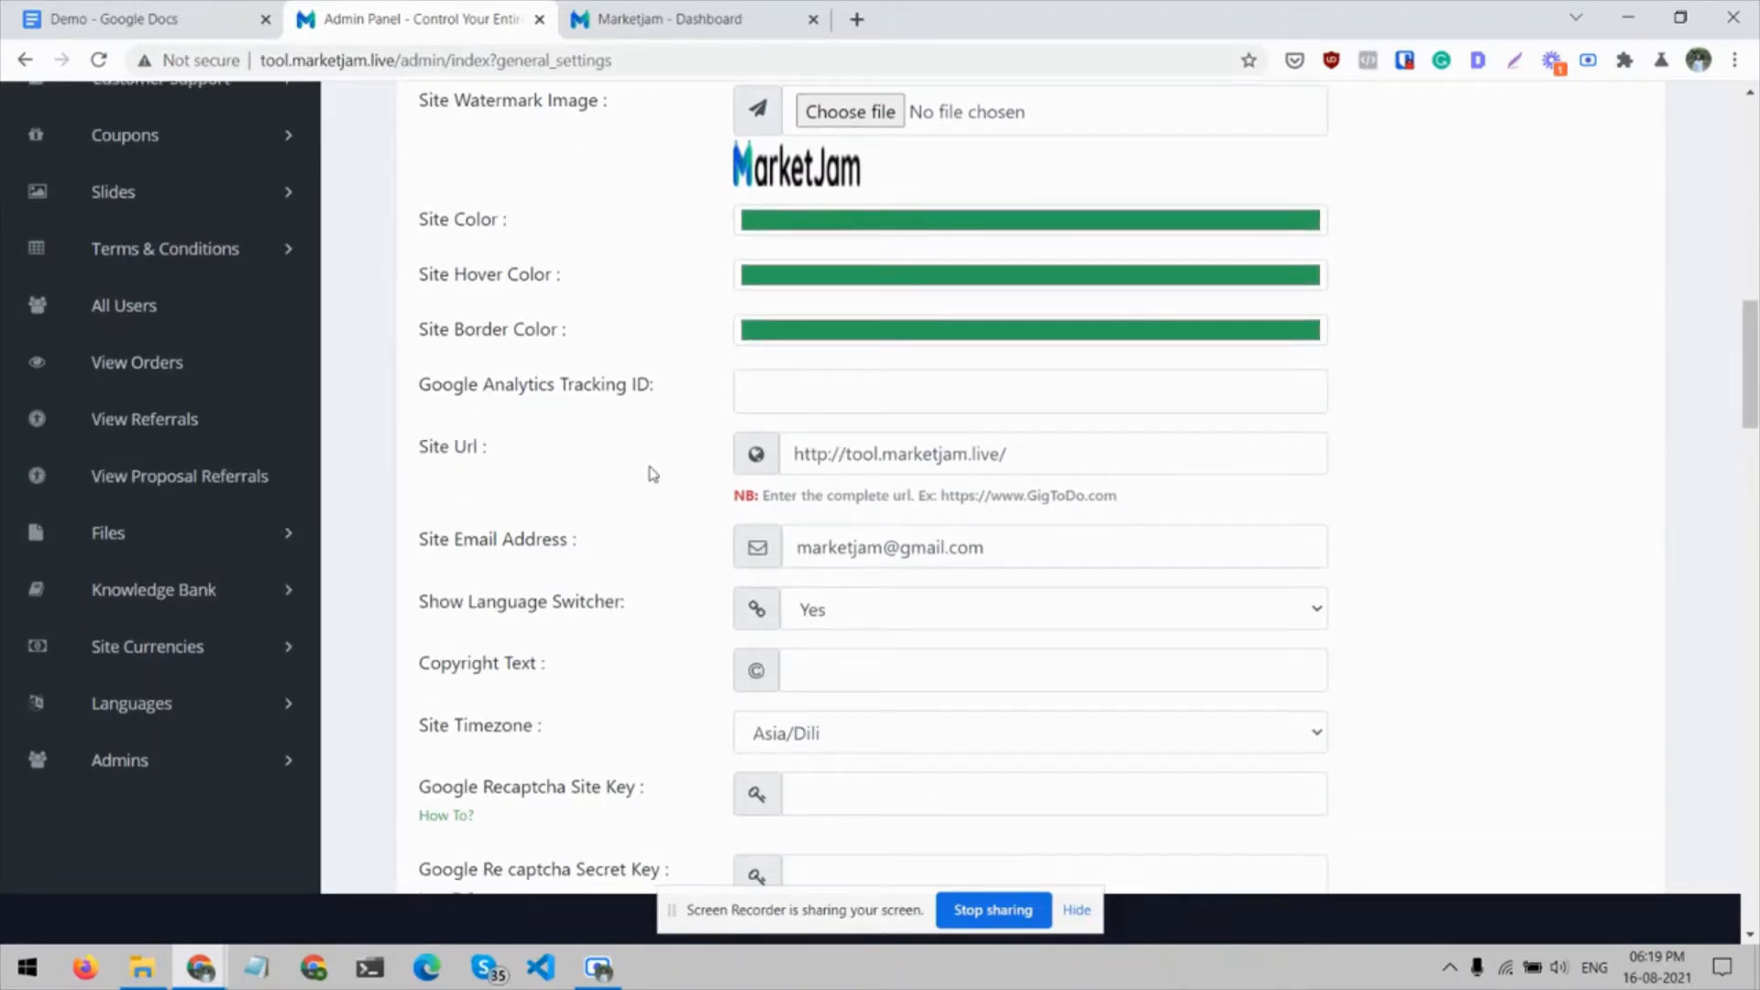
scroll(550, 456, down, 1)
scroll(550, 456, down, 2)
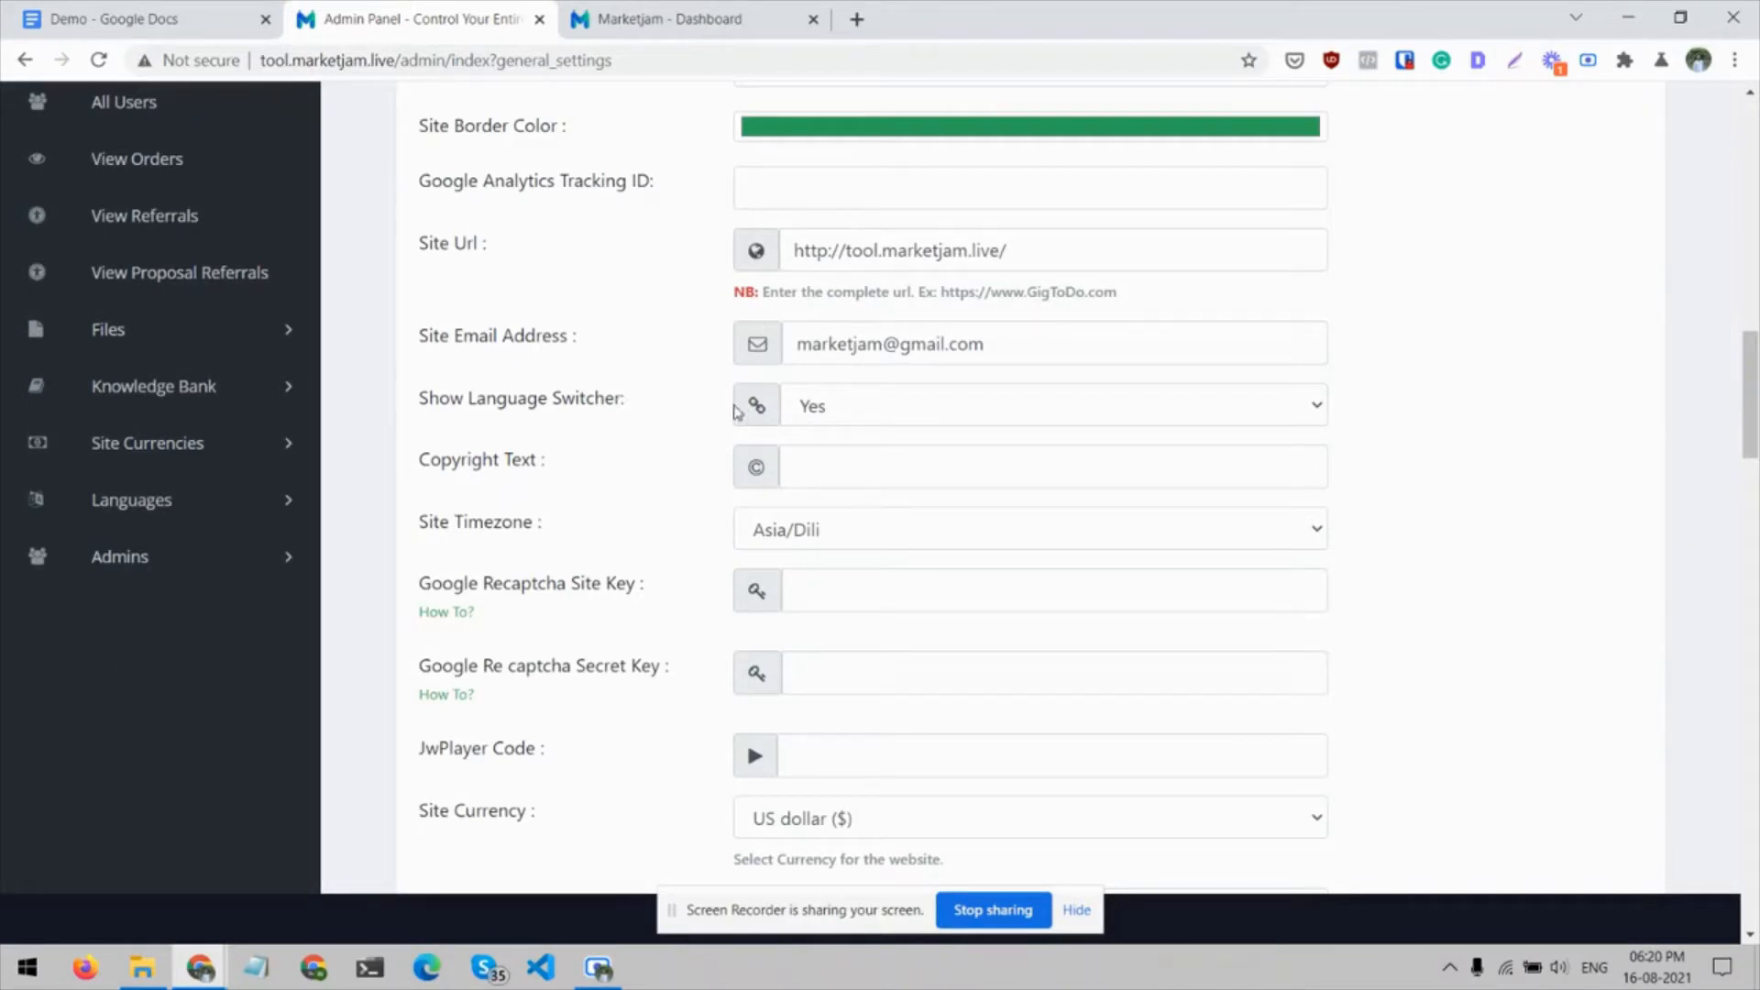
scroll(738, 408, down, 1)
click(803, 369)
click(656, 392)
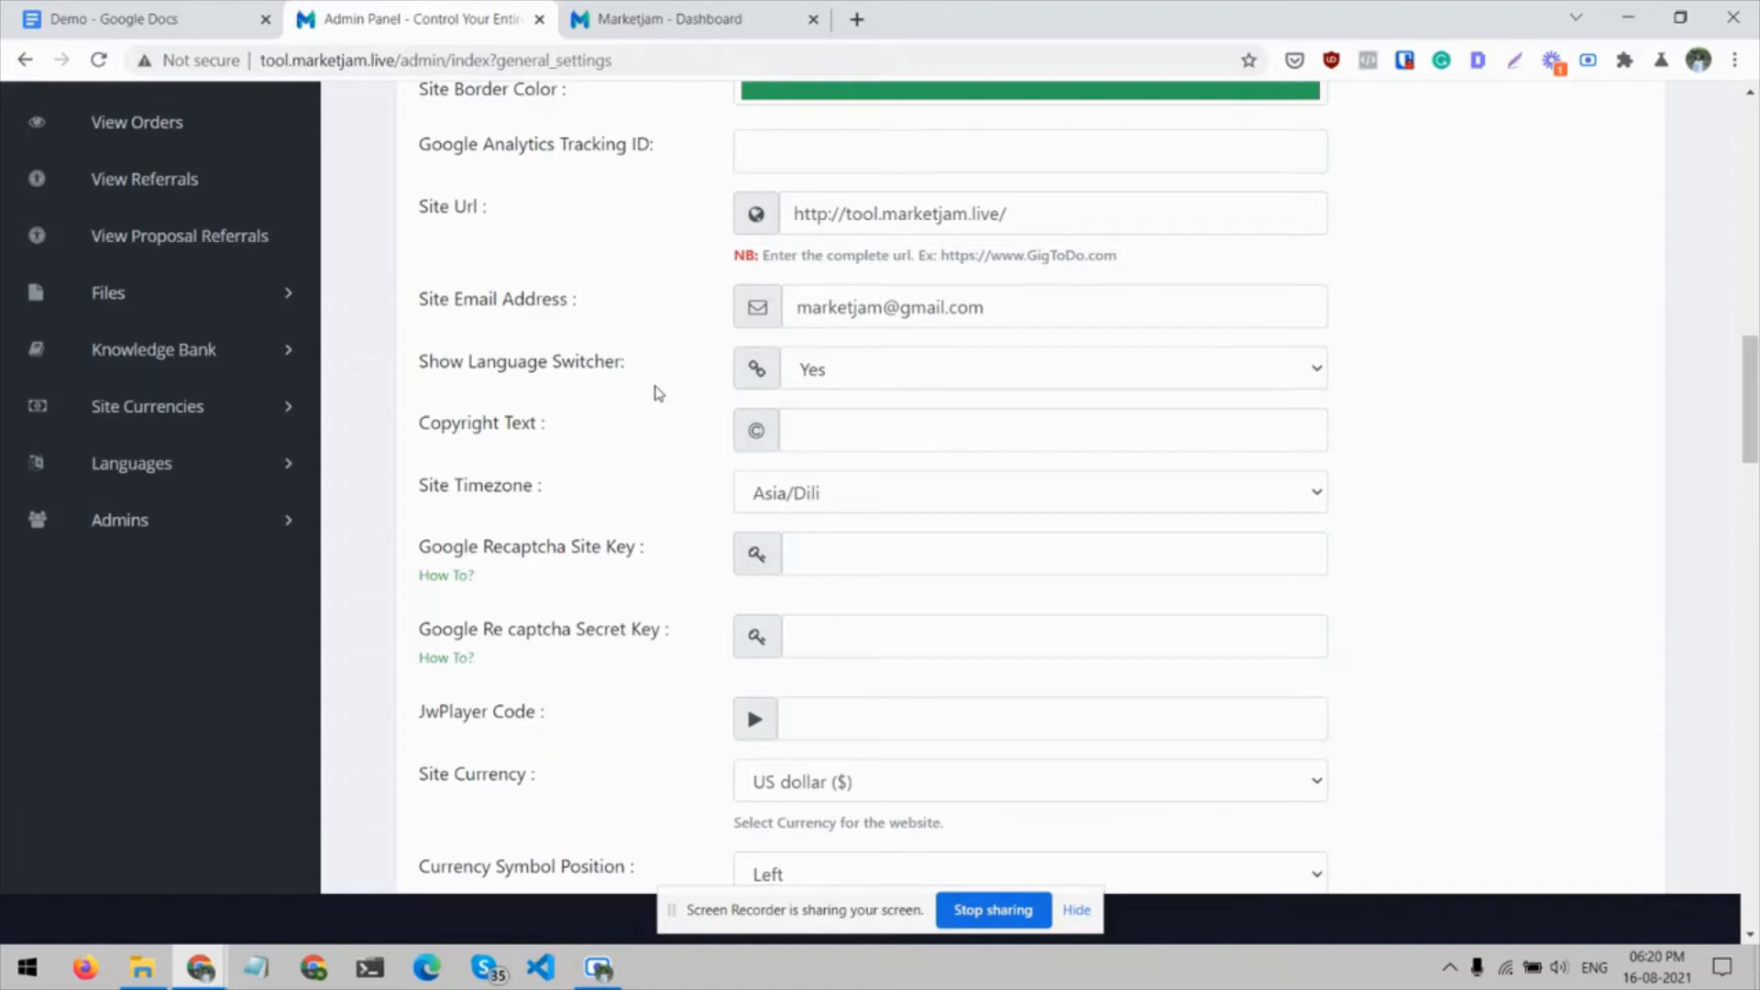
Review the timezone, Google Recaptcha and JwPlayer fields, and browse the currencies offered for Site Currency
scroll(655, 393, down, 1)
scroll(729, 394, down, 1)
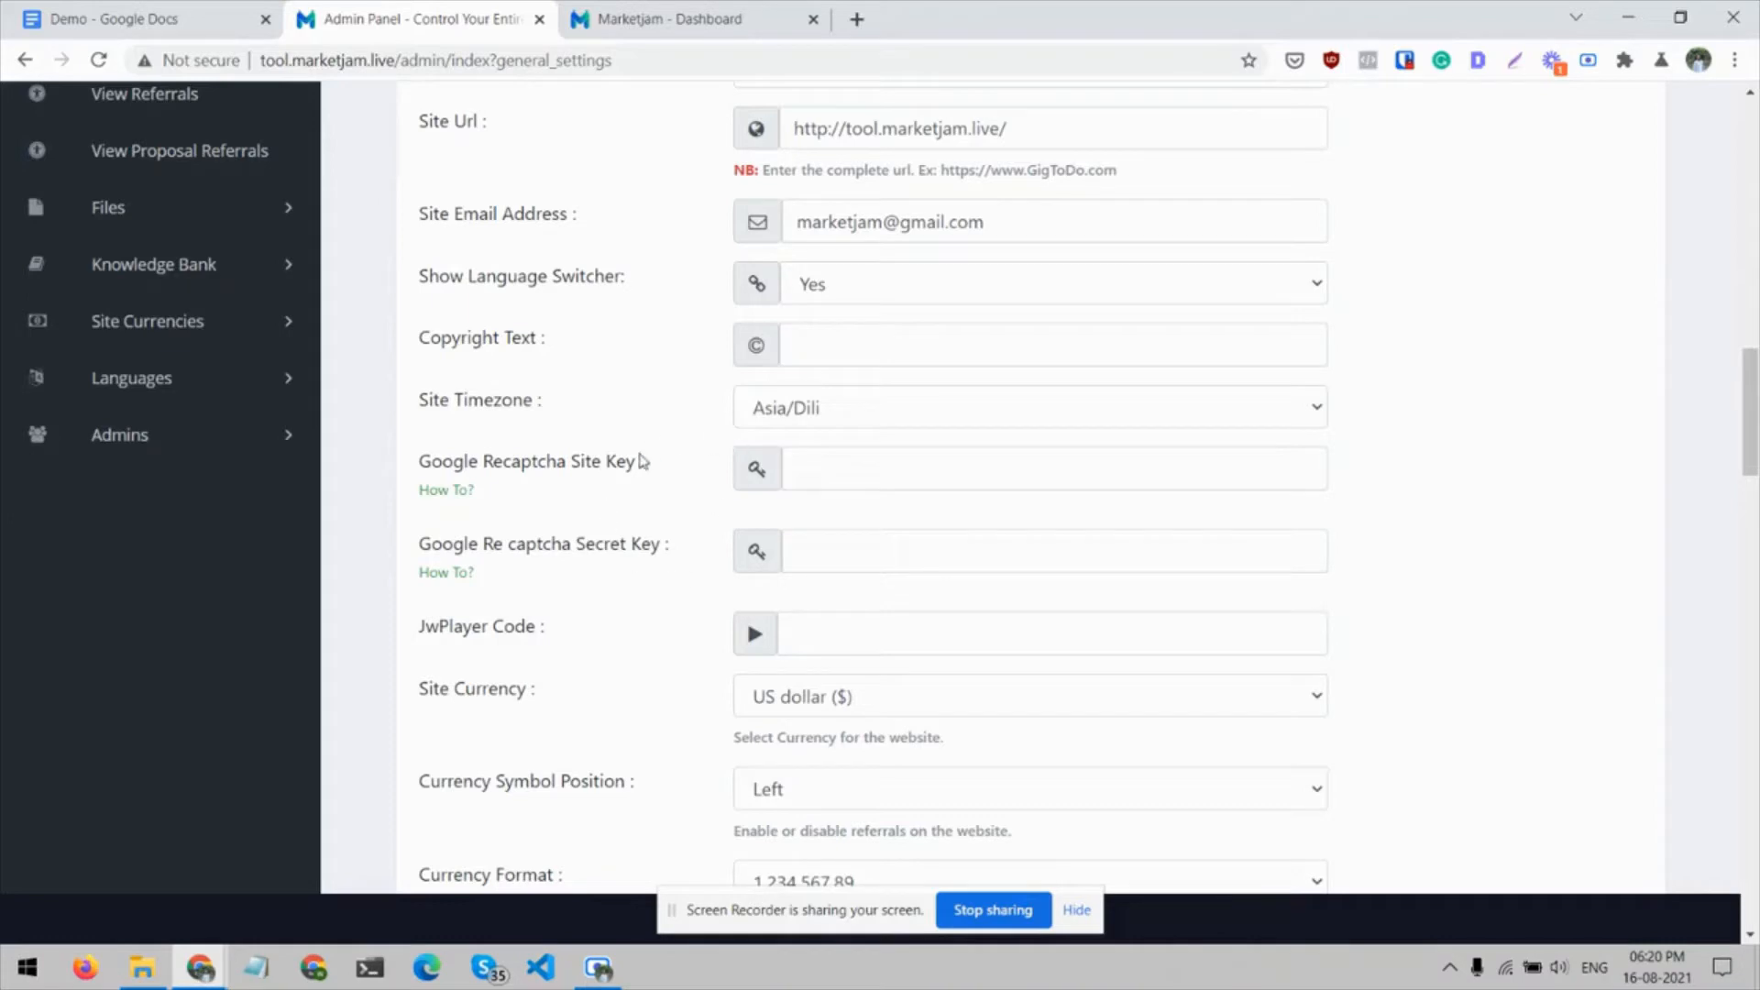
scroll(656, 465, down, 3)
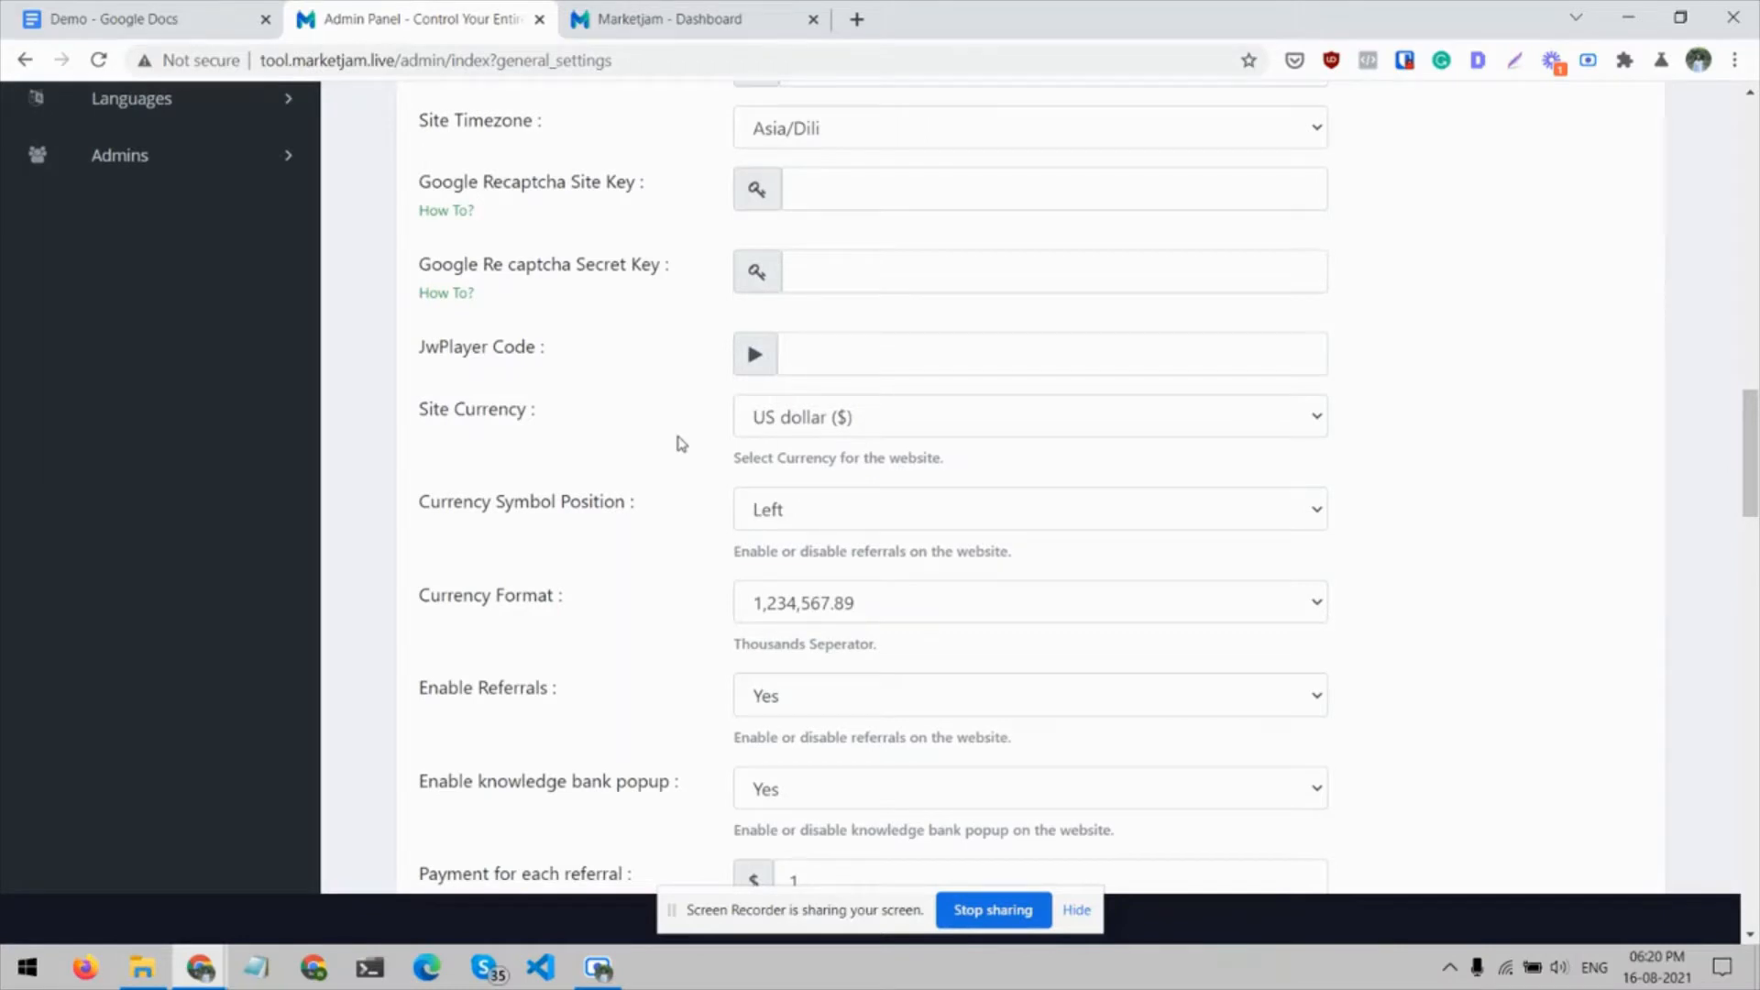
click(799, 418)
scroll(821, 556, up, 1)
scroll(821, 557, down, 4)
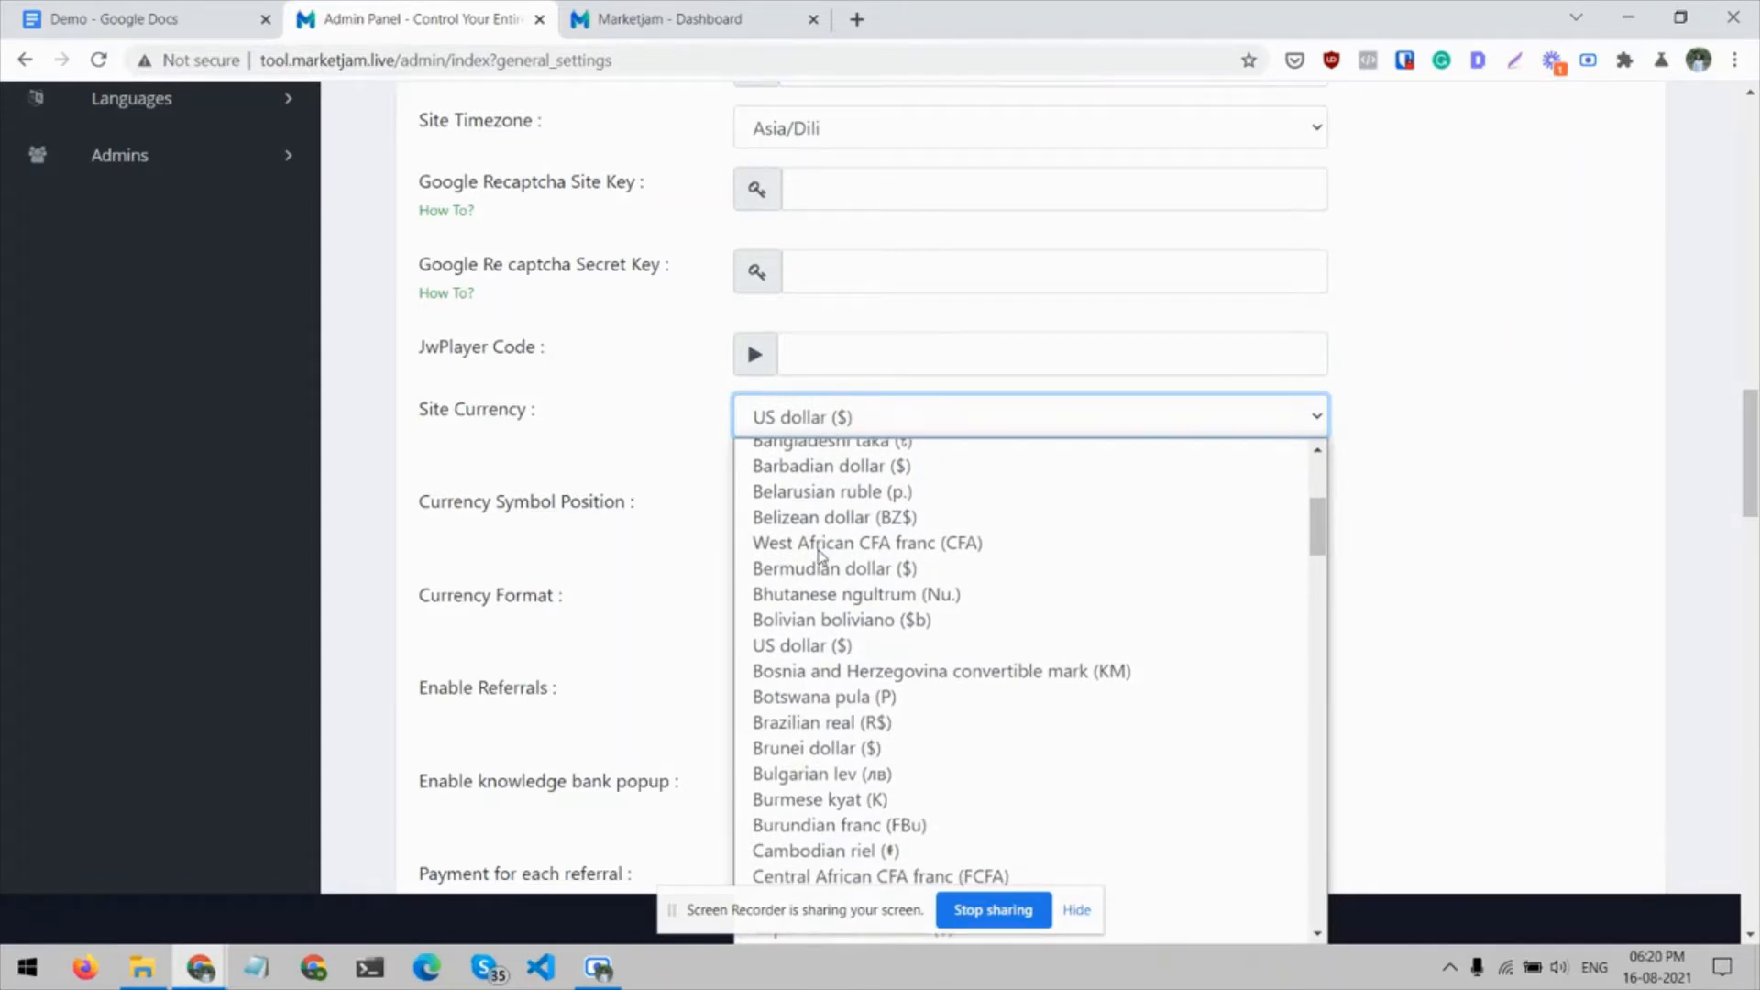
click(633, 443)
Examine the currency symbol position and format settings, and view the Enable Referrals choices
scroll(635, 440, down, 1)
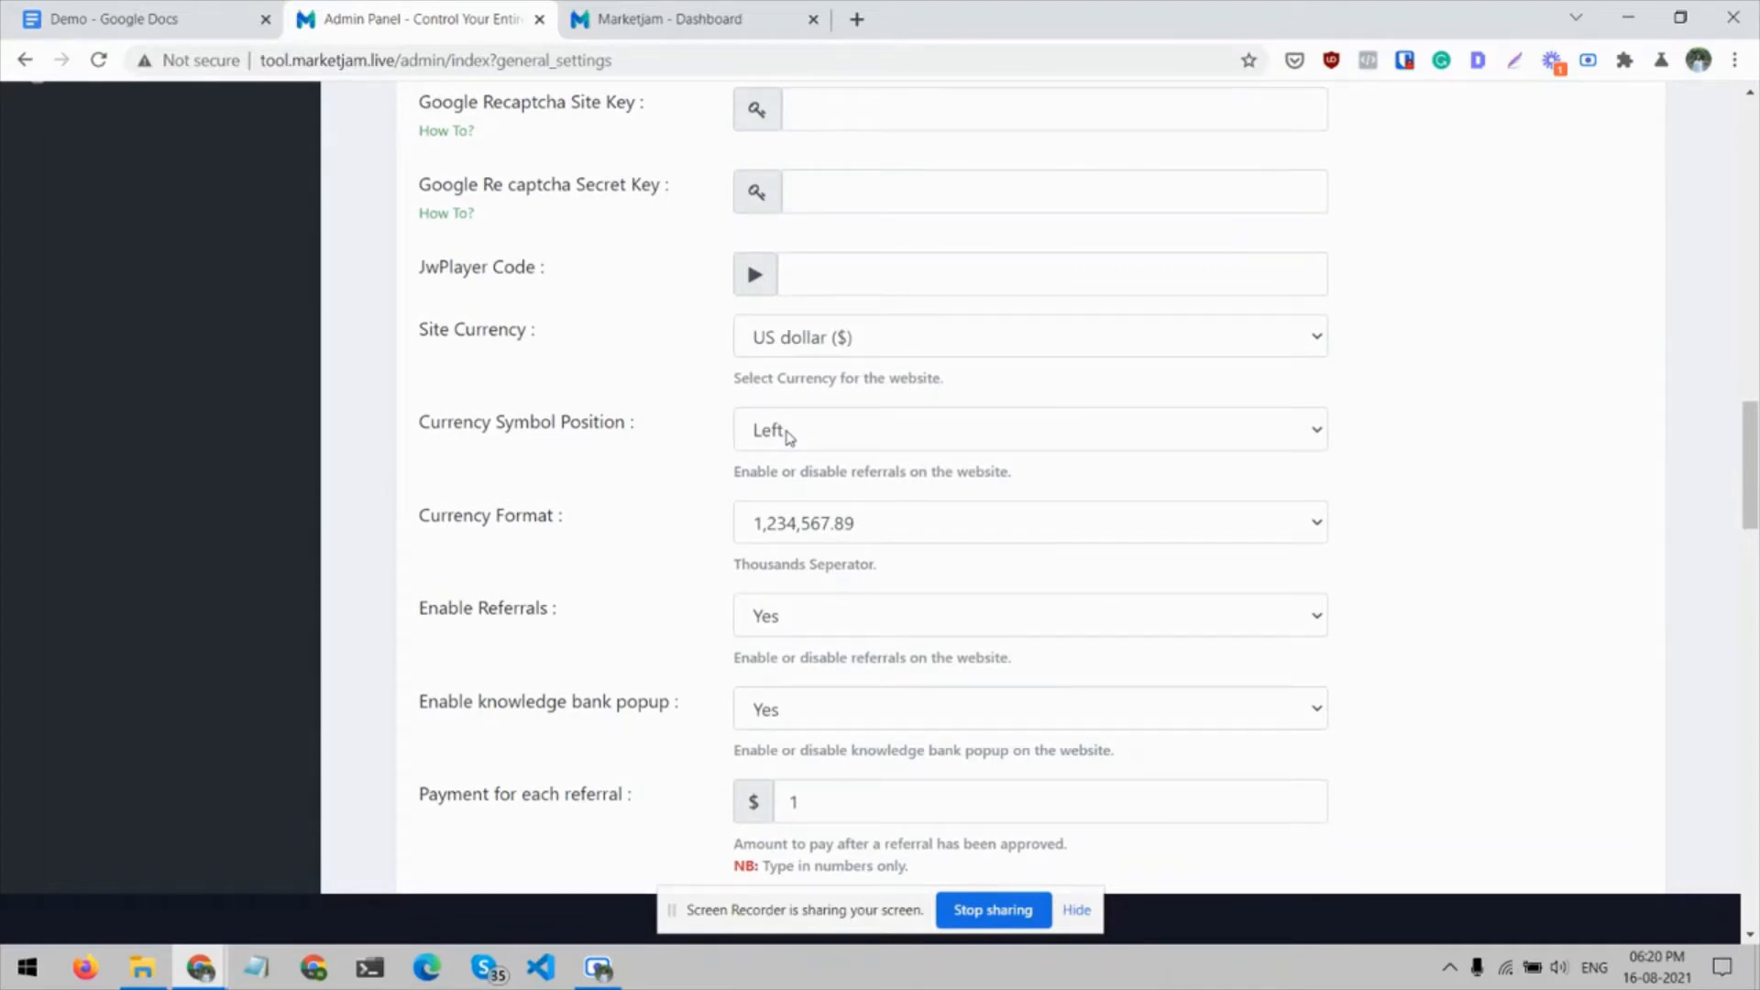
scroll(789, 438, down, 1)
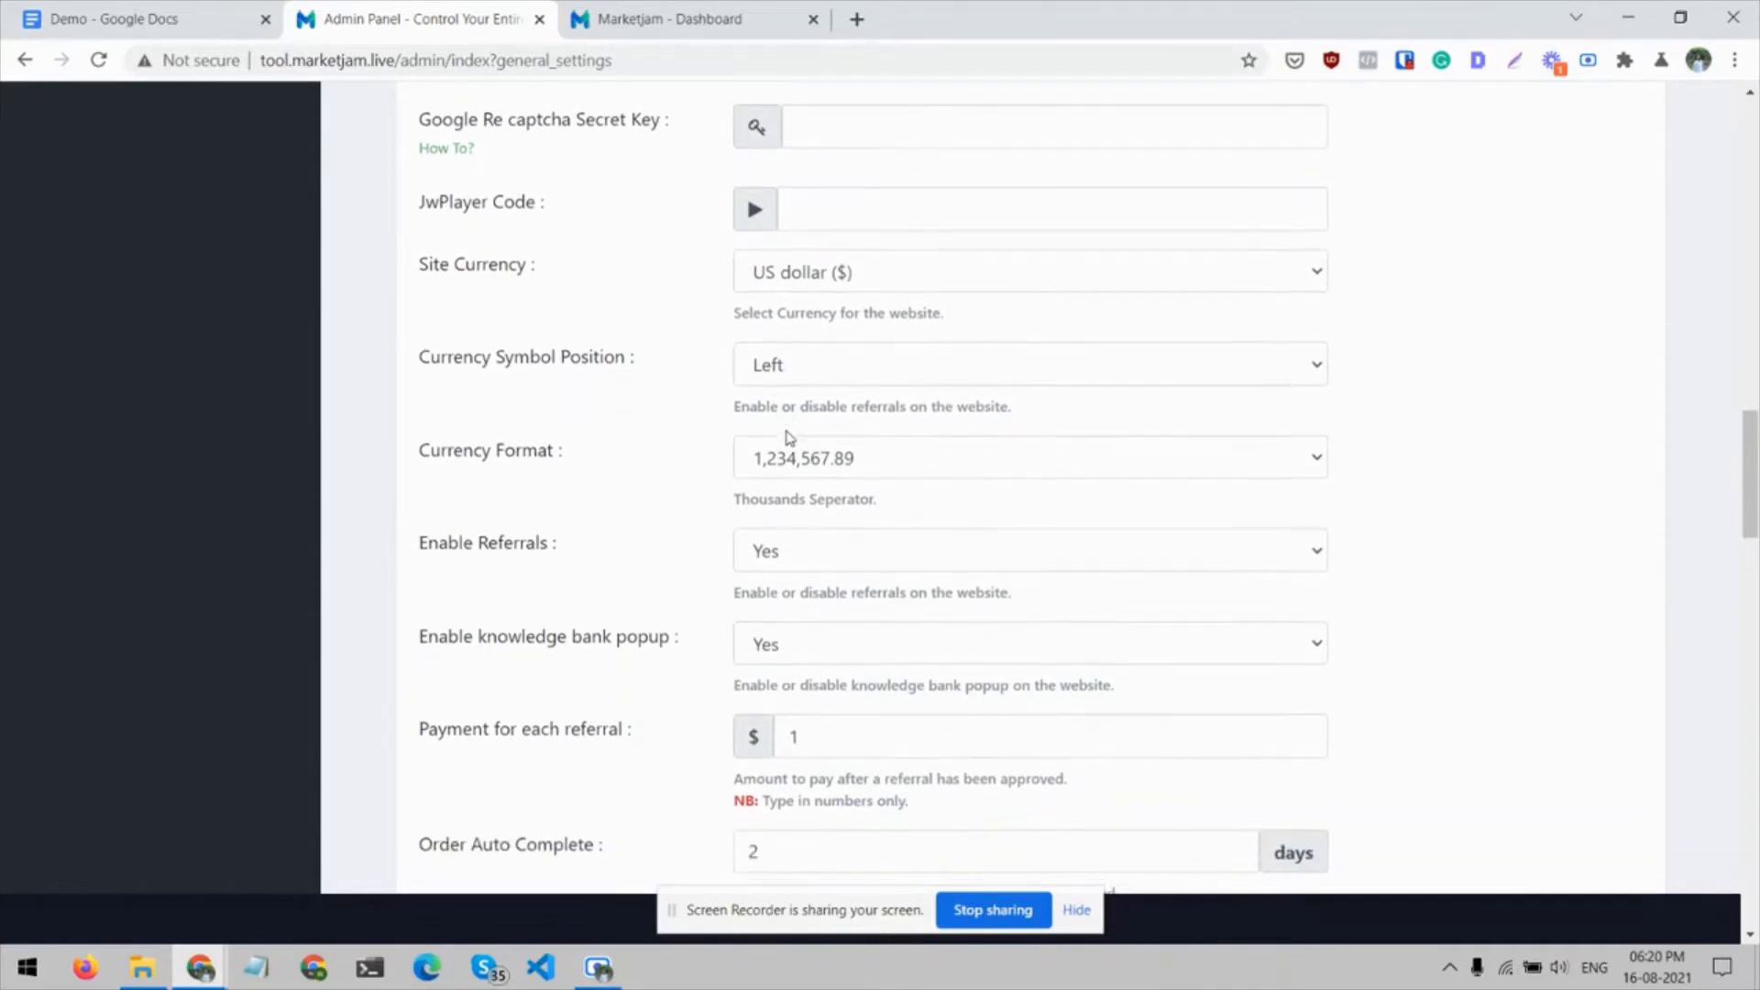
scroll(630, 409, down, 2)
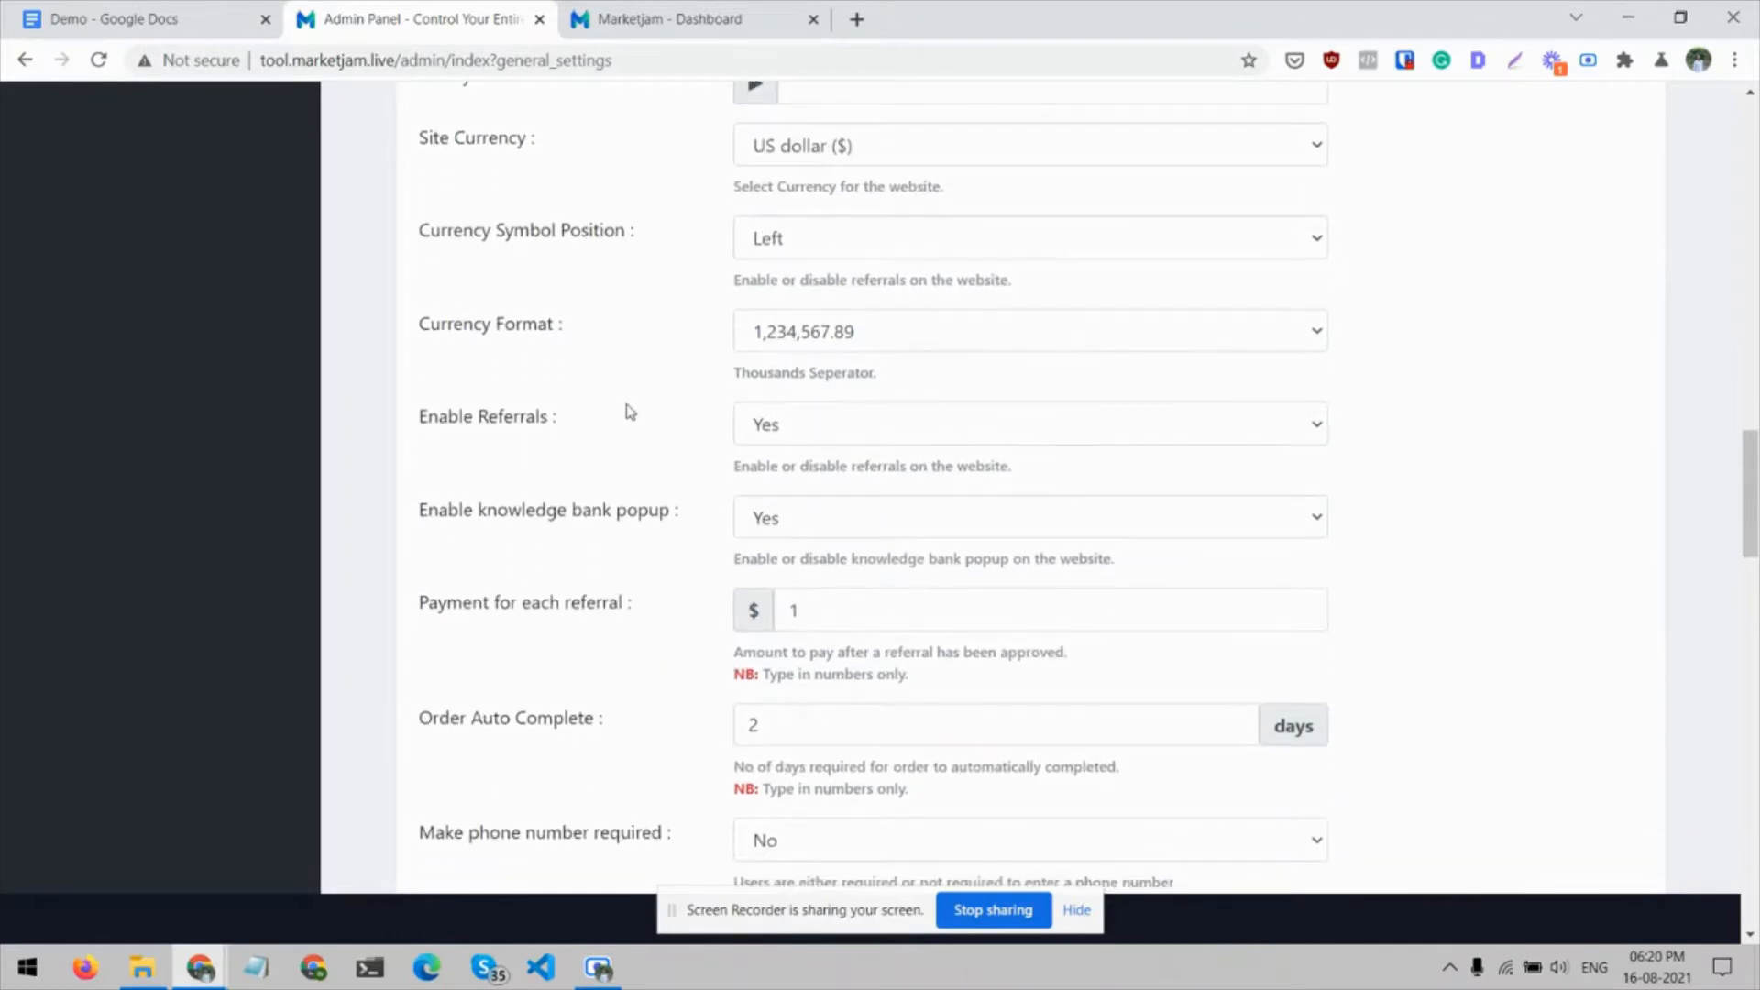
click(788, 429)
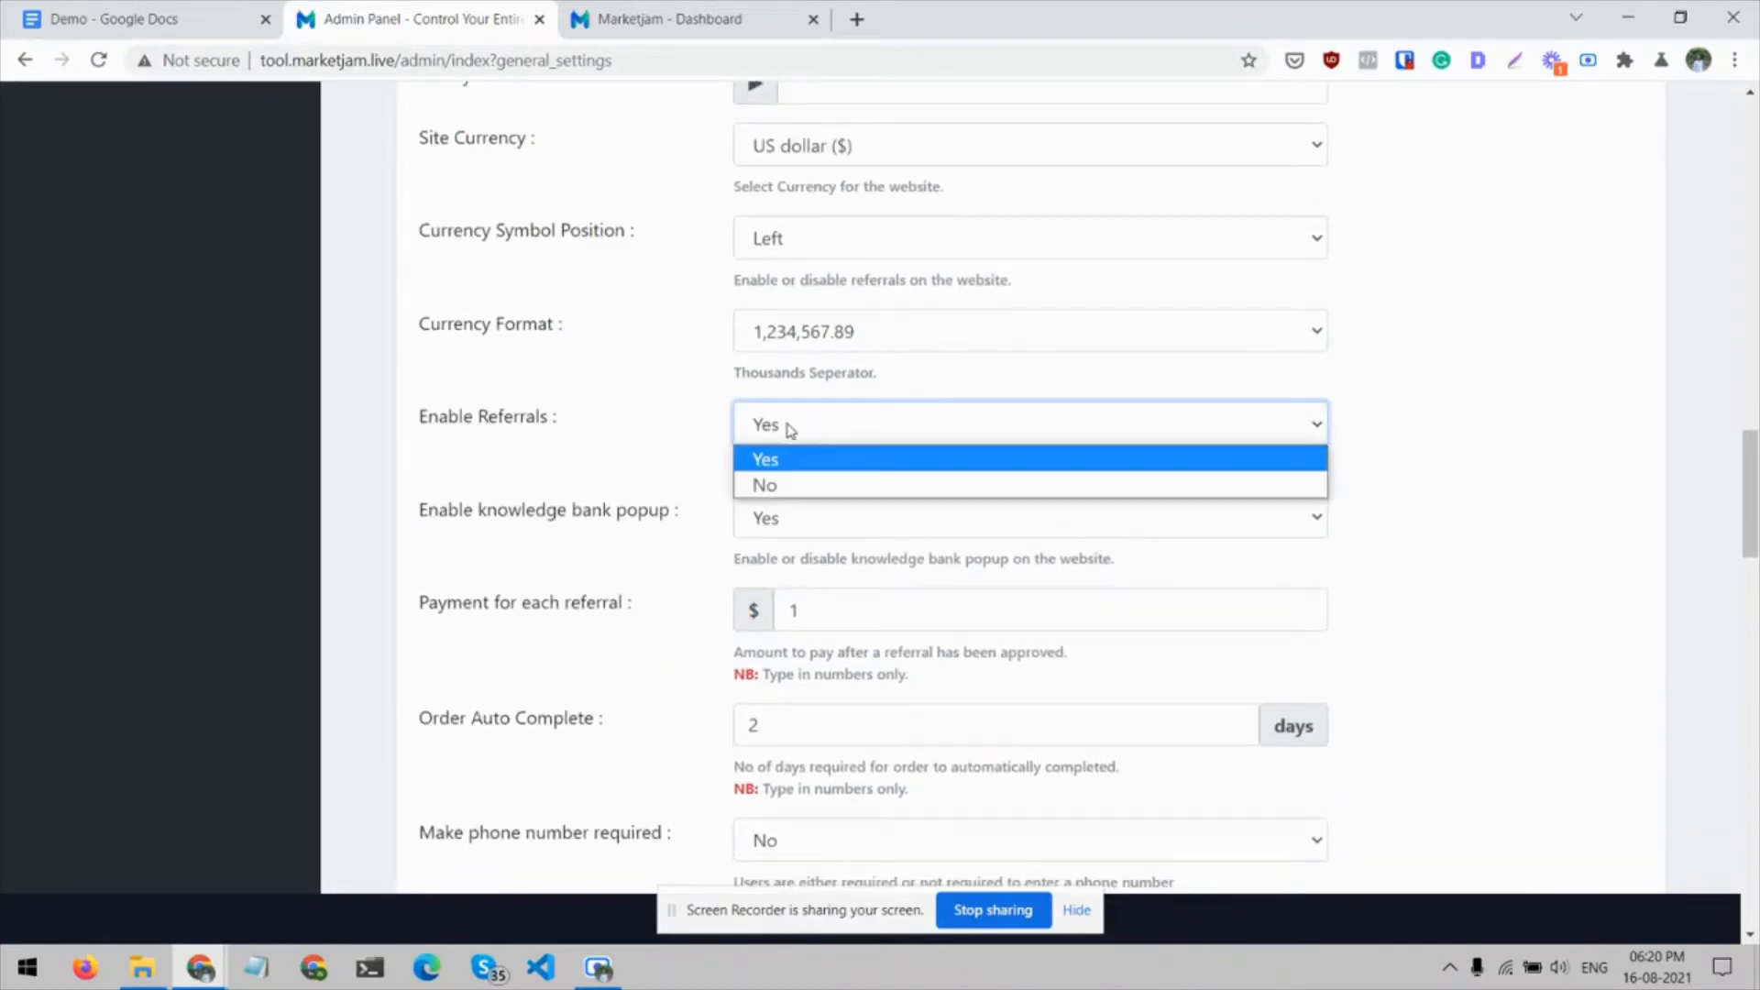
click(622, 432)
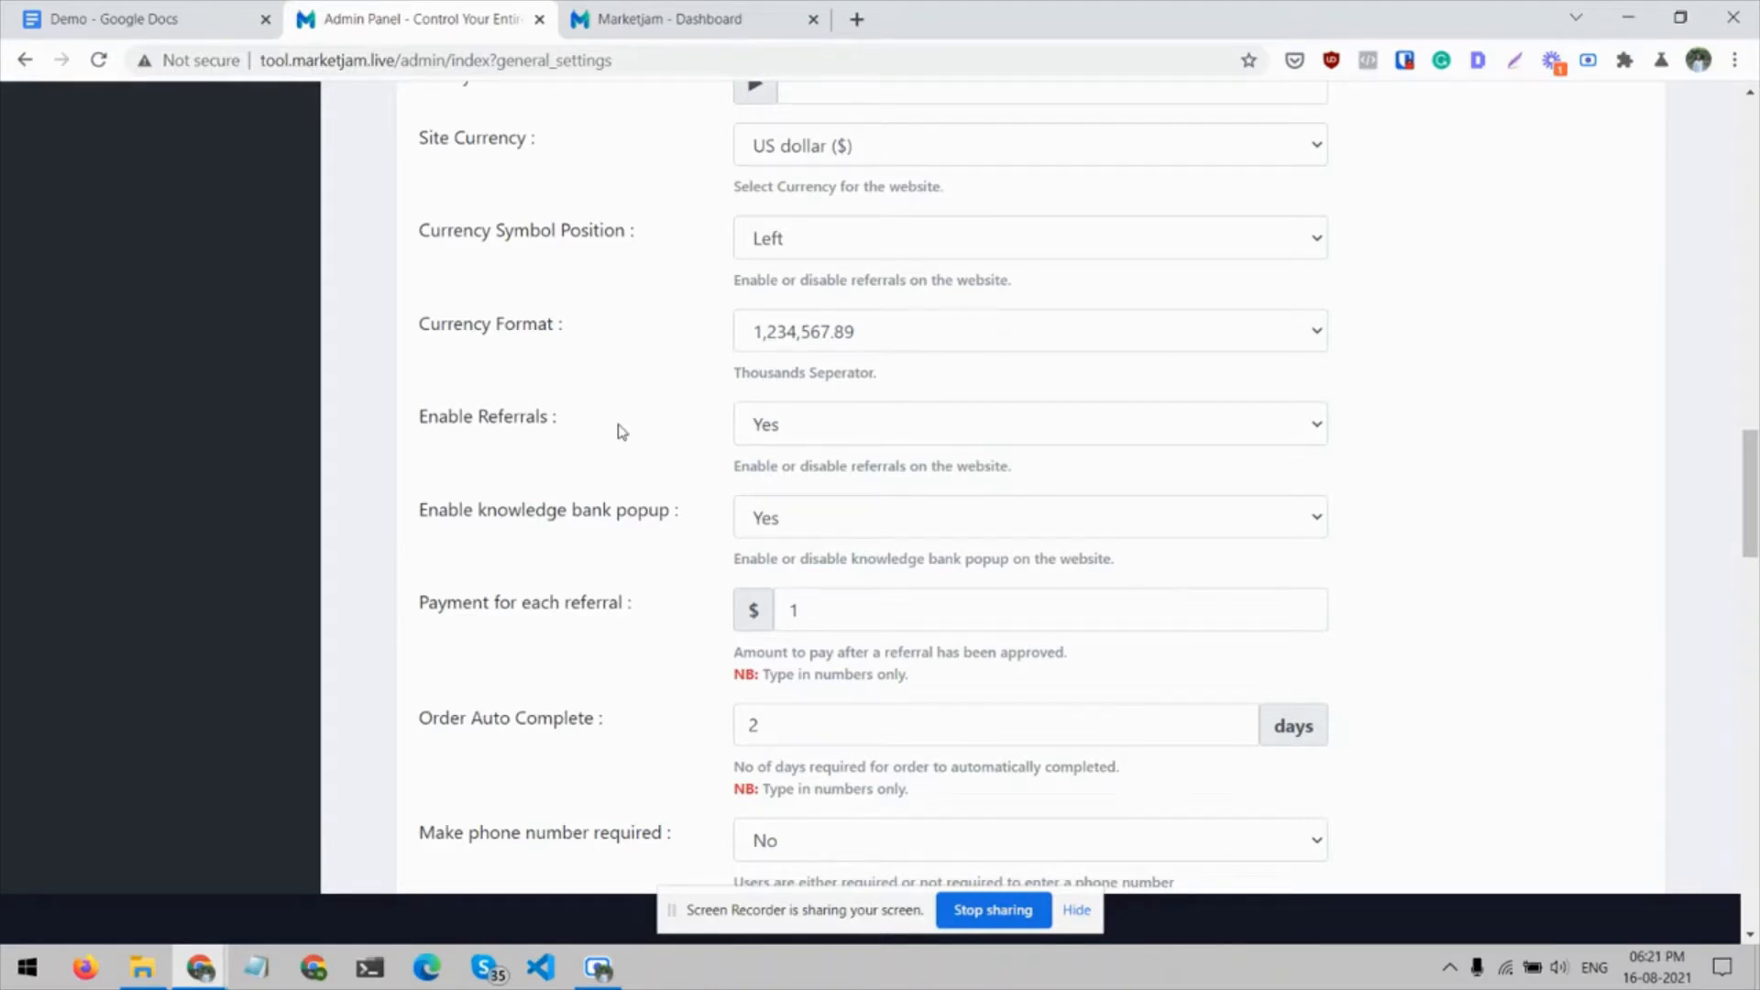
click(738, 433)
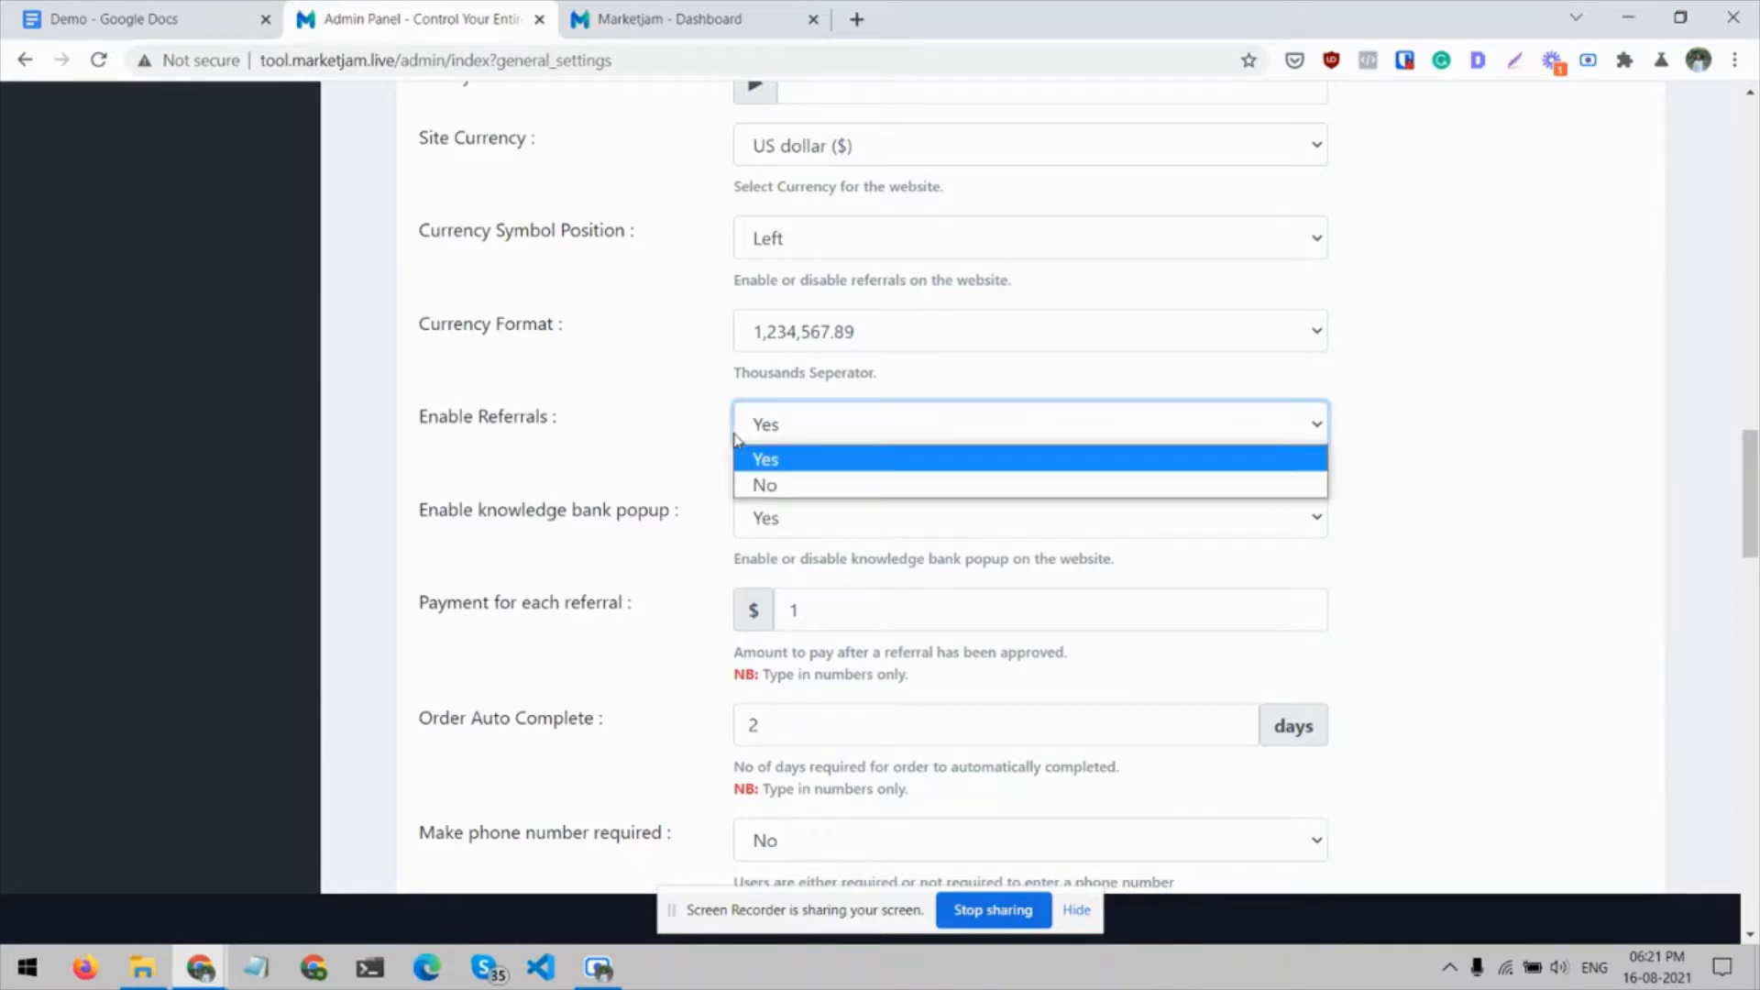
click(656, 421)
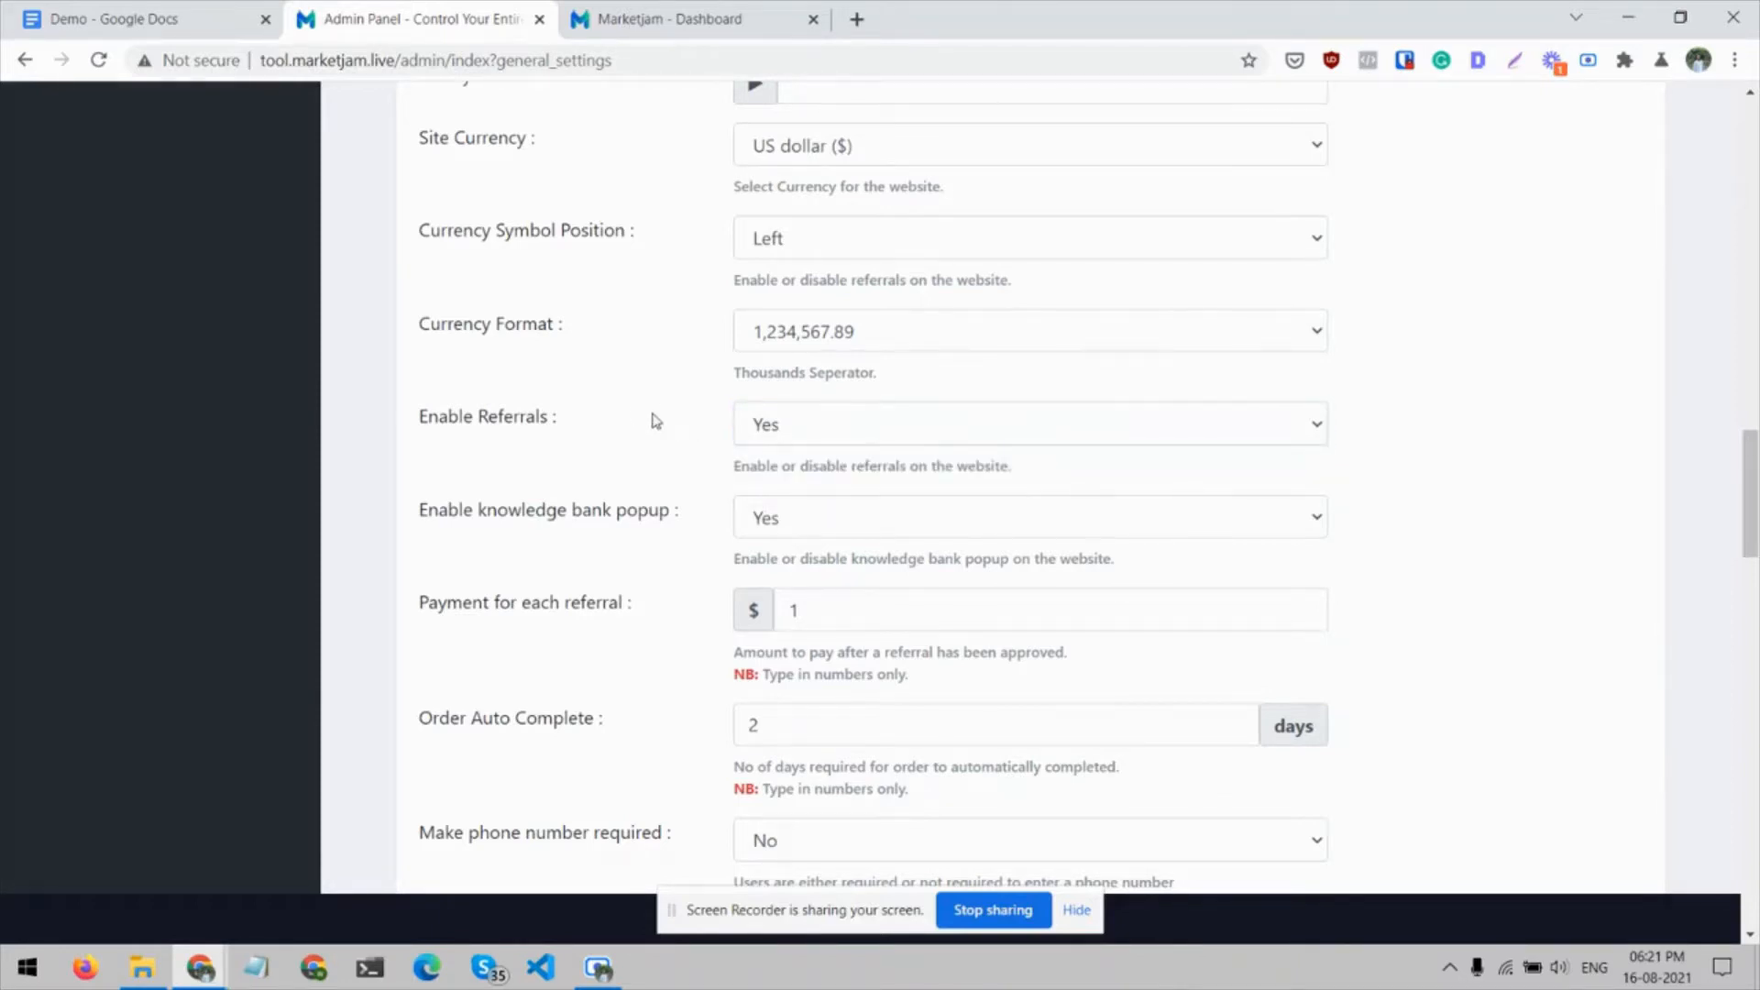
Inspect the Payment for each referral field and the order auto-complete, phone number, maintenance mode and websocket settings
scroll(656, 421, down, 1)
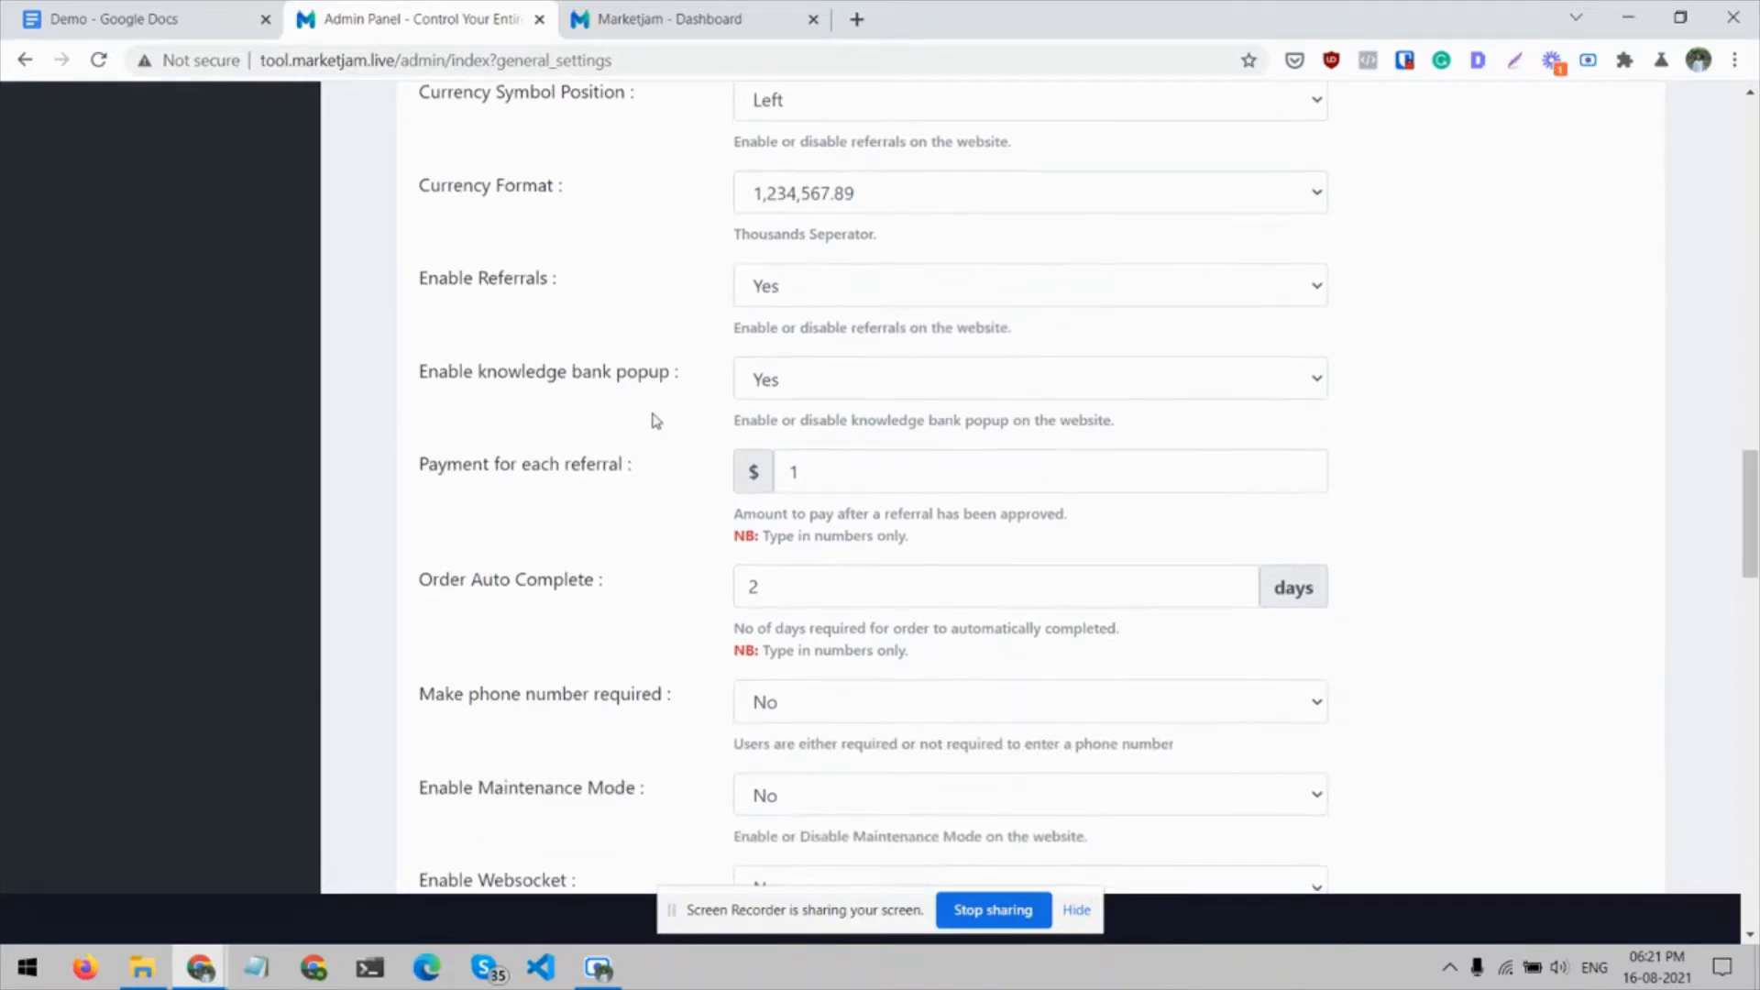
click(790, 472)
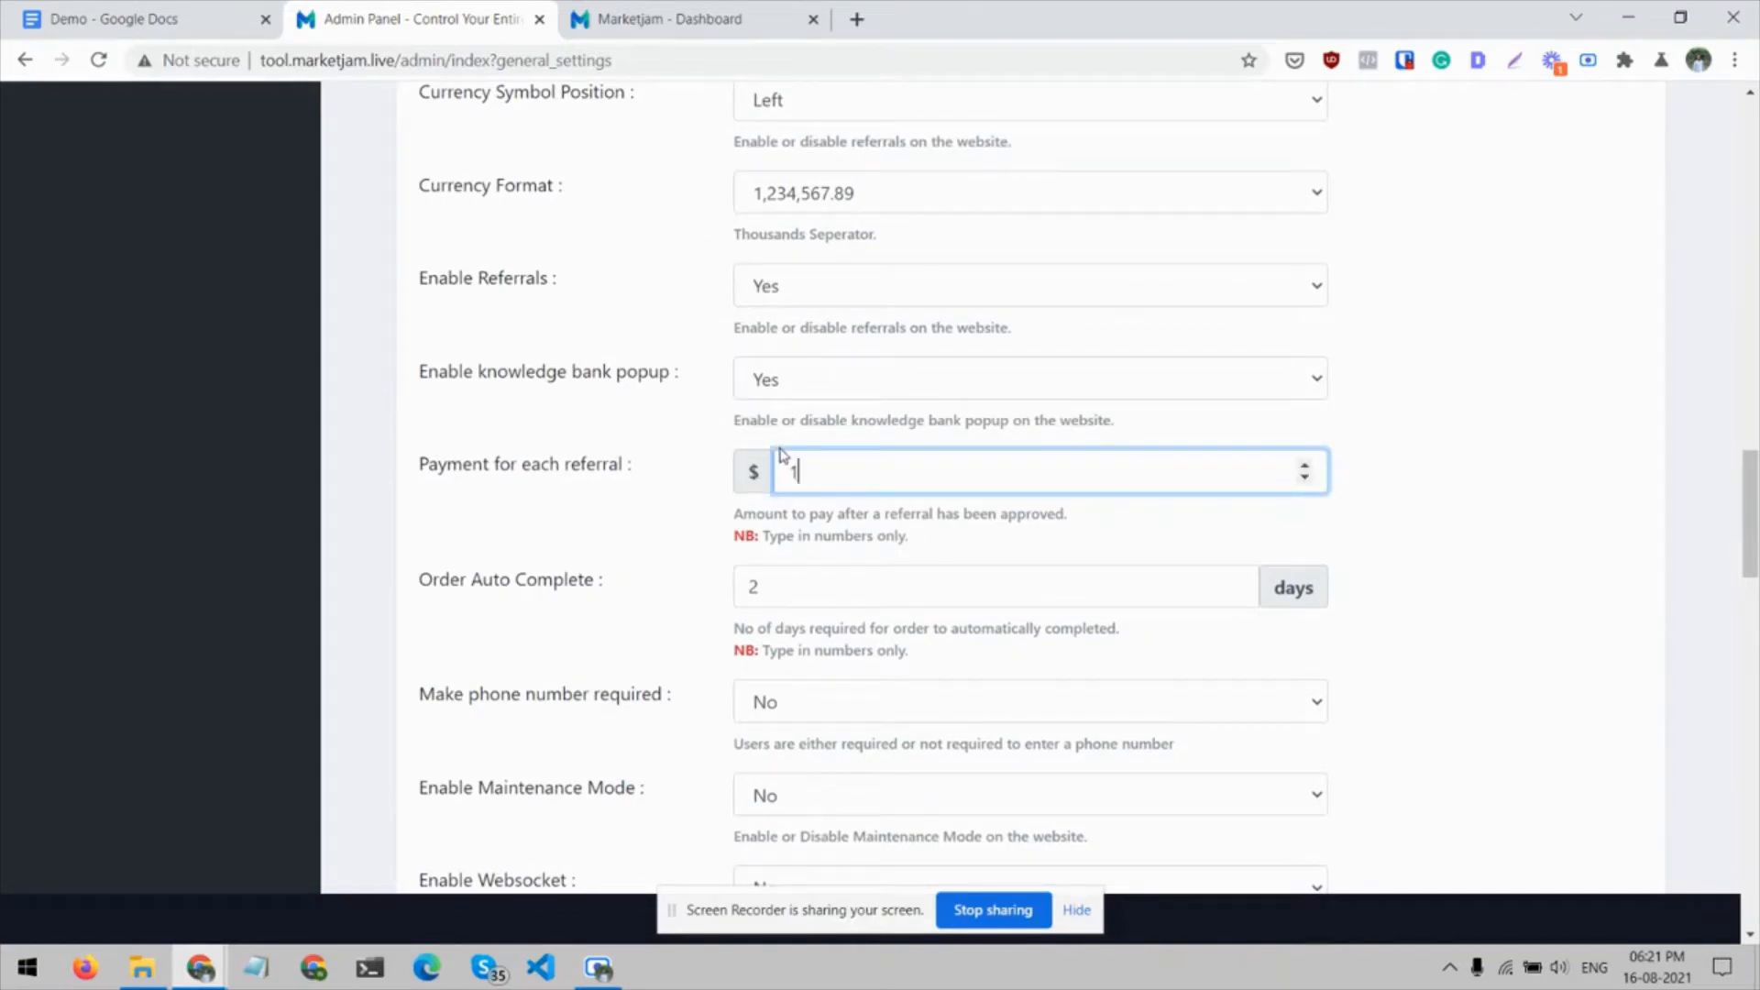
scroll(694, 521, down, 1)
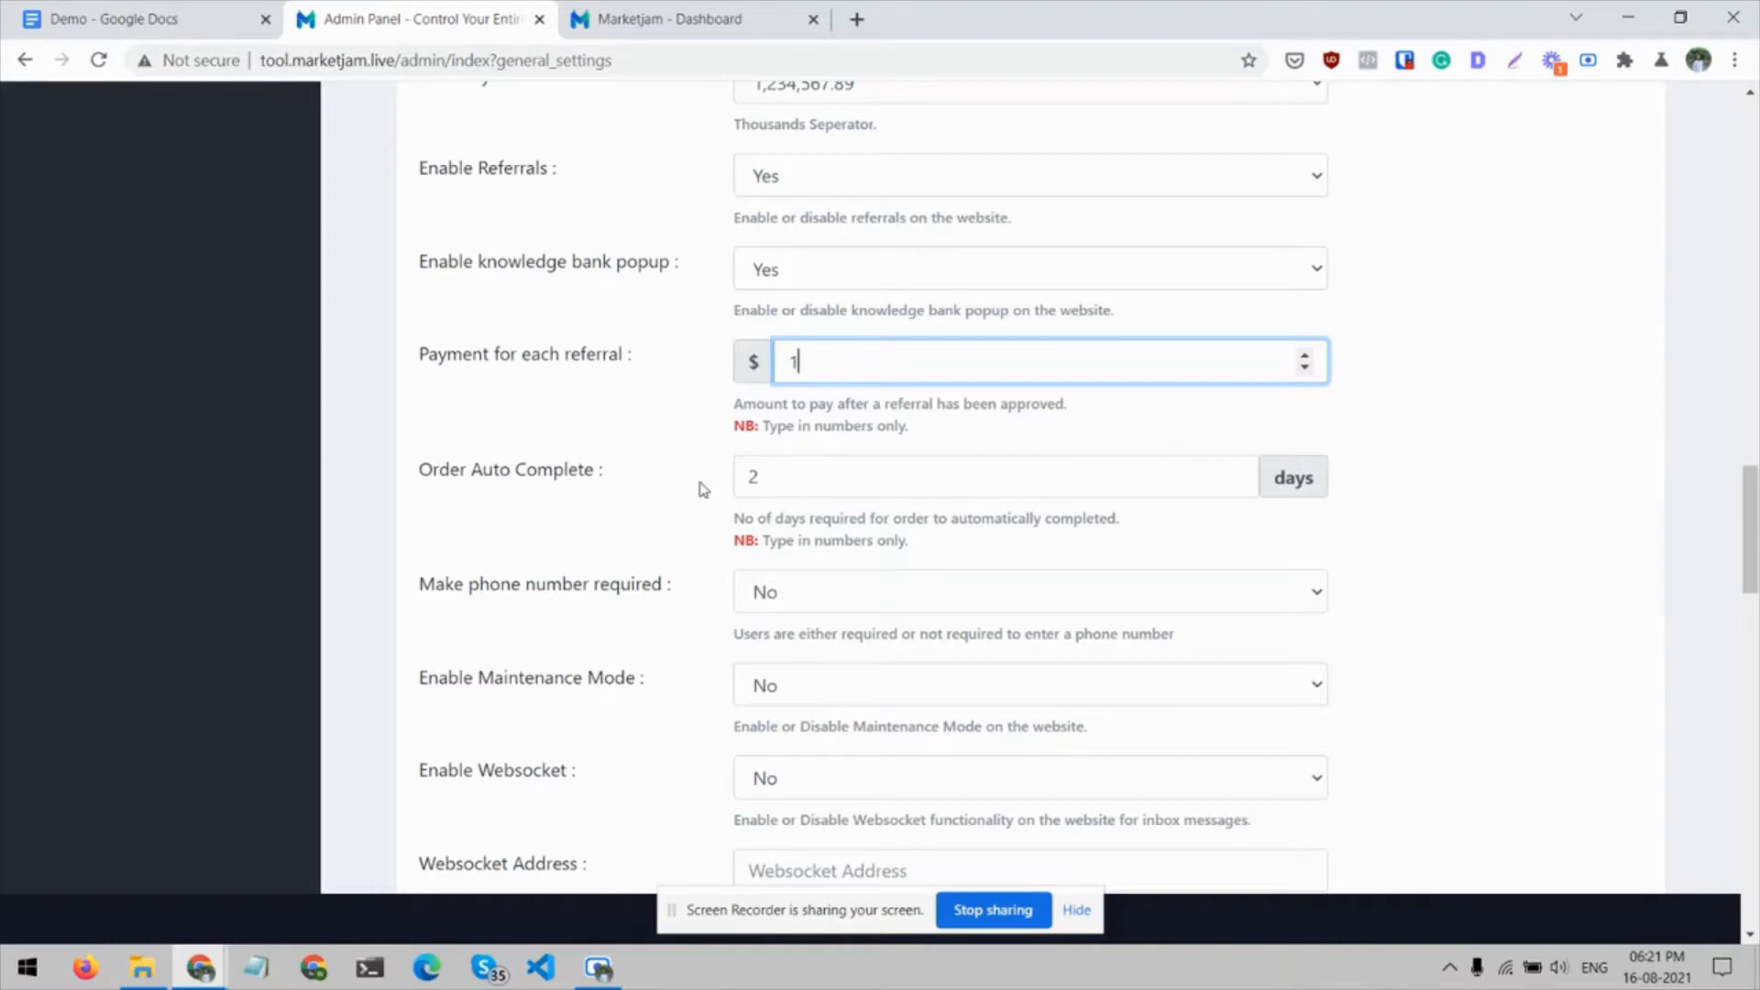
scroll(704, 489, down, 1)
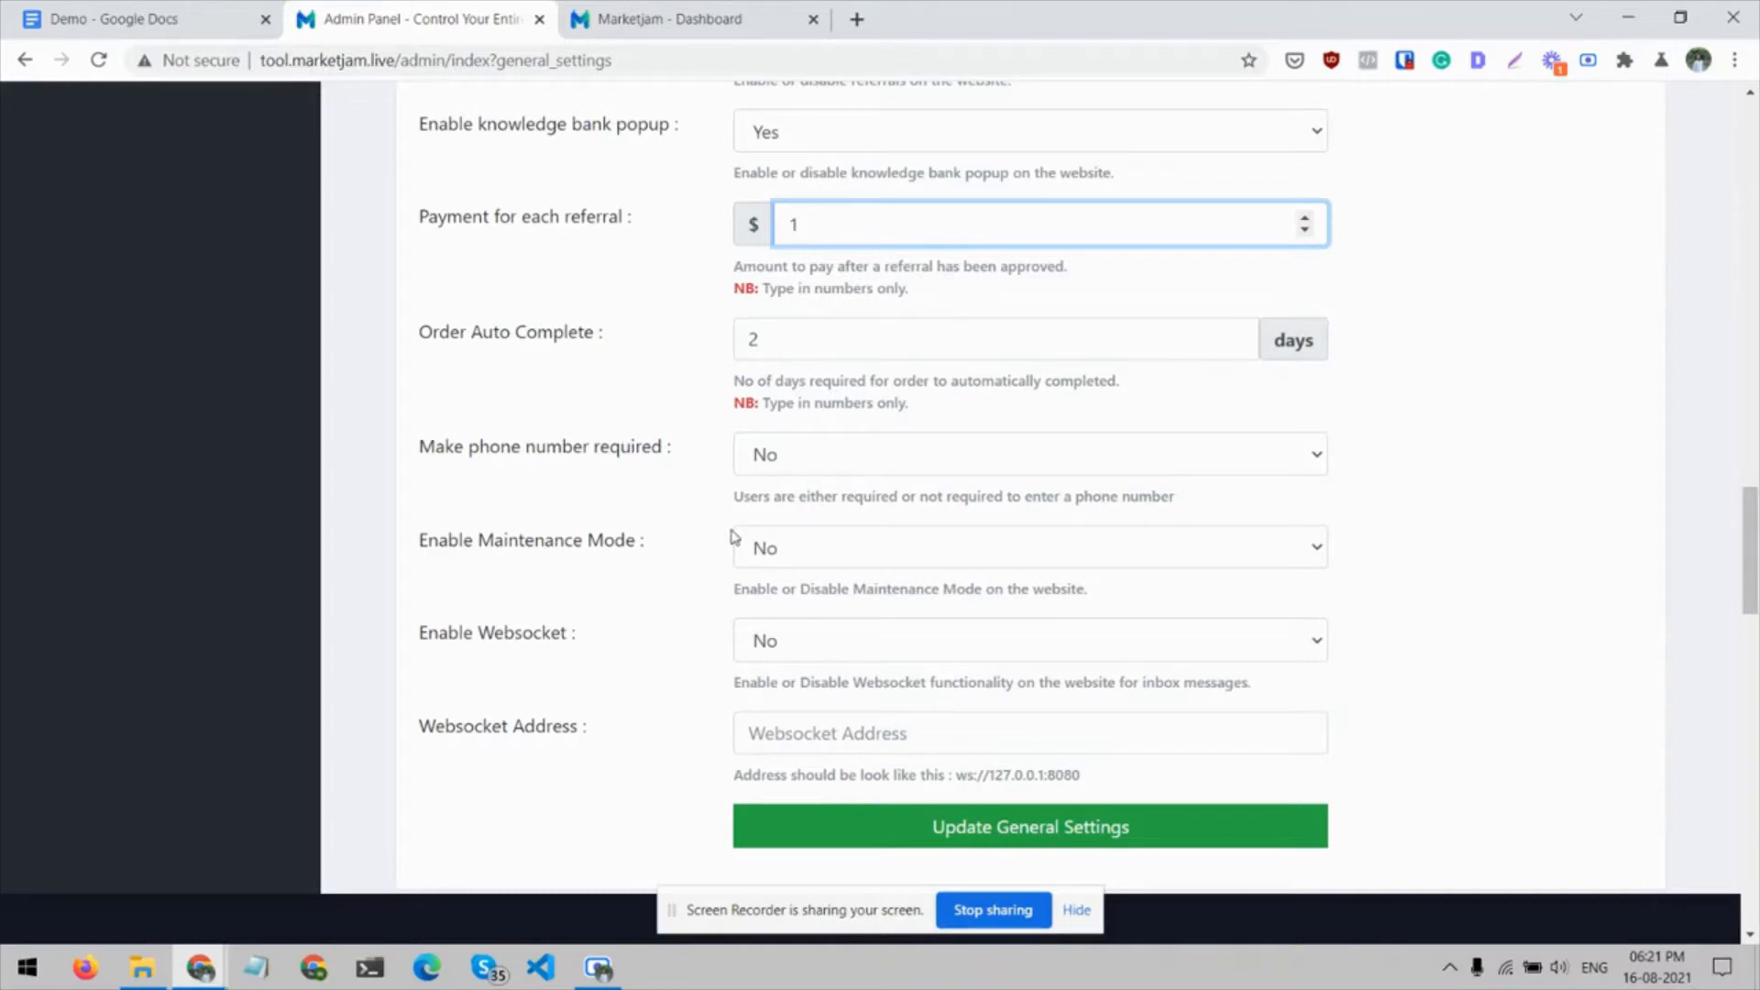
Finish viewing the websocket options on the General Settings page and open the Payment Settings page
scroll(660, 570, down, 1)
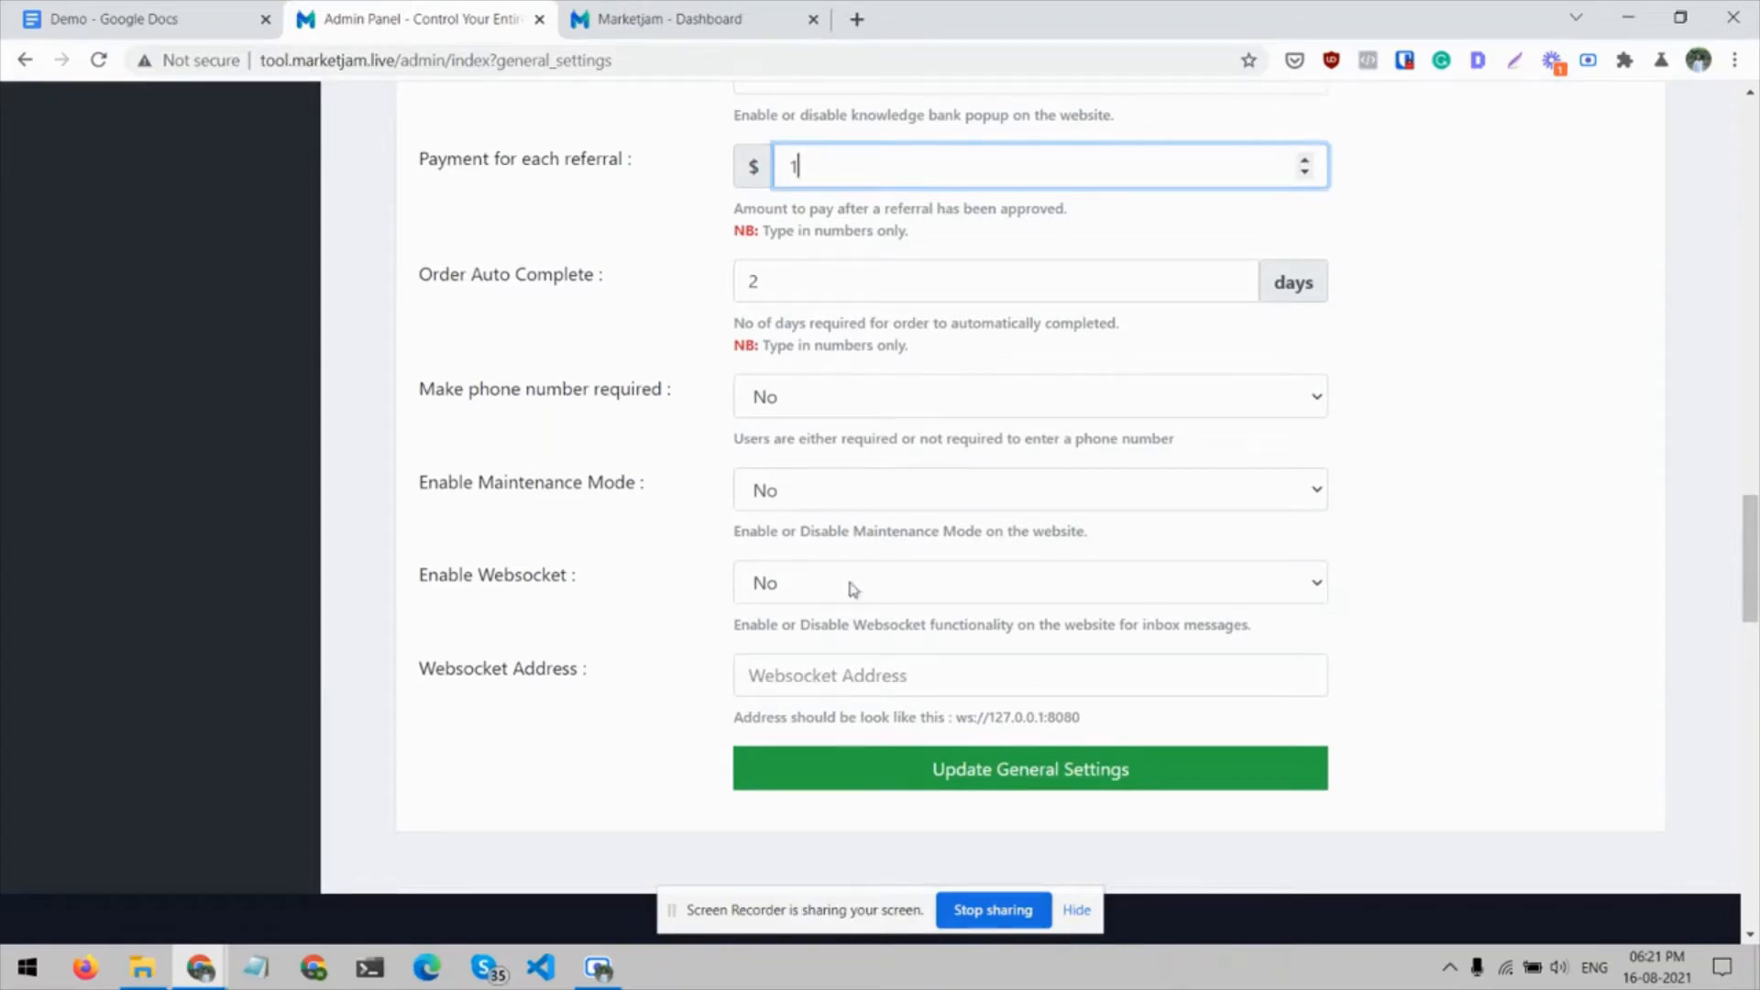
scroll(633, 591, up, 15)
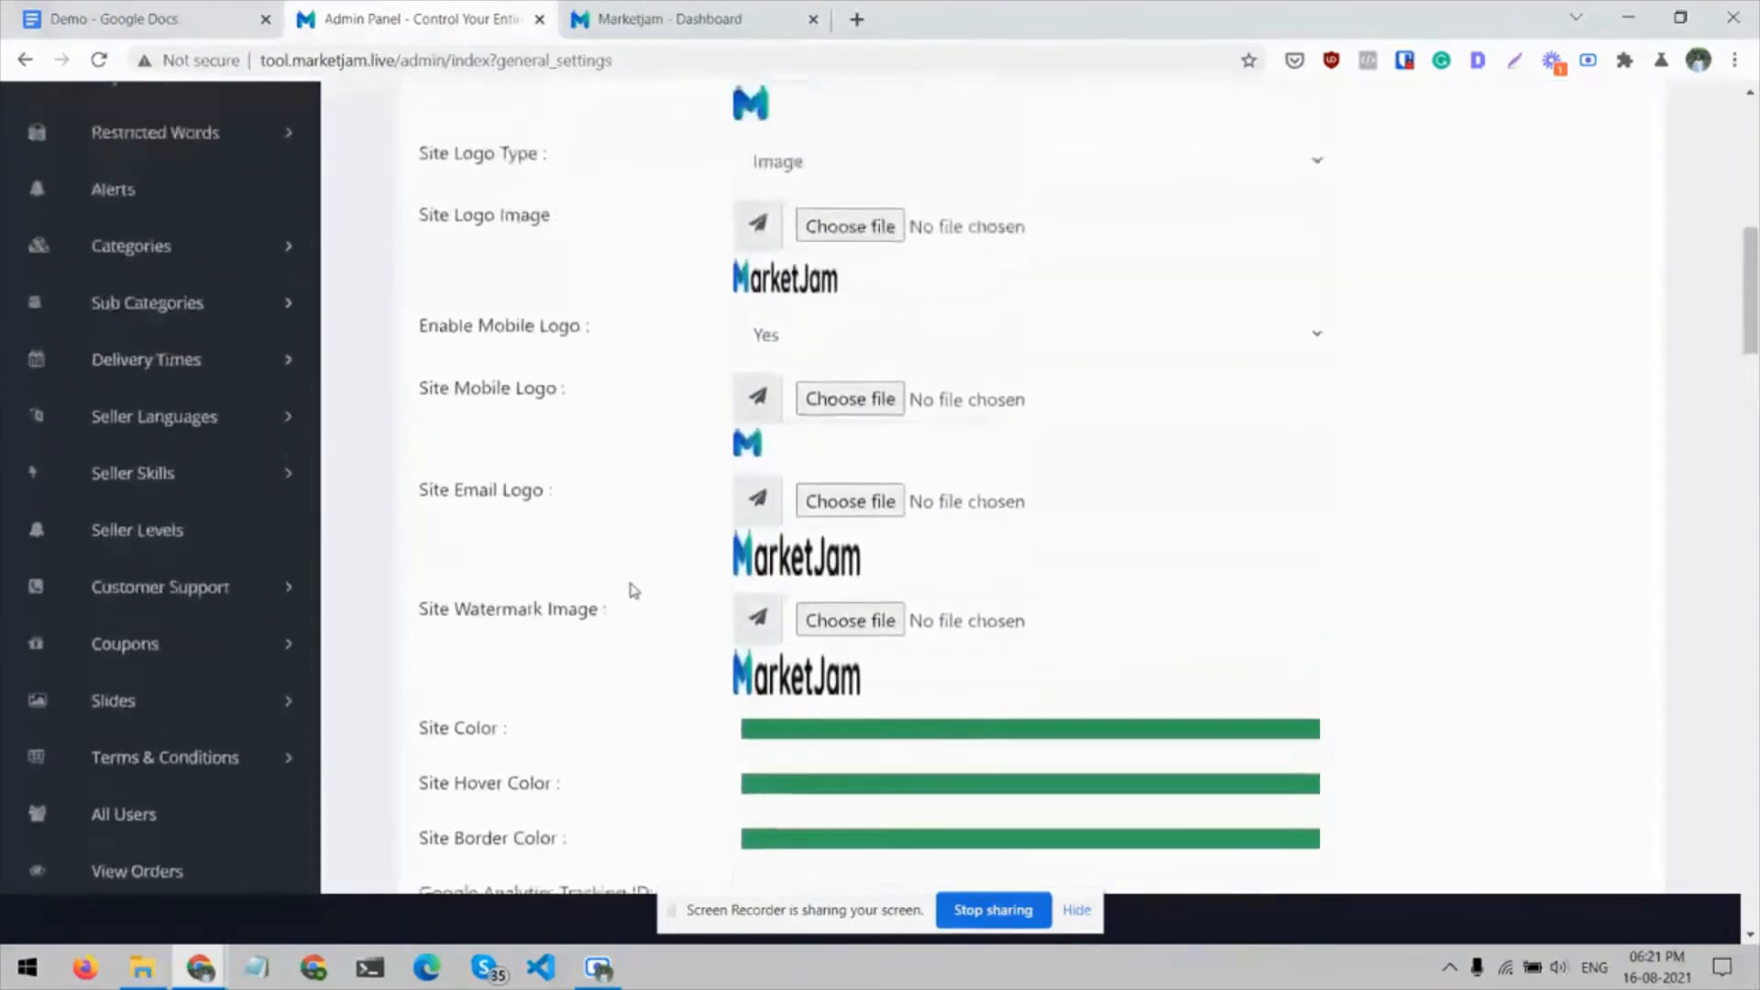
scroll(631, 591, up, 8)
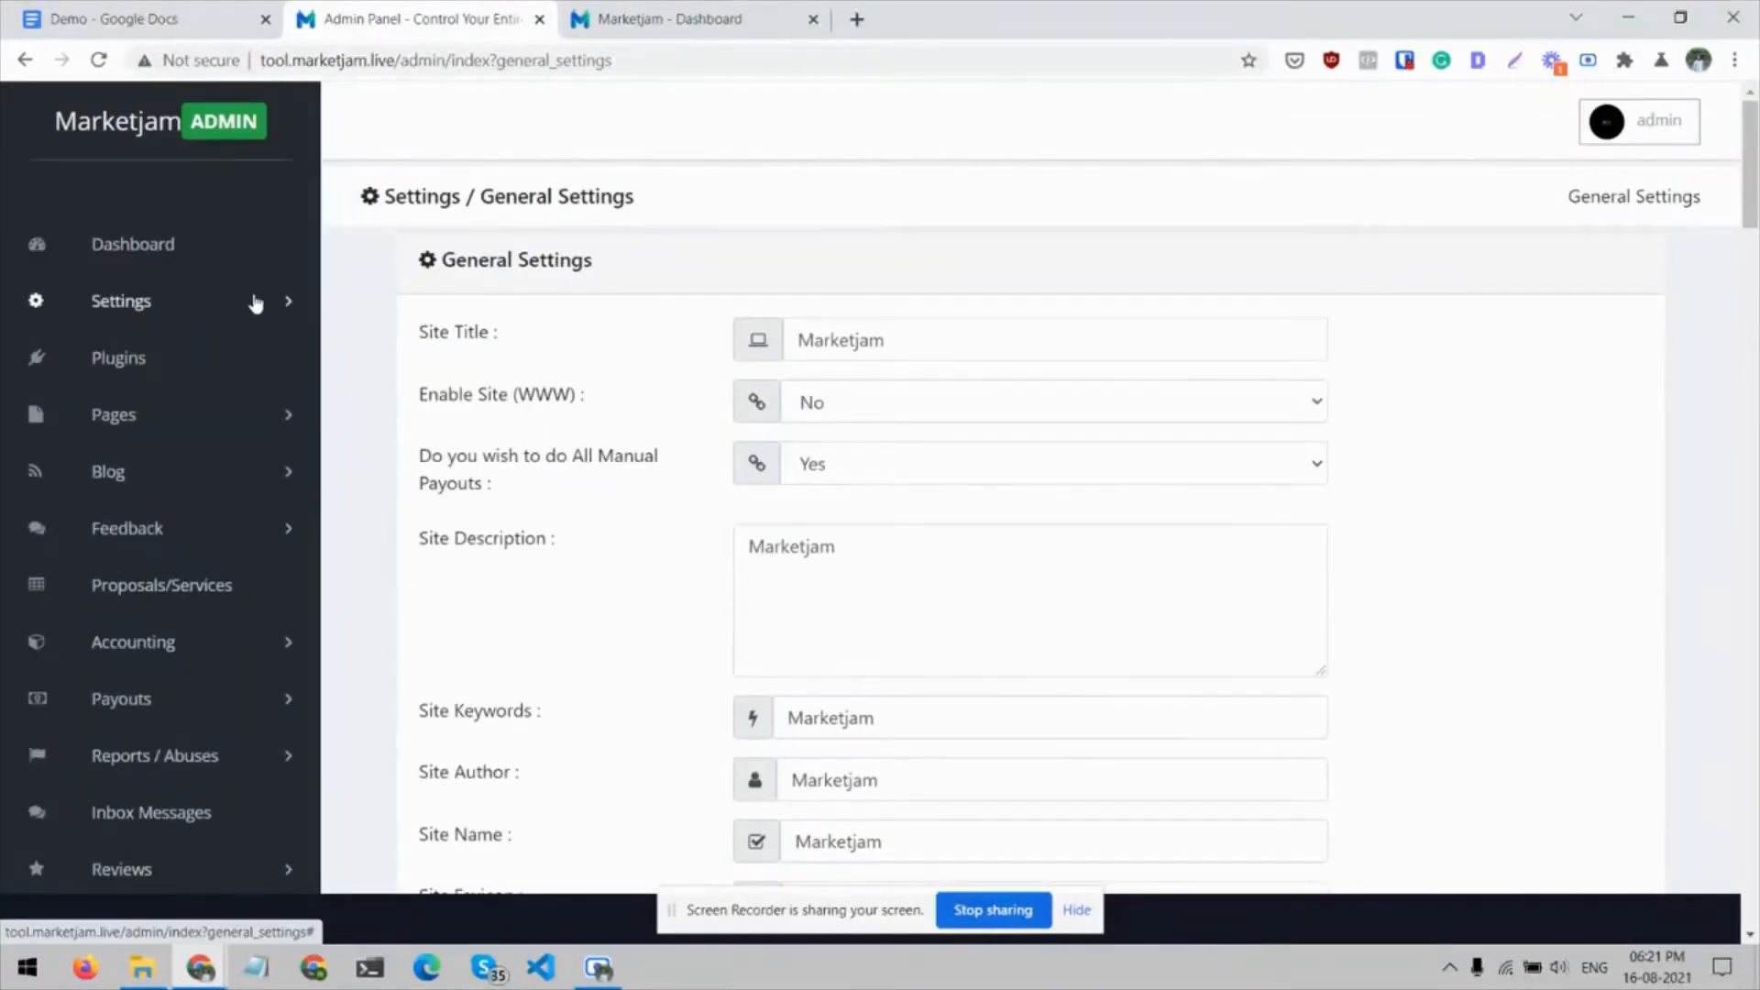
click(255, 303)
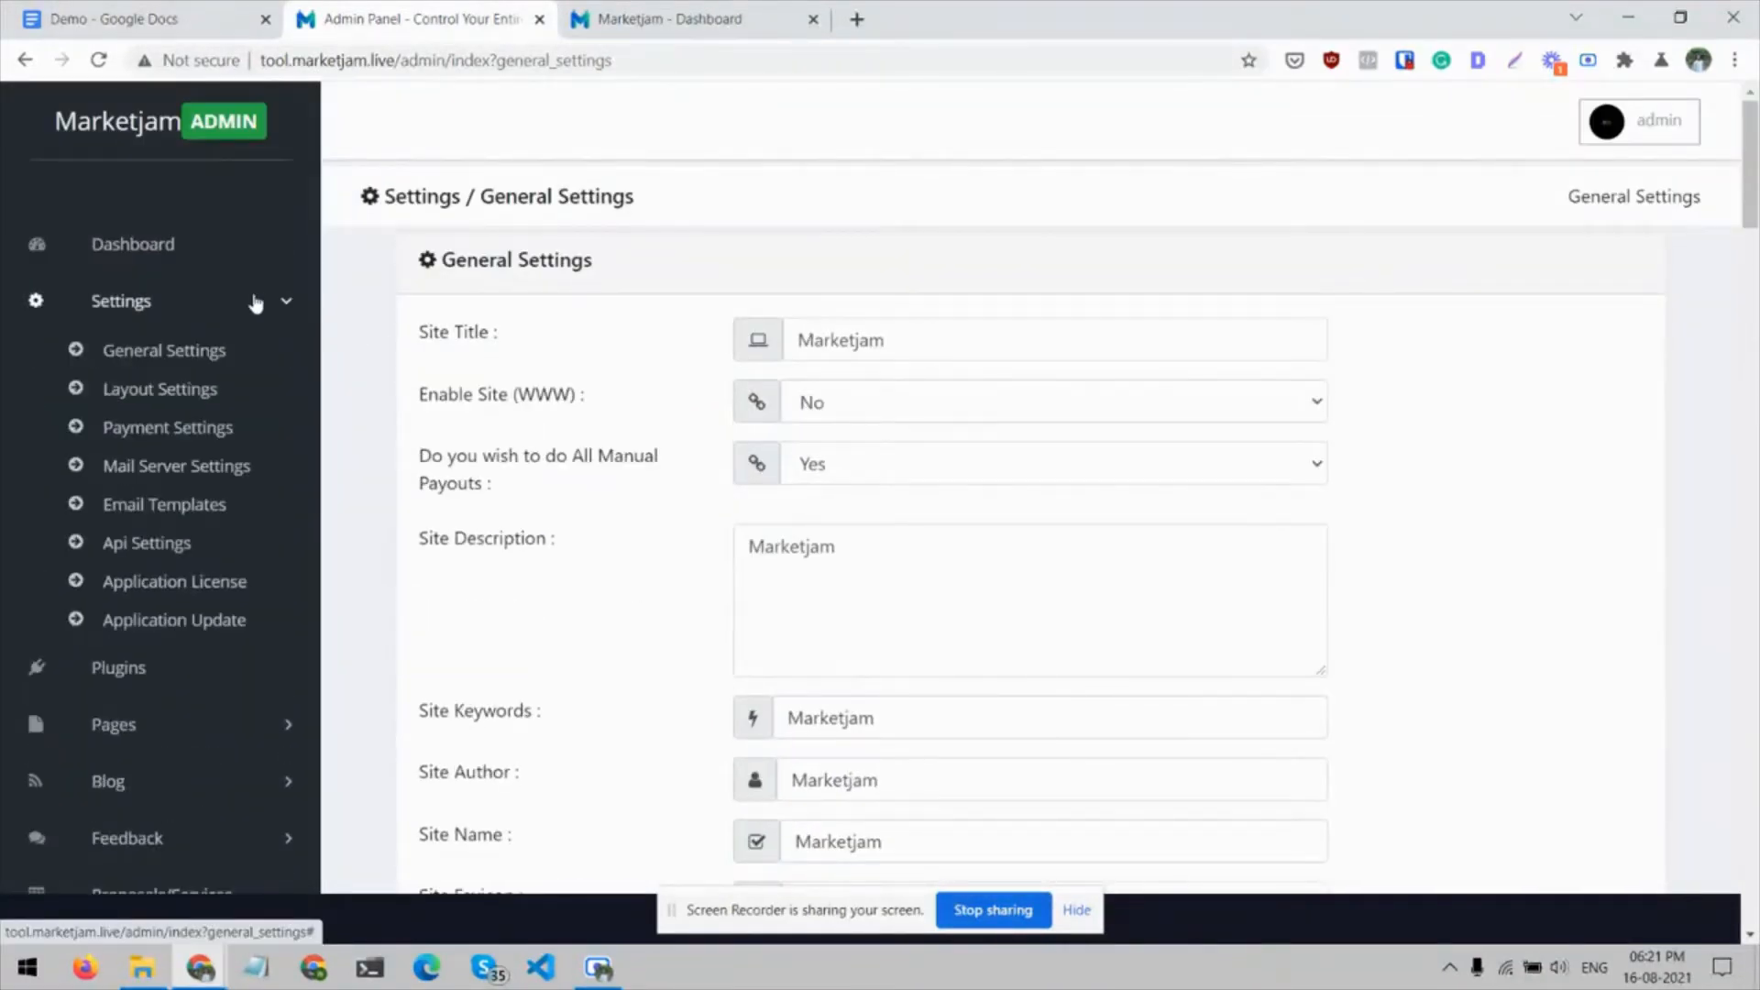
click(204, 429)
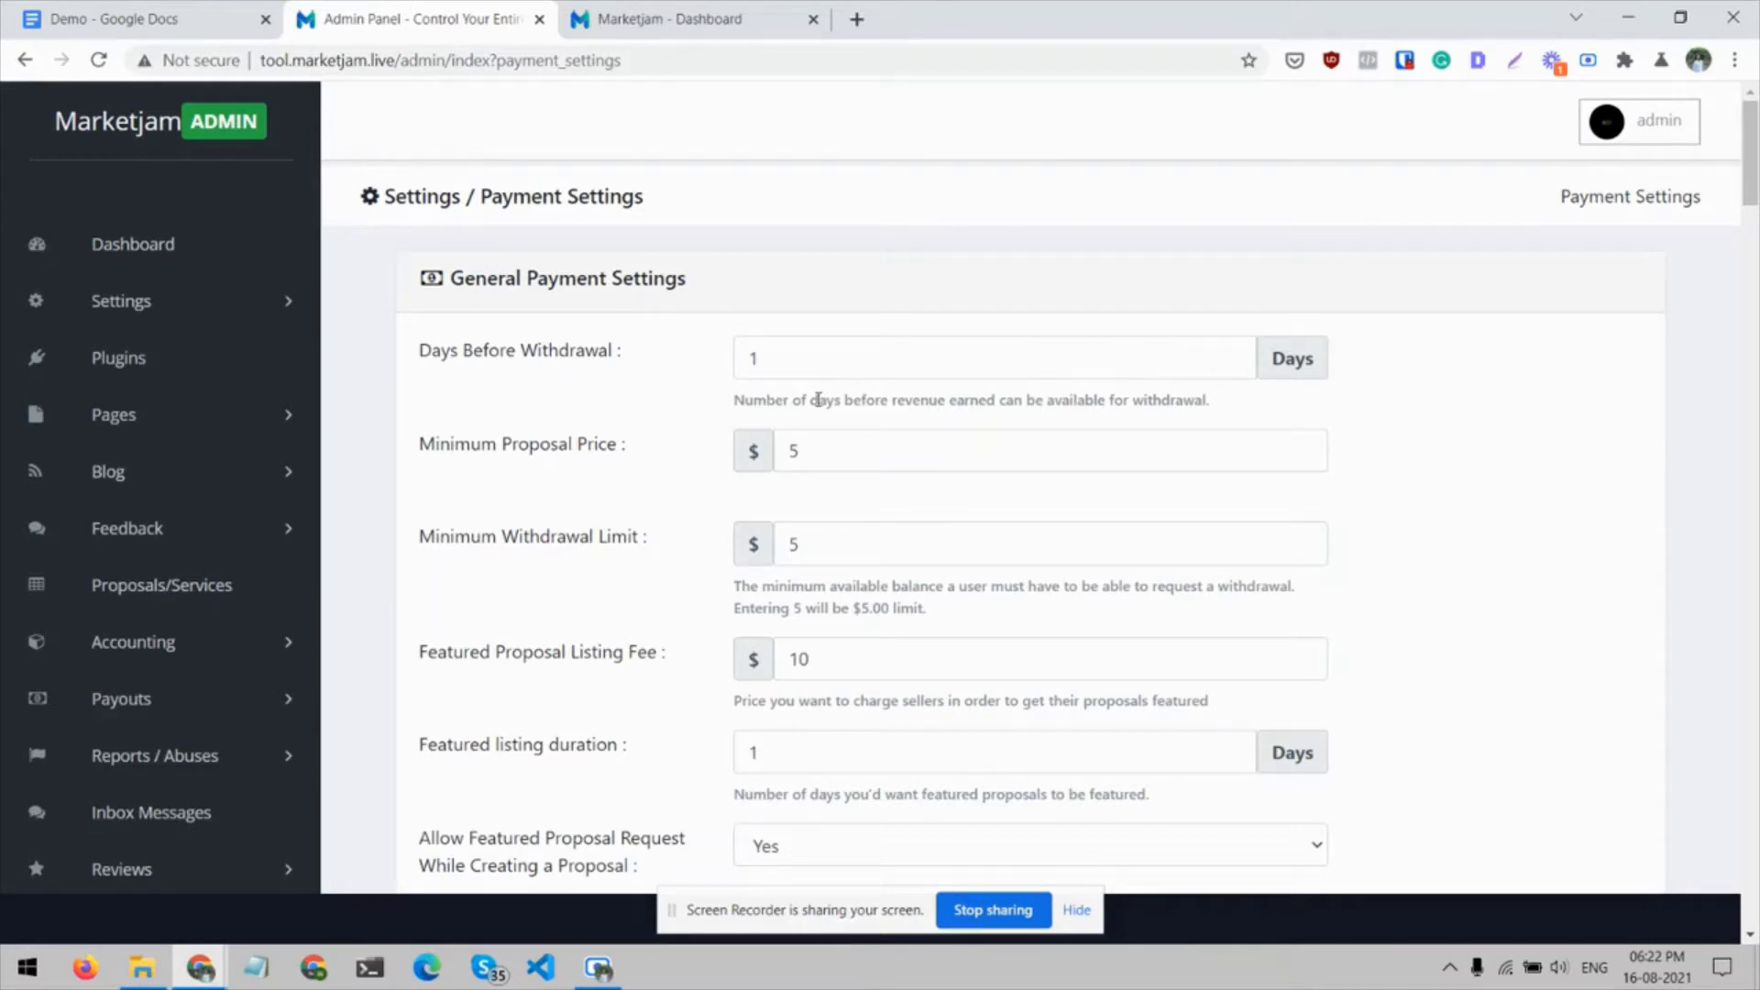
Clear the Days Before Withdrawal value and re-enter it as 1 day
click(793, 347)
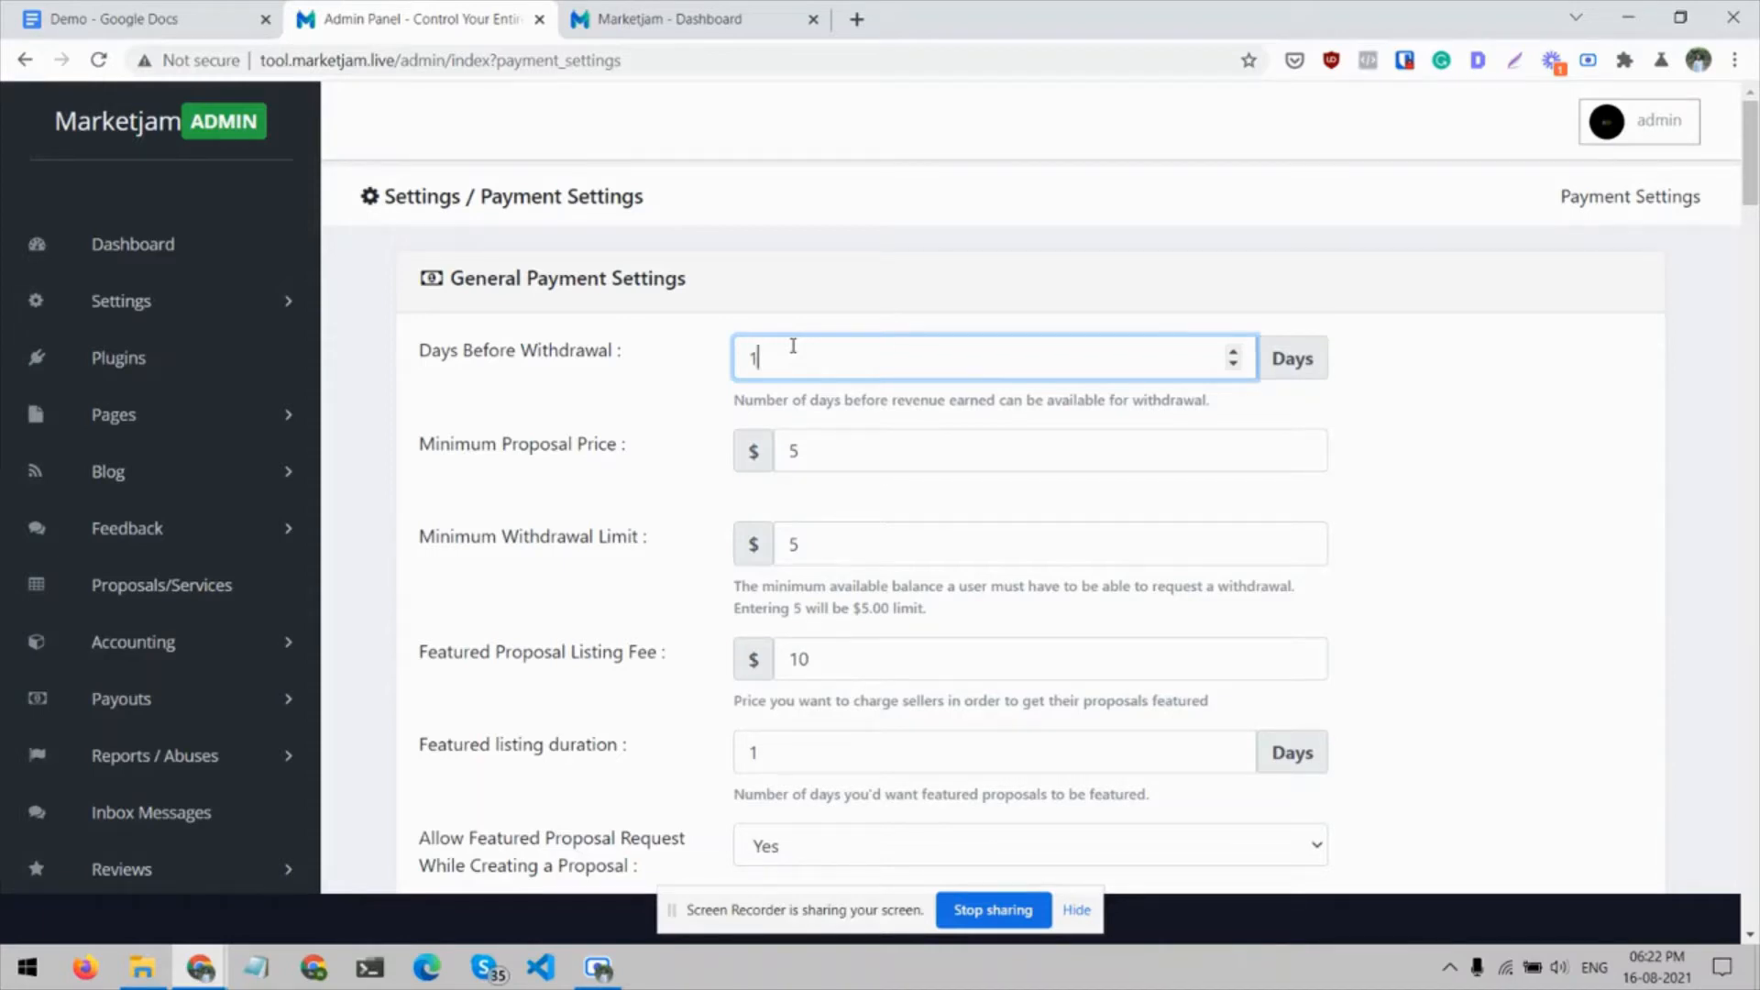
key(ctrl+a)
key(BackSpace)
click(670, 400)
click(748, 362)
text(1)
click(630, 446)
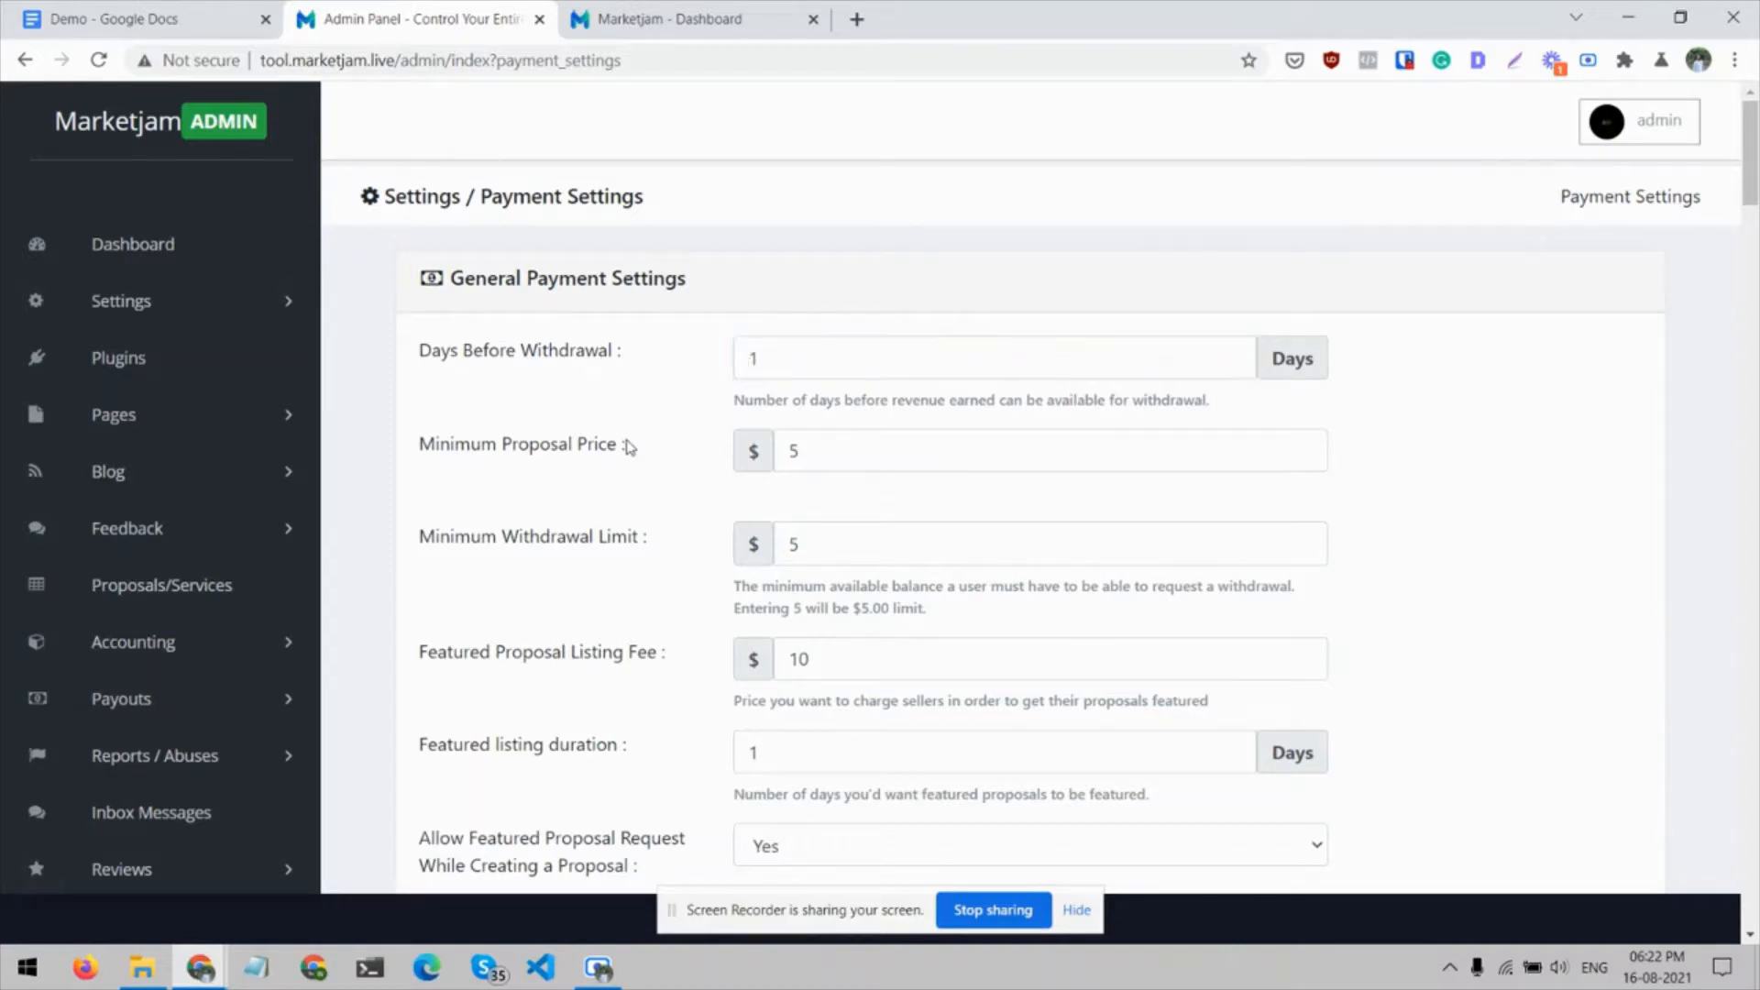
Try a Minimum Proposal Price of $50 and revert the entry
scroll(630, 448, down, 1)
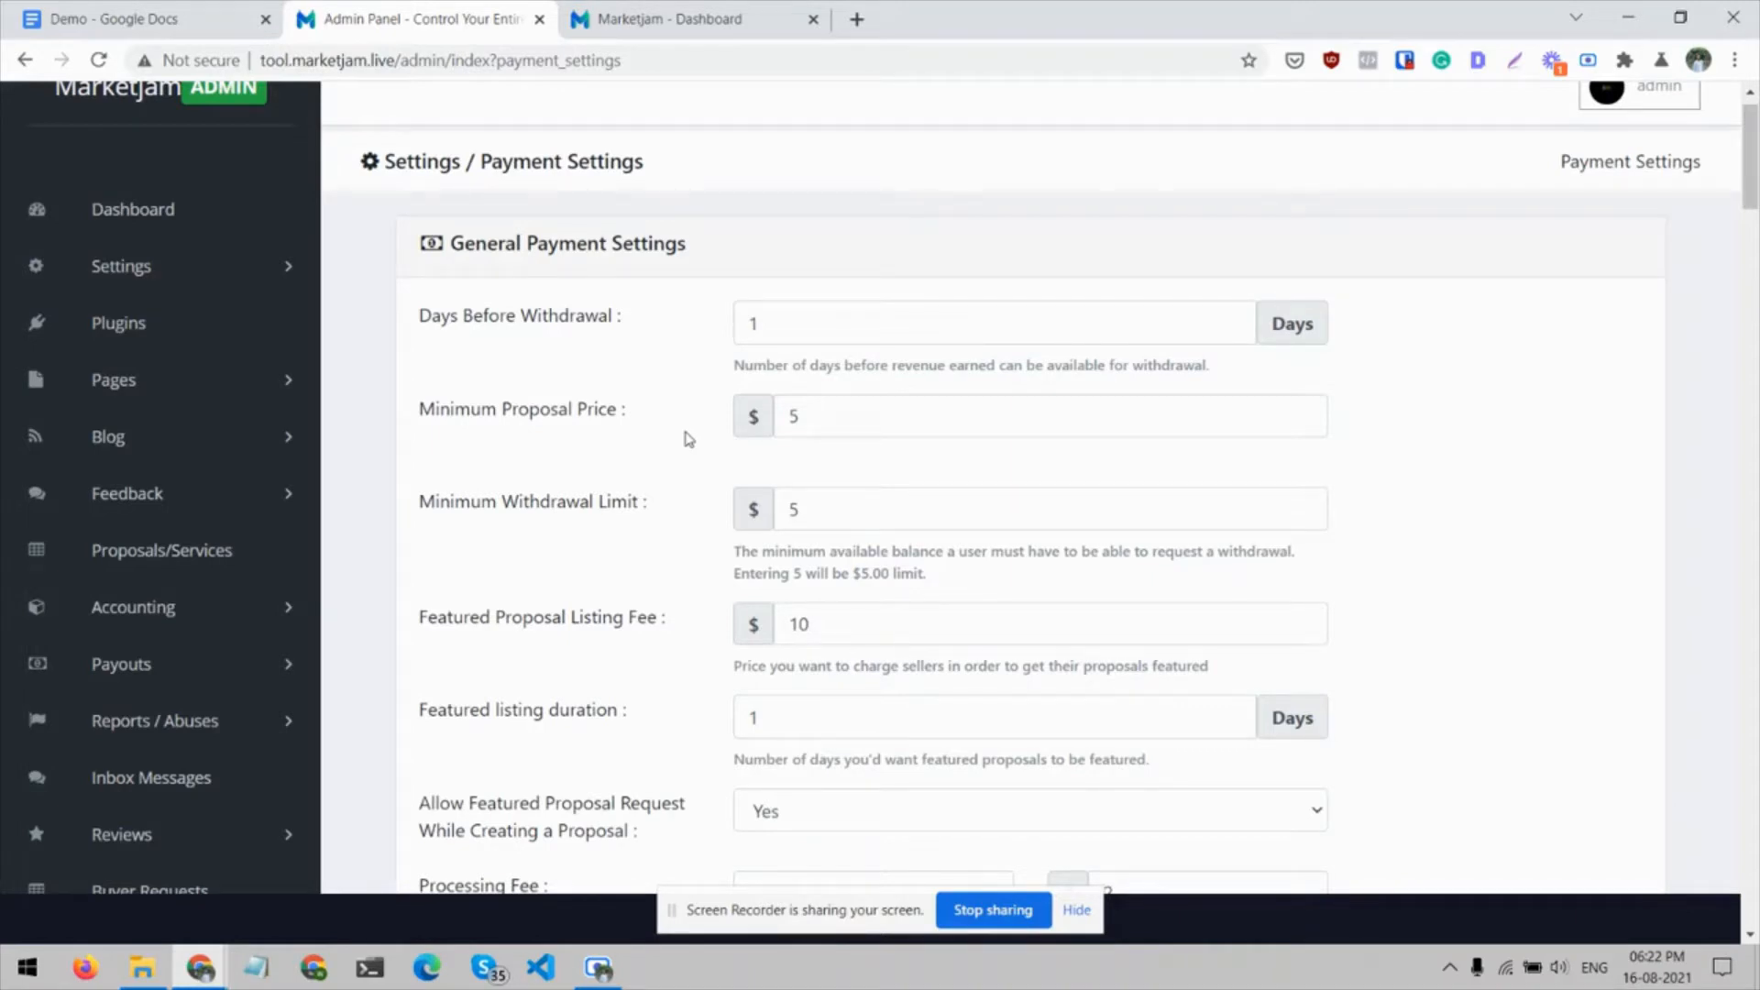
click(863, 423)
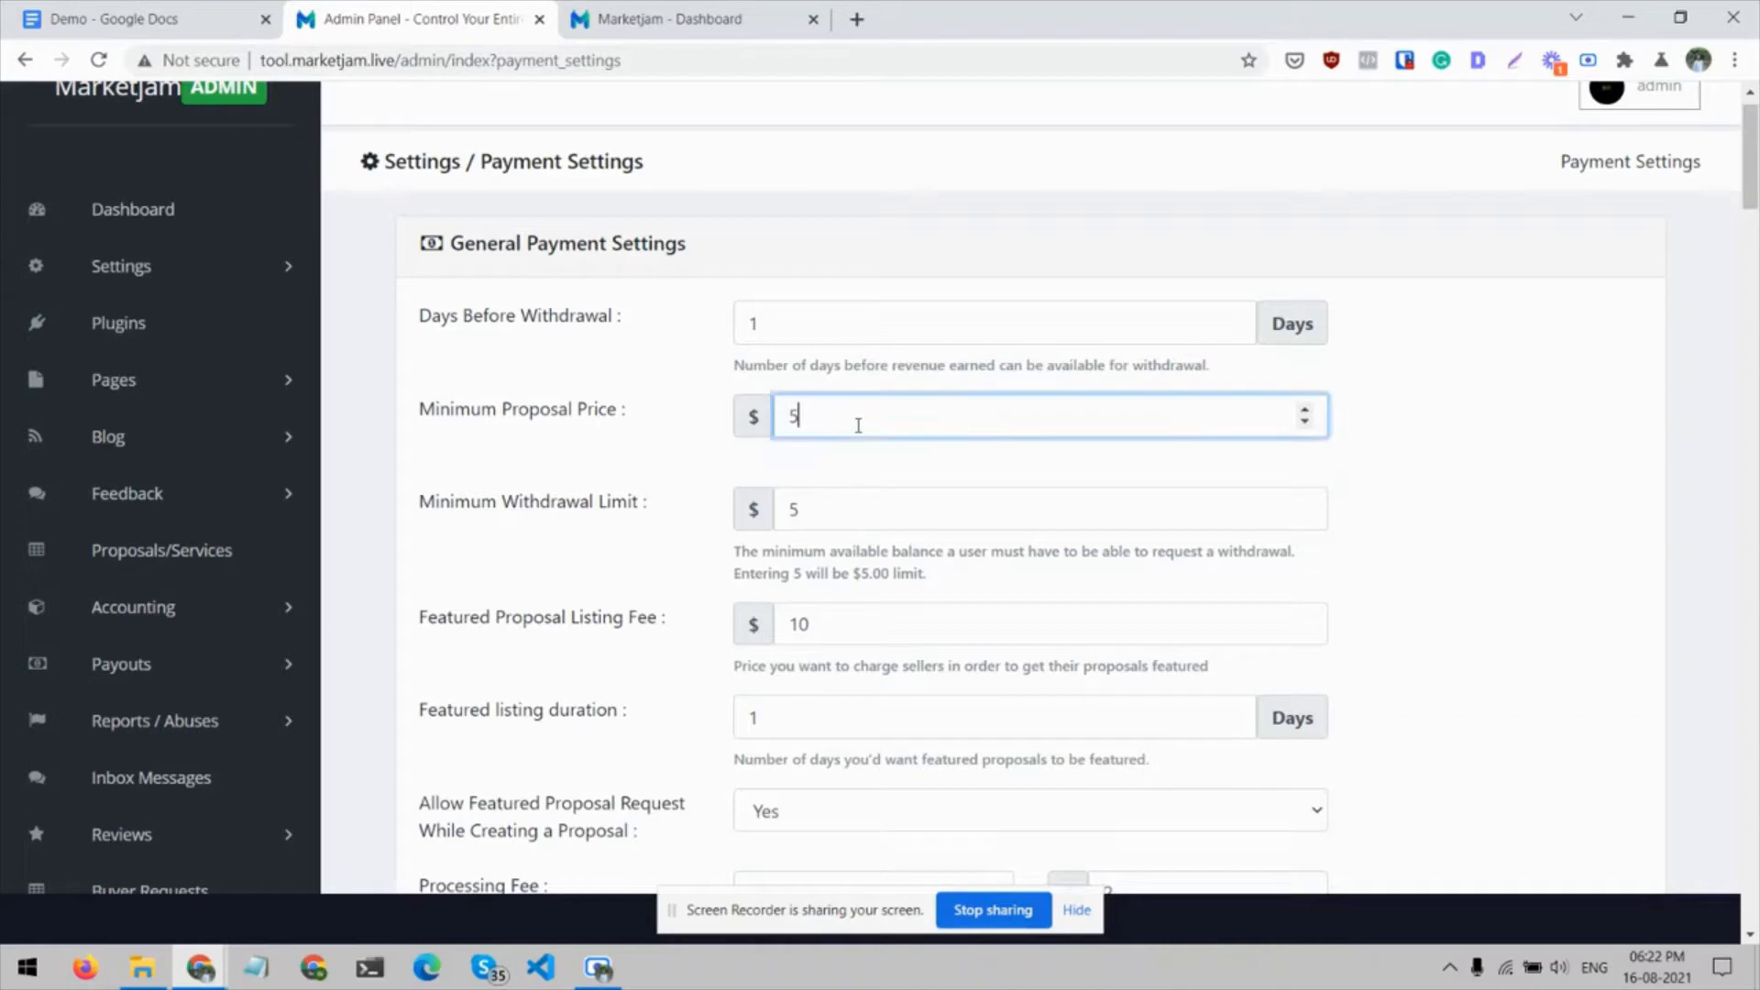
text(0)
key(BackSpace)
click(633, 466)
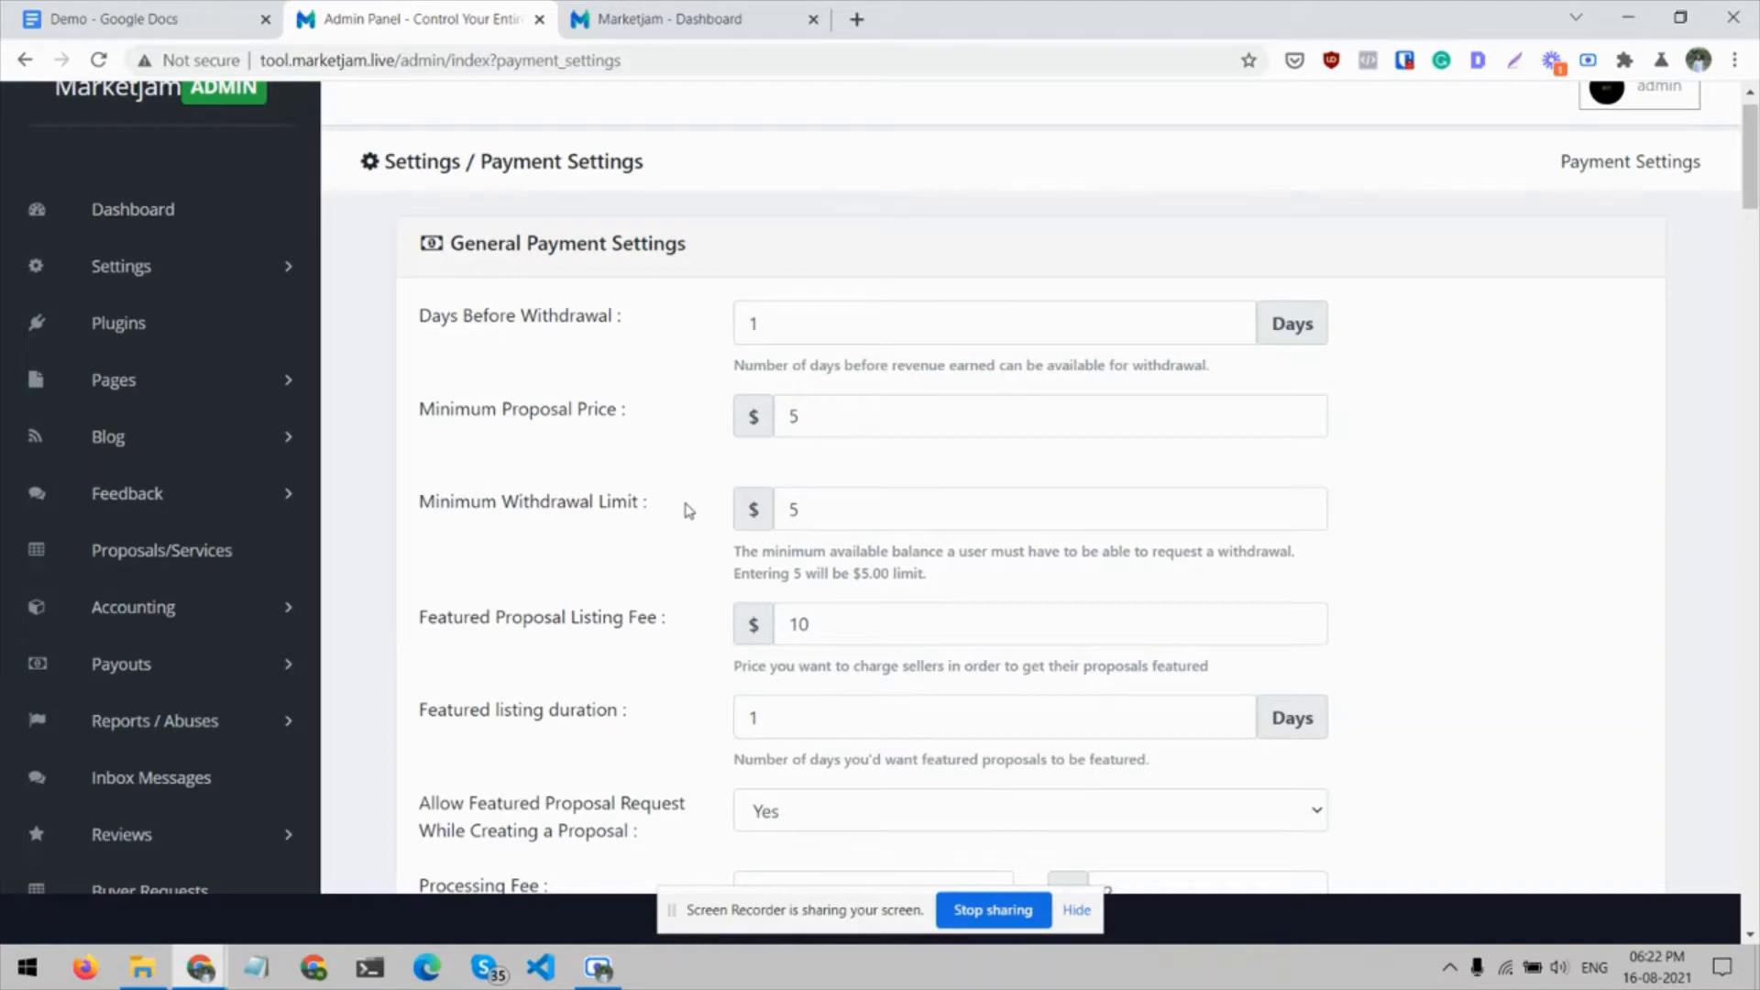
Examine the Minimum Withdrawal Limit, Featured Proposal Listing Fee and Featured listing duration fields
scroll(689, 510, down, 2)
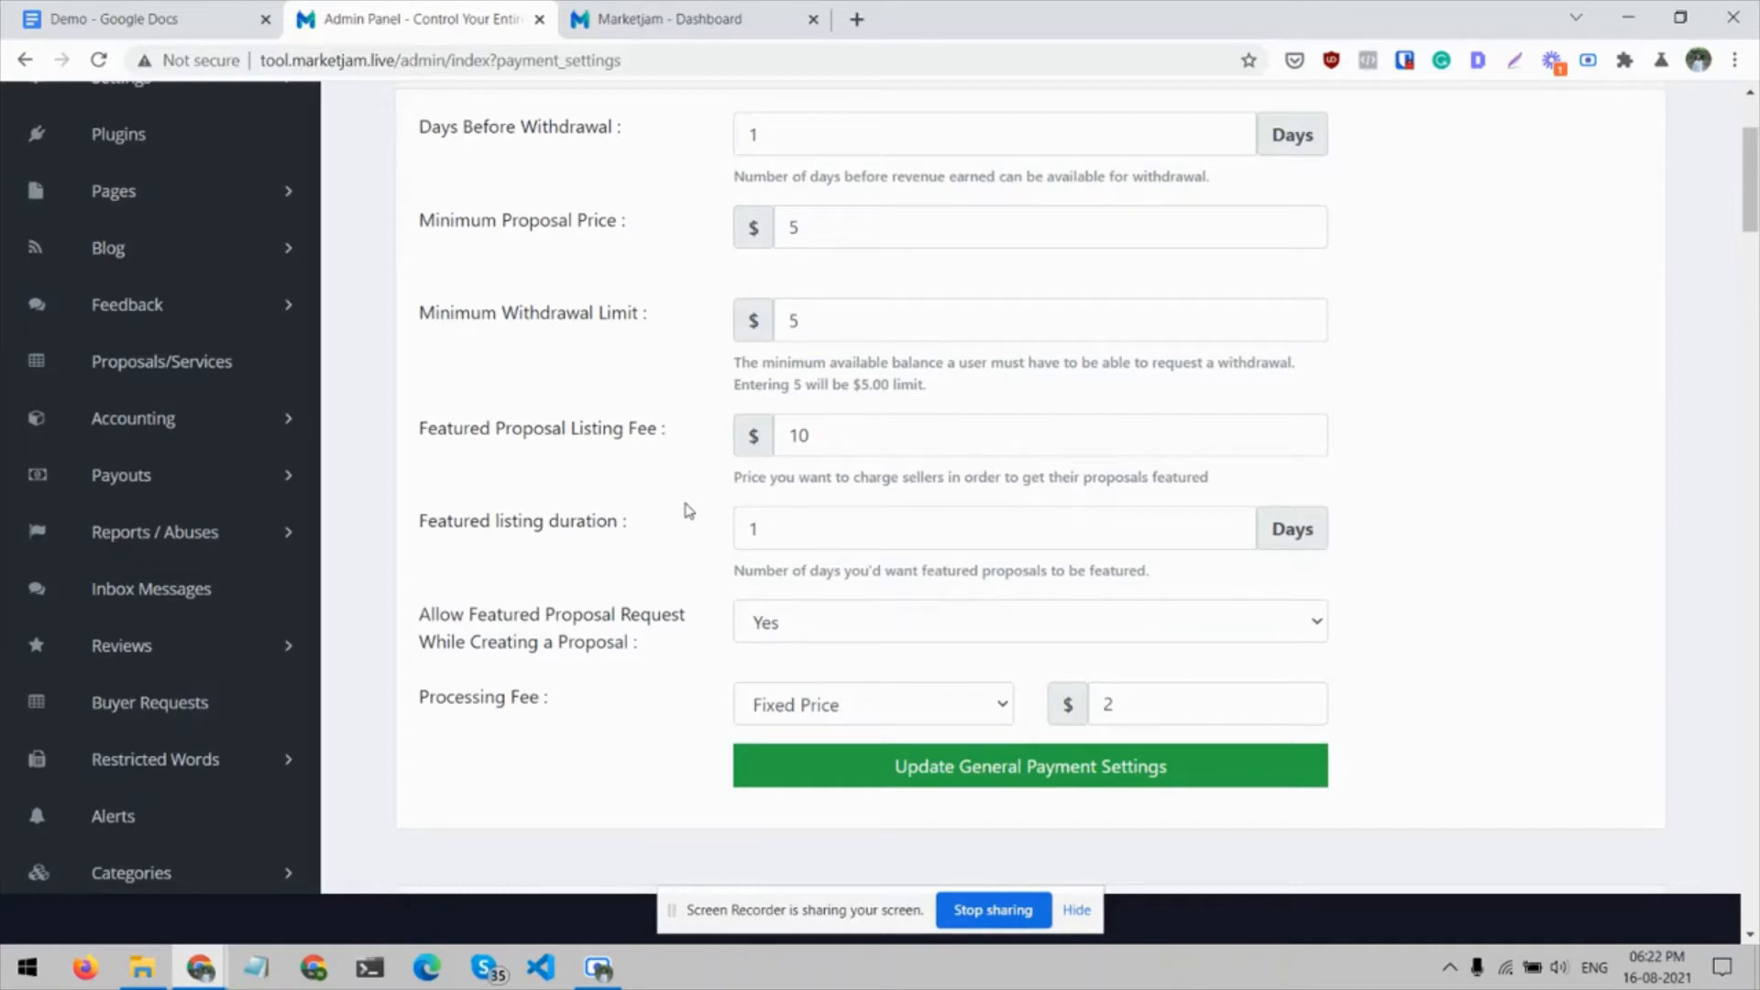
click(807, 437)
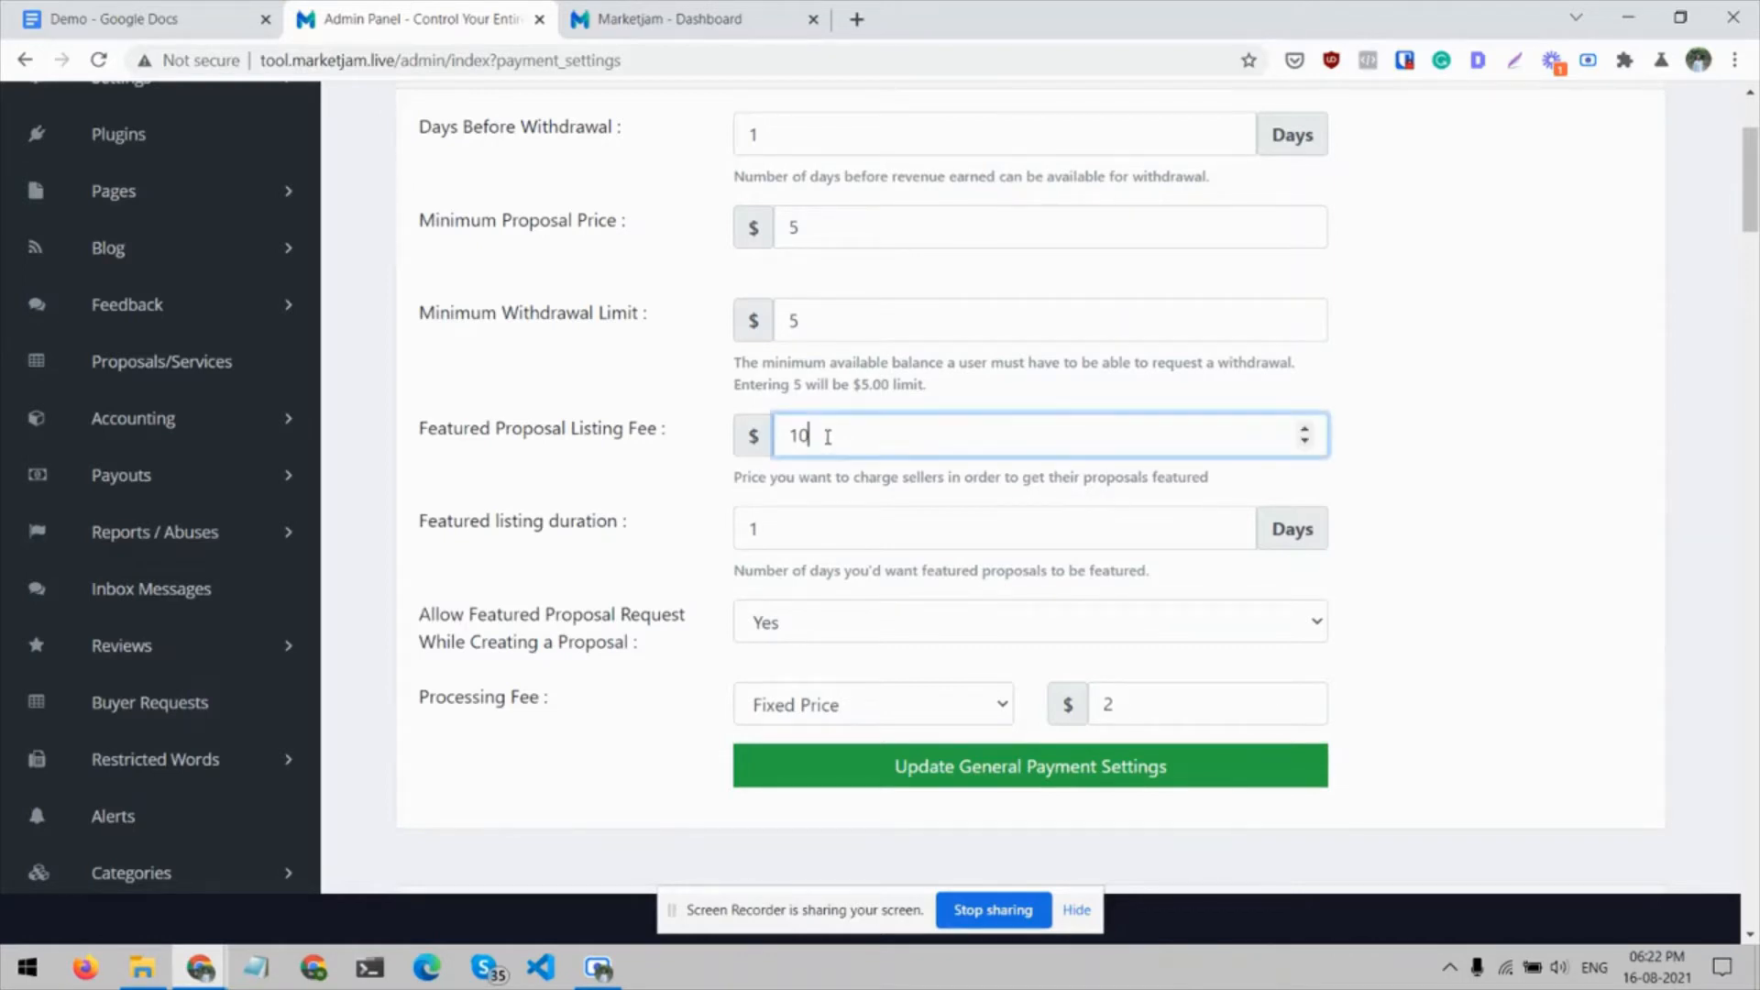
click(603, 474)
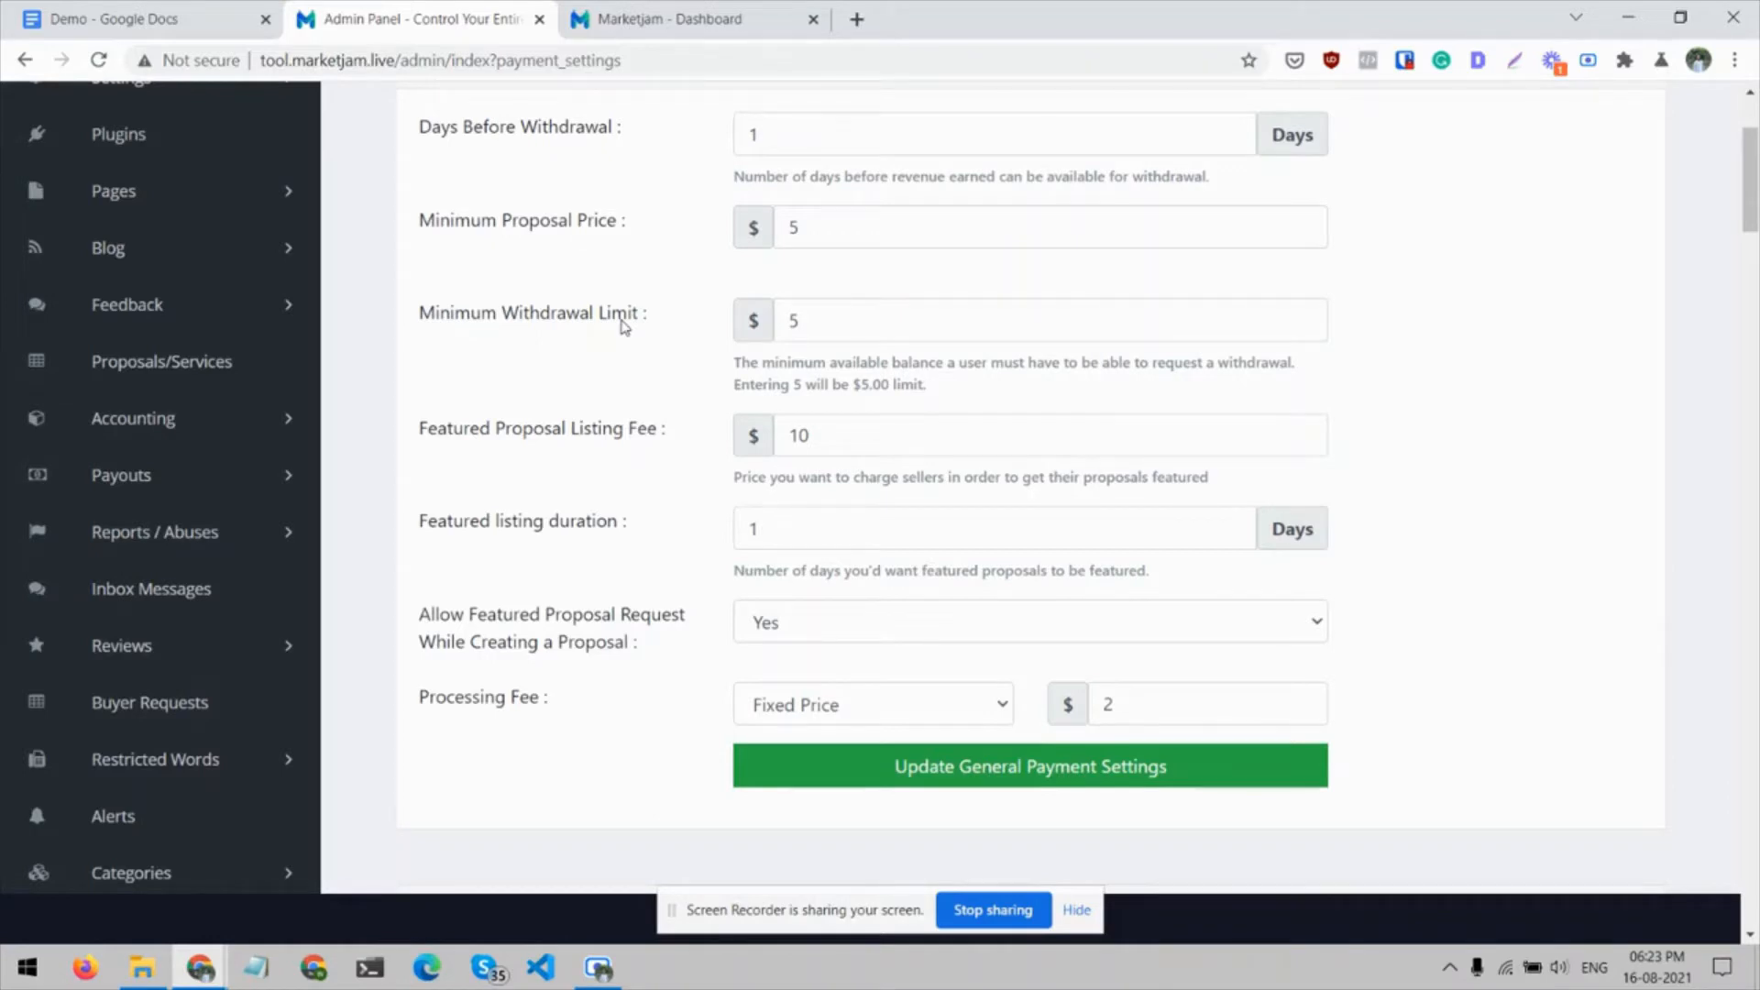
click(750, 528)
scroll(703, 523, down, 1)
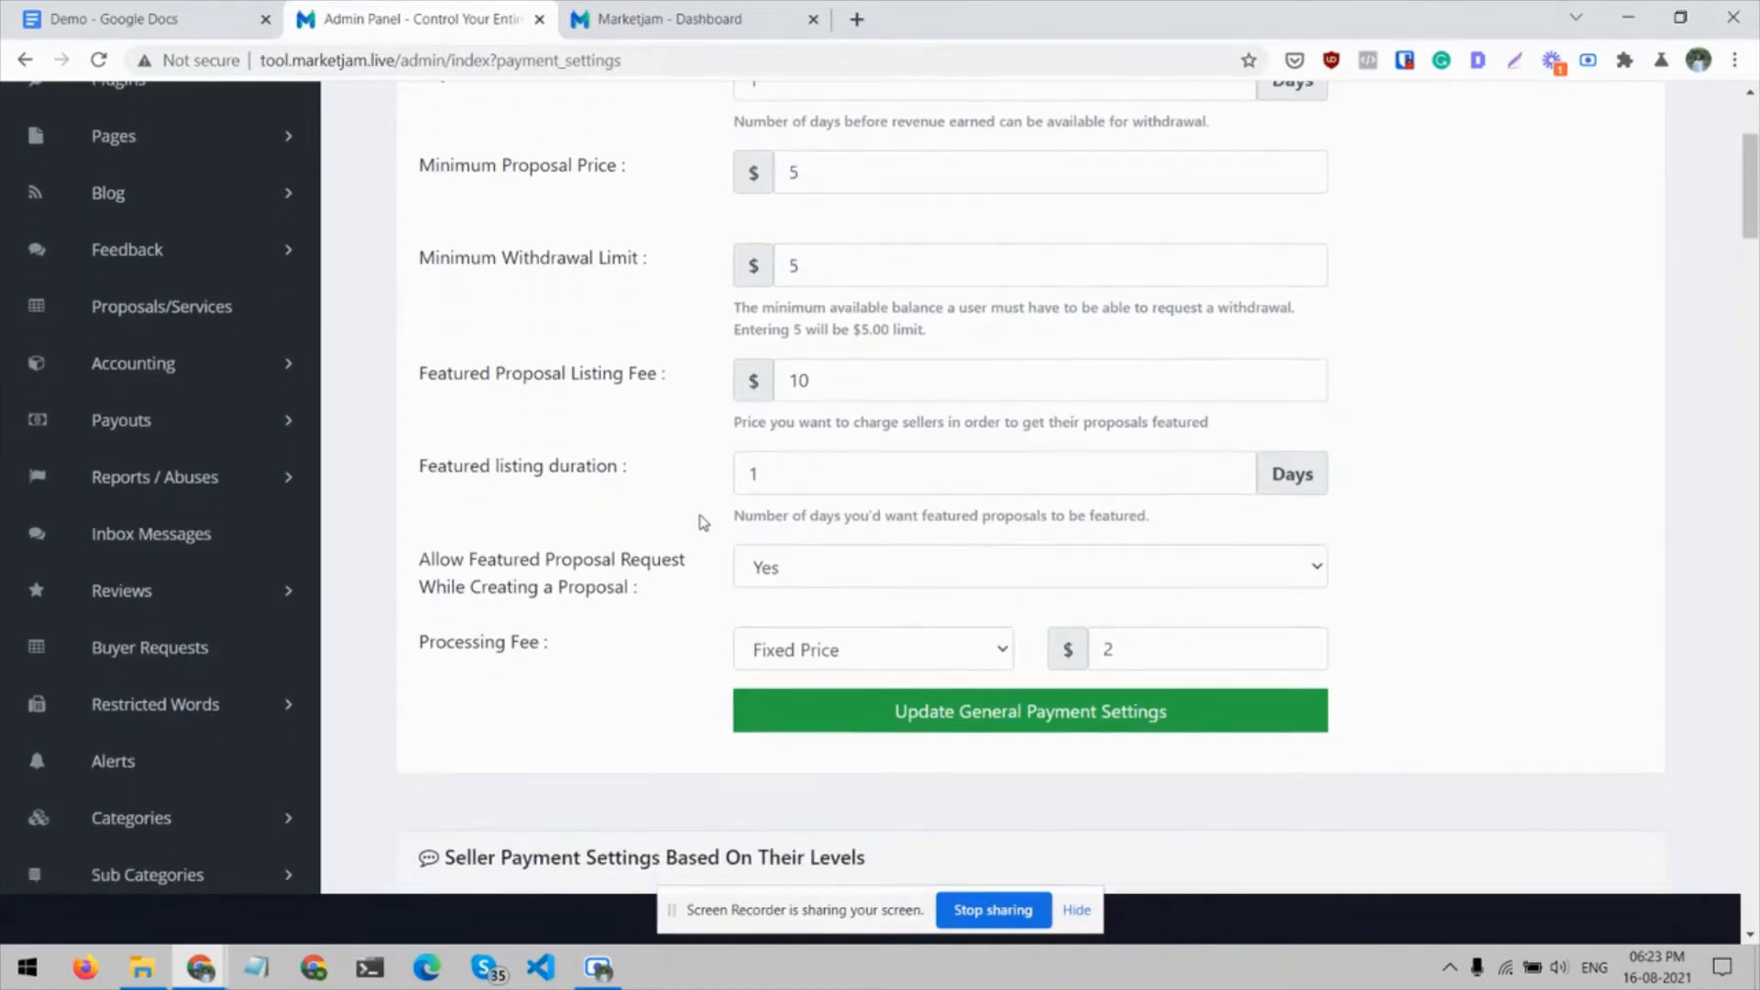
View the choices for allowing featured proposal requests during proposal creation and for the Processing Fee type
scroll(703, 522, down, 1)
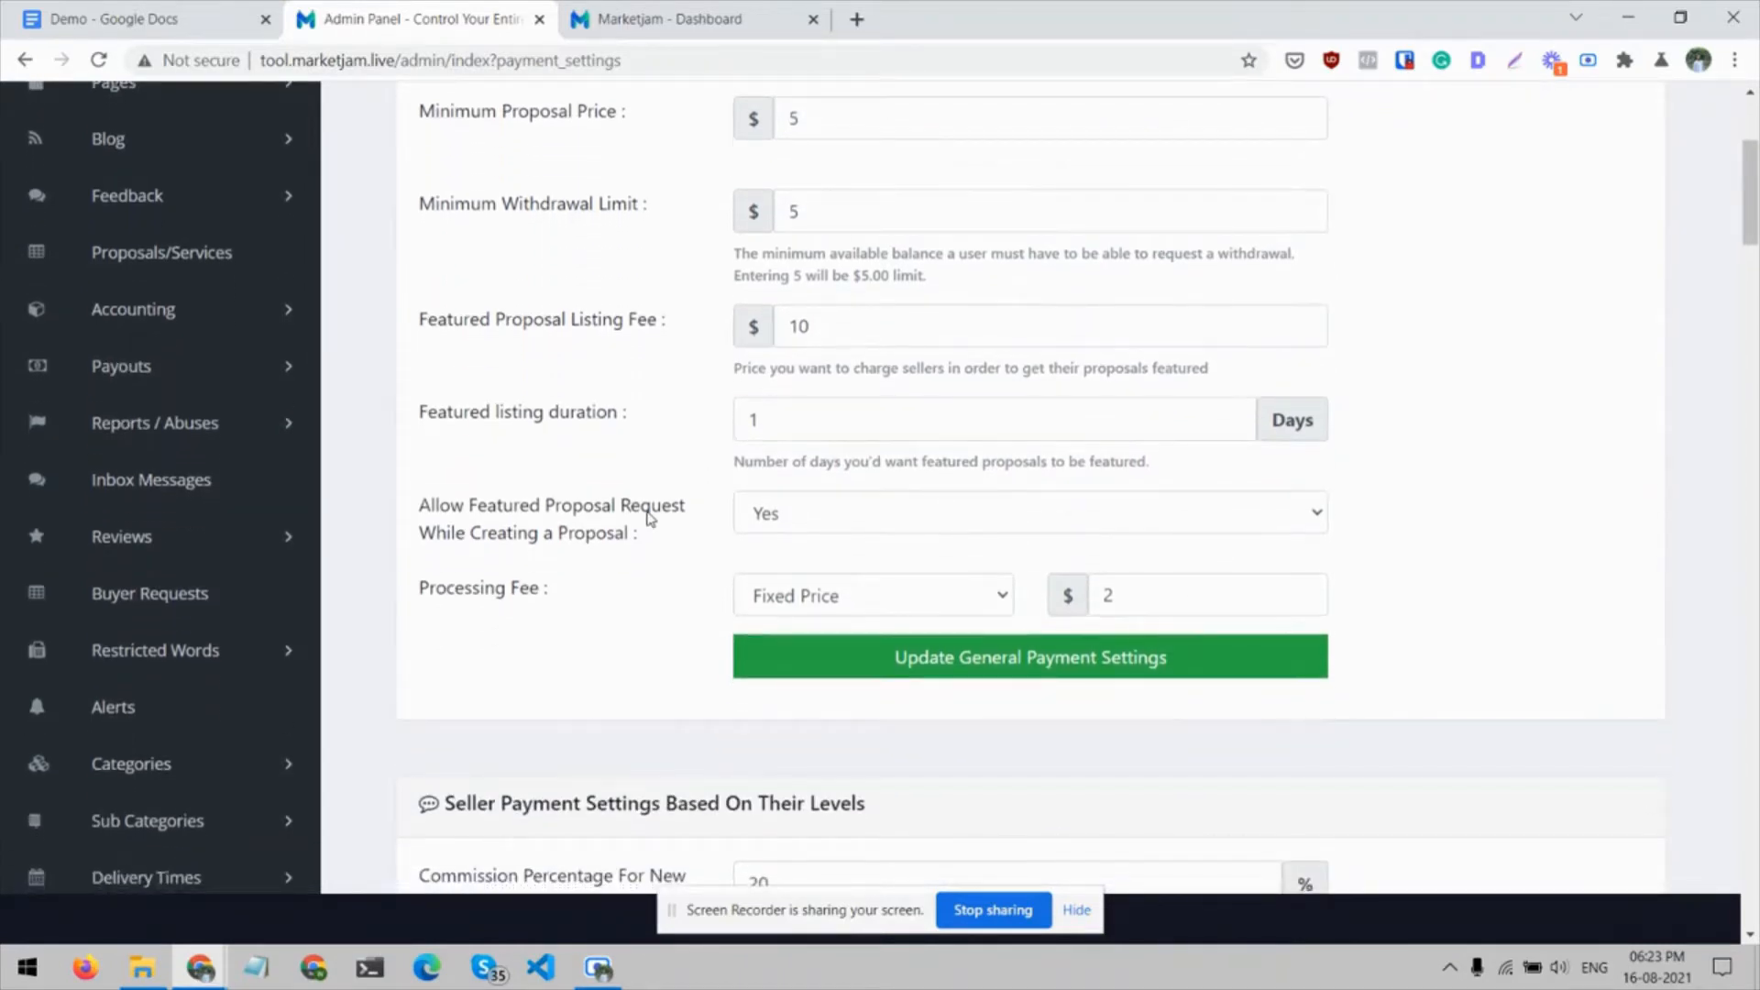
click(736, 515)
click(737, 516)
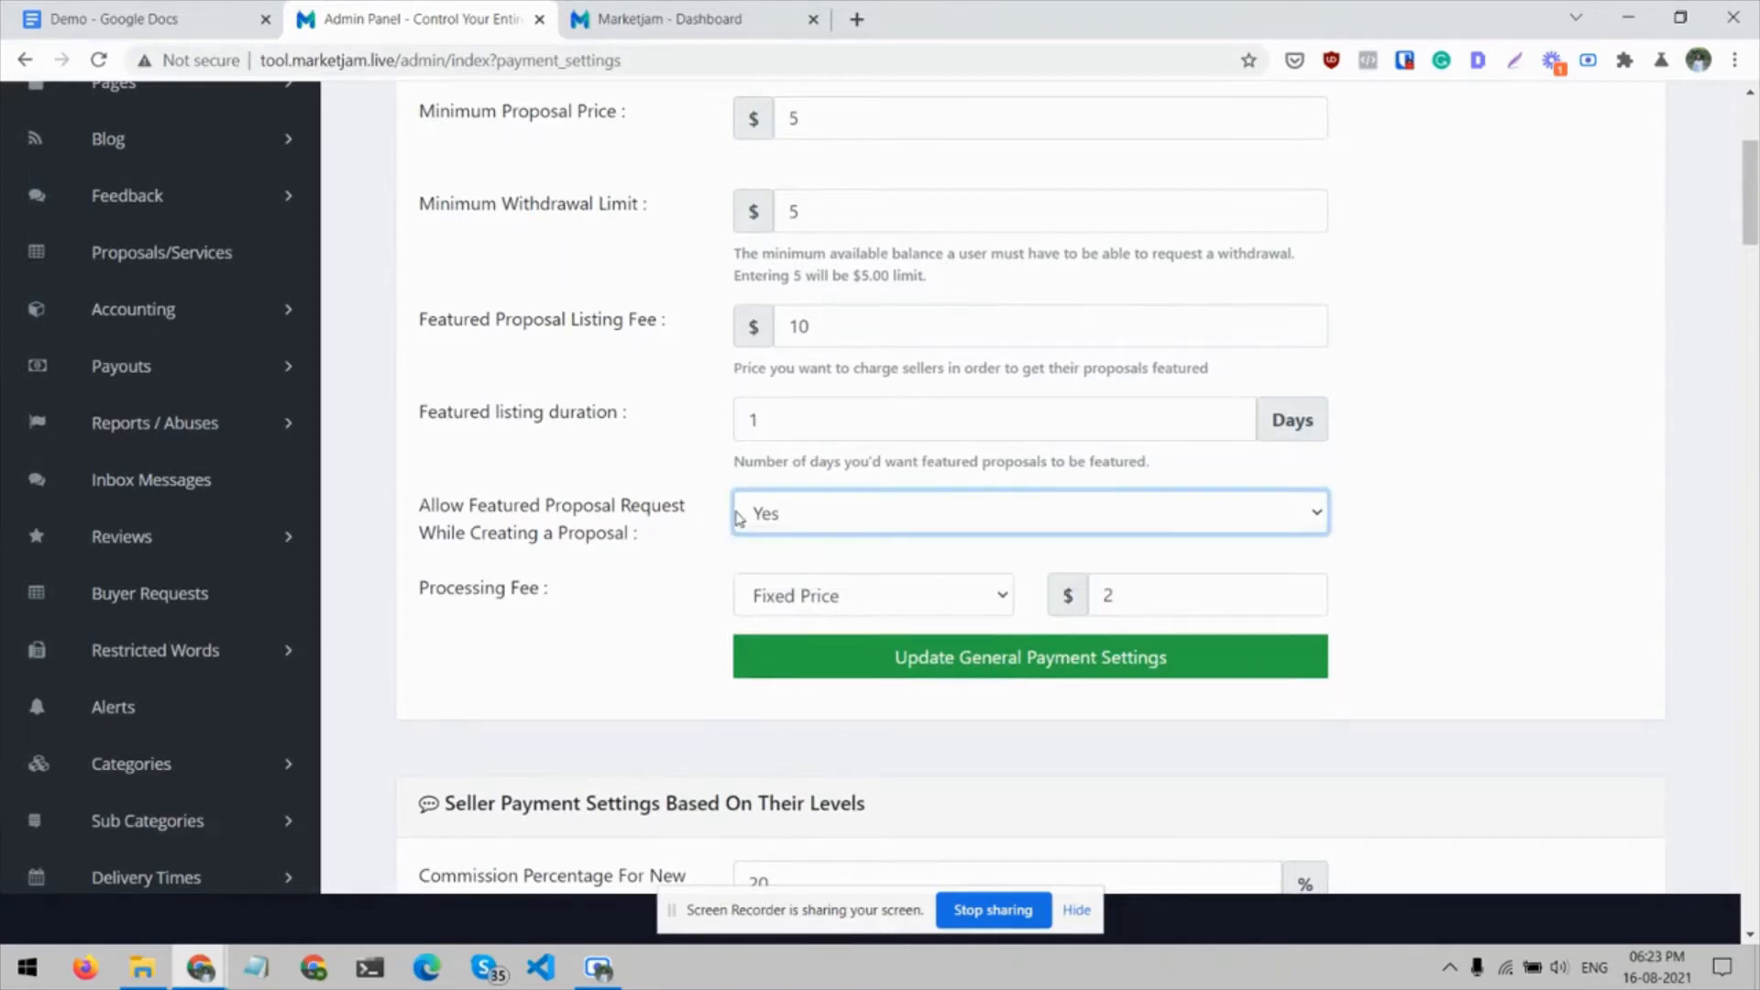
click(605, 509)
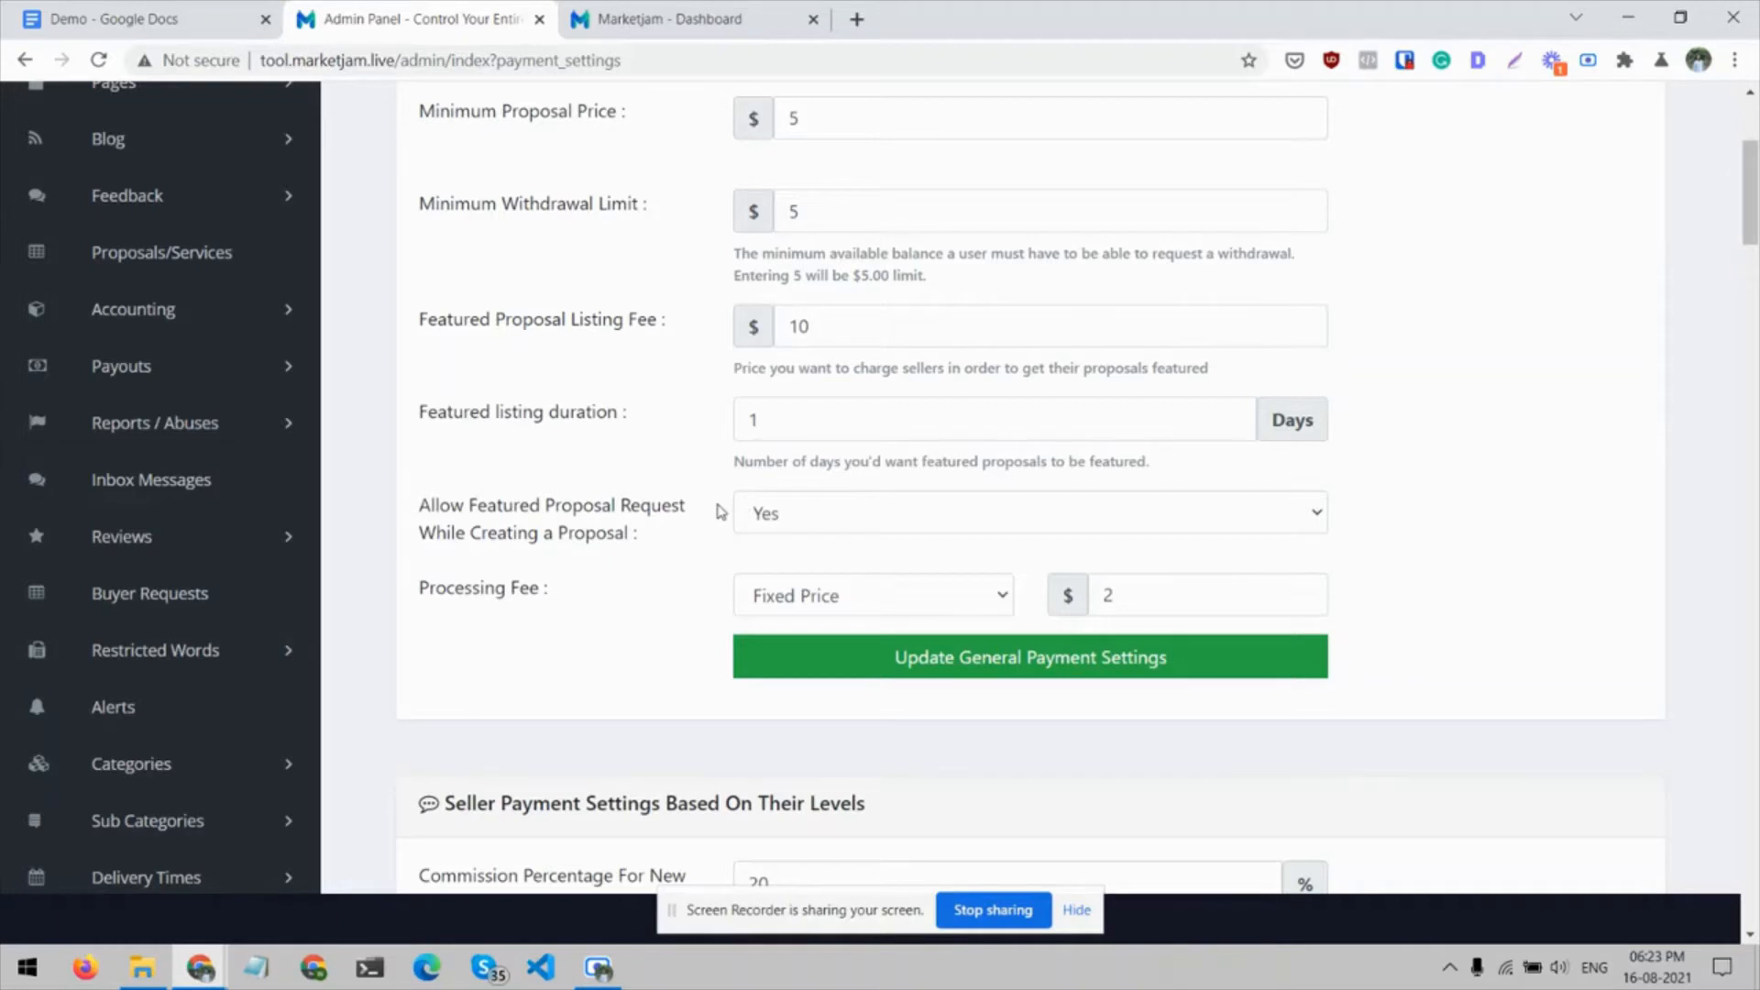
scroll(719, 509, down, 1)
click(852, 522)
click(851, 519)
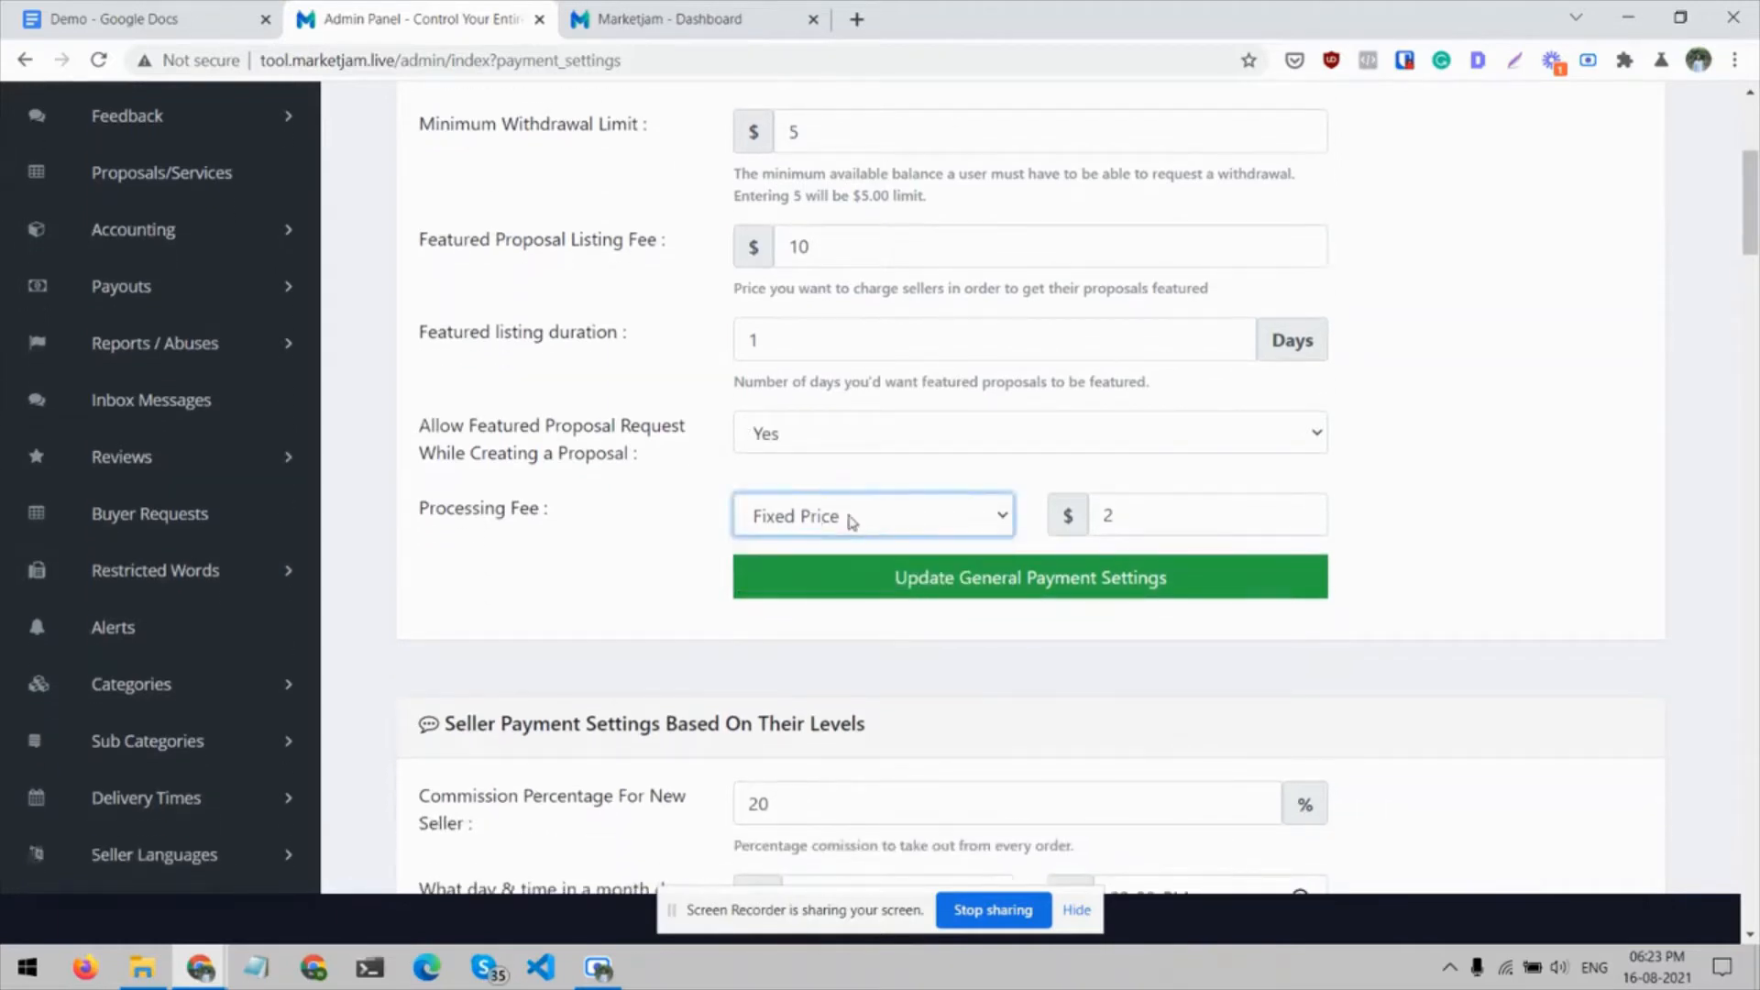
click(502, 521)
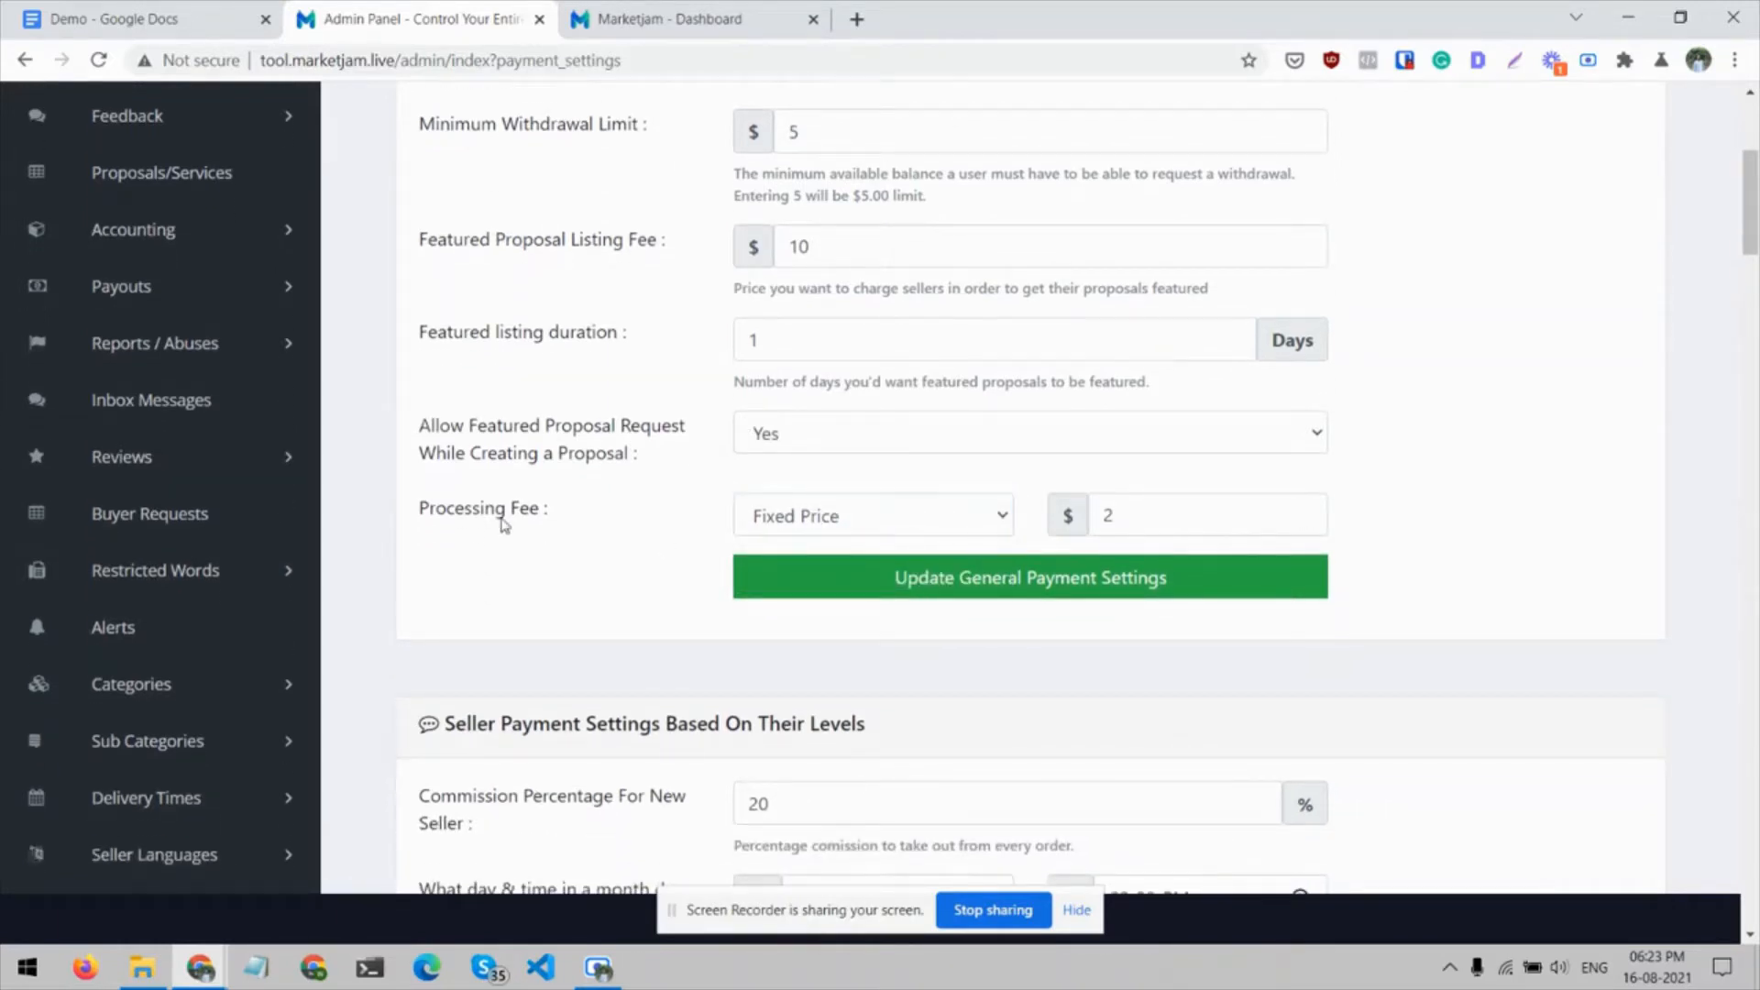
Inspect the Commission Percentage For New Seller field in the level-based seller payment settings
scroll(501, 523, down, 4)
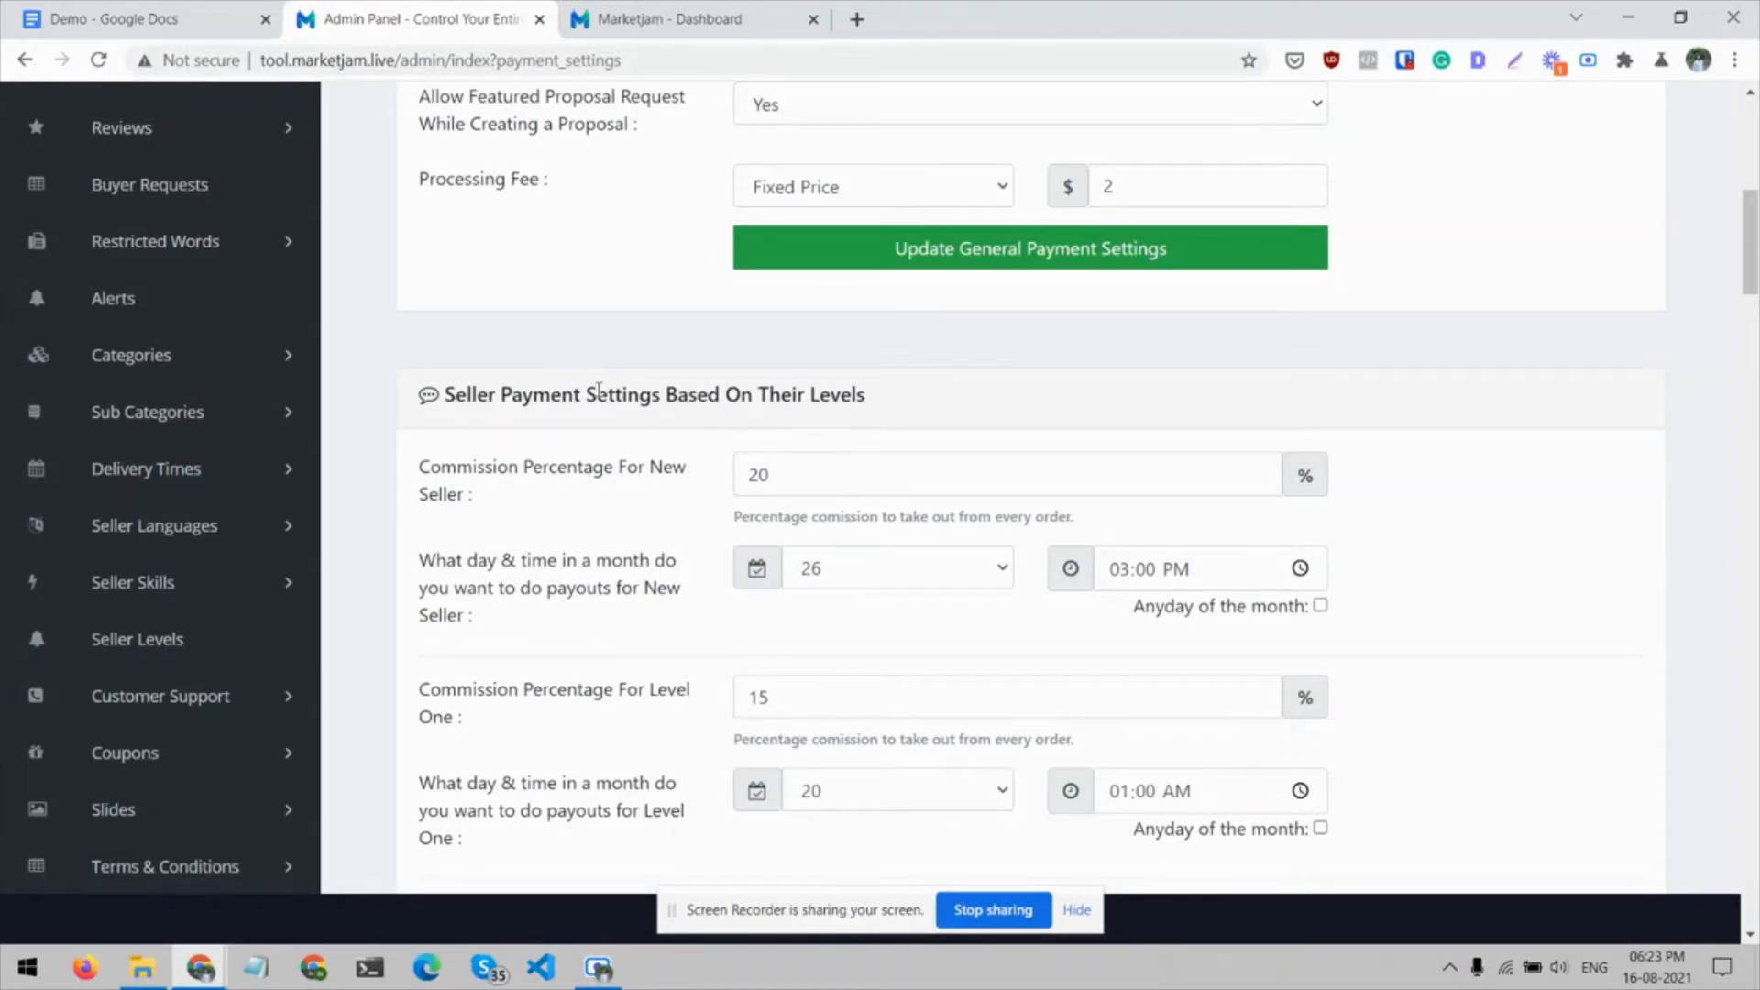
scroll(599, 390, down, 1)
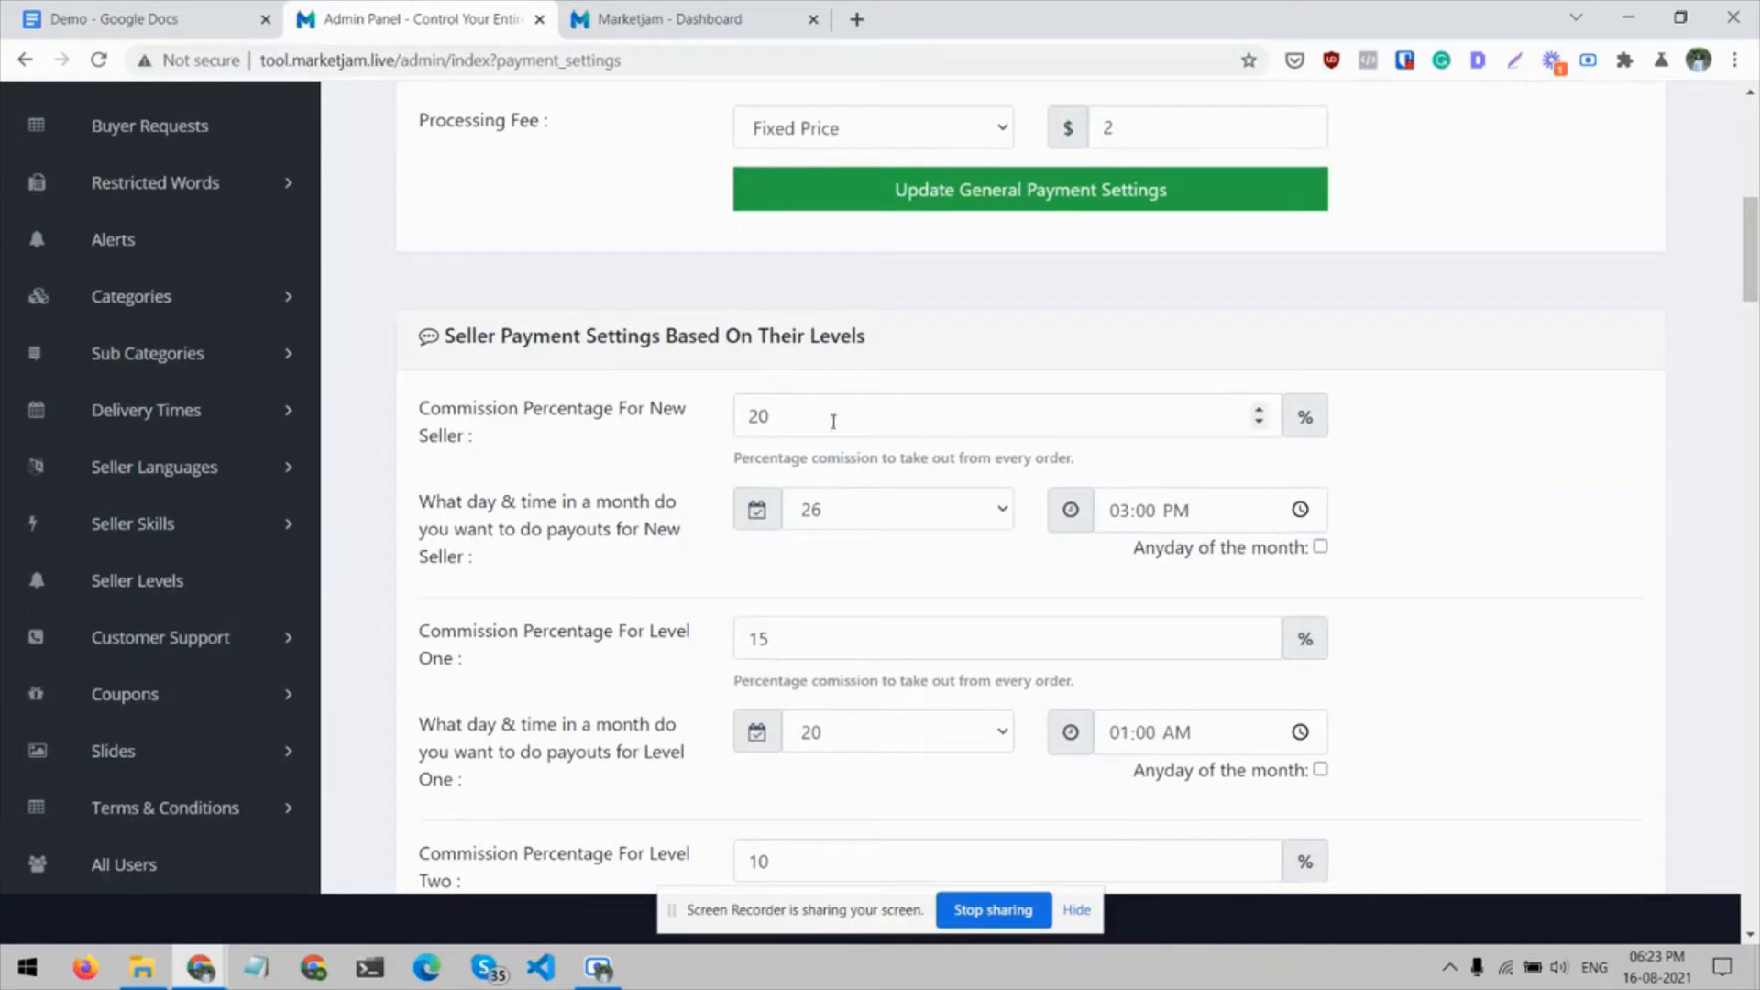
click(1090, 399)
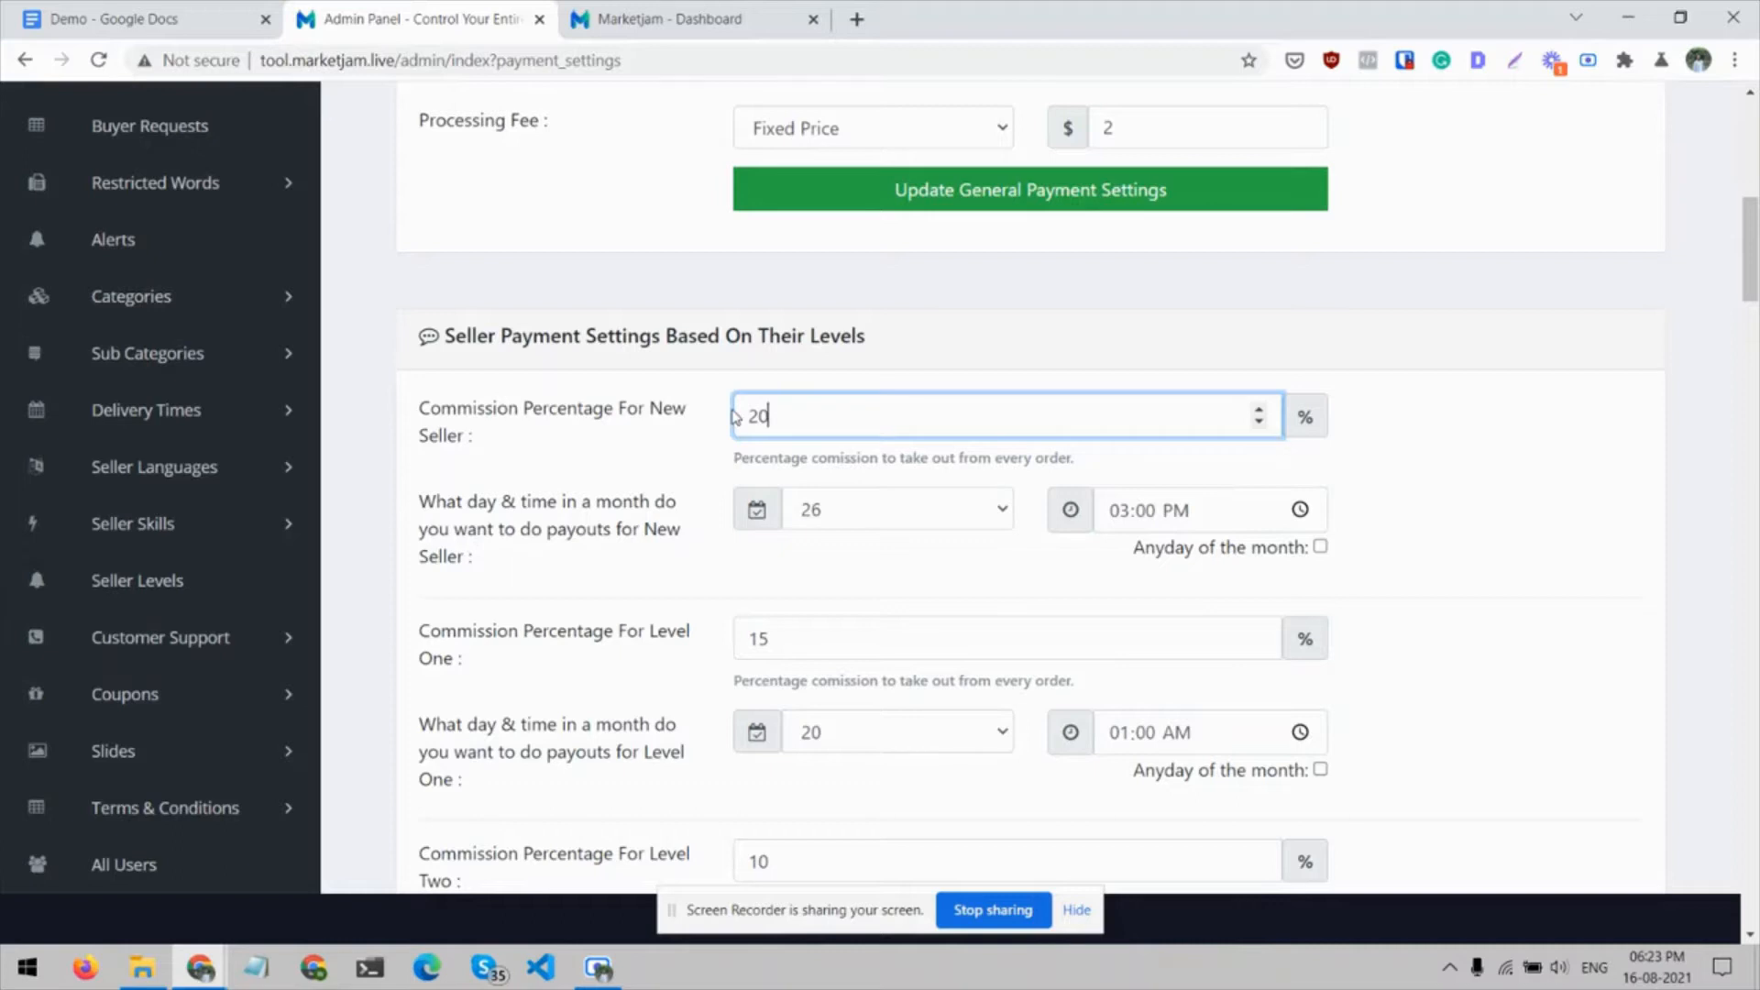
drag(806, 415, 725, 410)
click(595, 449)
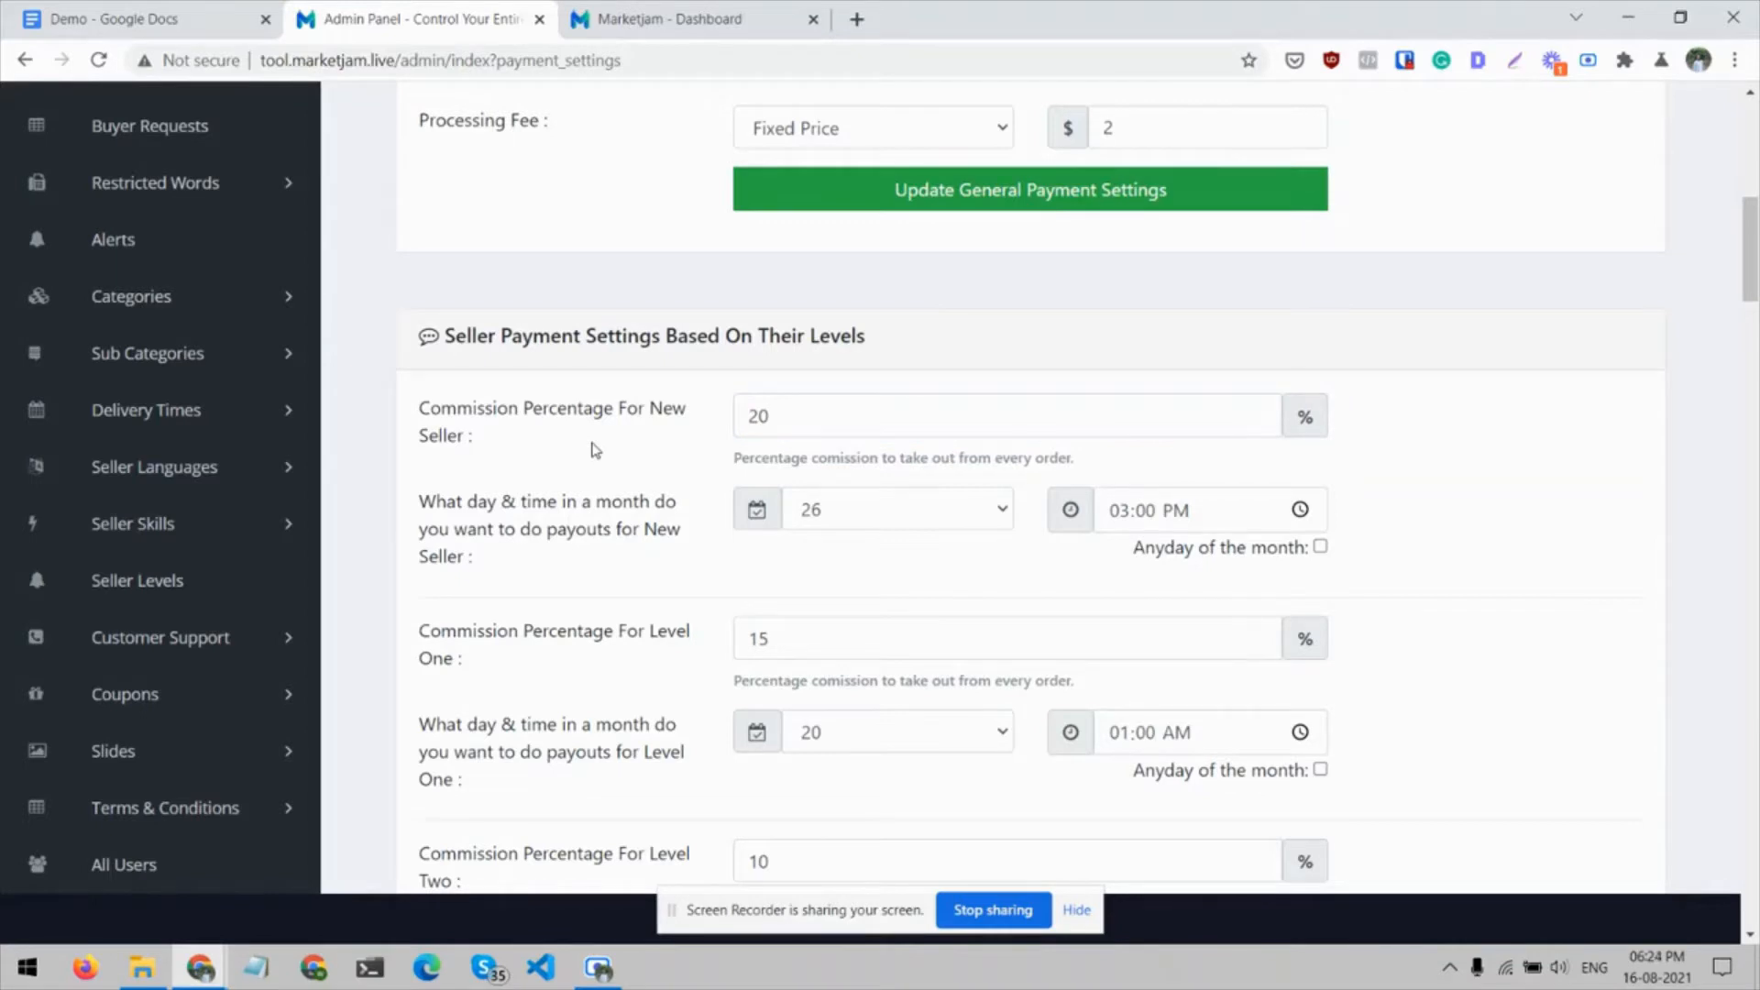
Compare the commission percentages and monthly payout schedules for the New Seller, Level One, Level Two and Top Rated sellers
scroll(595, 450, down, 1)
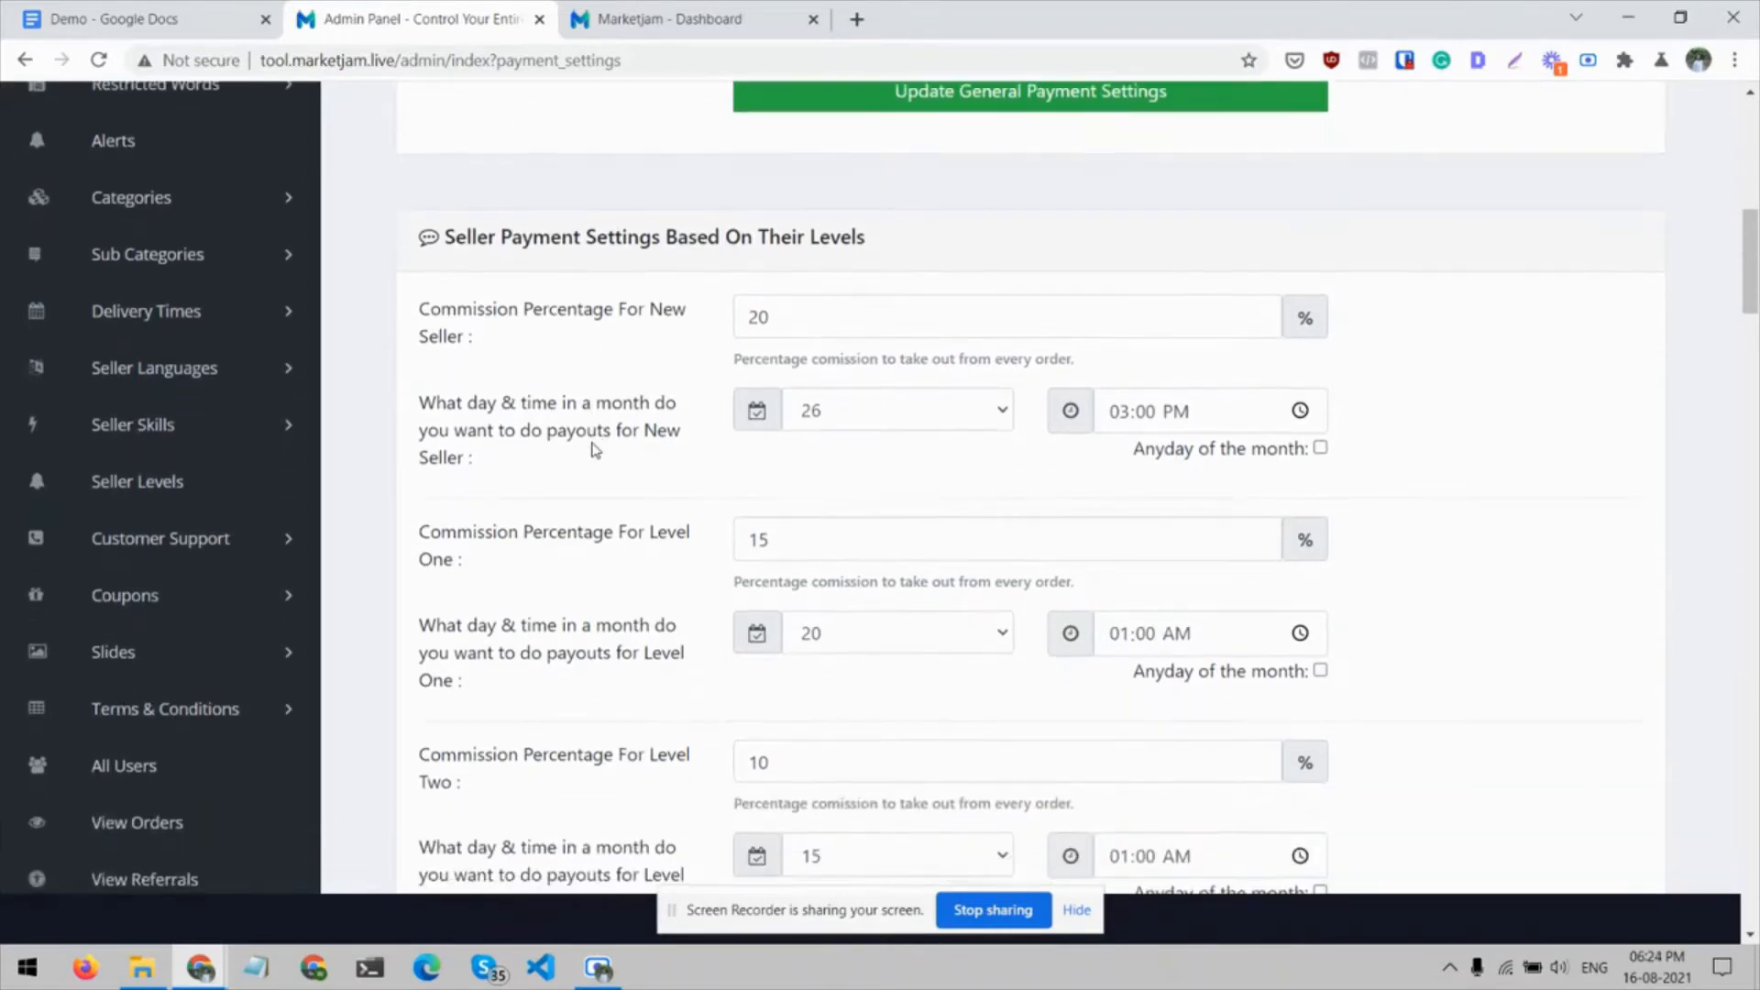
scroll(610, 578, down, 2)
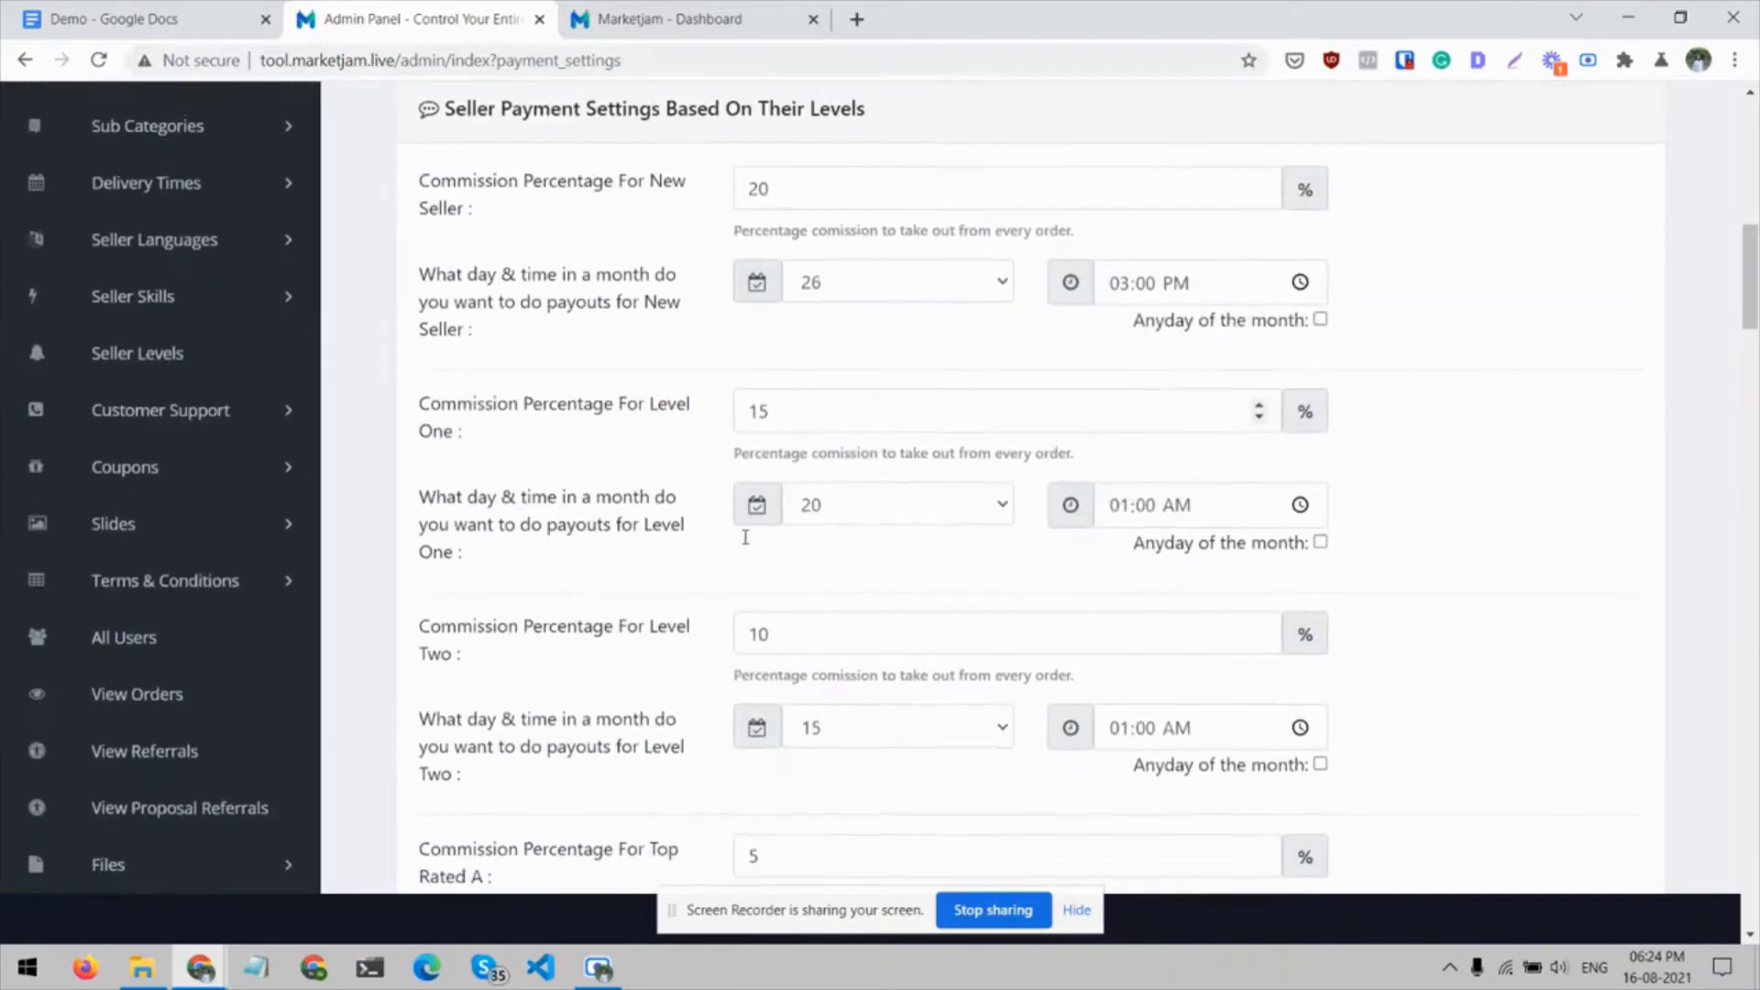
scroll(616, 620, down, 2)
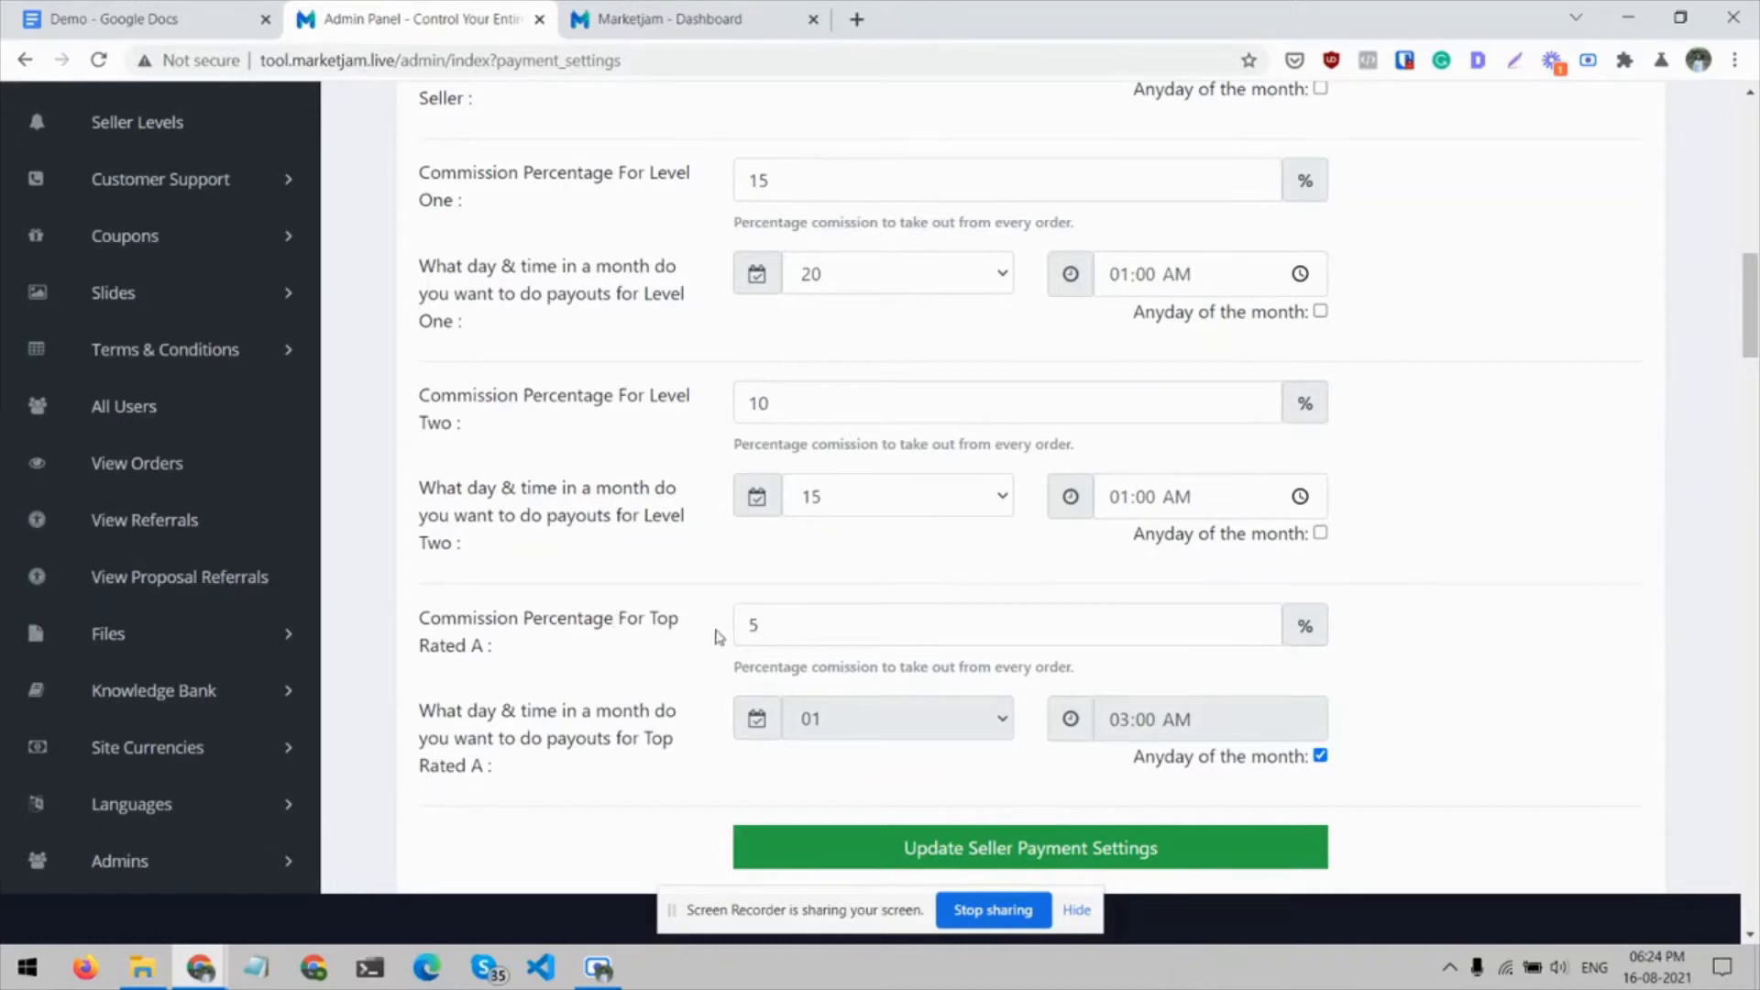
scroll(767, 624, up, 3)
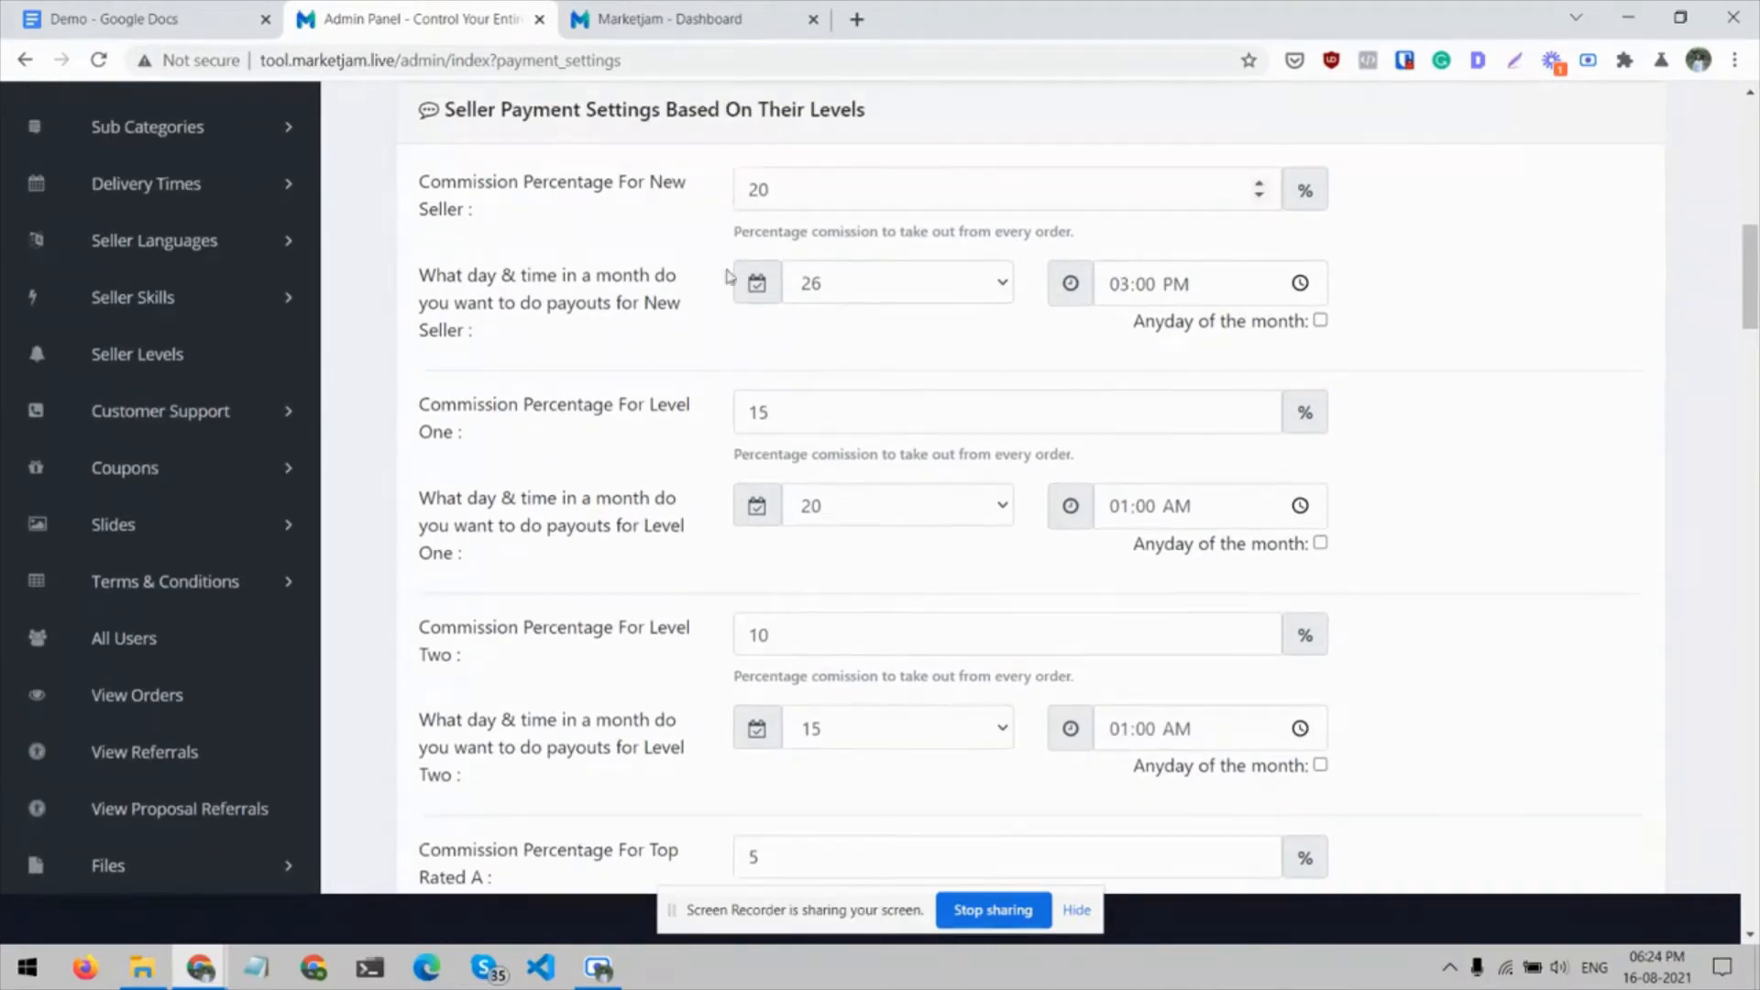
scroll(702, 554, down, 4)
Examine the Payoneer settings and view the Enable Payoneer choices
scroll(709, 459, down, 7)
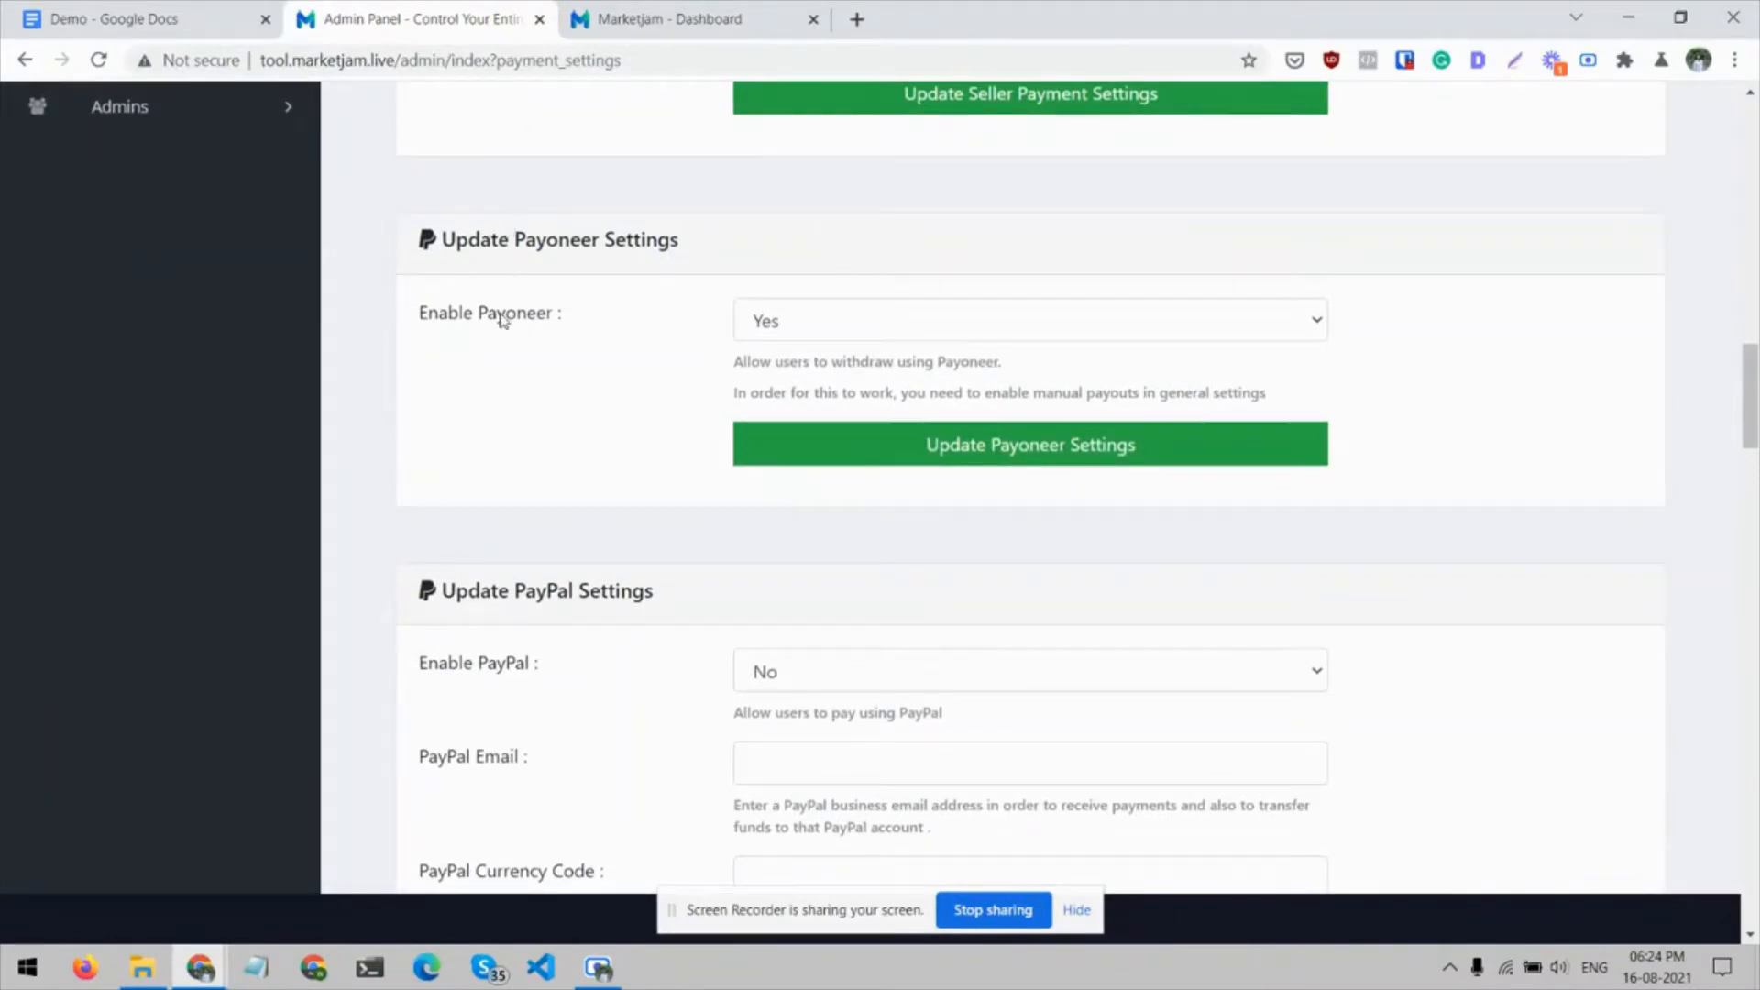
click(775, 333)
click(775, 333)
Review the gateway settings from PayPal, Stripe, Coinpayments and Mercadopago through to Dusupay
scroll(597, 486, down, 3)
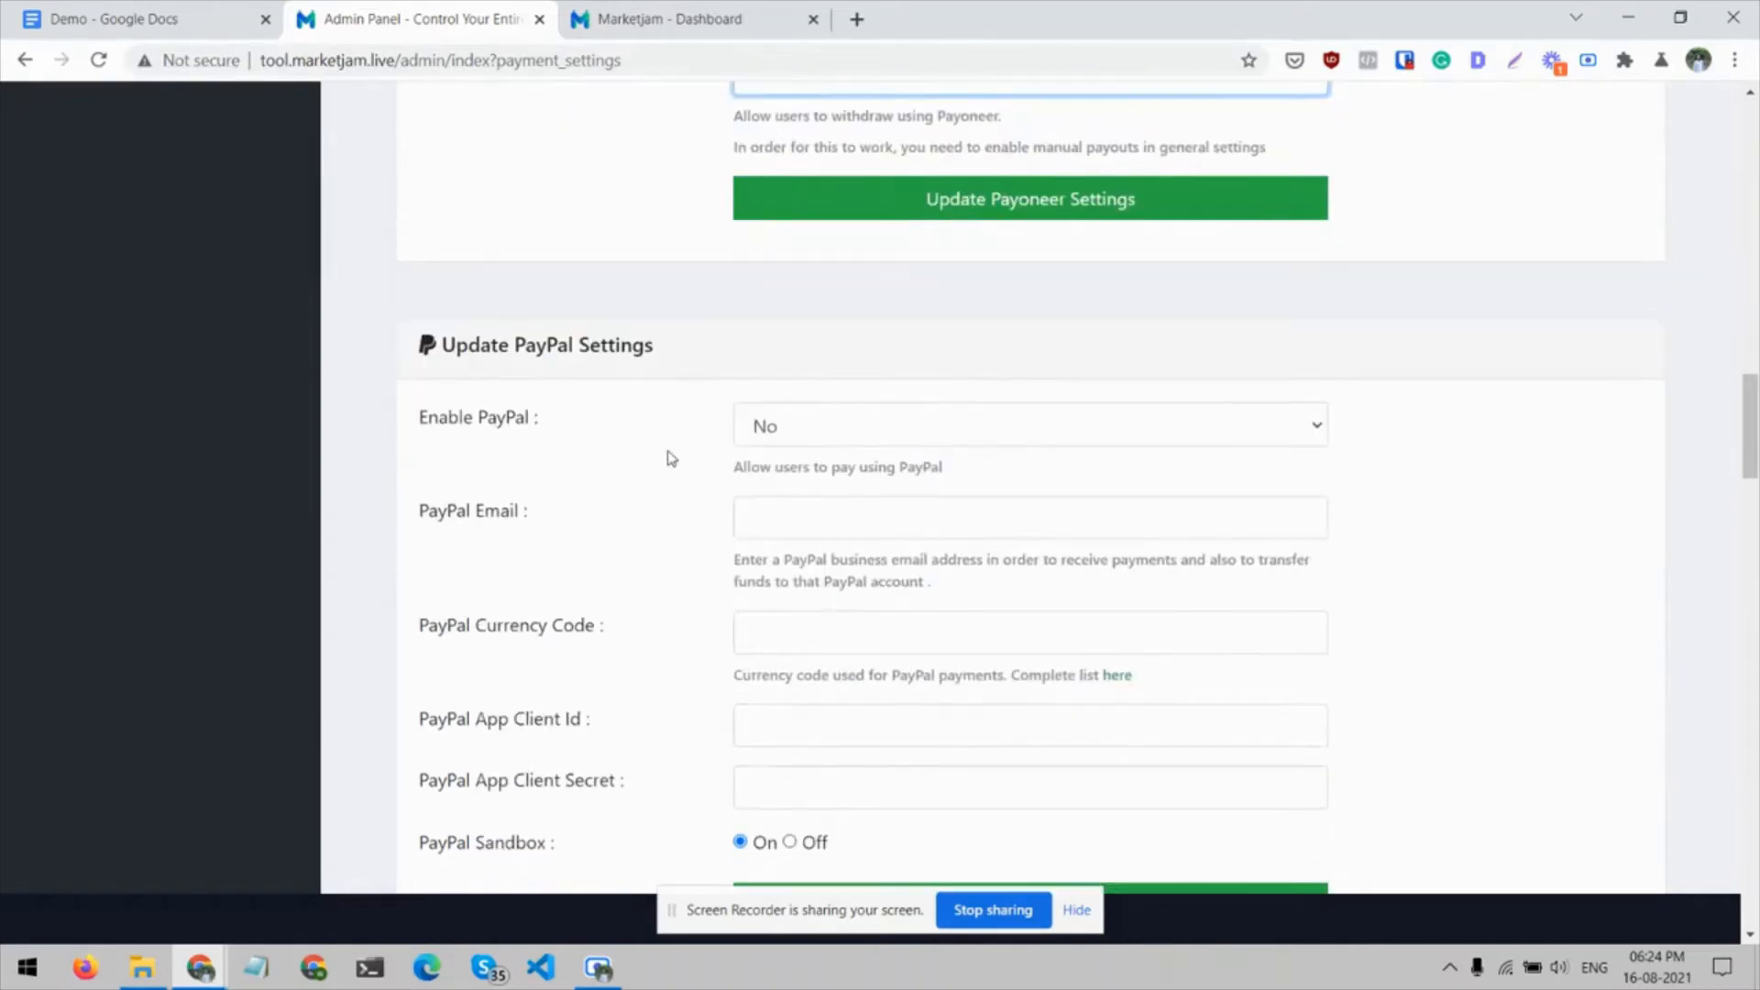
scroll(670, 458, down, 5)
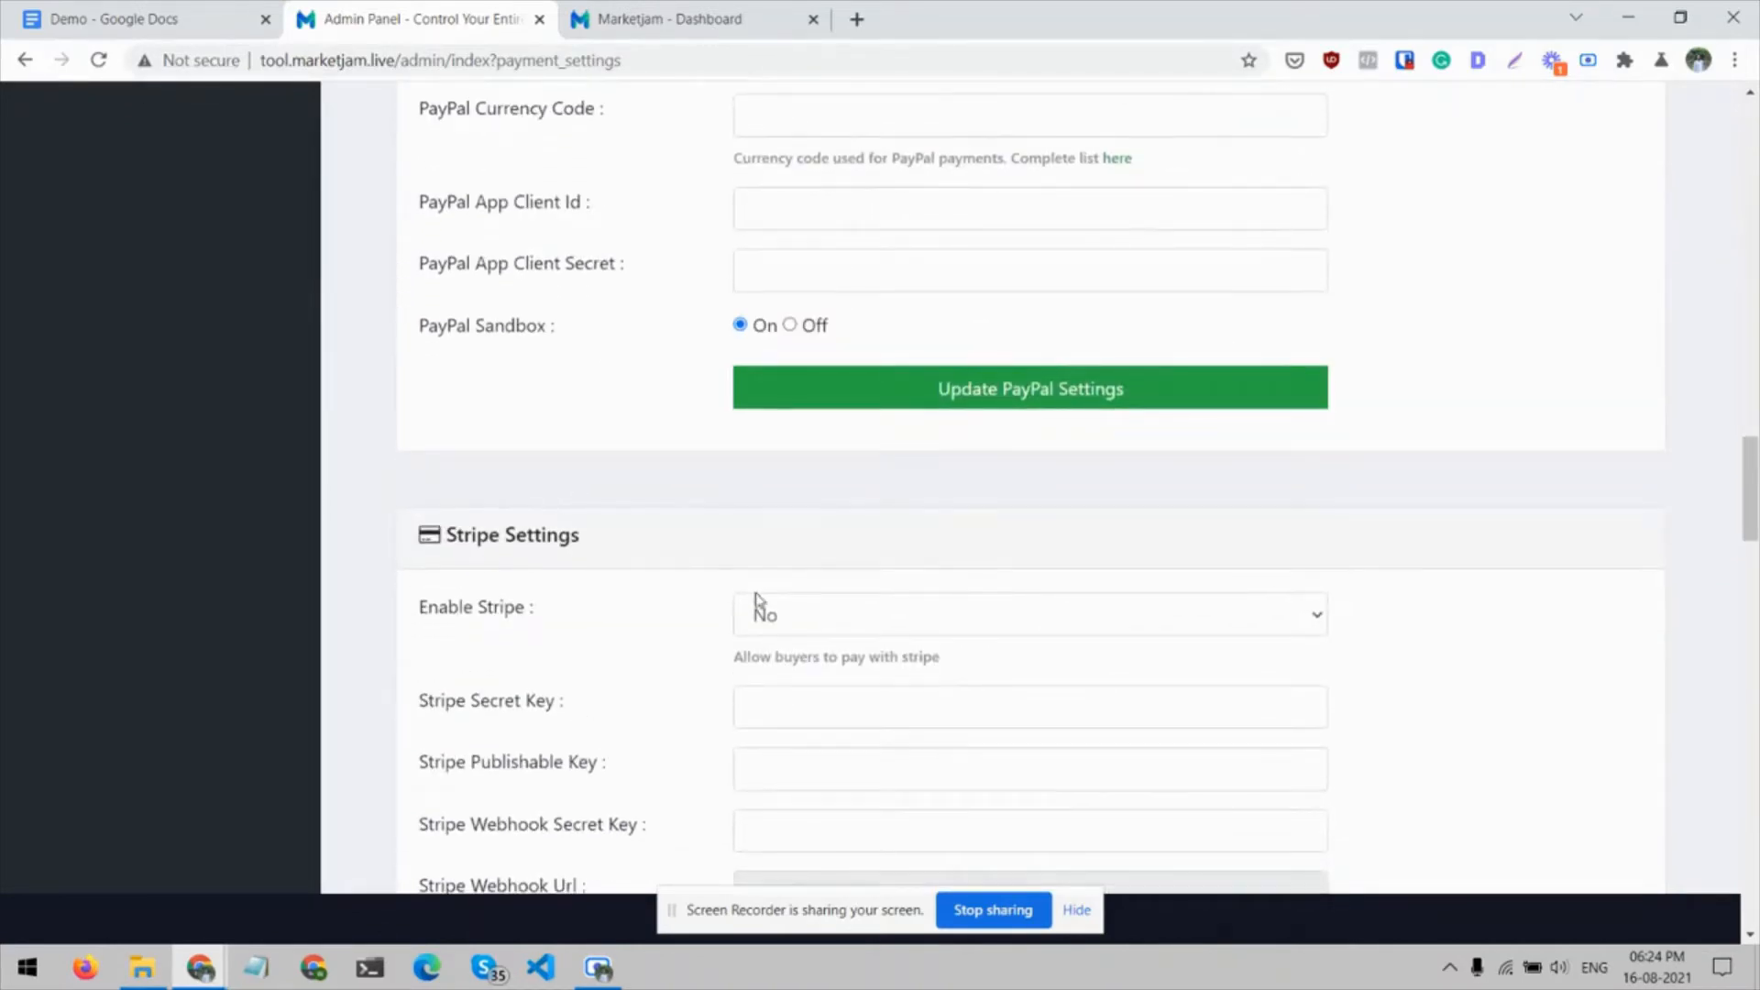
scroll(676, 591, down, 12)
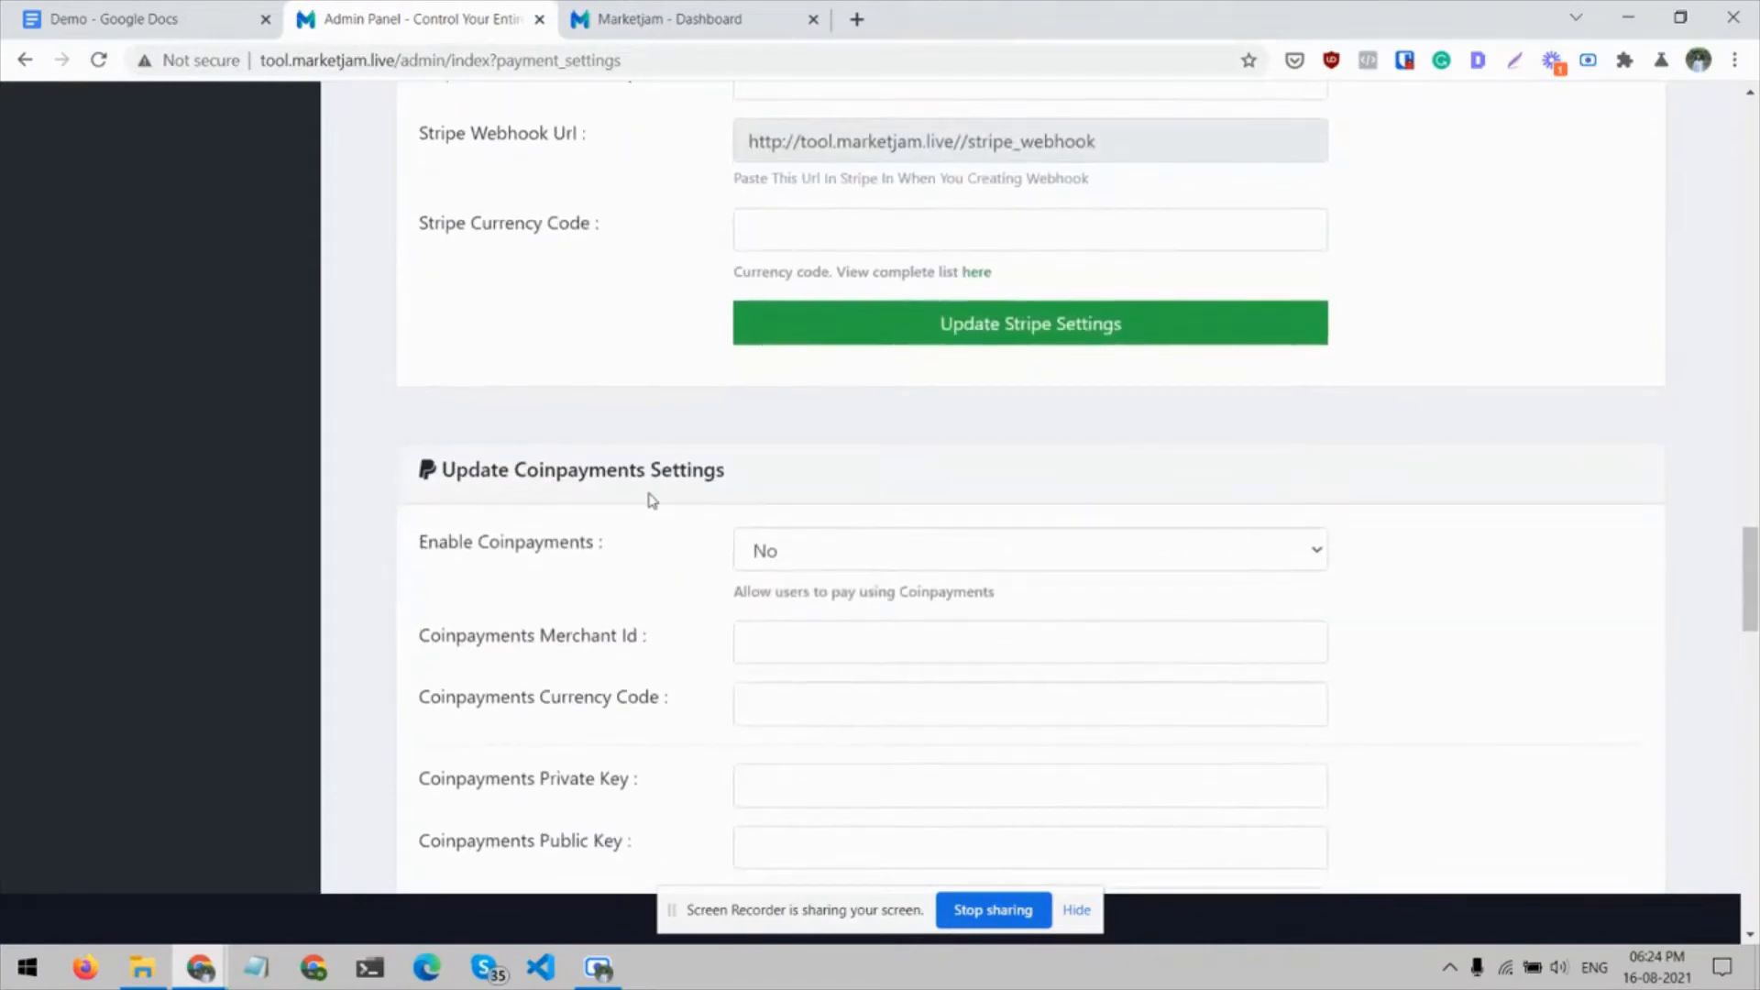
scroll(652, 499, down, 4)
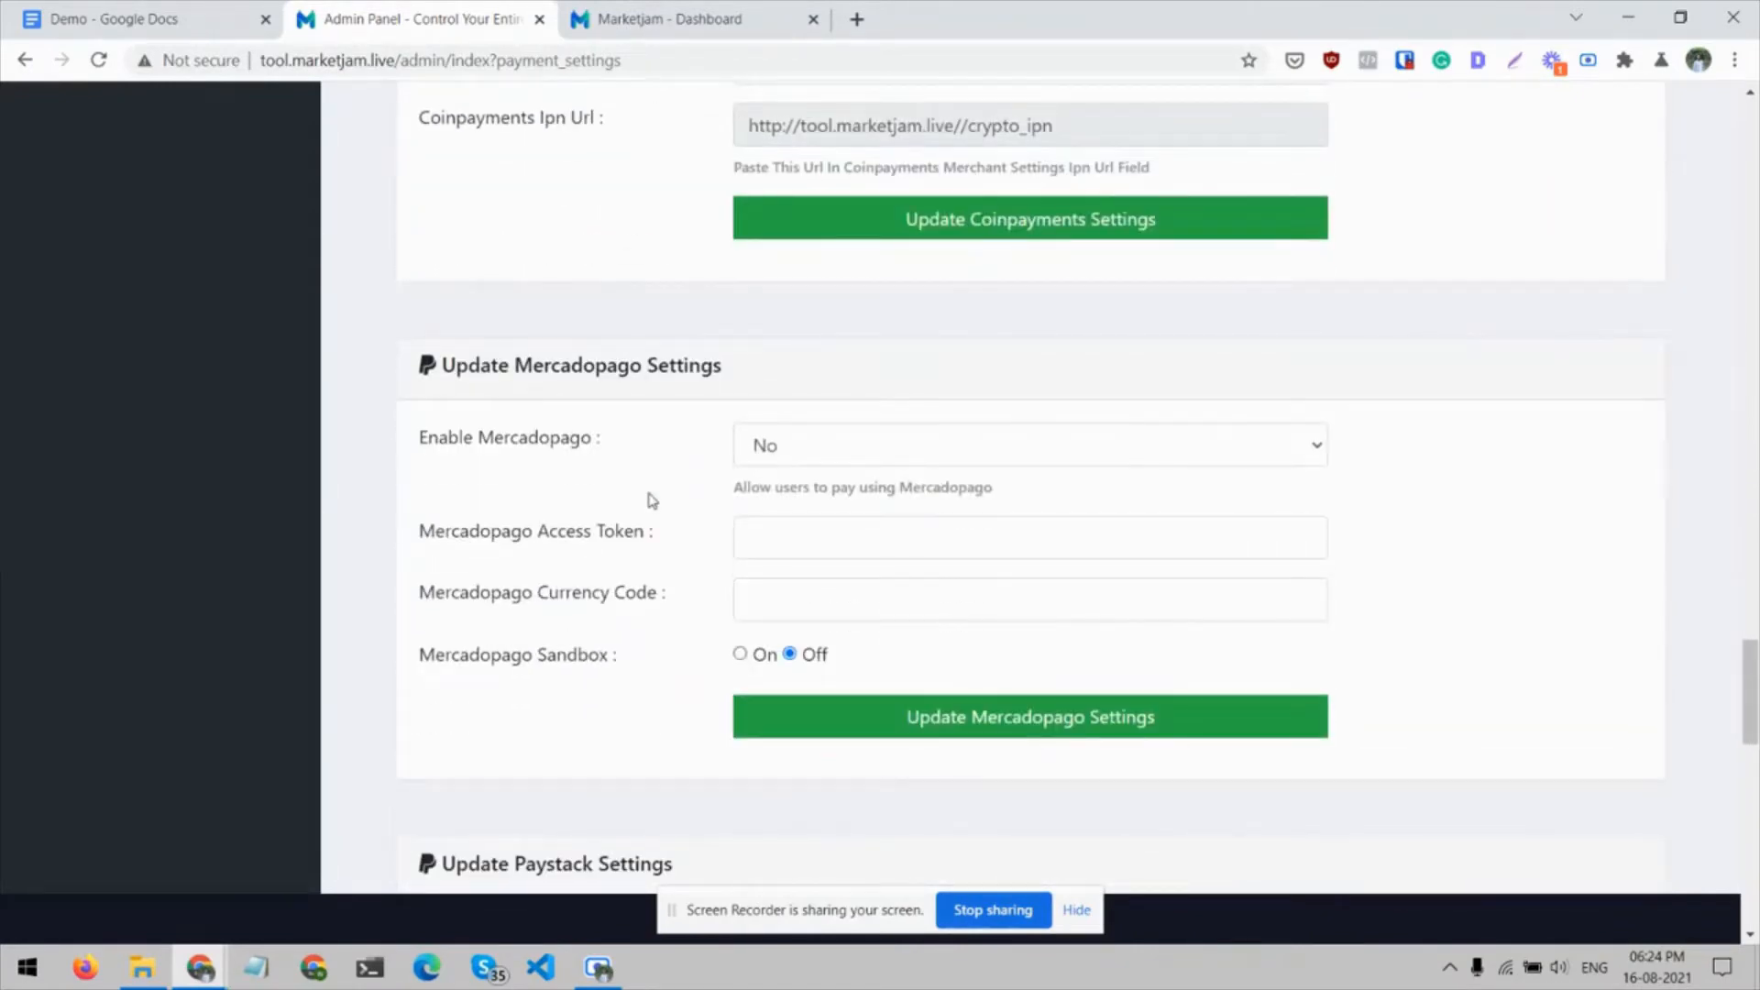
scroll(652, 499, down, 15)
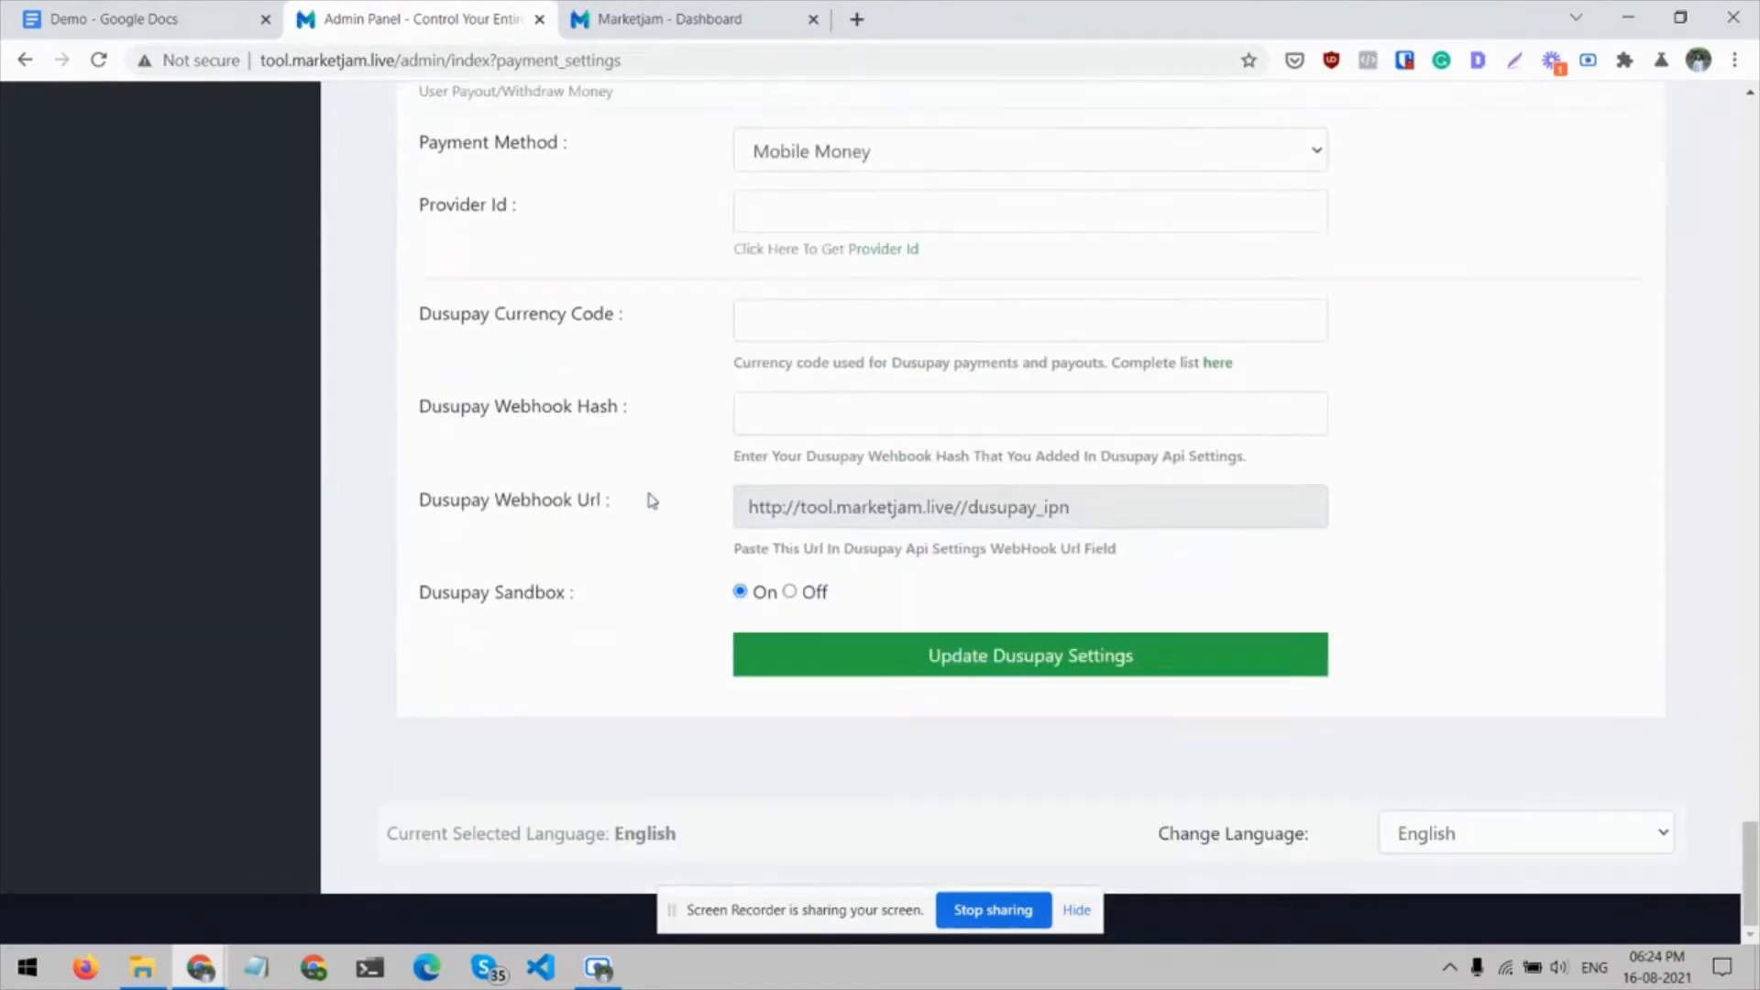
Return to the PayPal settings and examine the email, currency code, app client and sandbox fields
scroll(652, 499, up, 20)
scroll(652, 500, up, 9)
scroll(652, 499, down, 2)
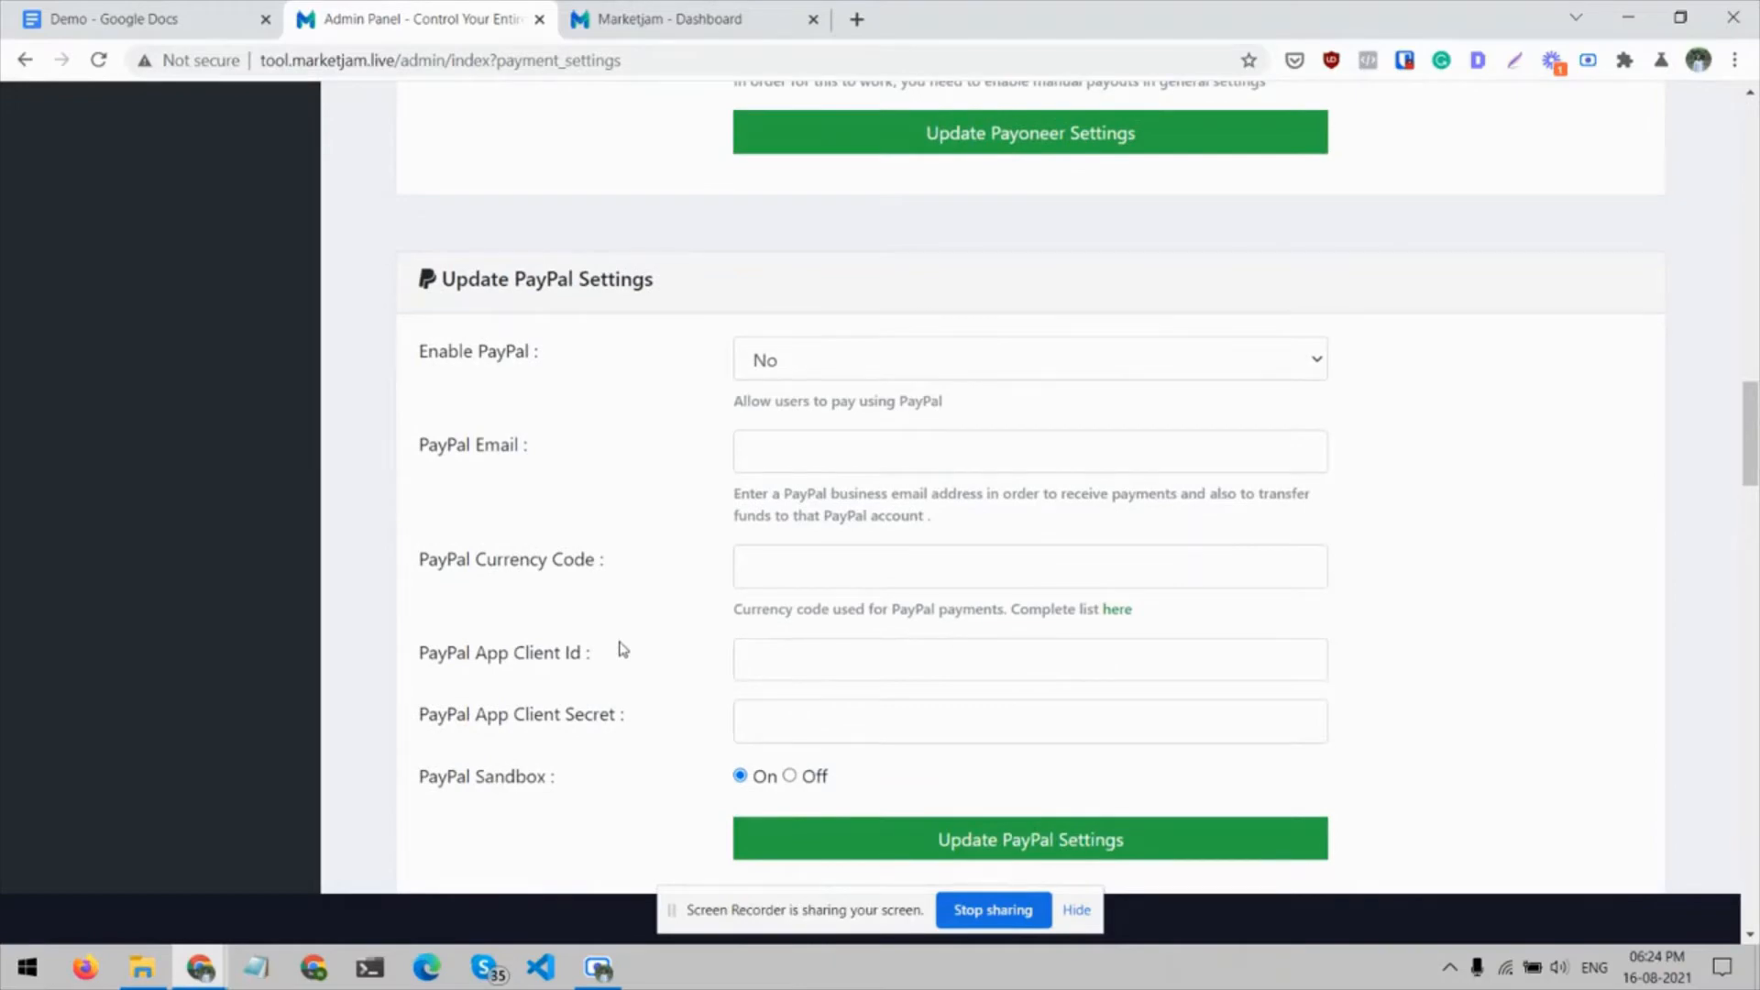
scroll(622, 649, down, 5)
scroll(623, 649, up, 4)
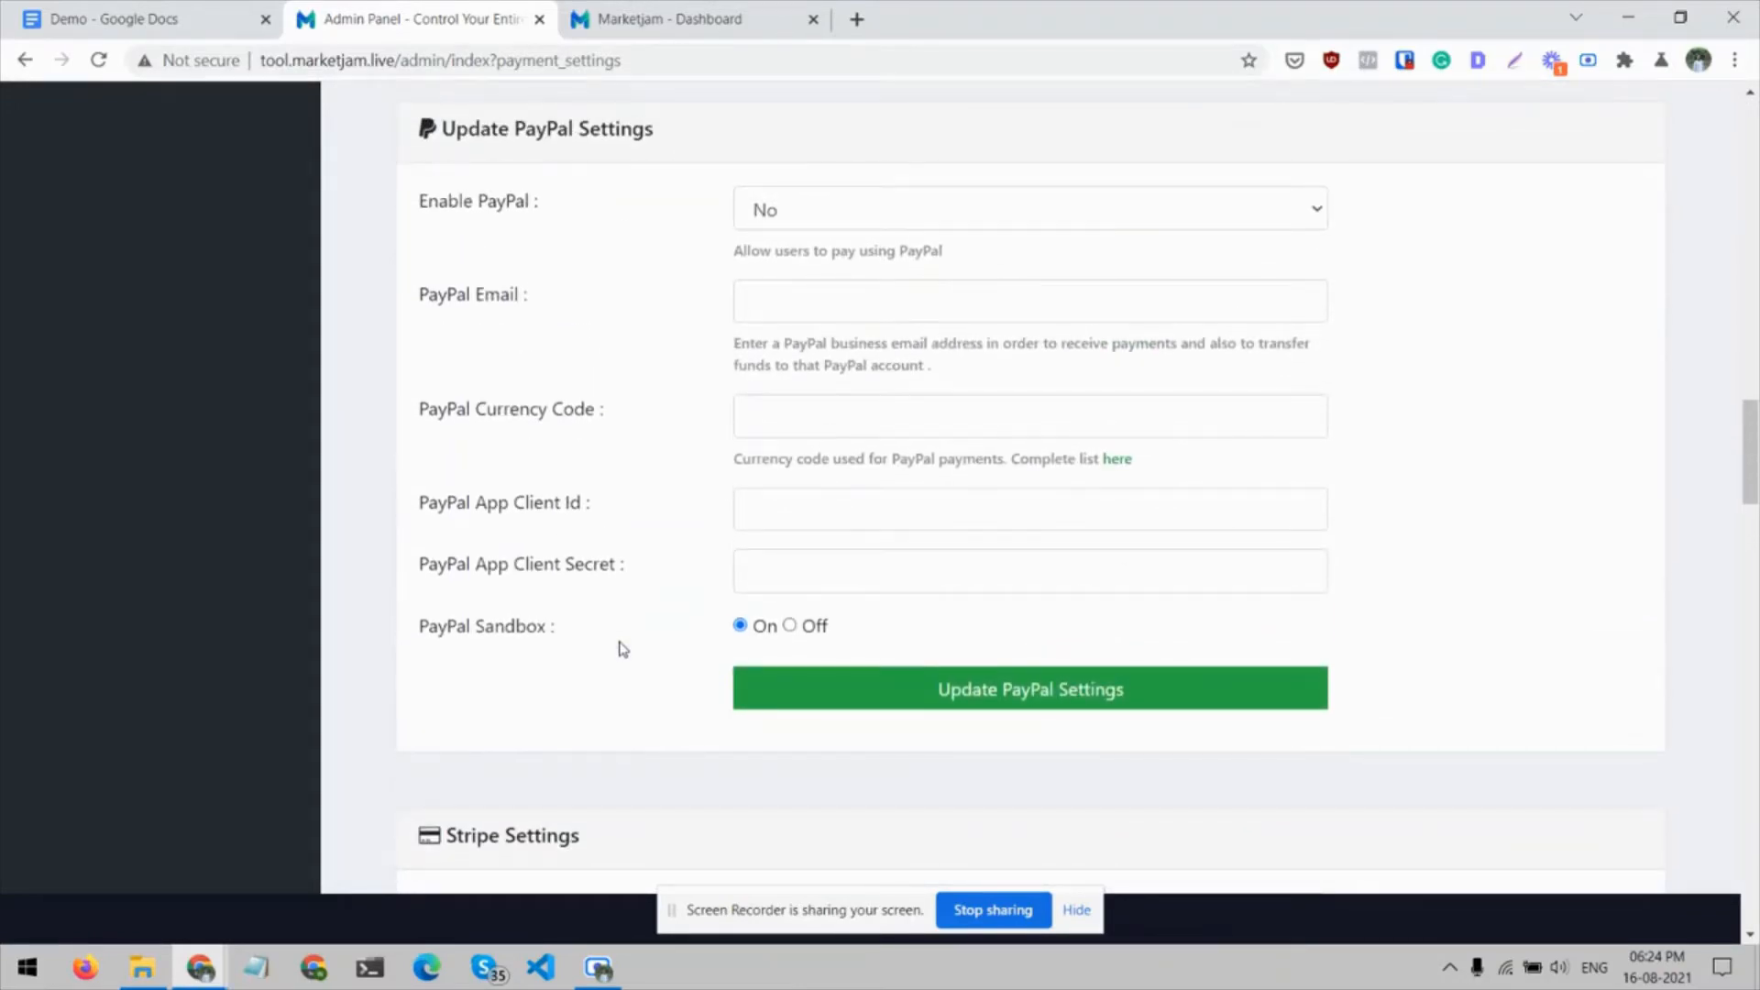
Open the Mail Server Settings and review the mail library, SMTP, port and login fields
scroll(623, 649, up, 20)
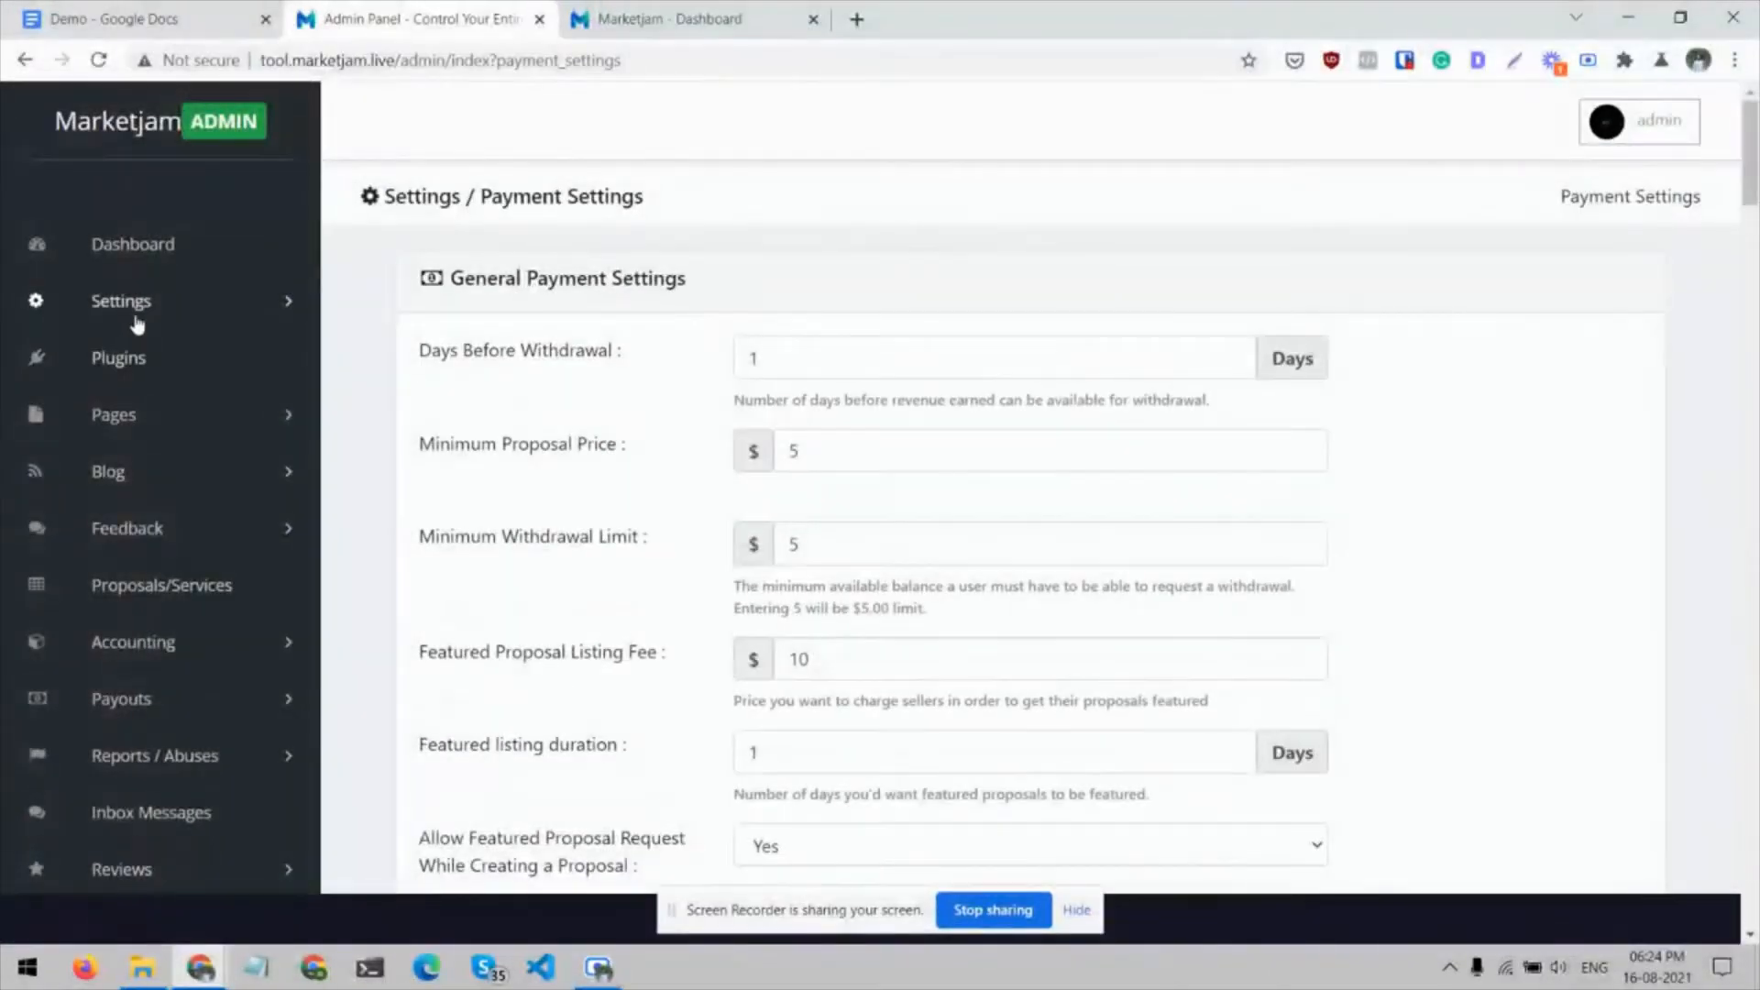
click(142, 305)
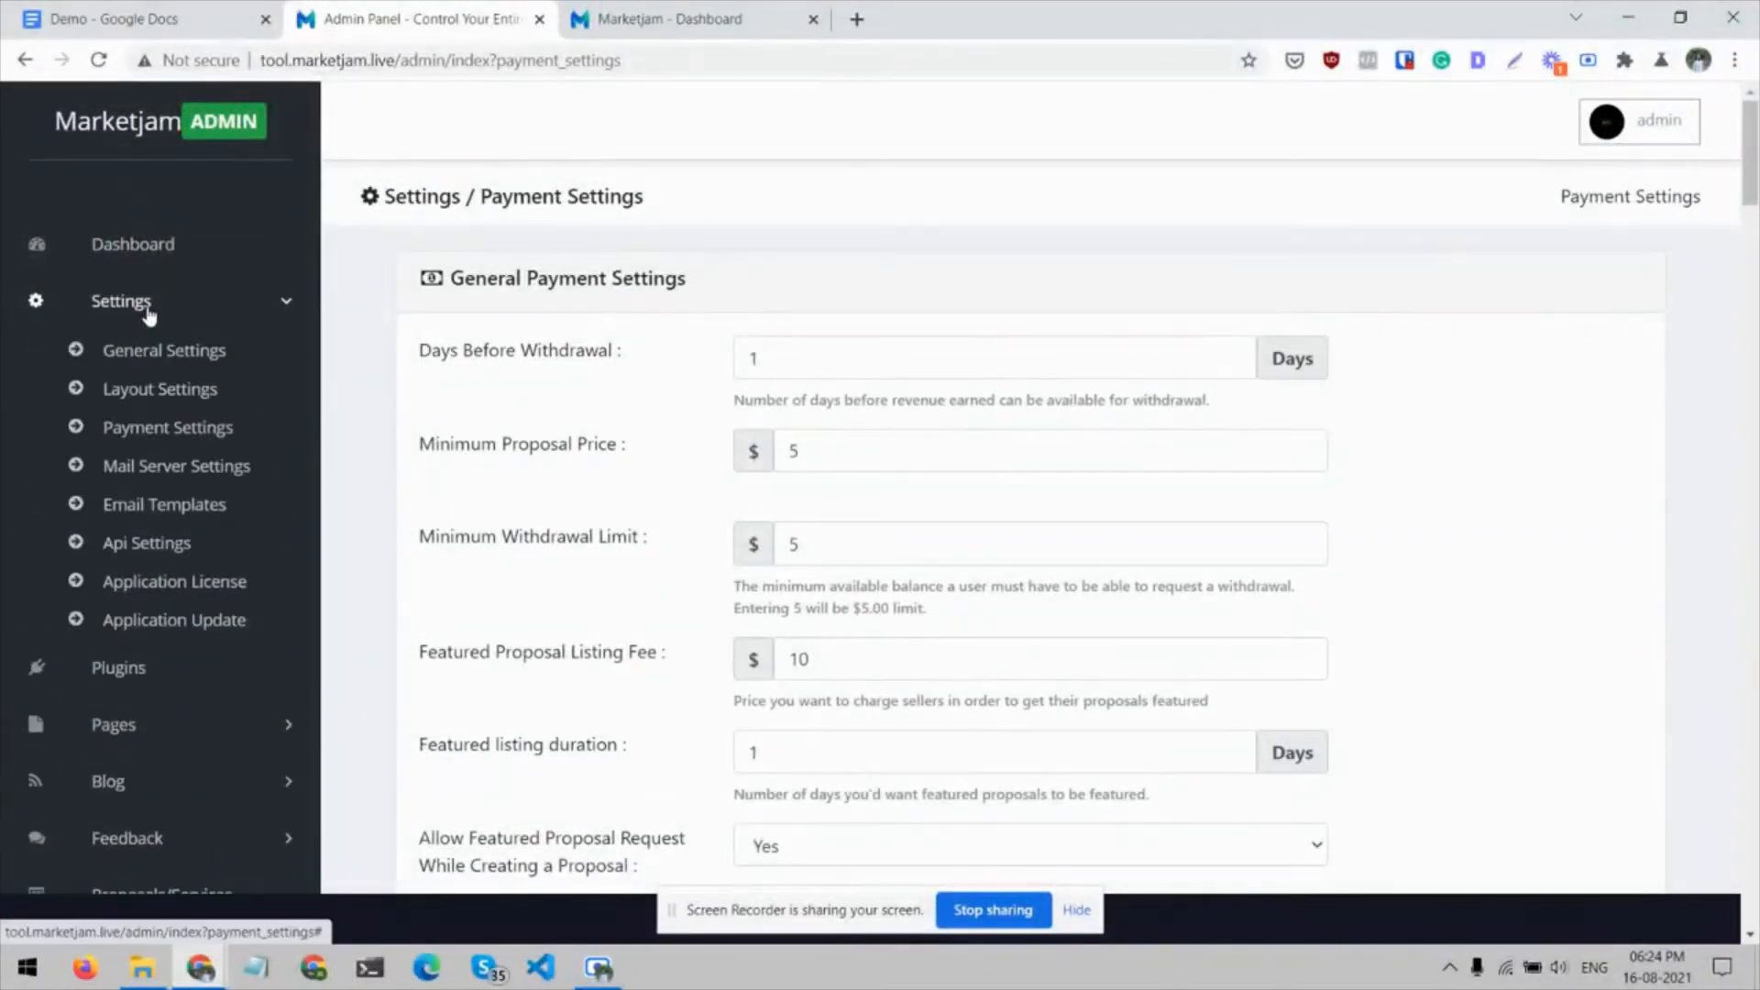
click(174, 463)
scroll(541, 403, down, 1)
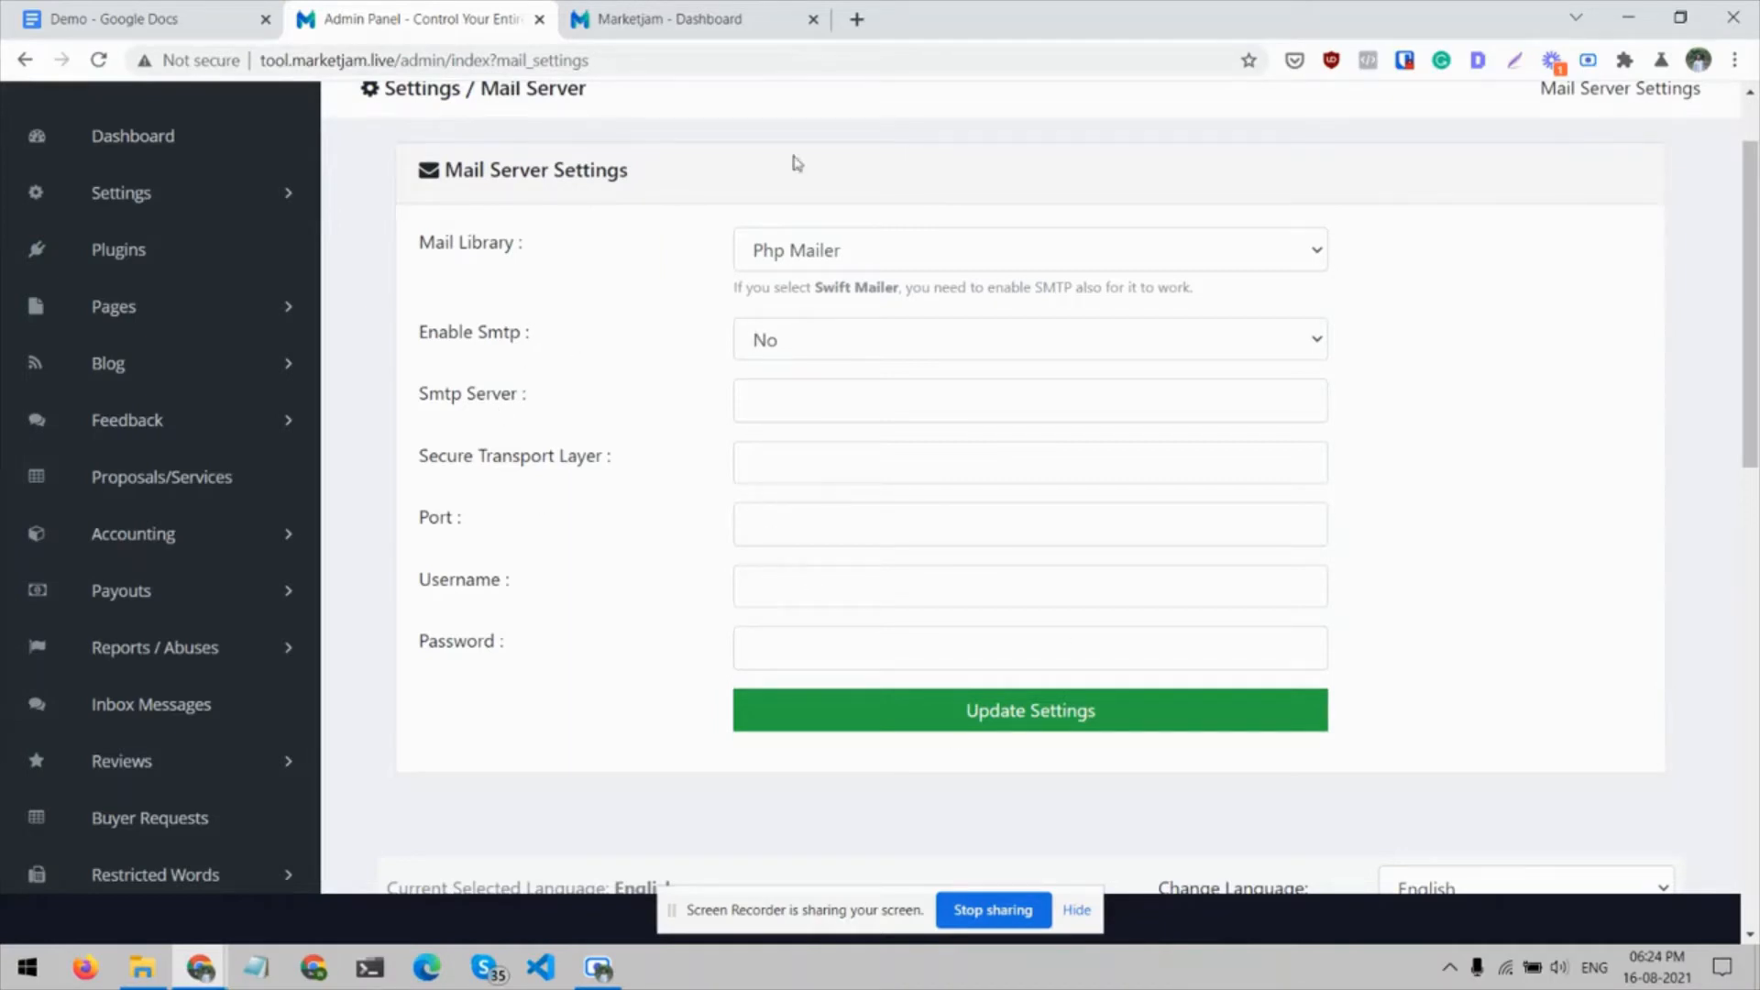
Open the Email Templates settings and look over the available email content types
scroll(484, 227, up, 1)
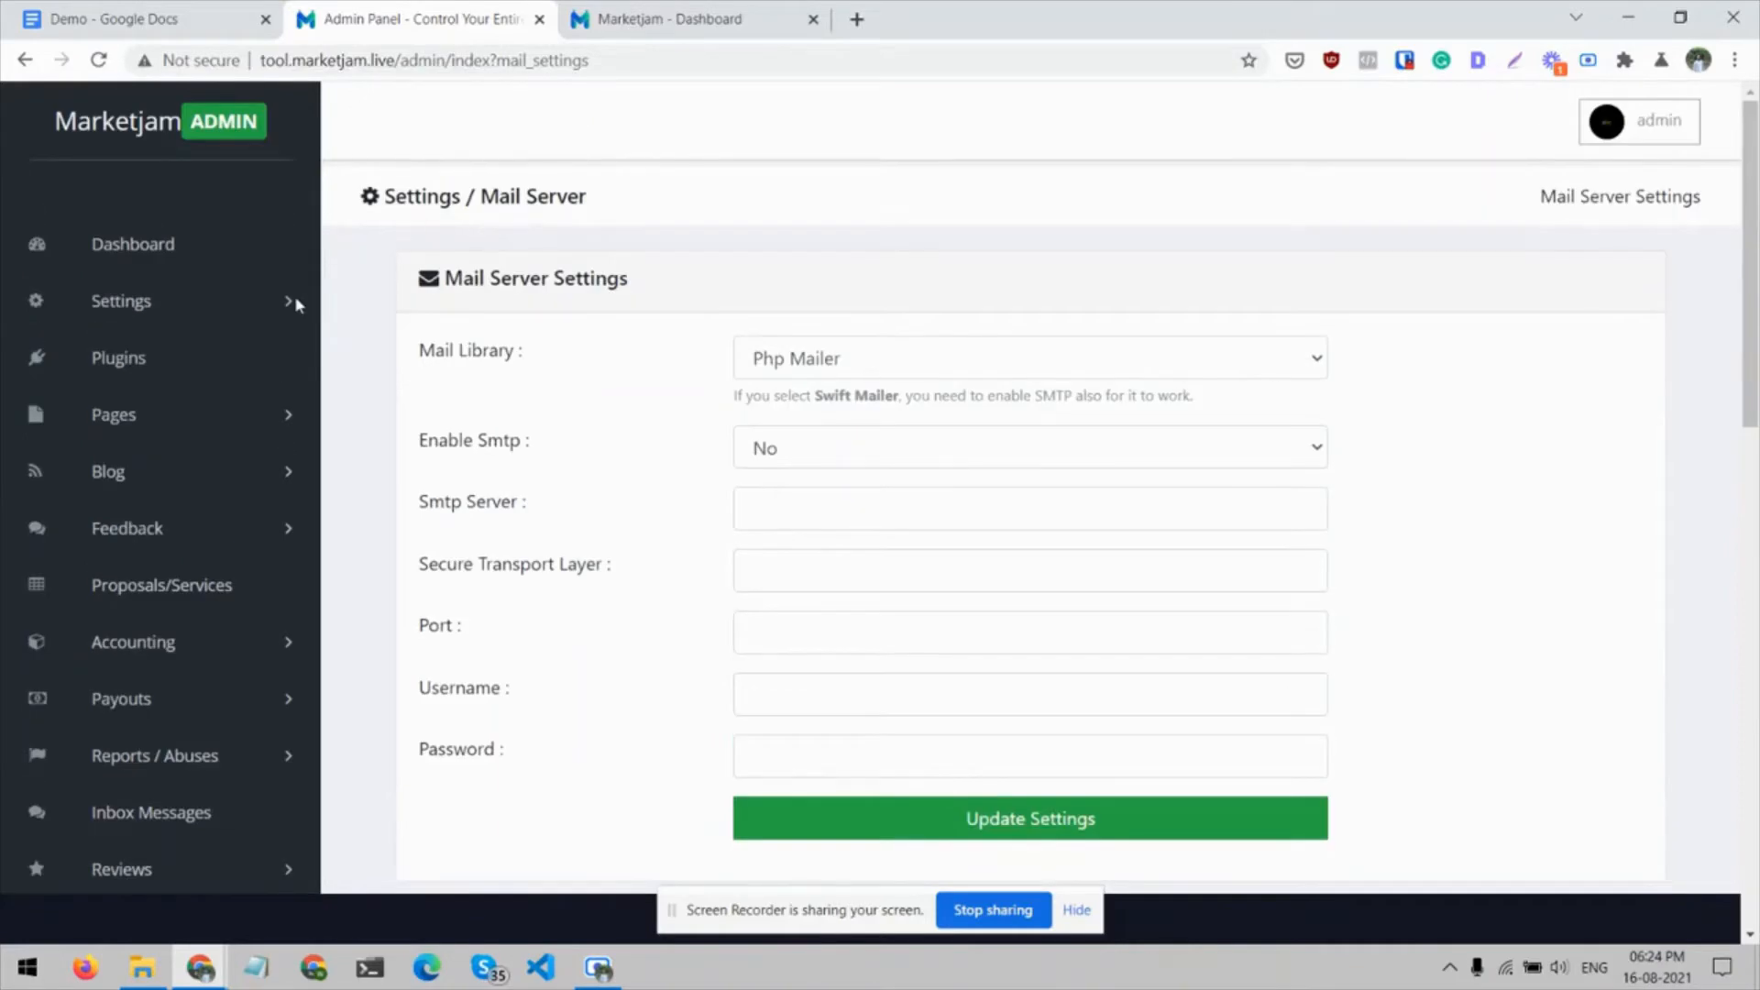
click(265, 307)
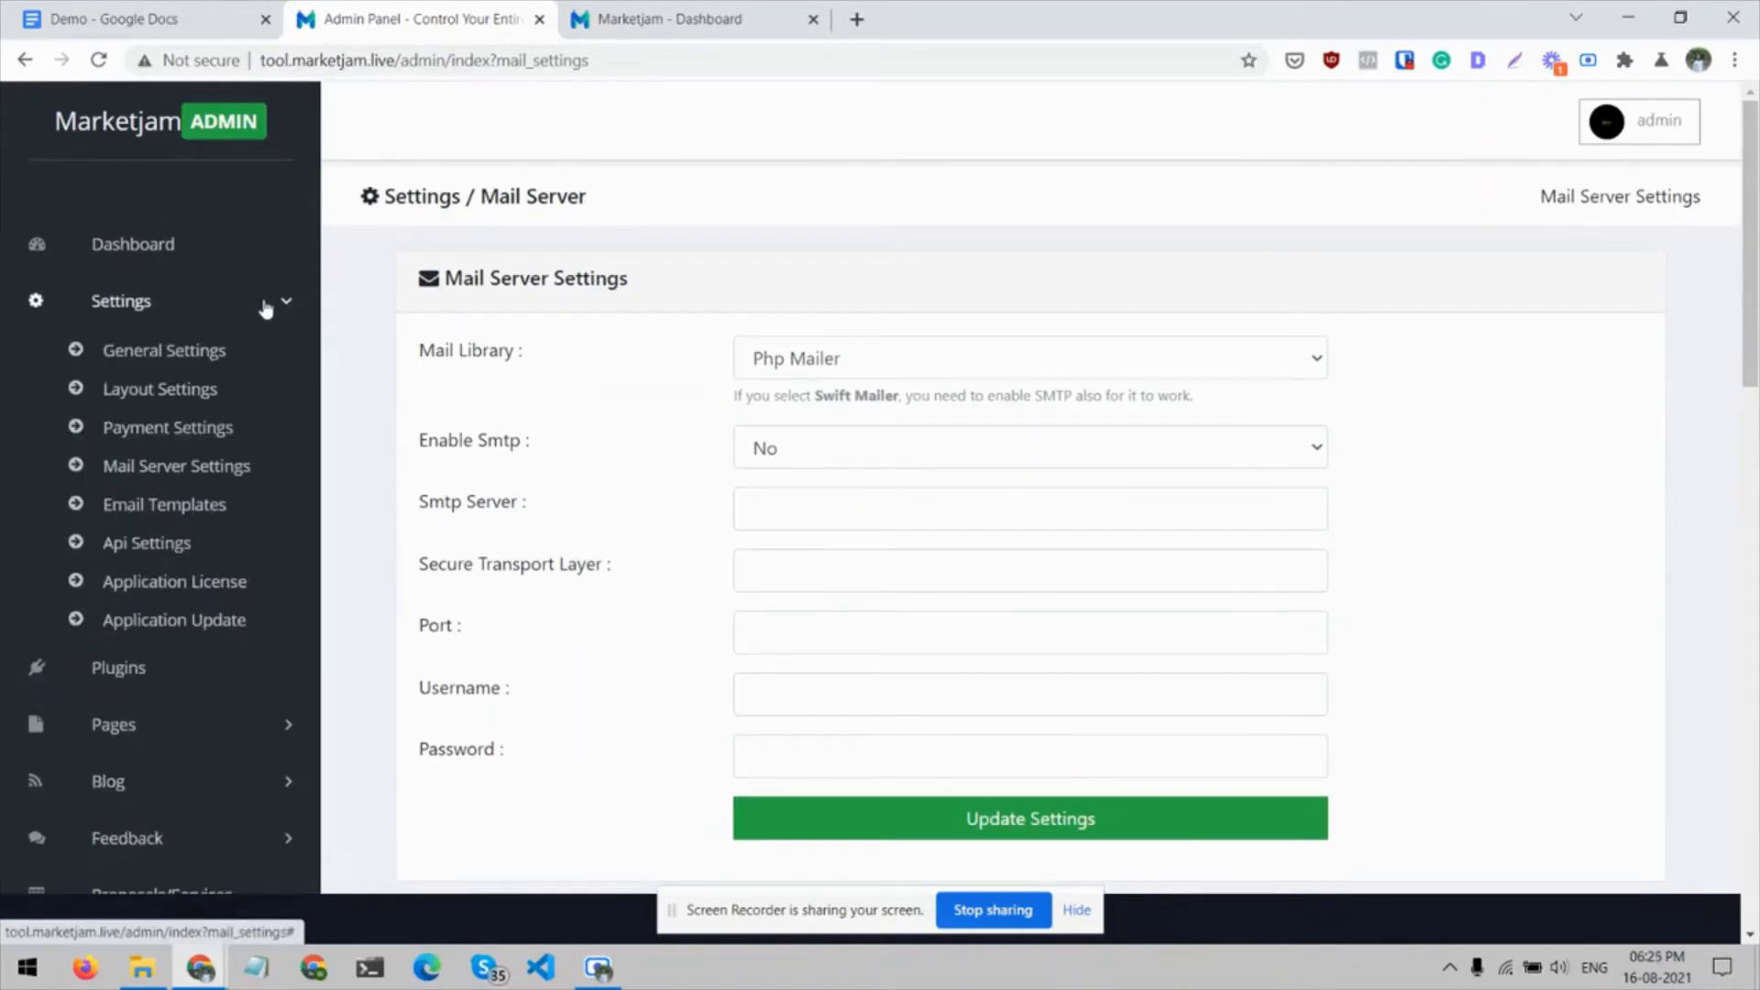
click(185, 503)
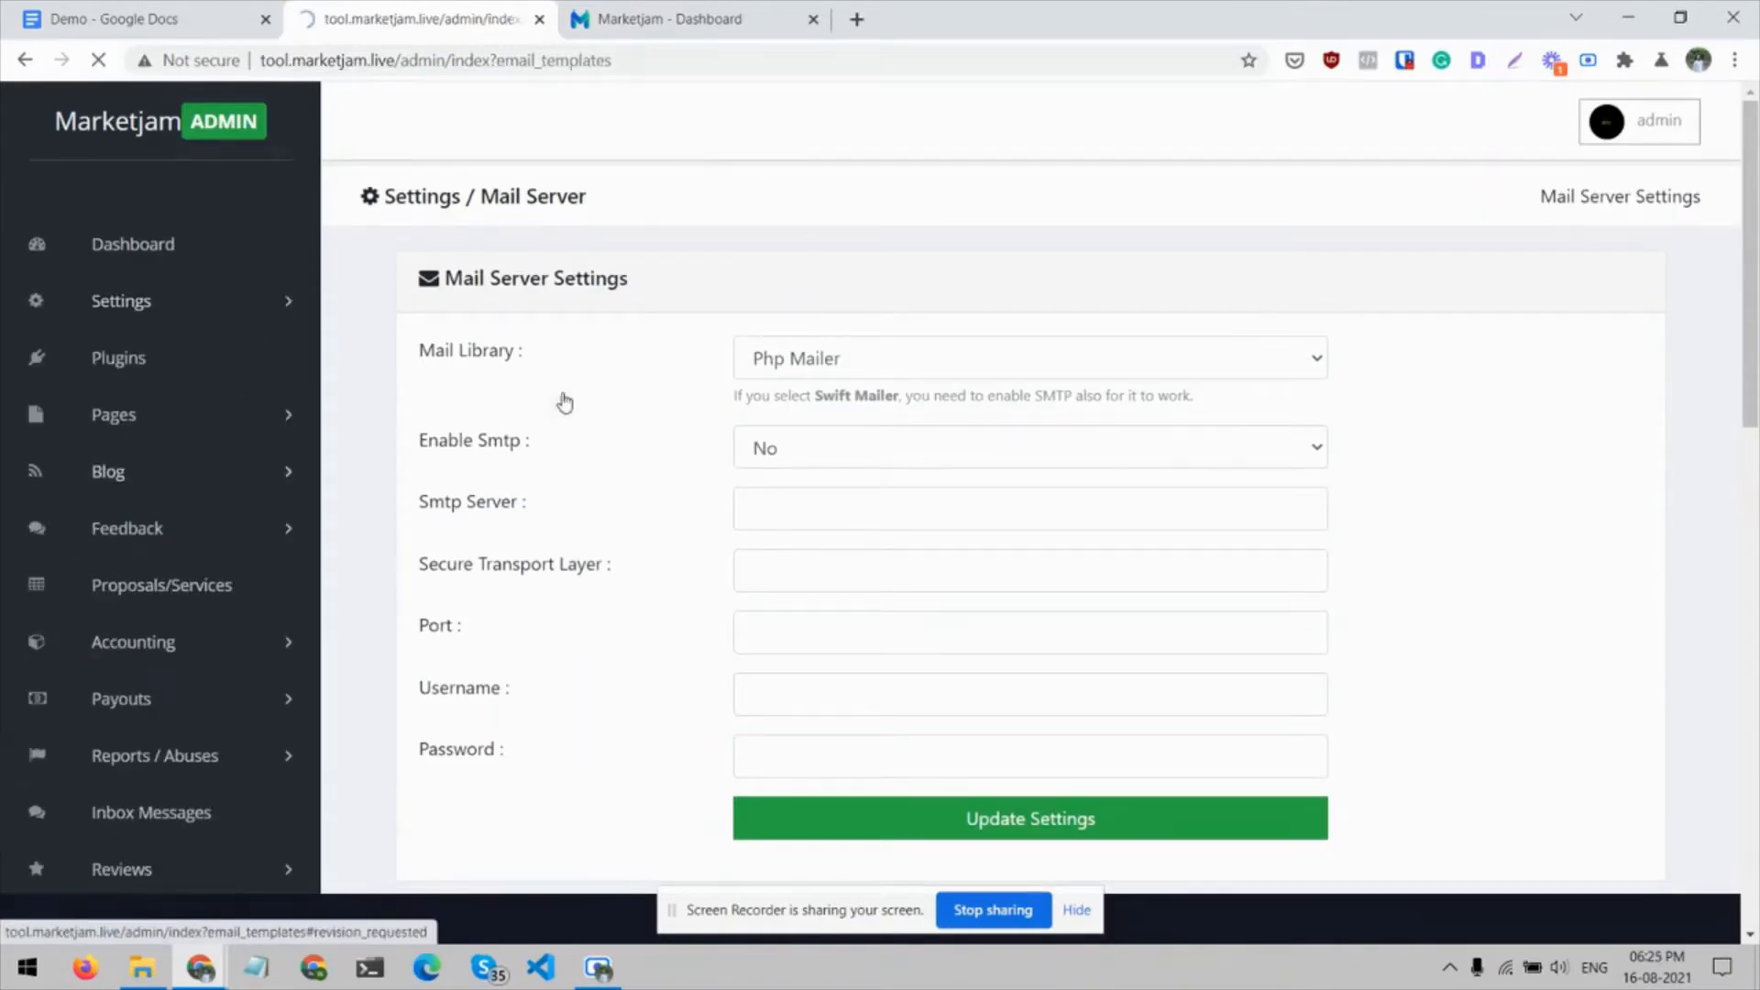
scroll(561, 401, down, 1)
scroll(486, 372, up, 1)
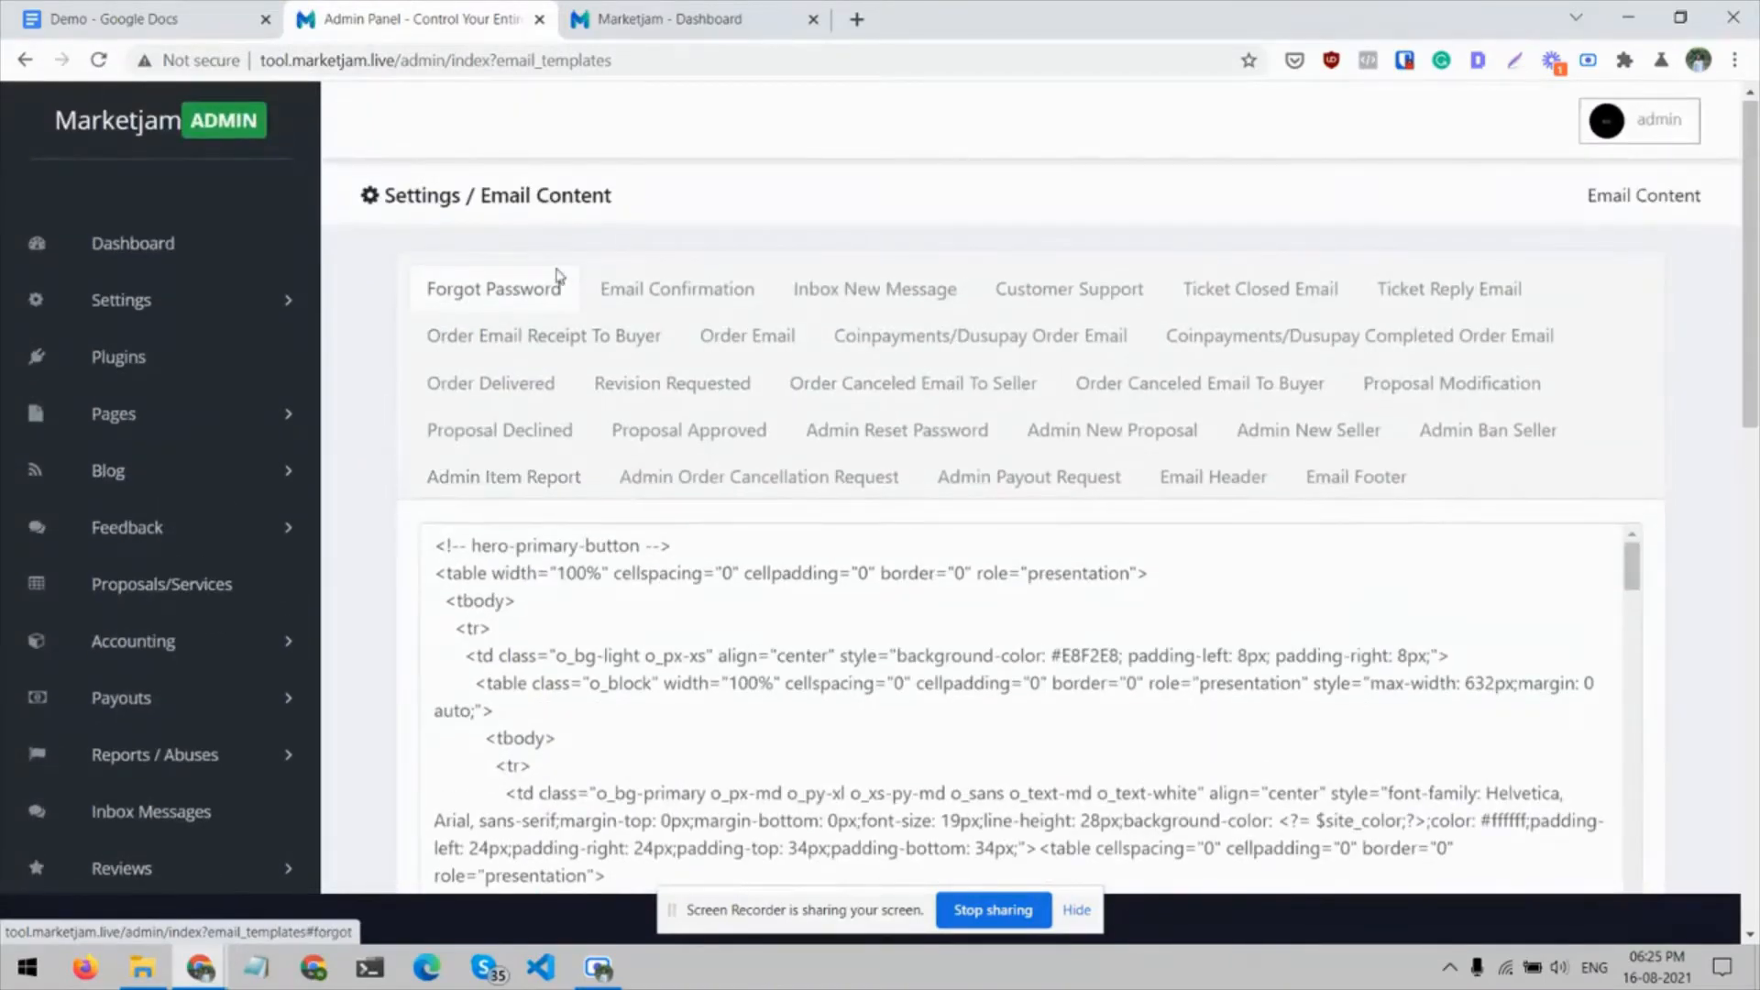
View the Email Confirmation and Inbox New Message templates, preview the Inbox New Message email, and close the preview
click(633, 292)
click(851, 294)
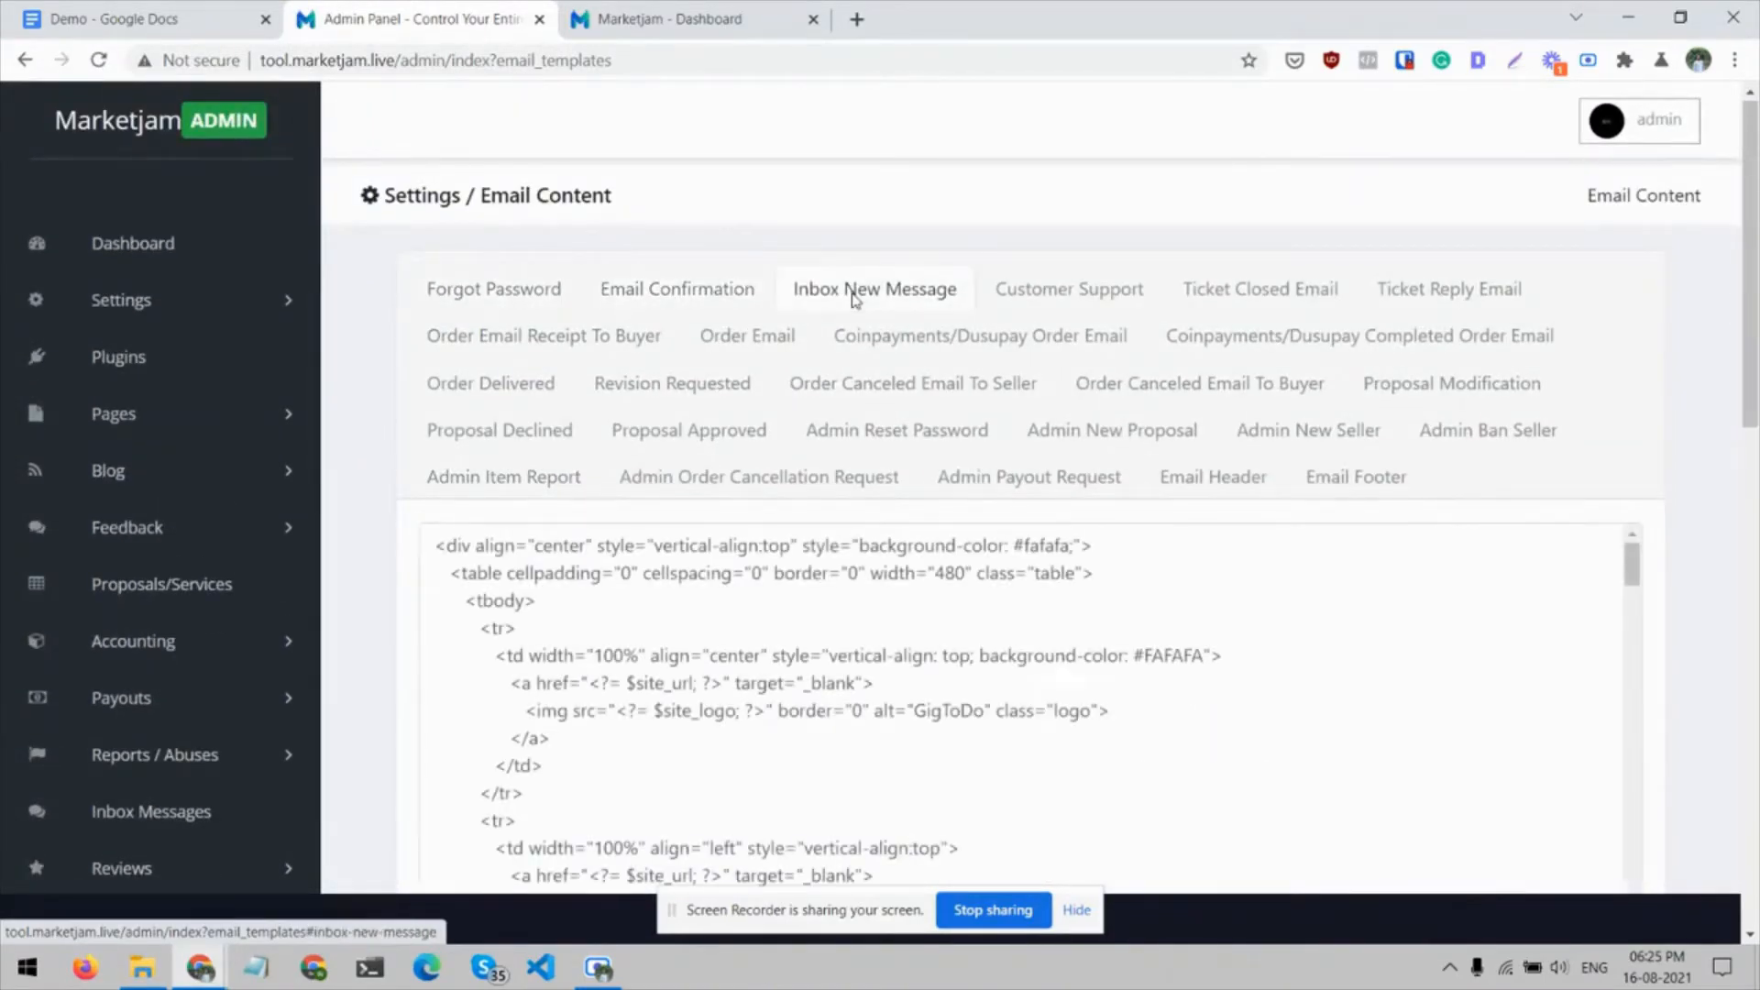
scroll(642, 697, down, 5)
scroll(367, 632, down, 8)
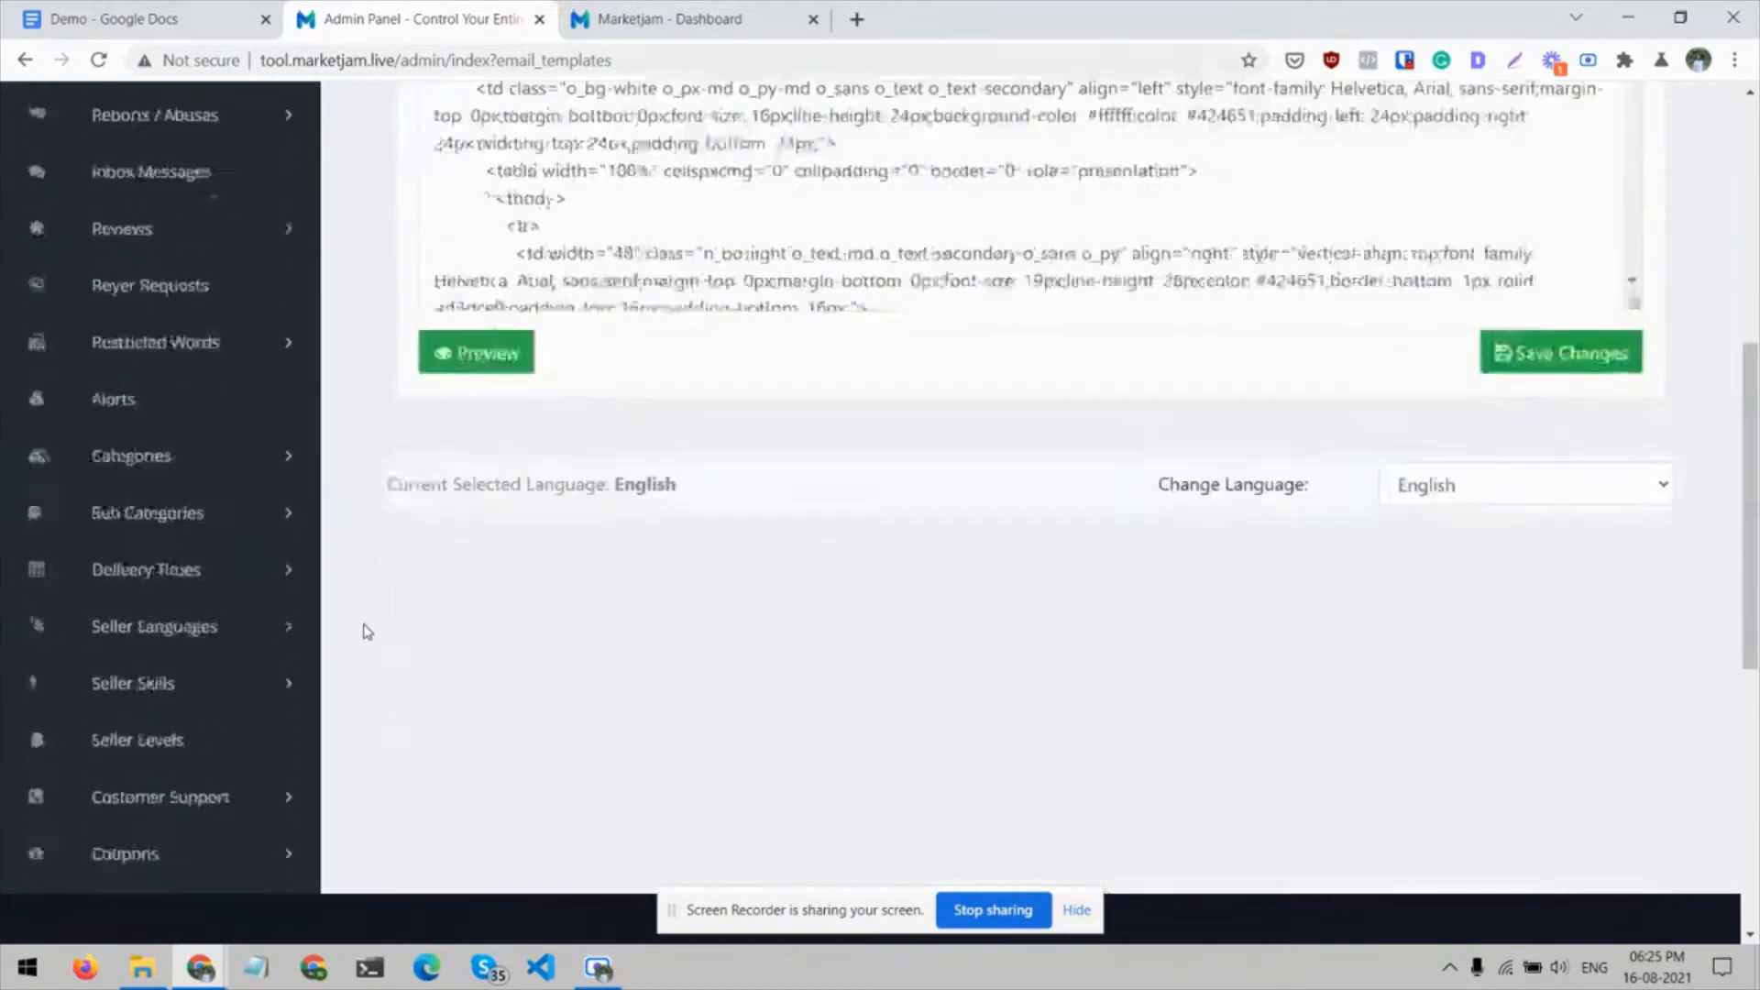
click(495, 250)
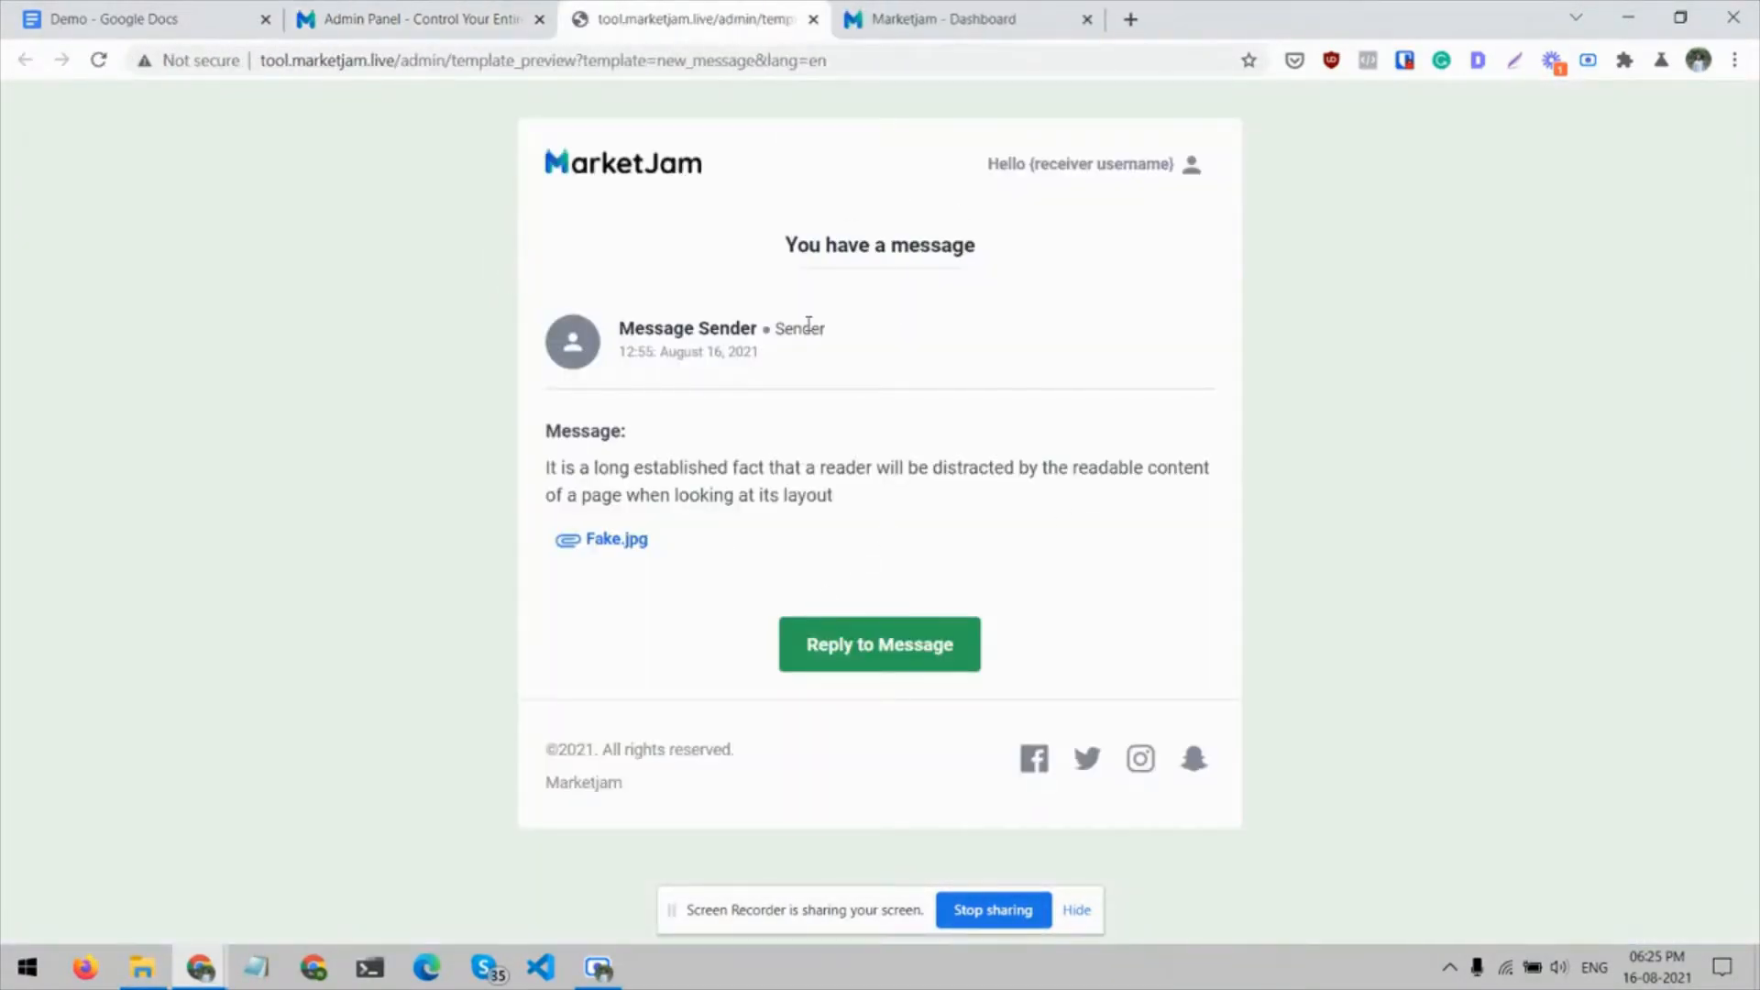
key(ctrl+w)
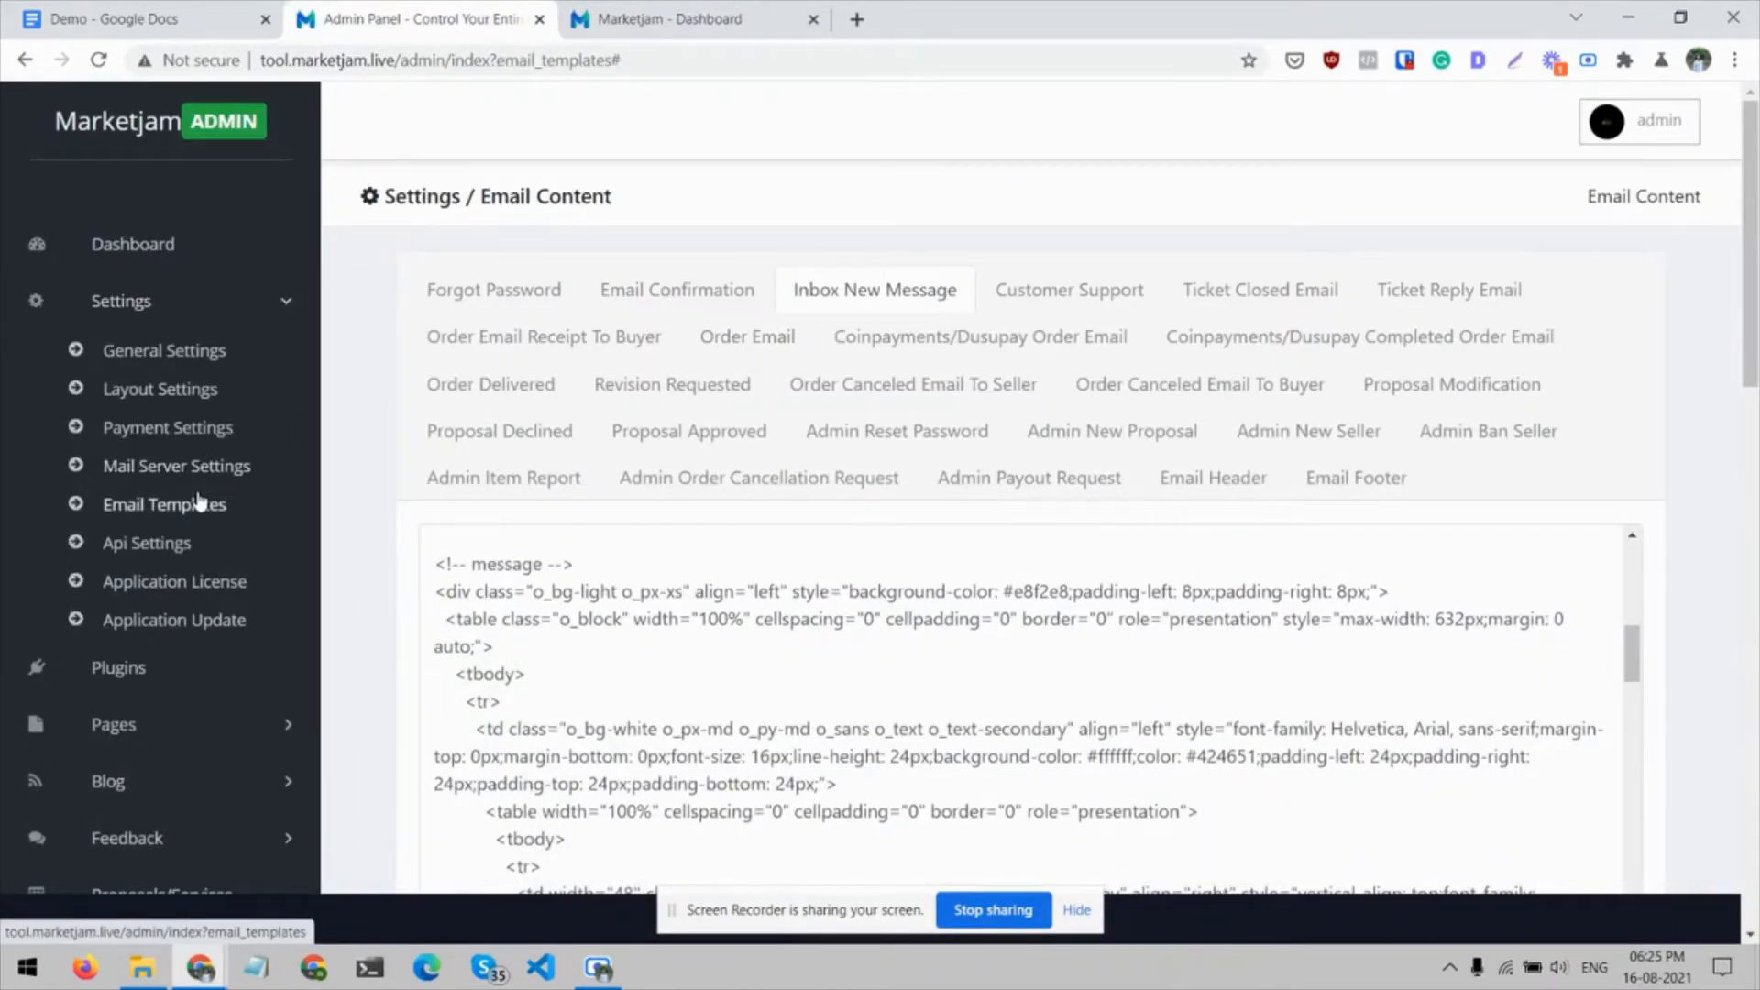
Return to the admin Dashboard and open the list of site pages
click(273, 317)
click(154, 244)
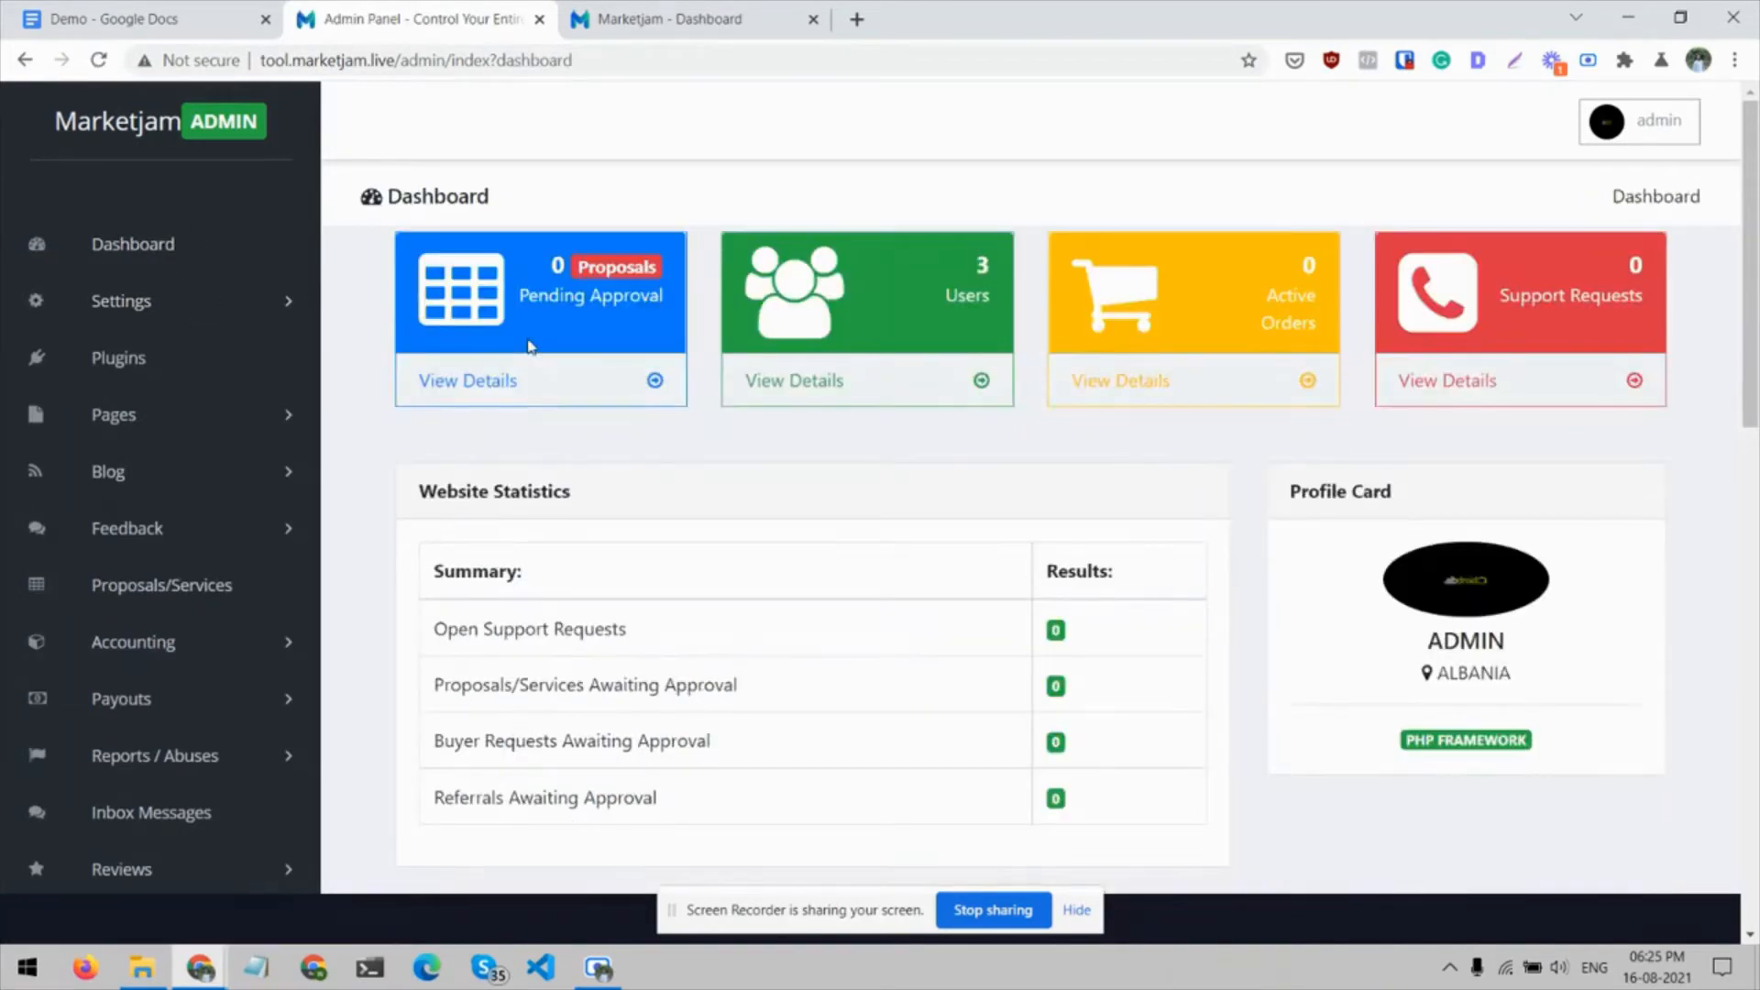
click(284, 415)
click(146, 466)
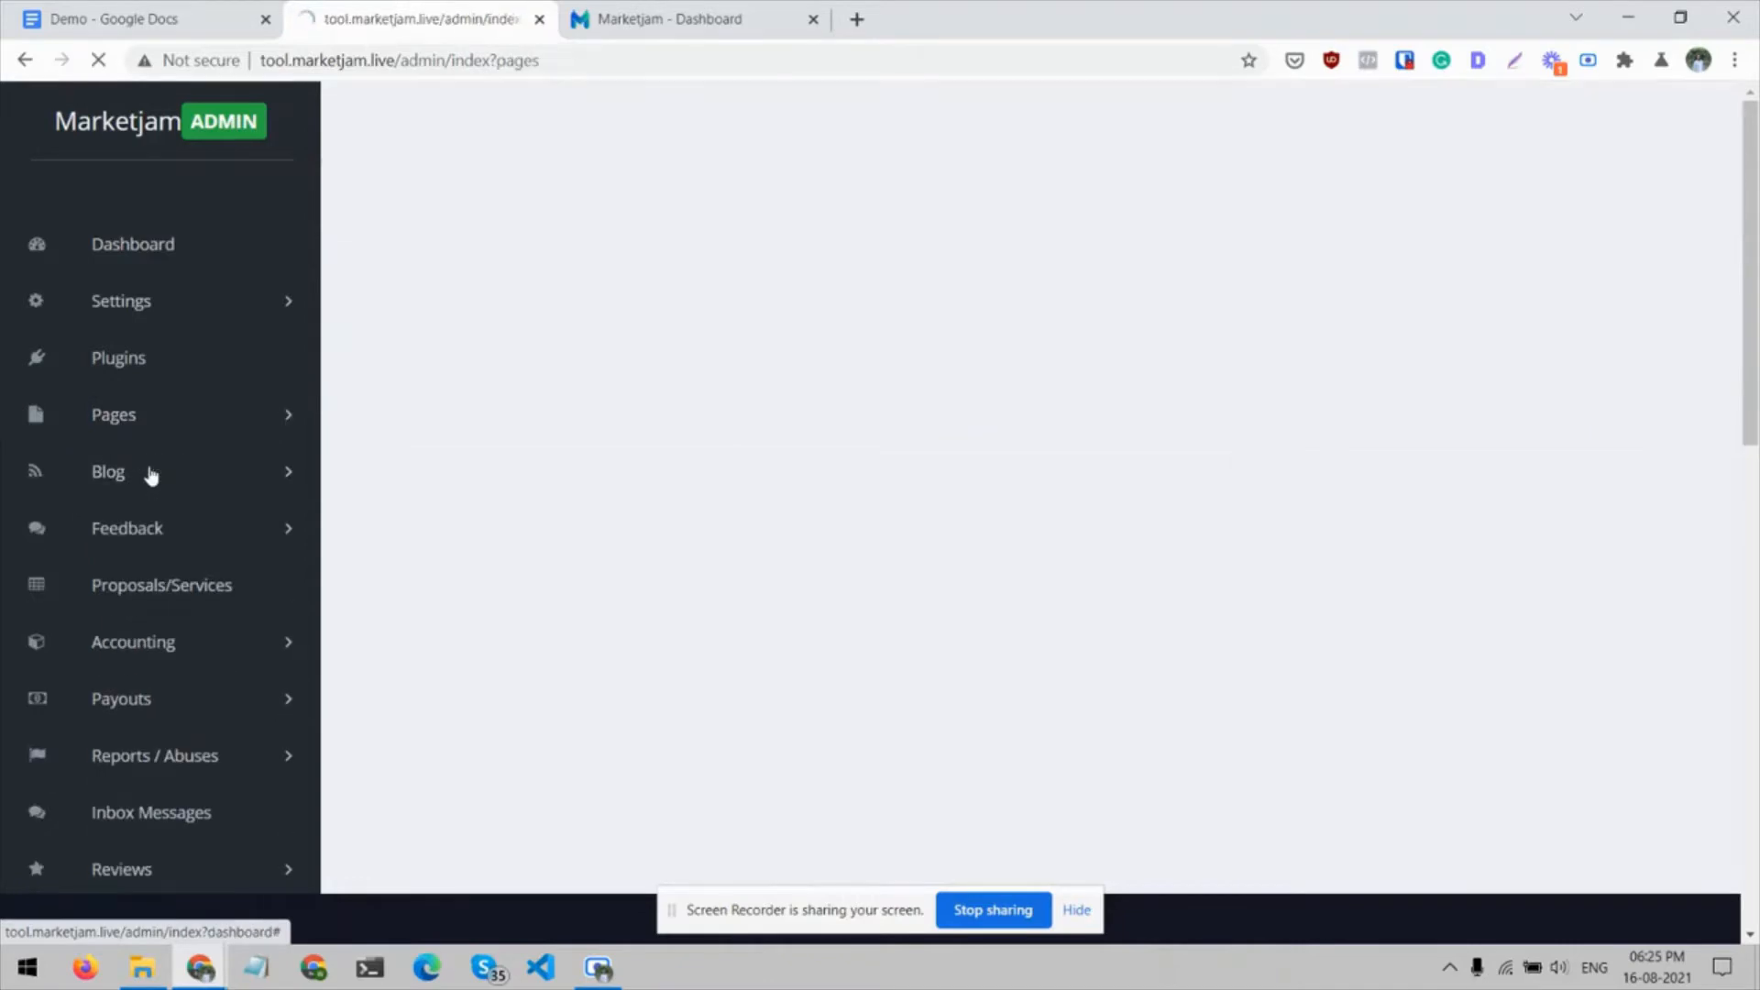
Preview the Test Page on the live site, examine its title and content, and close the preview
click(1424, 438)
click(1423, 441)
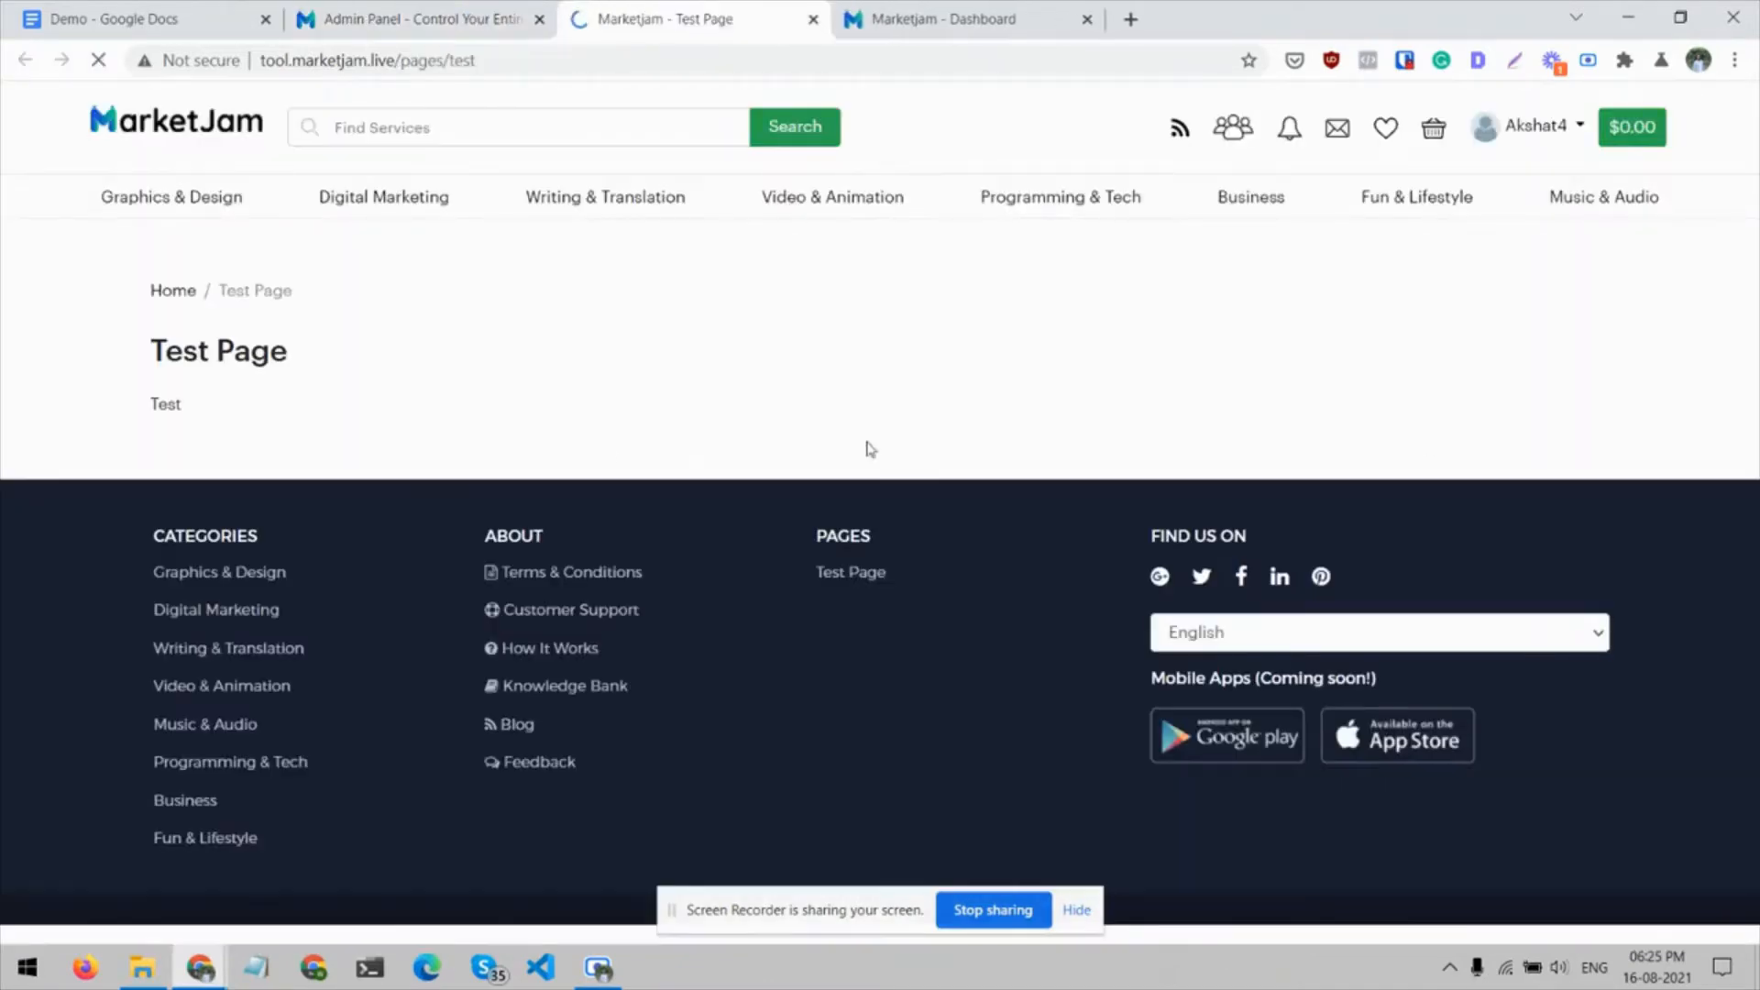
drag(154, 400, 150, 364)
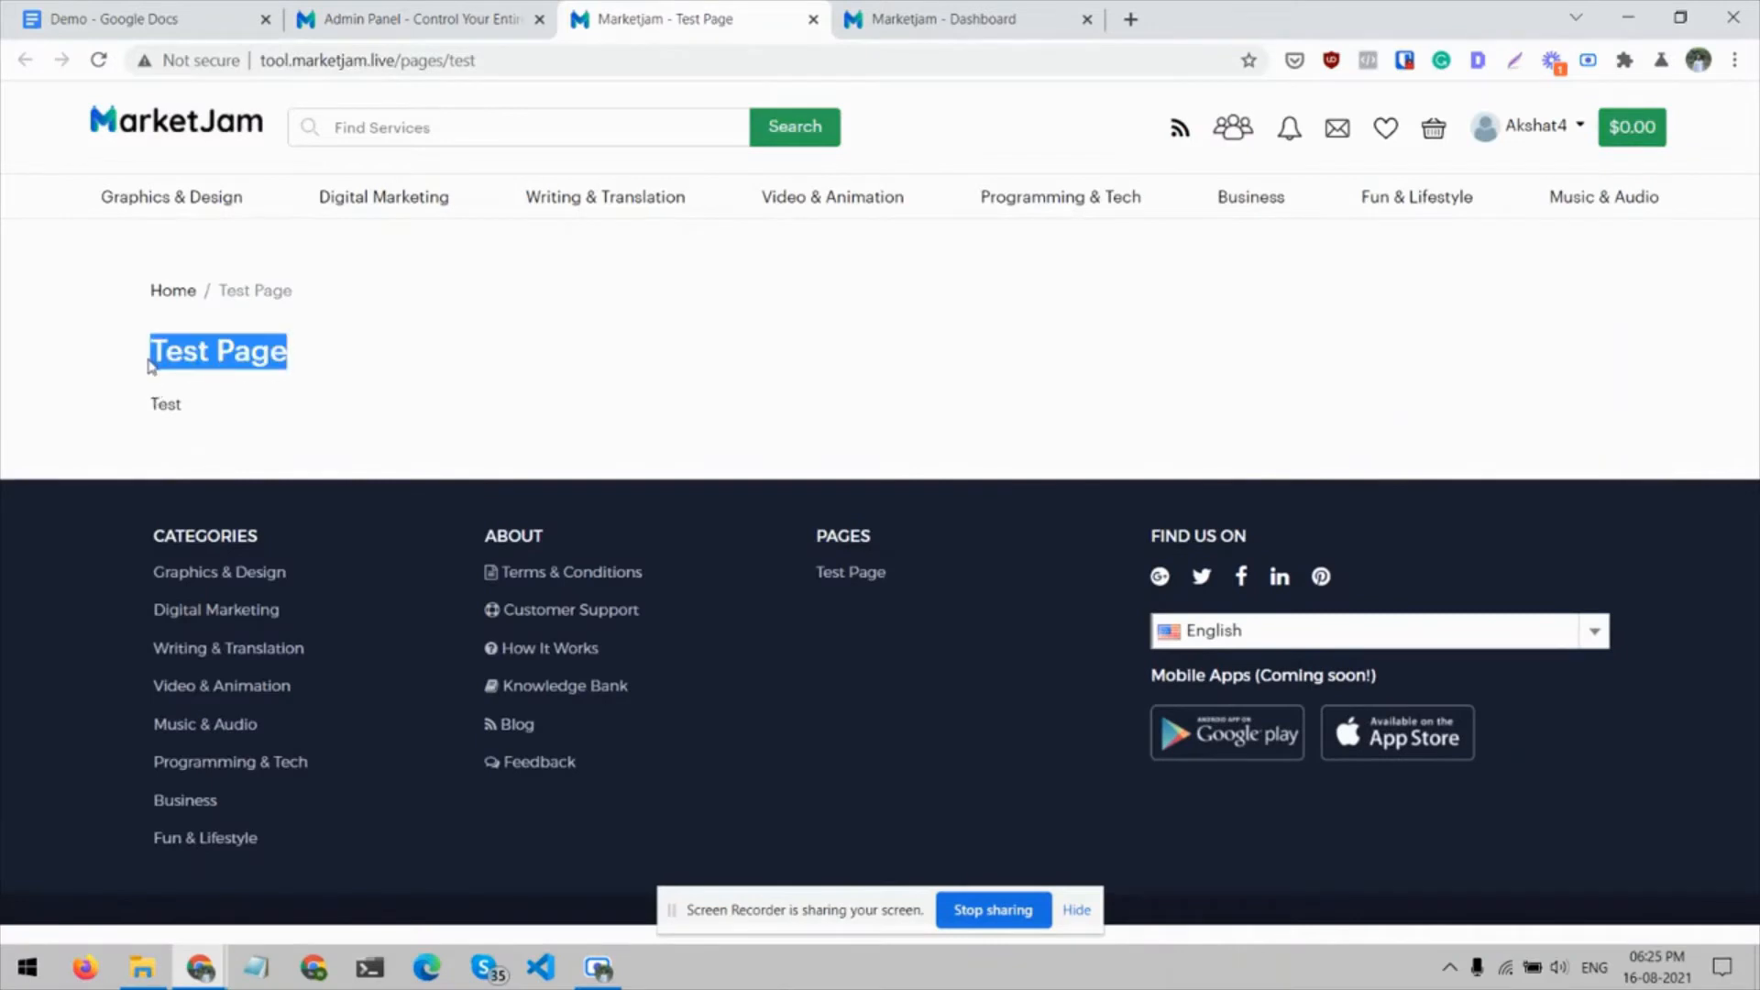
click(152, 379)
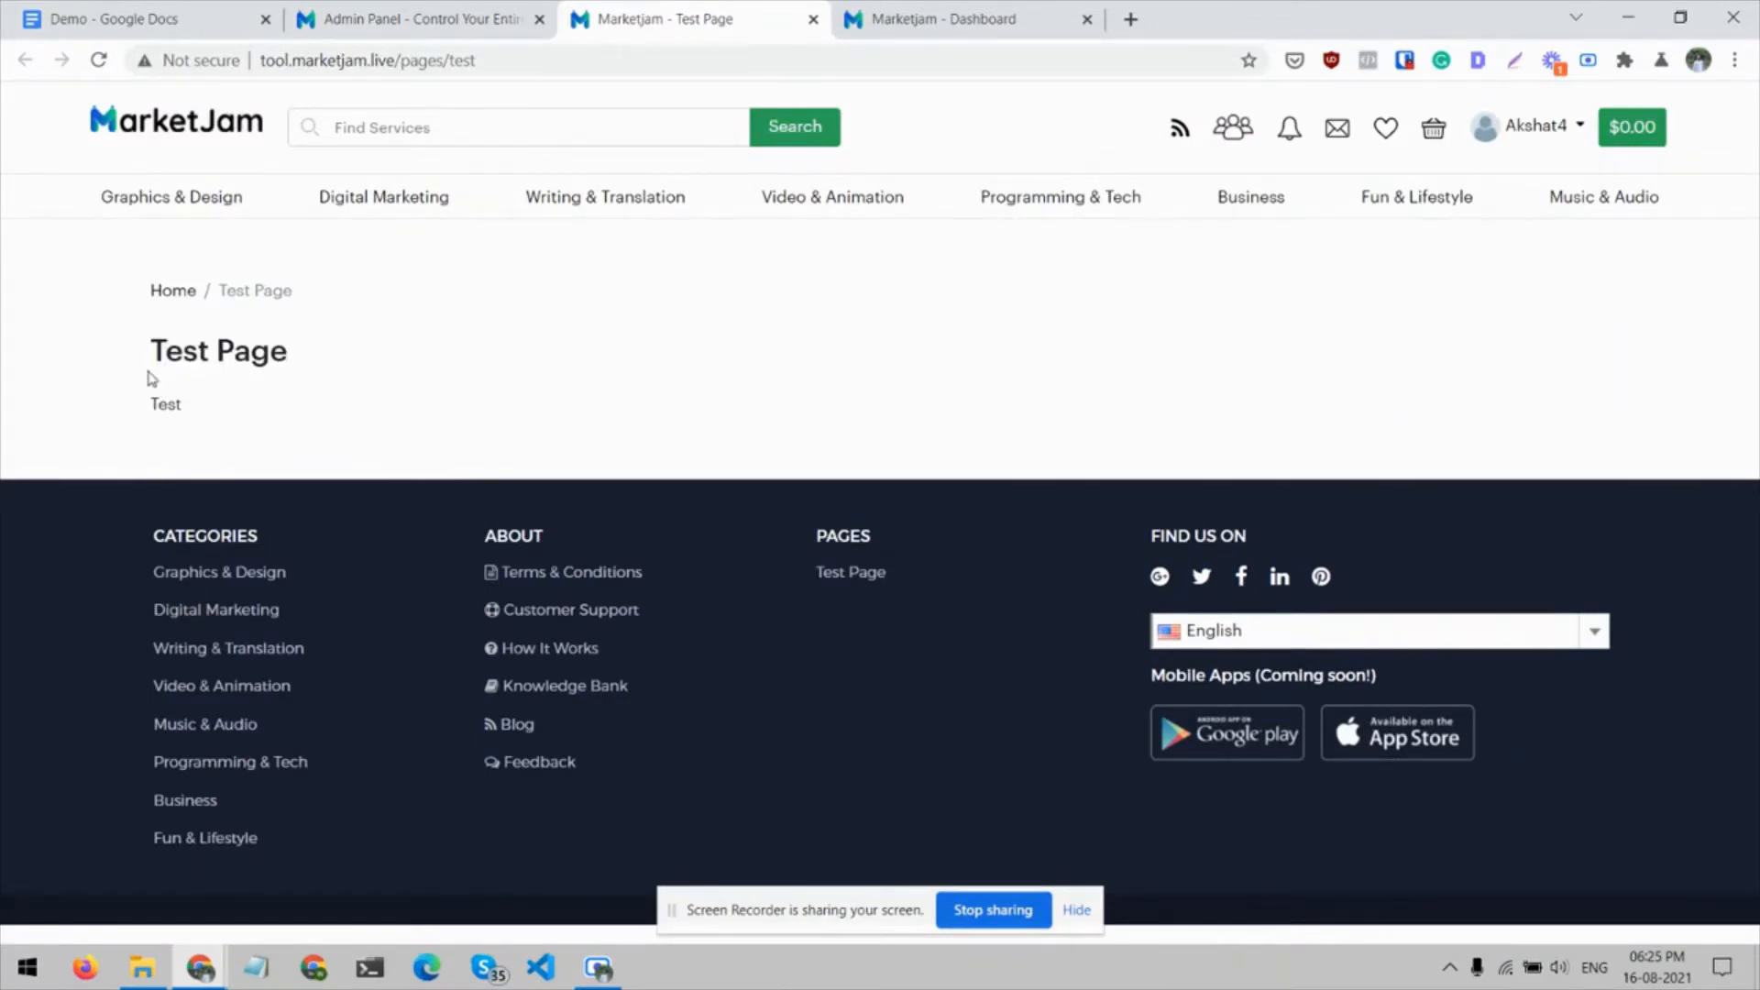
key(ctrl+w)
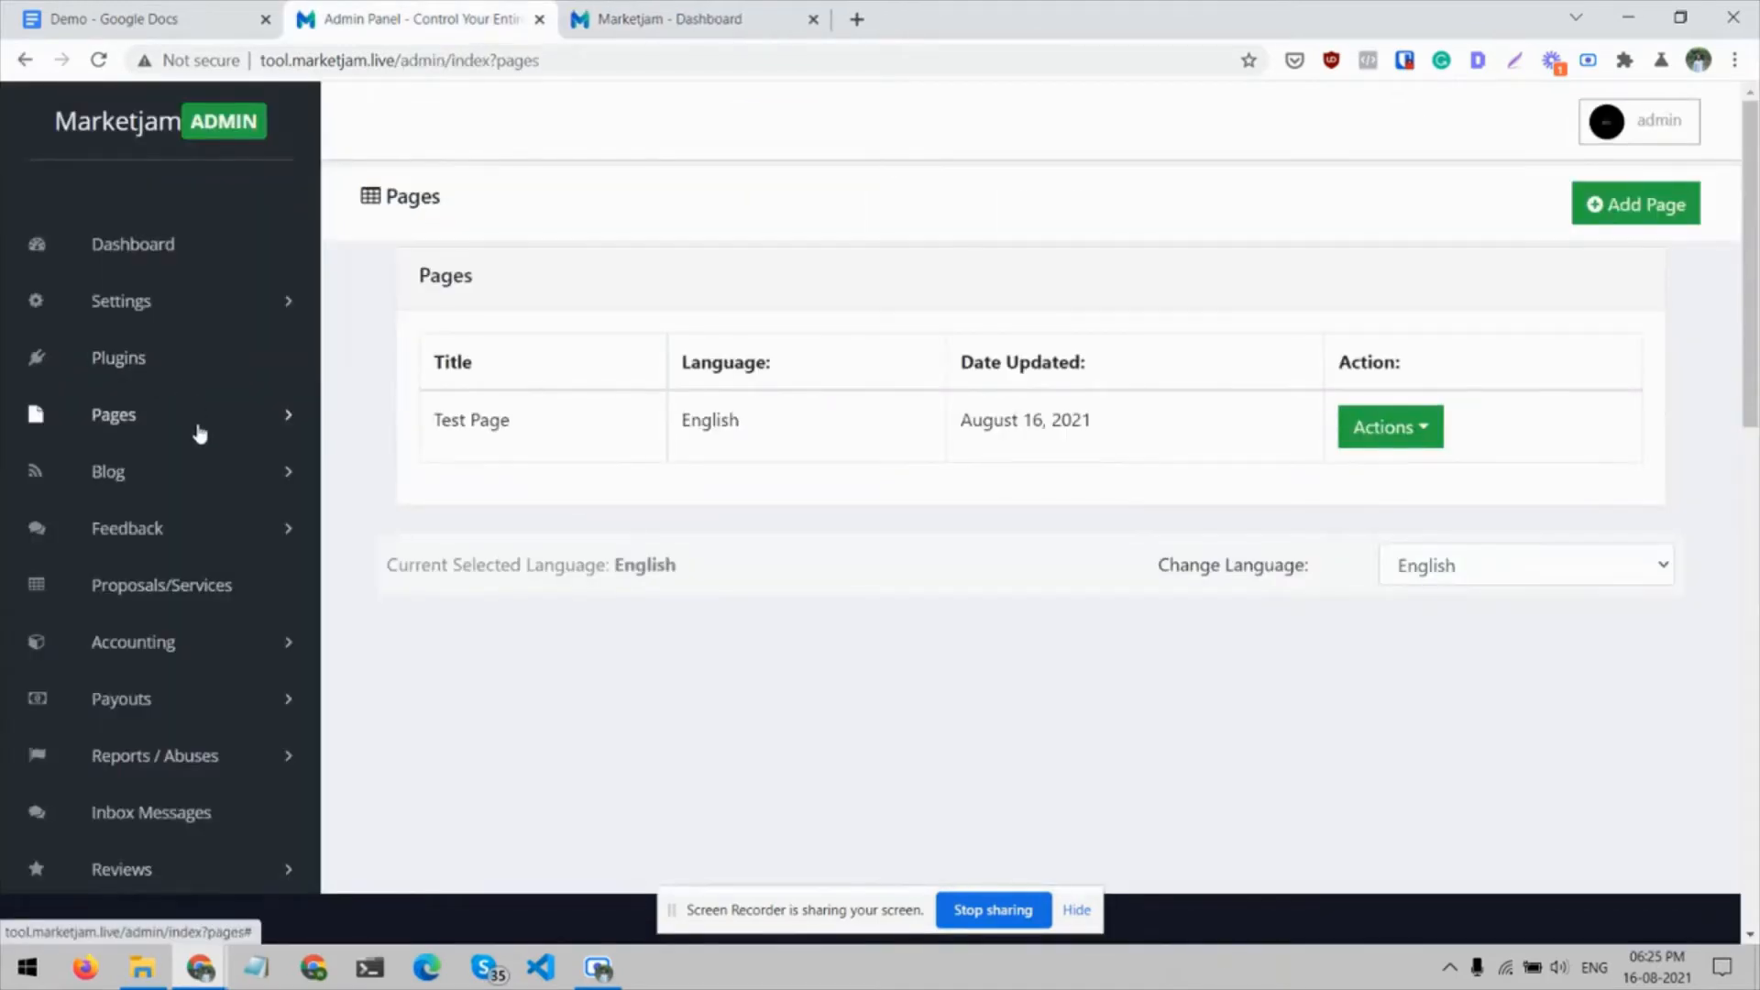
Open the Insert Page form and review its title, content and URL fields
click(200, 430)
click(168, 502)
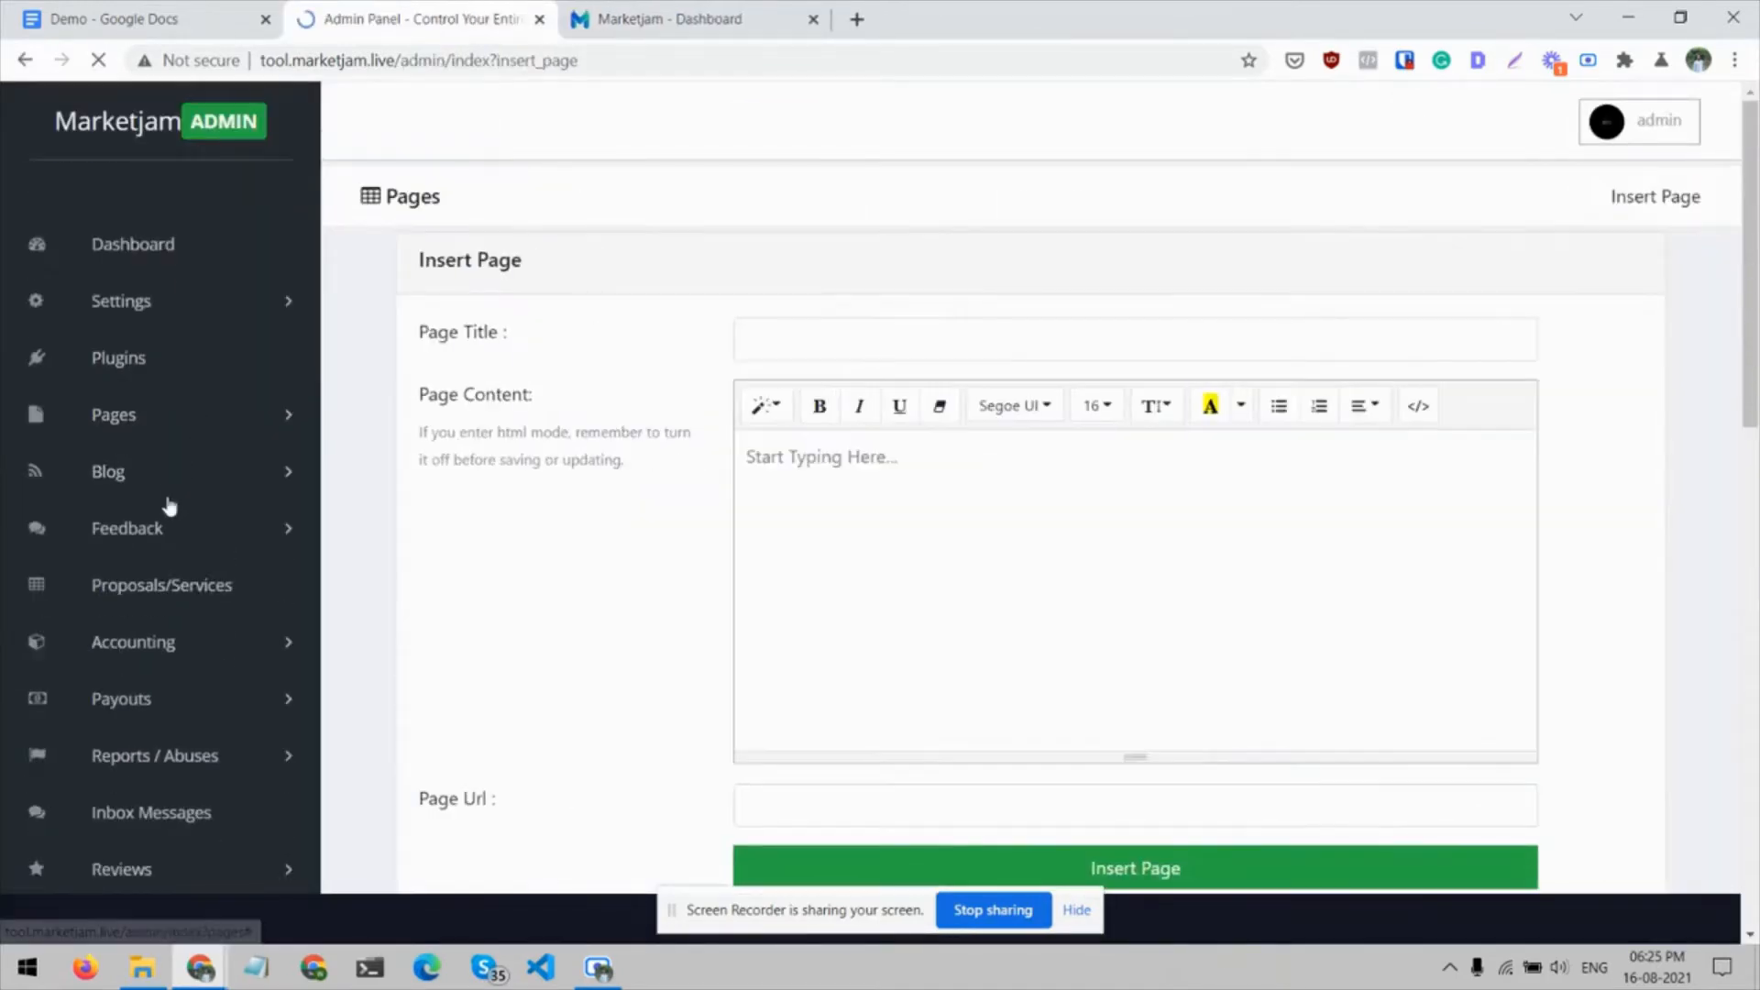
scroll(832, 331, down, 5)
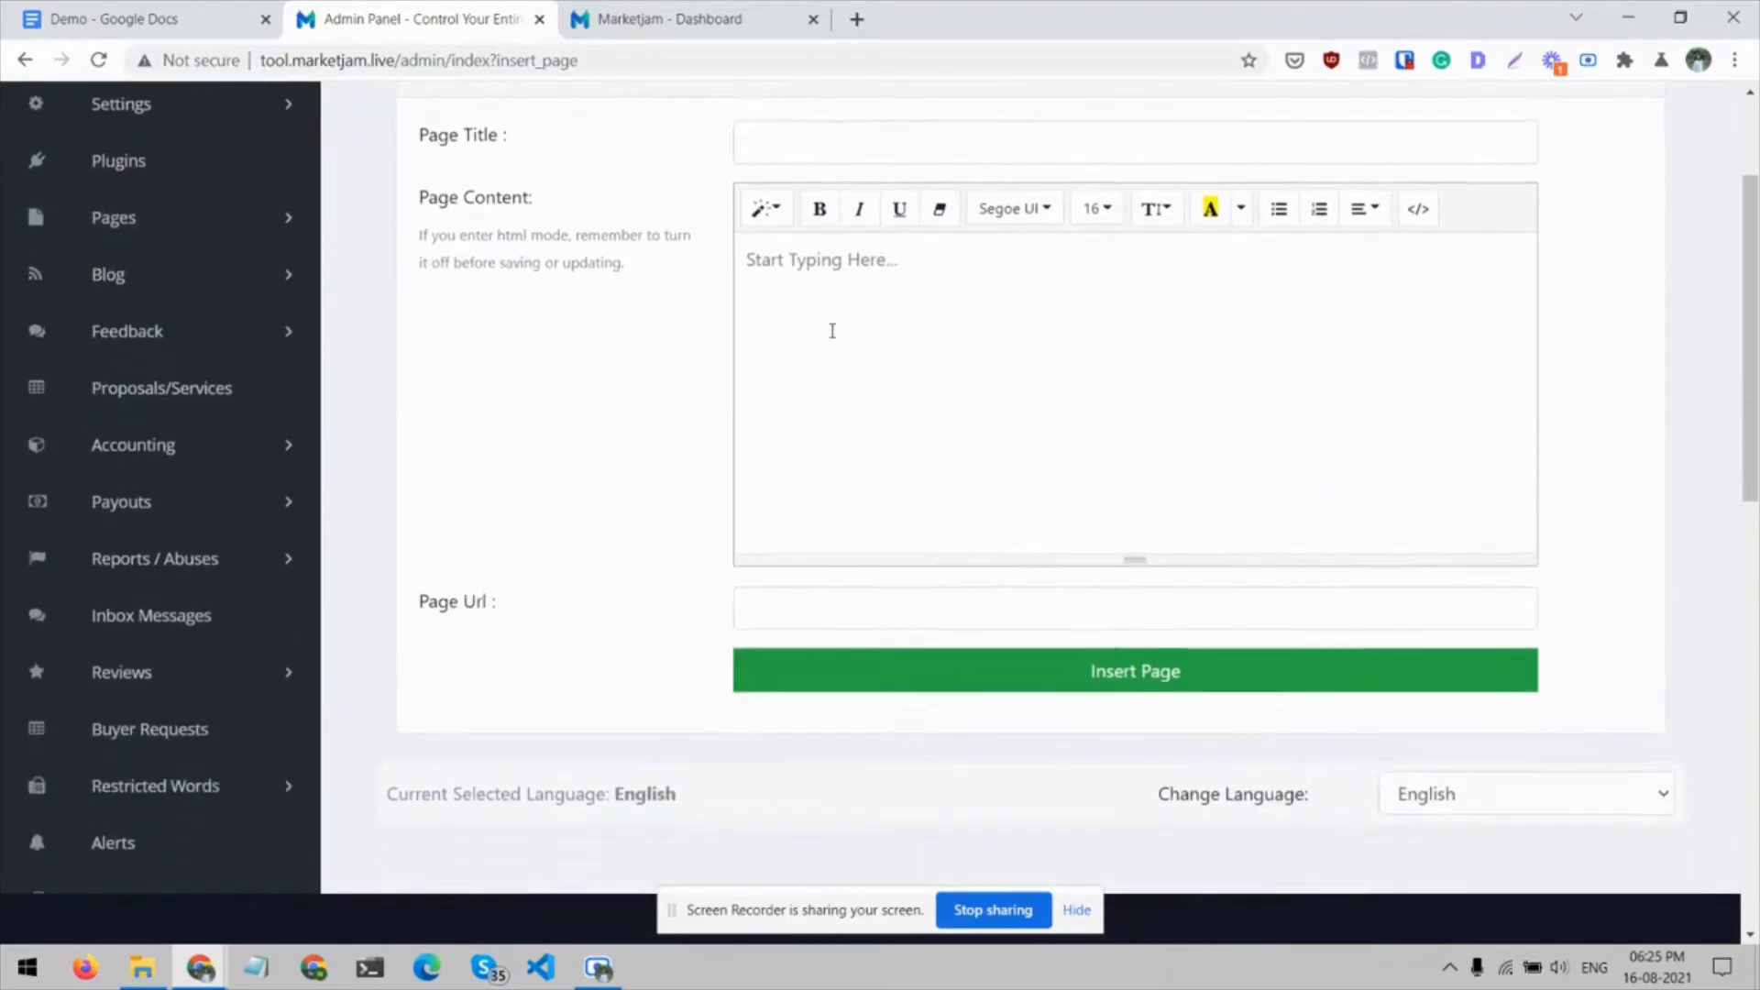
scroll(669, 432, up, 4)
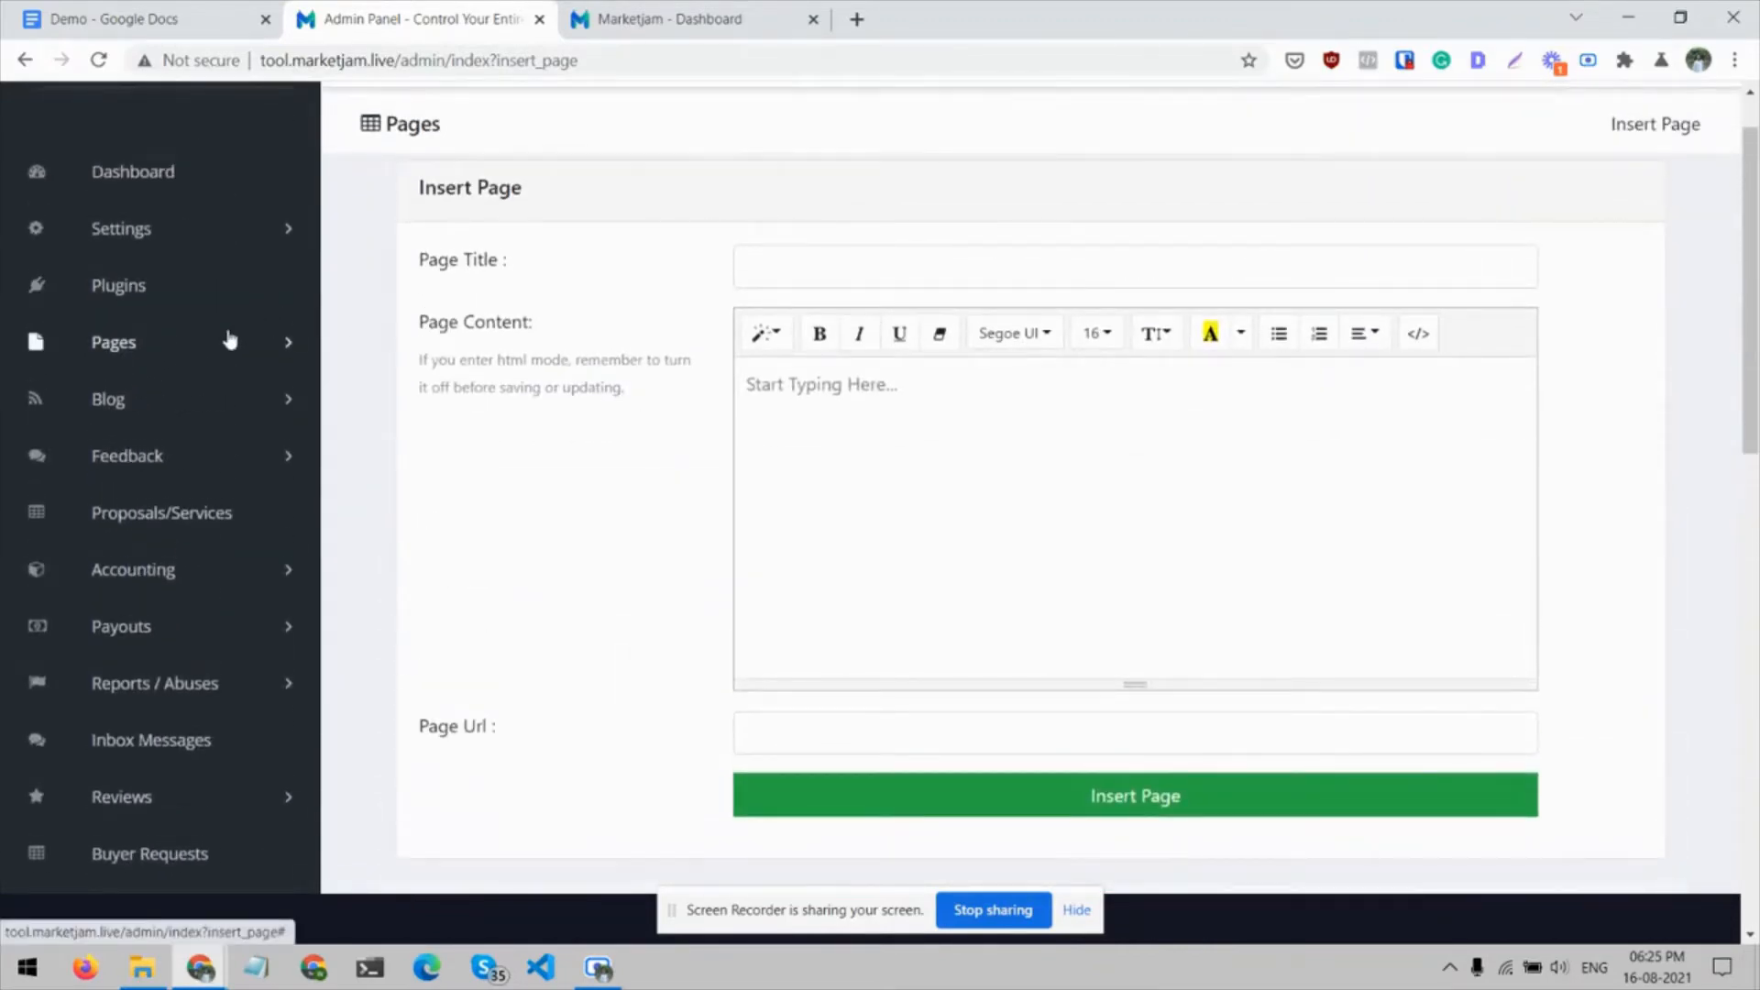
Open the blog posts list, view the live preview of the "testings" post through to its comments, and close it
click(287, 400)
click(134, 488)
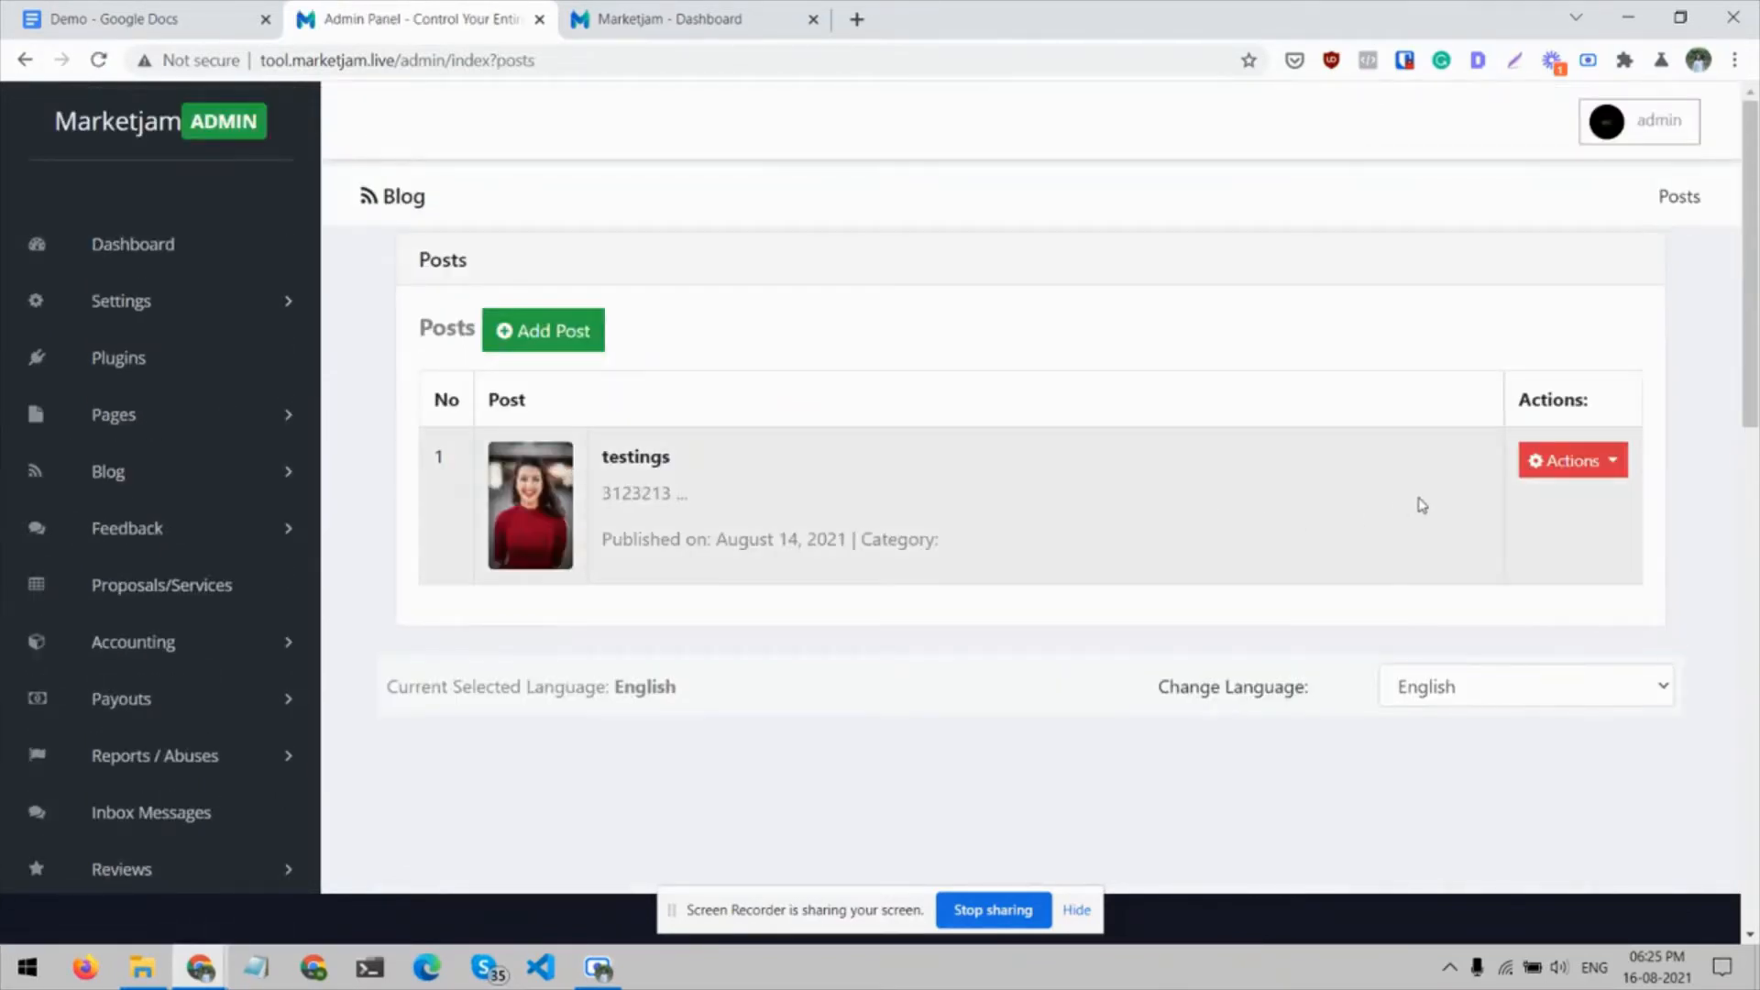
click(1602, 461)
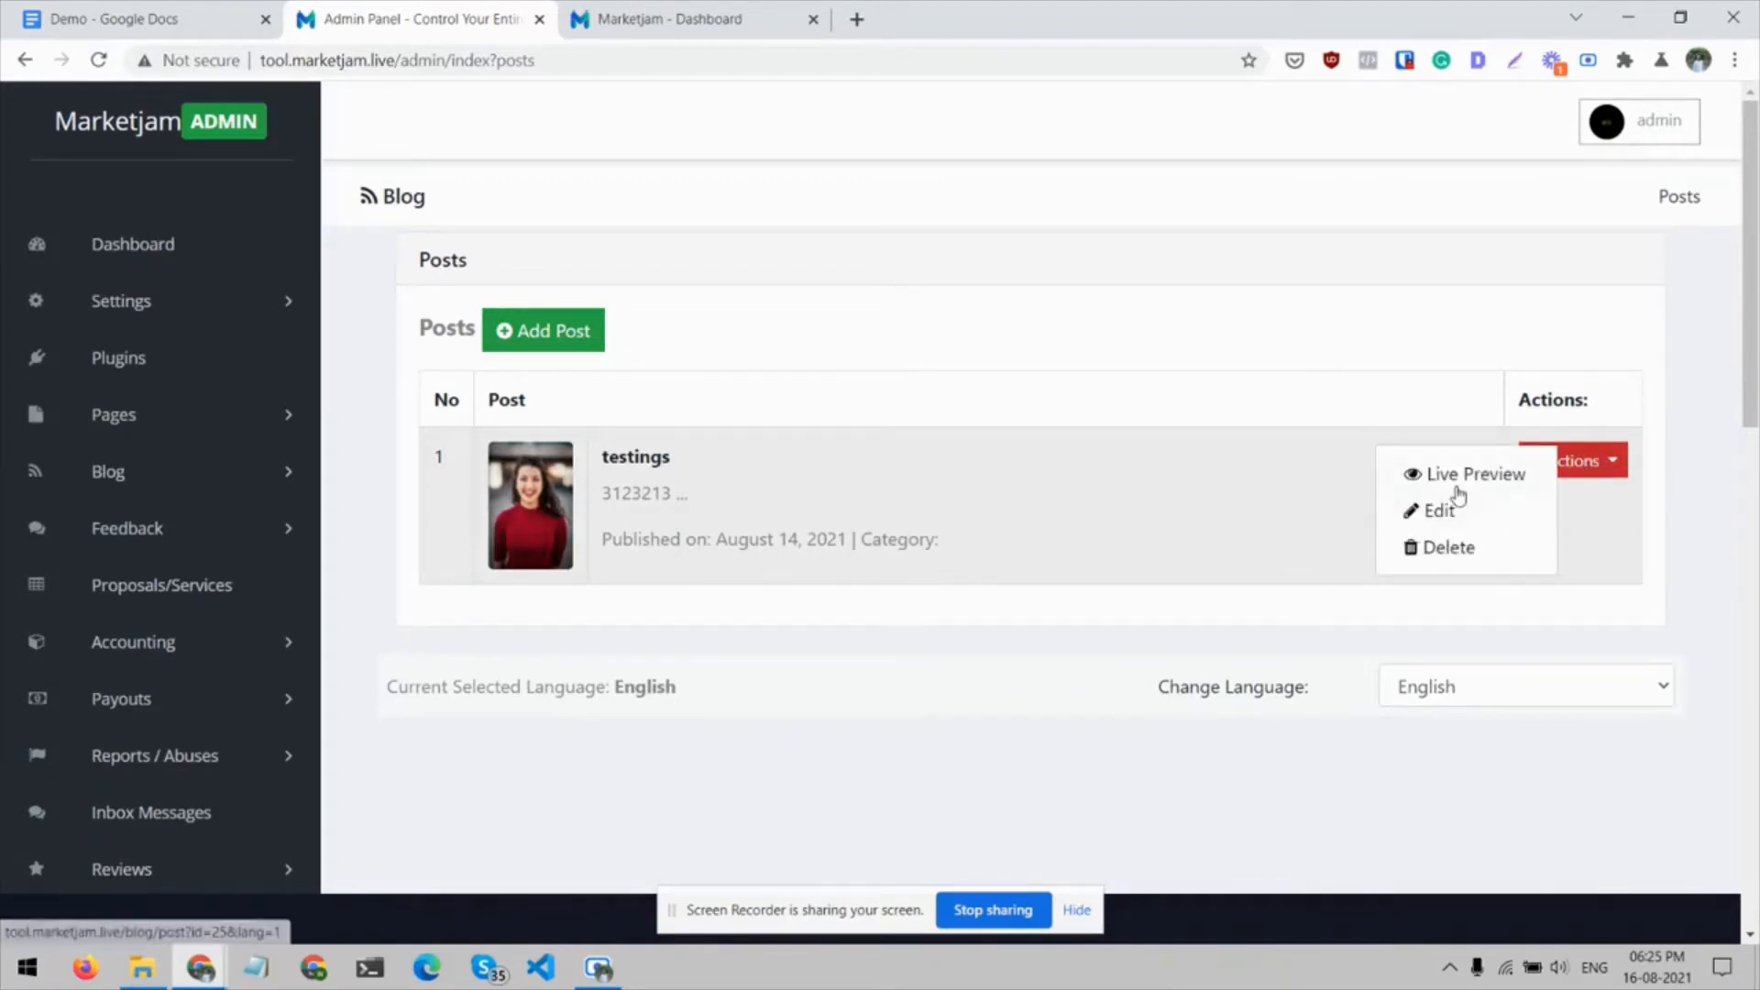
click(1457, 484)
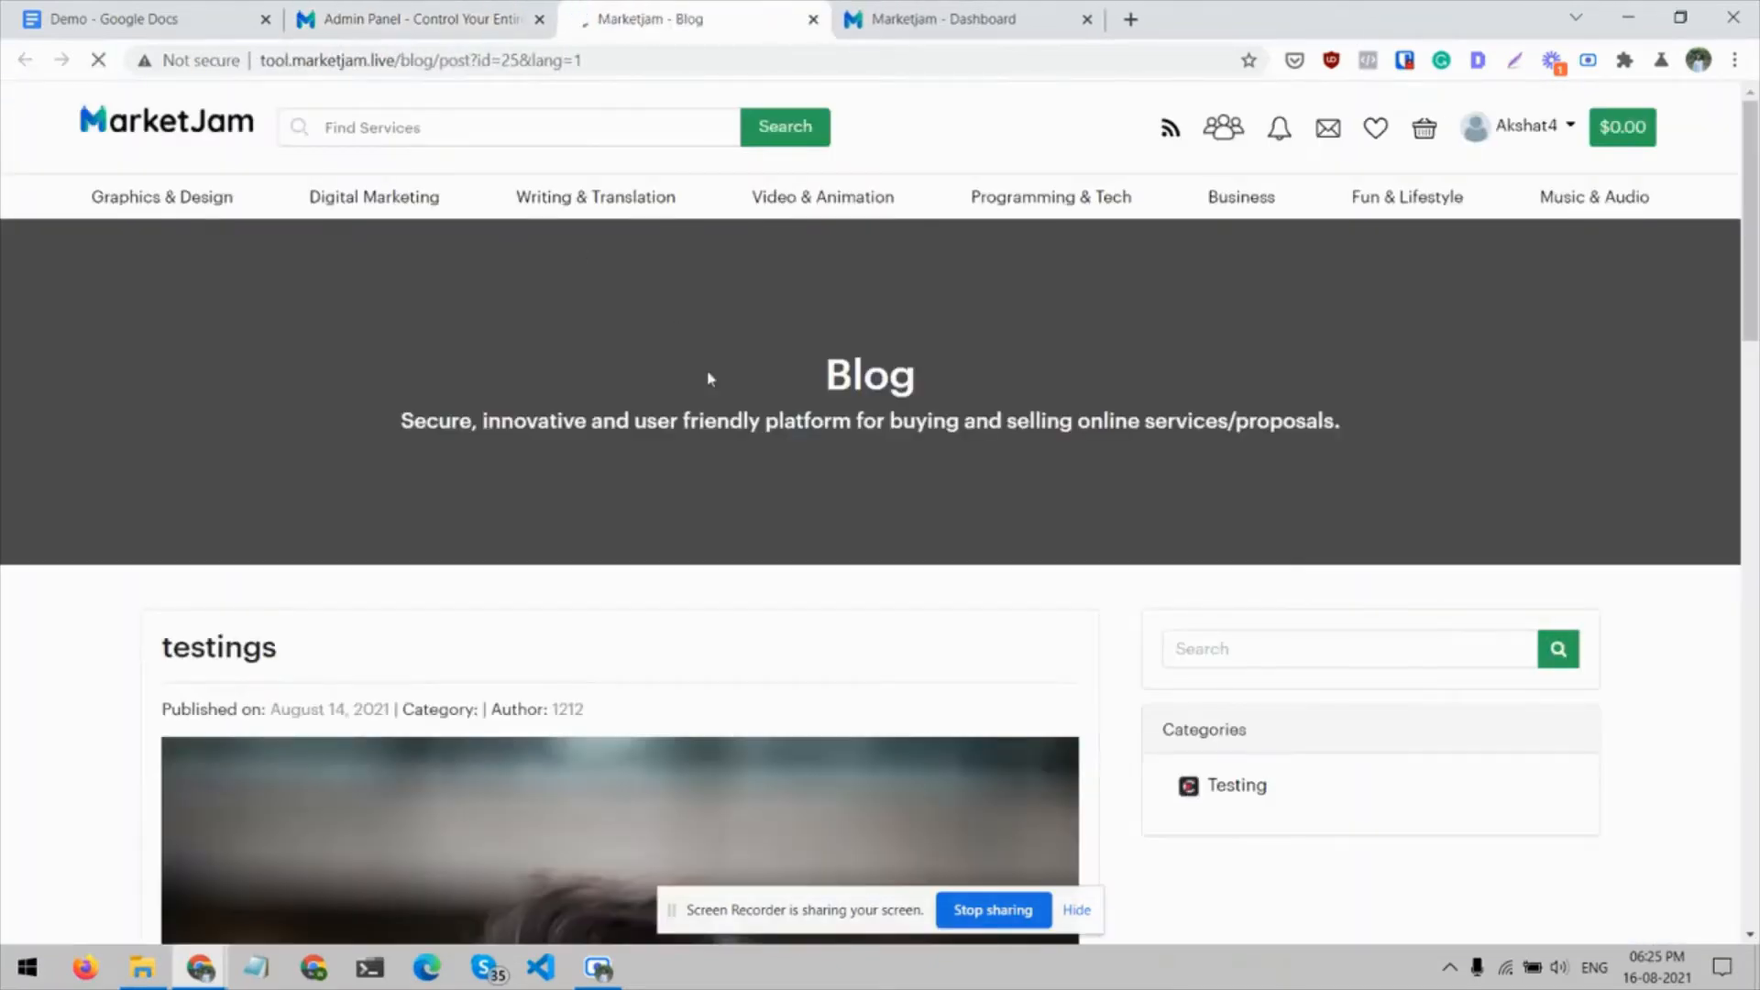
scroll(711, 377, down, 20)
scroll(707, 377, up, 20)
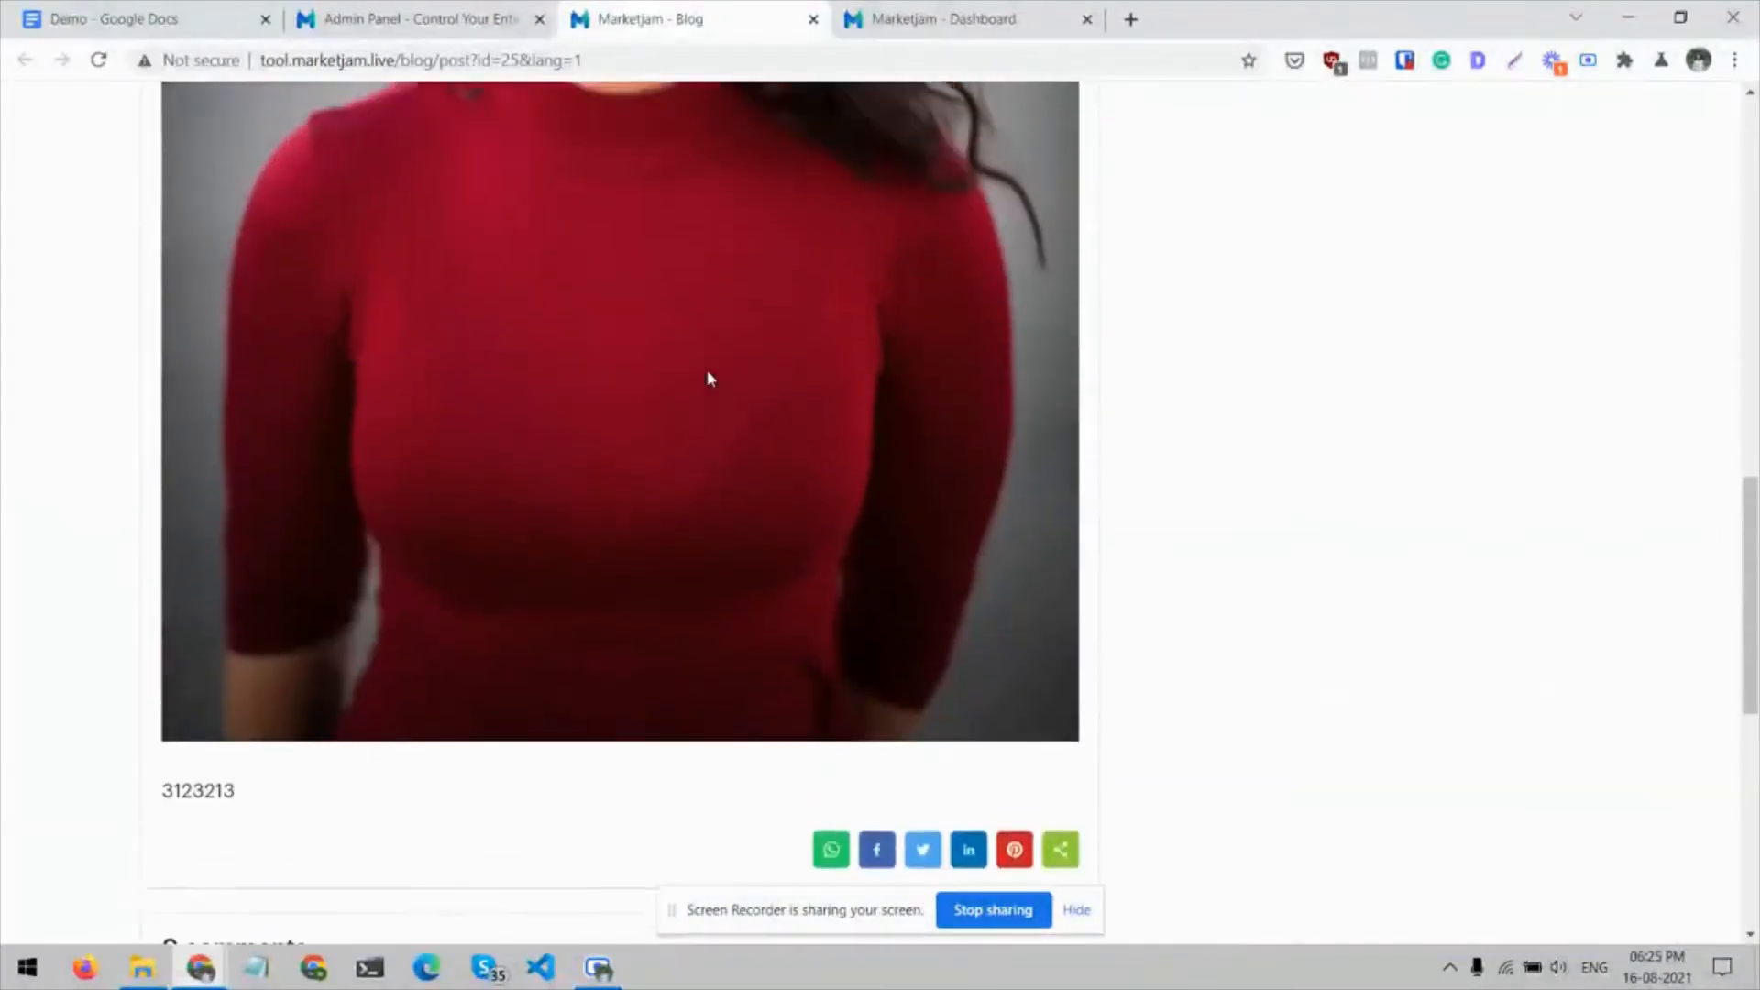
mouse_move(1206, 299)
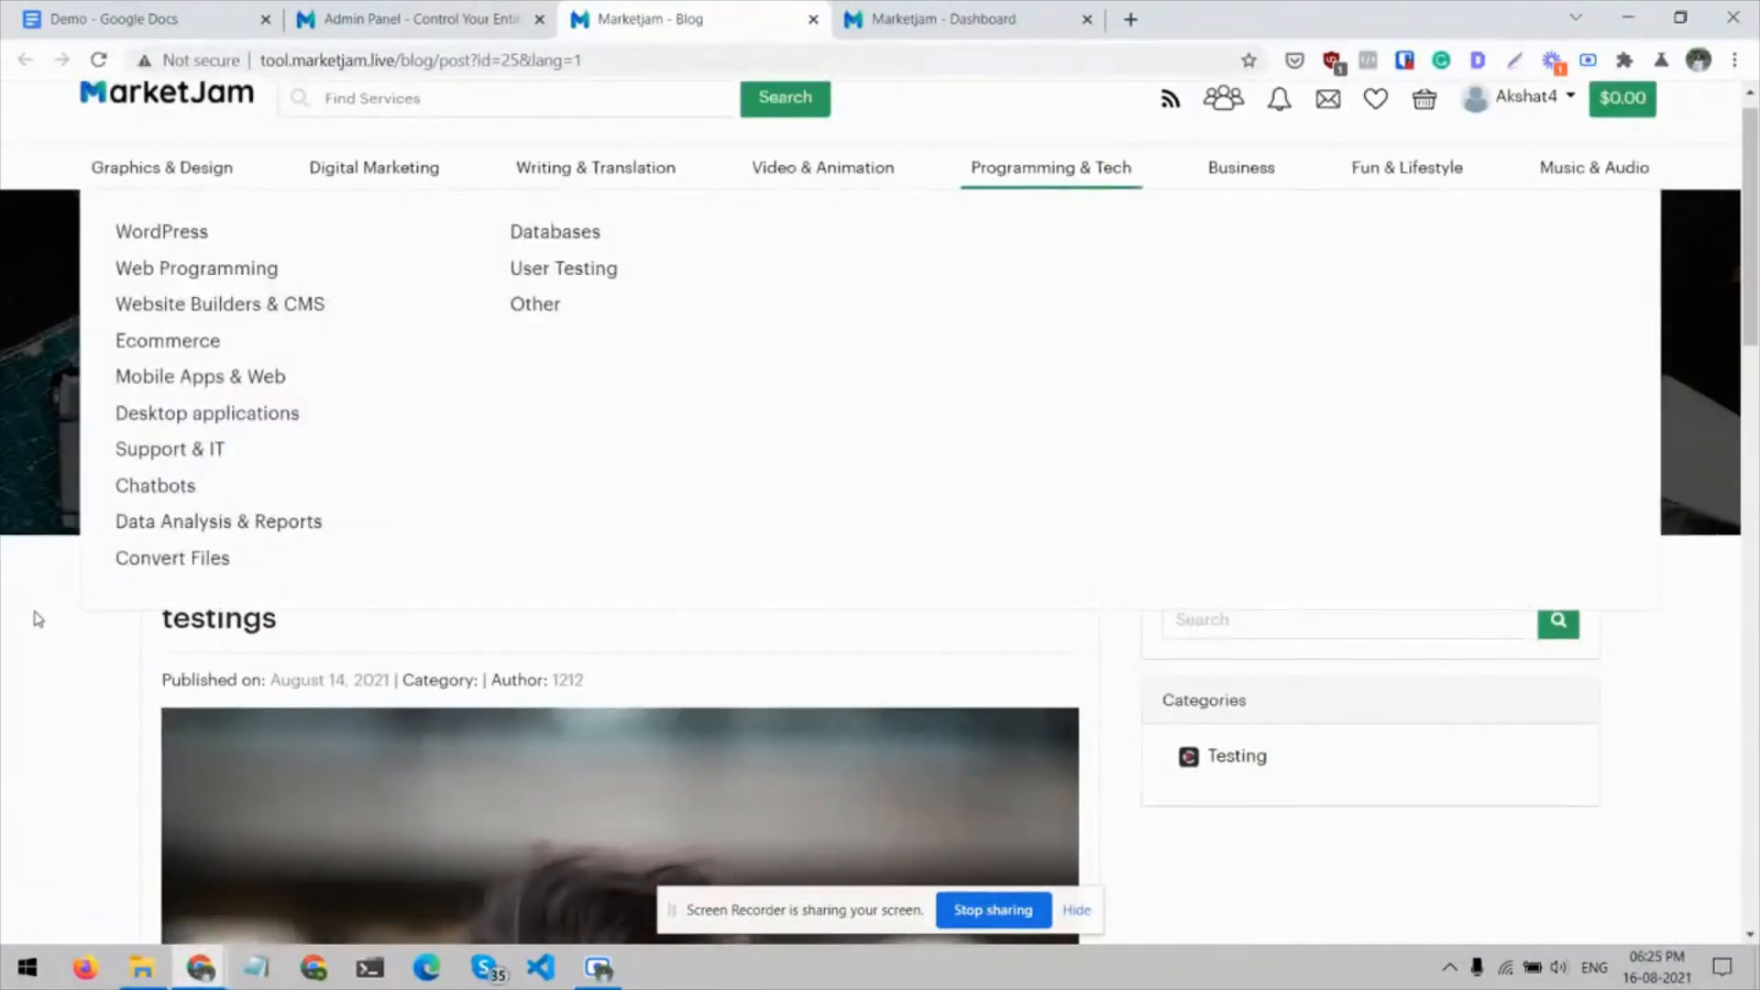
key(ctrl+w)
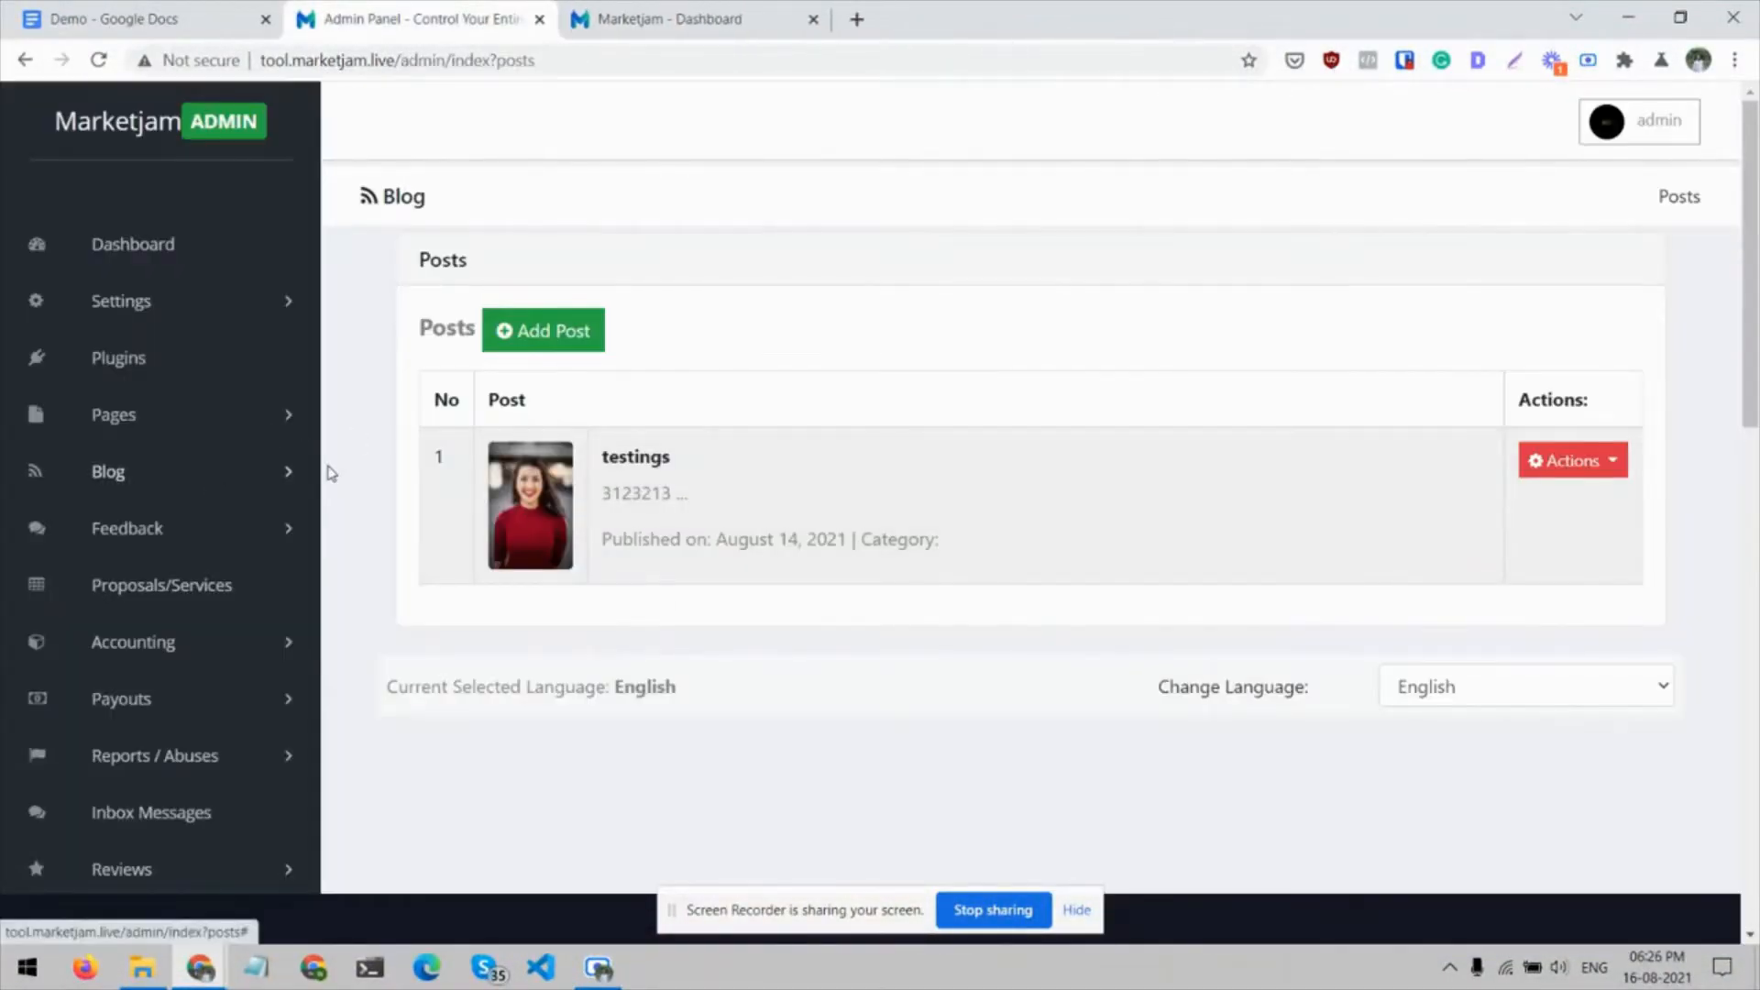
View the list of blog post comments in a separate tab and close it
click(282, 473)
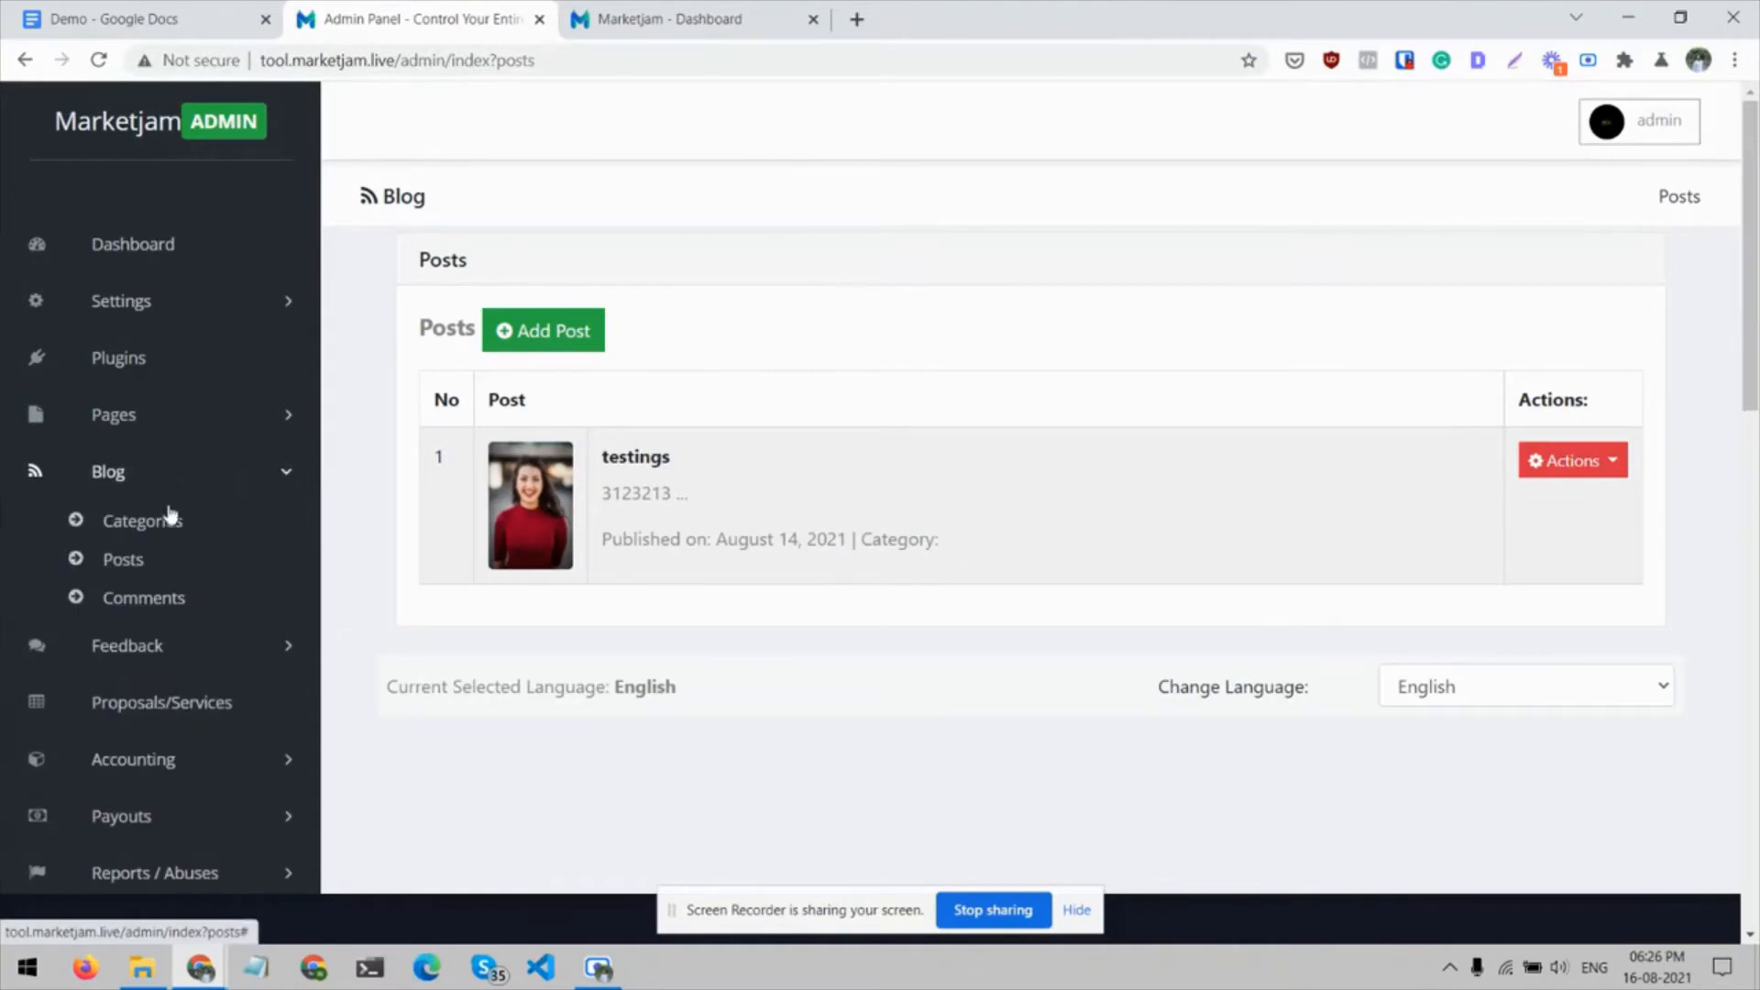
click(169, 599)
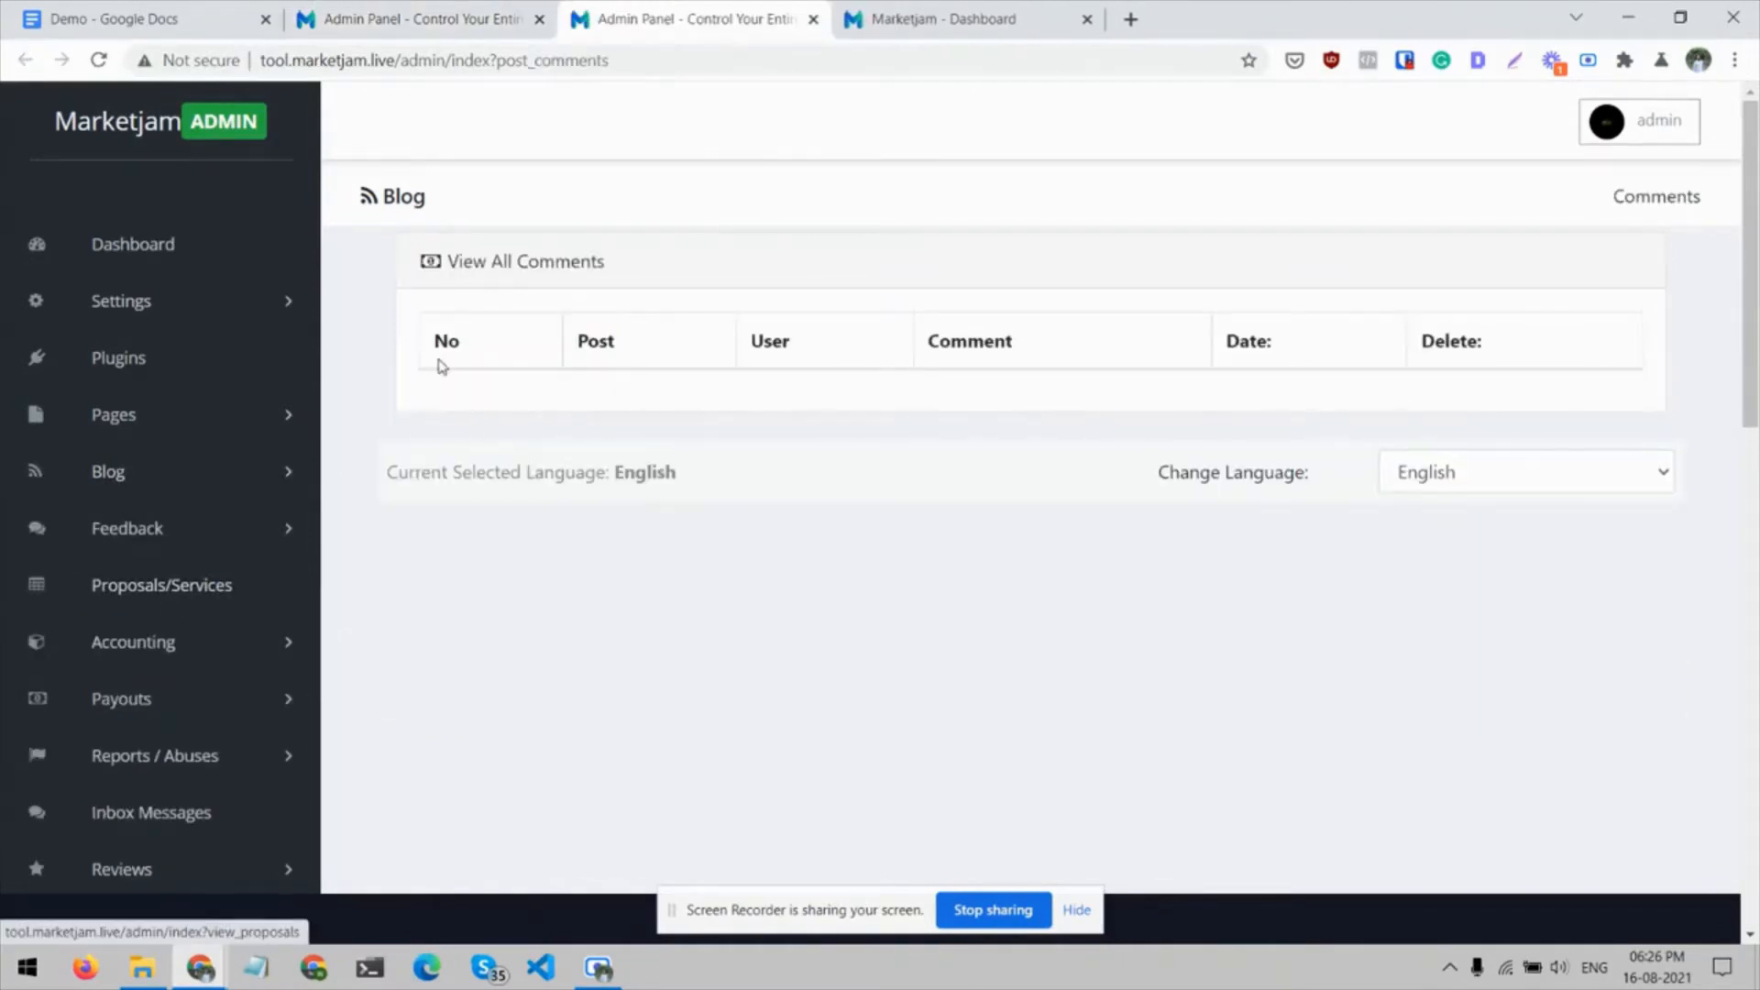
key(ctrl+w)
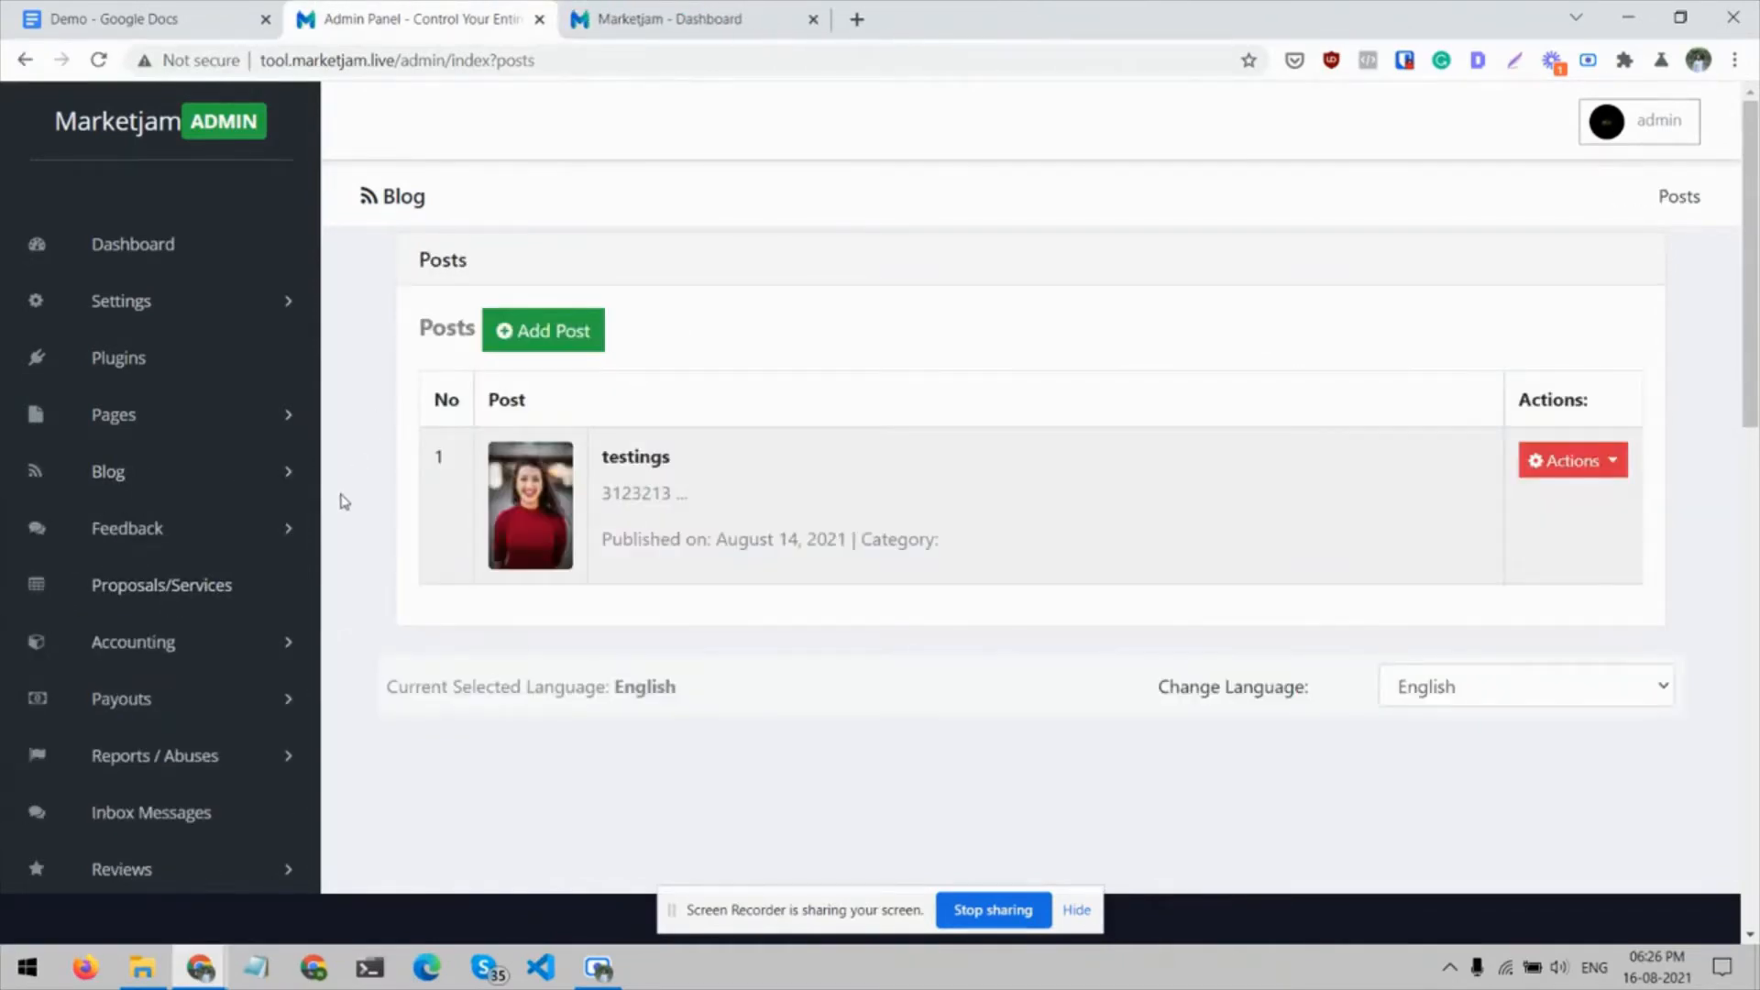
Open the Ideas list in the admin Feedback section
scroll(339, 492, down, 1)
click(286, 507)
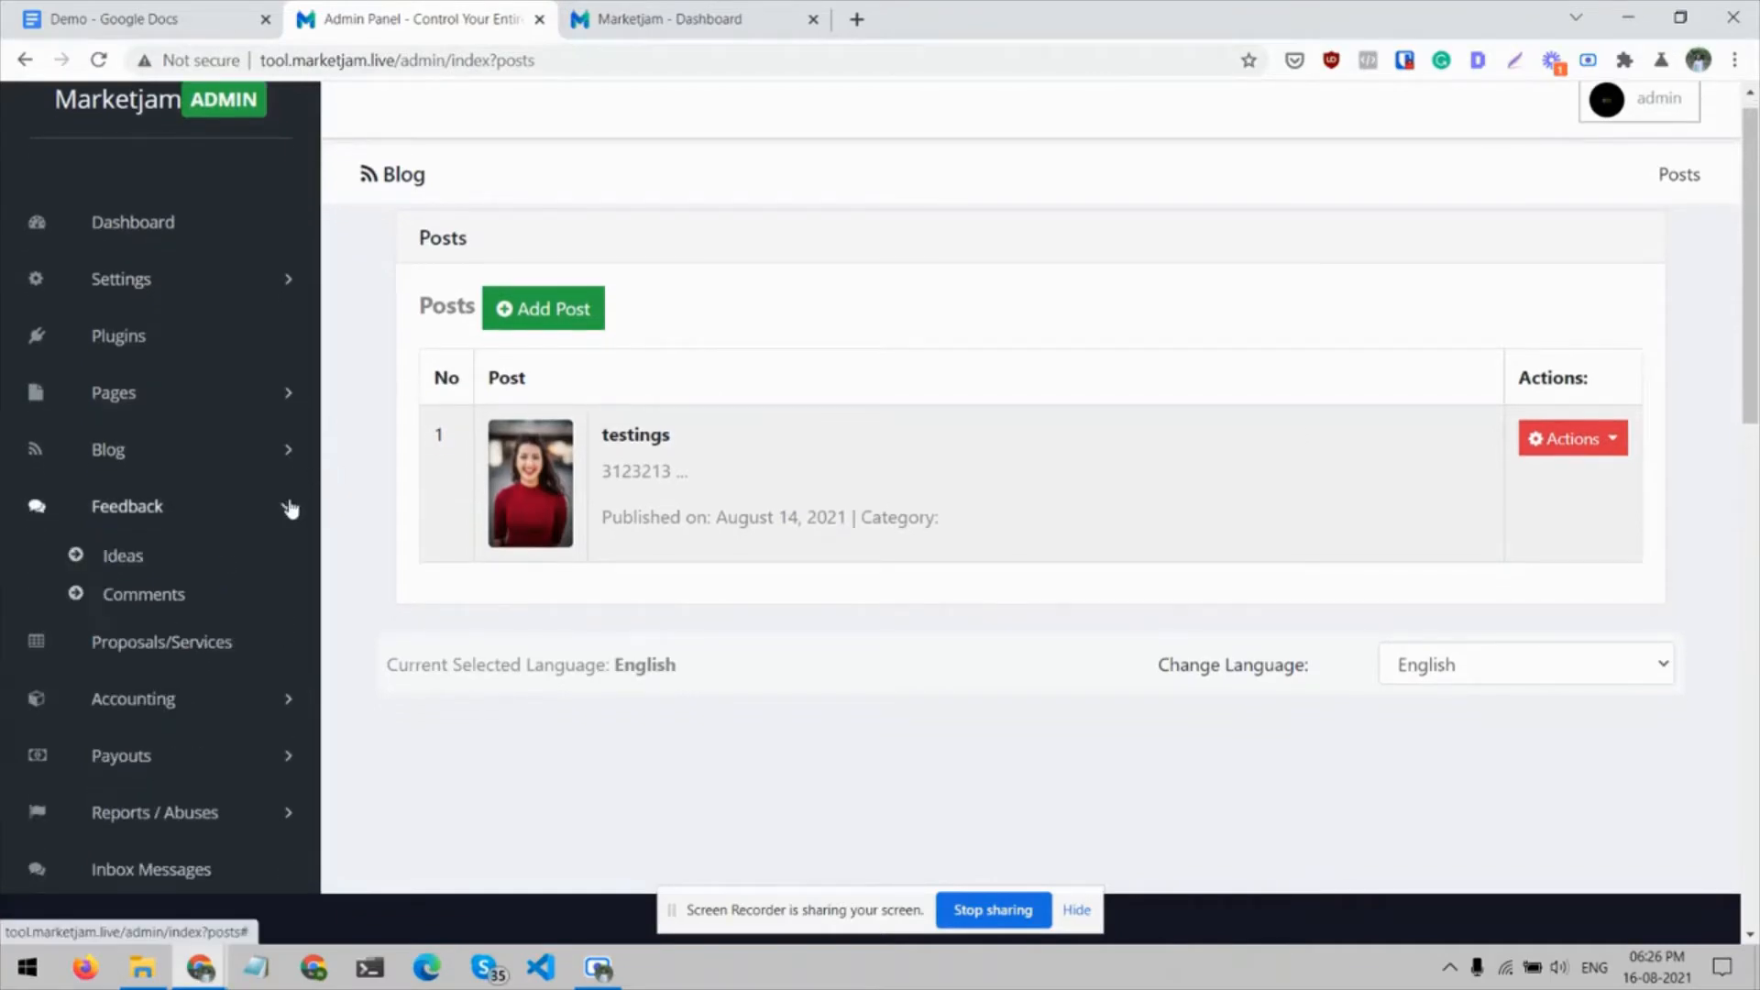
click(102, 557)
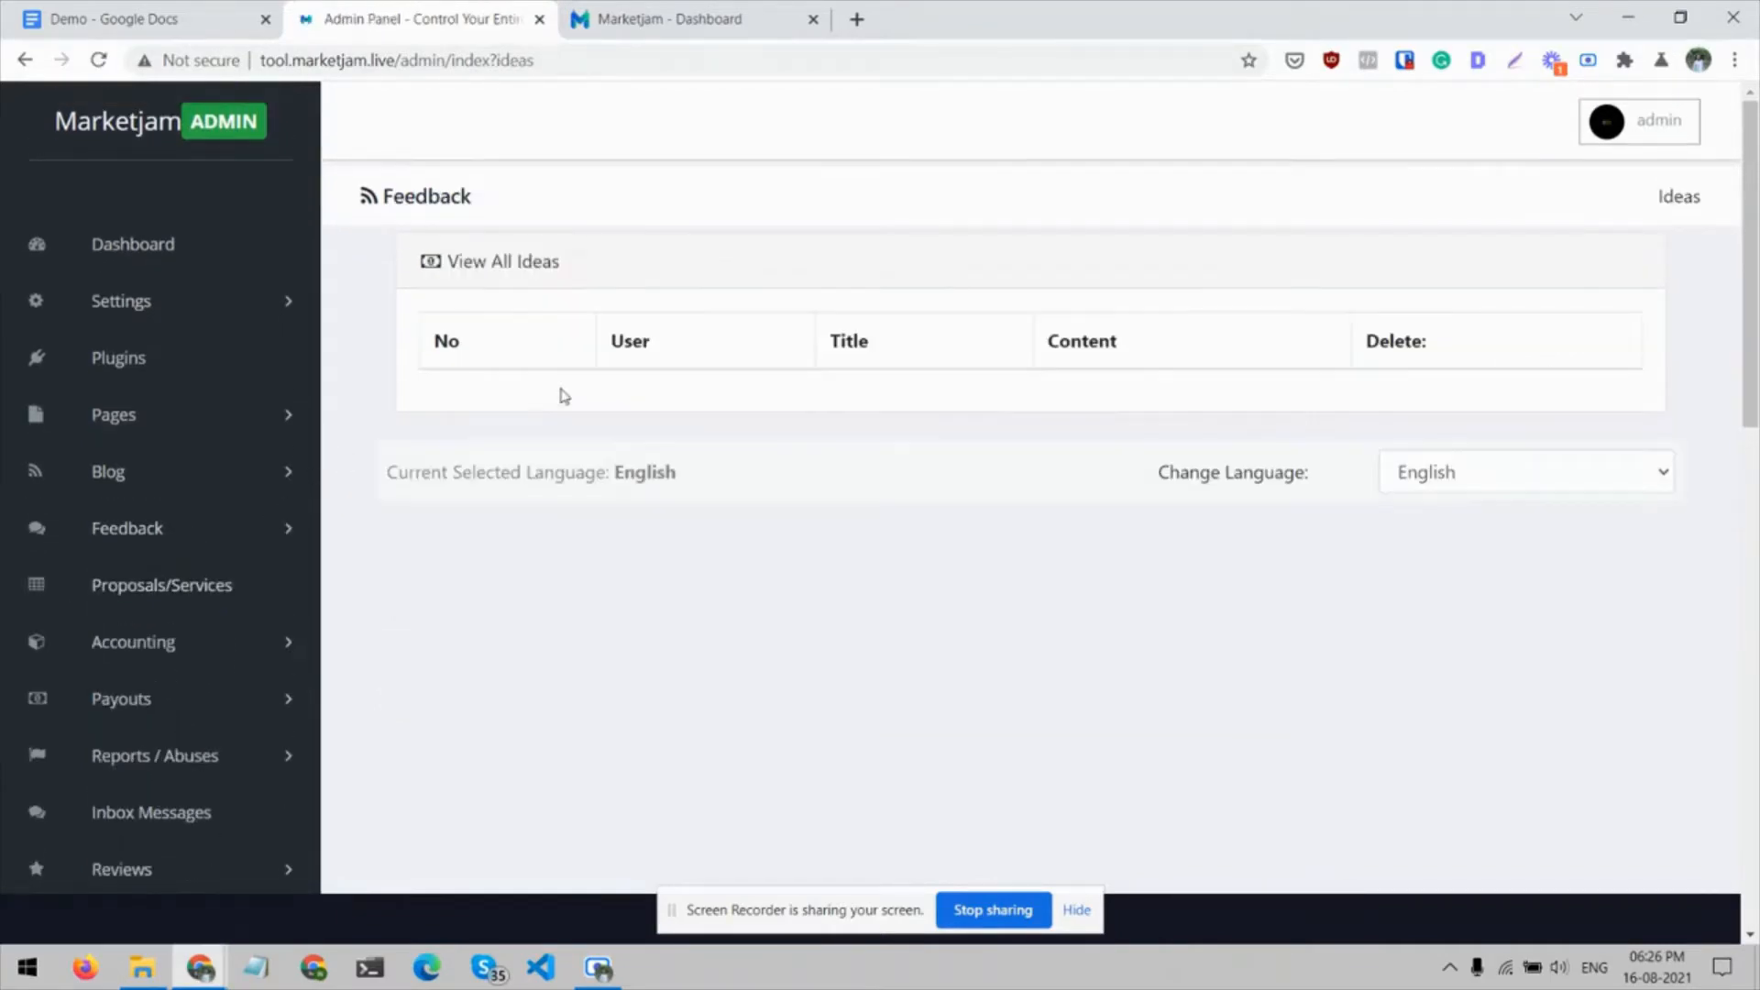
On the Marketjam user site, open the Feedback page, view the new idea form, and return to the user dashboard
click(681, 7)
scroll(380, 518, down, 3)
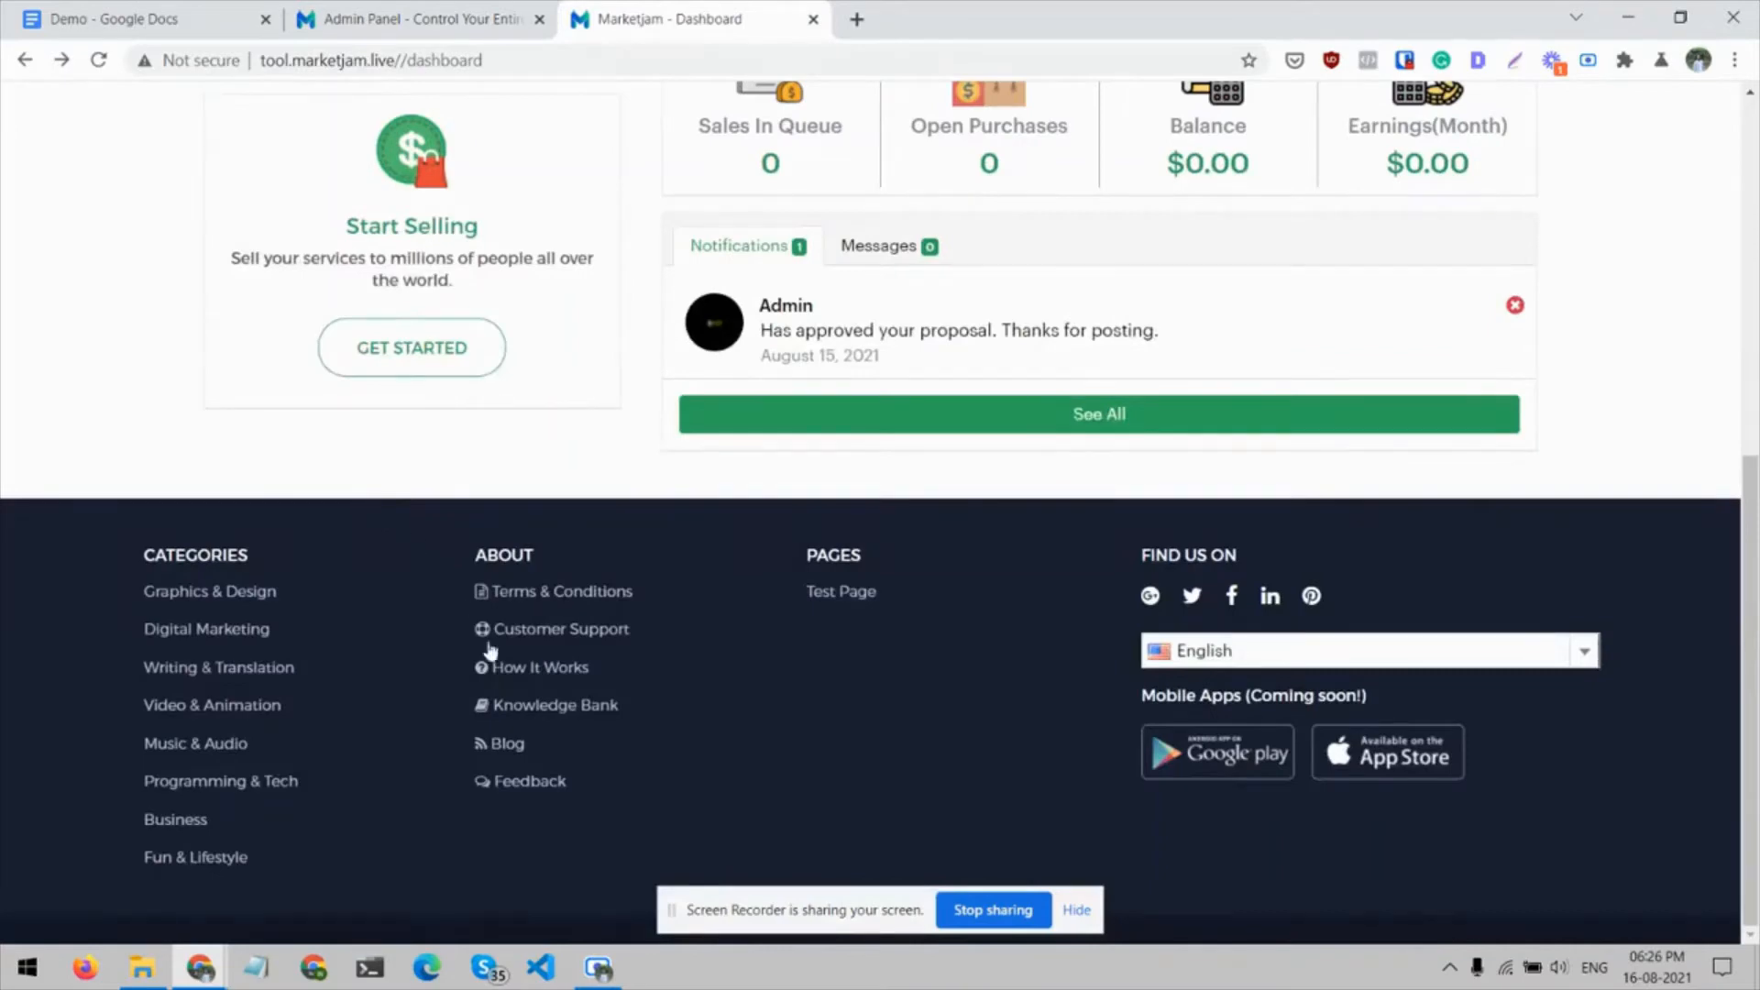
click(514, 782)
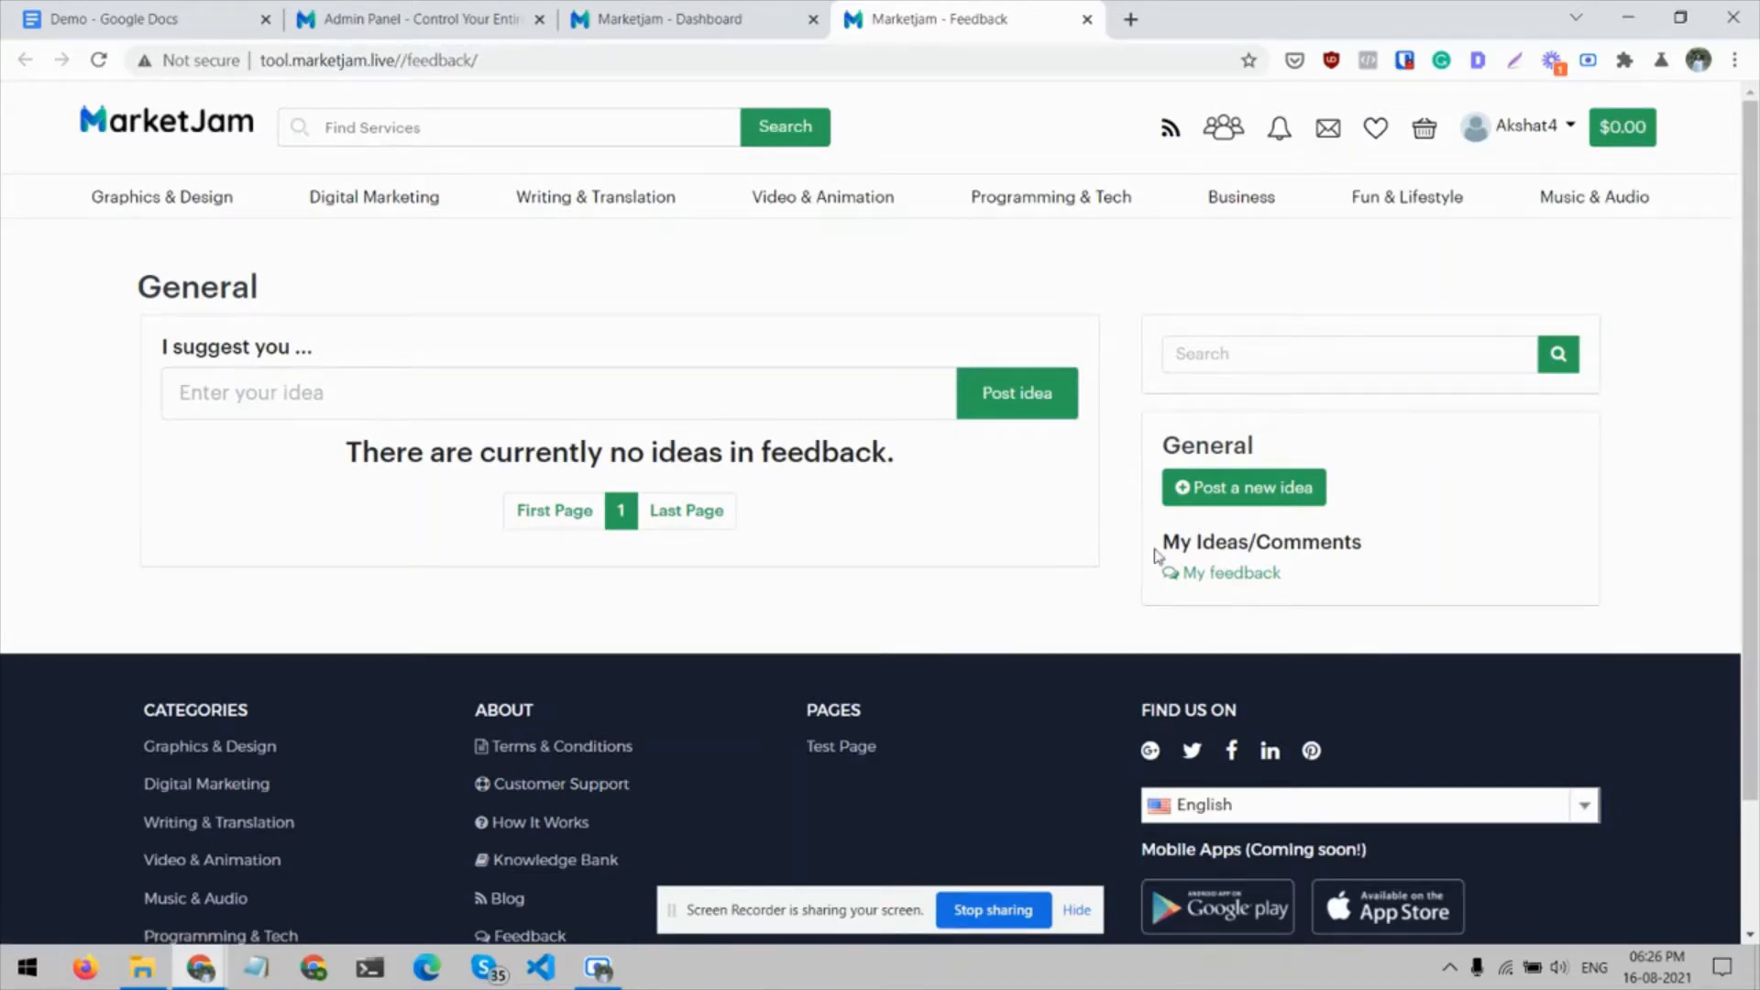
click(1223, 493)
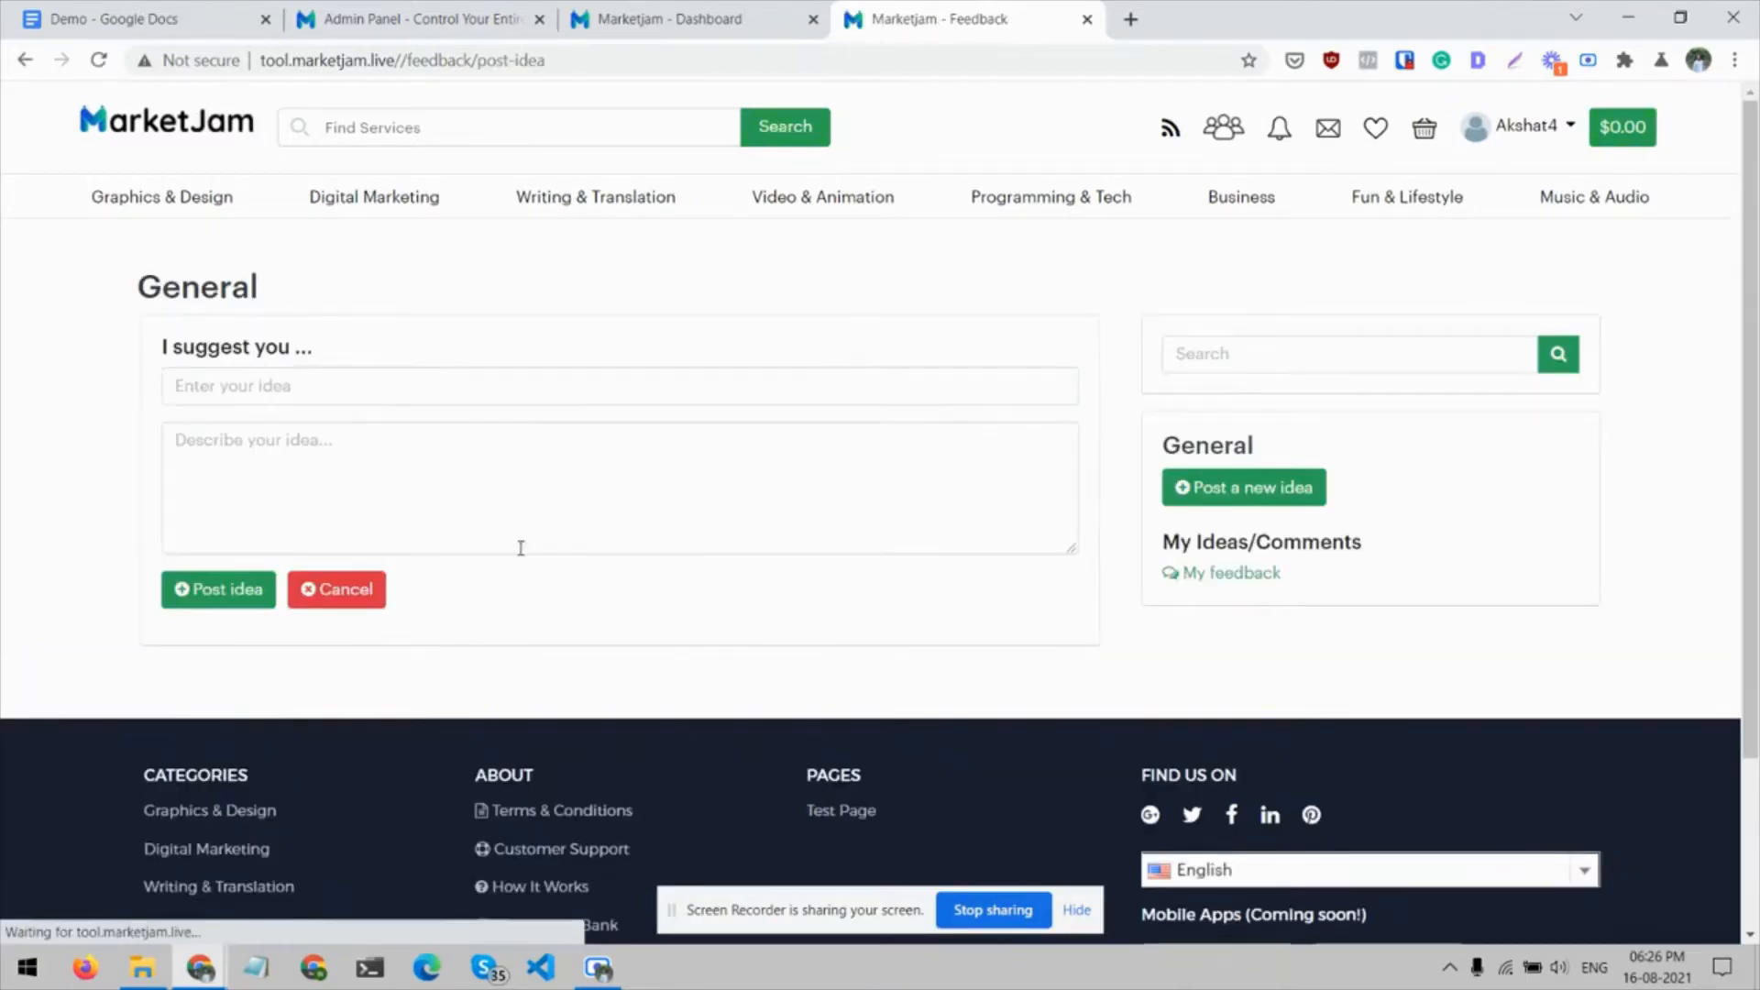
click(697, 18)
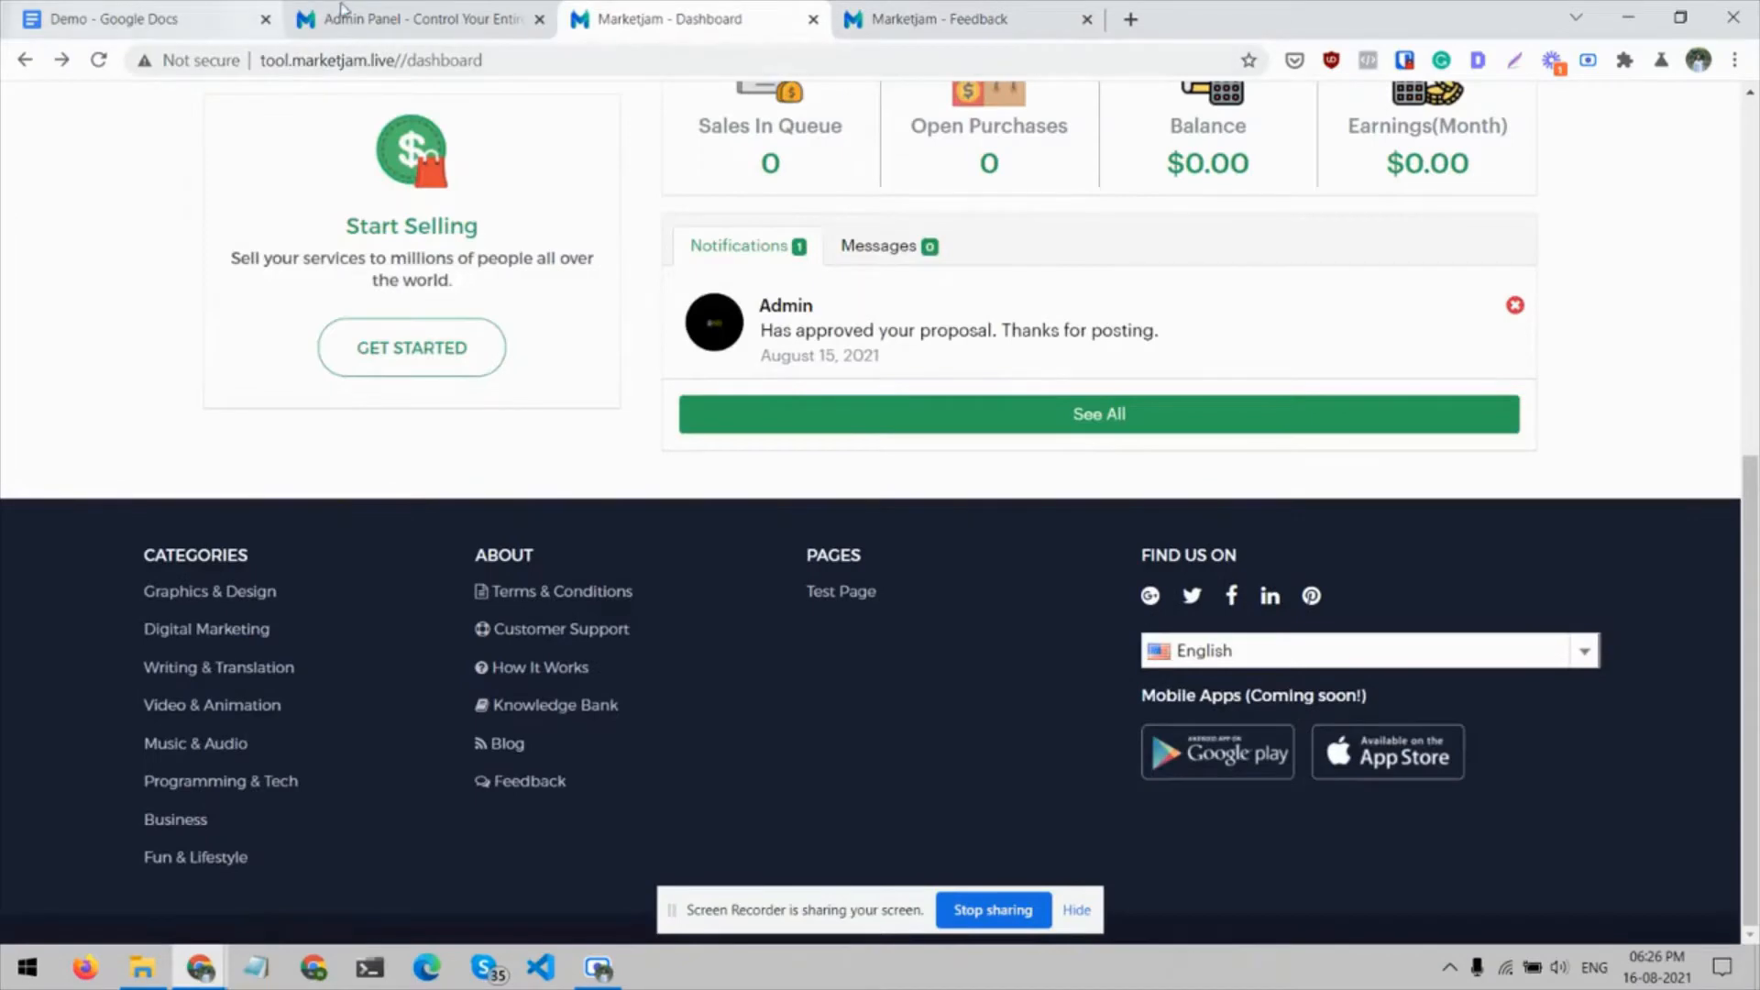
Return to the admin panel and open the Proposals/Services list
click(412, 19)
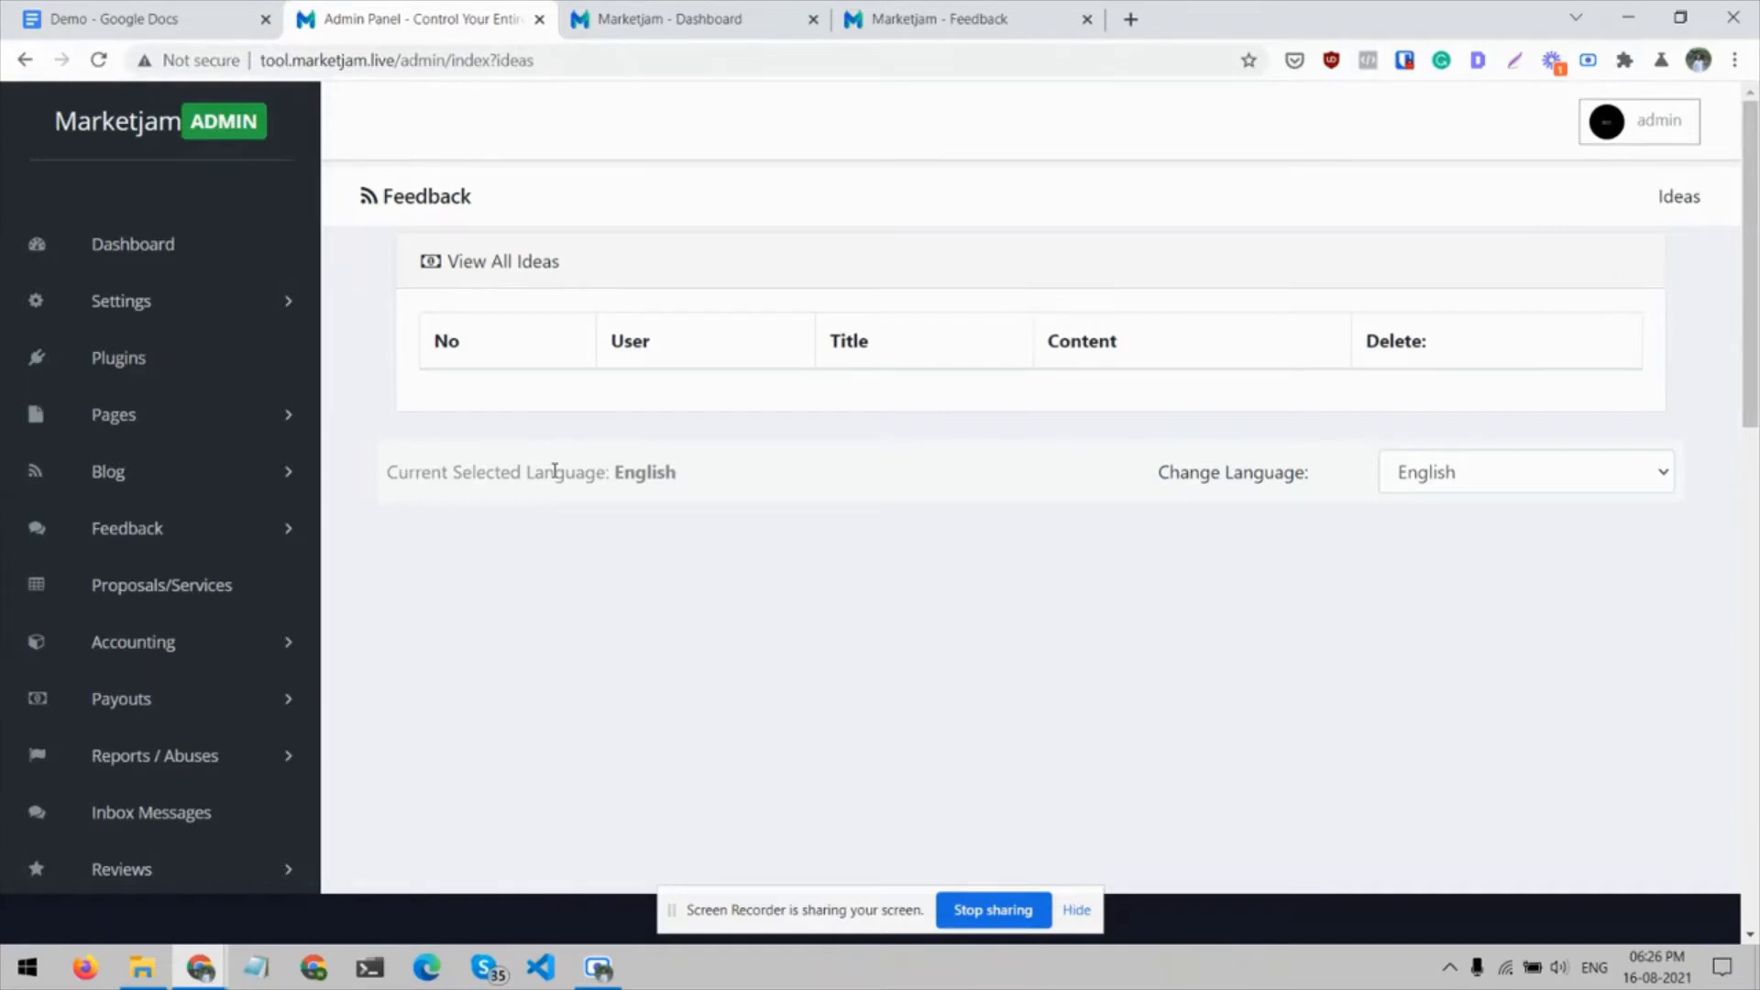
scroll(555, 471, down, 1)
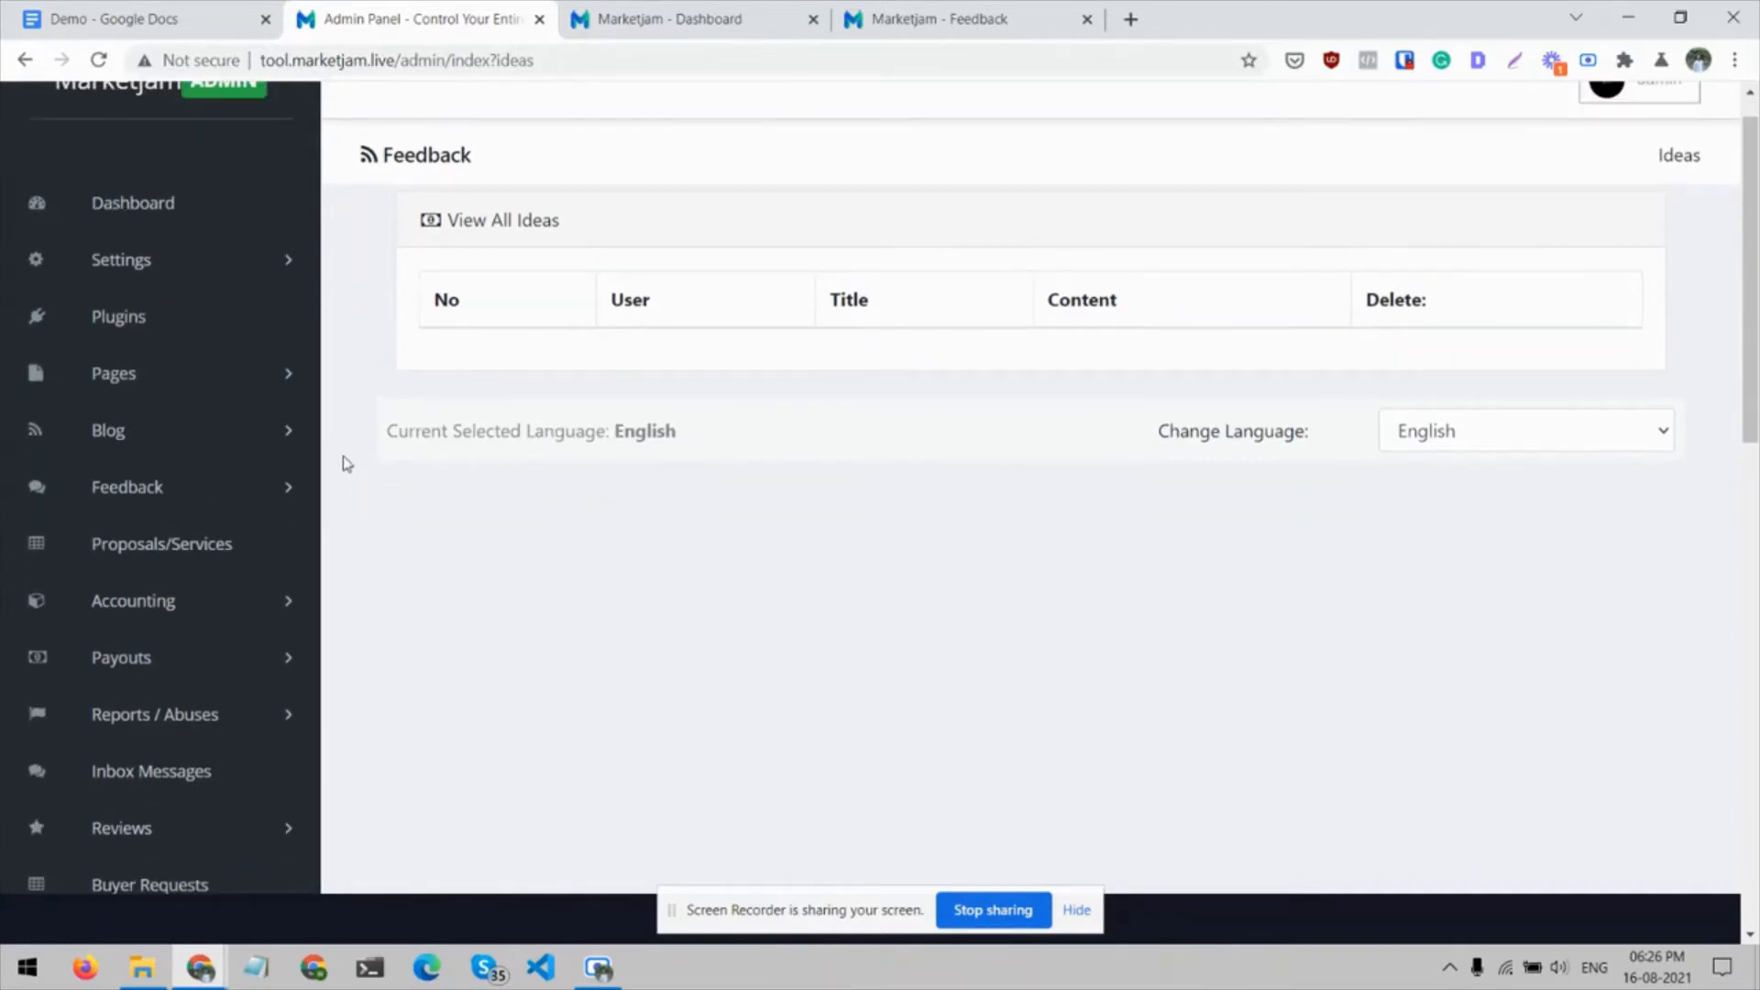
click(211, 546)
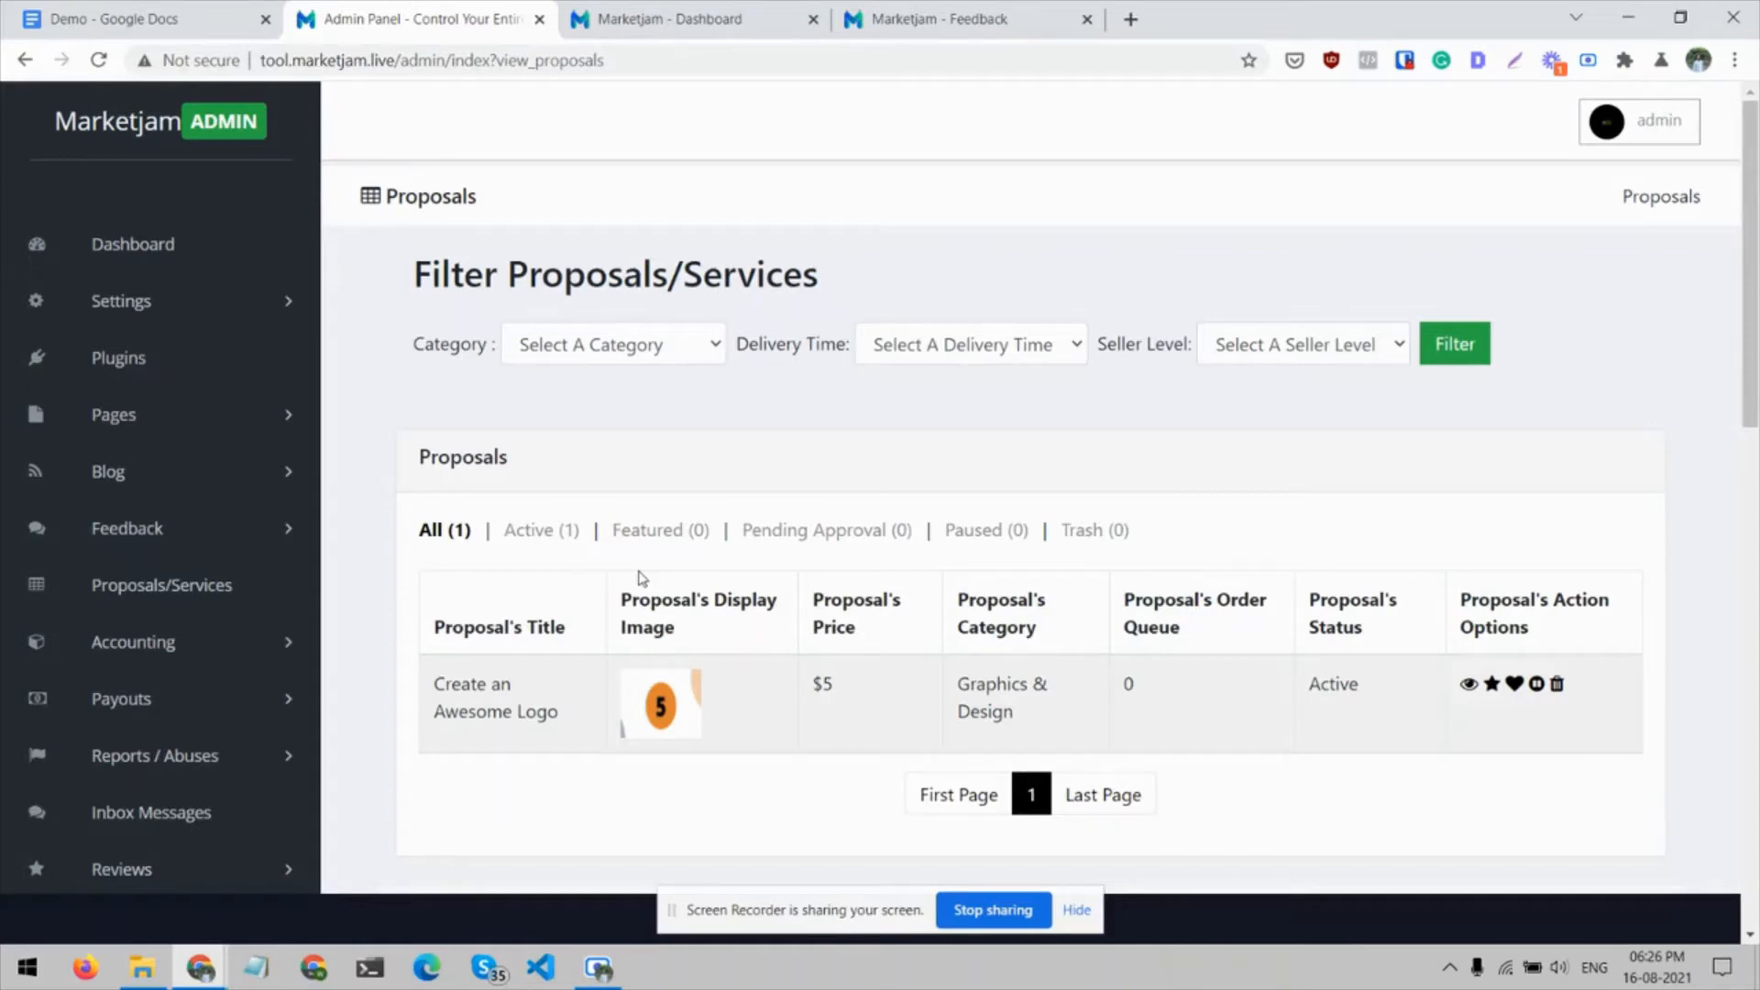
Open the Sales page under Accounting and review its date filter, sales table and totals
scroll(55, 422, down, 1)
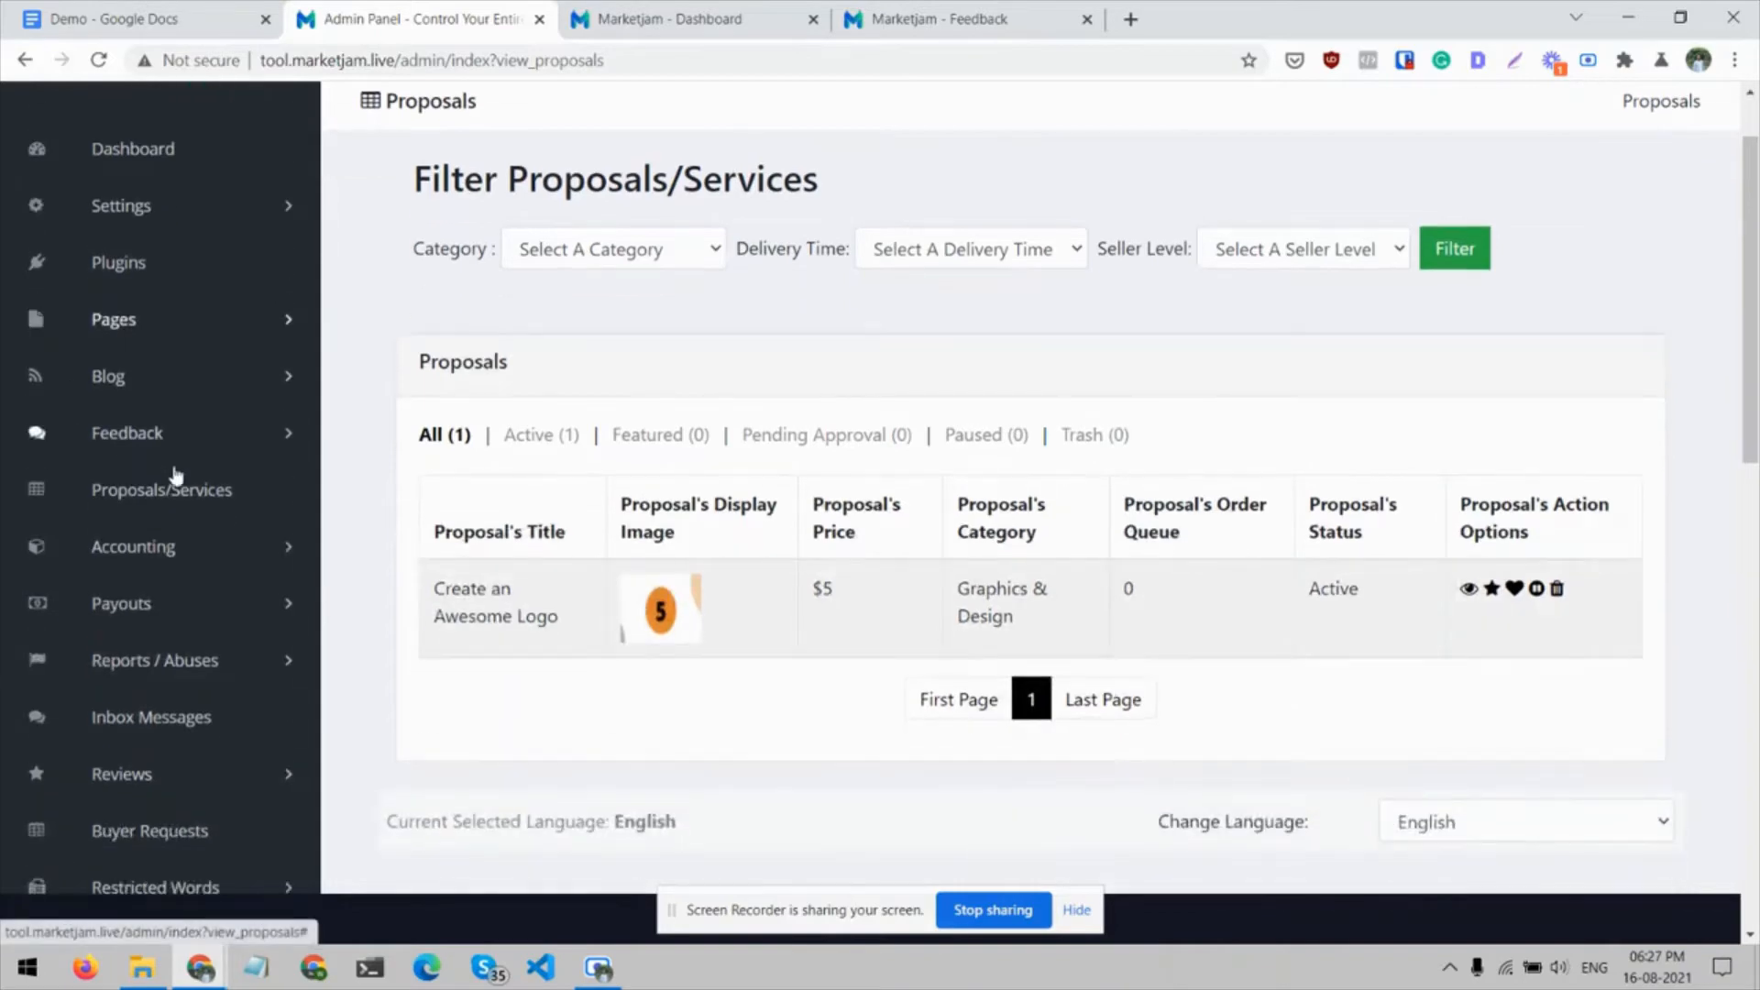
click(288, 555)
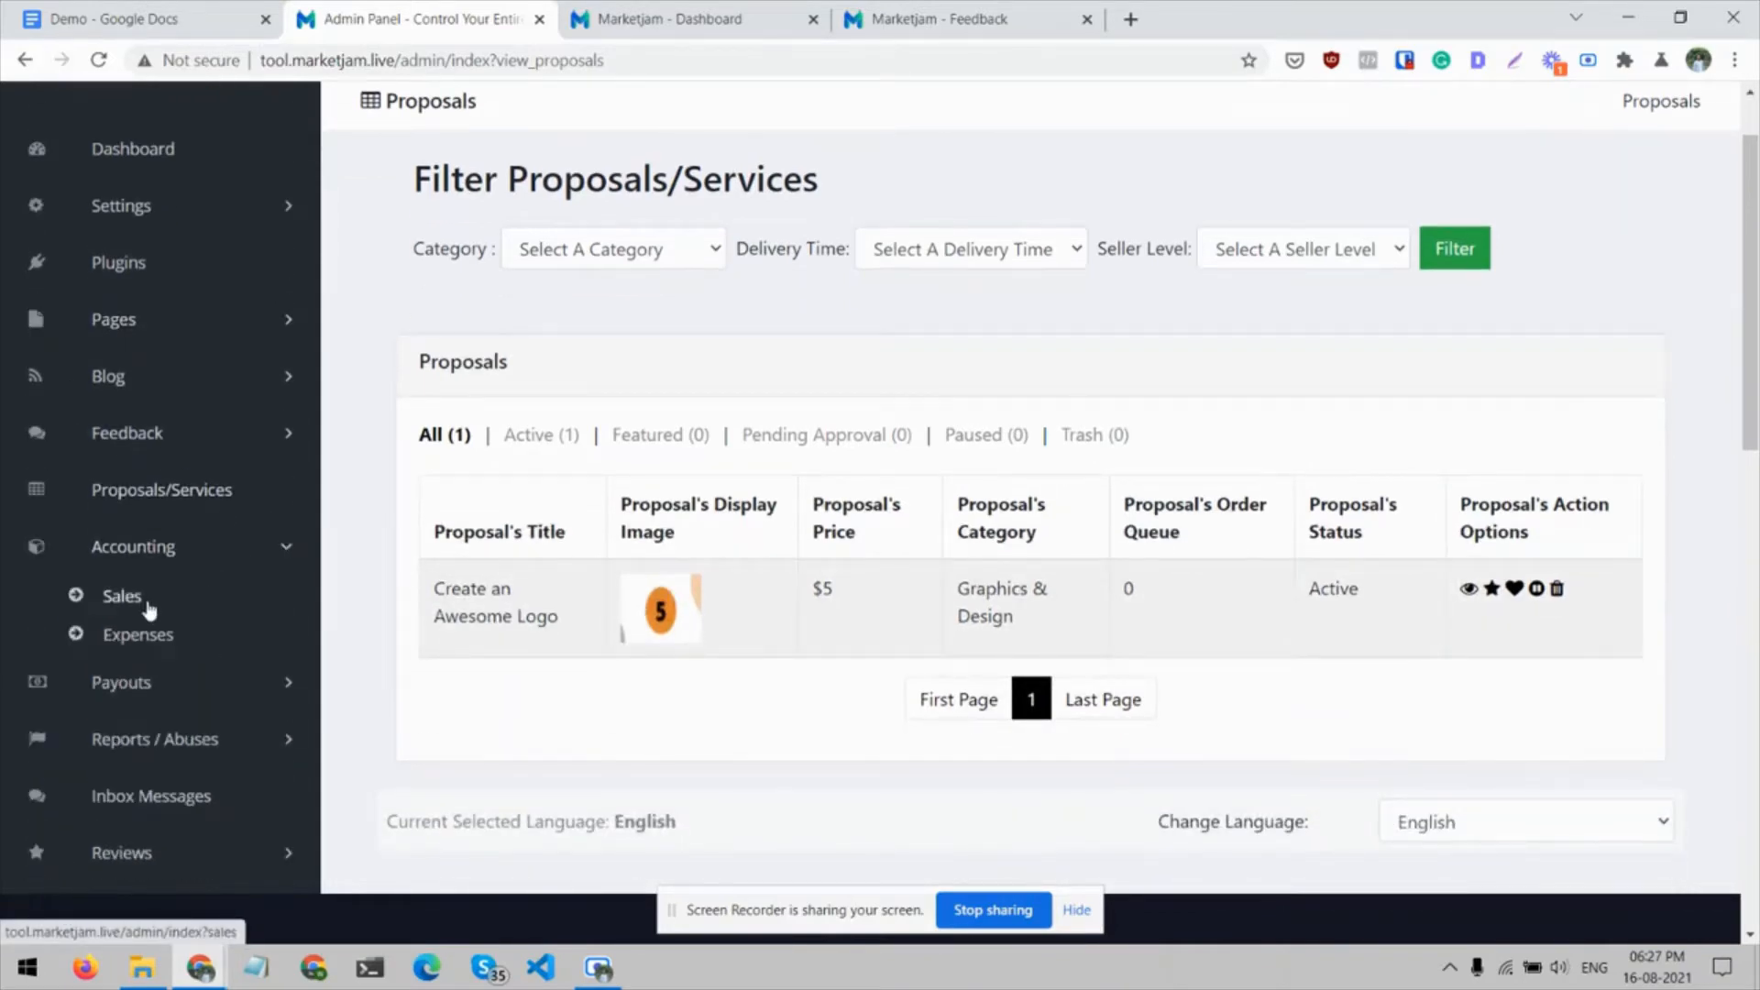
click(146, 600)
scroll(616, 516, down, 2)
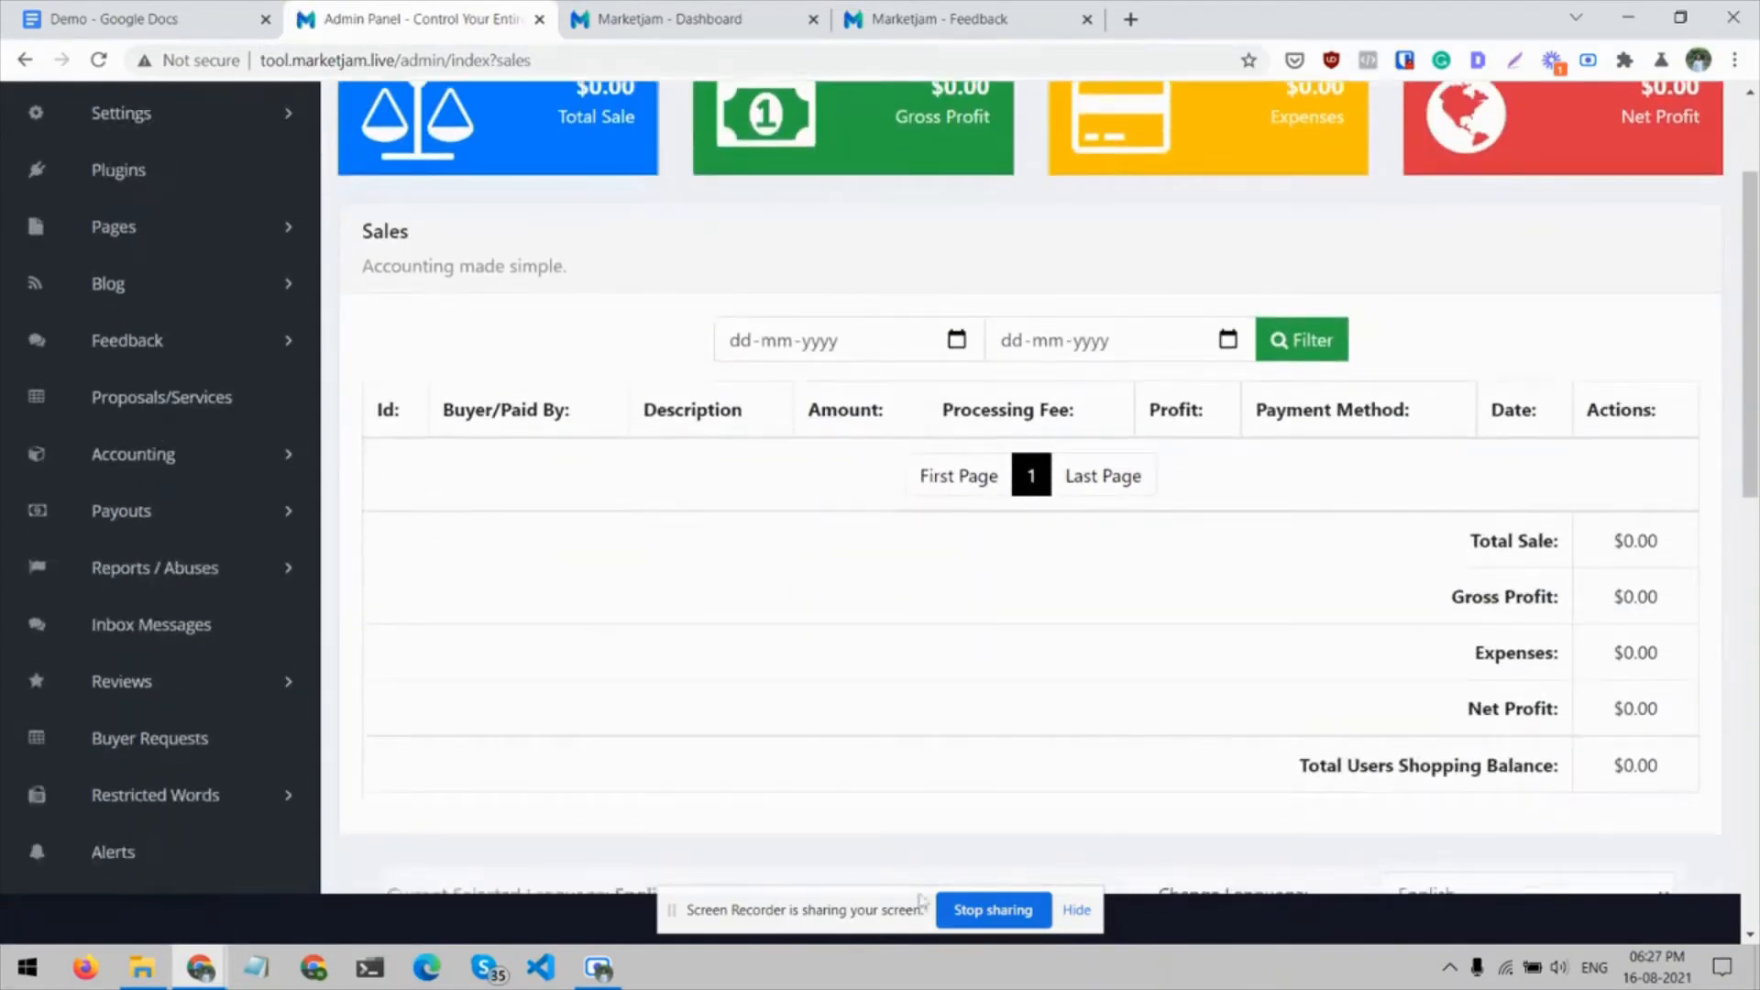
click(778, 339)
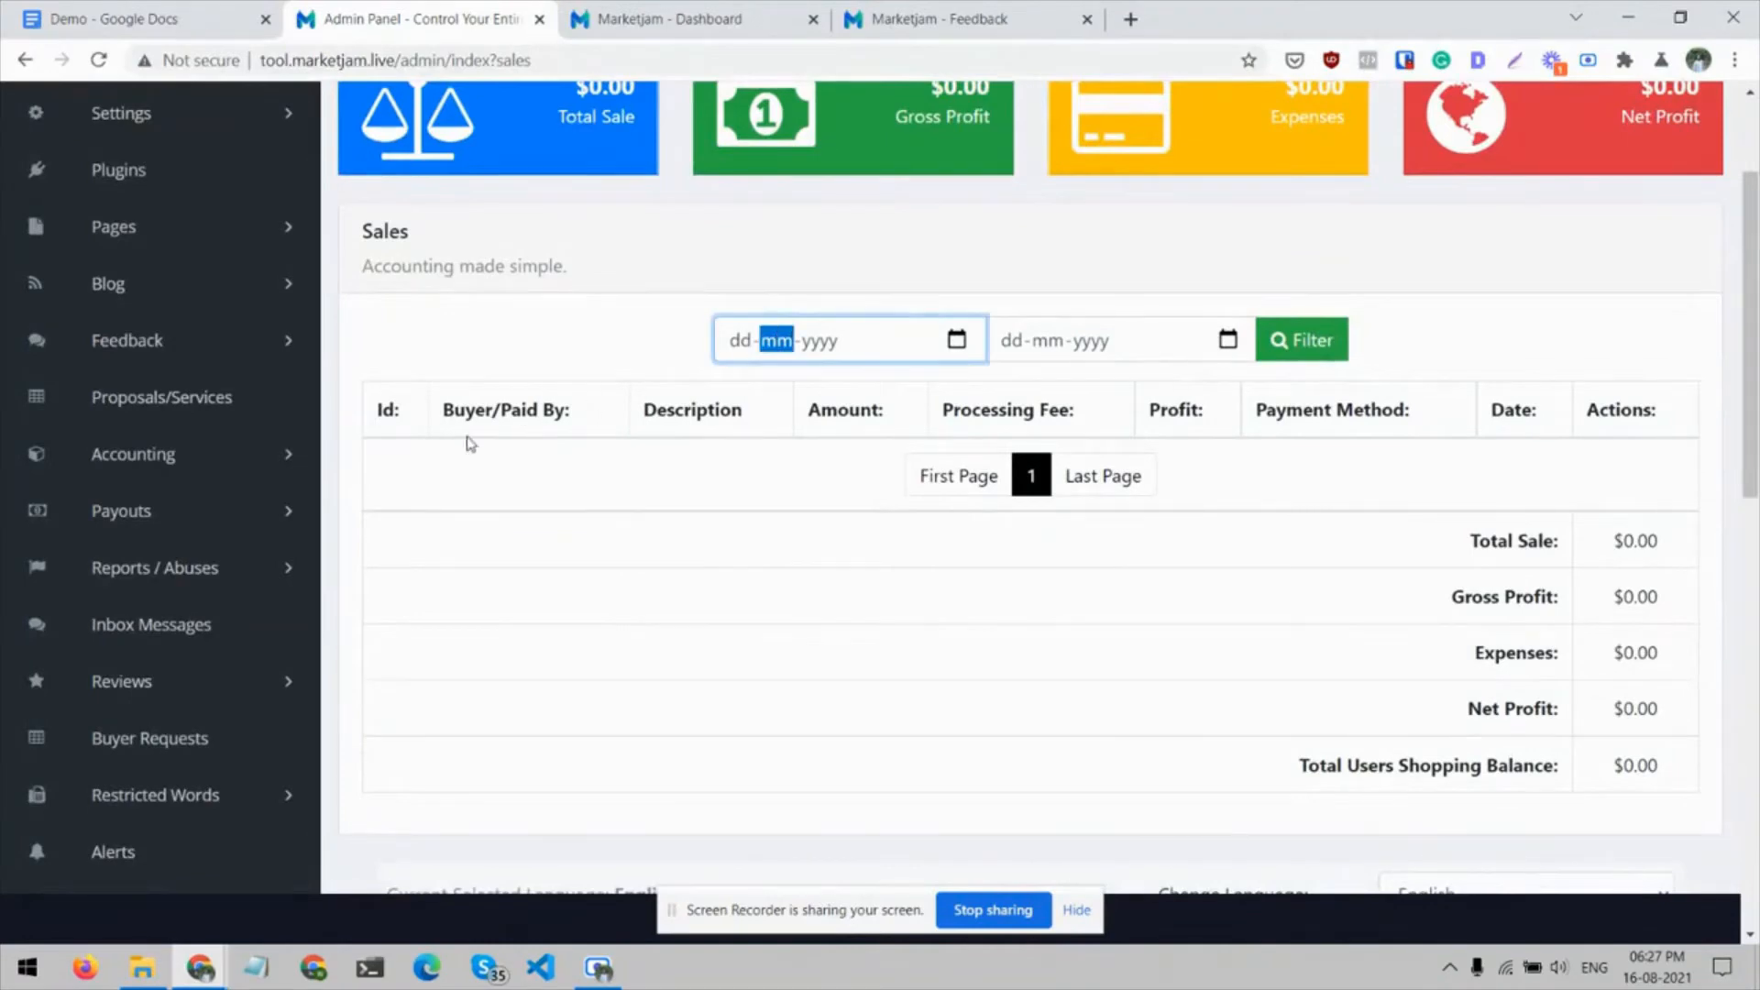
scroll(664, 418, up, 1)
scroll(662, 415, up, 1)
scroll(661, 412, down, 4)
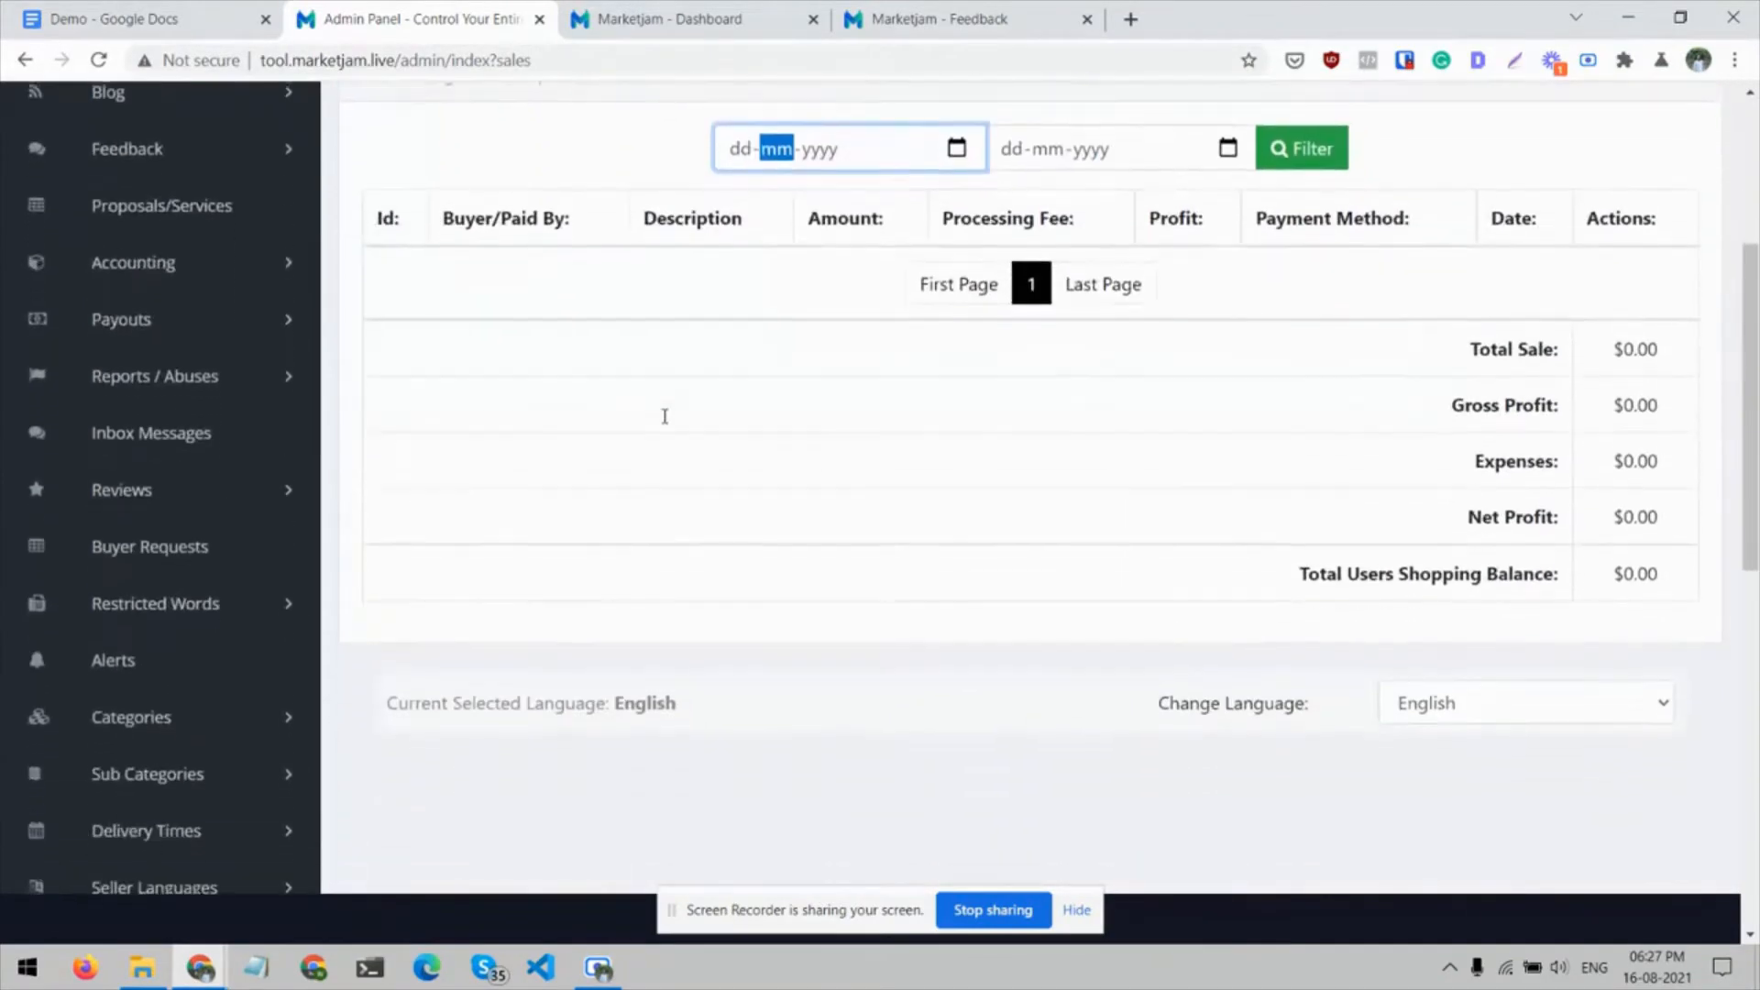
scroll(413, 371, up, 2)
Open the Expenses page under Accounting and view the Add Expense form and expense table
click(287, 429)
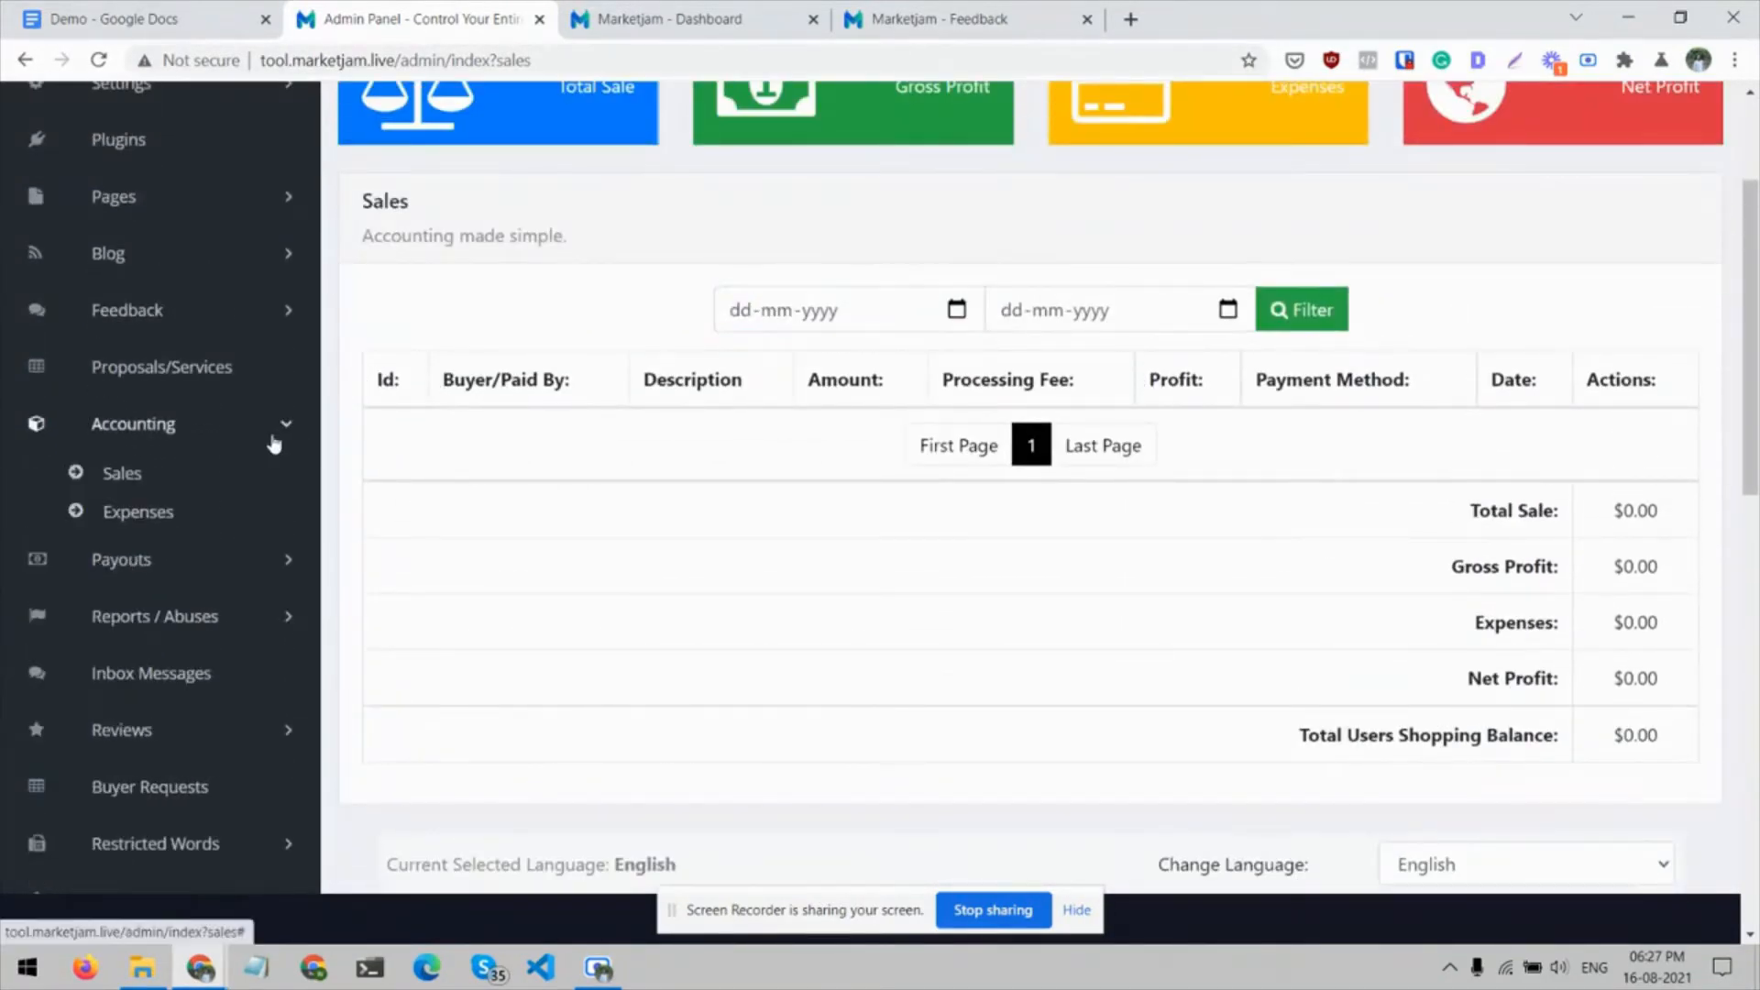
click(165, 513)
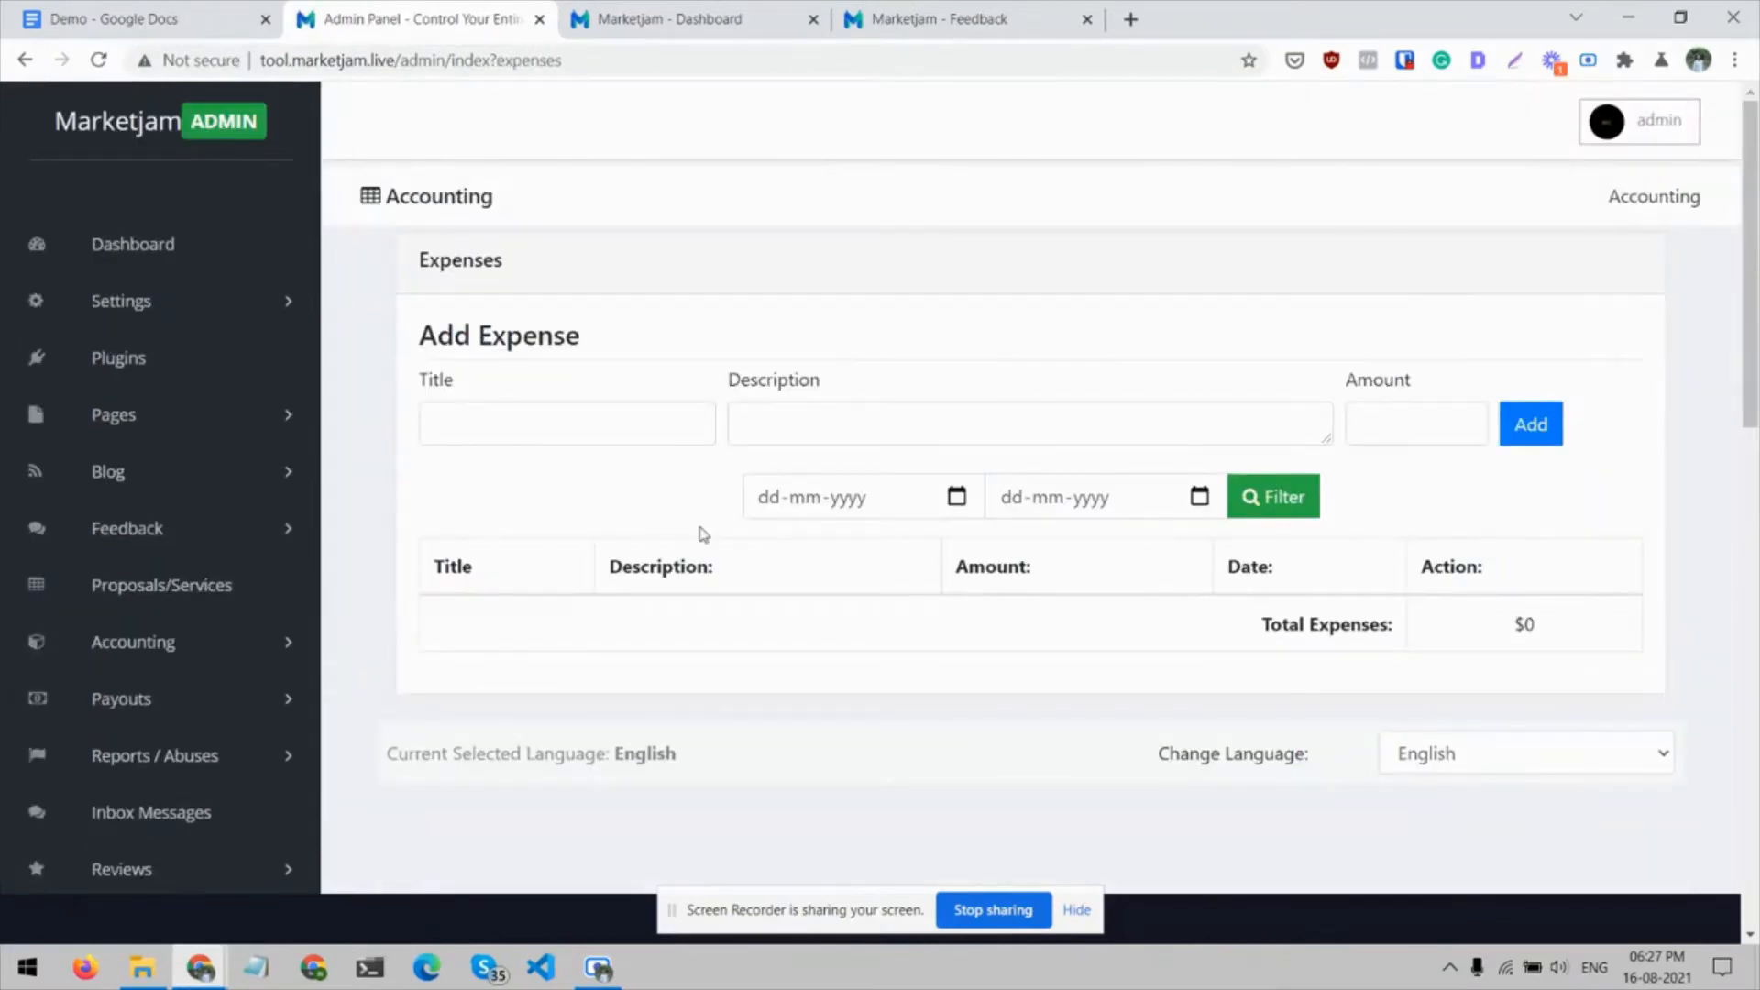
scroll(906, 681, down, 1)
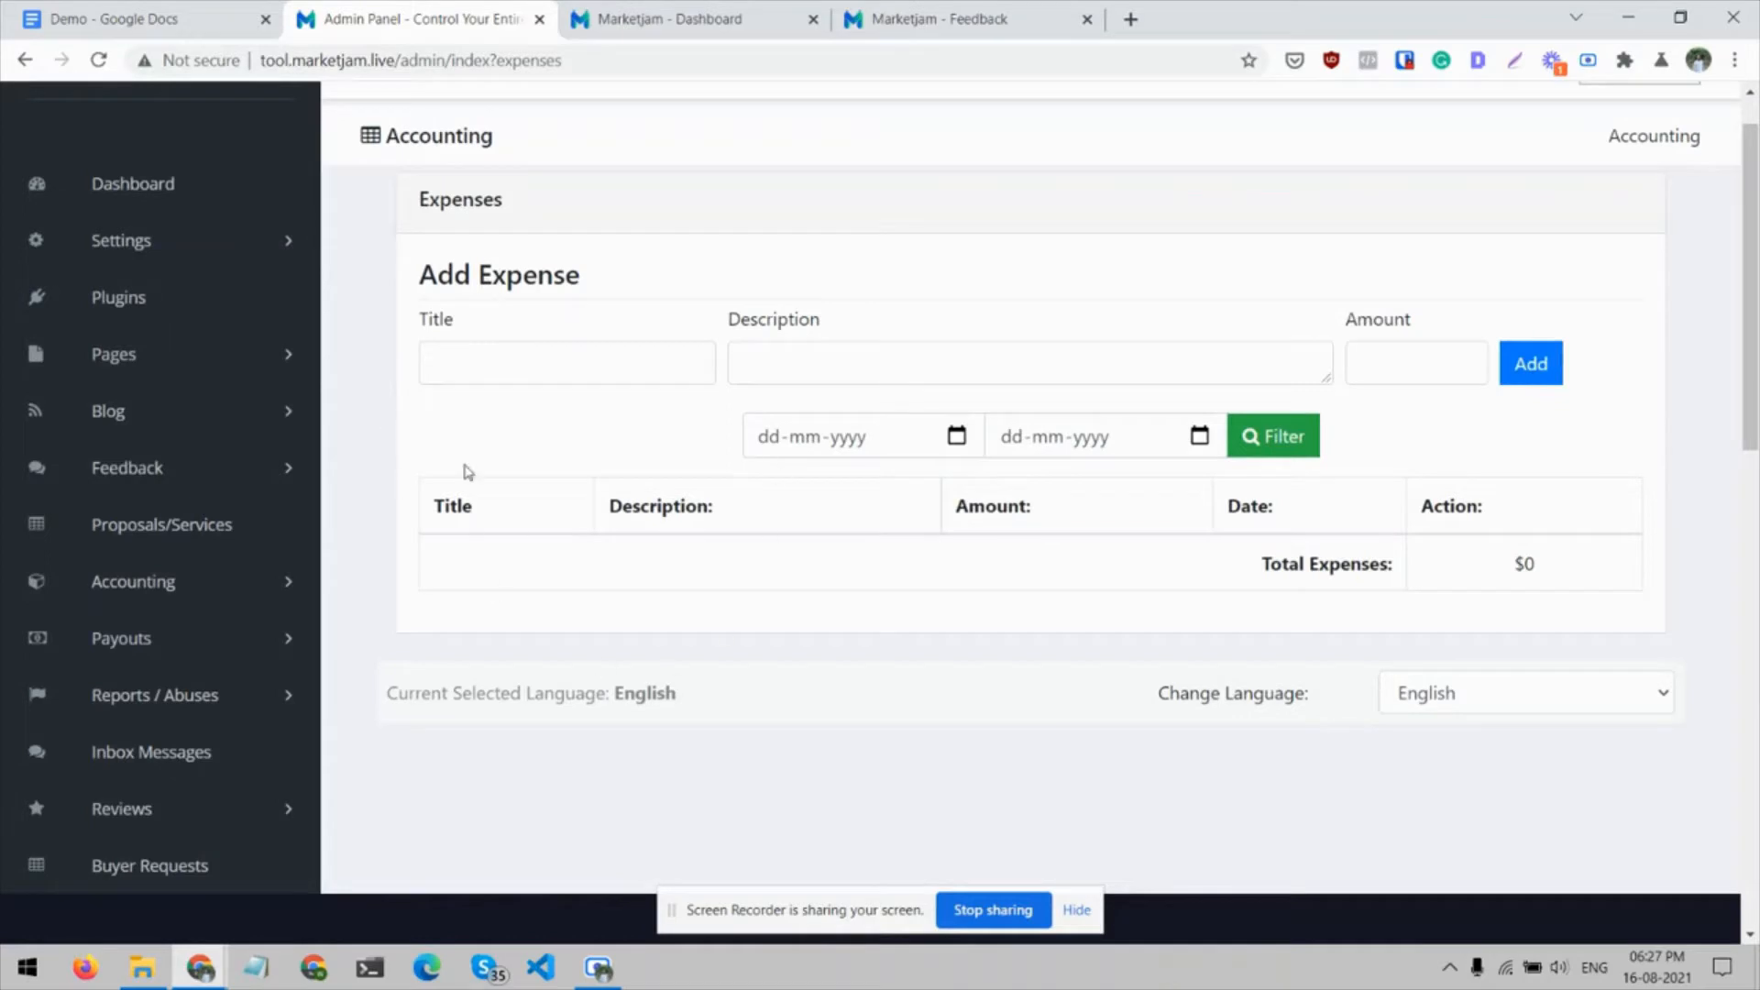
Open the list of pending payouts in the admin Payouts section
scroll(296, 589, down, 1)
click(283, 614)
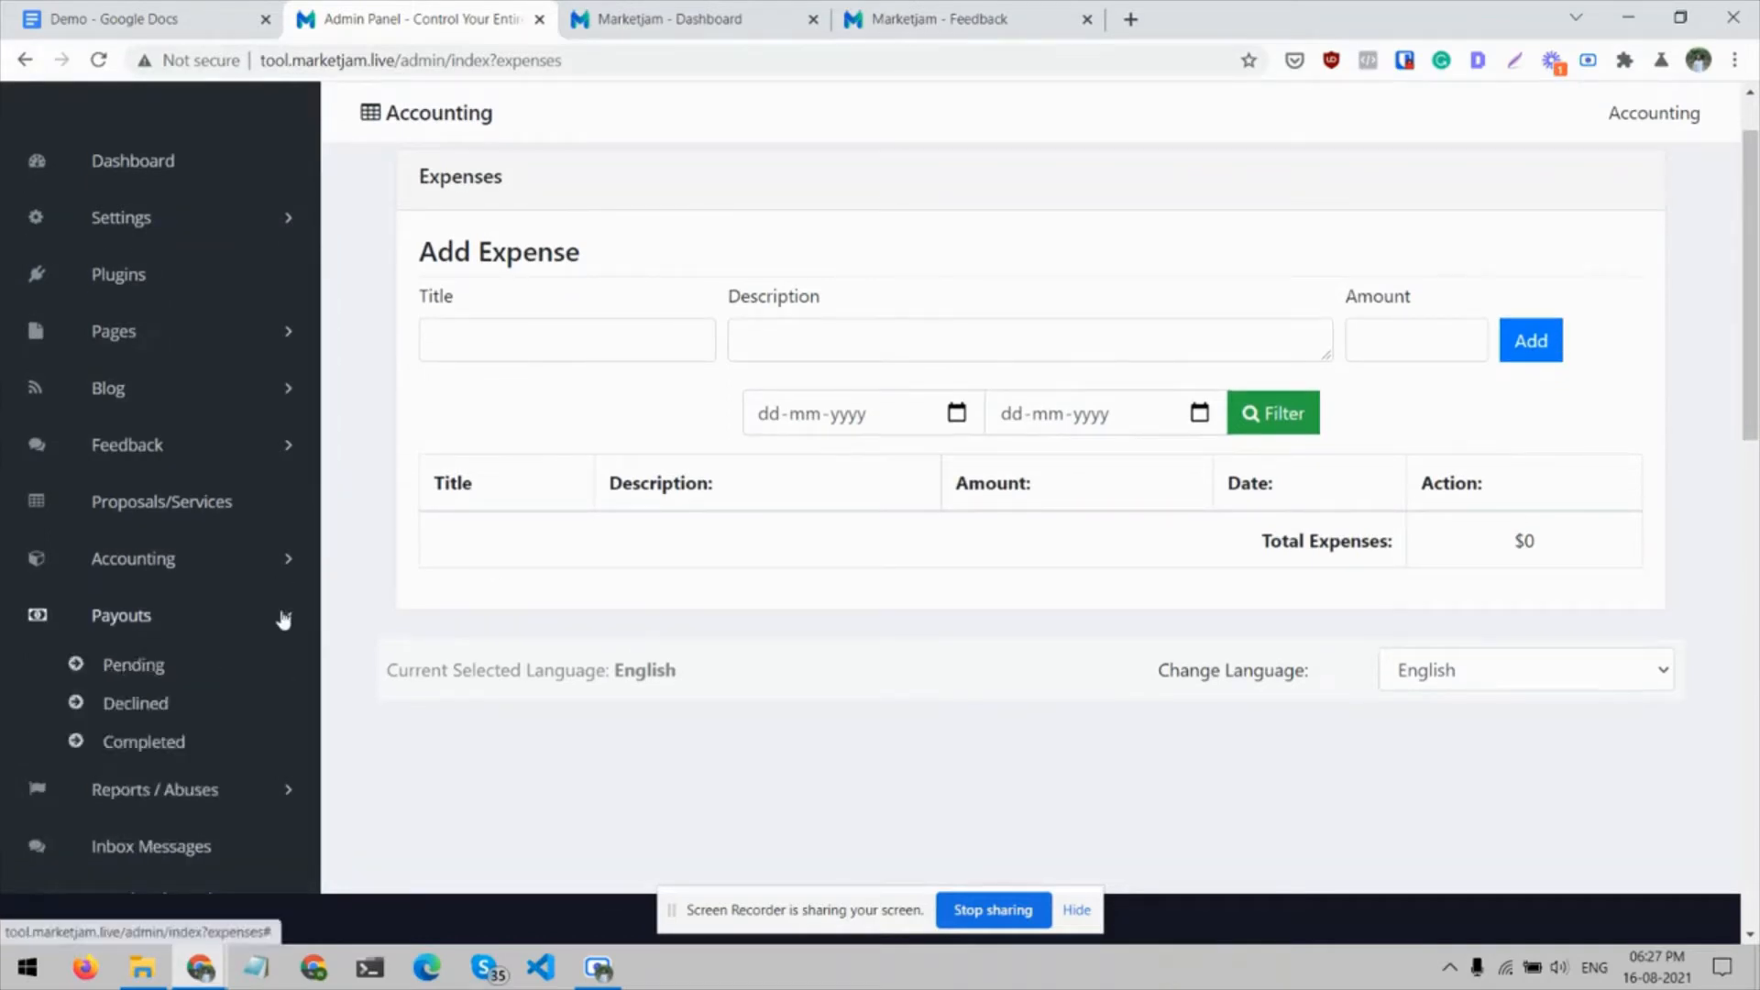
click(140, 680)
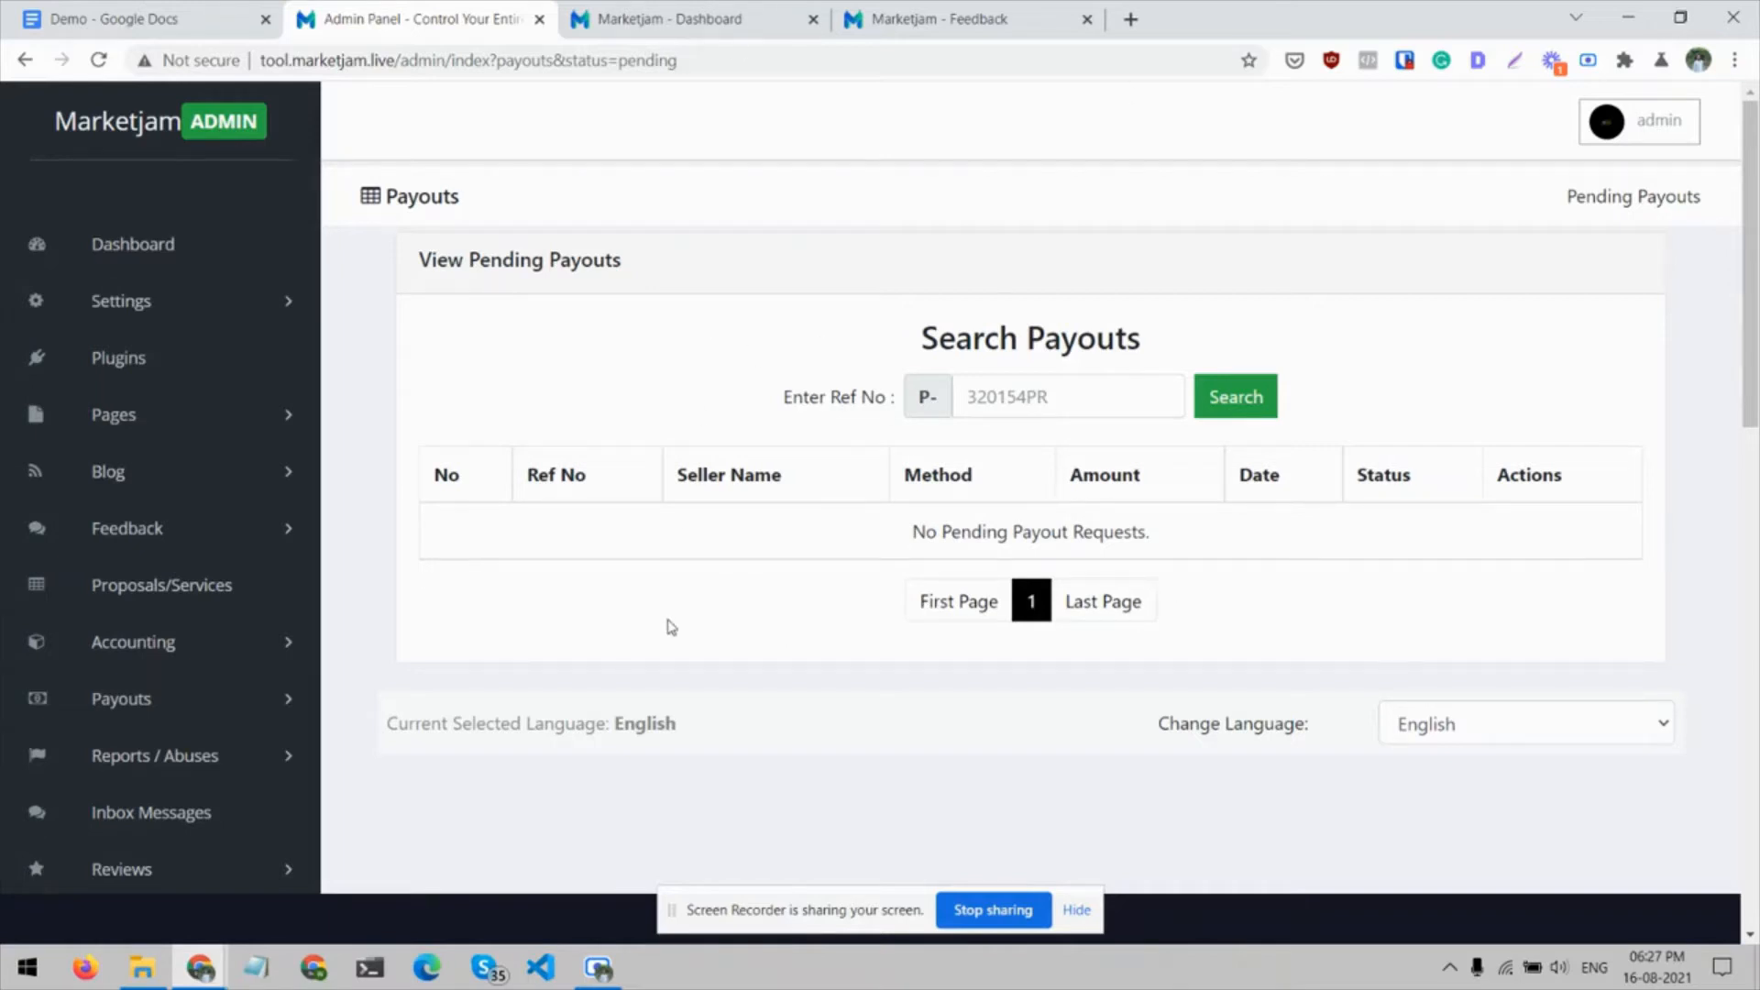
Open the Order Reports list in the Reports / Abuses section and look over it
scroll(637, 618, down, 1)
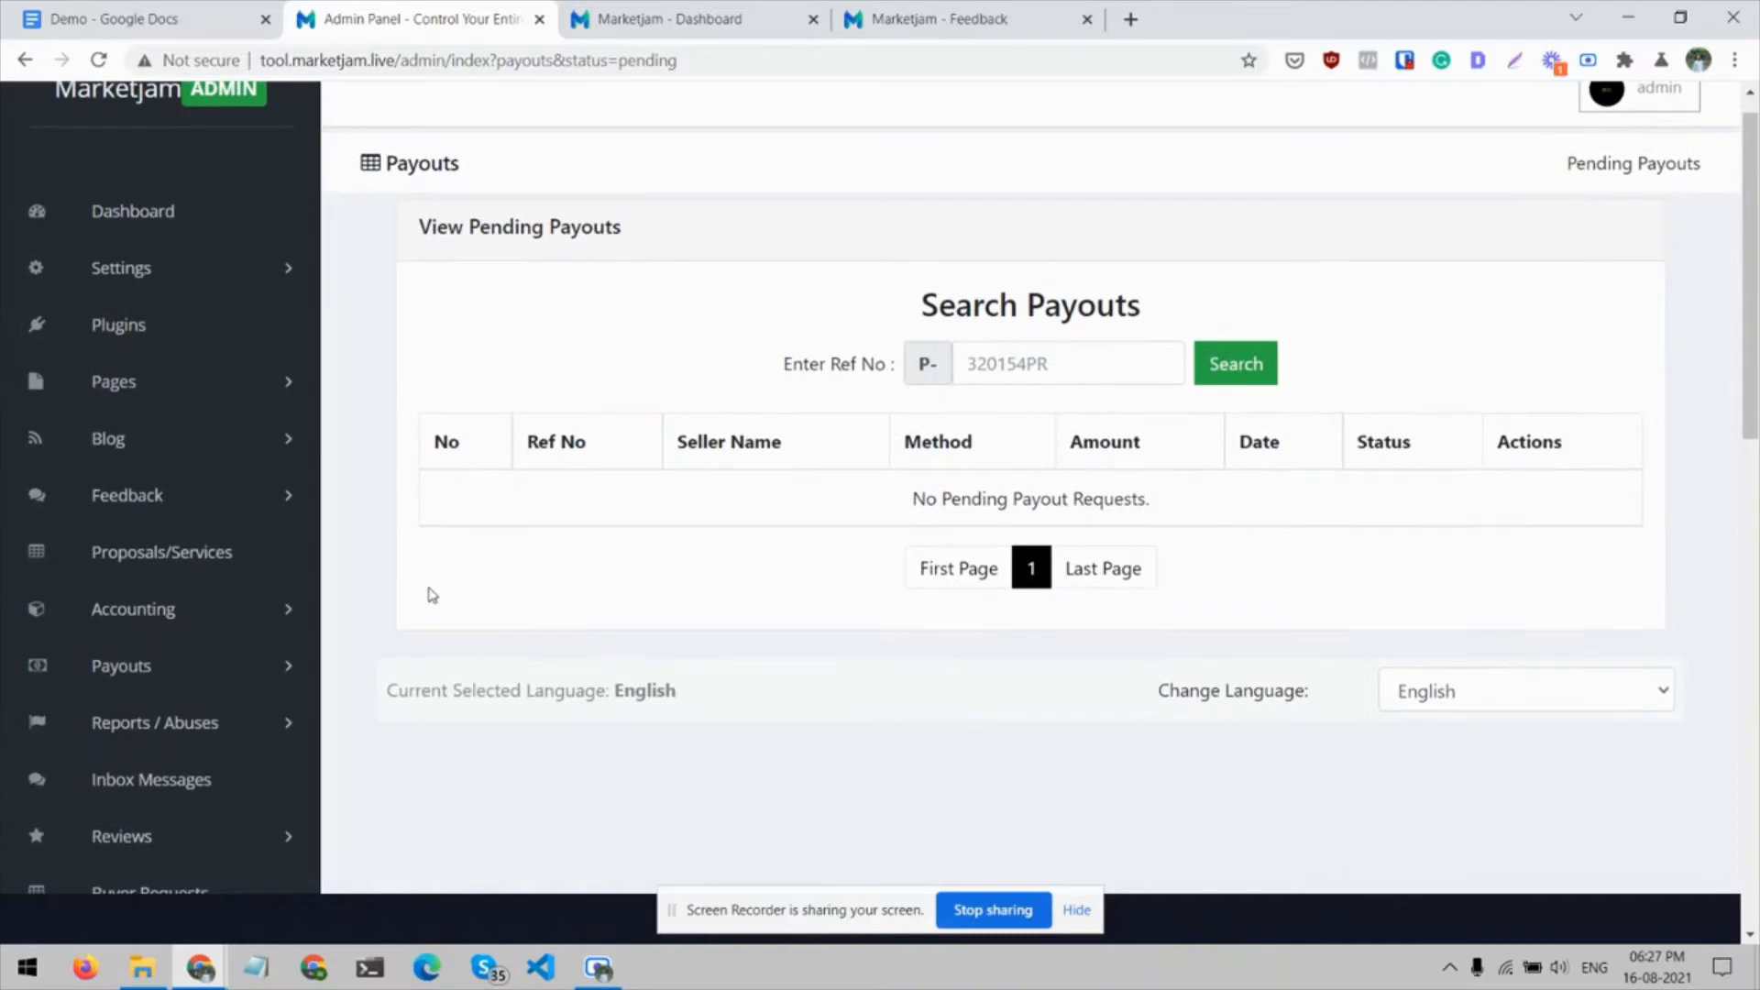
scroll(432, 595, down, 1)
click(268, 616)
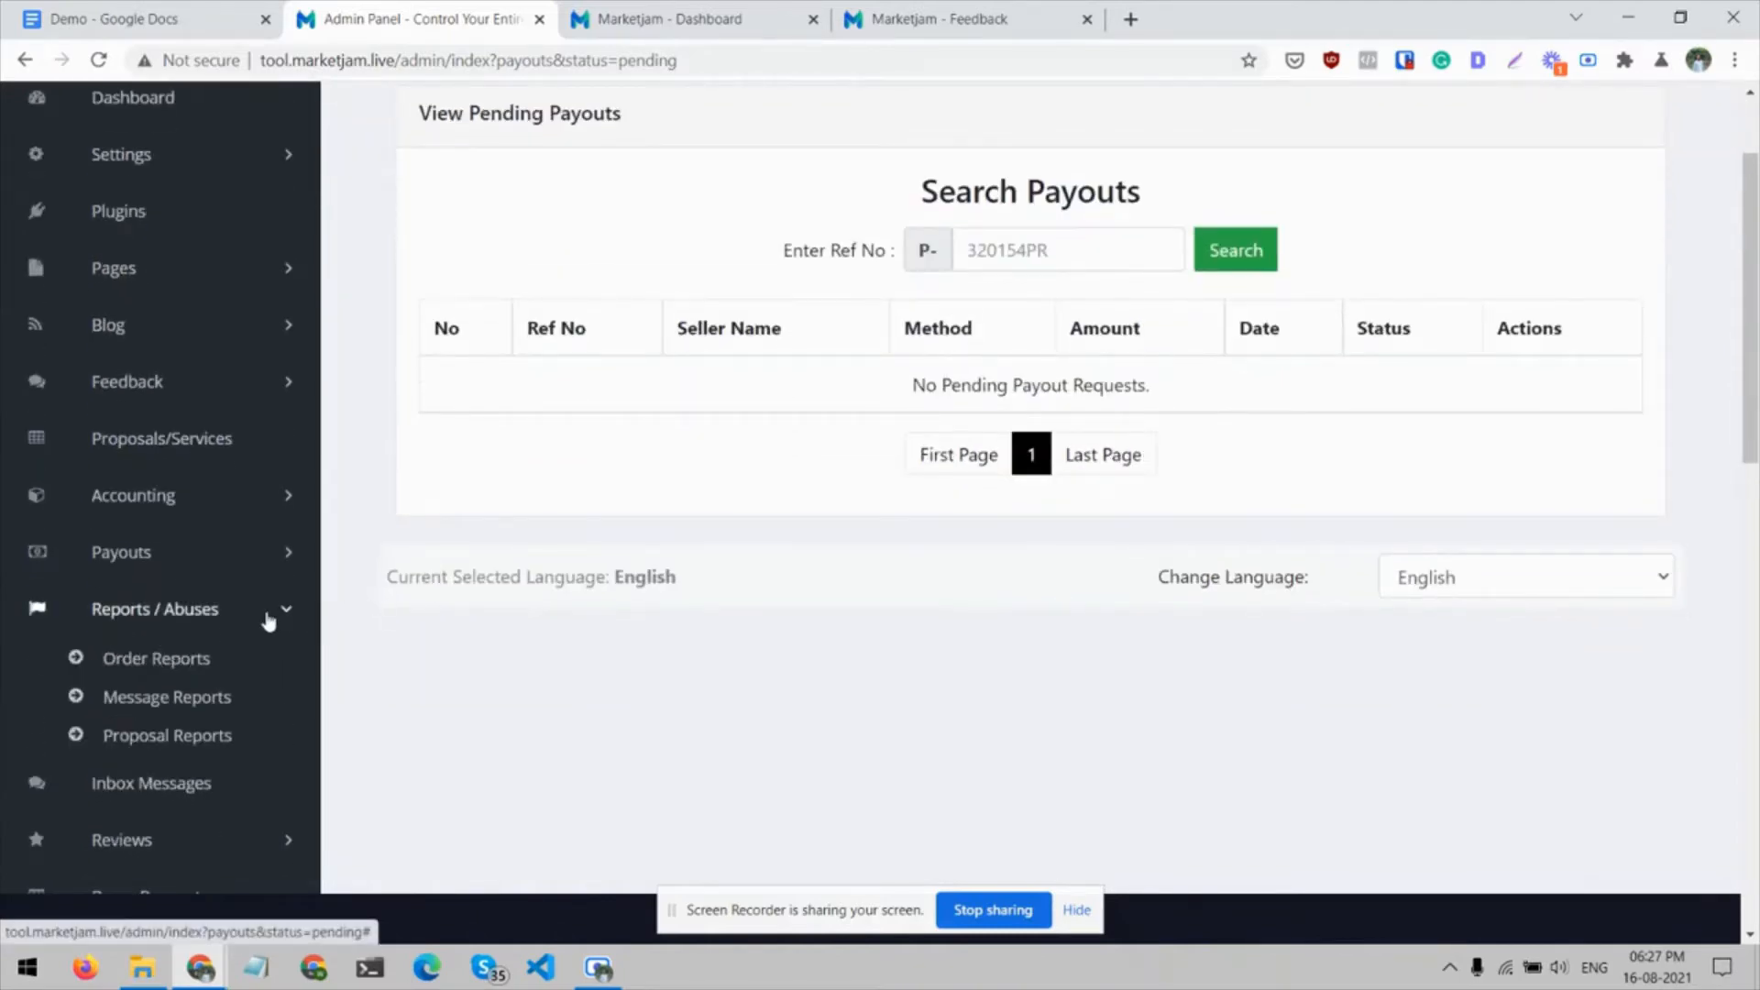
click(200, 660)
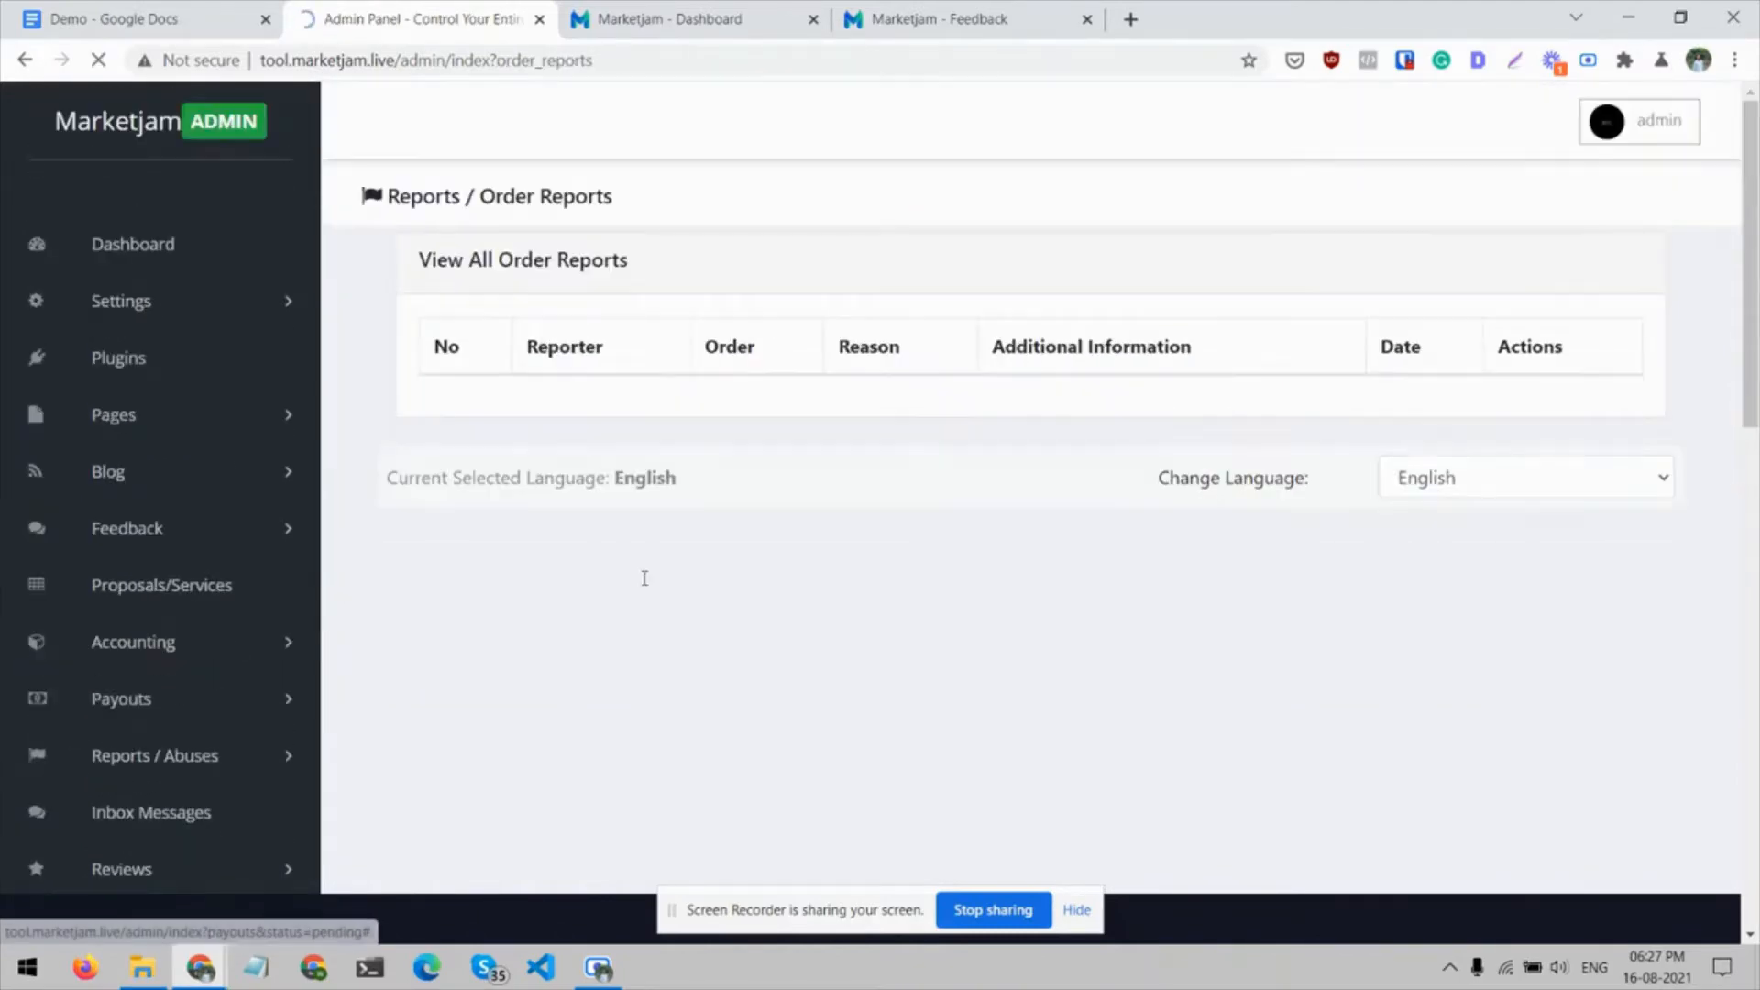
scroll(645, 578, down, 2)
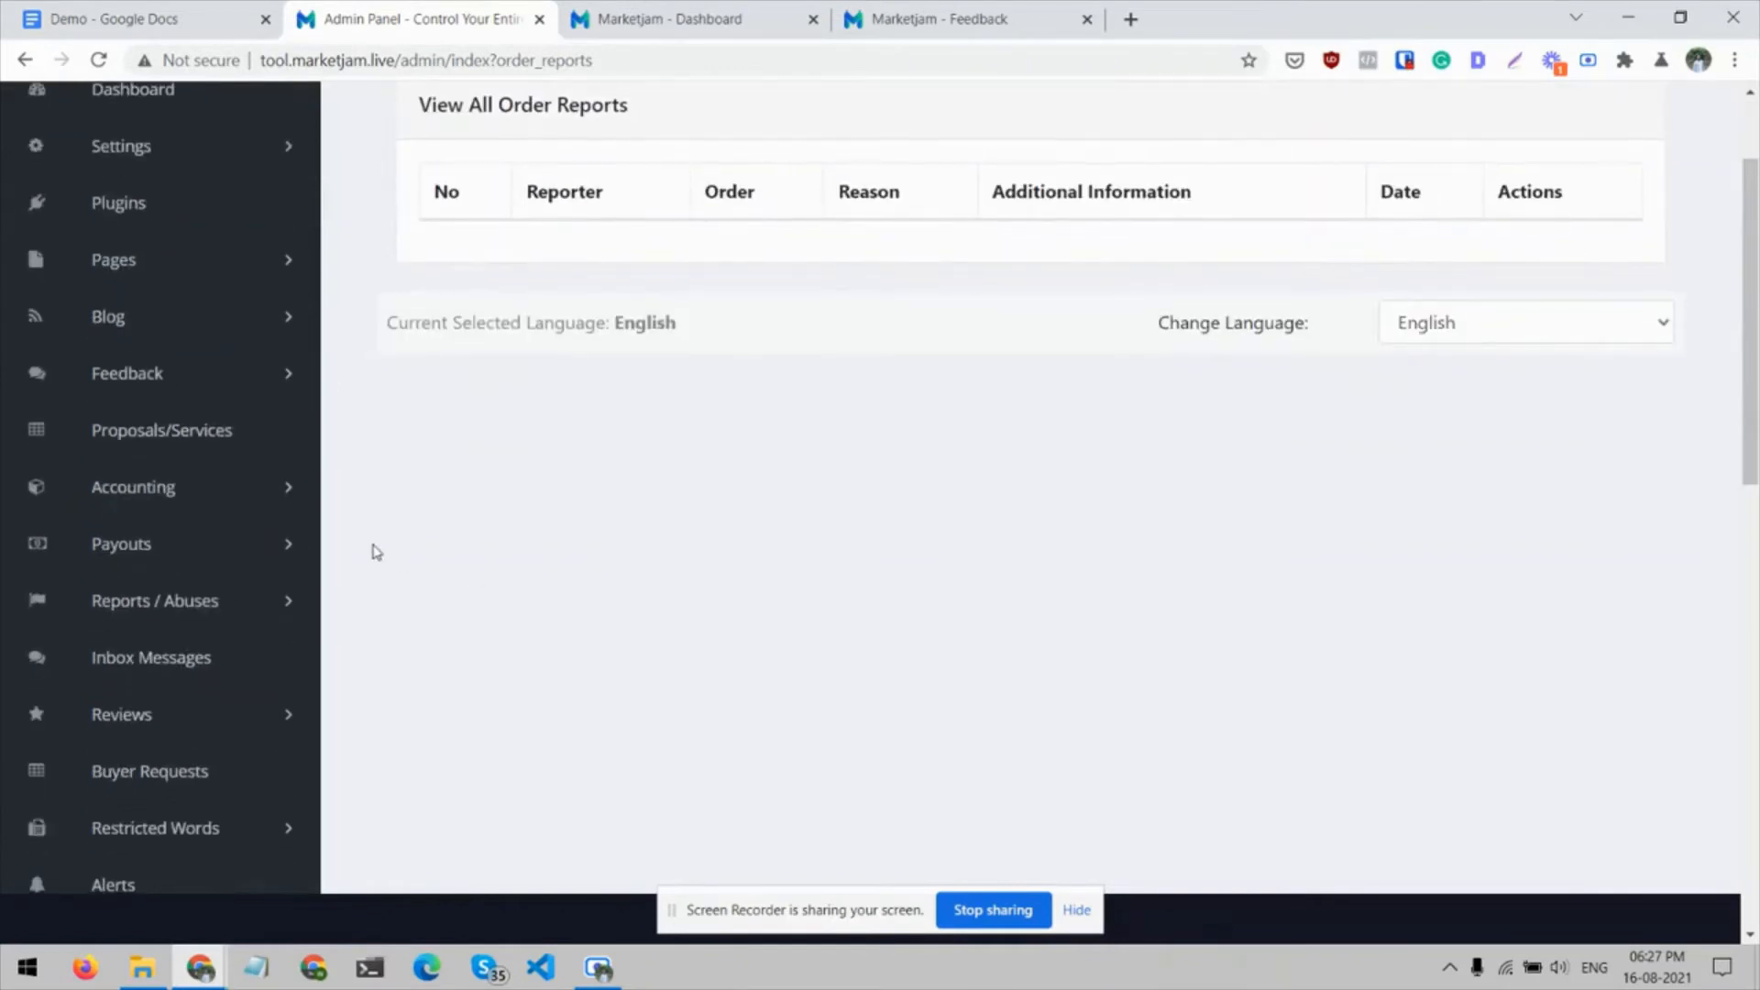
Open the admin Inbox Messages page showing all messages
scroll(376, 552, up, 1)
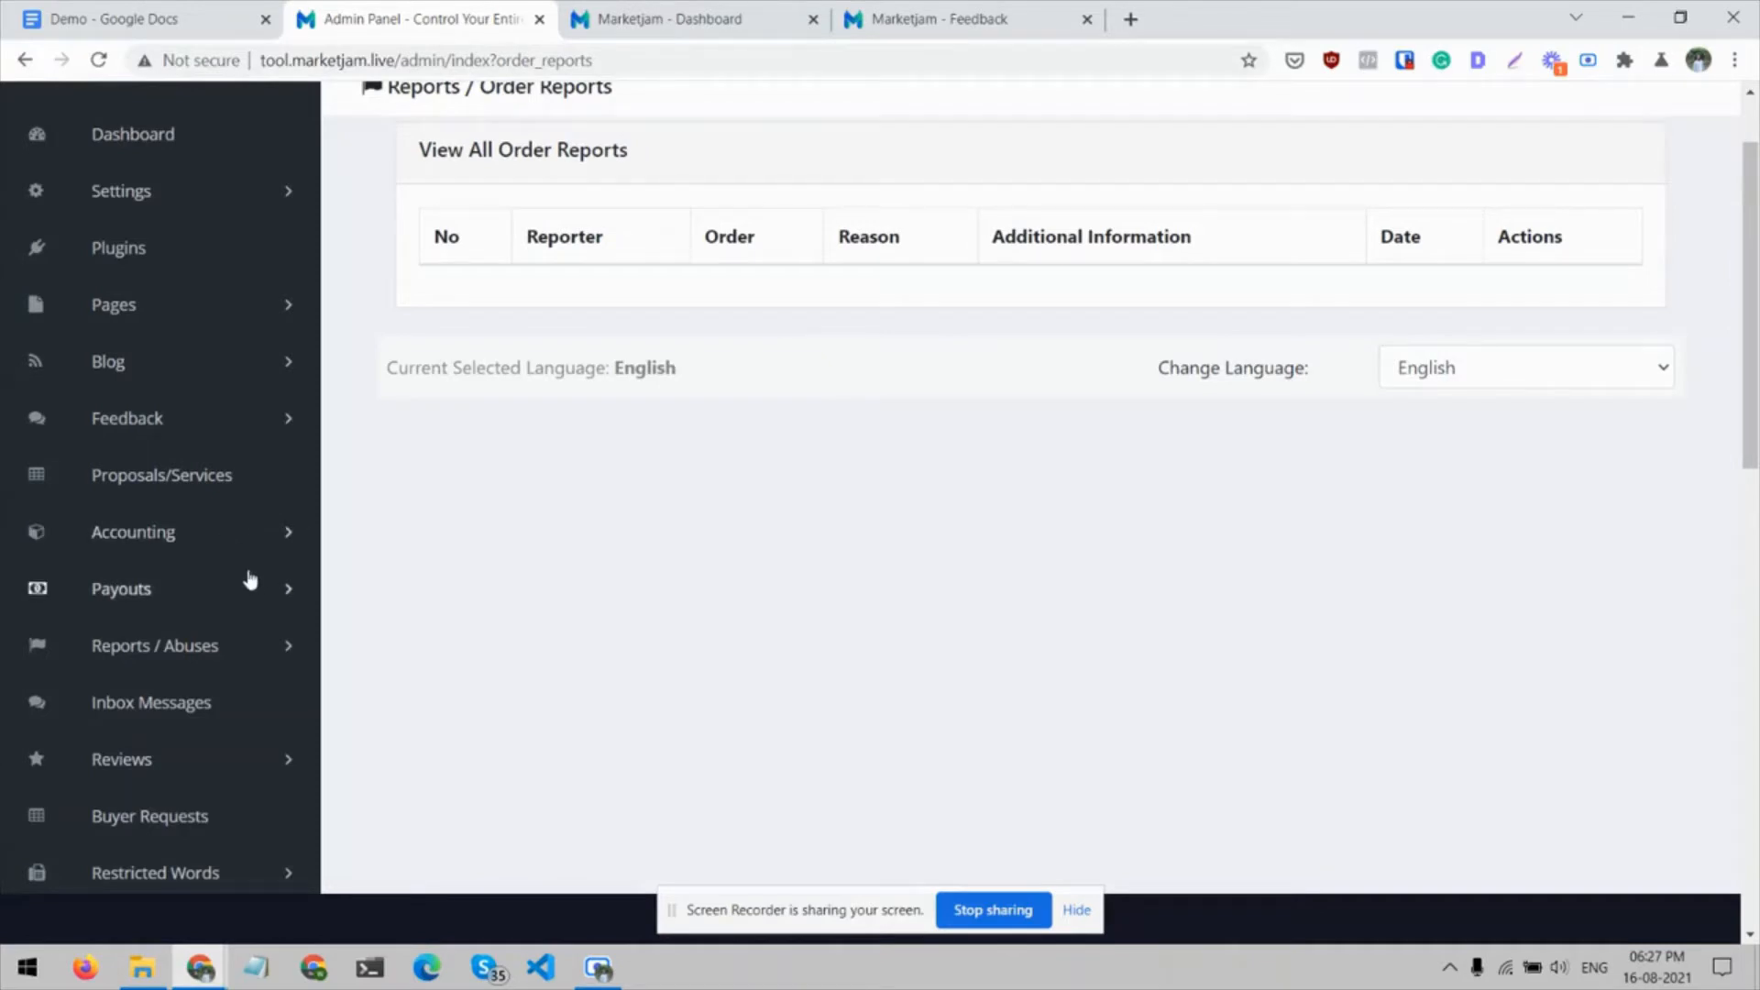
scroll(275, 653, down, 1)
click(208, 638)
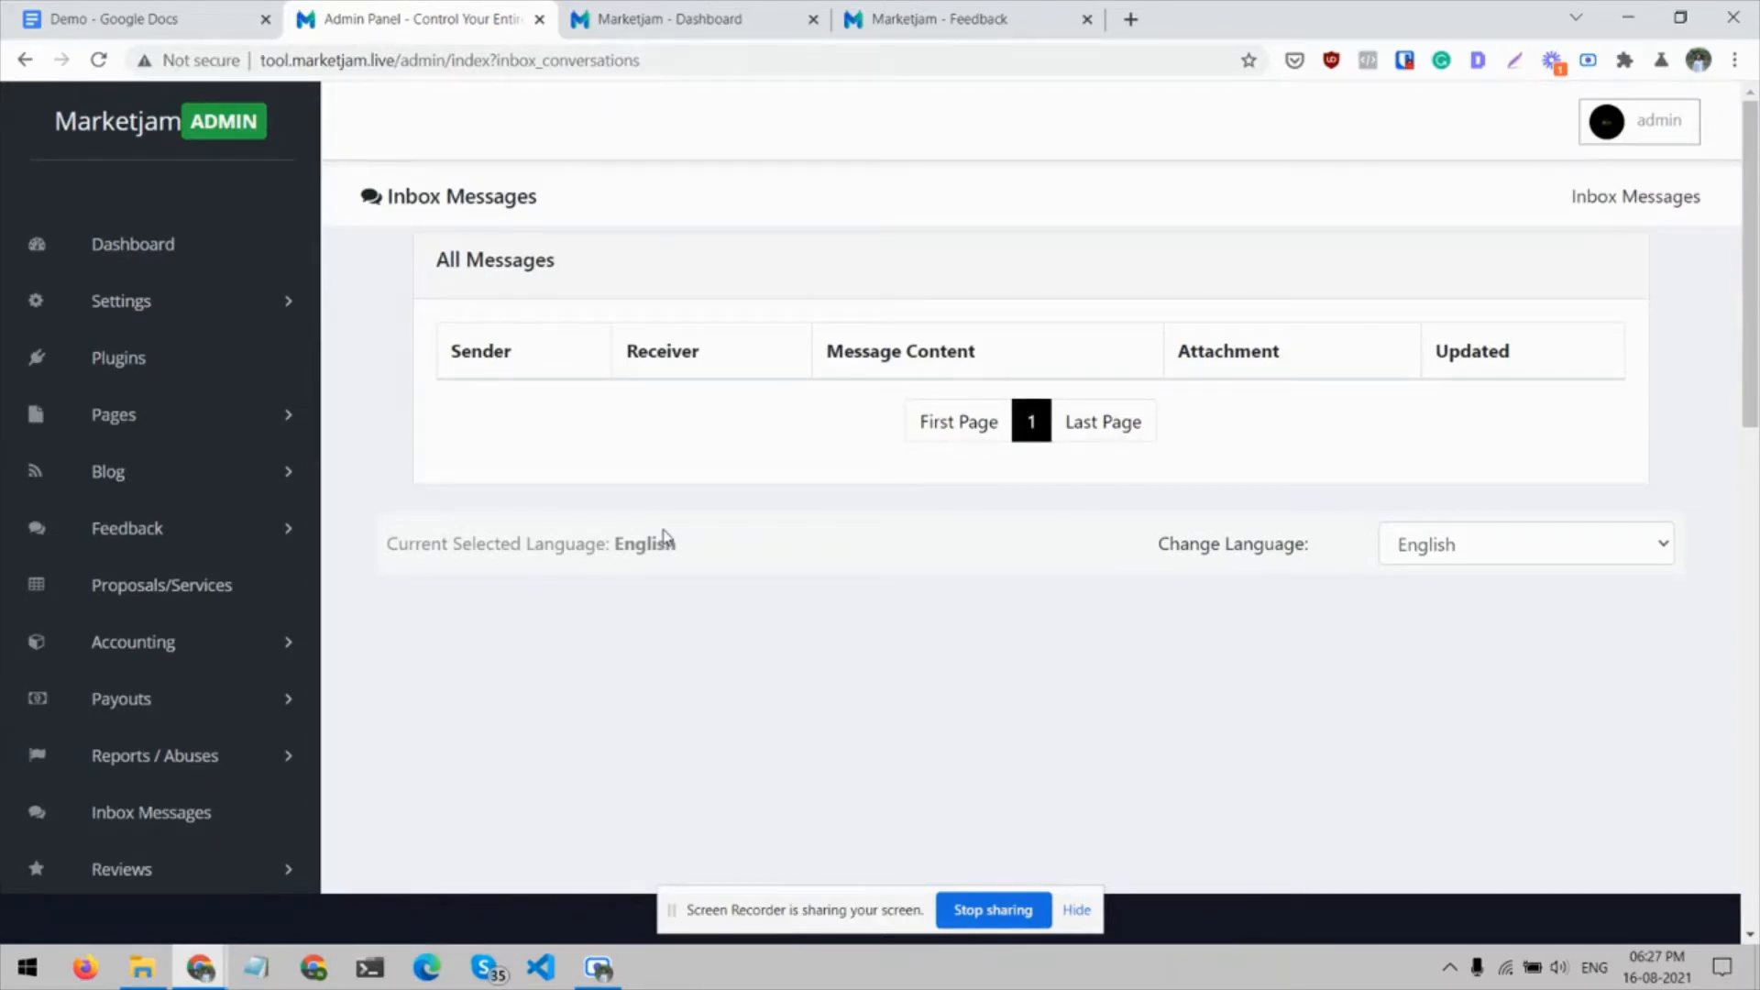
Open the Insert Review form and select the "Create an Awesome Logo" proposal and the first listed seller
scroll(667, 537, down, 1)
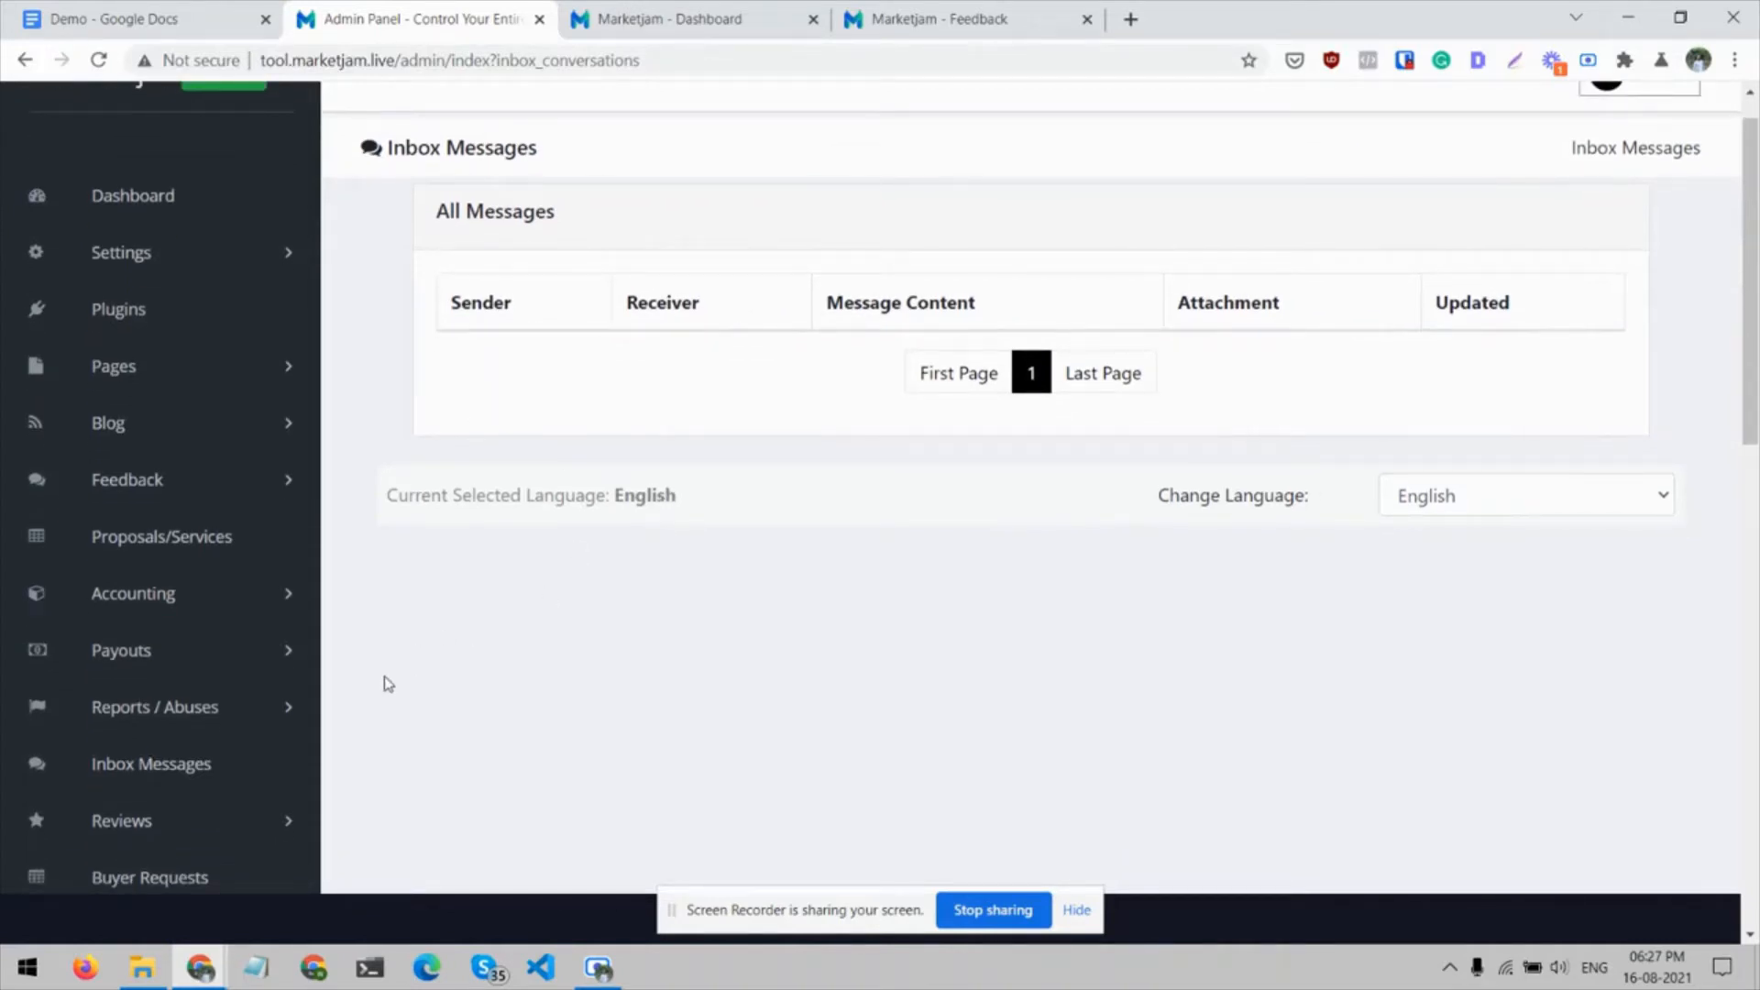
scroll(387, 684, down, 2)
click(287, 723)
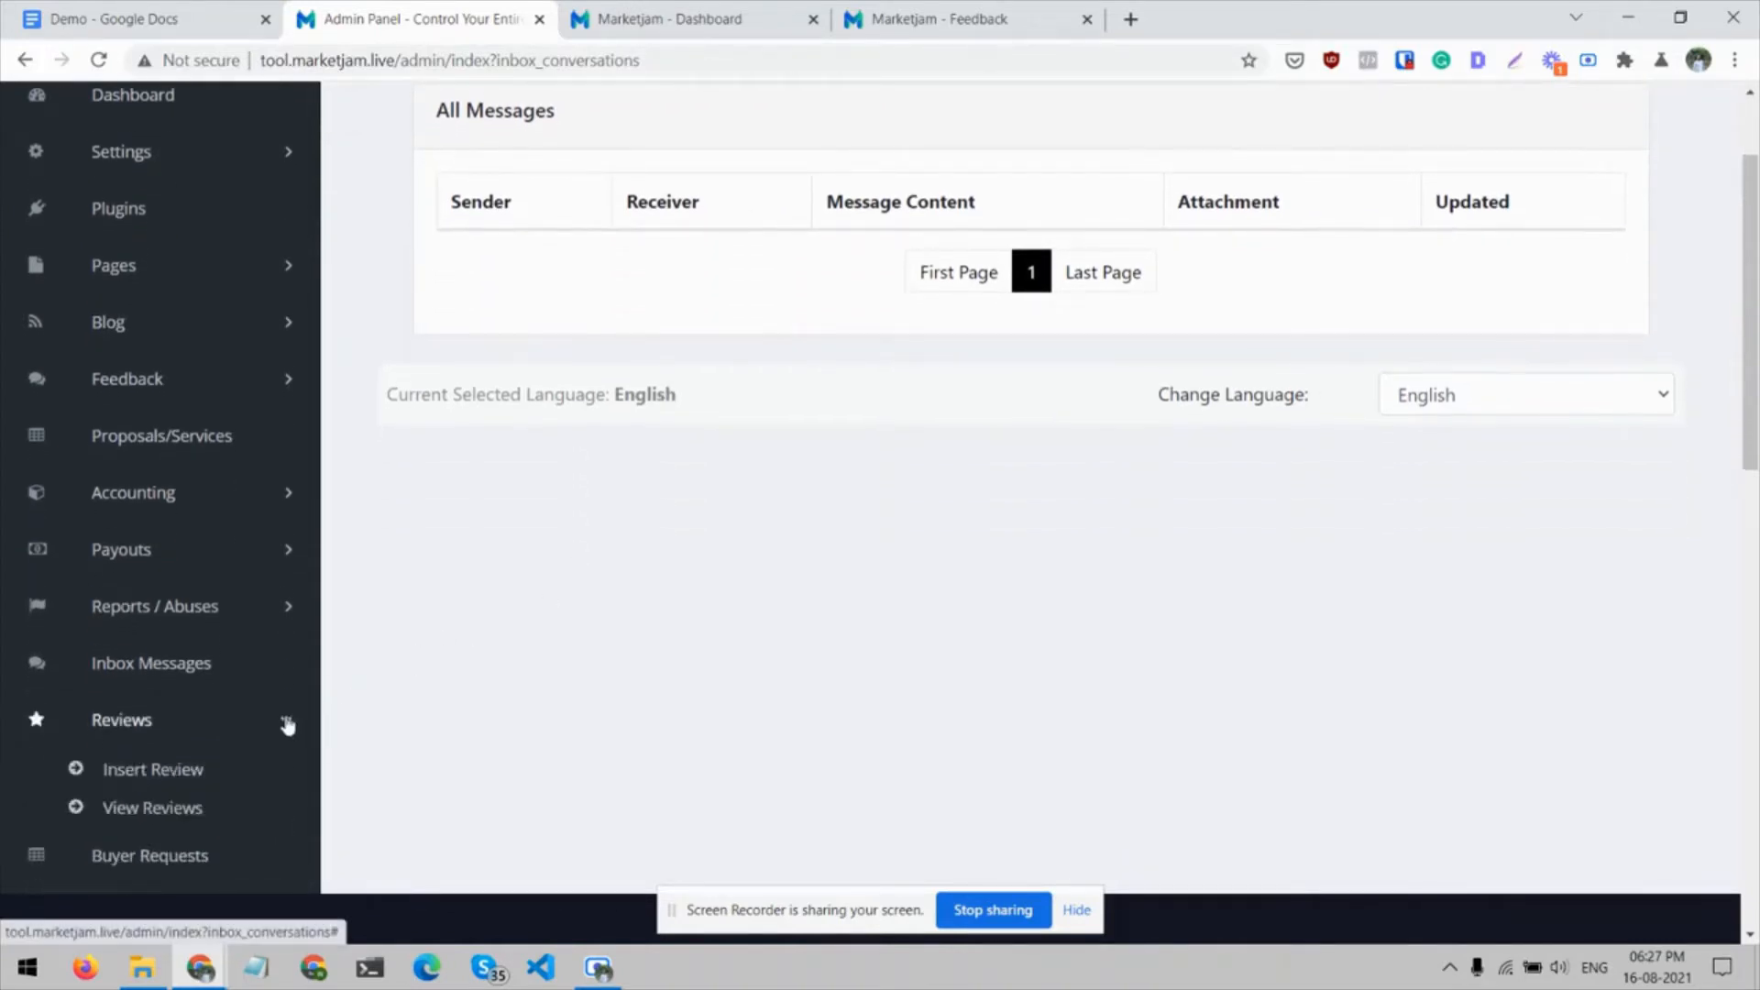
click(163, 780)
click(885, 353)
click(876, 400)
click(928, 418)
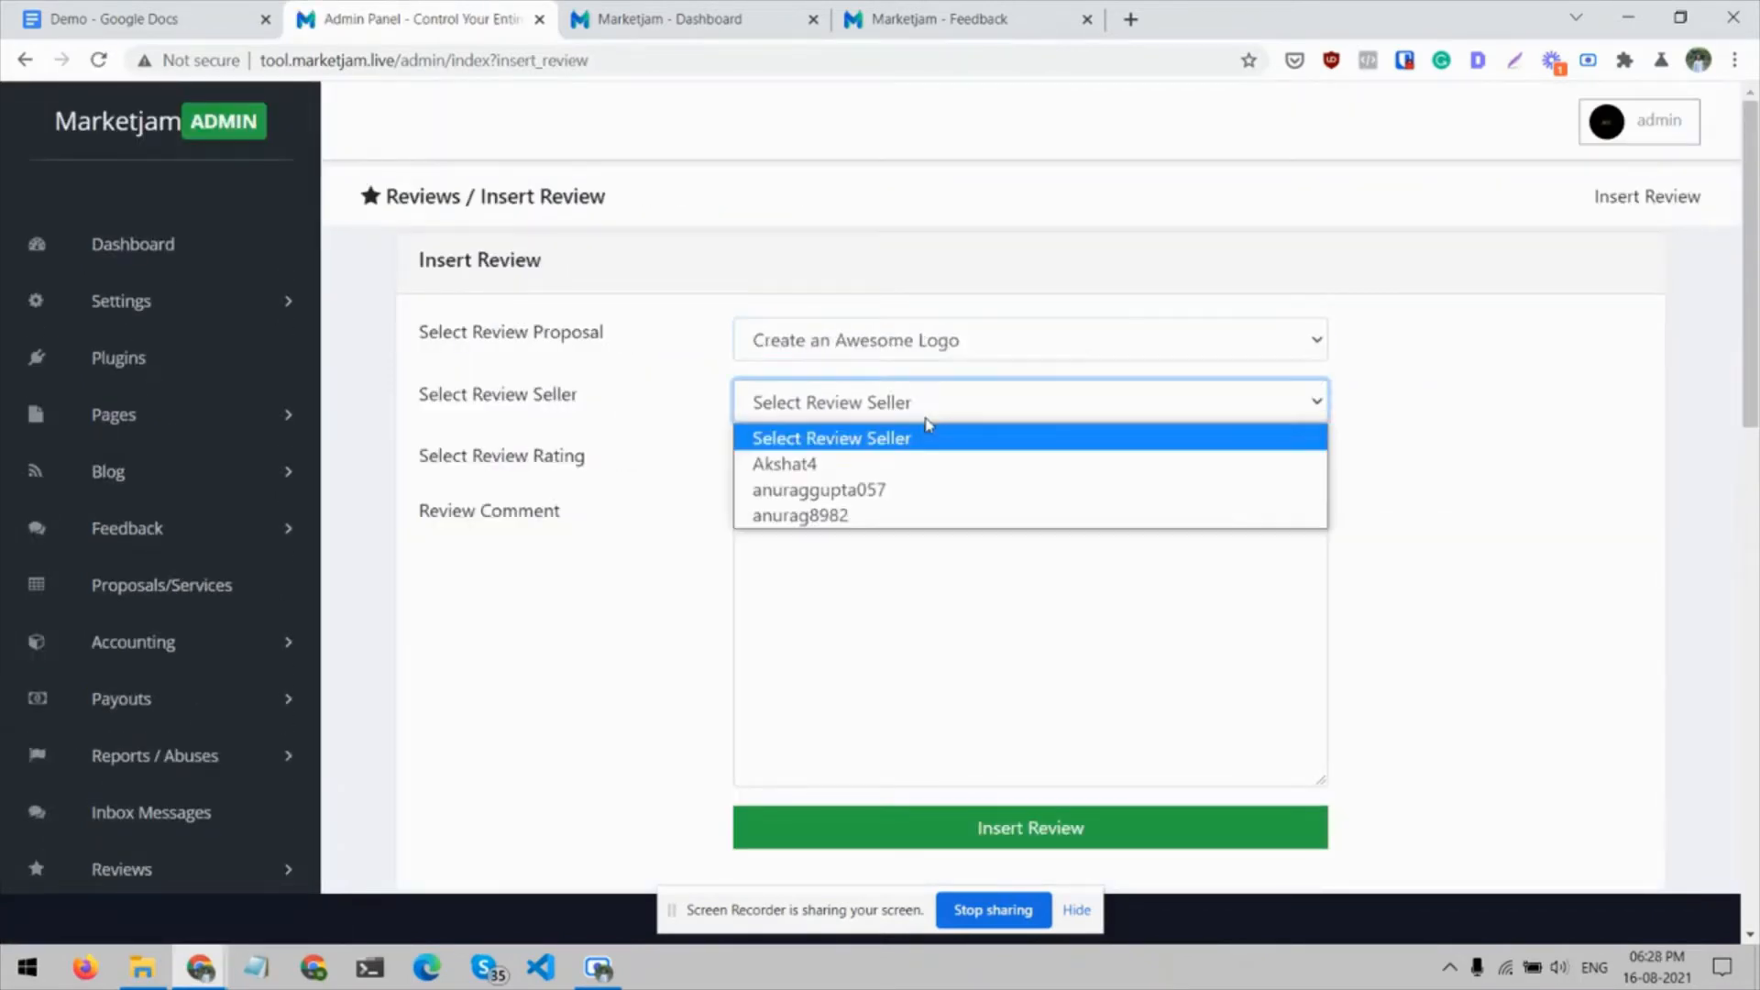
click(845, 466)
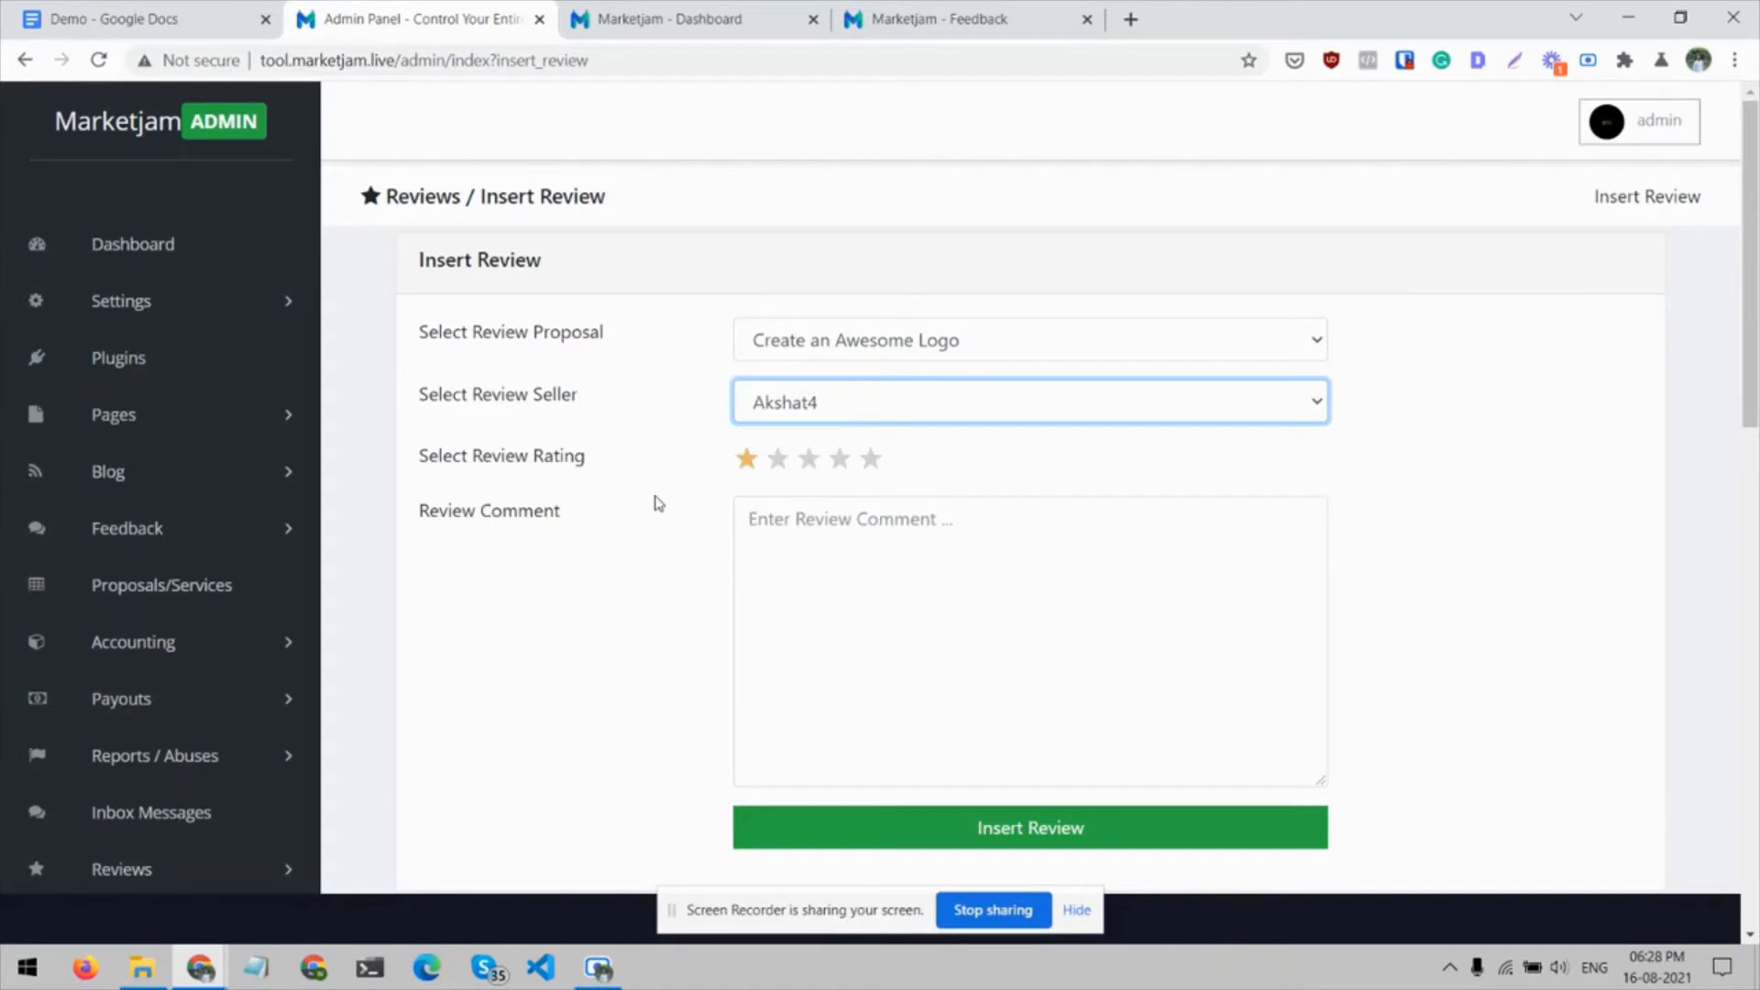
Look over the rest of the Insert Review form and open the buyer reviews list without inserting a review
scroll(657, 503, down, 1)
scroll(700, 509, down, 3)
scroll(536, 566, up, 1)
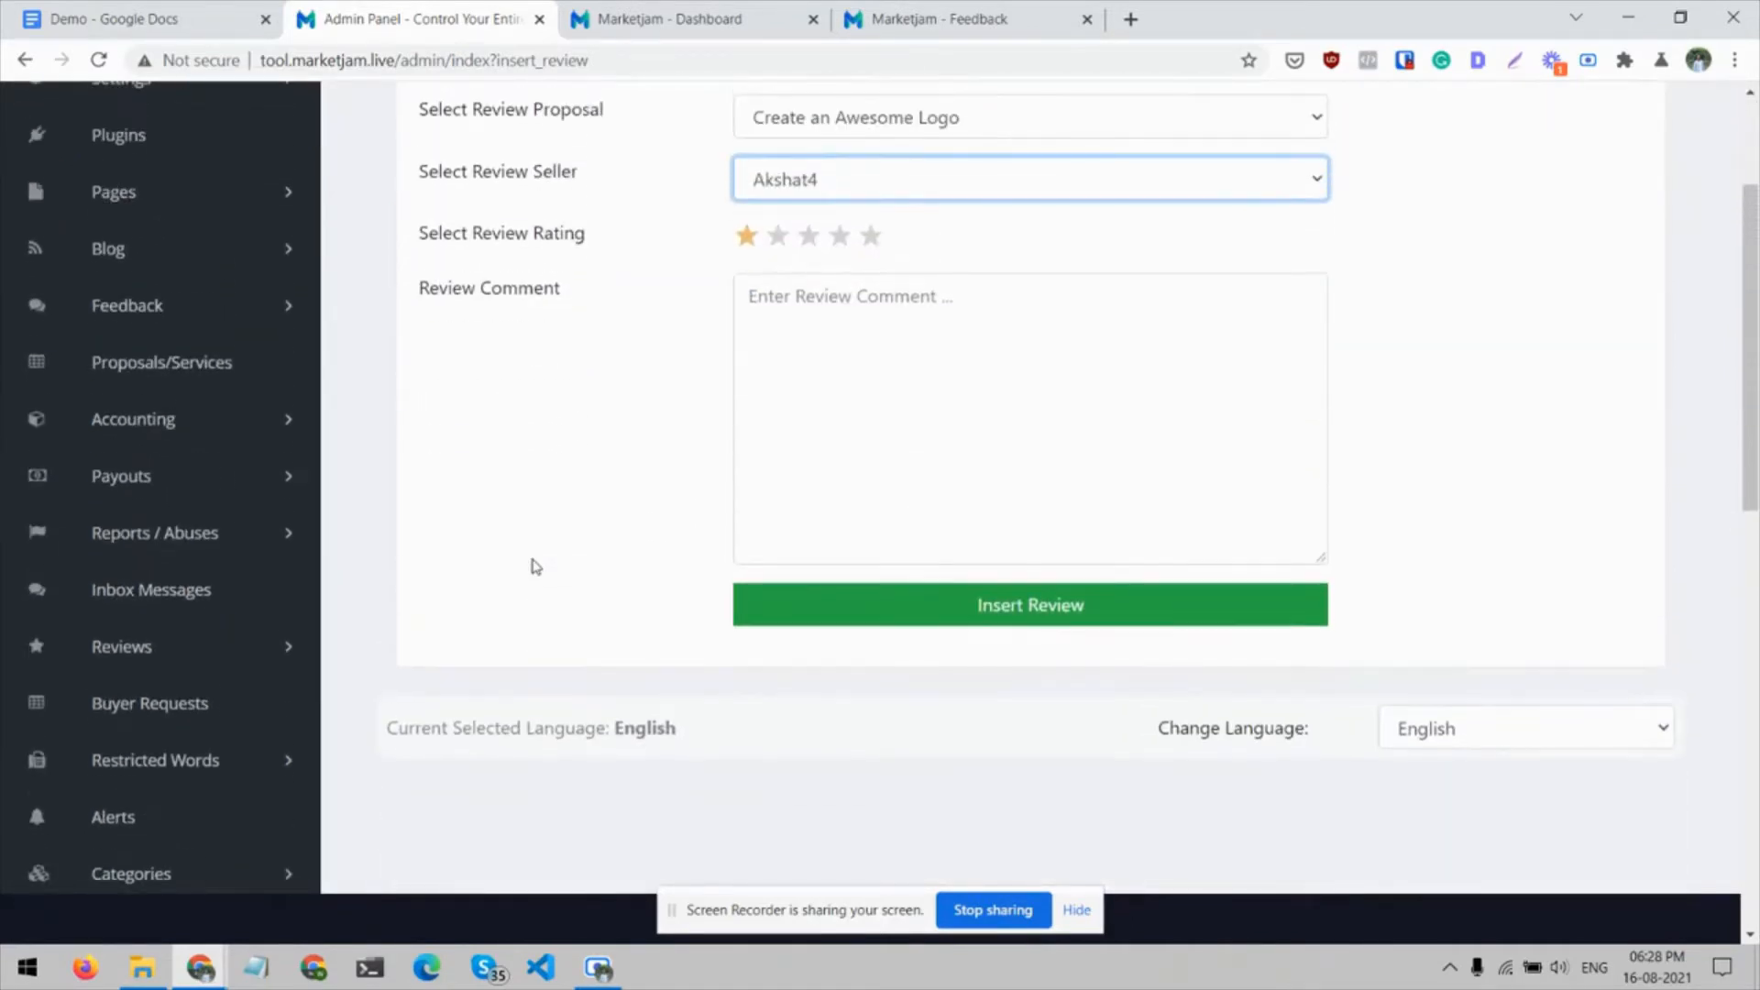
click(290, 649)
click(164, 738)
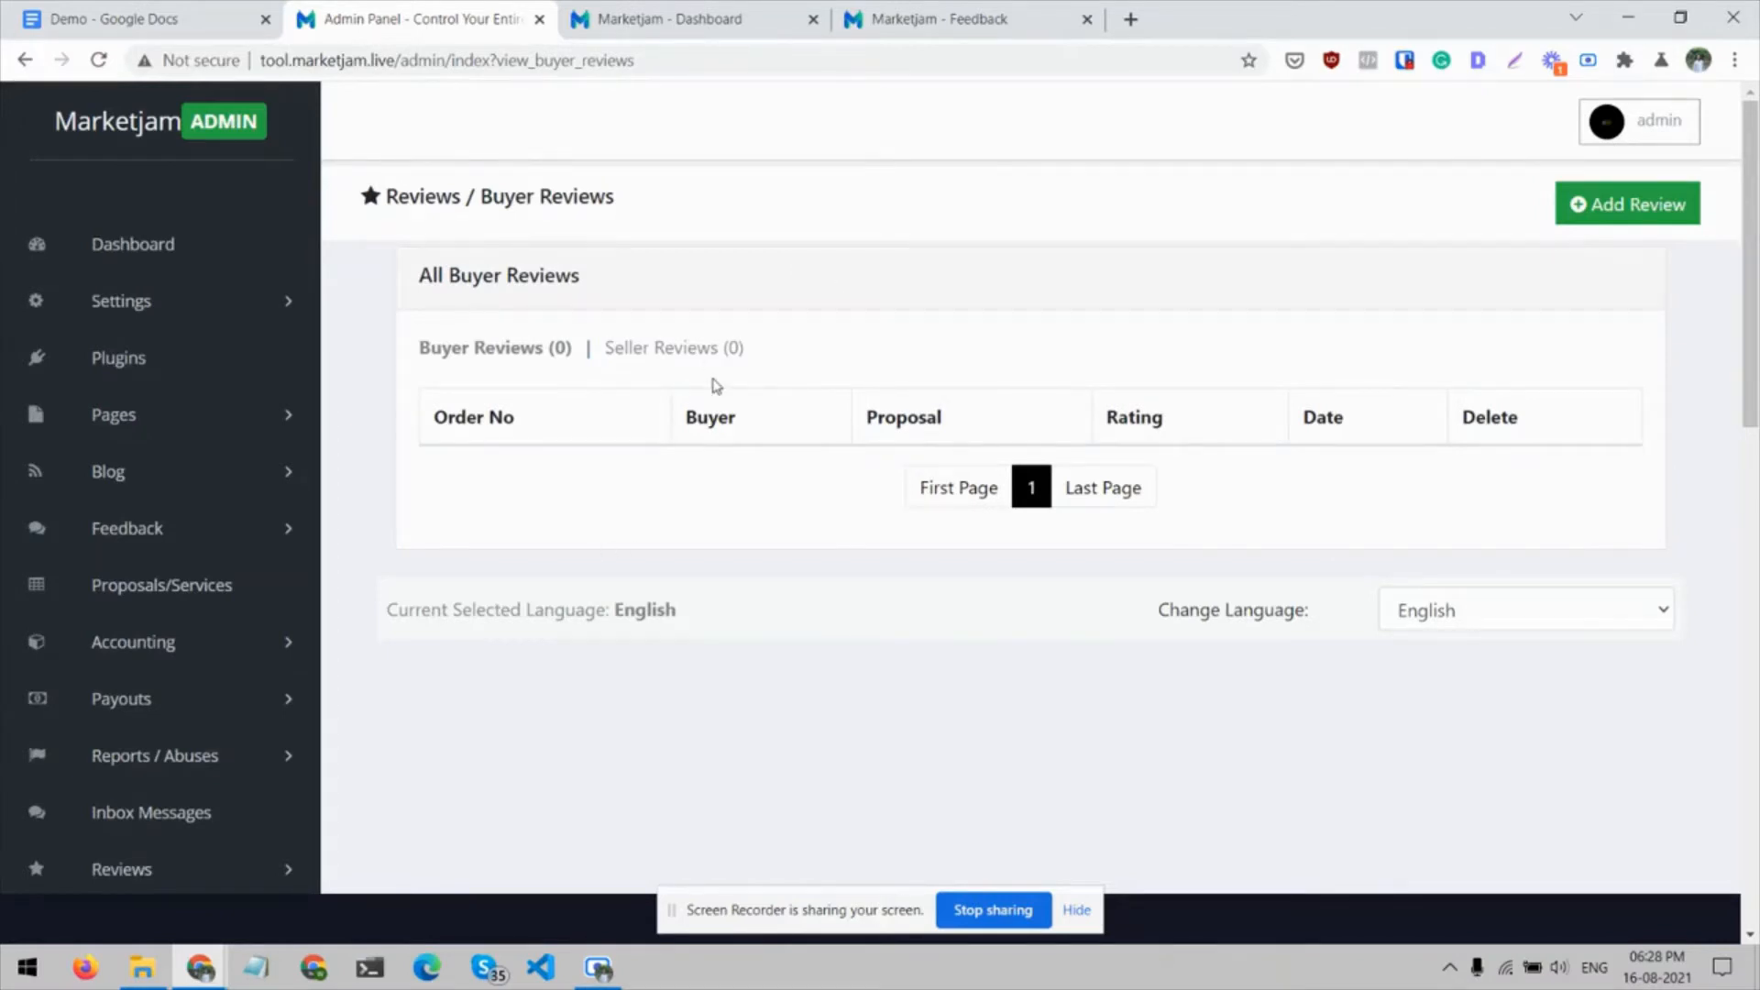
Open the View Categories list in the admin Categories section
scroll(716, 385, down, 4)
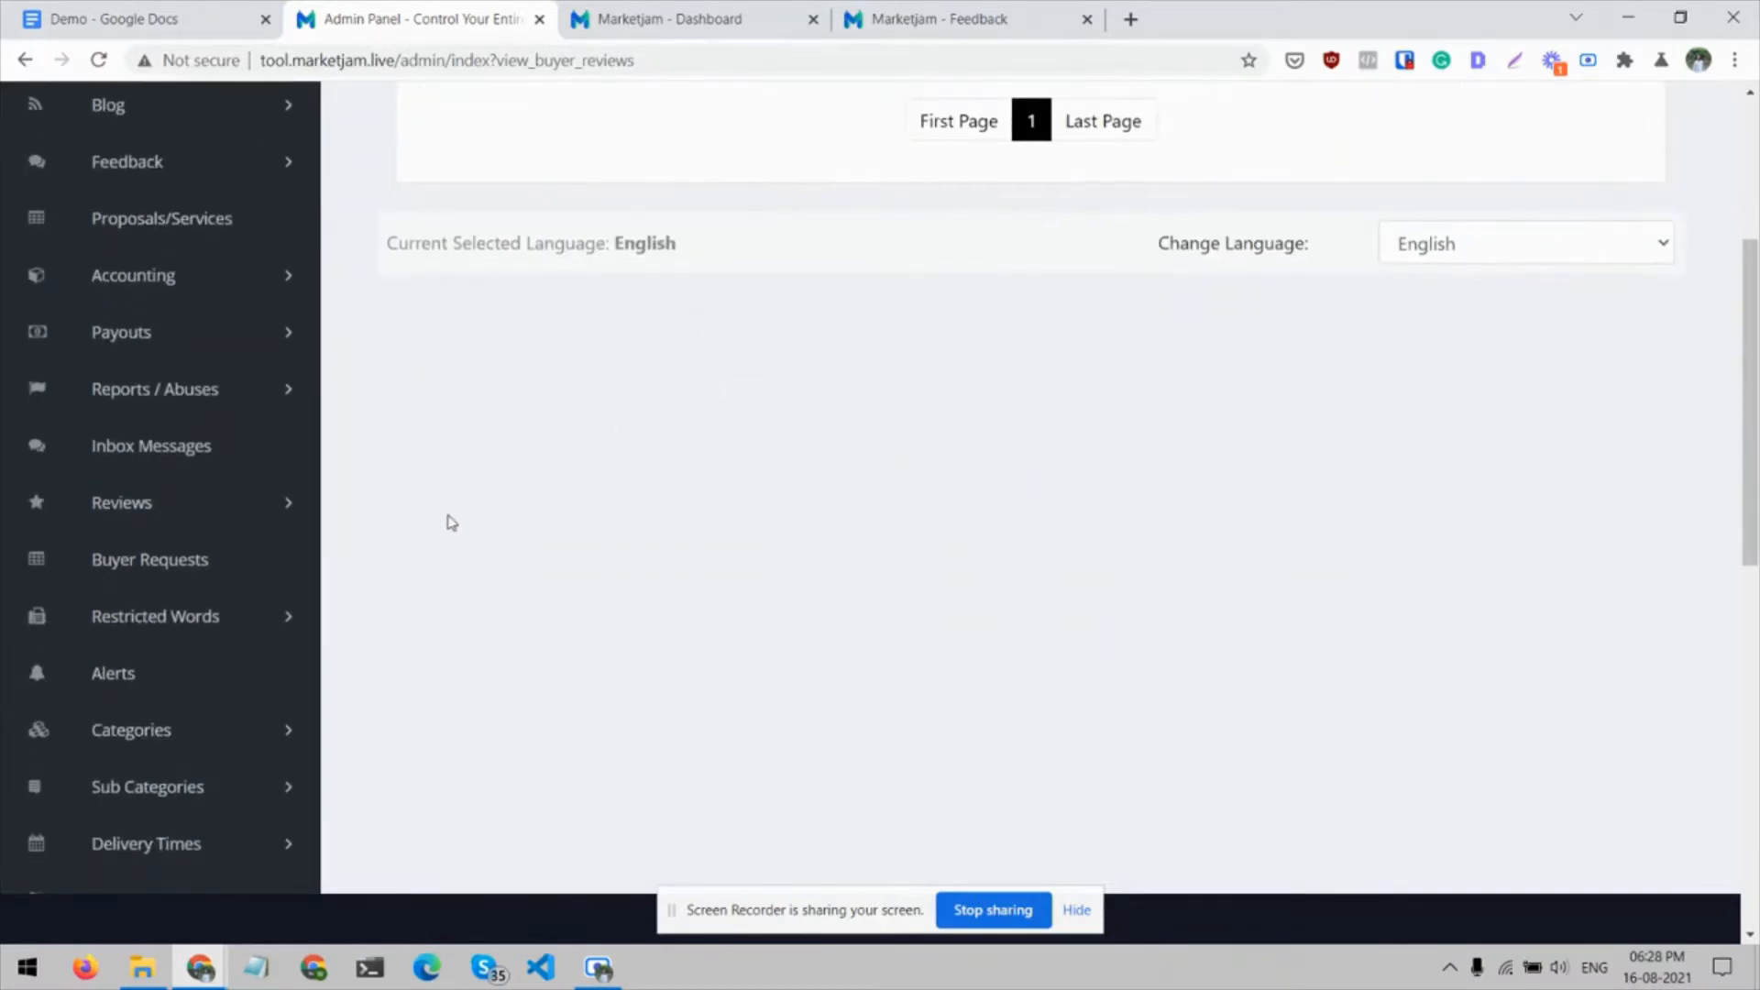
scroll(279, 664, down, 2)
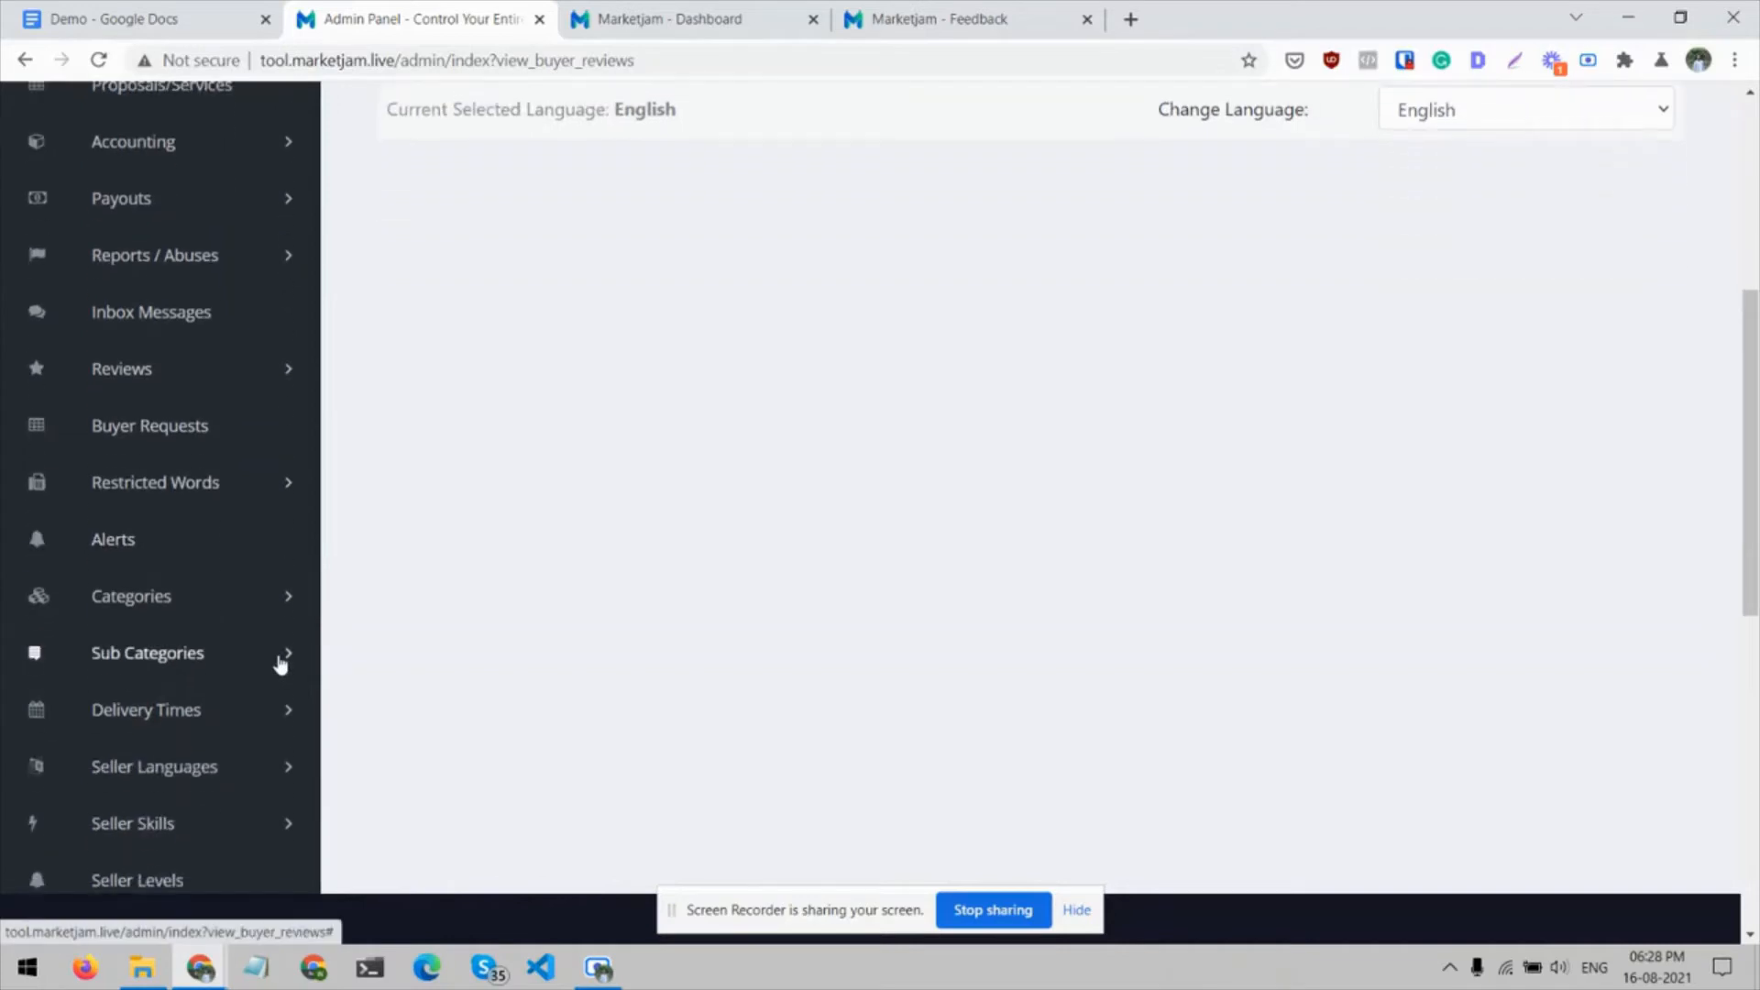
click(286, 598)
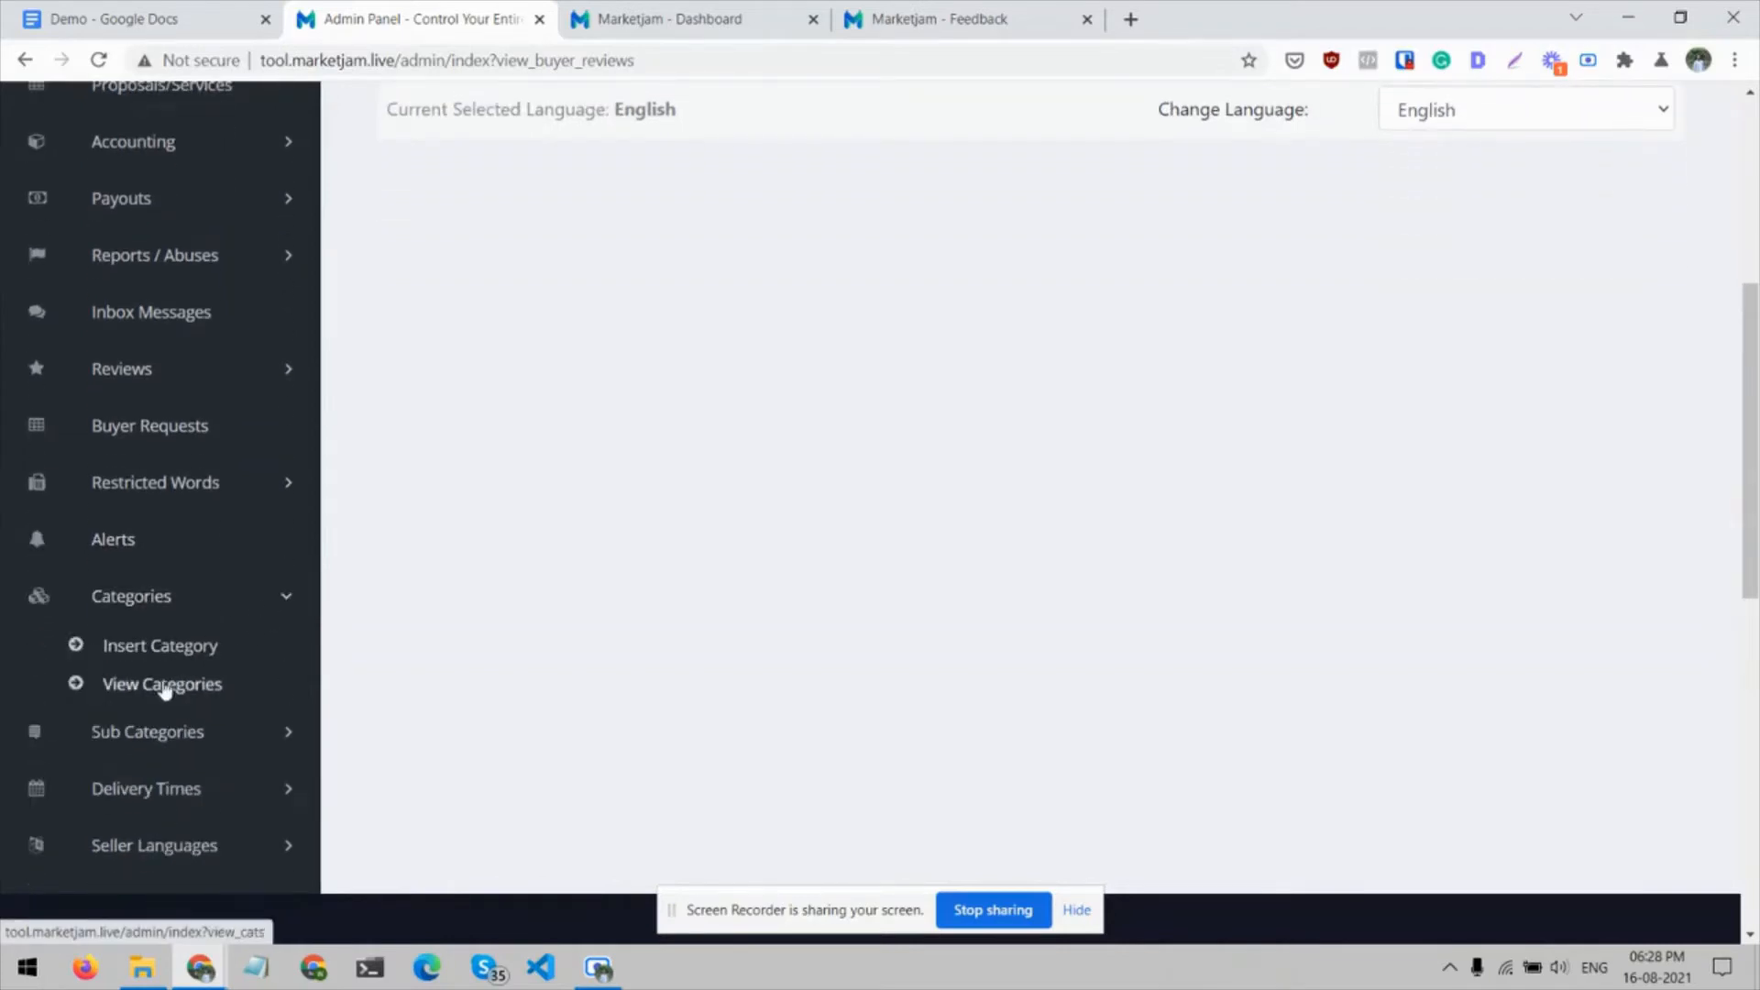
click(168, 683)
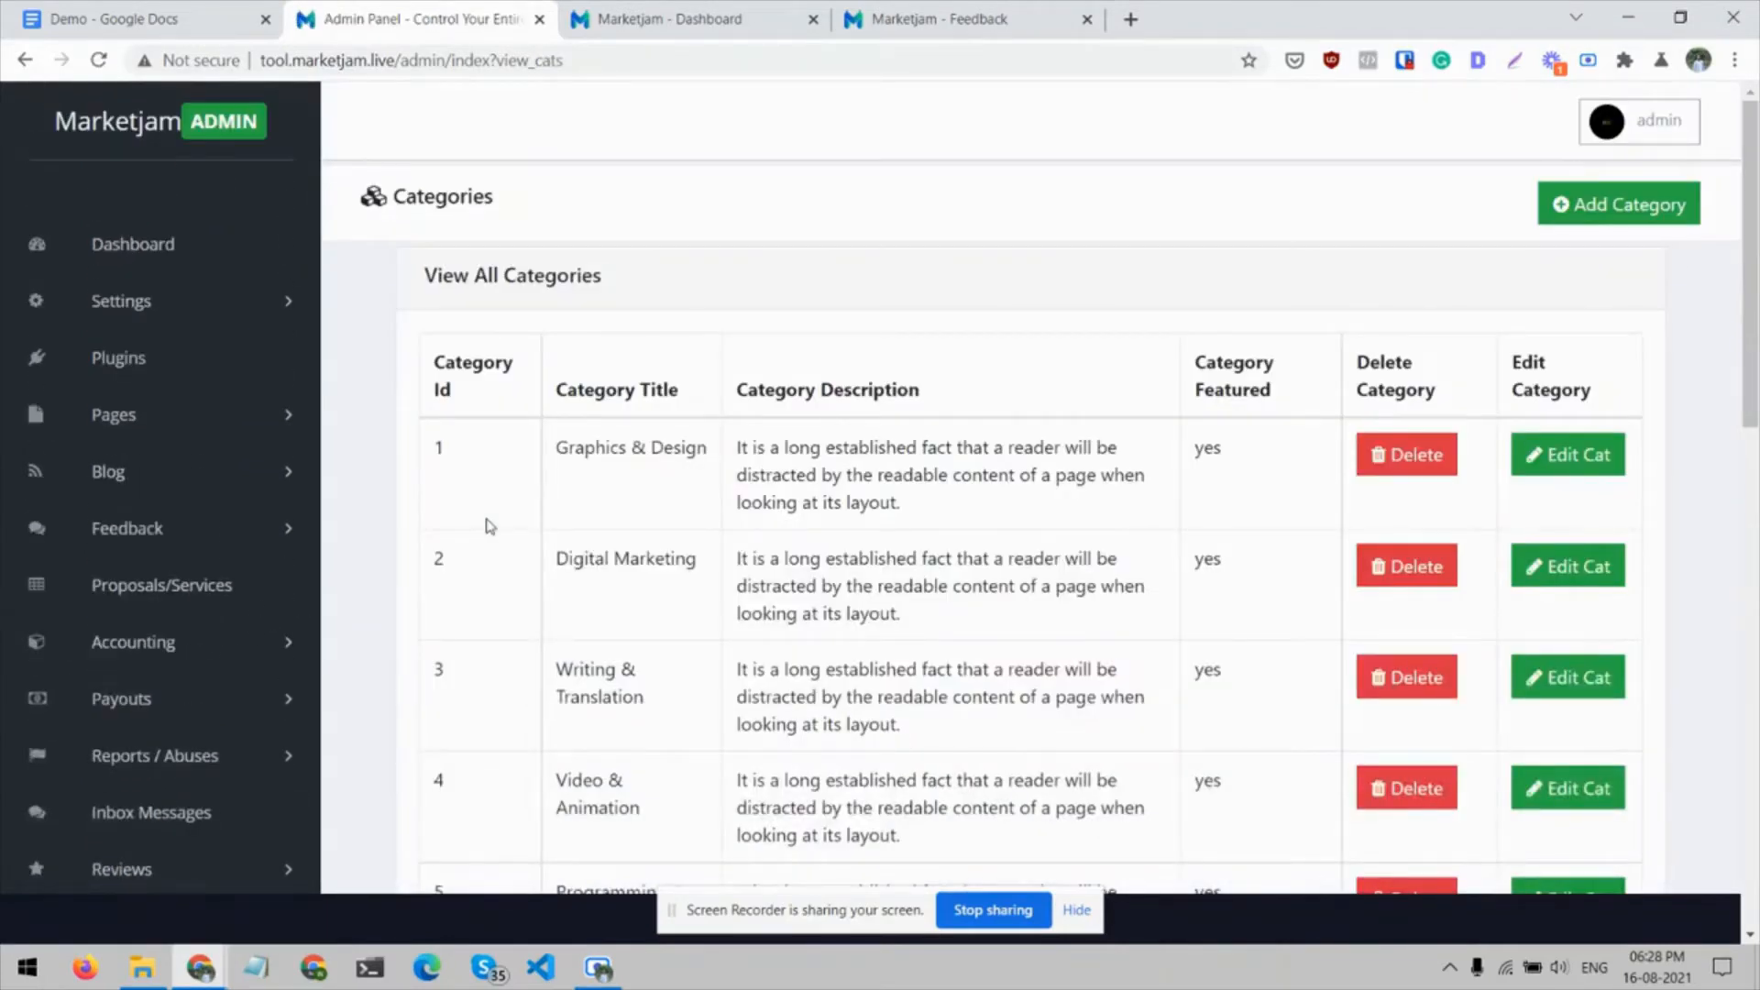
On the Marketjam user site, view the subcategories under several main categories, from Graphics & Design to Programming & Tech
click(859, 15)
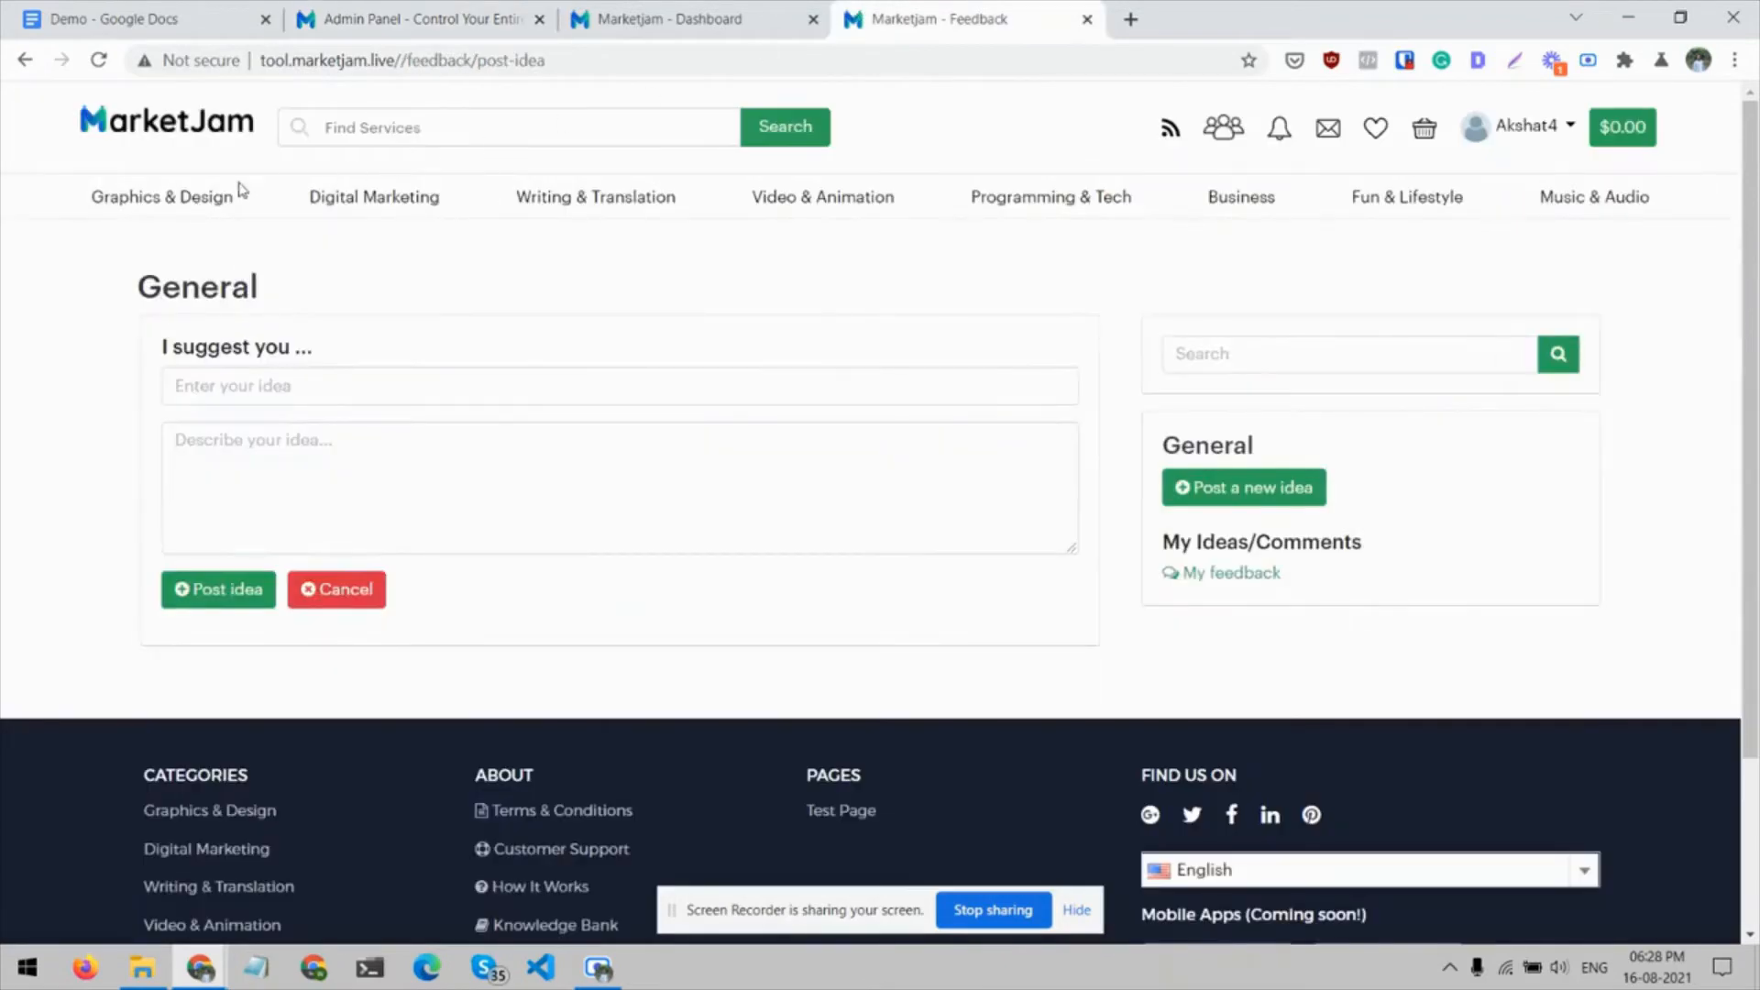
mouse_move(157, 204)
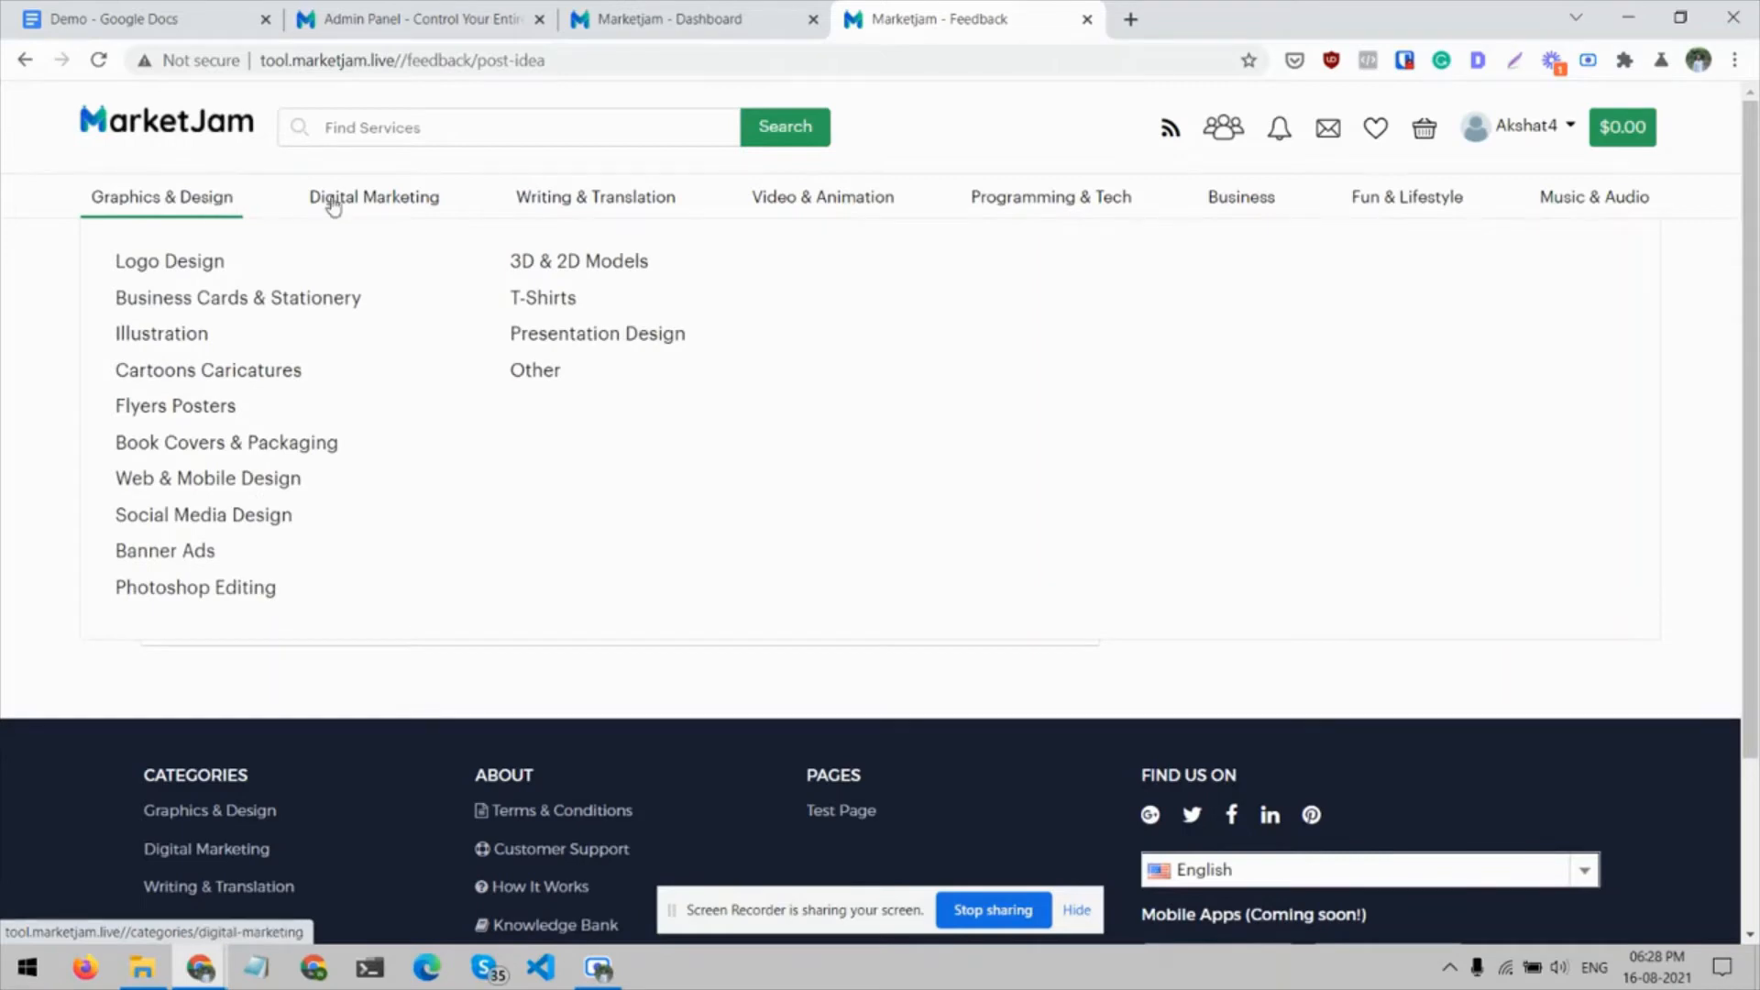
mouse_move(563, 207)
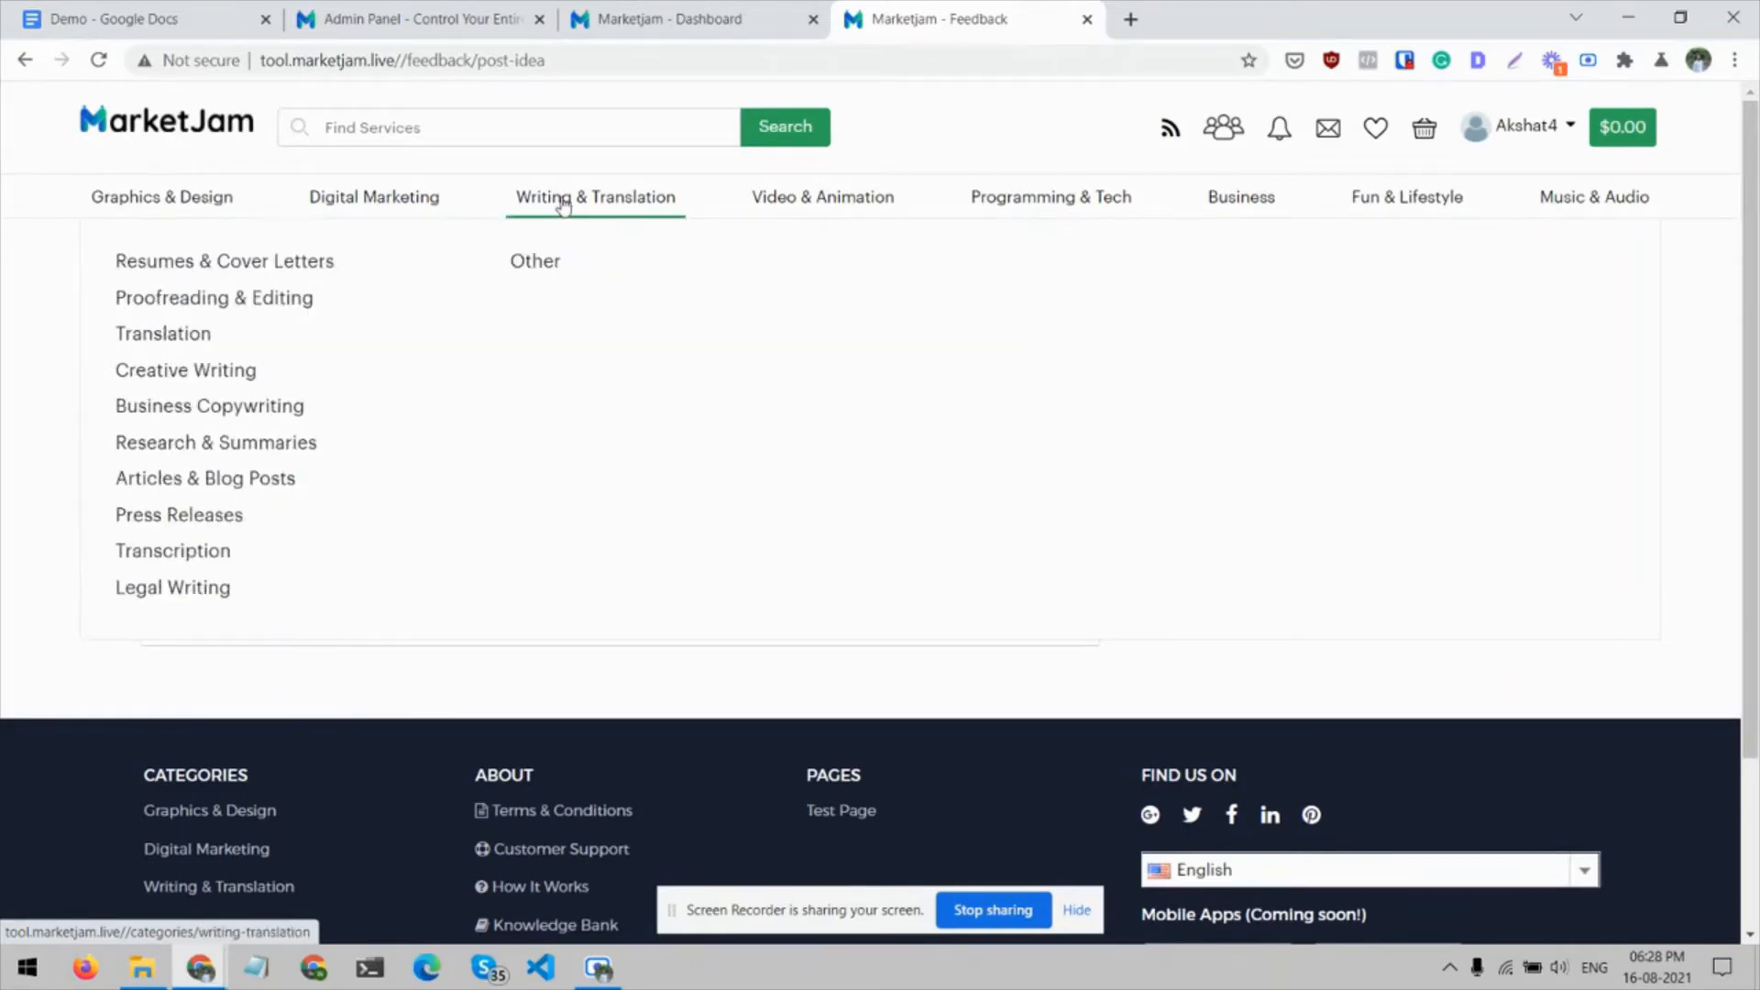
mouse_move(880, 209)
mouse_move(1050, 210)
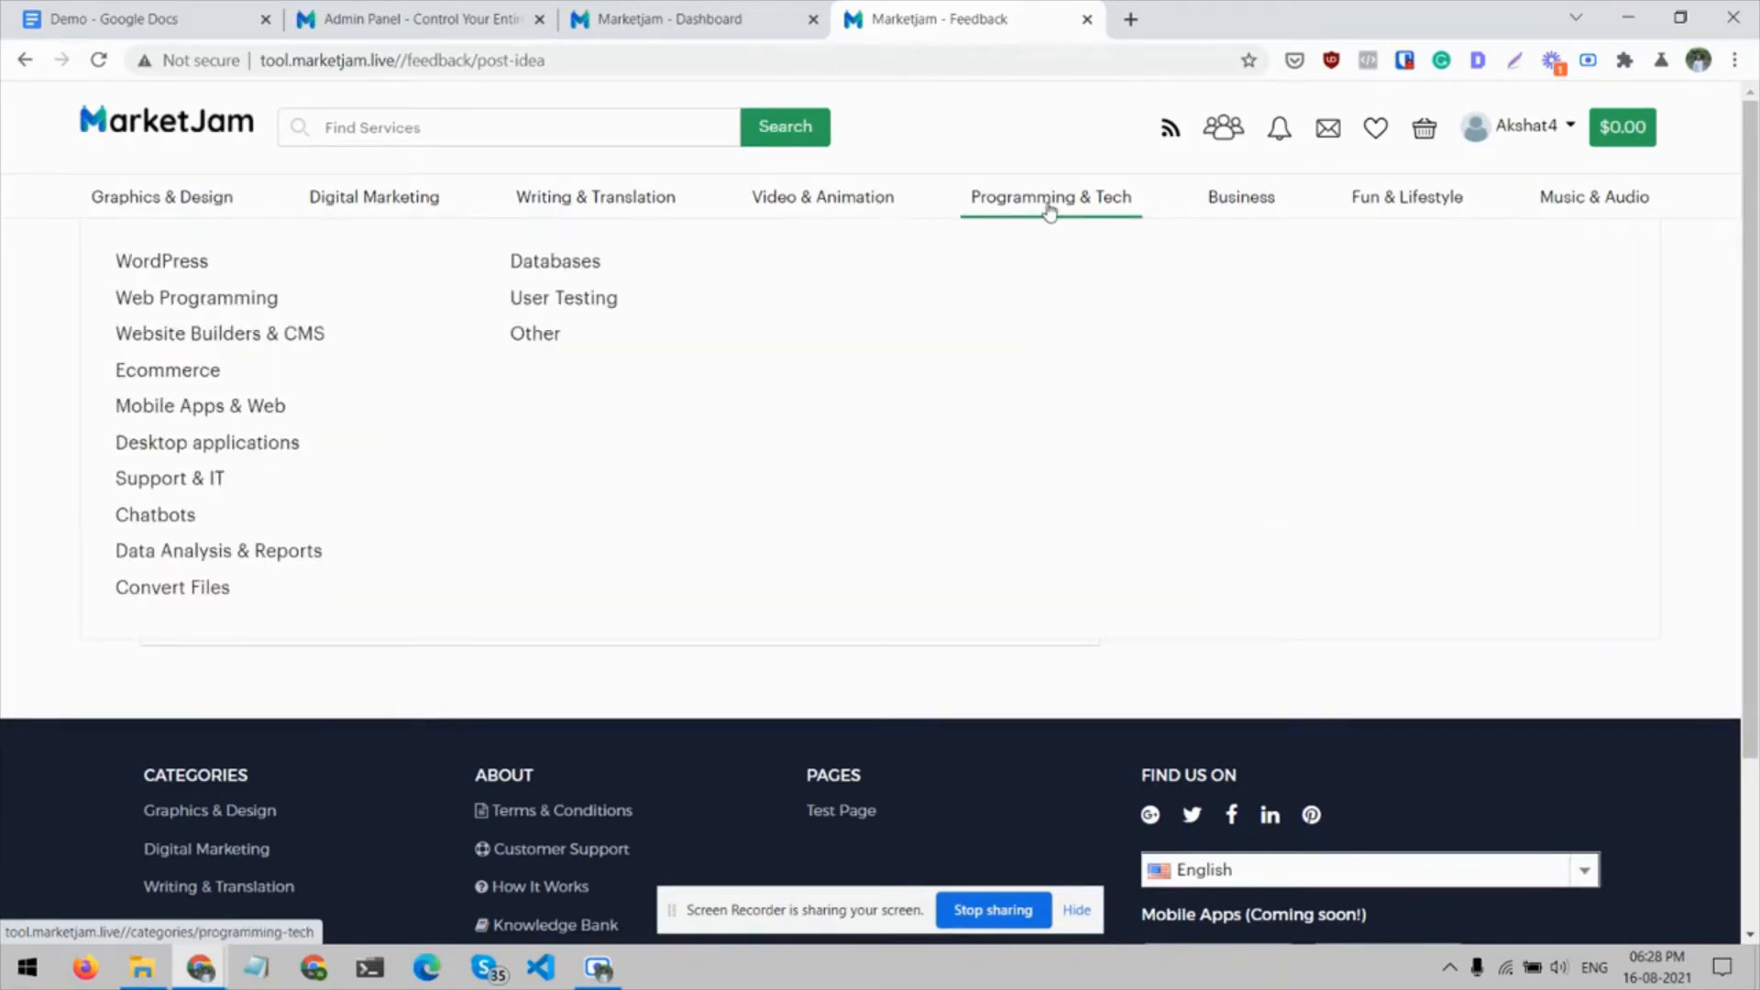
Return to the admin categories list and examine its entries with their delete and edit options
click(759, 14)
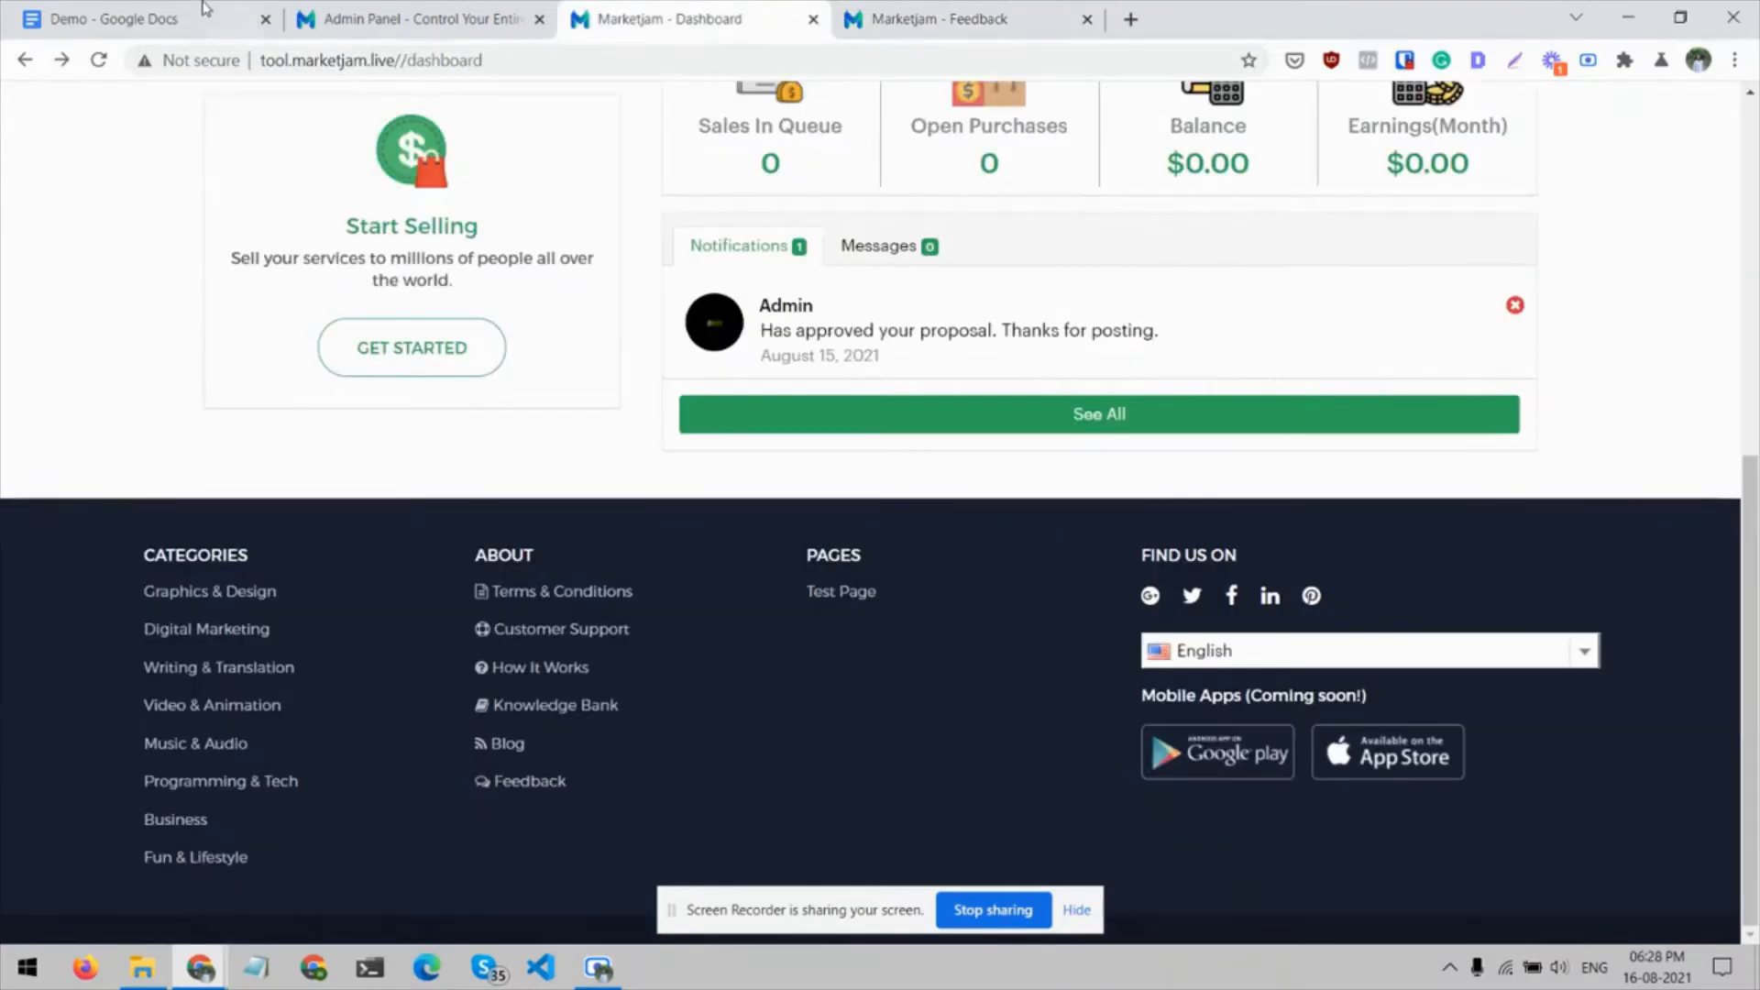
click(218, 9)
click(365, 13)
scroll(642, 541, down, 3)
scroll(1403, 380, down, 2)
scroll(1415, 388, up, 3)
scroll(1284, 422, down, 1)
scroll(1119, 449, down, 3)
scroll(1118, 445, up, 1)
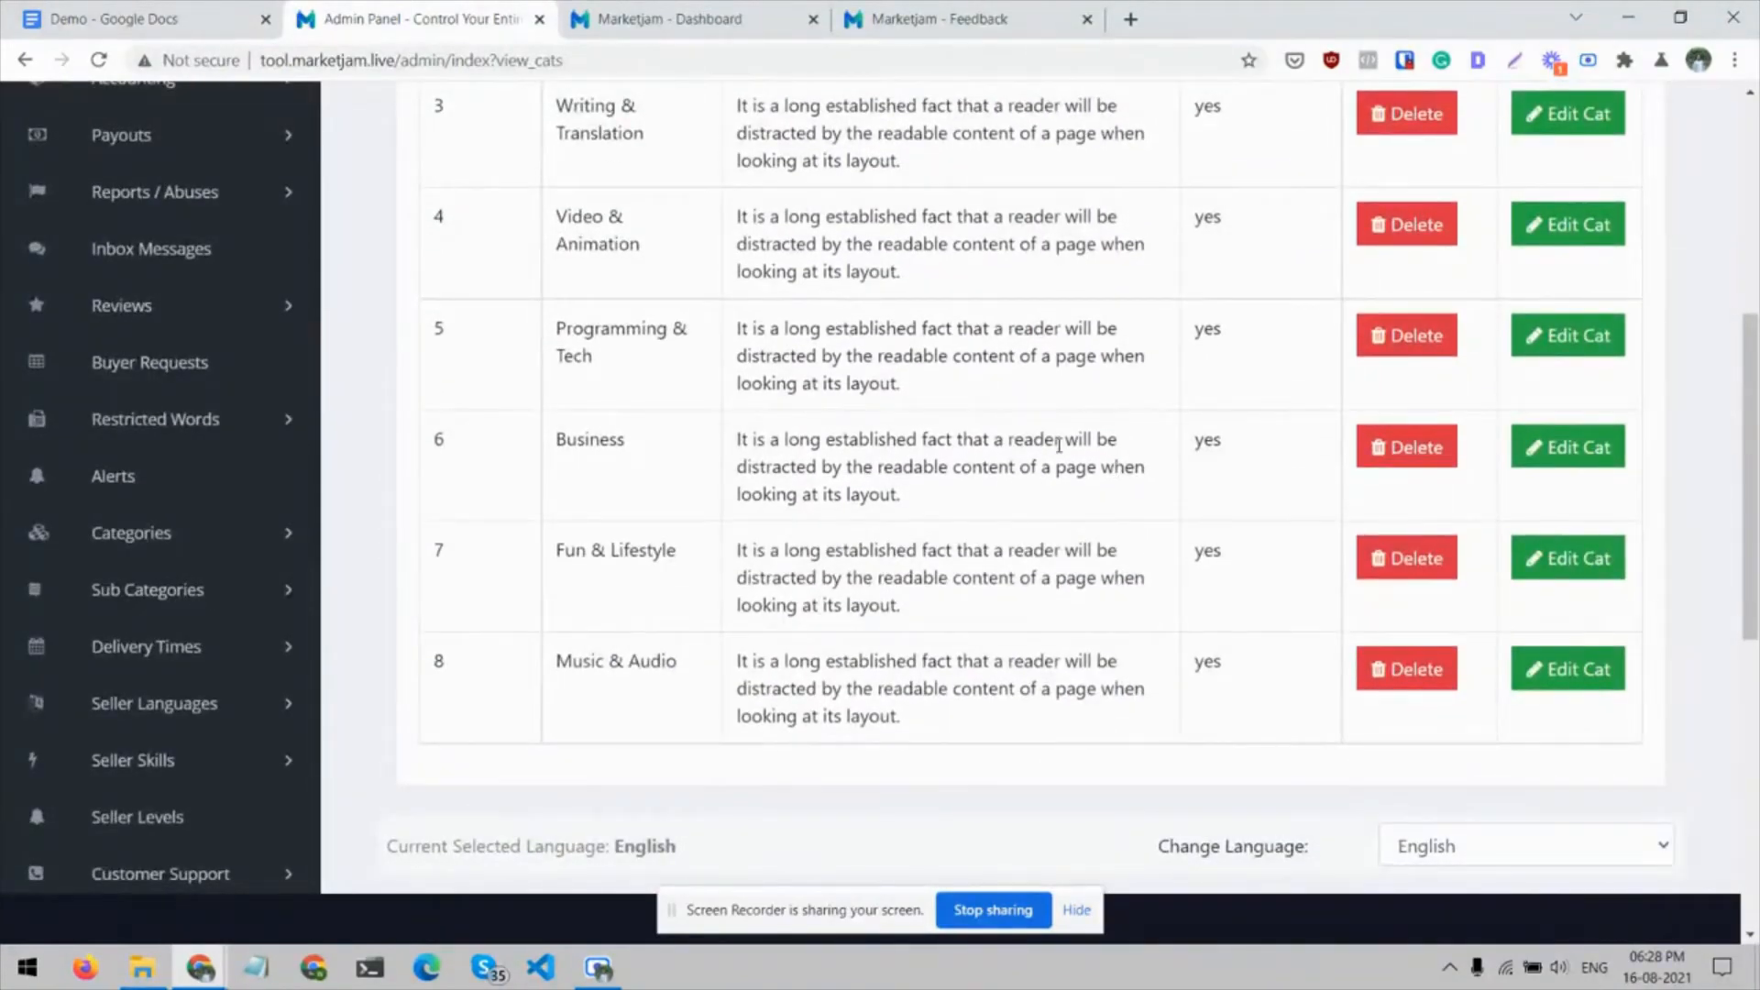
Delete the Business category together with its sub-categories and acknowledge the deletion
click(1397, 445)
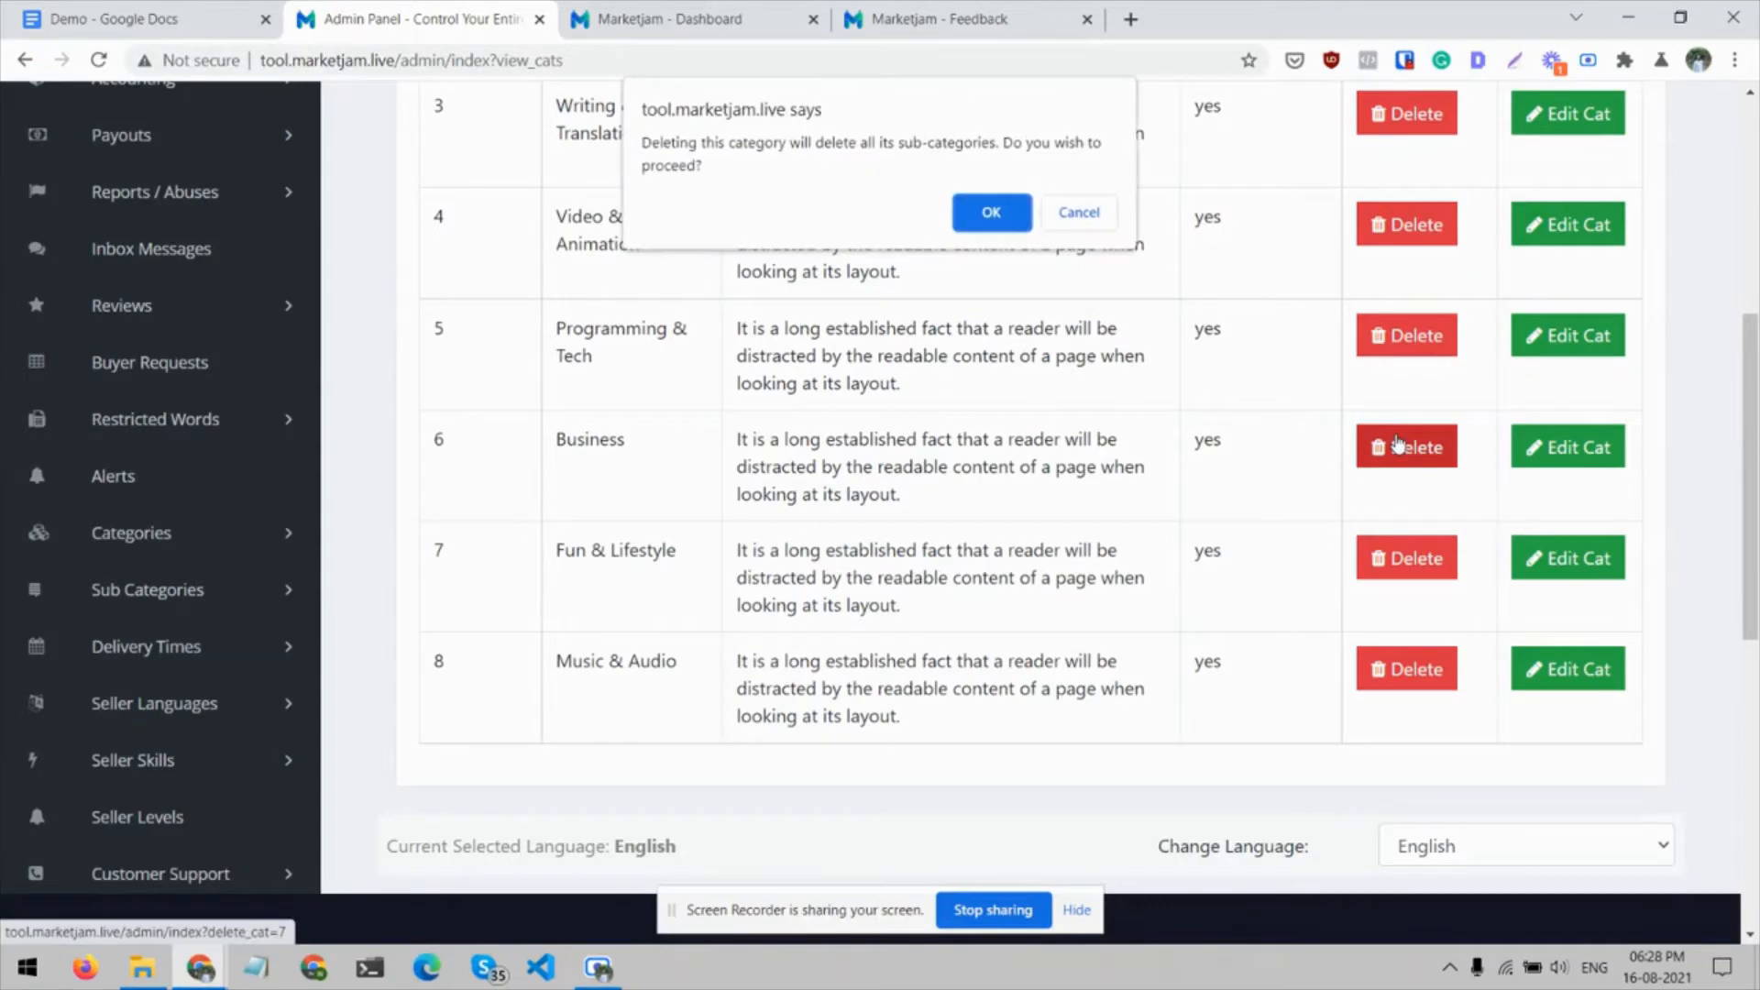
click(998, 209)
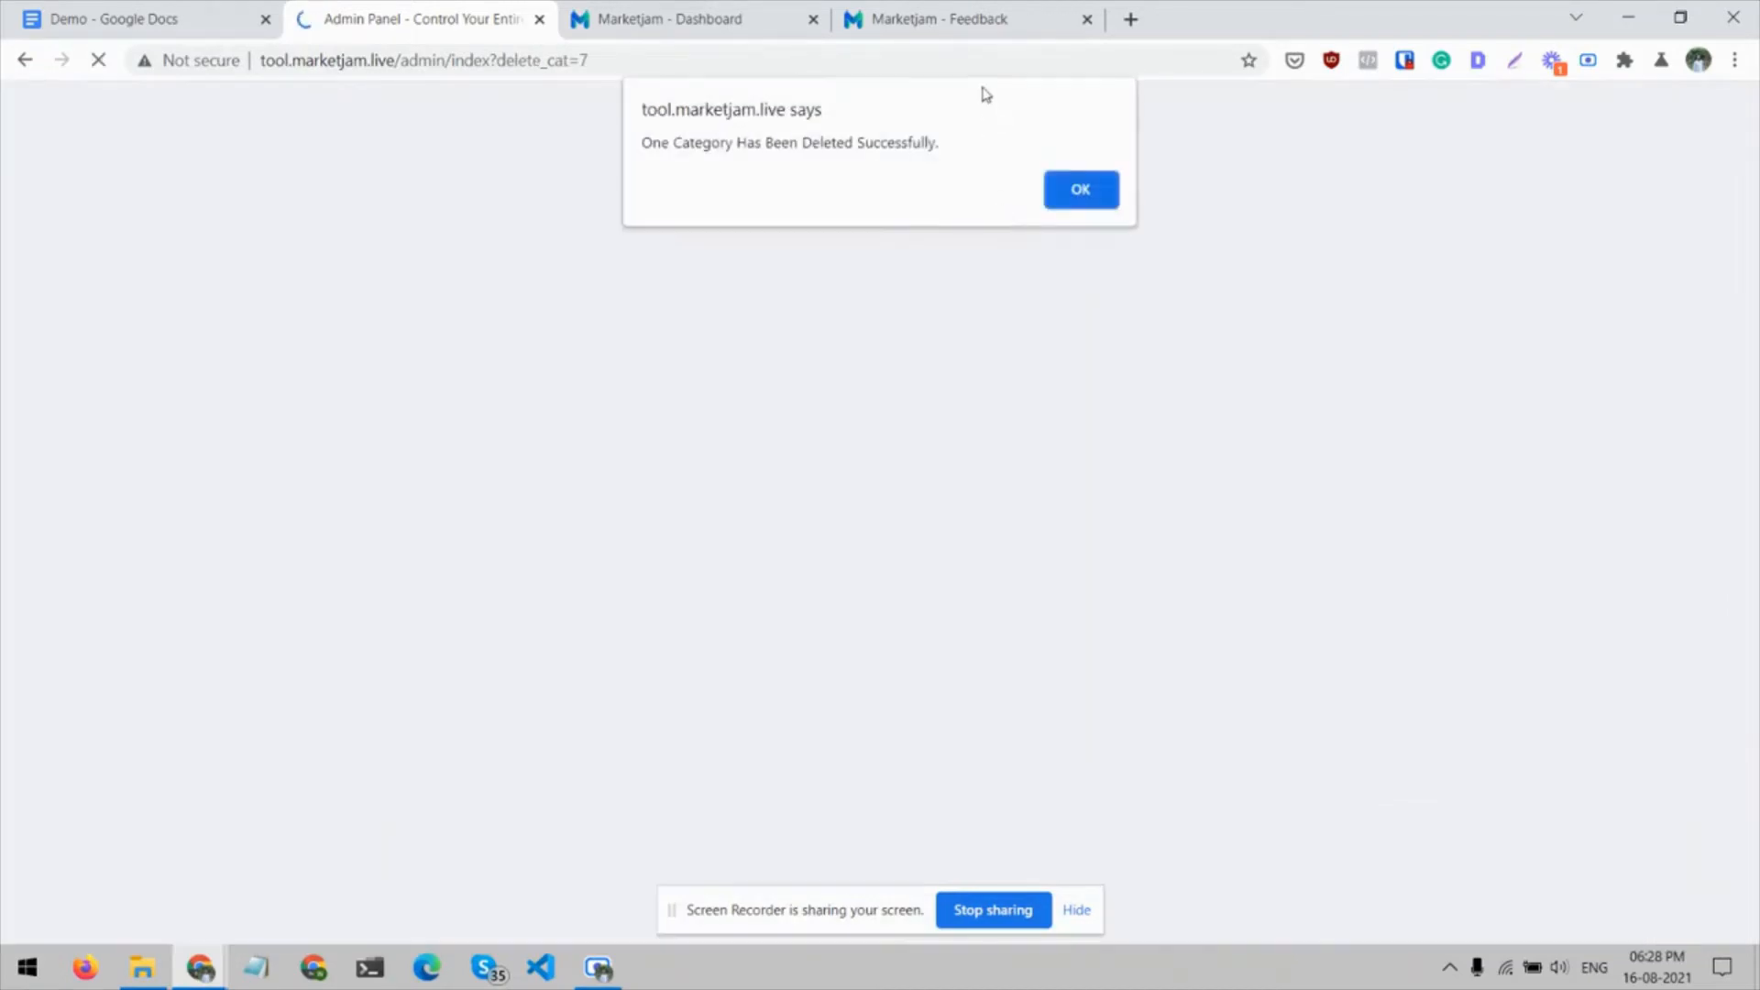
click(1080, 188)
Reload the Marketjam user site's Feedback page and check the main category navigation for the deleted Business category
click(999, 10)
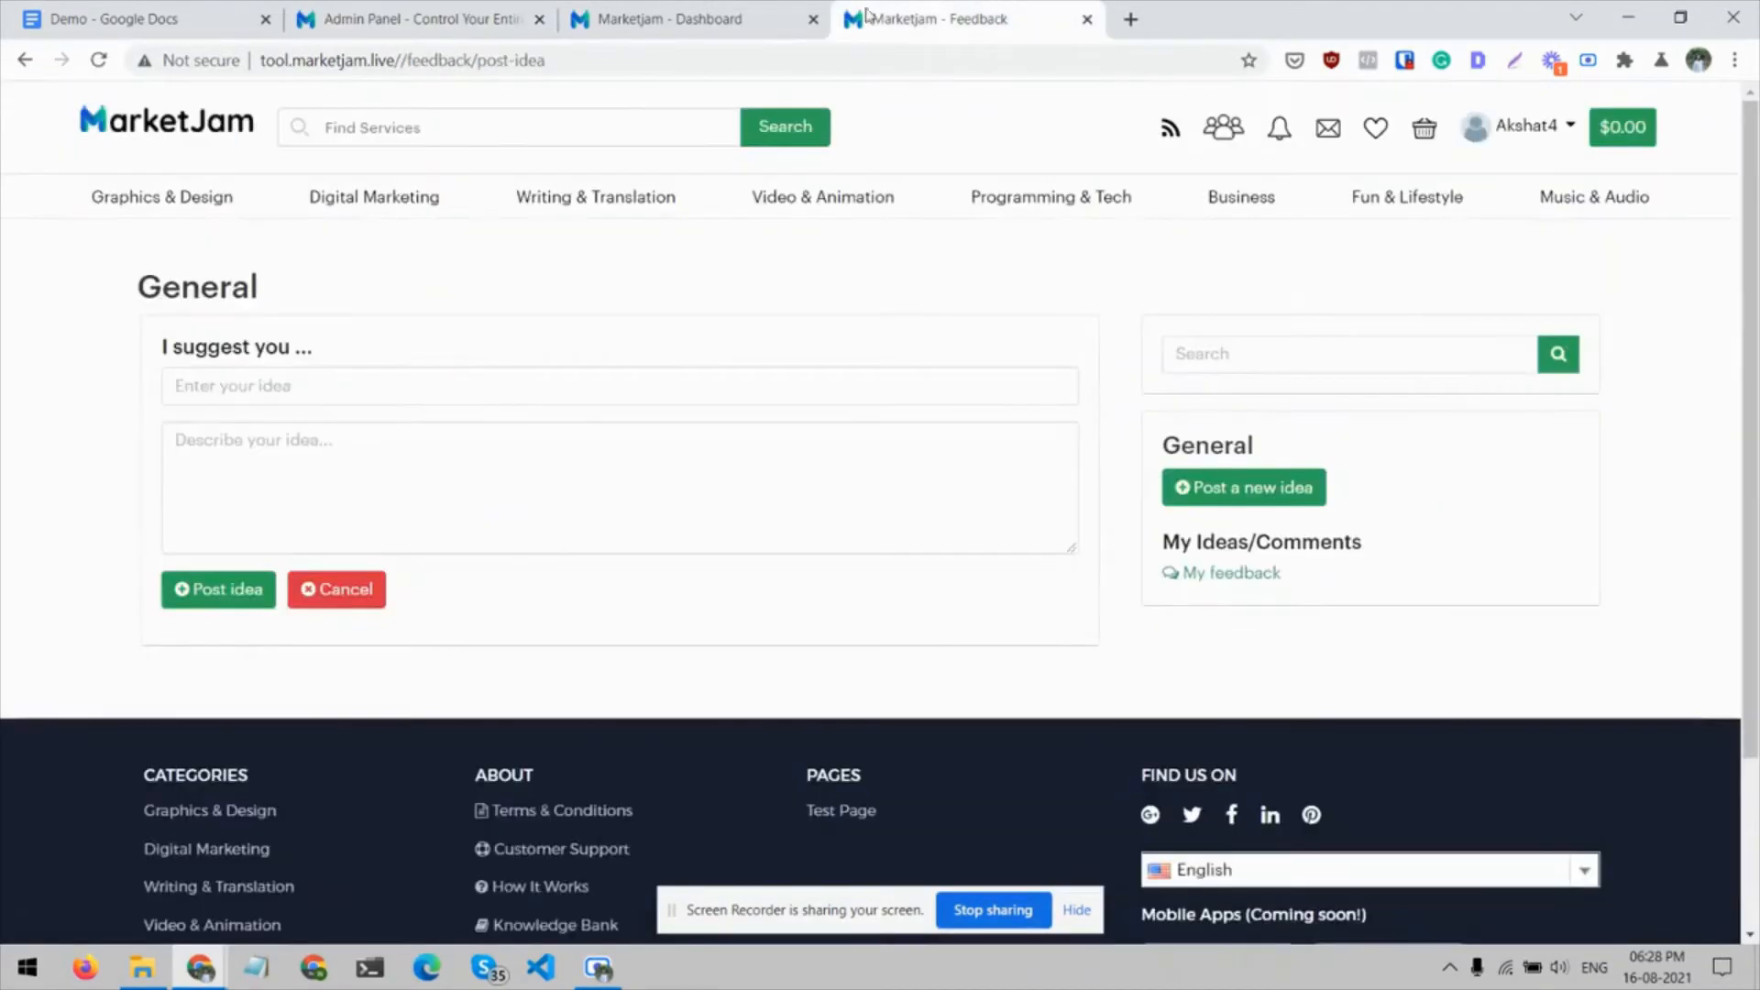
click(739, 11)
click(963, 9)
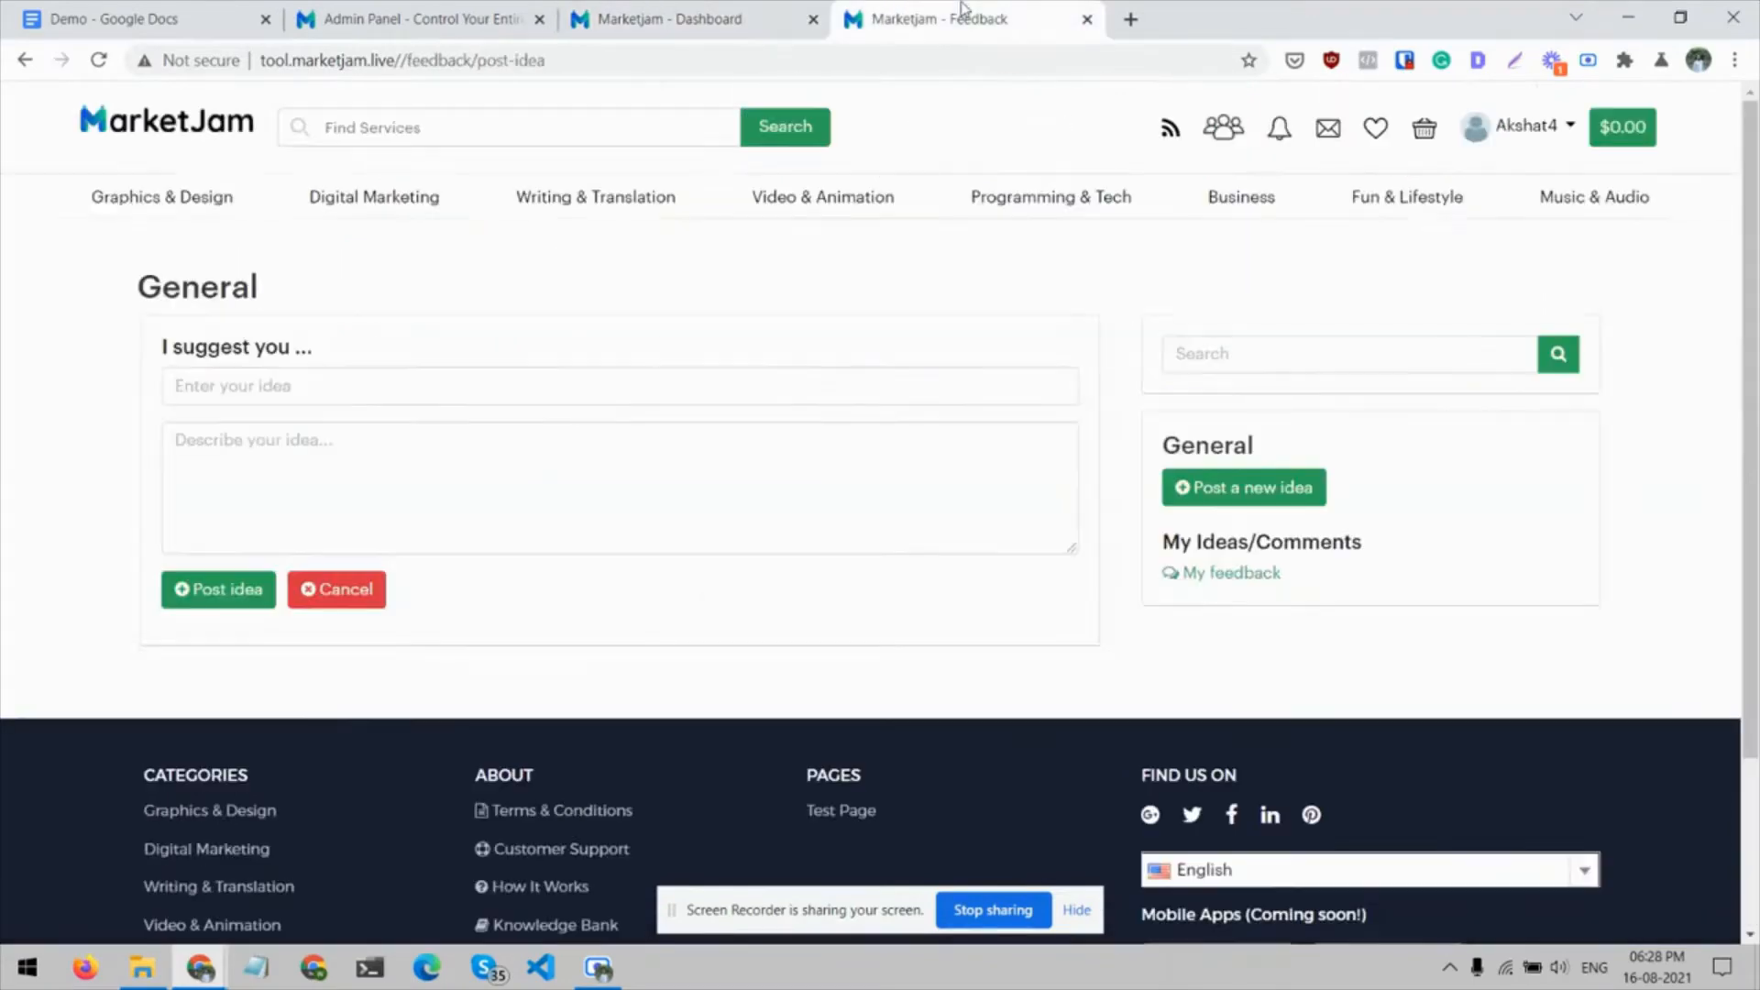
key(F5)
mouse_move(1259, 184)
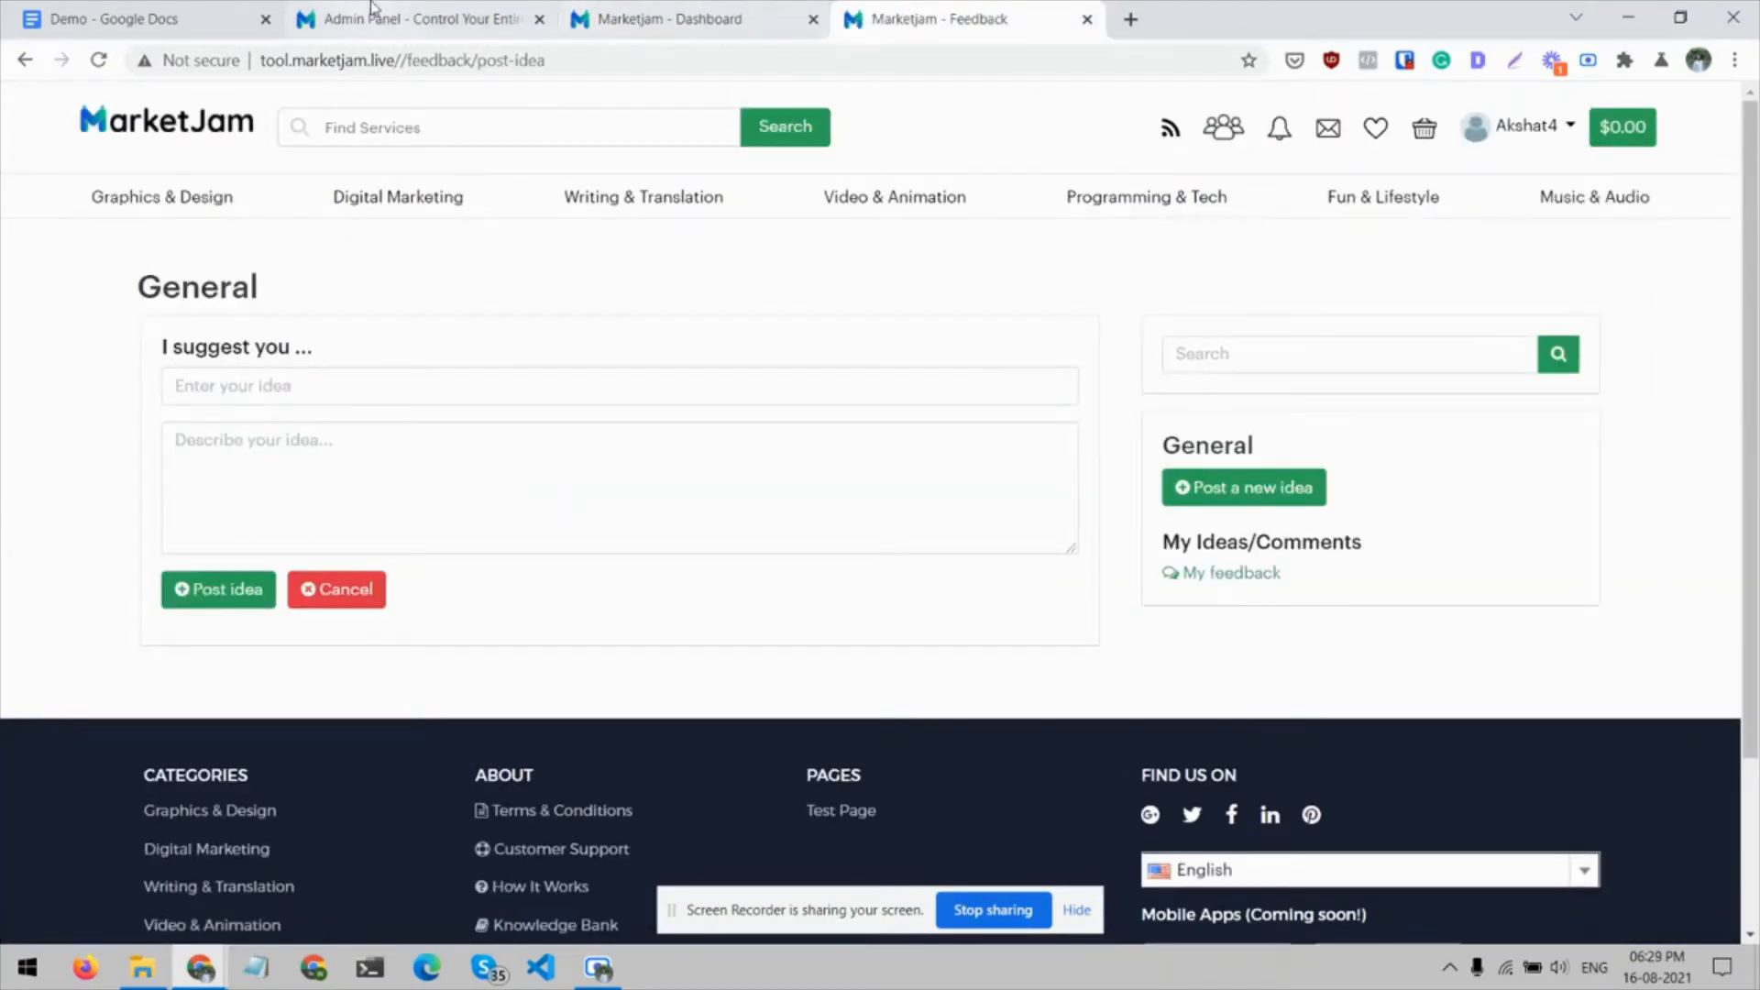
Return to the admin panel and review the remaining entries in the categories list
click(417, 19)
scroll(954, 503, down, 4)
scroll(955, 503, up, 2)
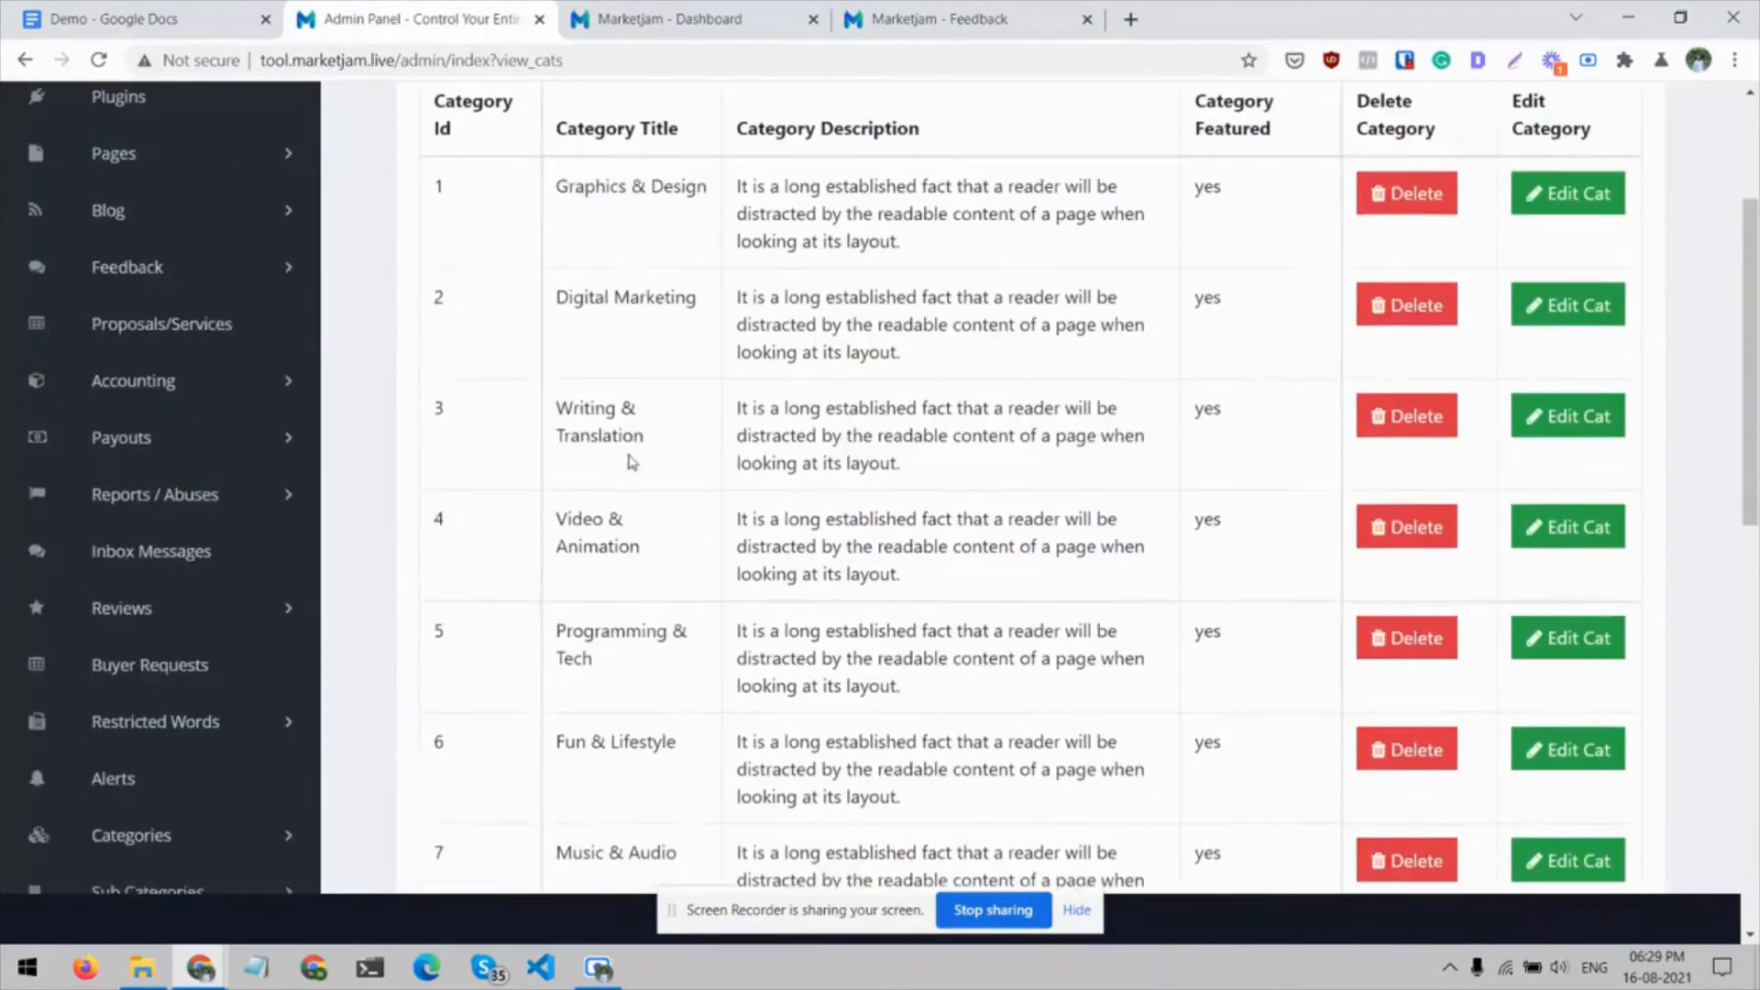
scroll(1012, 314, up, 2)
scroll(397, 495, down, 4)
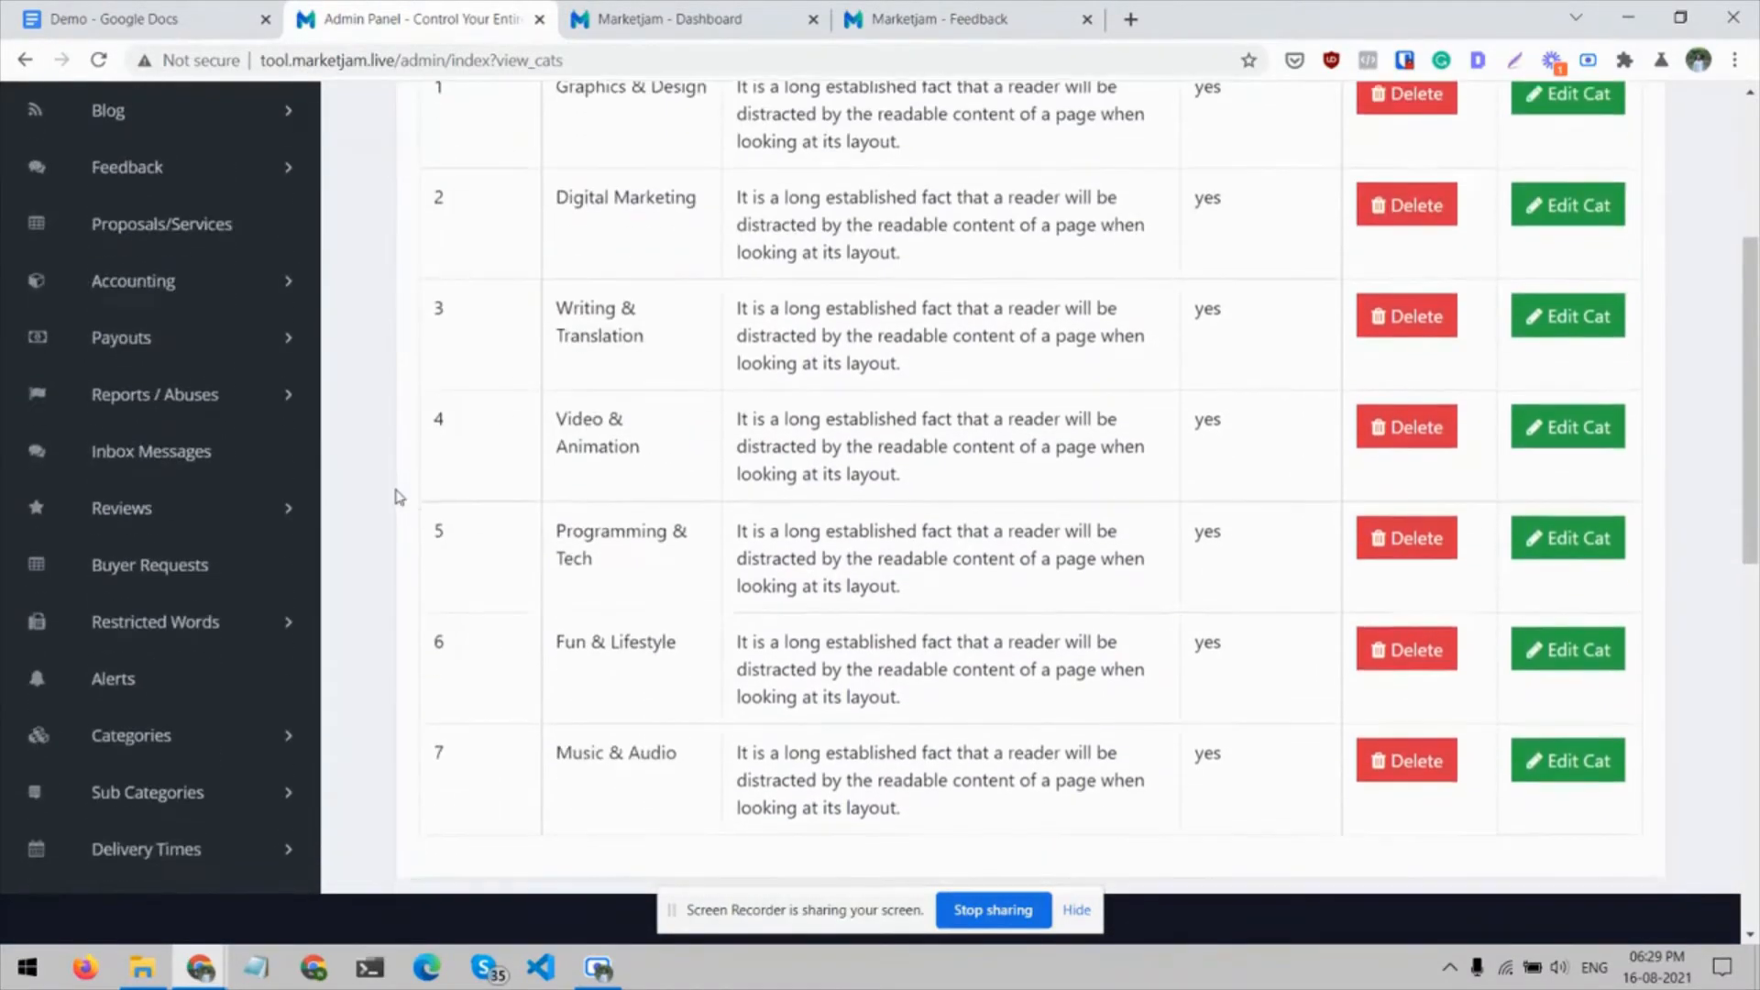
Open the admin list of sub categories, and open Logo Design under Graphics & Design on the user site
click(287, 662)
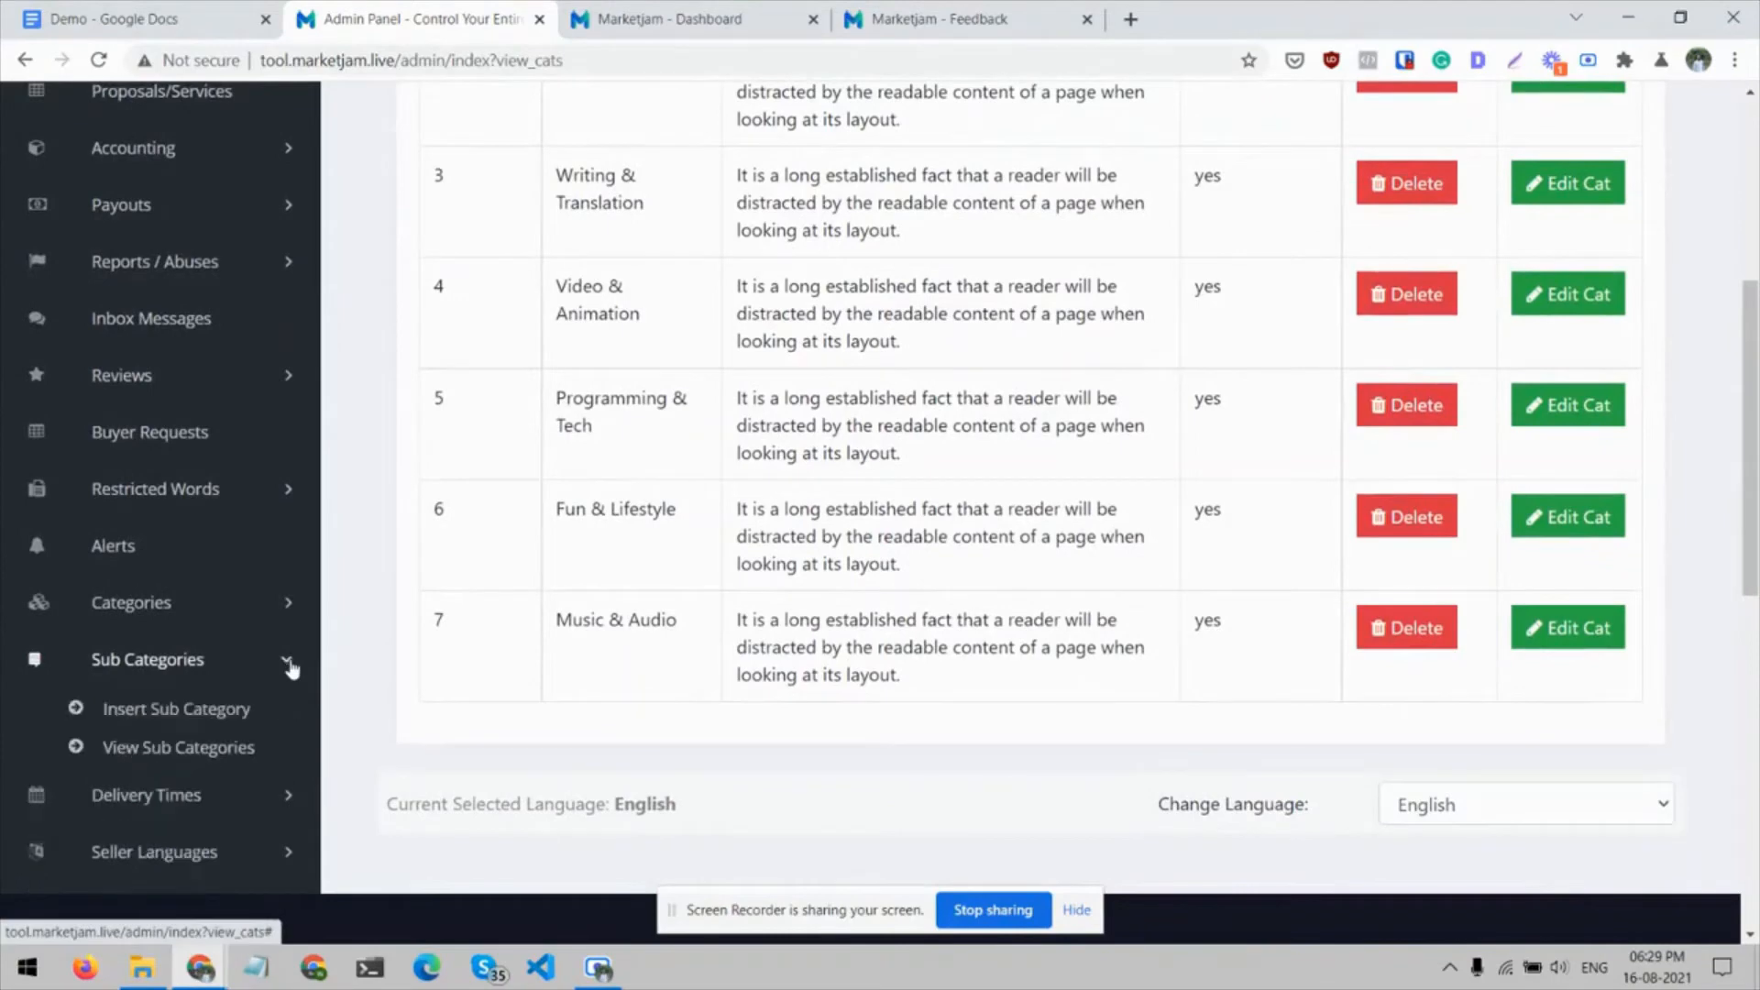
click(209, 750)
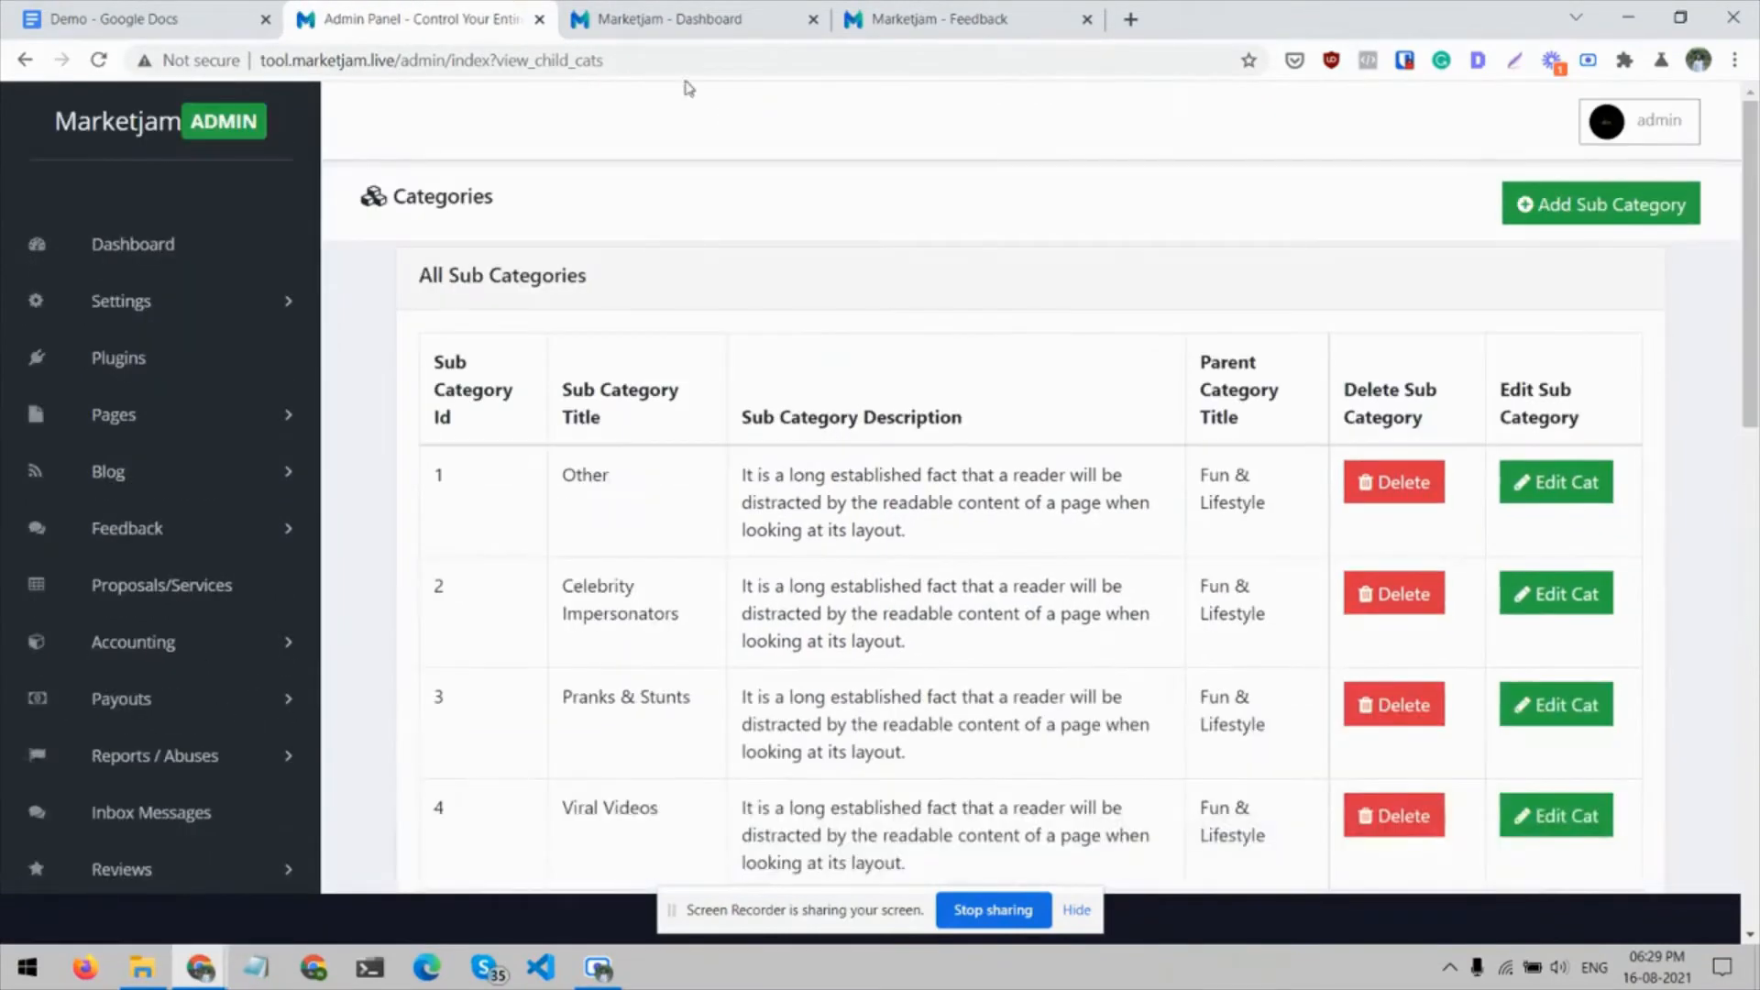
click(913, 13)
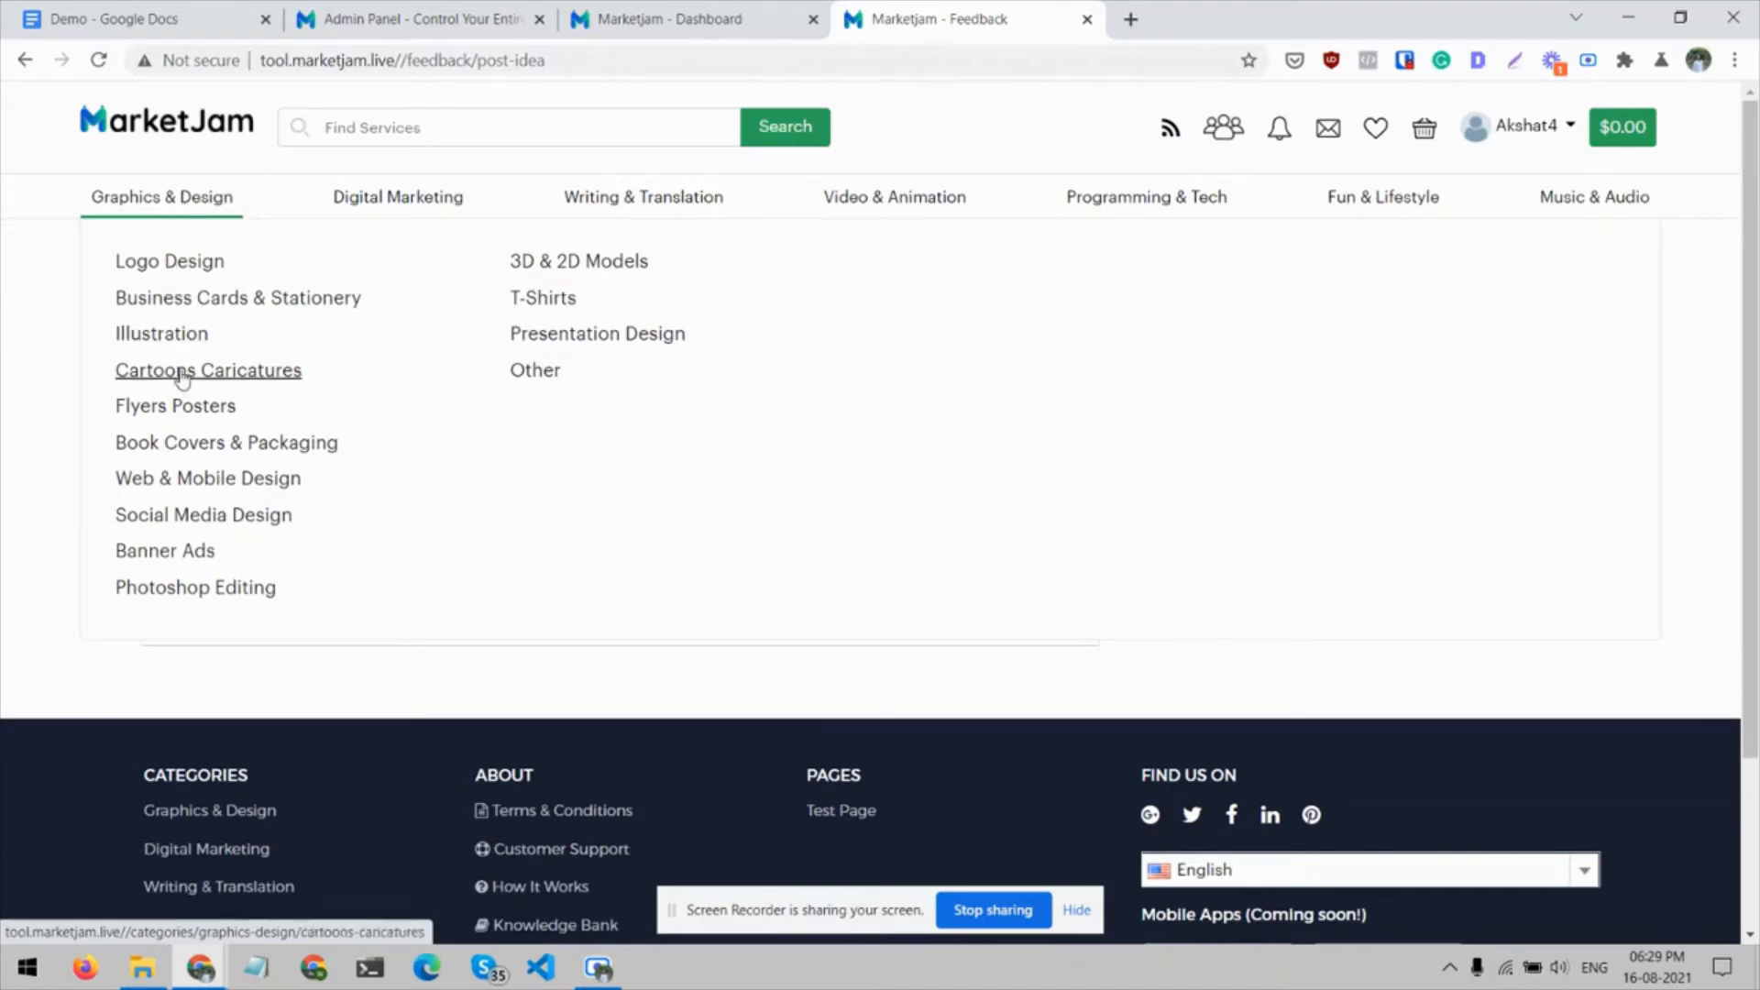
click(159, 264)
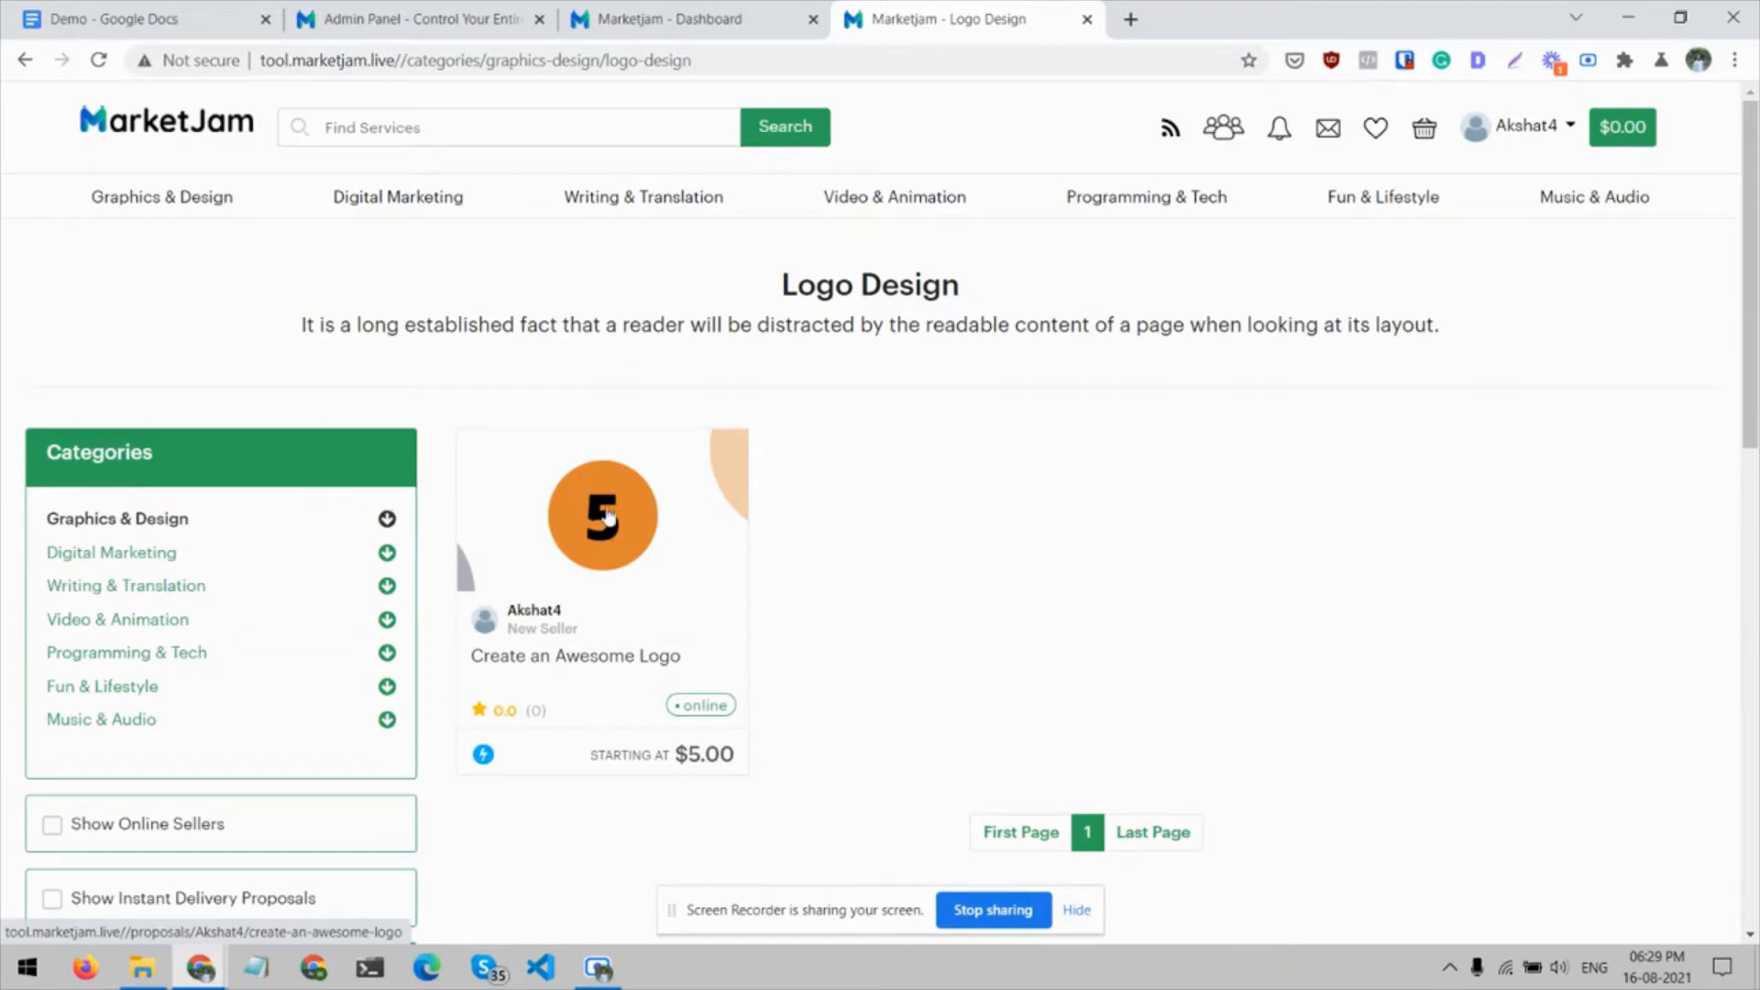
Return to the admin panel, look through the sub categories list and open the Seller Levels page
click(448, 14)
scroll(623, 509, down, 2)
scroll(624, 509, down, 5)
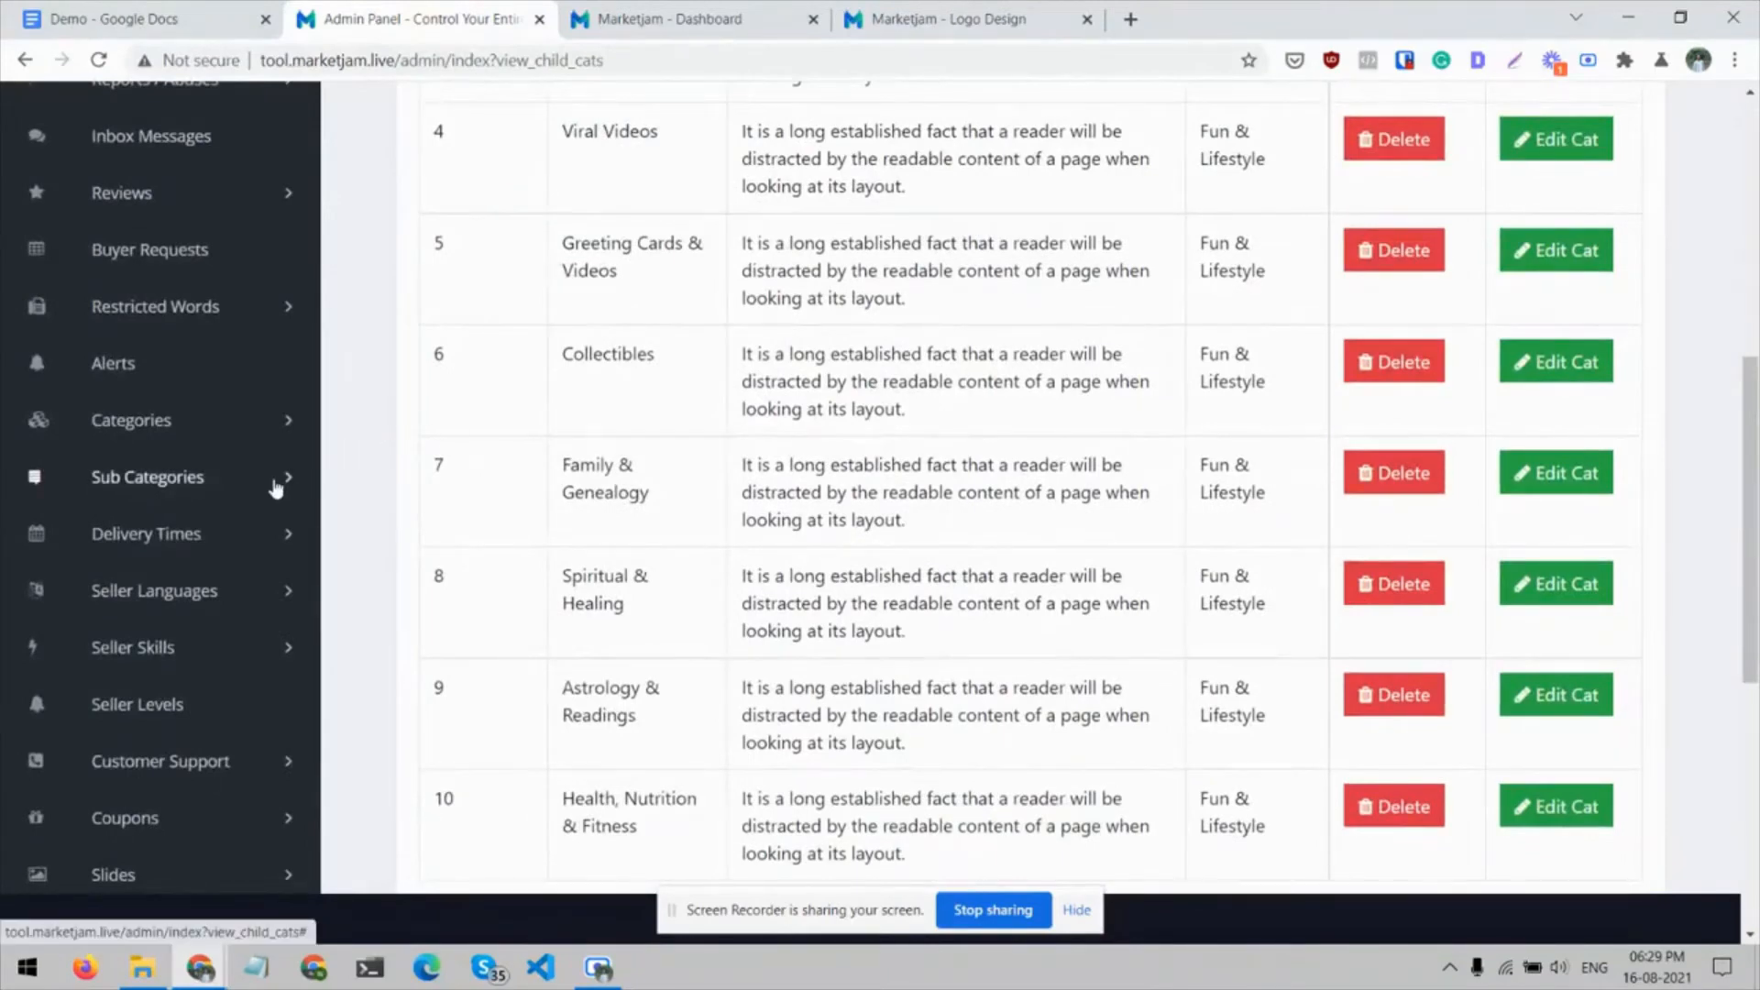
scroll(275, 487, down, 1)
scroll(294, 608, down, 1)
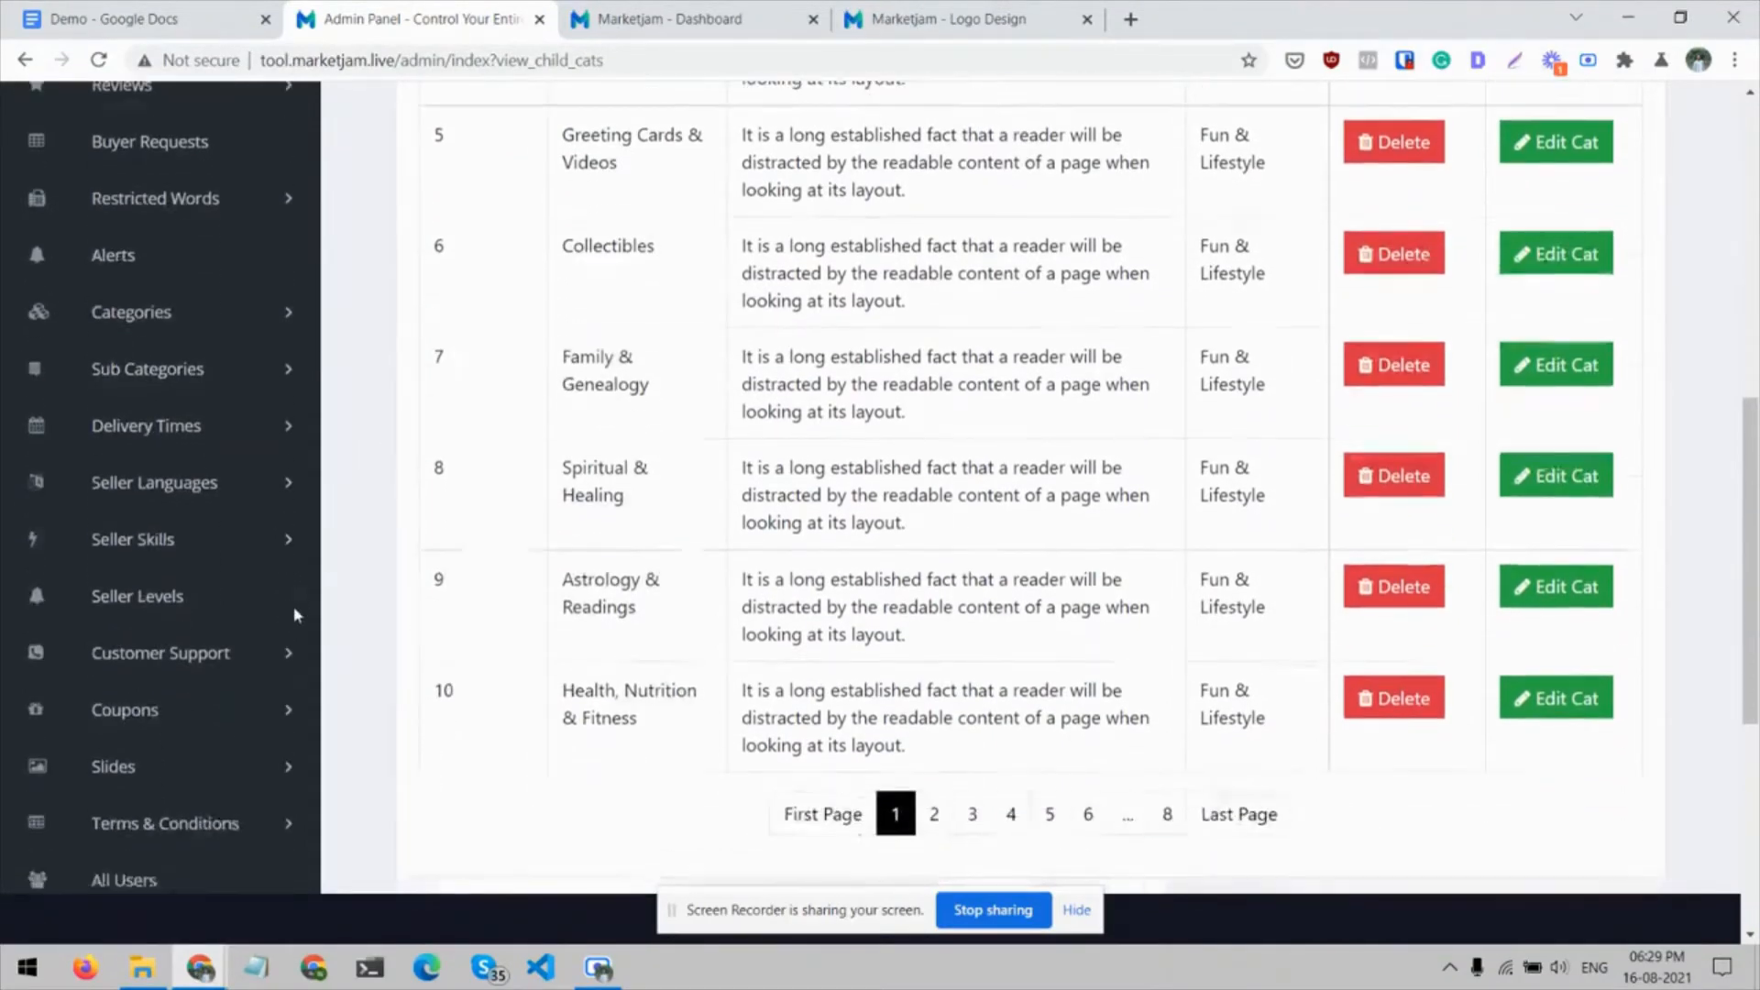
click(170, 616)
Review the seller levels and open the Customer Support settings form
scroll(581, 465, down, 1)
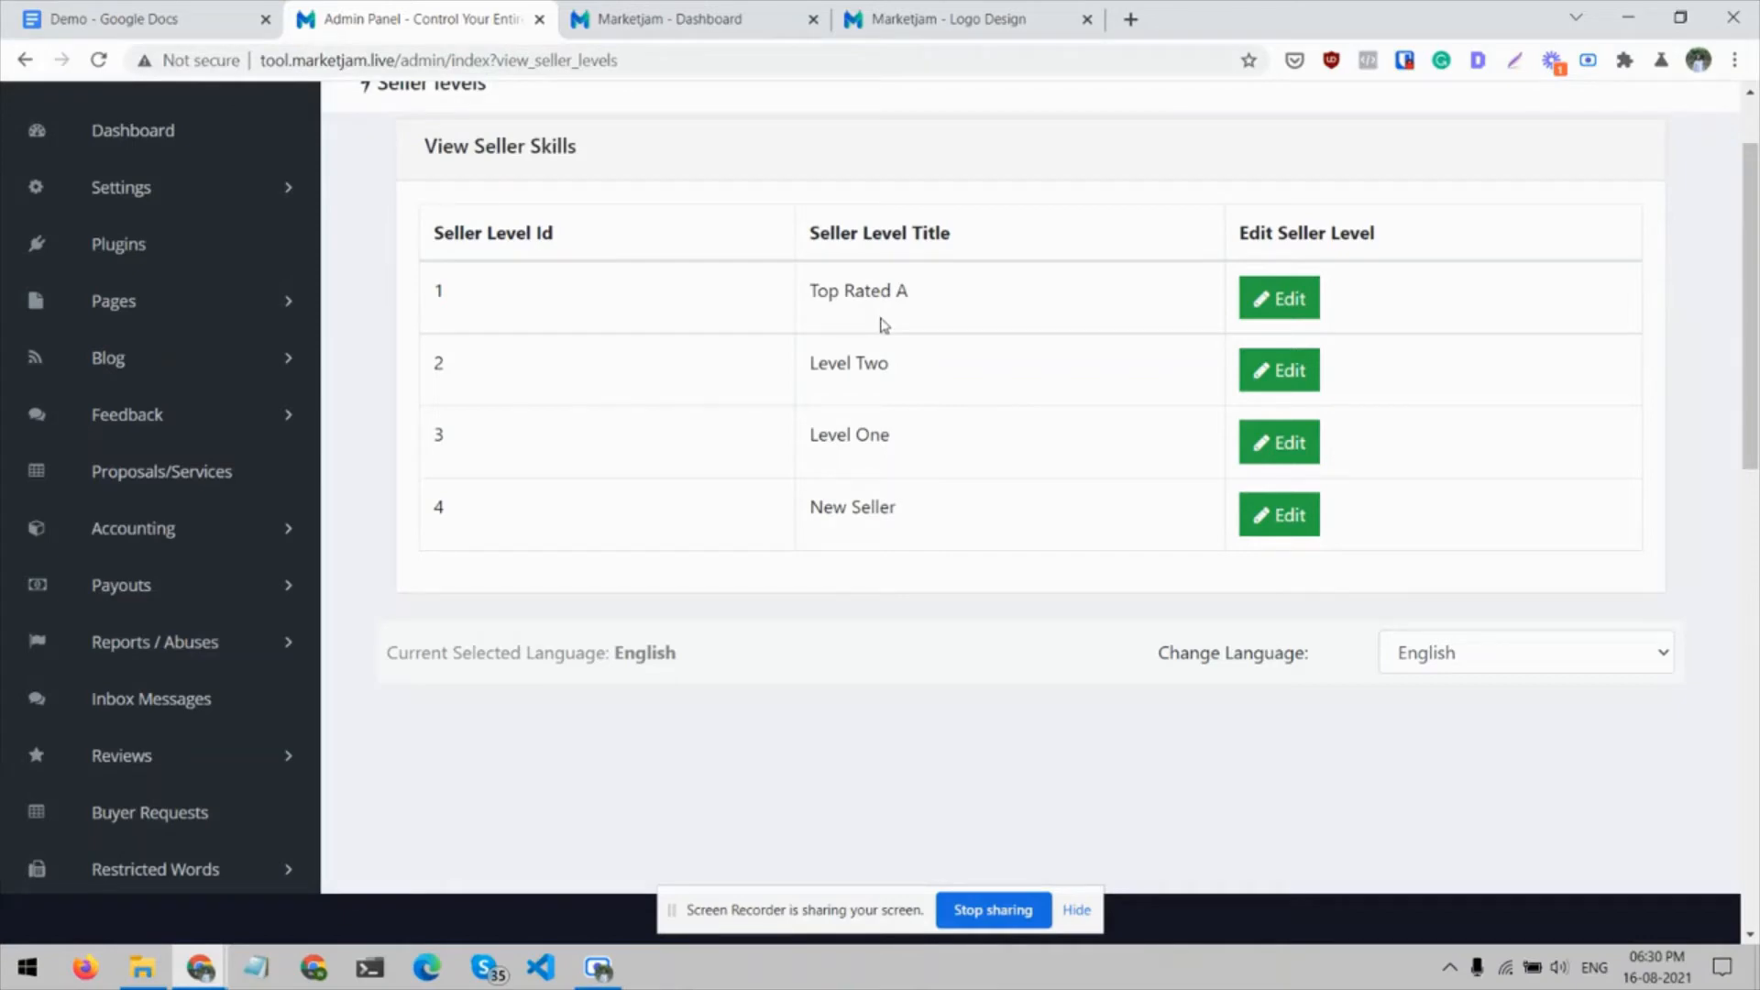
scroll(147, 619, down, 4)
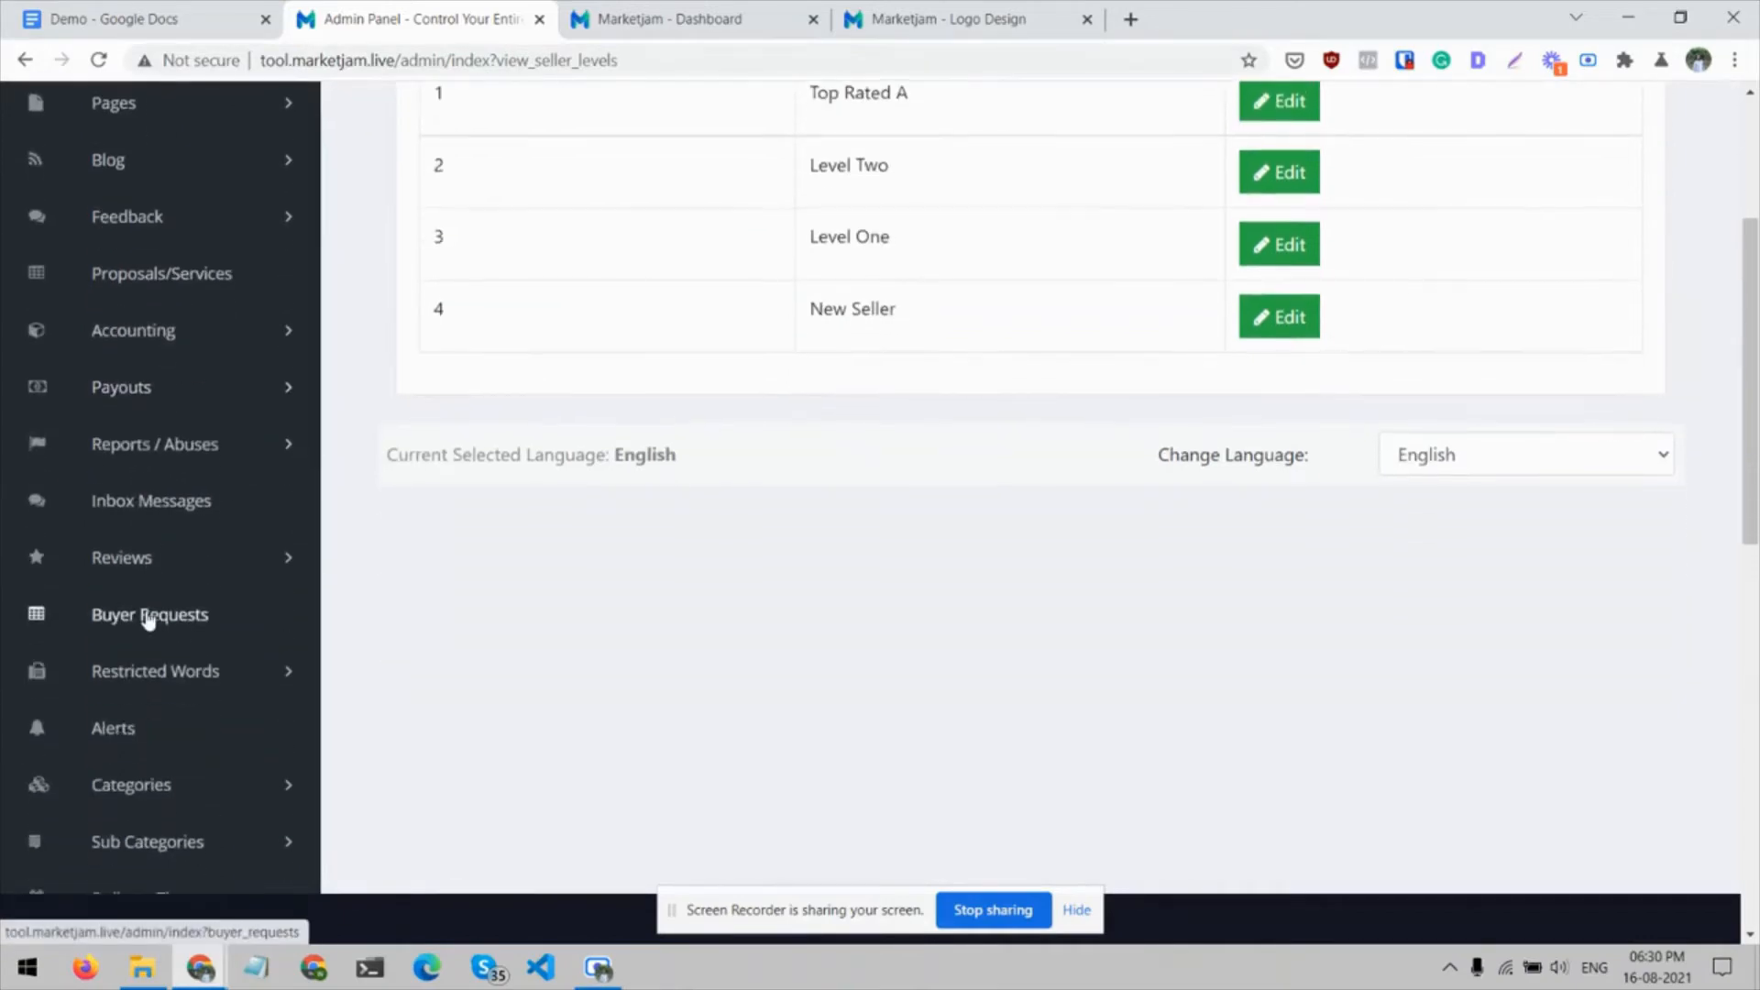
scroll(147, 620, down, 3)
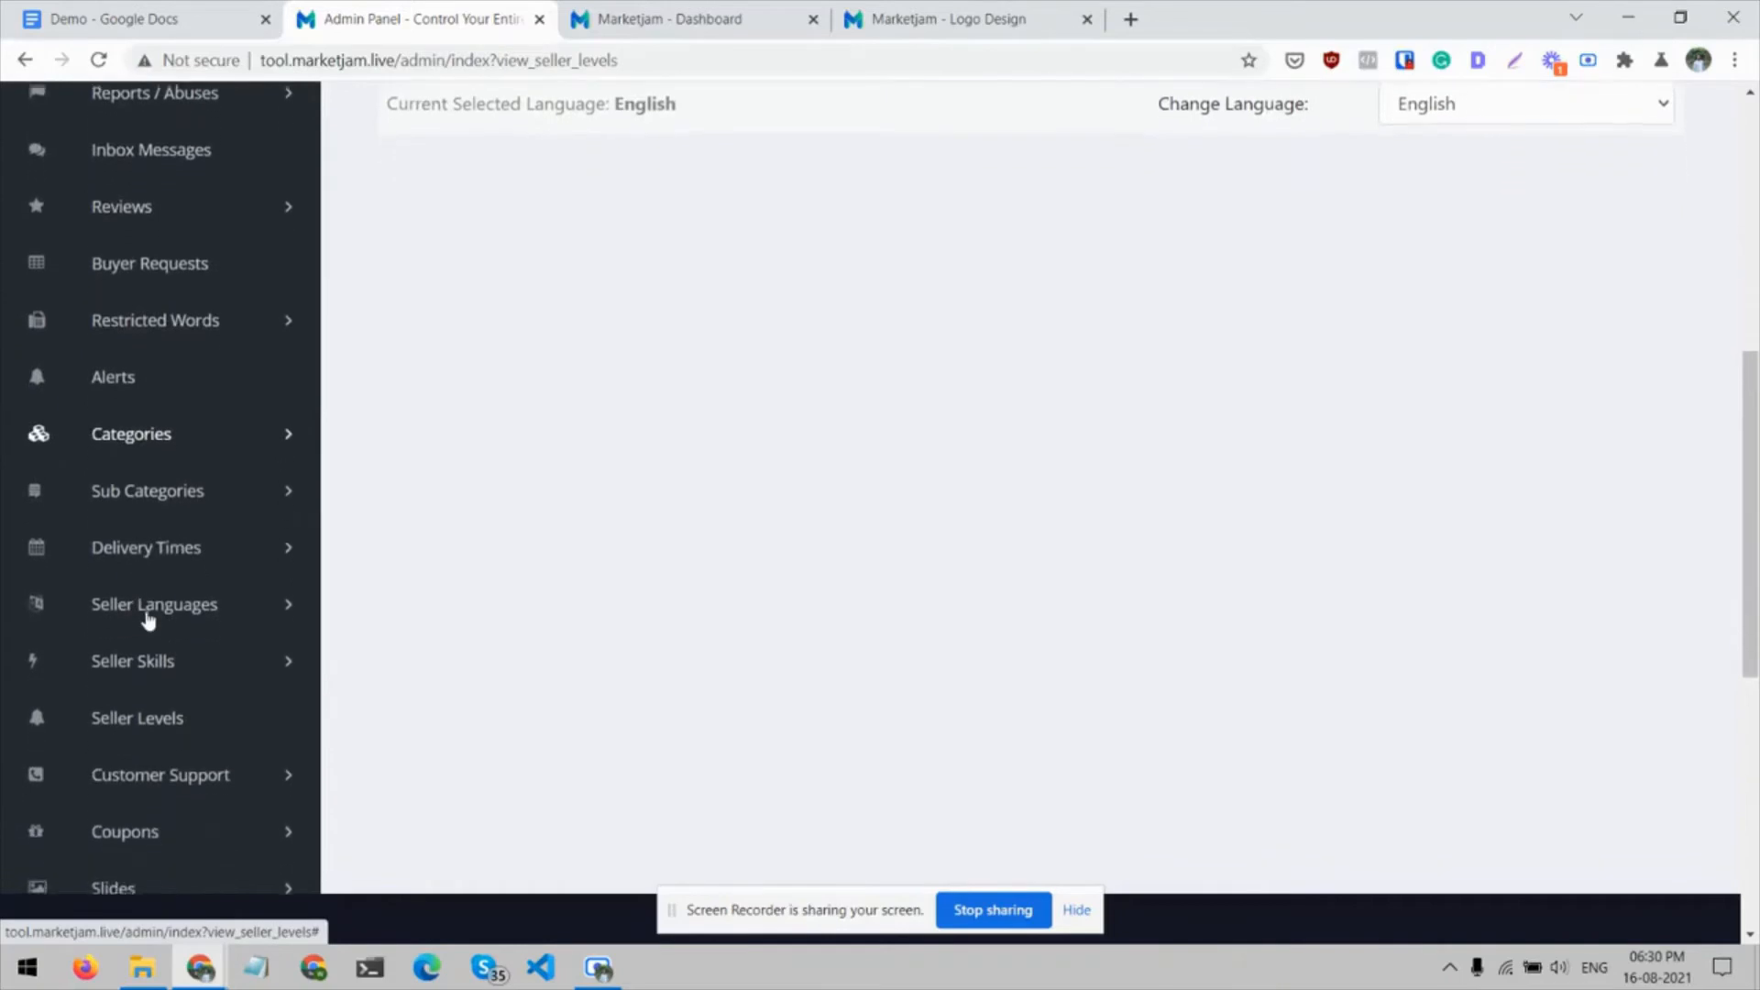
scroll(148, 621, down, 1)
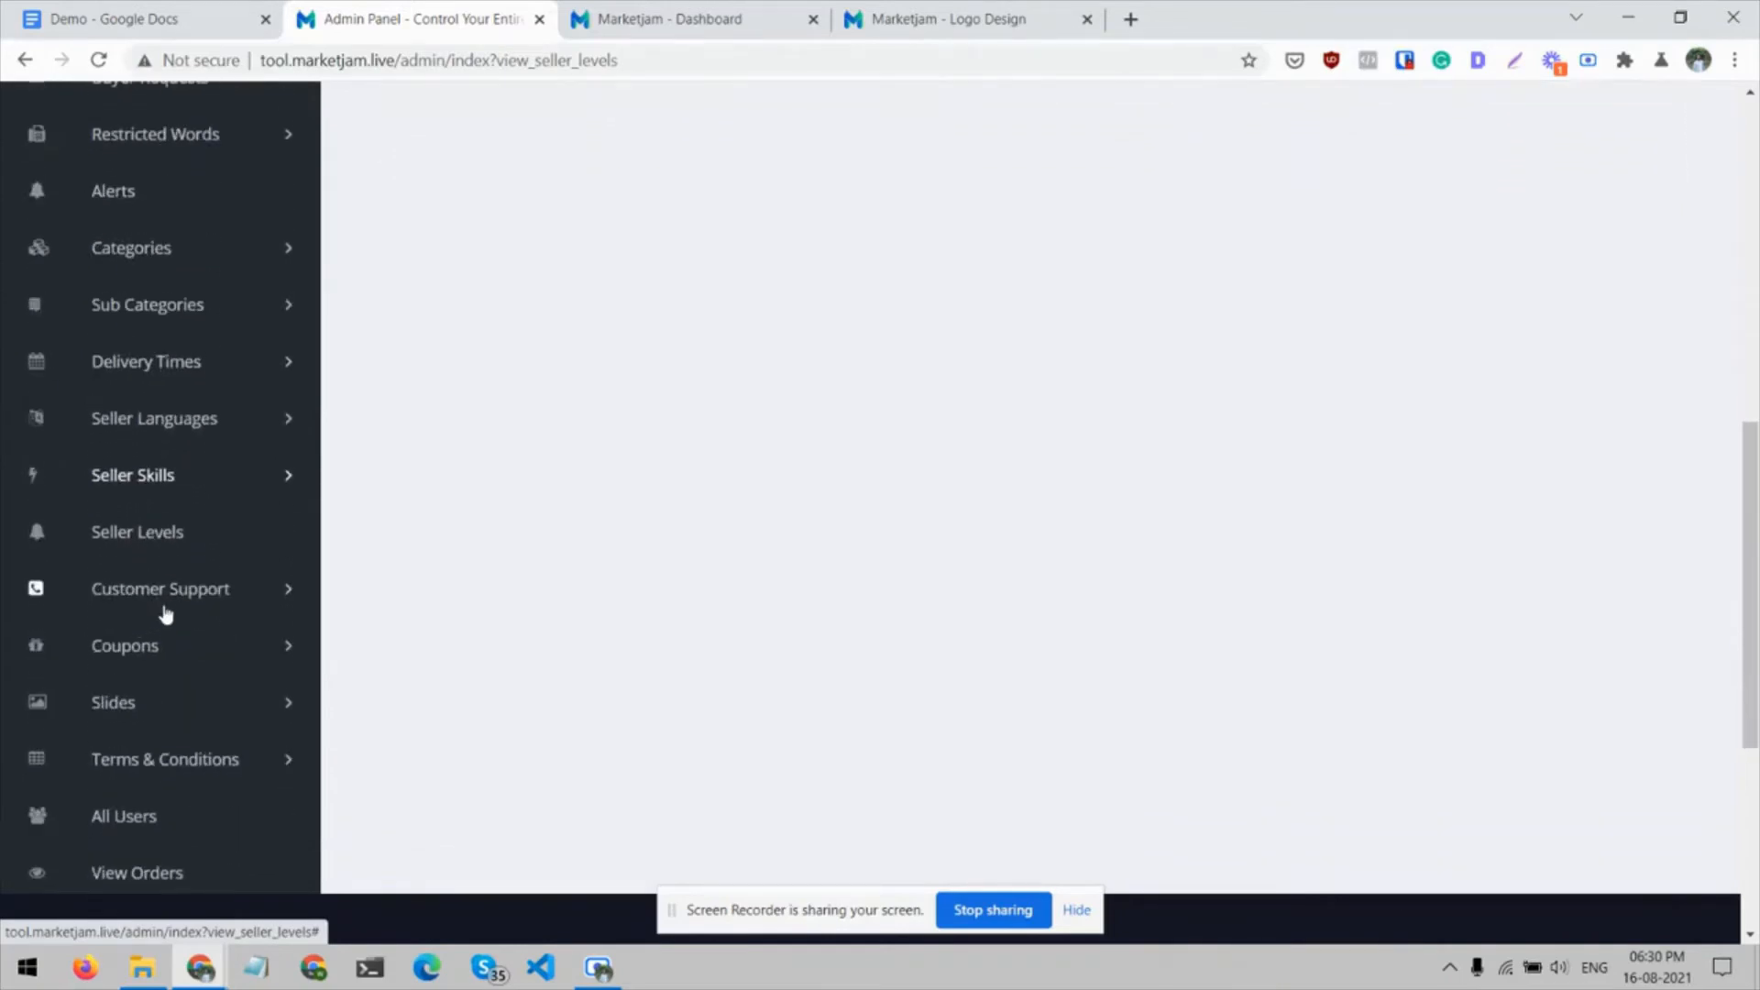
click(290, 589)
click(208, 640)
scroll(561, 587, down, 1)
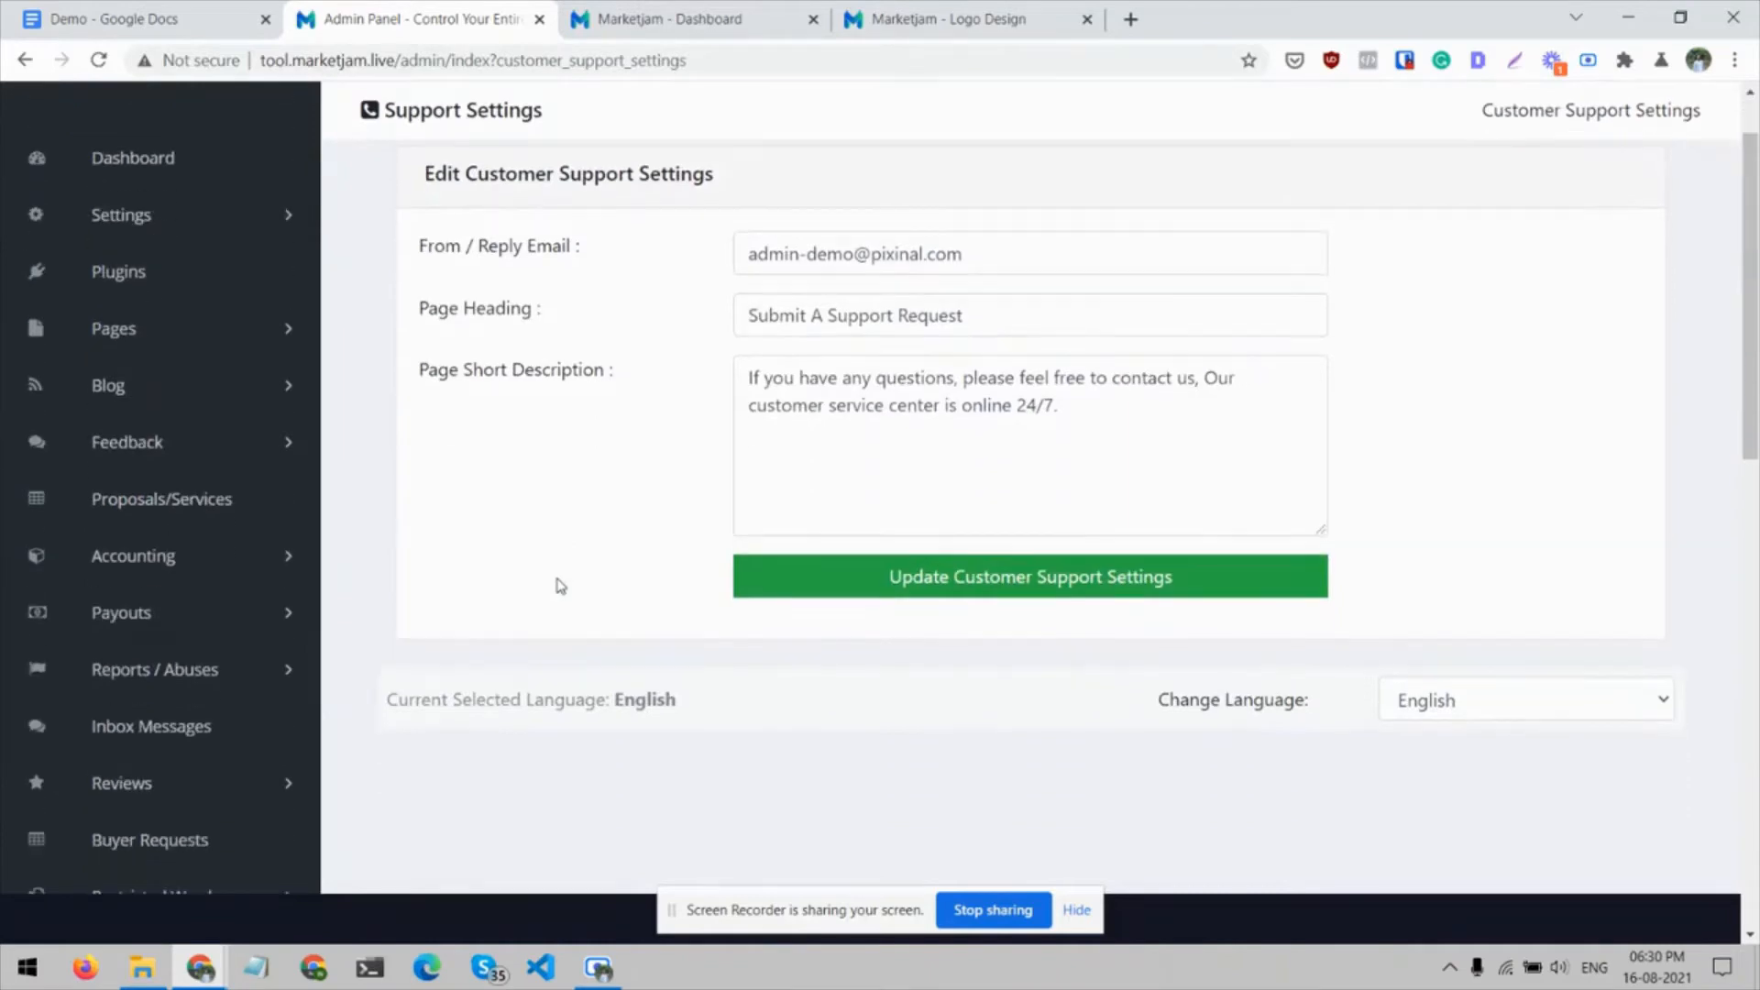
Open the list of support requests in the Customer Support section
scroll(561, 587, down, 8)
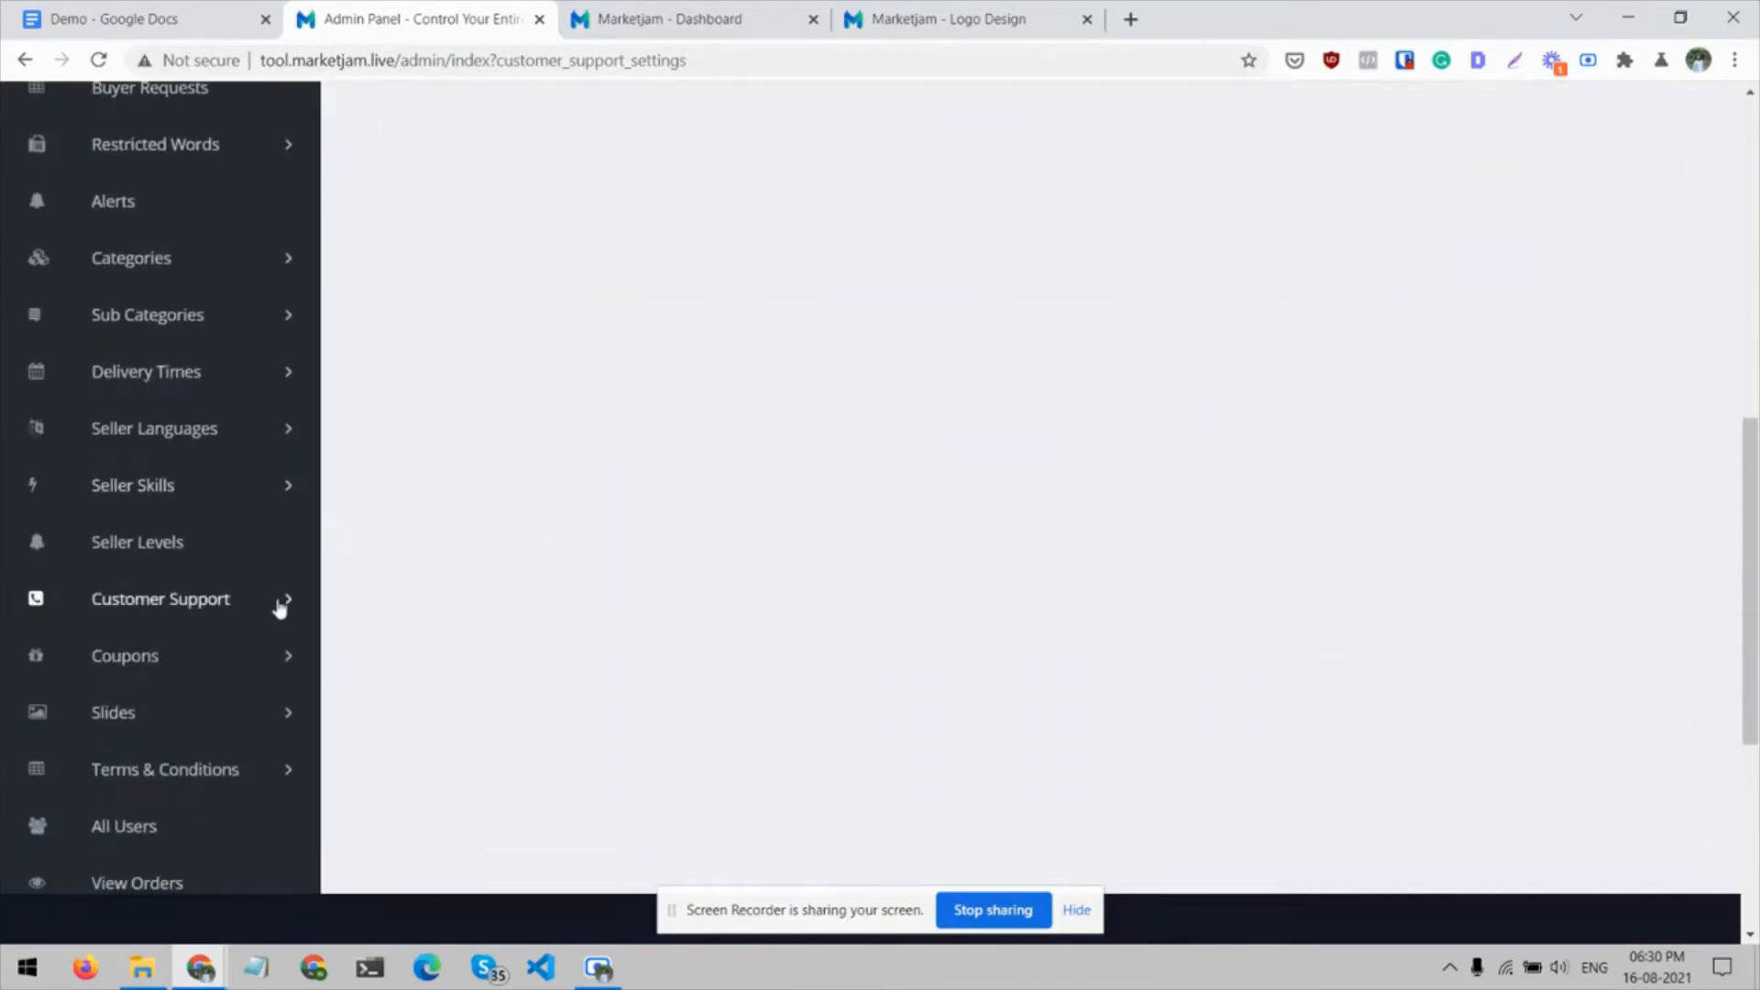
click(280, 605)
click(184, 689)
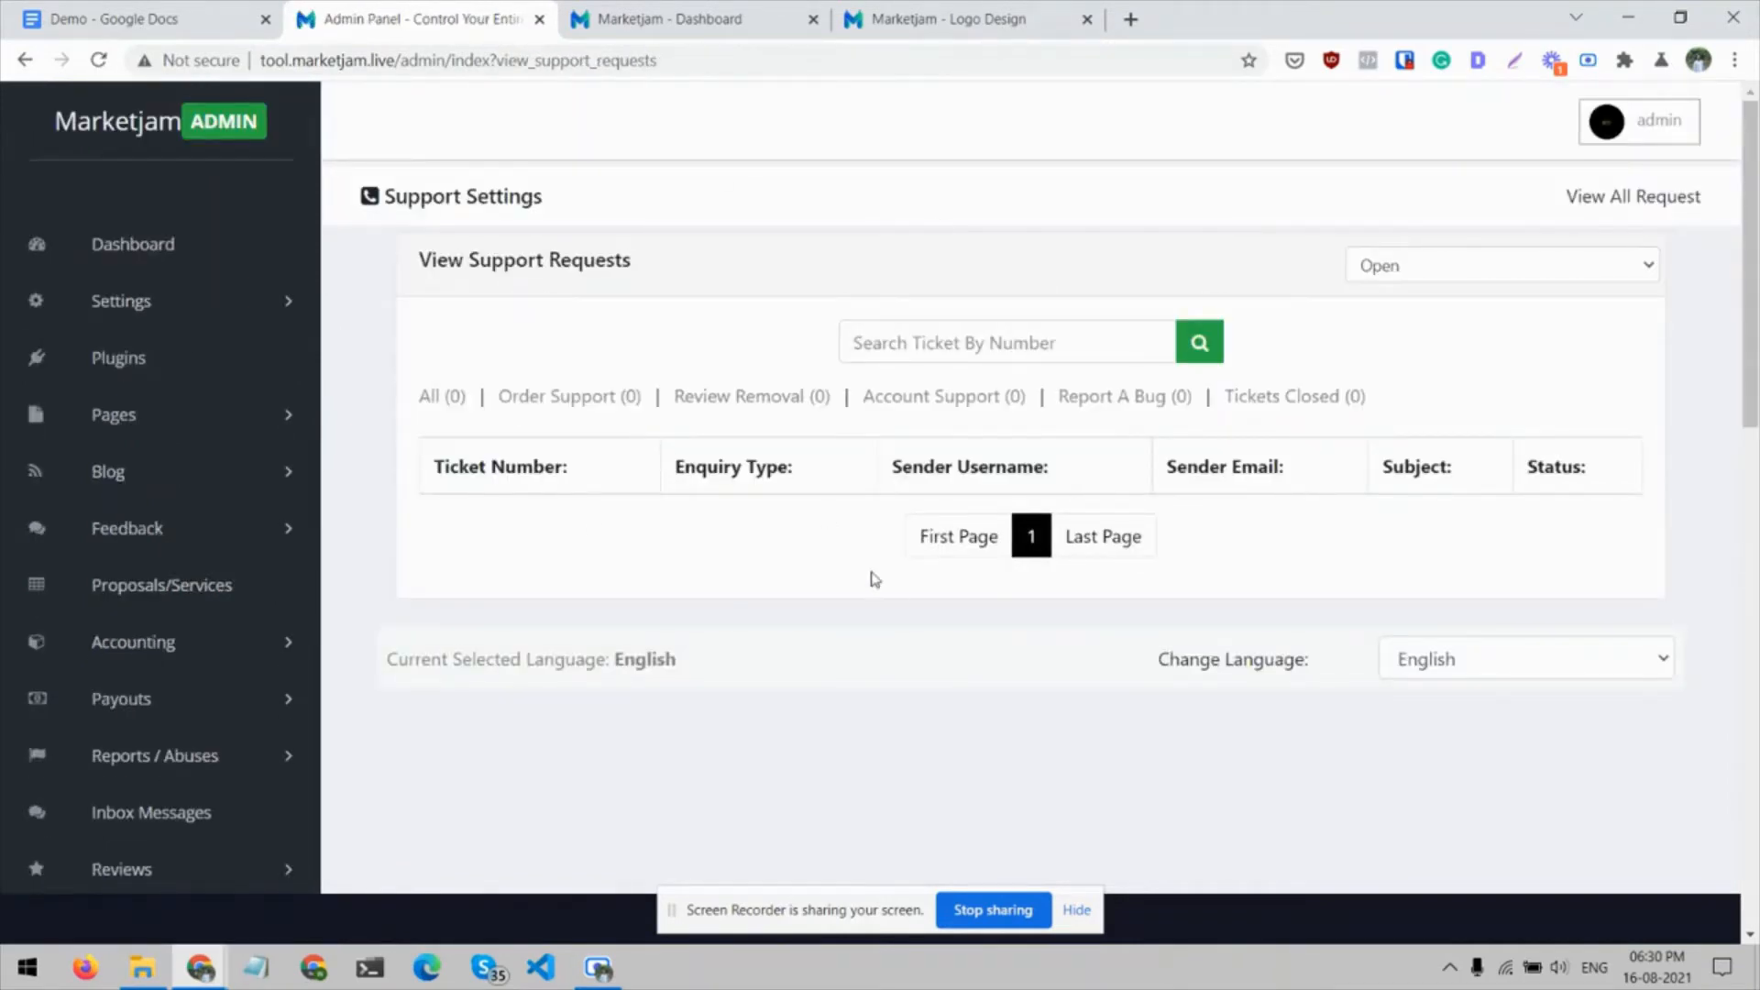
Show the options of the Files and Knowledge Bank sections in the admin panel
scroll(672, 454, down, 14)
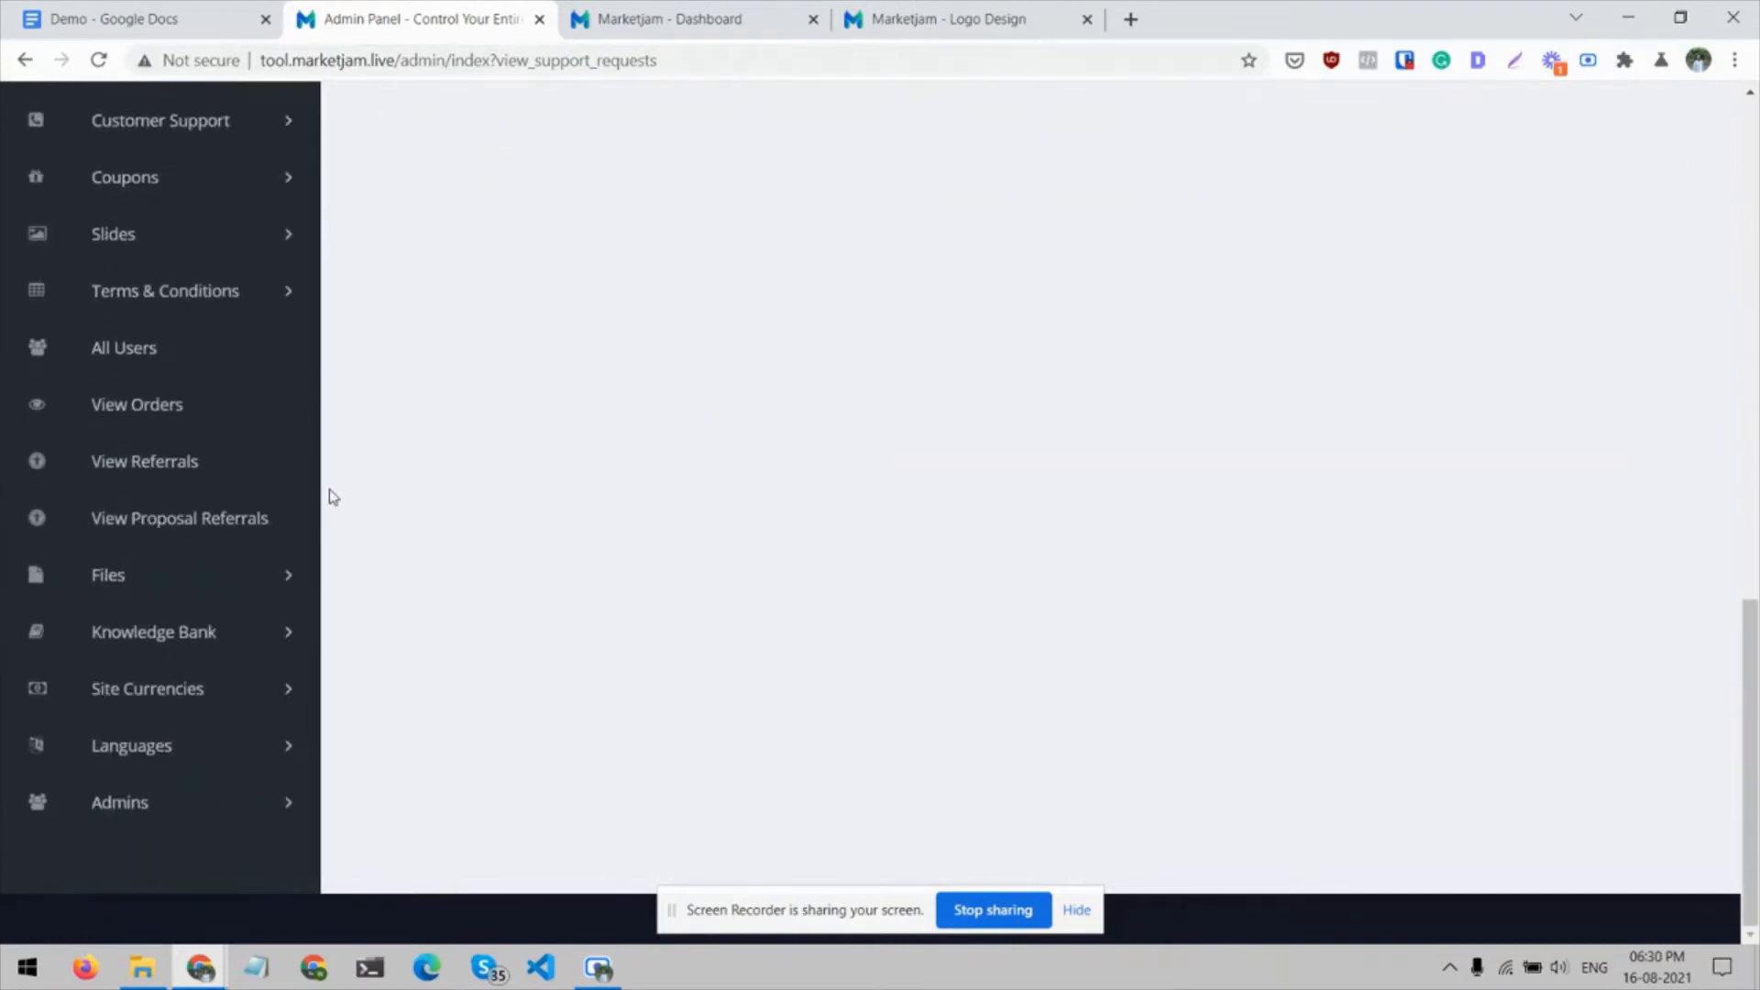
click(288, 576)
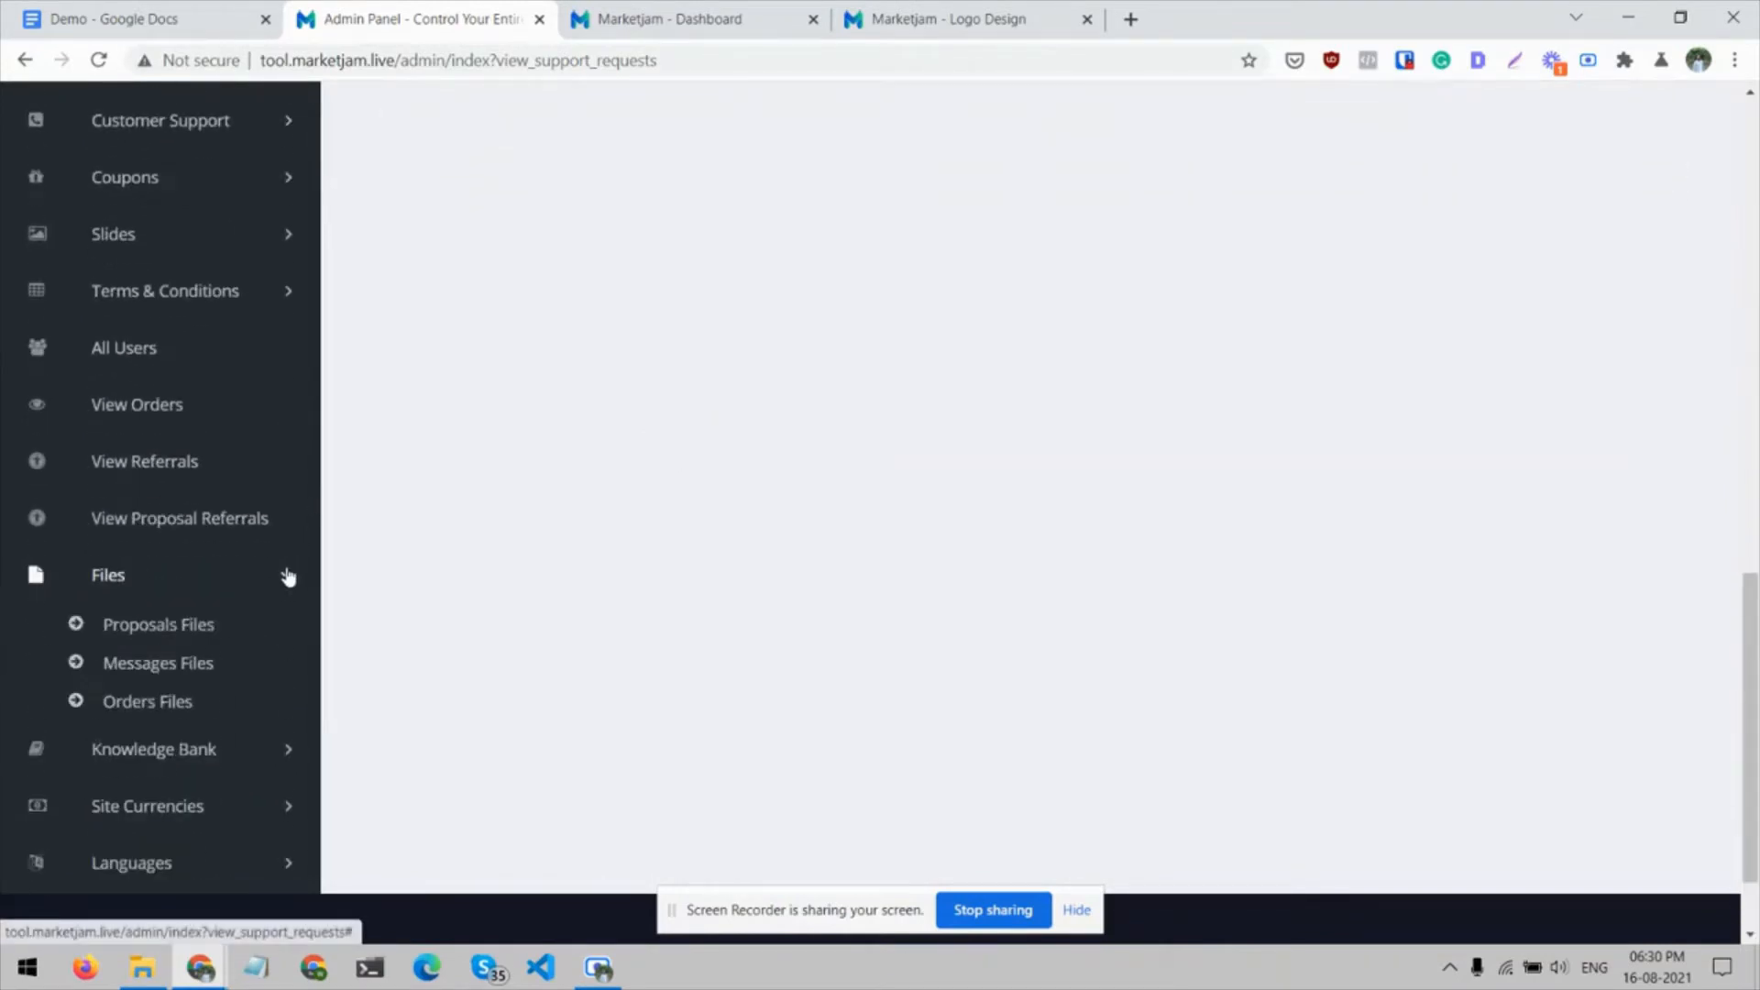
scroll(288, 578, down, 1)
click(288, 681)
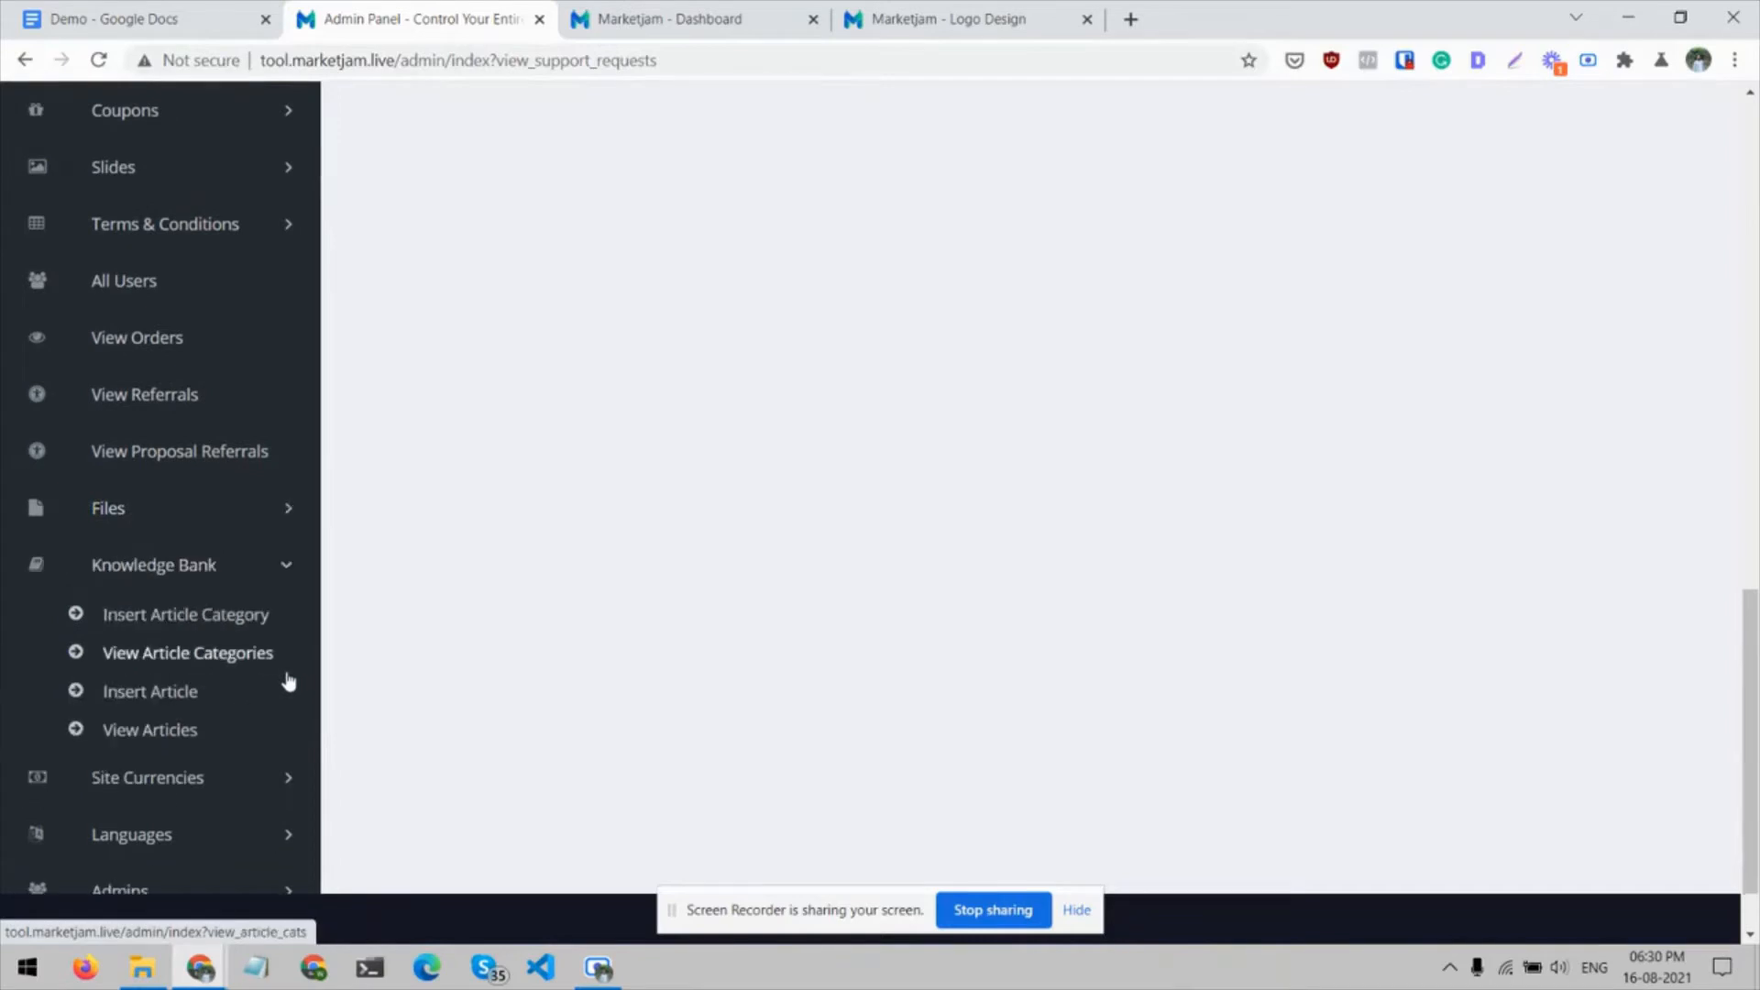
Open the Knowledge Bank page from the footer of the user site's Logo Design page
click(963, 16)
scroll(1028, 607, down, 10)
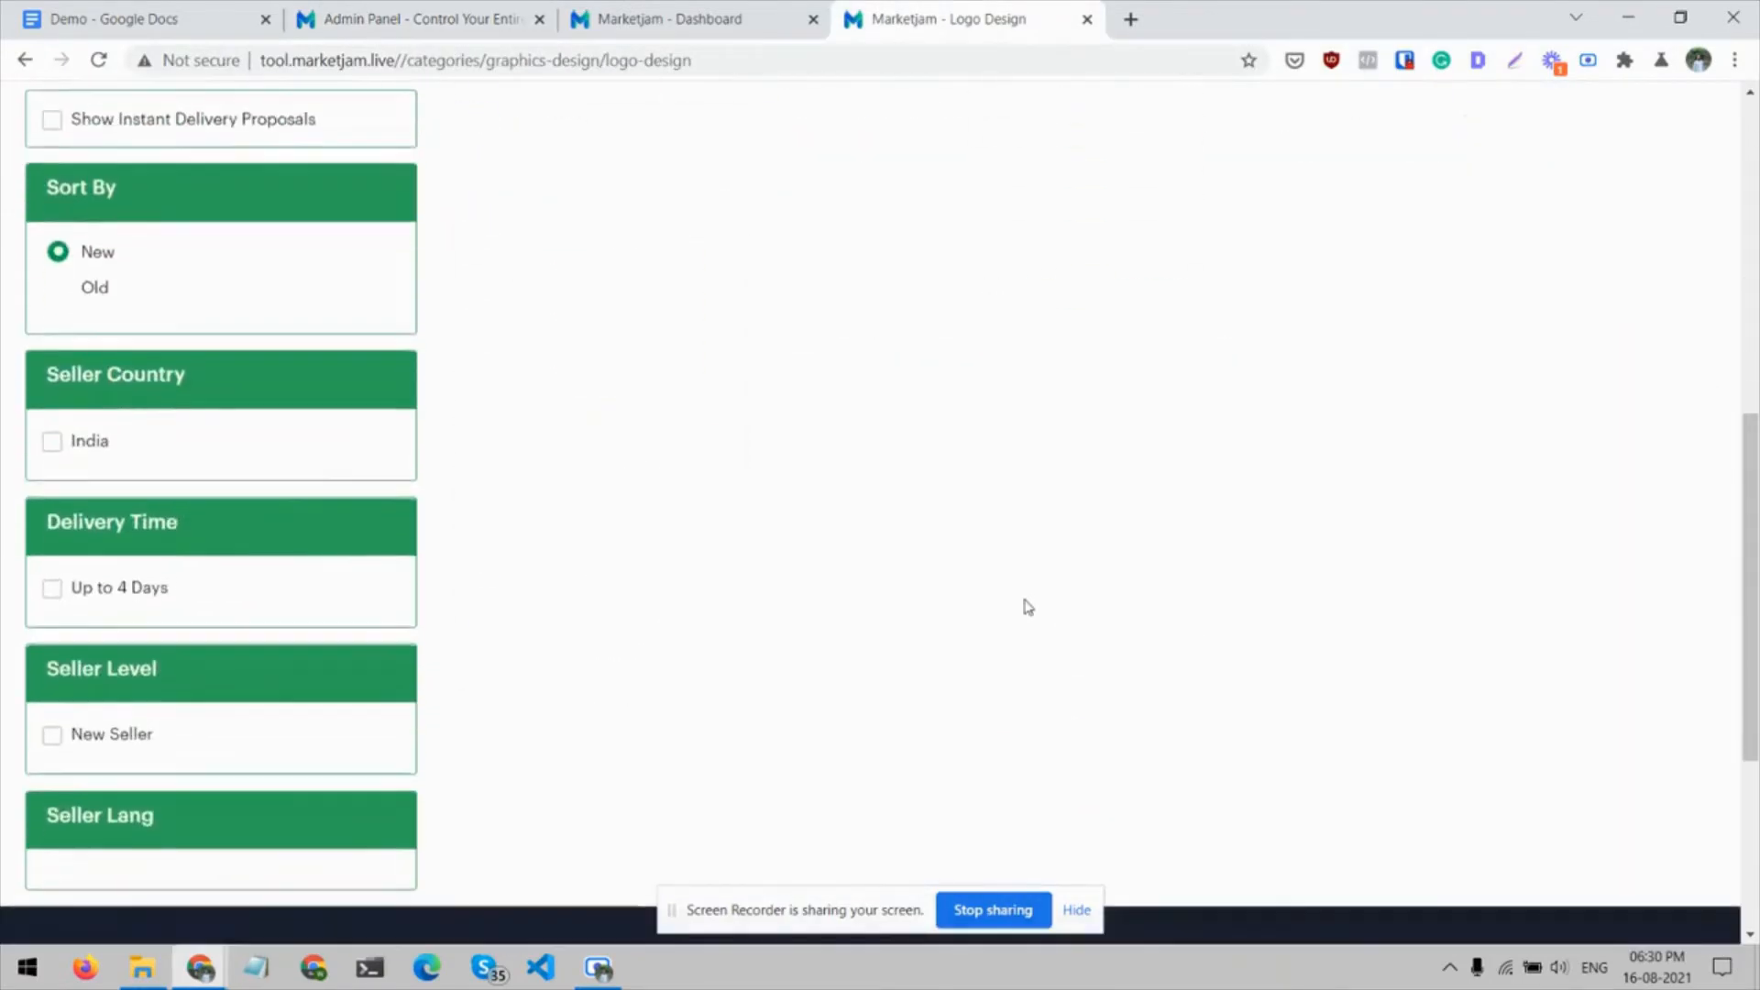
click(533, 707)
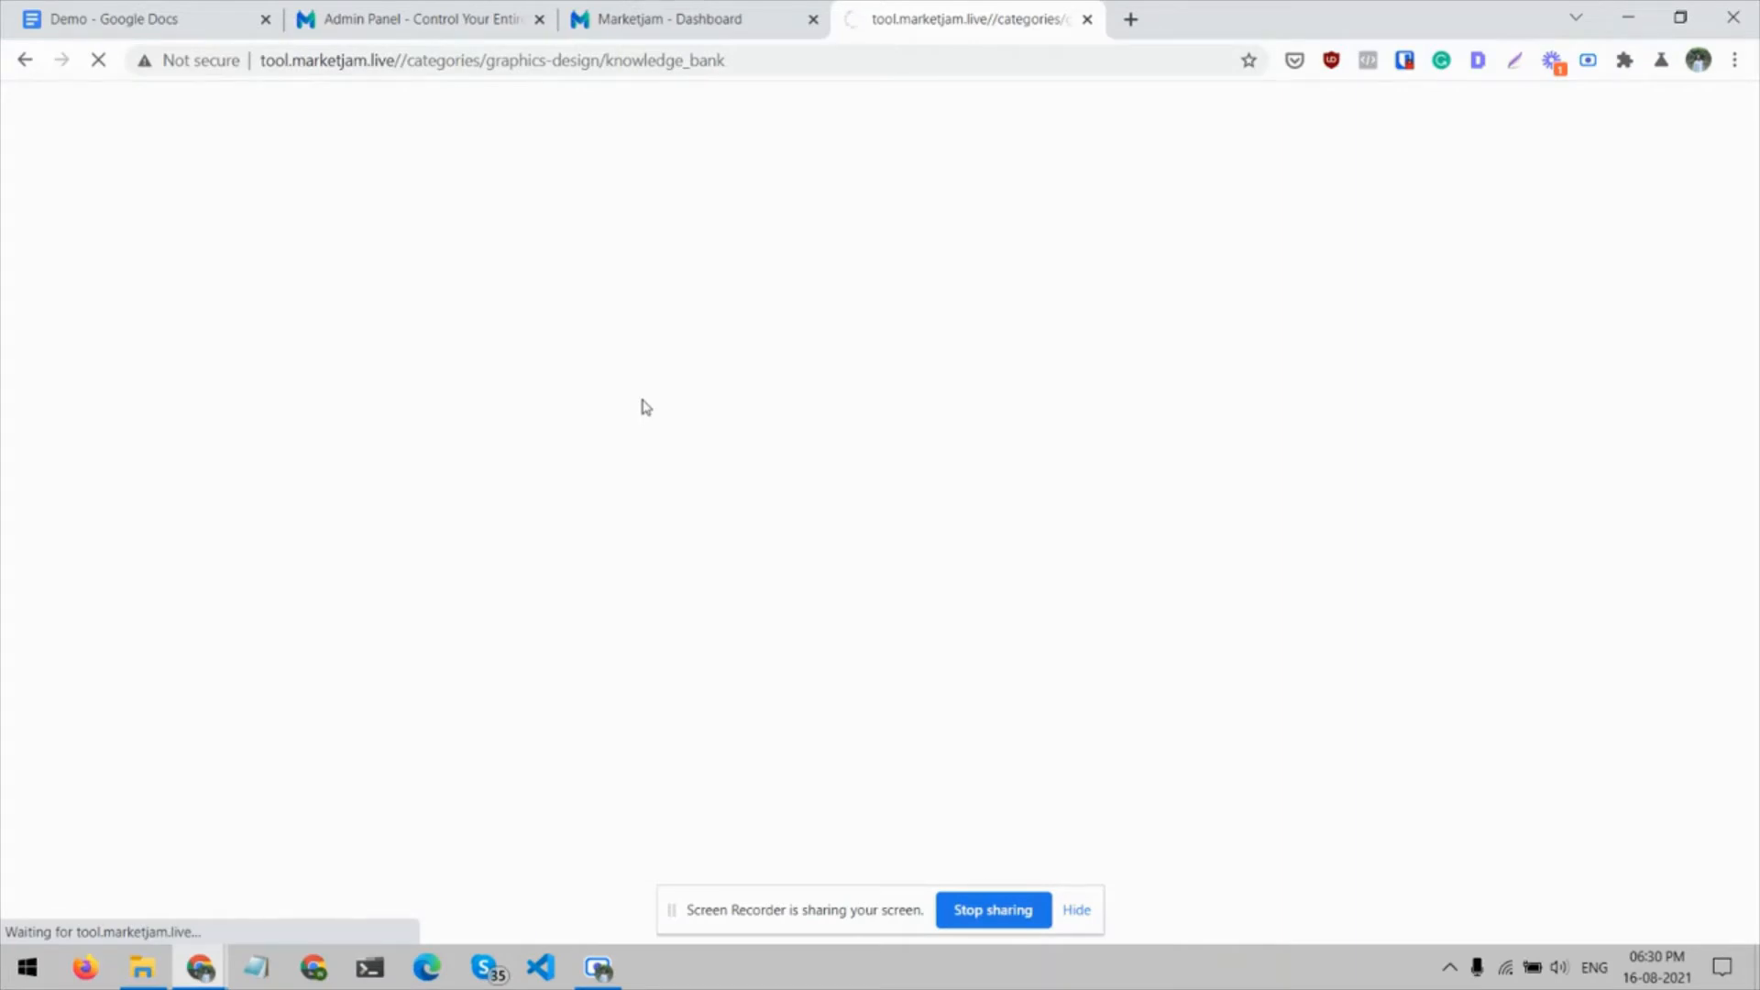
Return to the admin panel and open the View Currencies list under Site Currencies
click(452, 11)
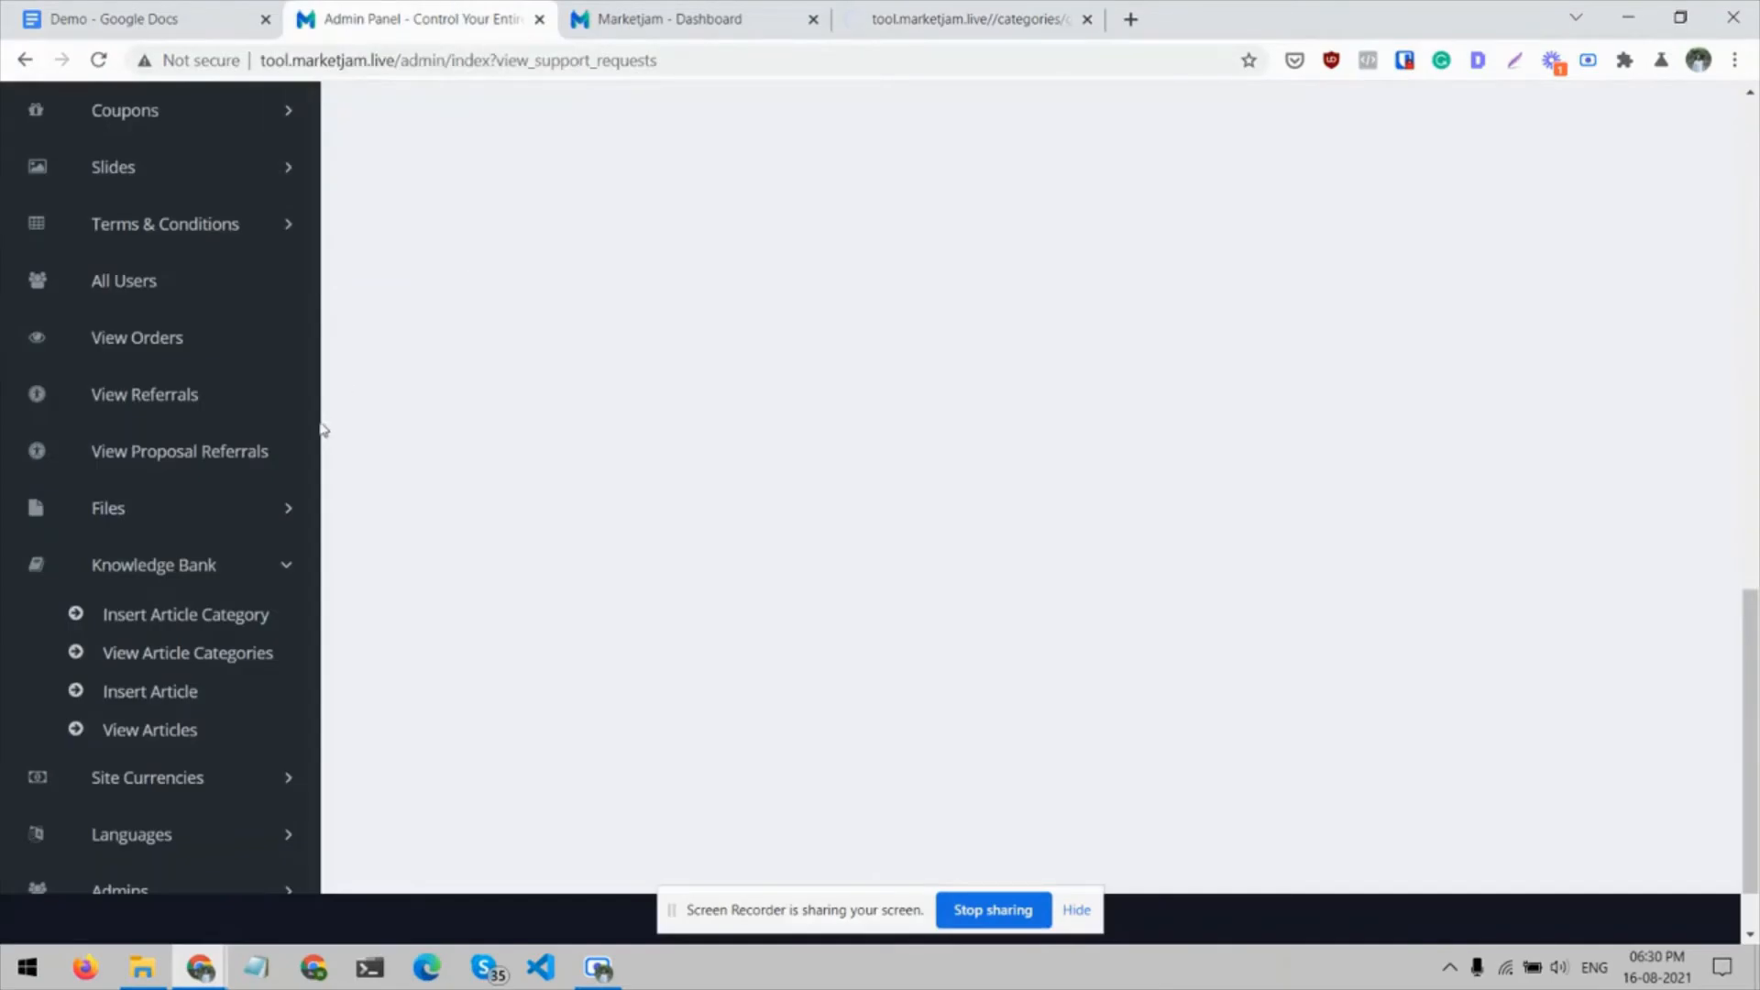
scroll(259, 617, down, 1)
click(290, 703)
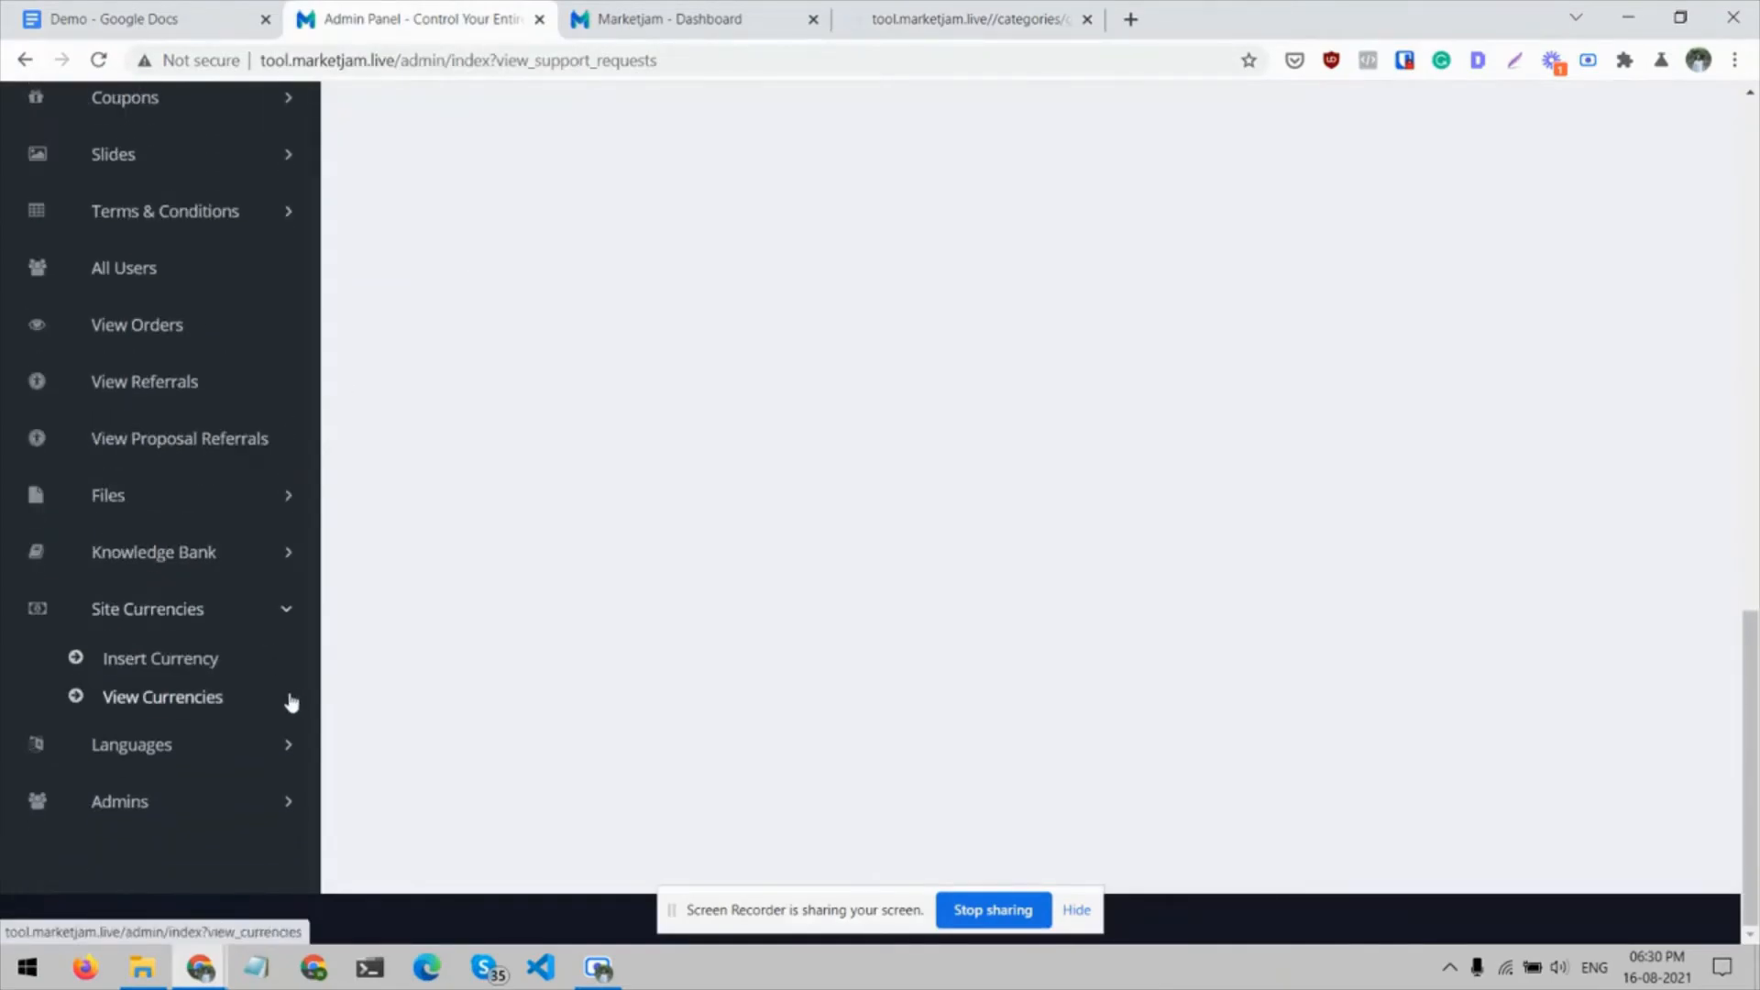
click(184, 699)
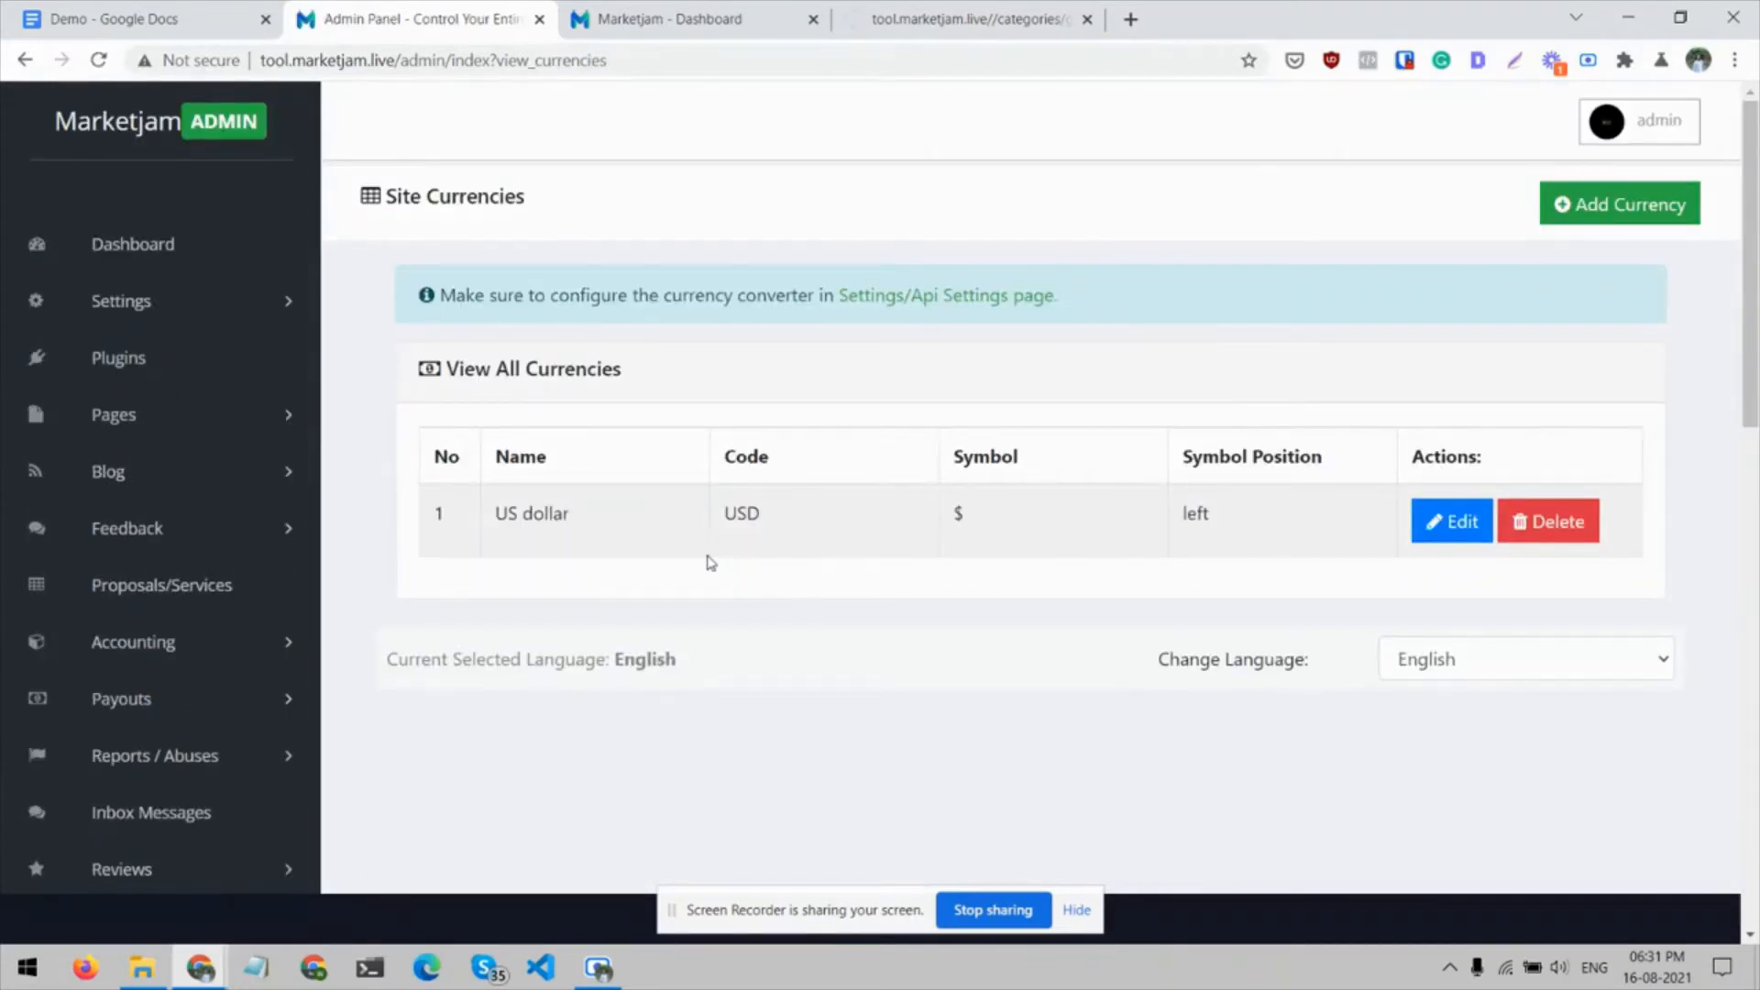
Open the View Orders page with the orders summary and order filter
scroll(709, 562, down, 3)
scroll(709, 562, down, 10)
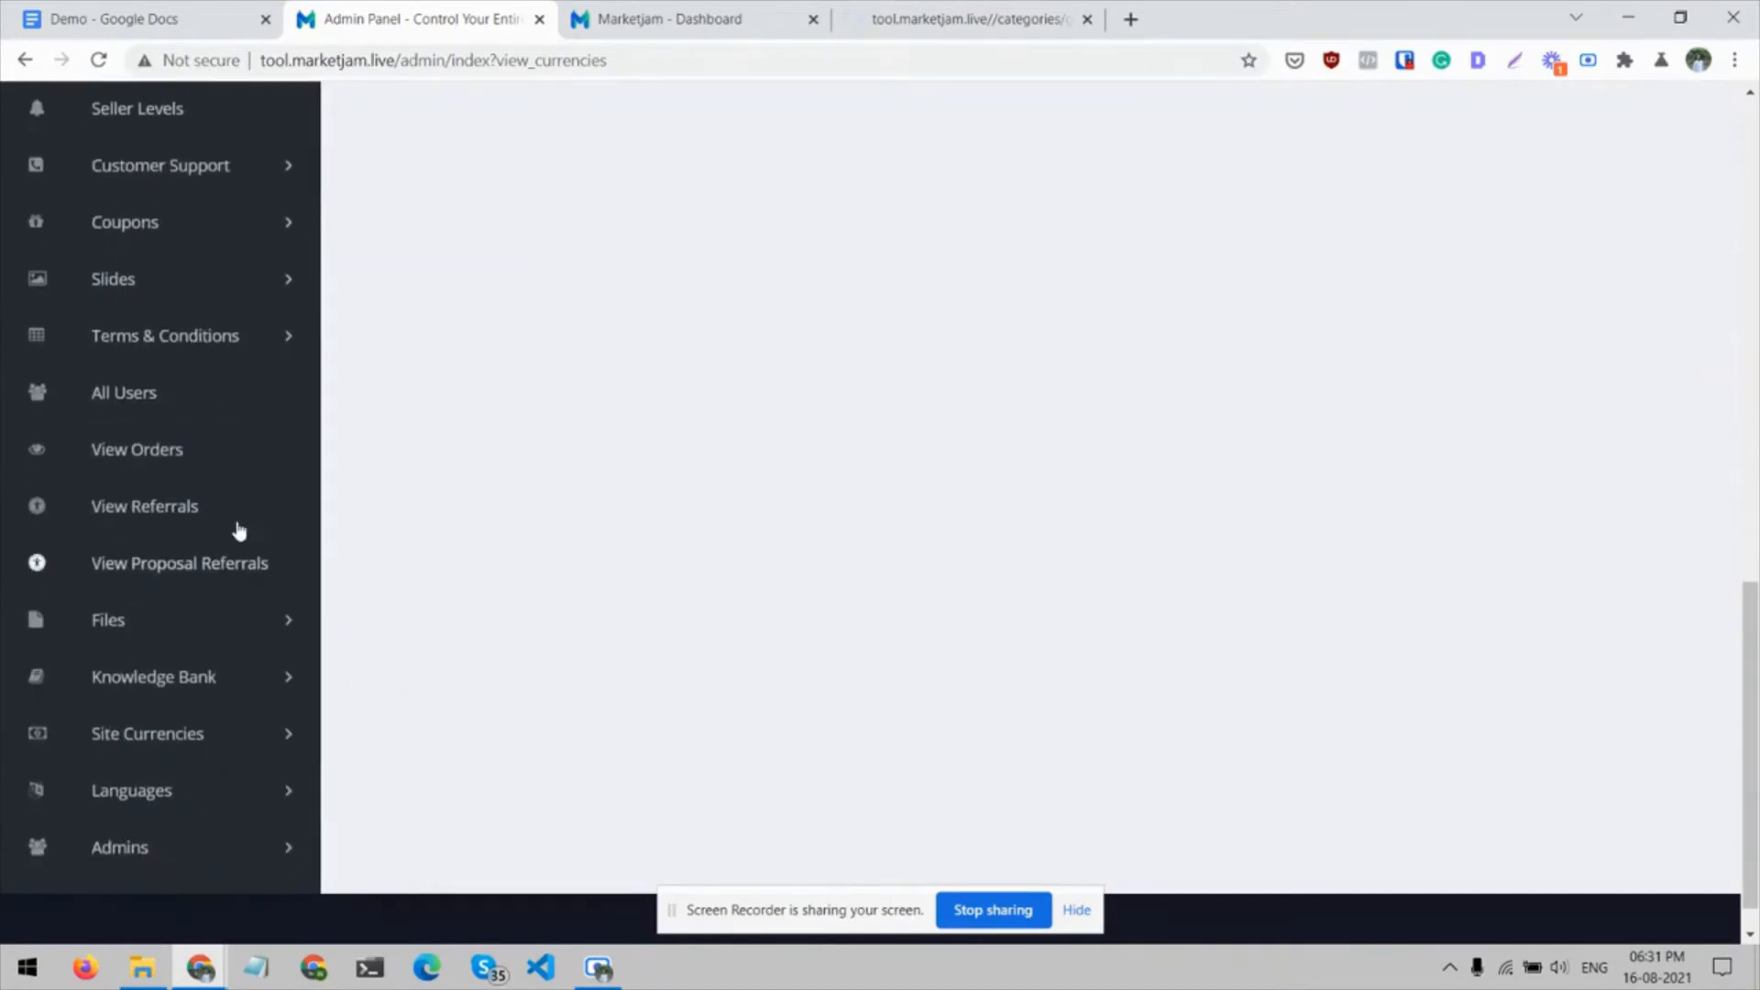
click(156, 459)
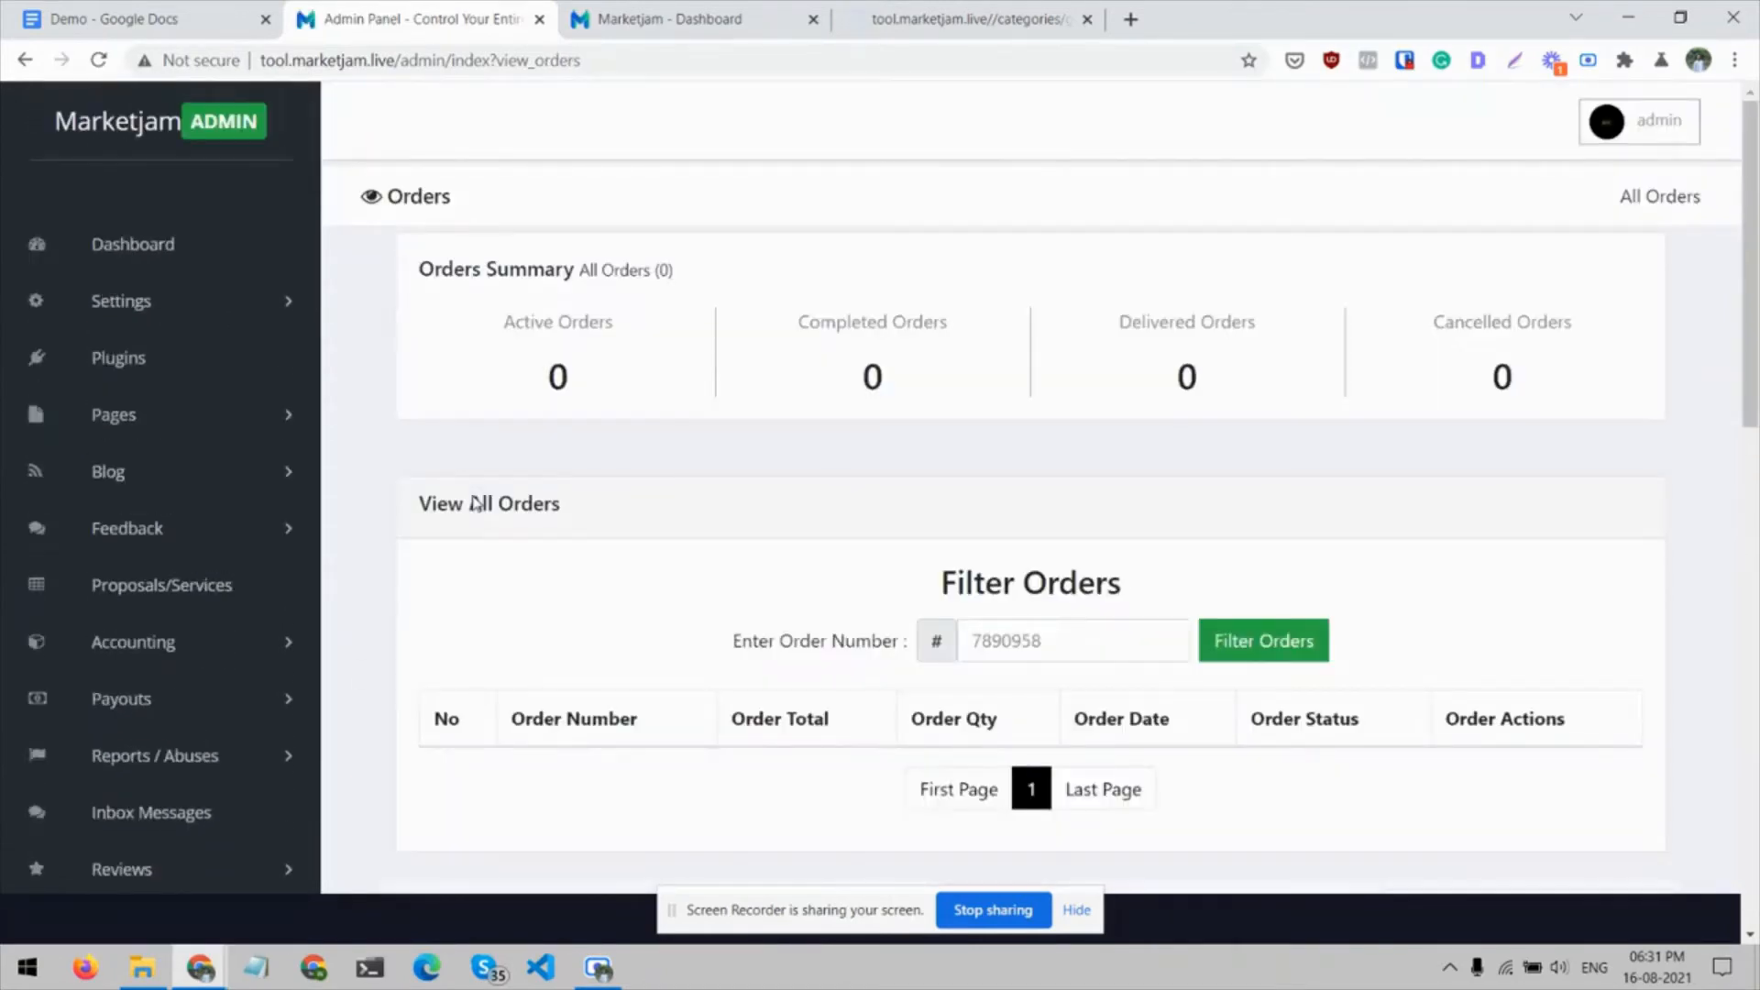
Open the View Referrals page listing all referrals
scroll(476, 504, down, 5)
scroll(476, 503, down, 6)
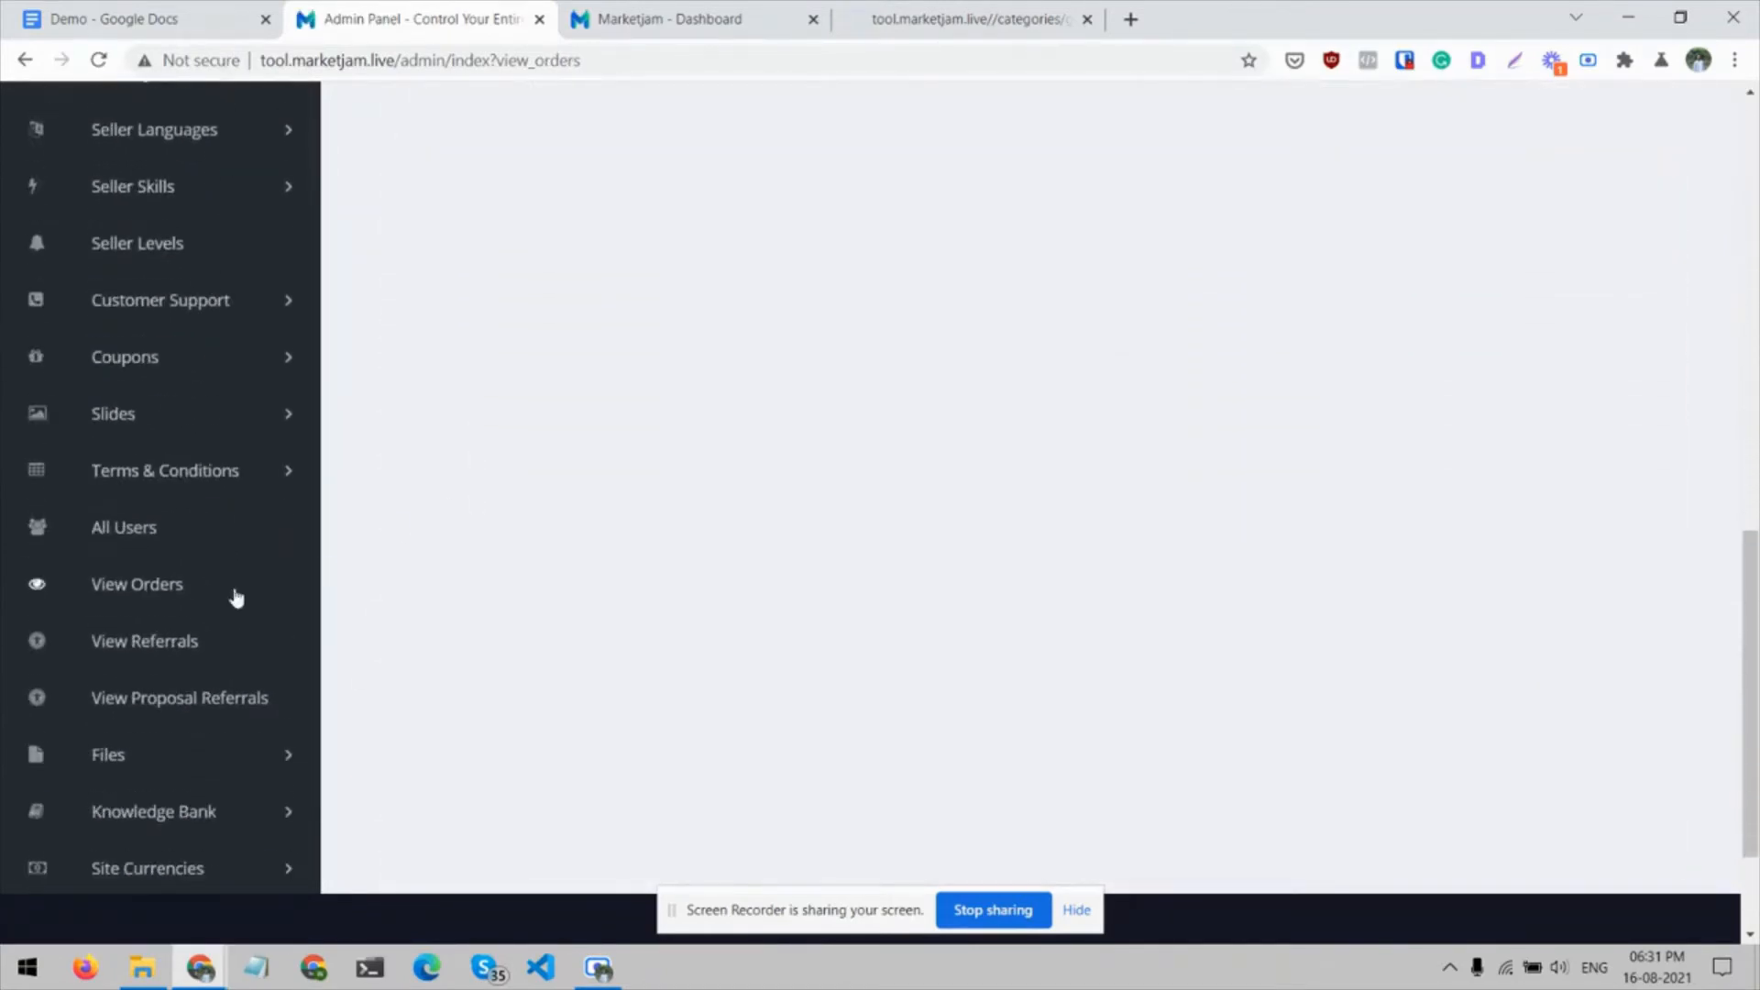
click(154, 642)
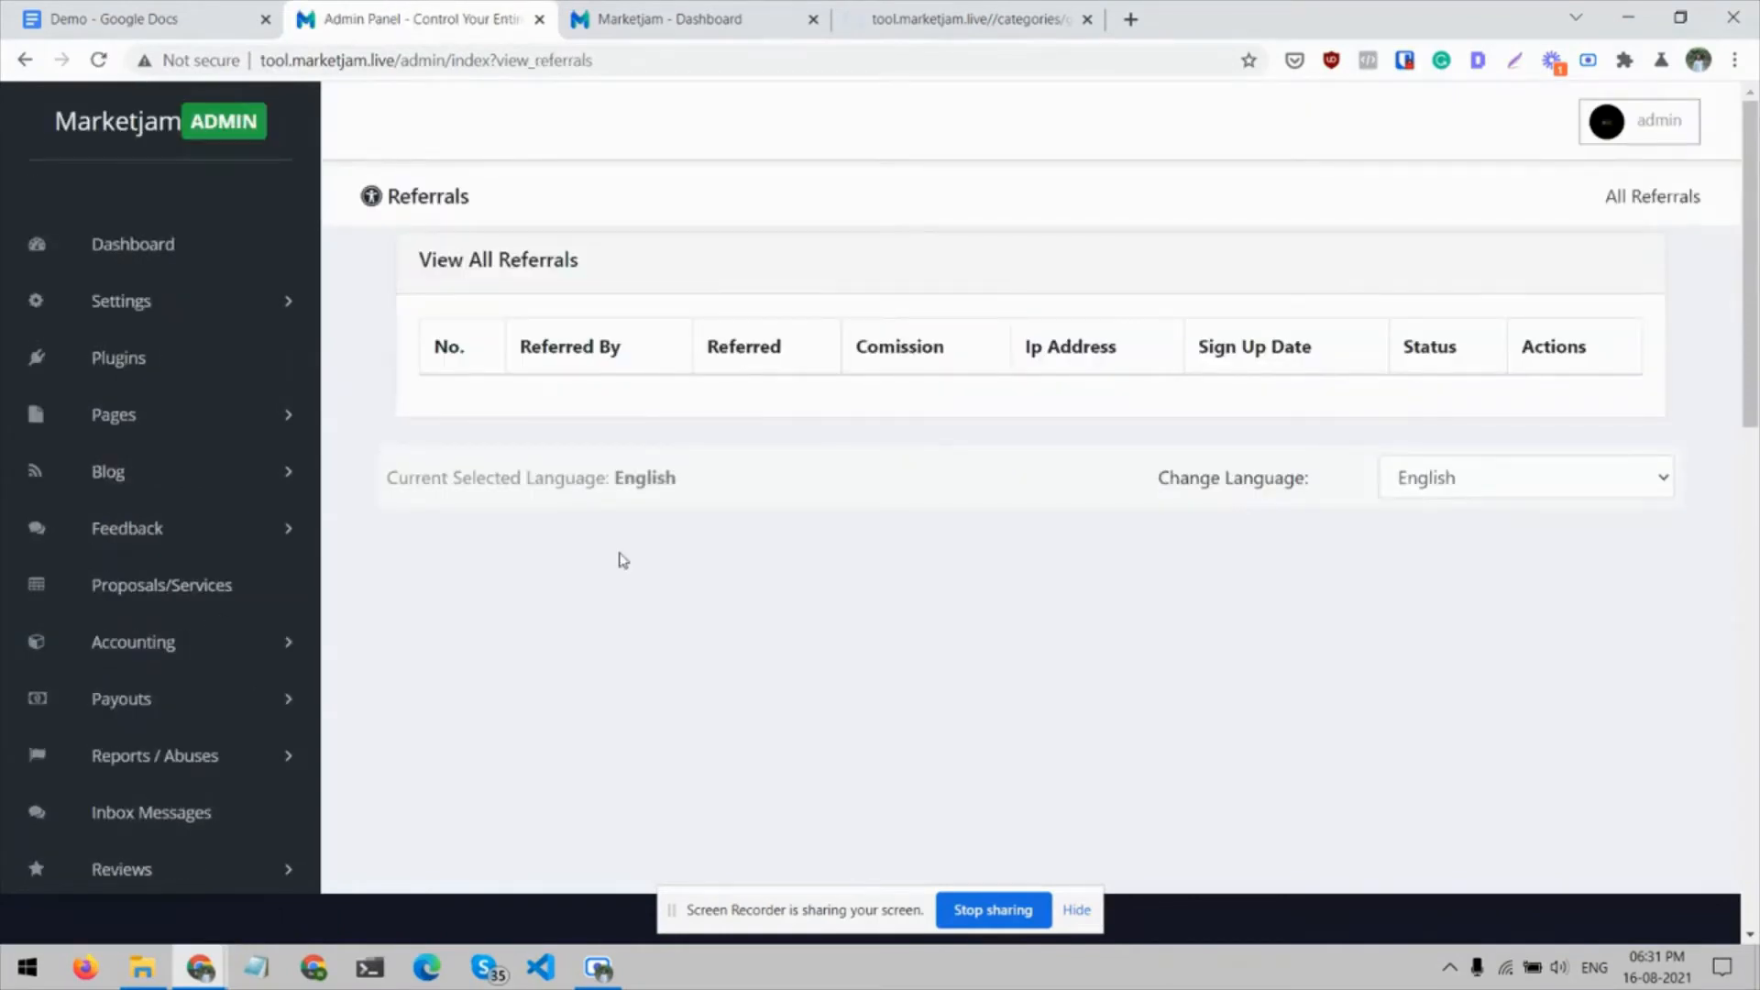
Open the View Admins list in the Admins section
scroll(237, 621, down, 14)
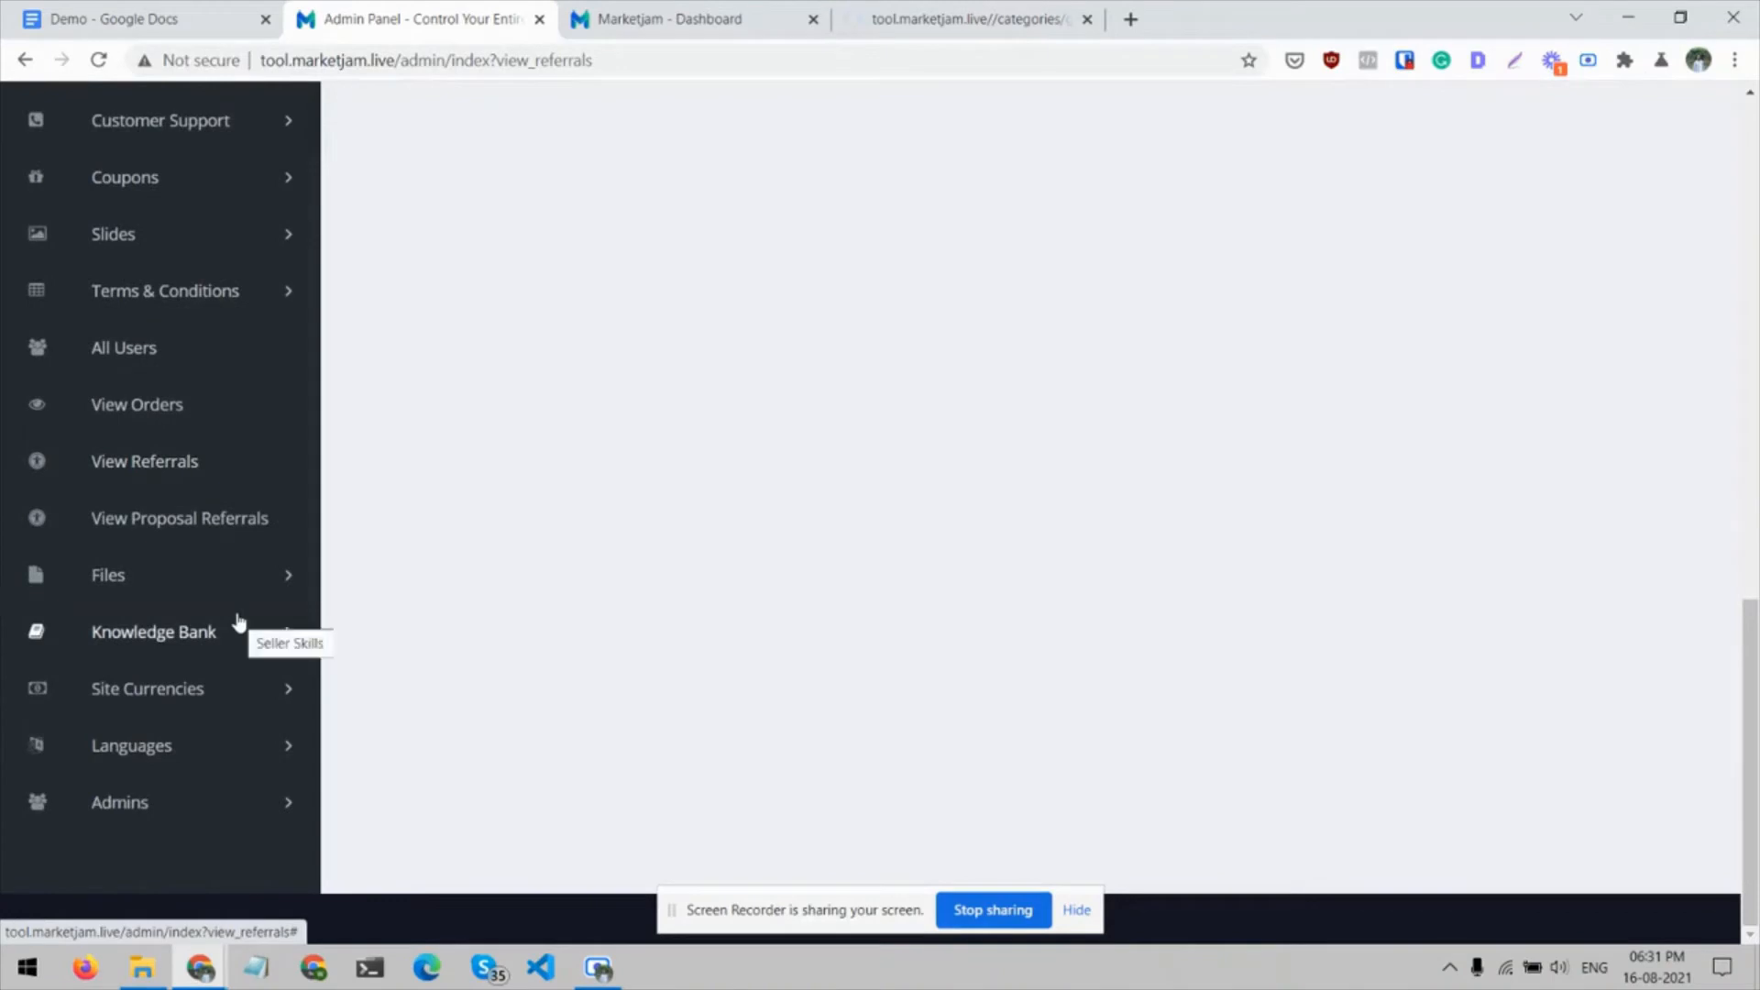
click(278, 805)
scroll(159, 855, down, 1)
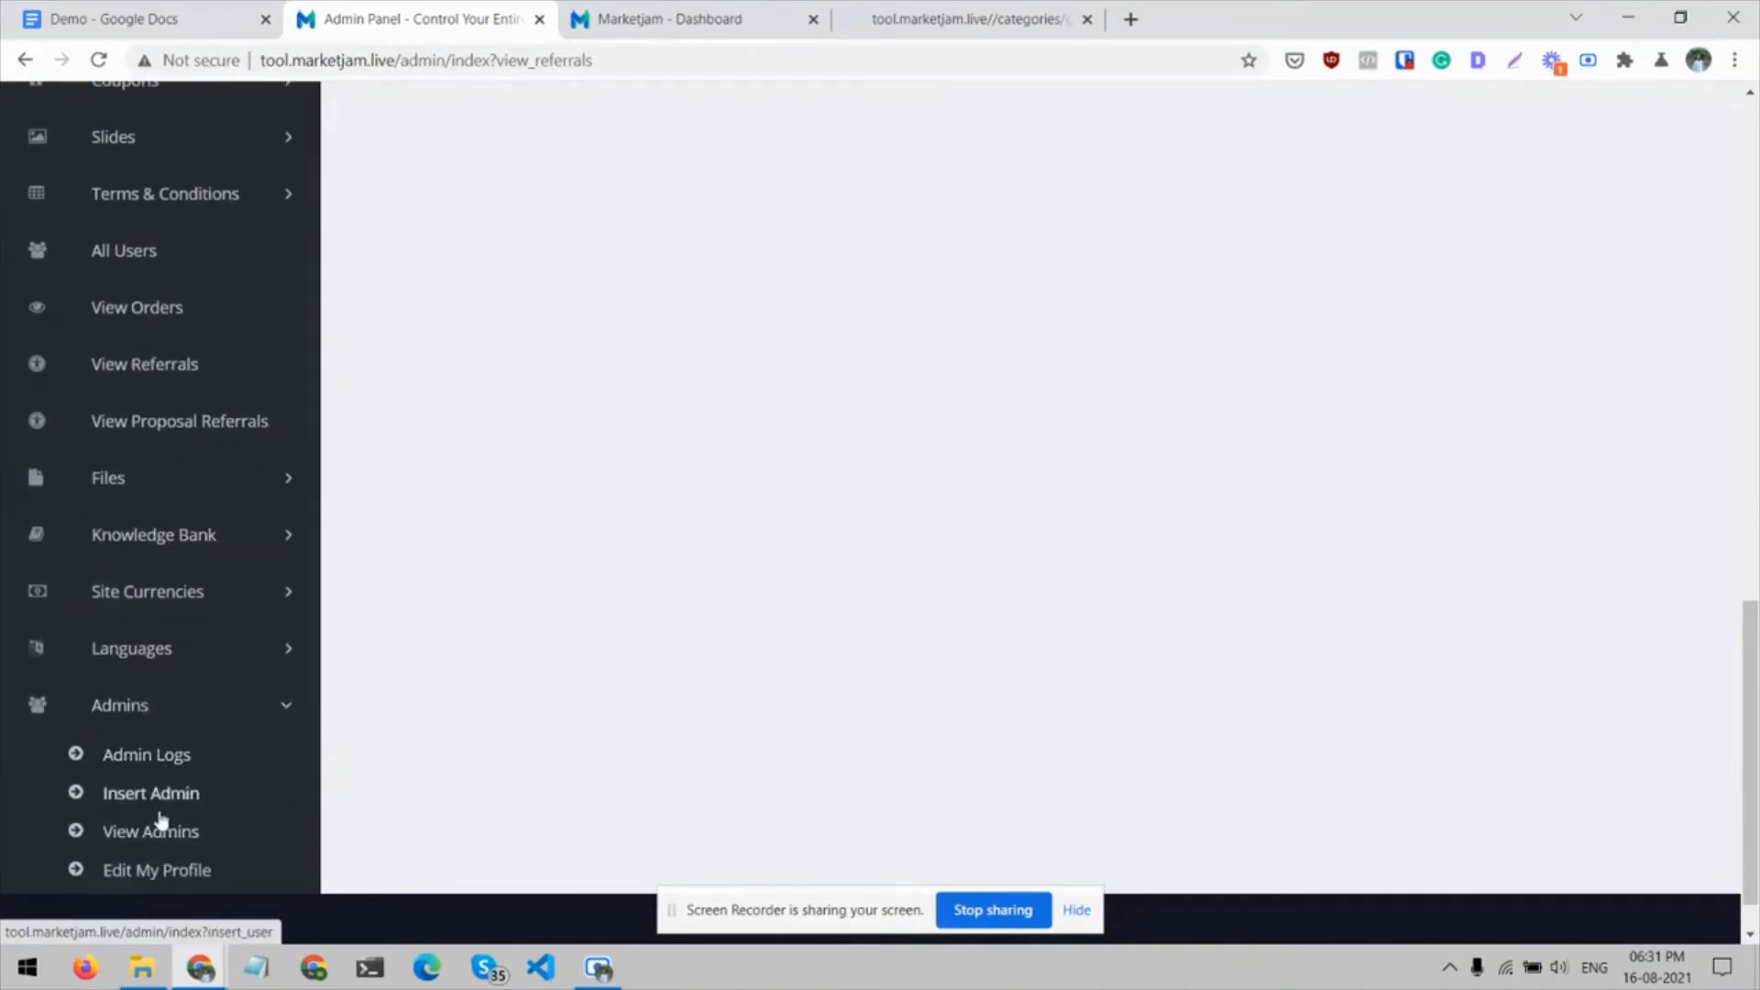
click(158, 832)
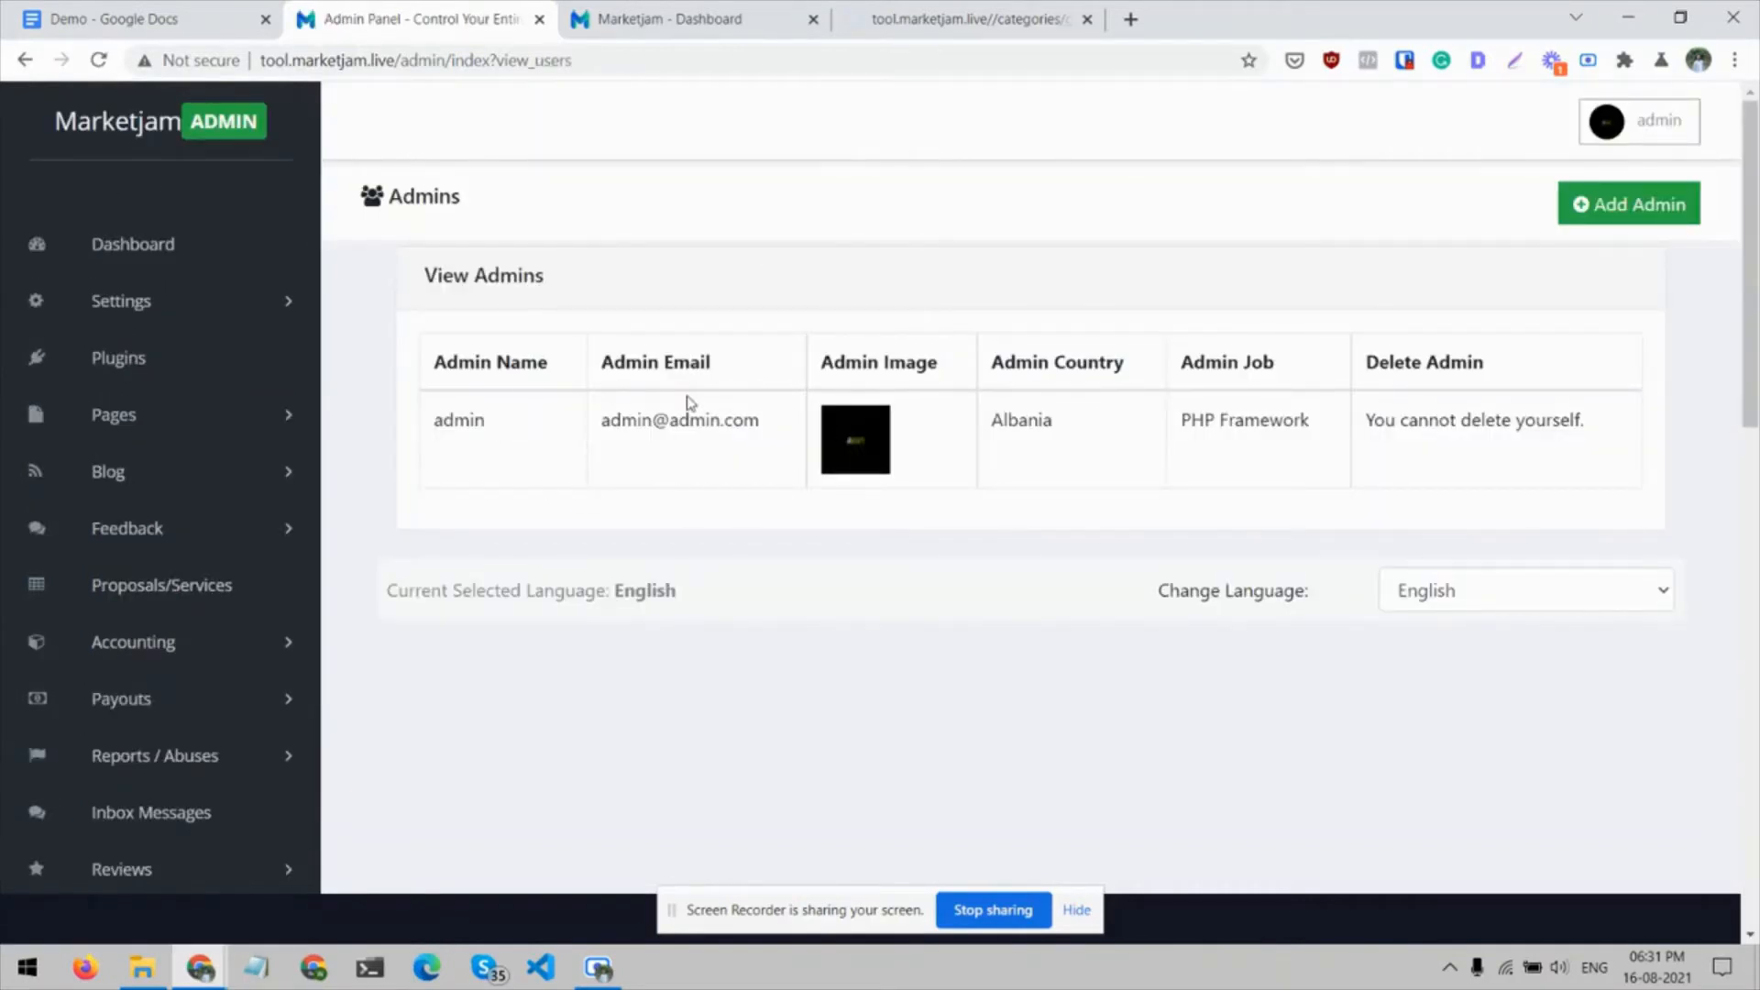
Expand the Admins section in the admin panel's sidebar and look over its entries
scroll(287, 617, down, 12)
scroll(287, 617, up, 1)
scroll(286, 678, down, 1)
click(290, 807)
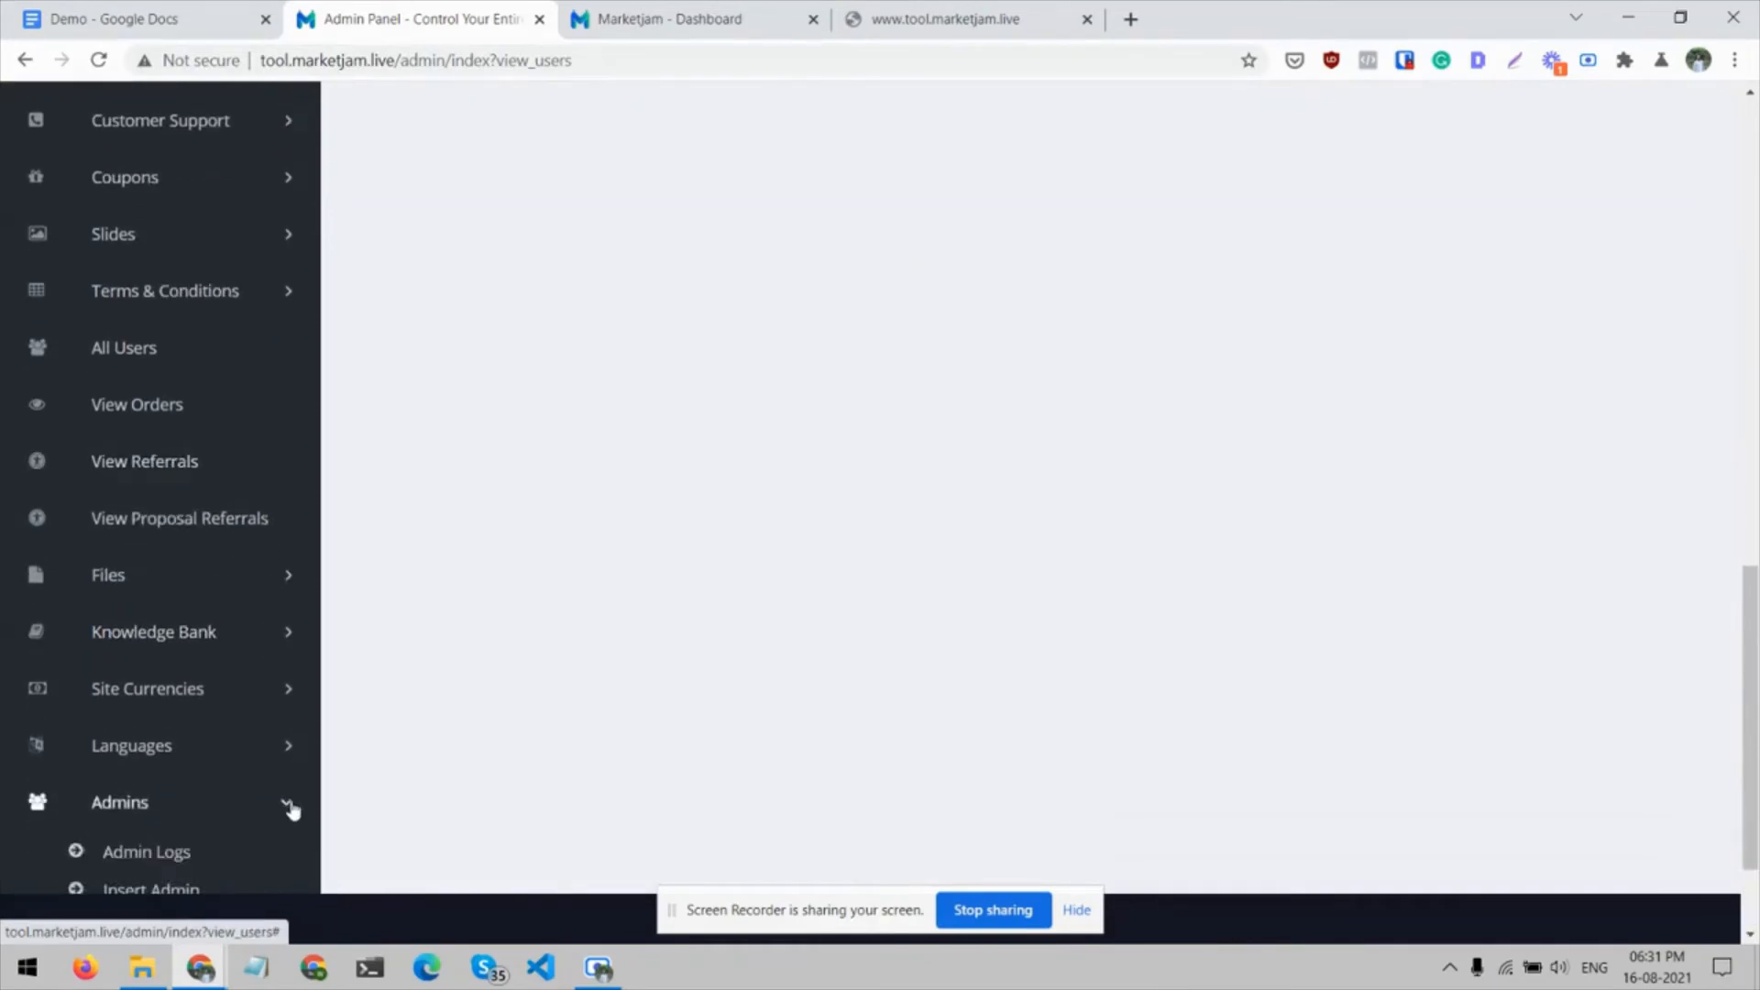
scroll(292, 809, down, 2)
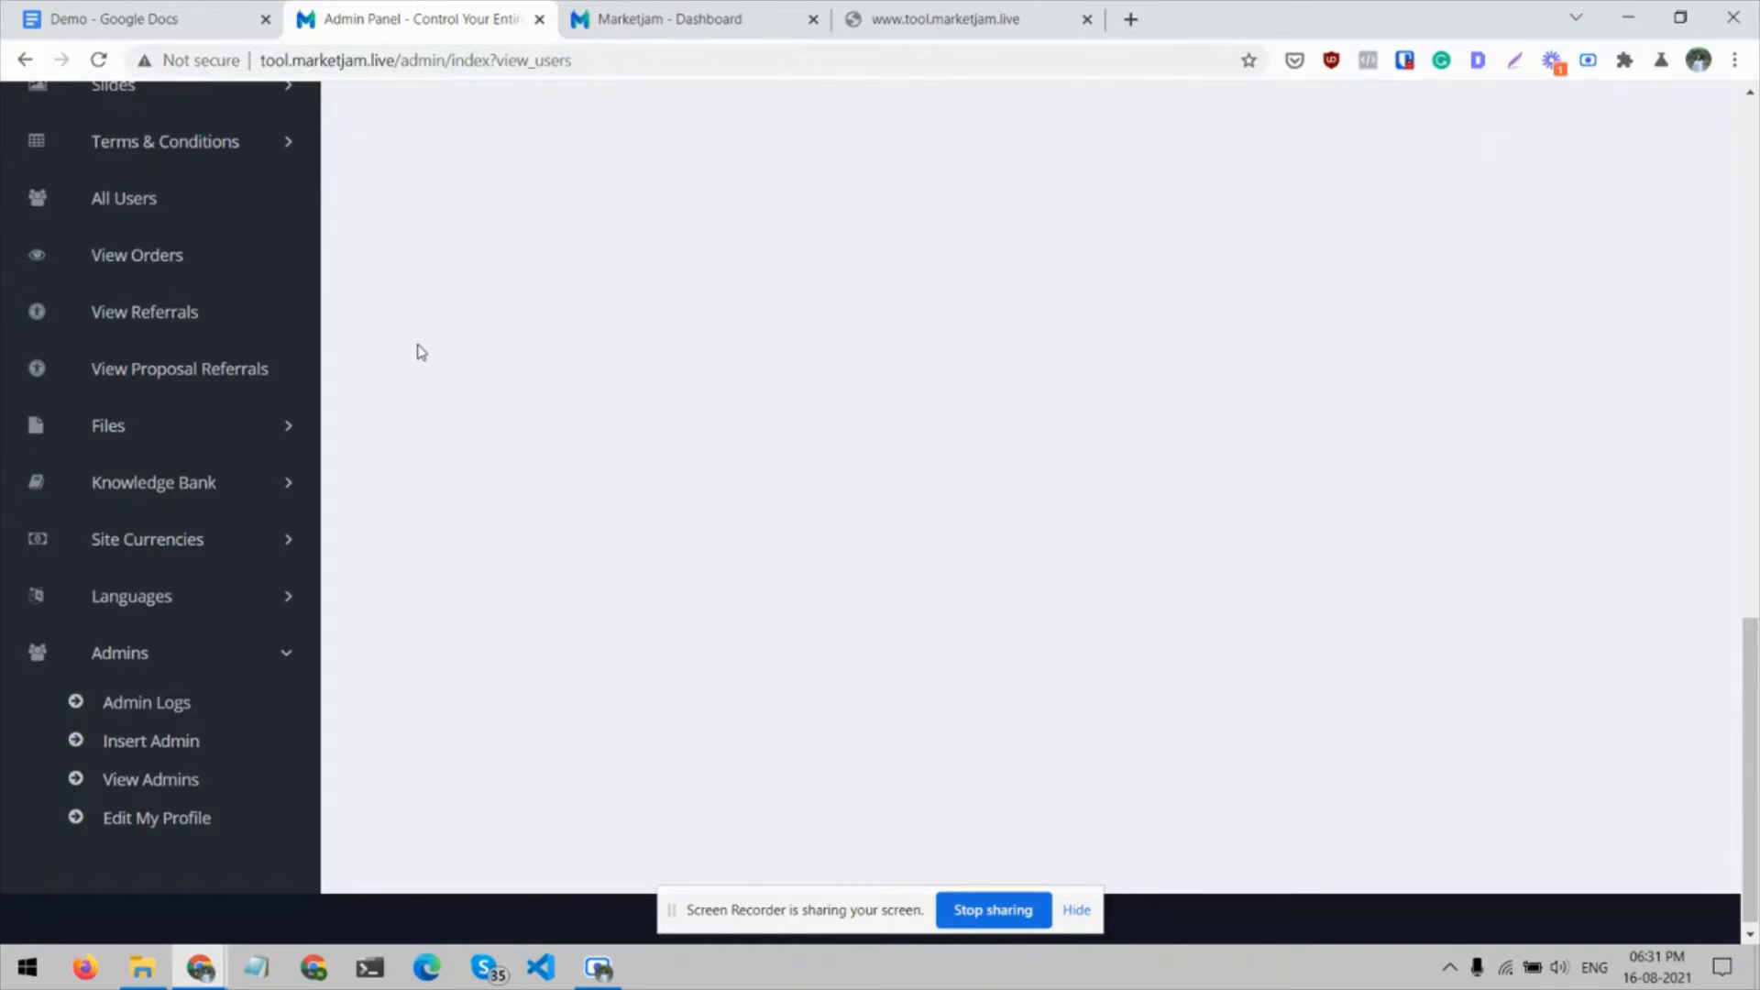
click(923, 7)
key(ctrl+w)
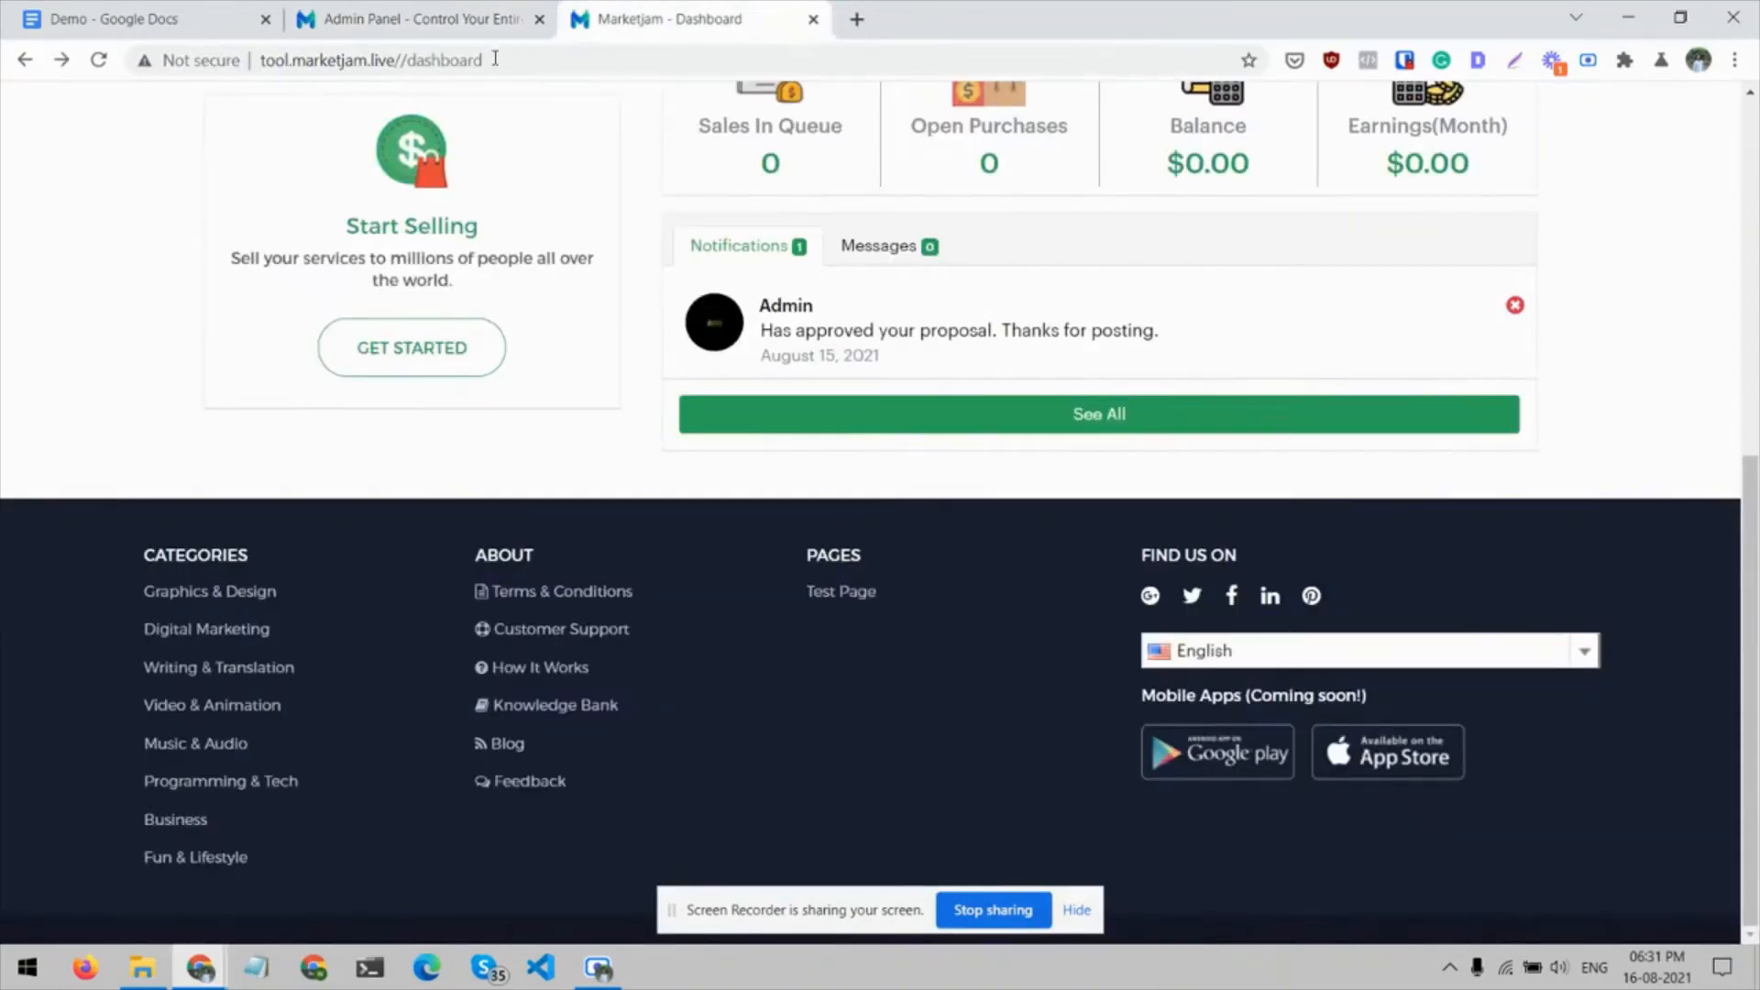
click(404, 19)
scroll(252, 376, up, 5)
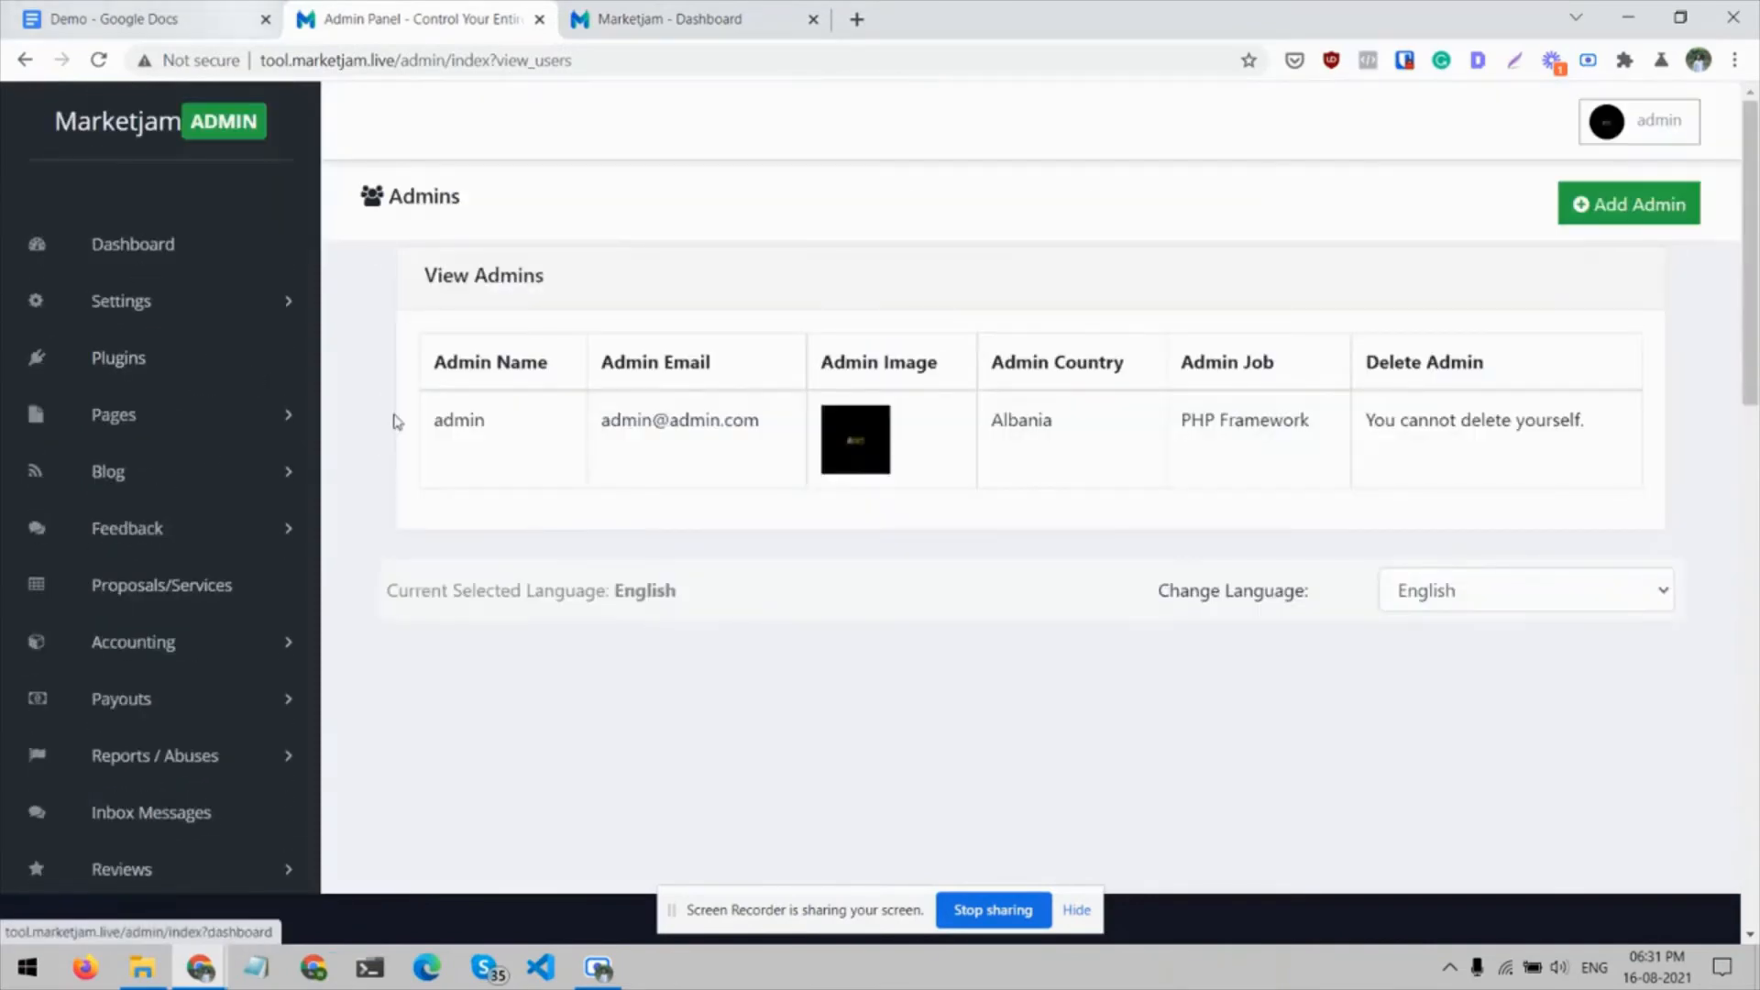
click(655, 8)
scroll(284, 296, up, 10)
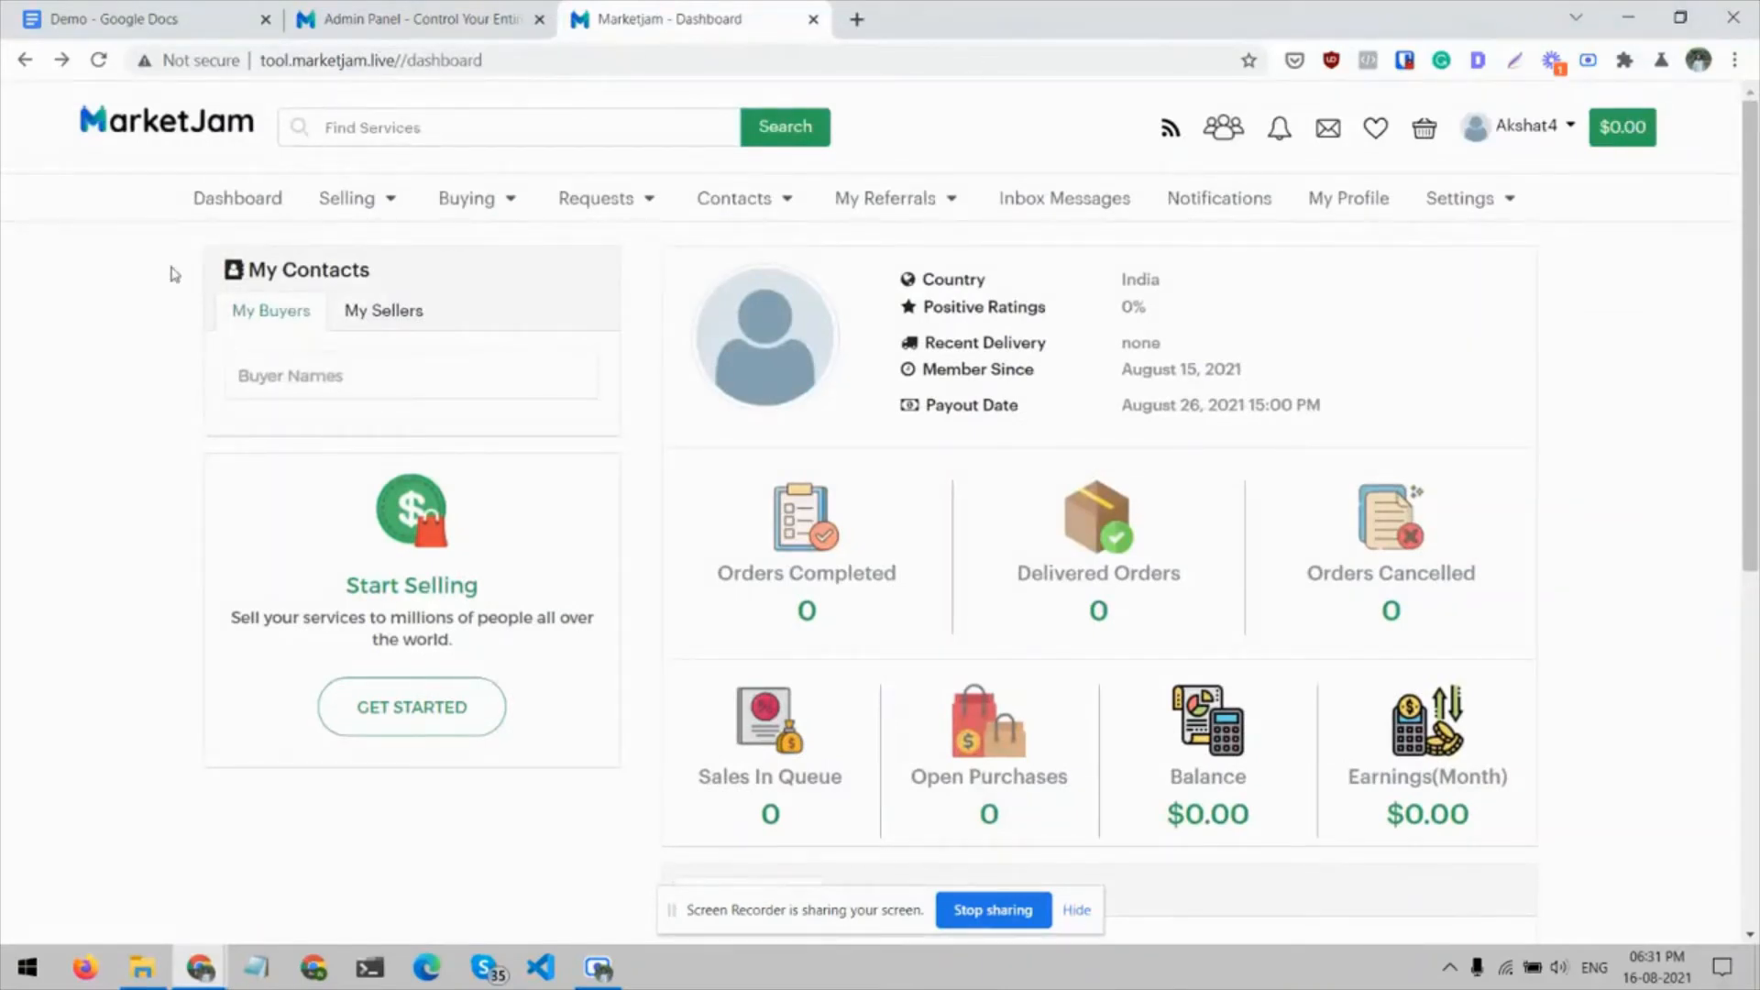
Check the My Sellers and My Buyers contacts and look over the statistics on the user dashboard
click(397, 330)
click(282, 323)
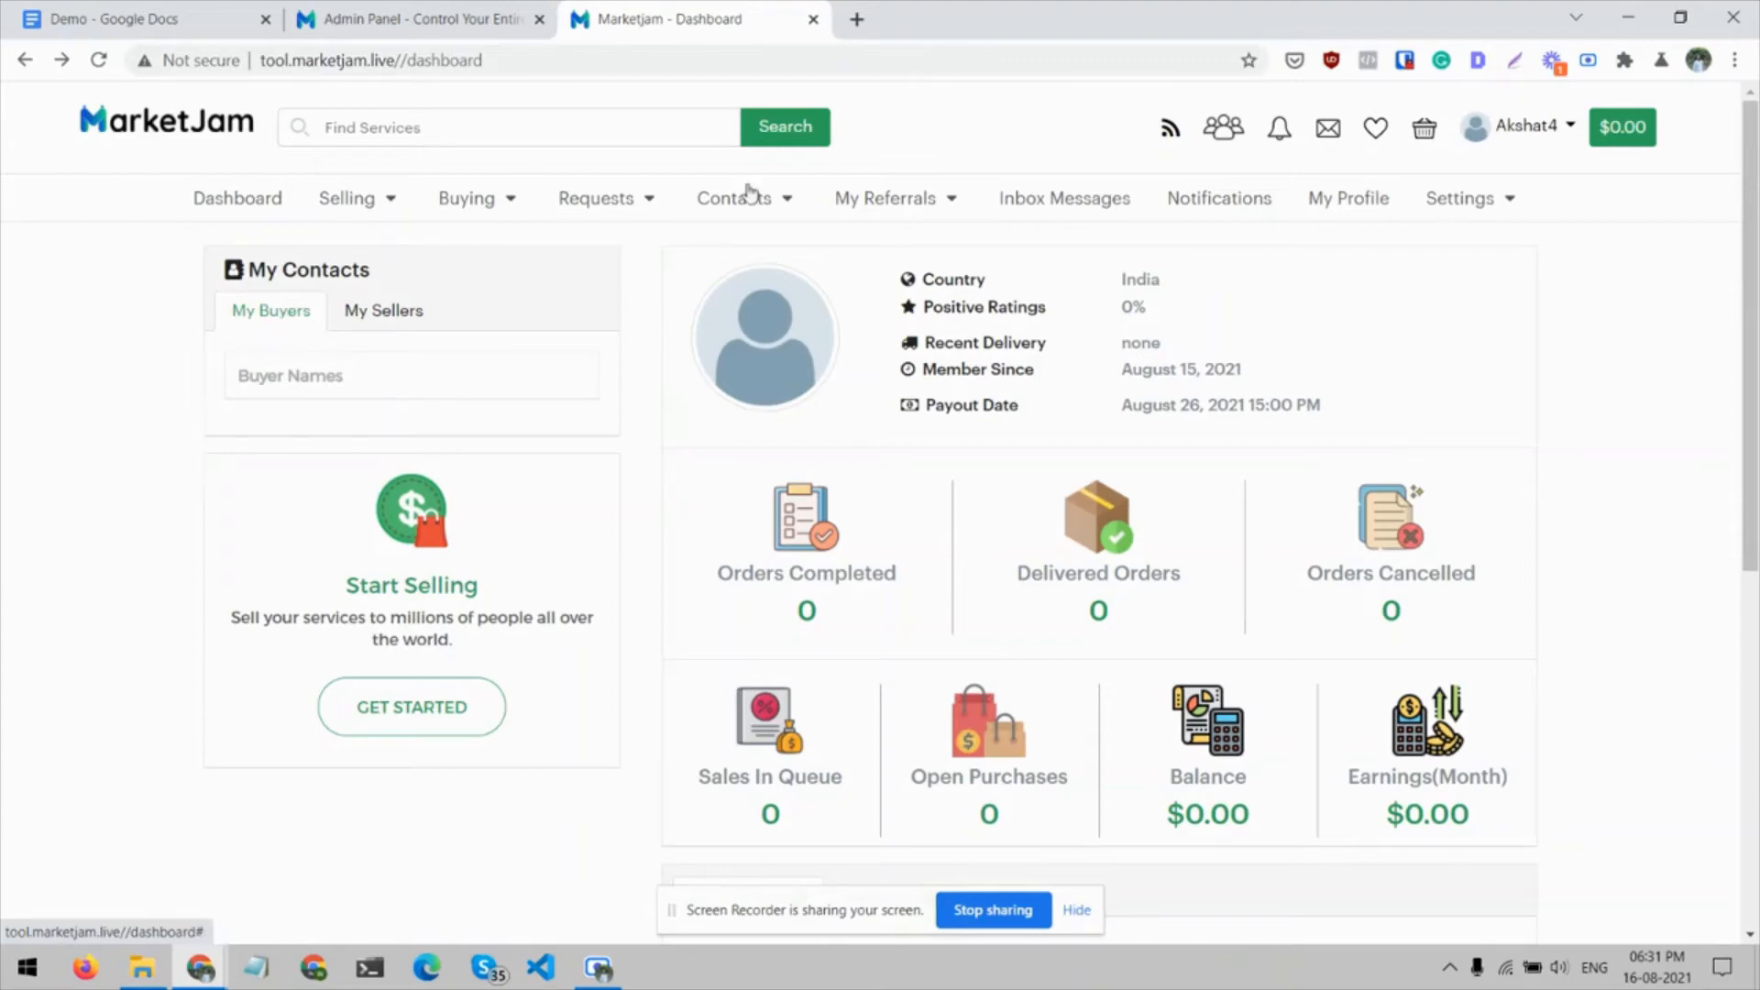
scroll(777, 328, down, 2)
scroll(777, 328, down, 3)
scroll(777, 329, up, 5)
Open the seller's My Proposals page and start a new proposal
mouse_move(370, 213)
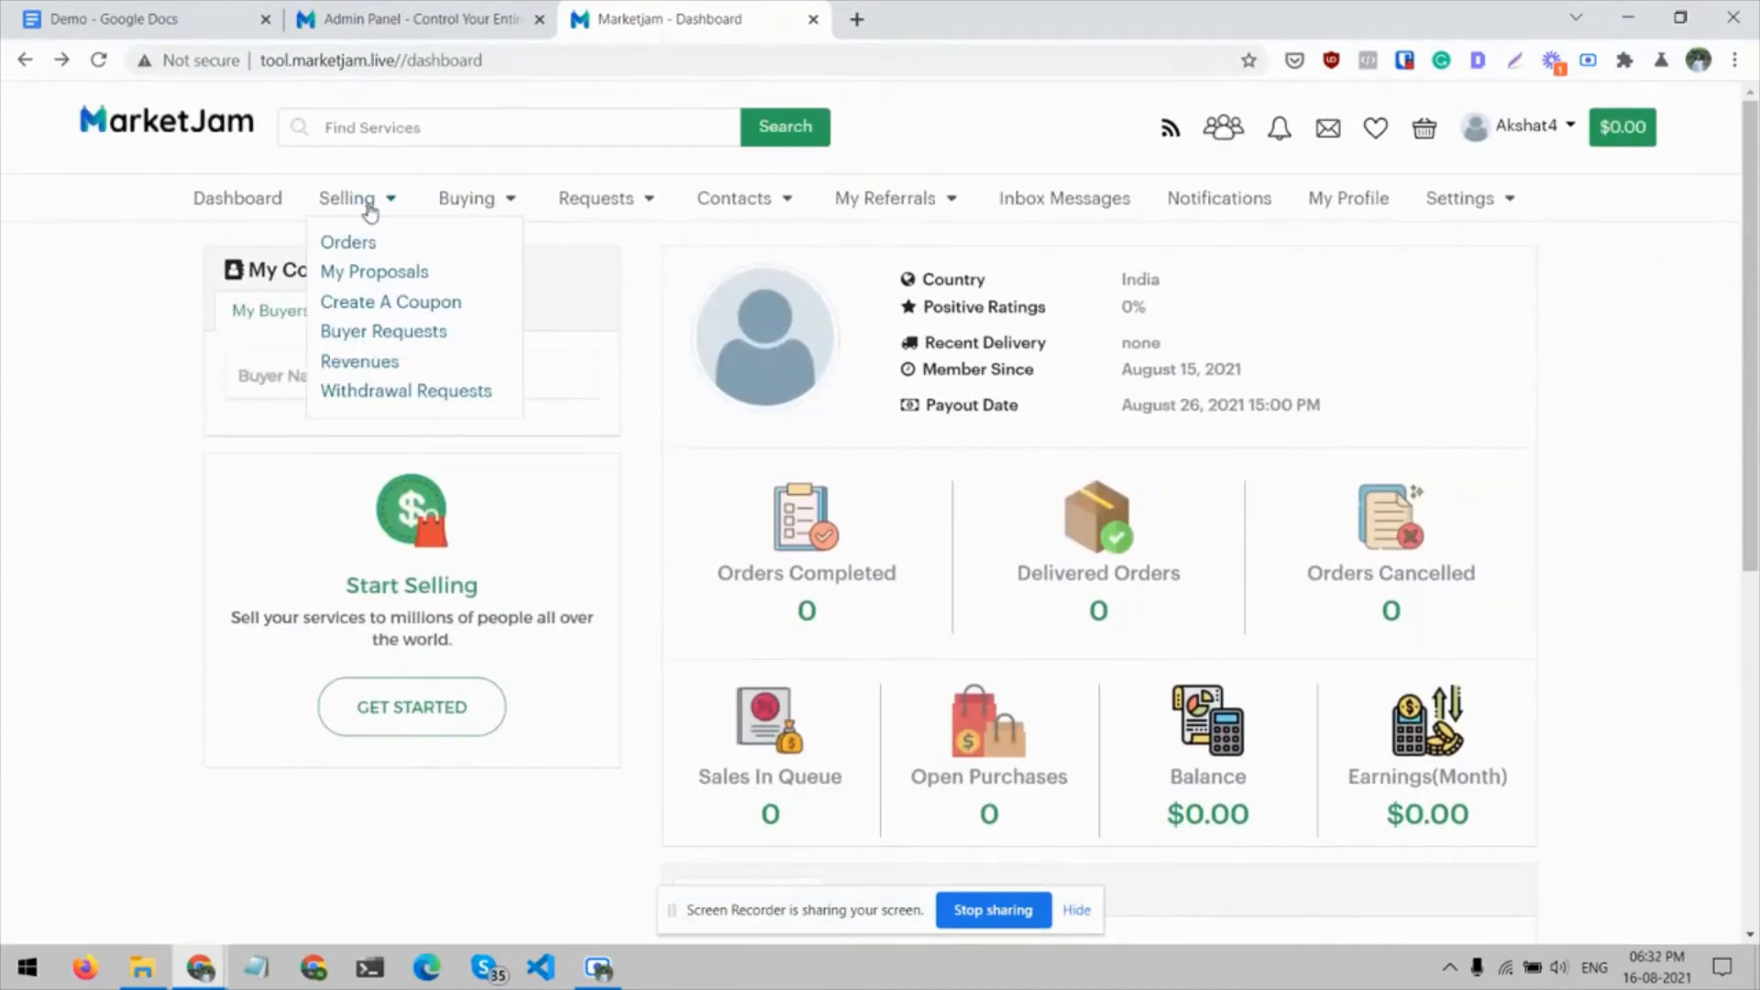
click(365, 272)
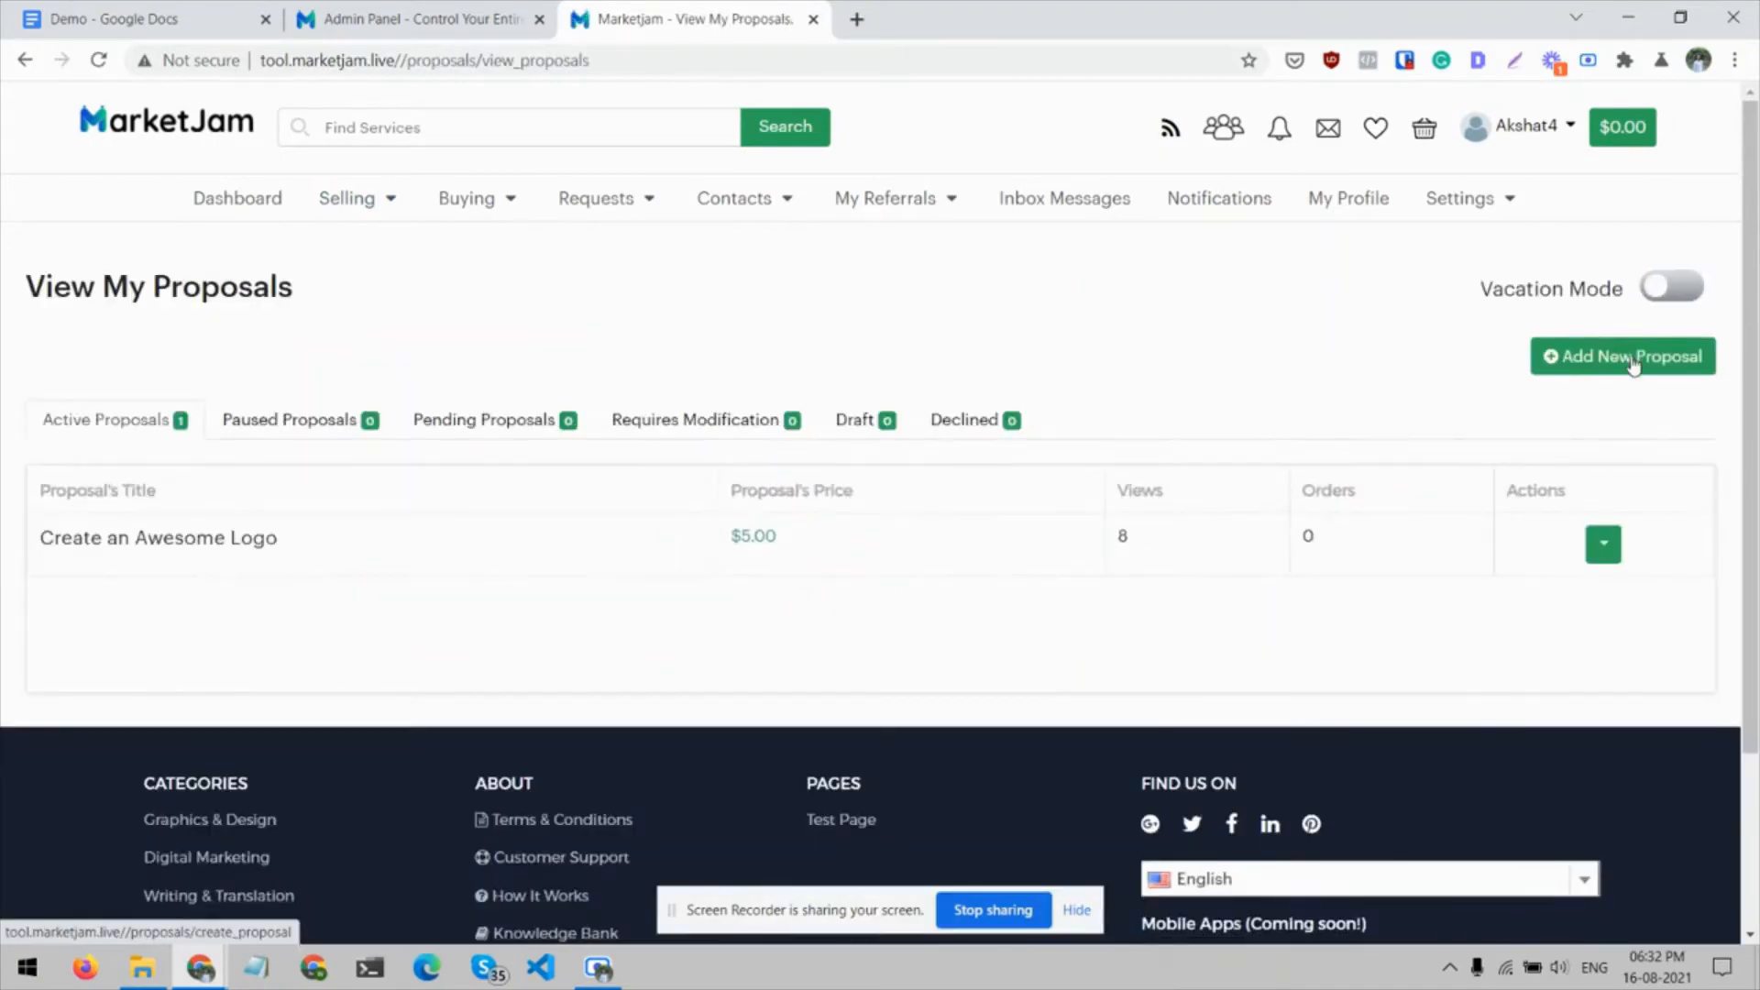
click(1633, 365)
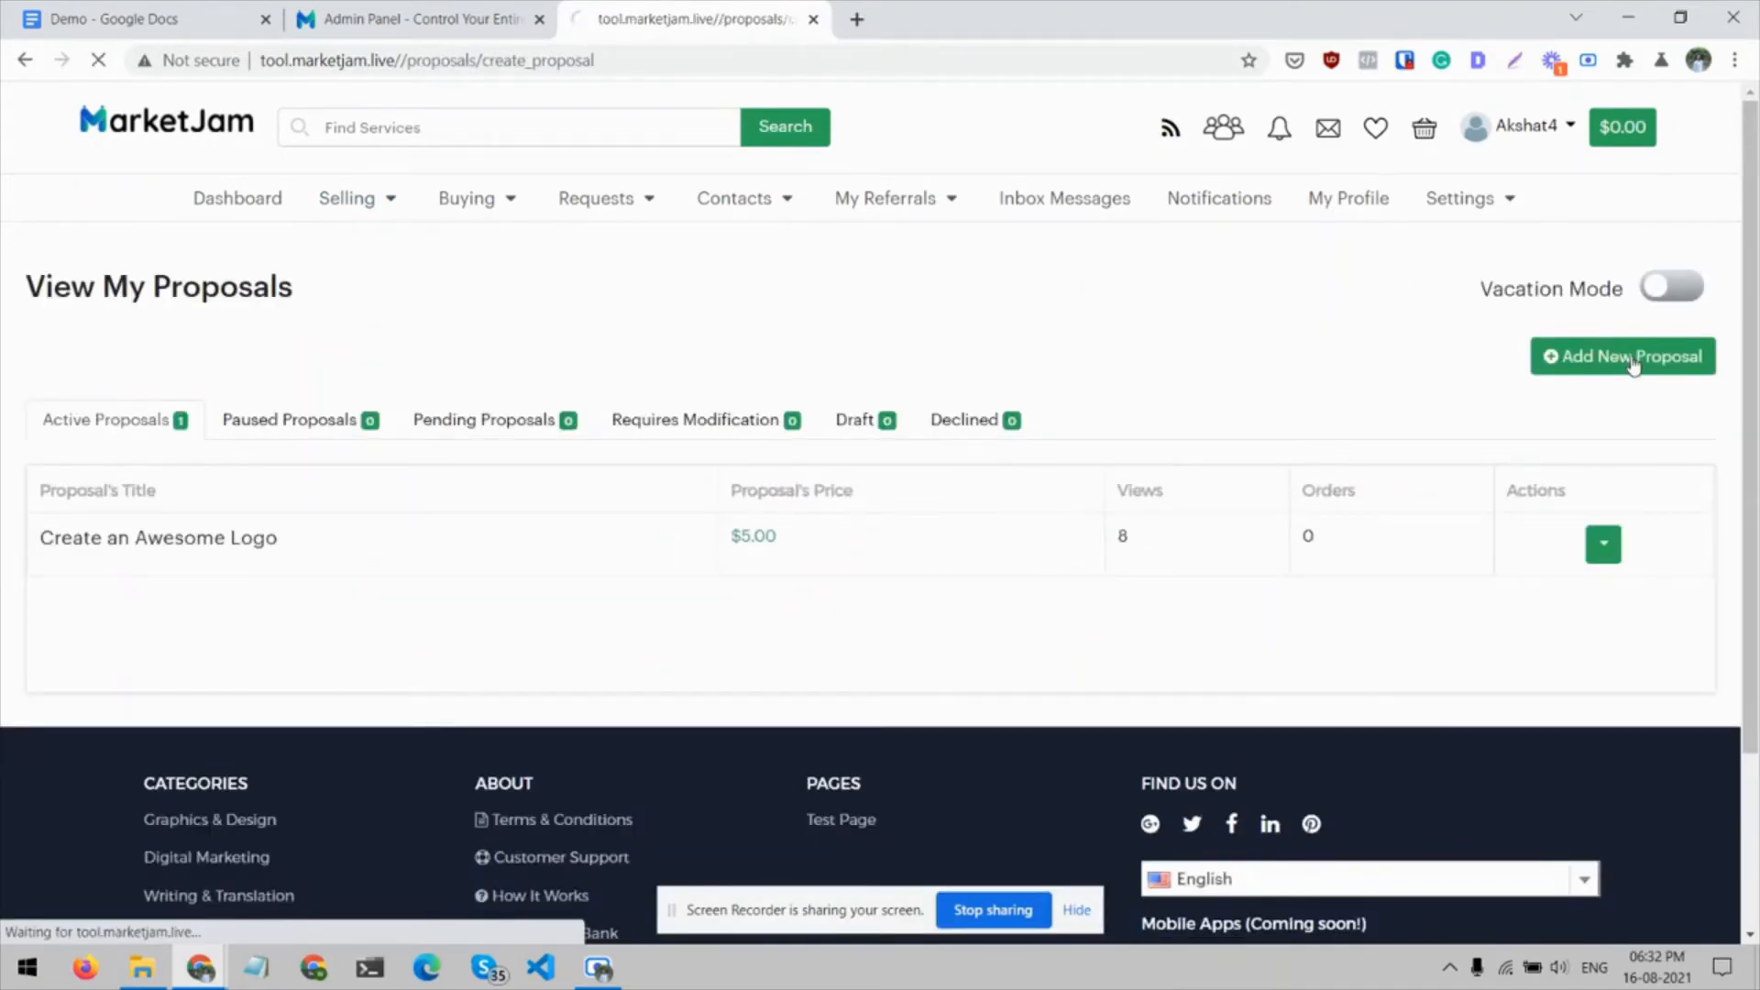
Copy "I will design stunning mobile UI with wireframe and animation" from the Demo Google Docs document into the Proposal Title
click(553, 424)
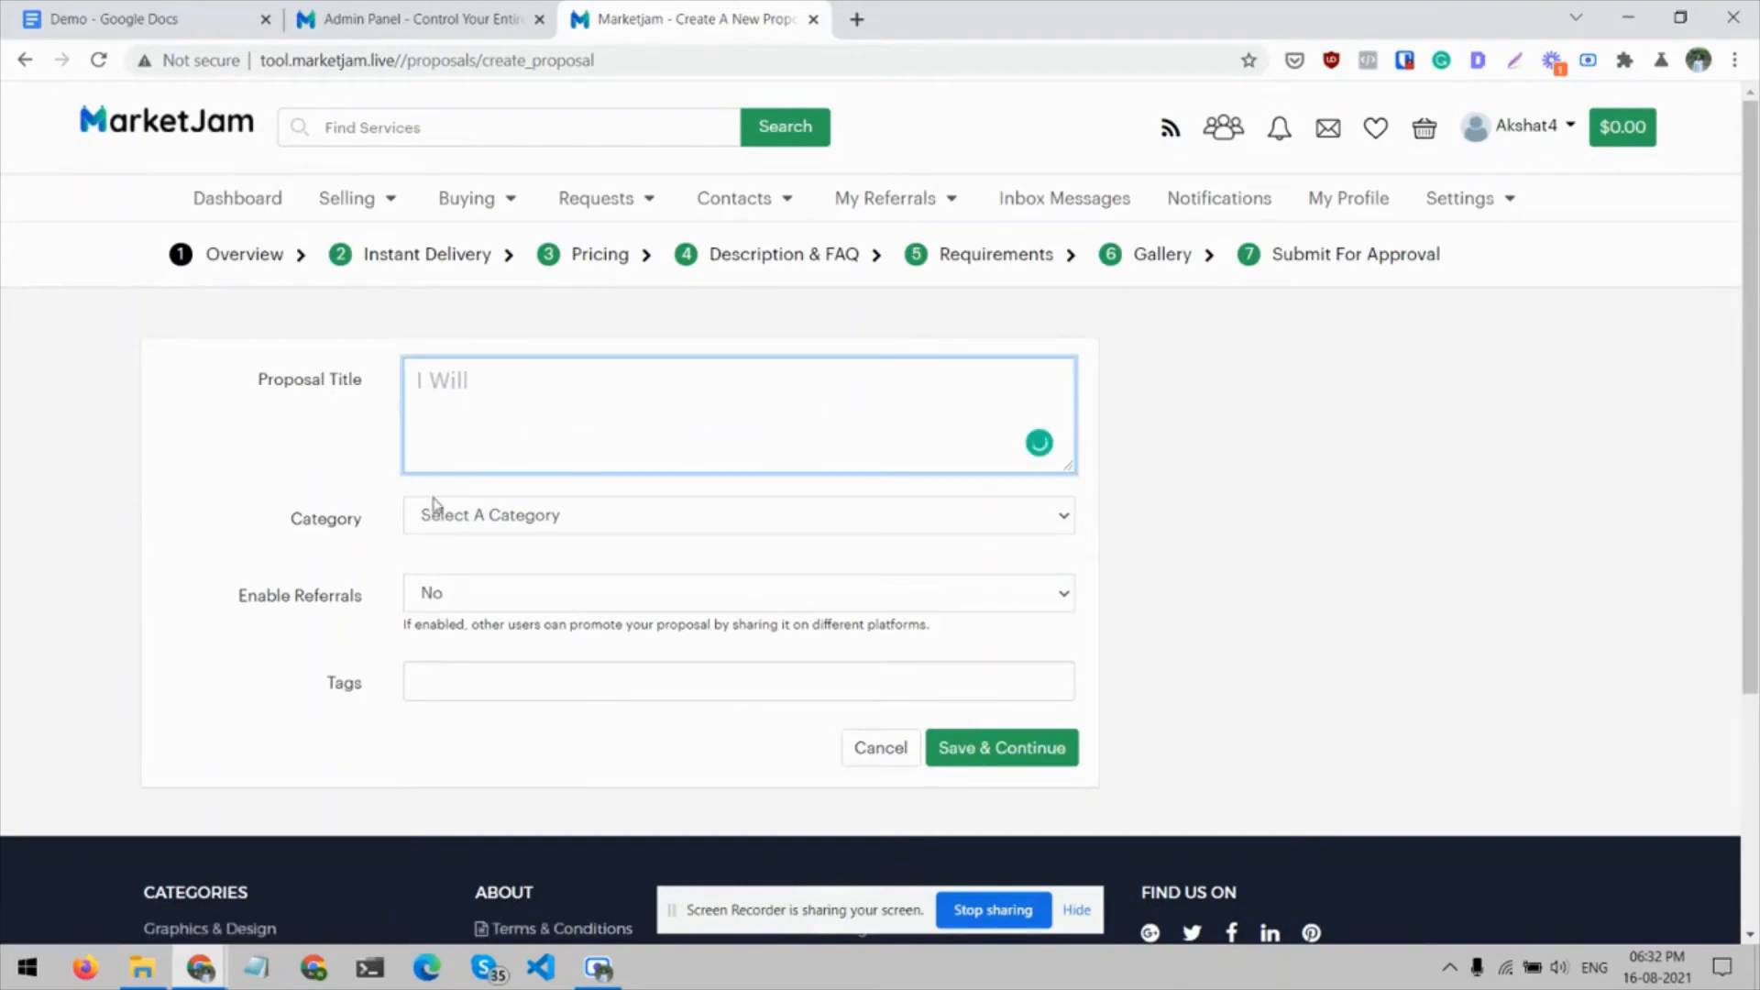
click(174, 18)
scroll(665, 431, up, 15)
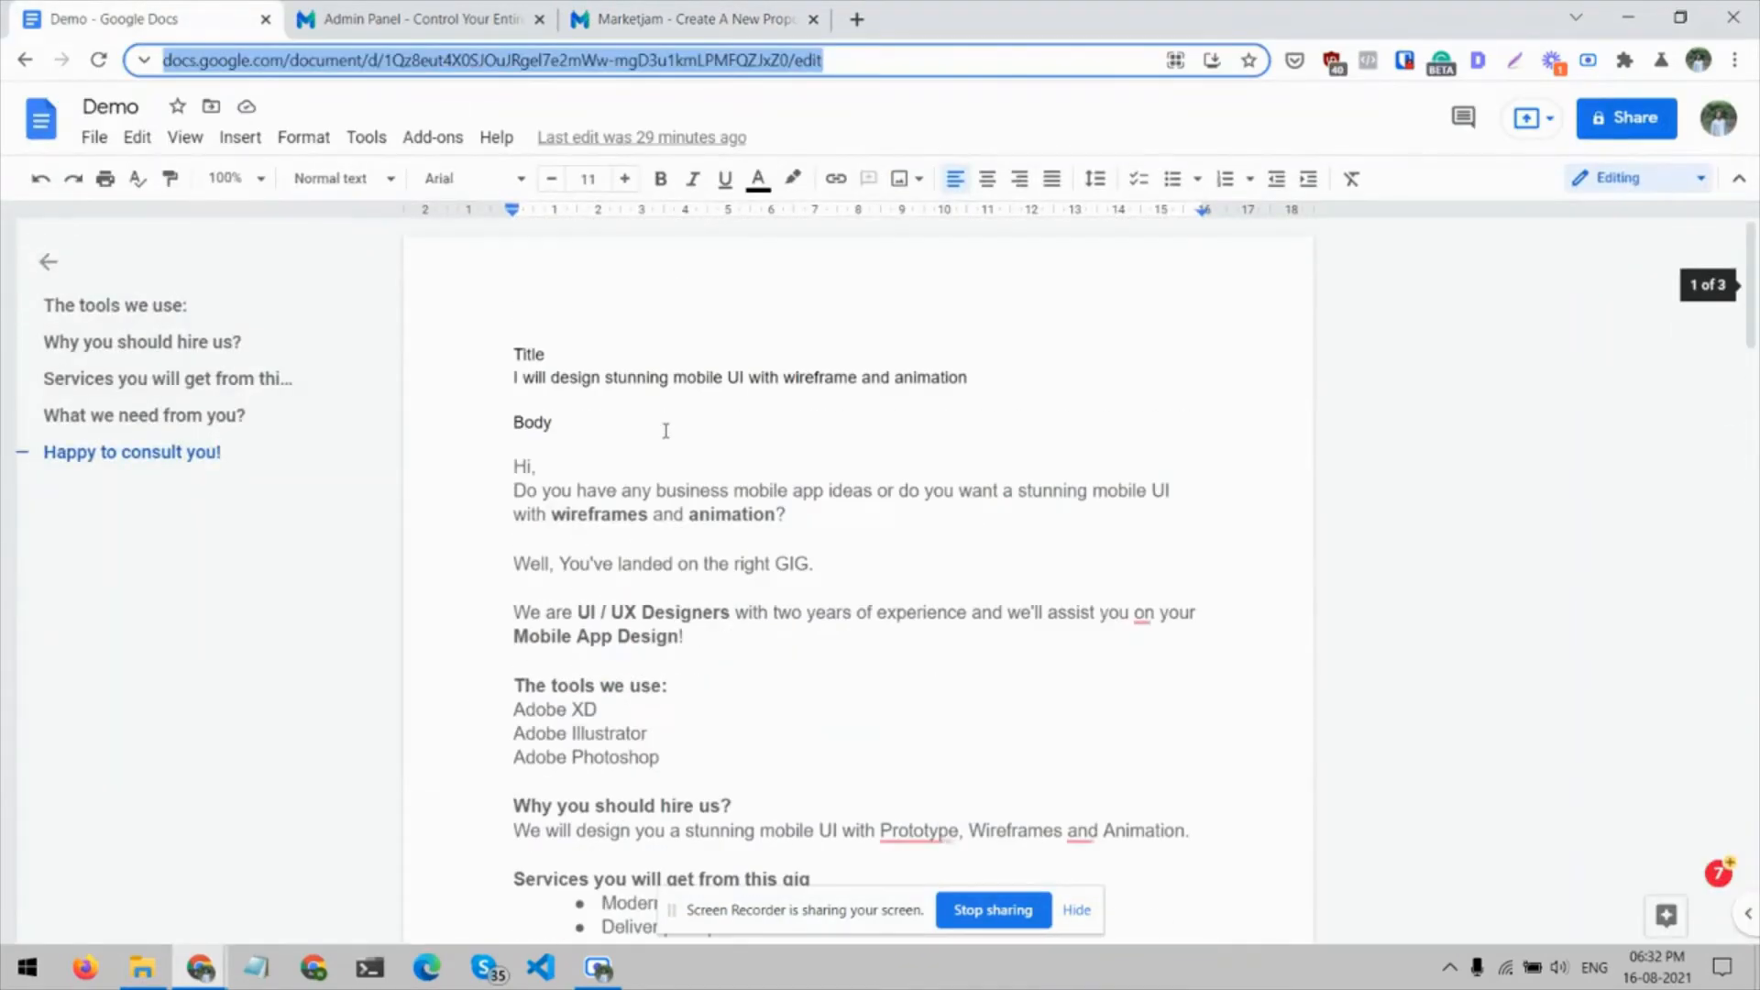
drag(516, 376, 958, 377)
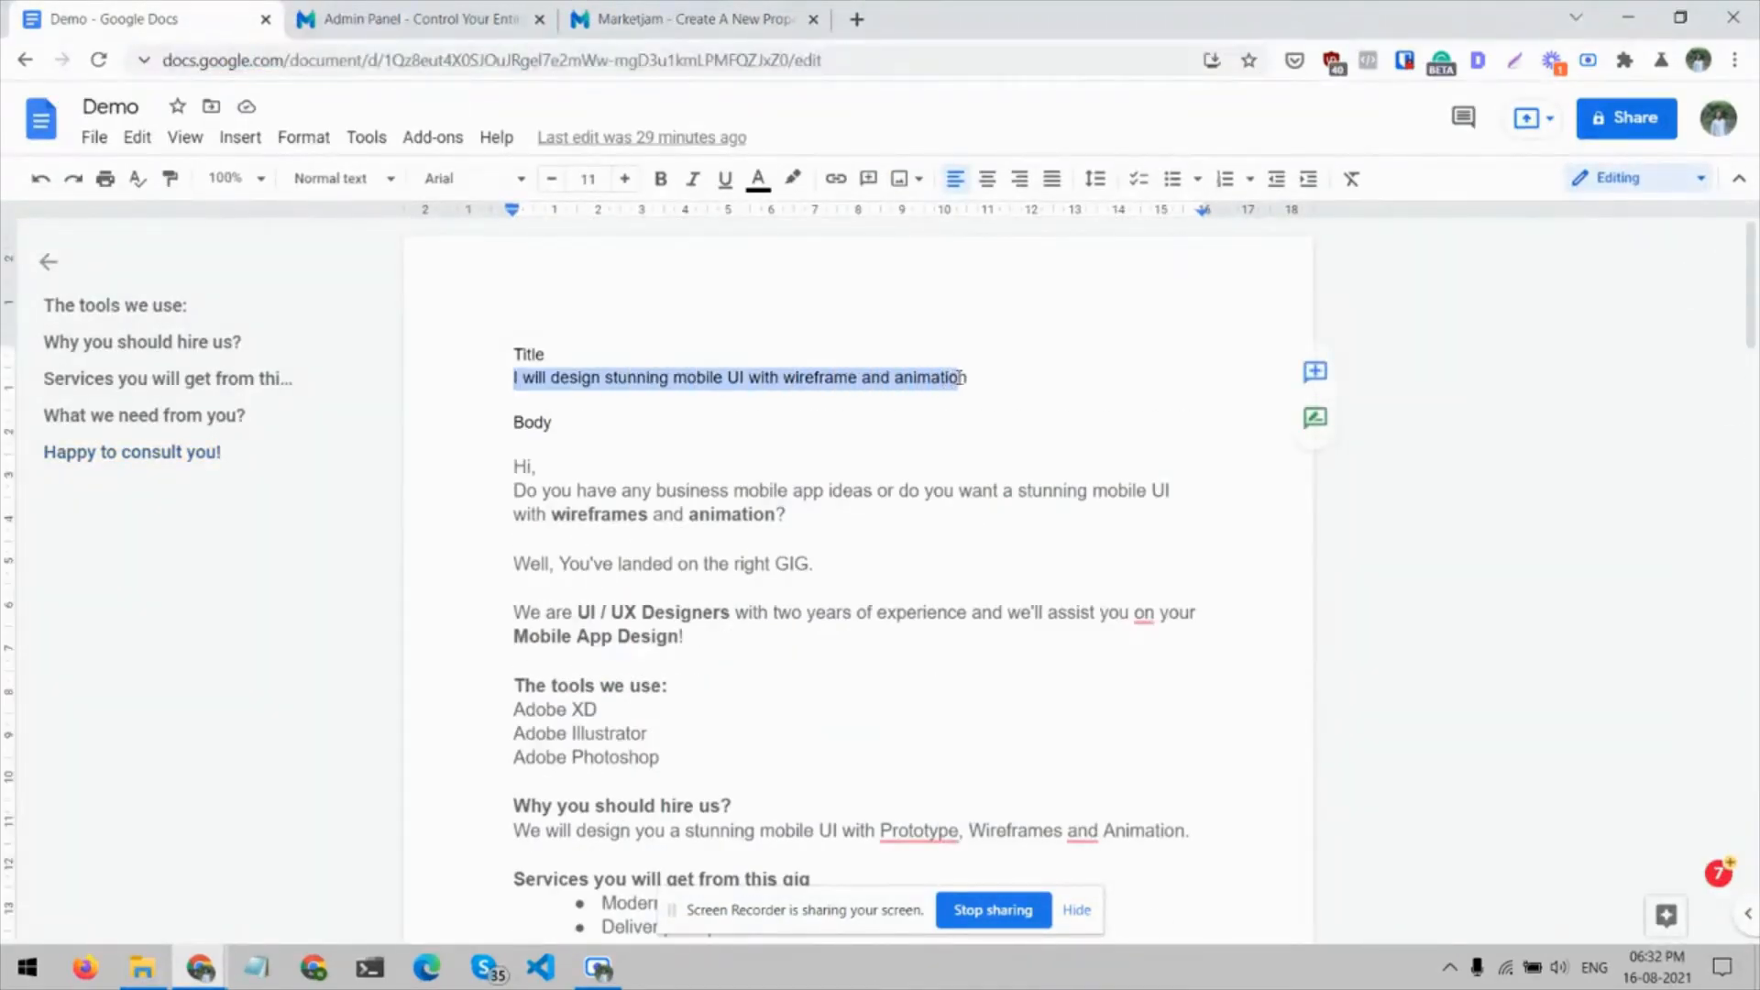
click(495, 14)
click(629, 14)
text(I will design stunning mobile UI with wireframe and animation)
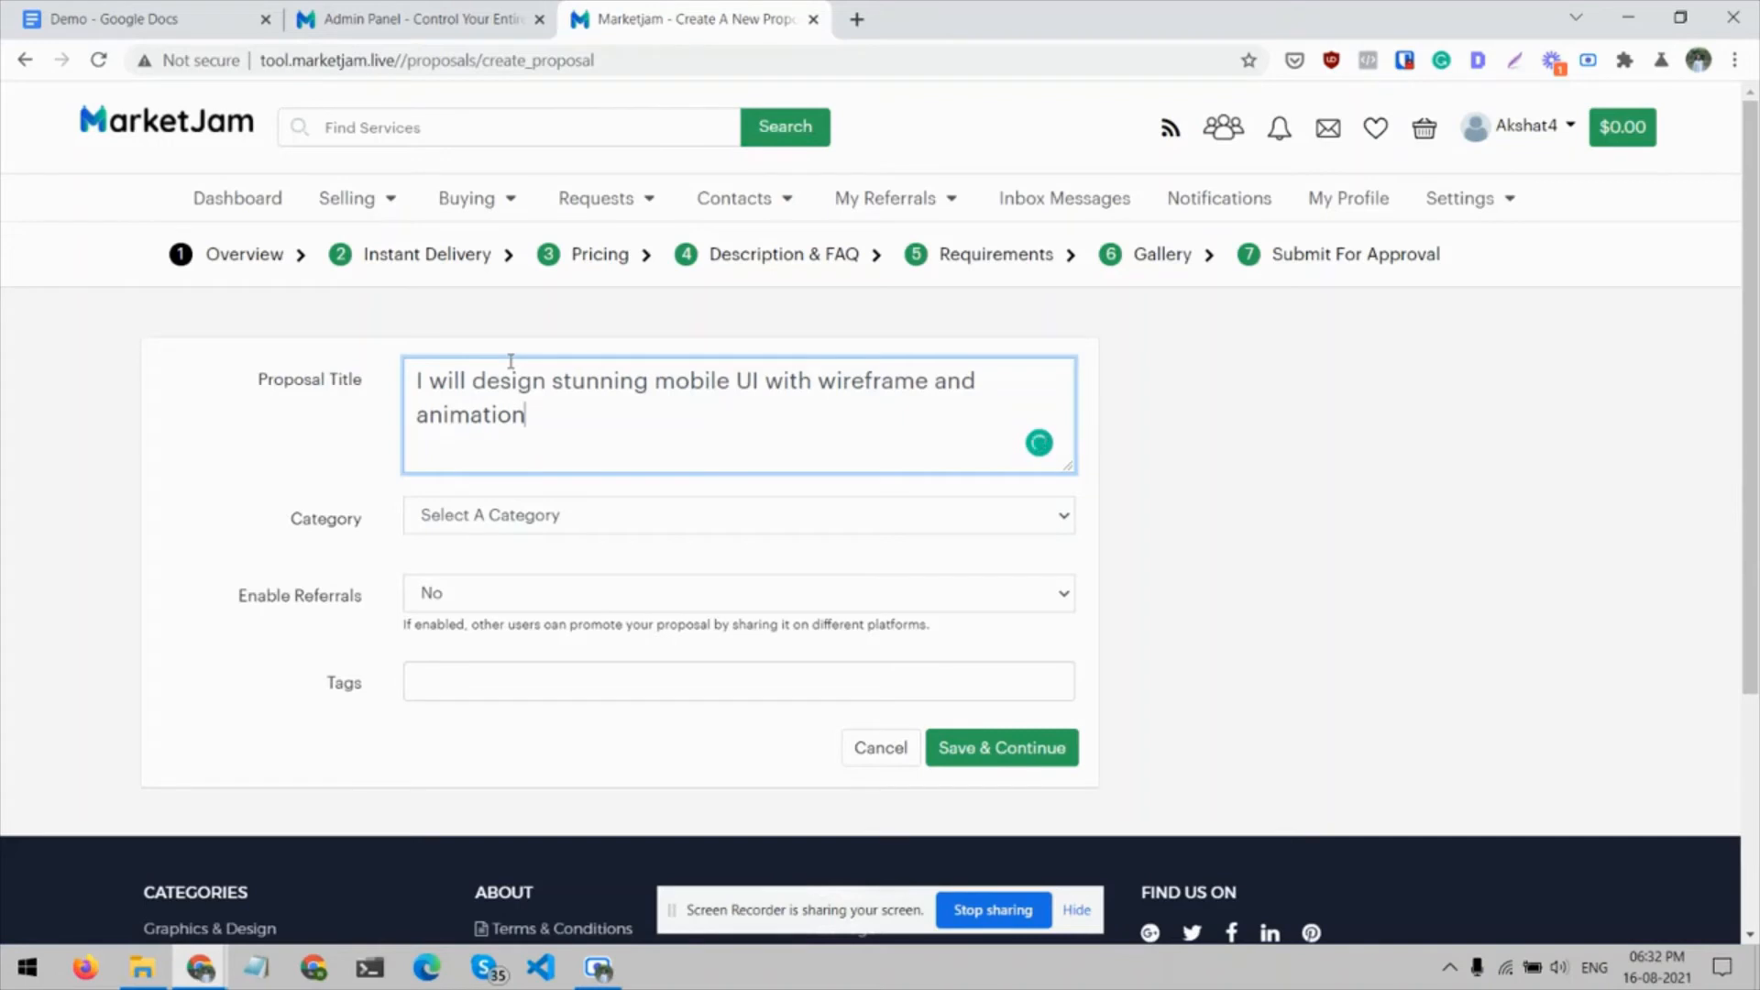
Set the proposal's category to Graphics & Design with the subcategory Web & Mobile Design
click(542, 514)
click(540, 568)
click(541, 571)
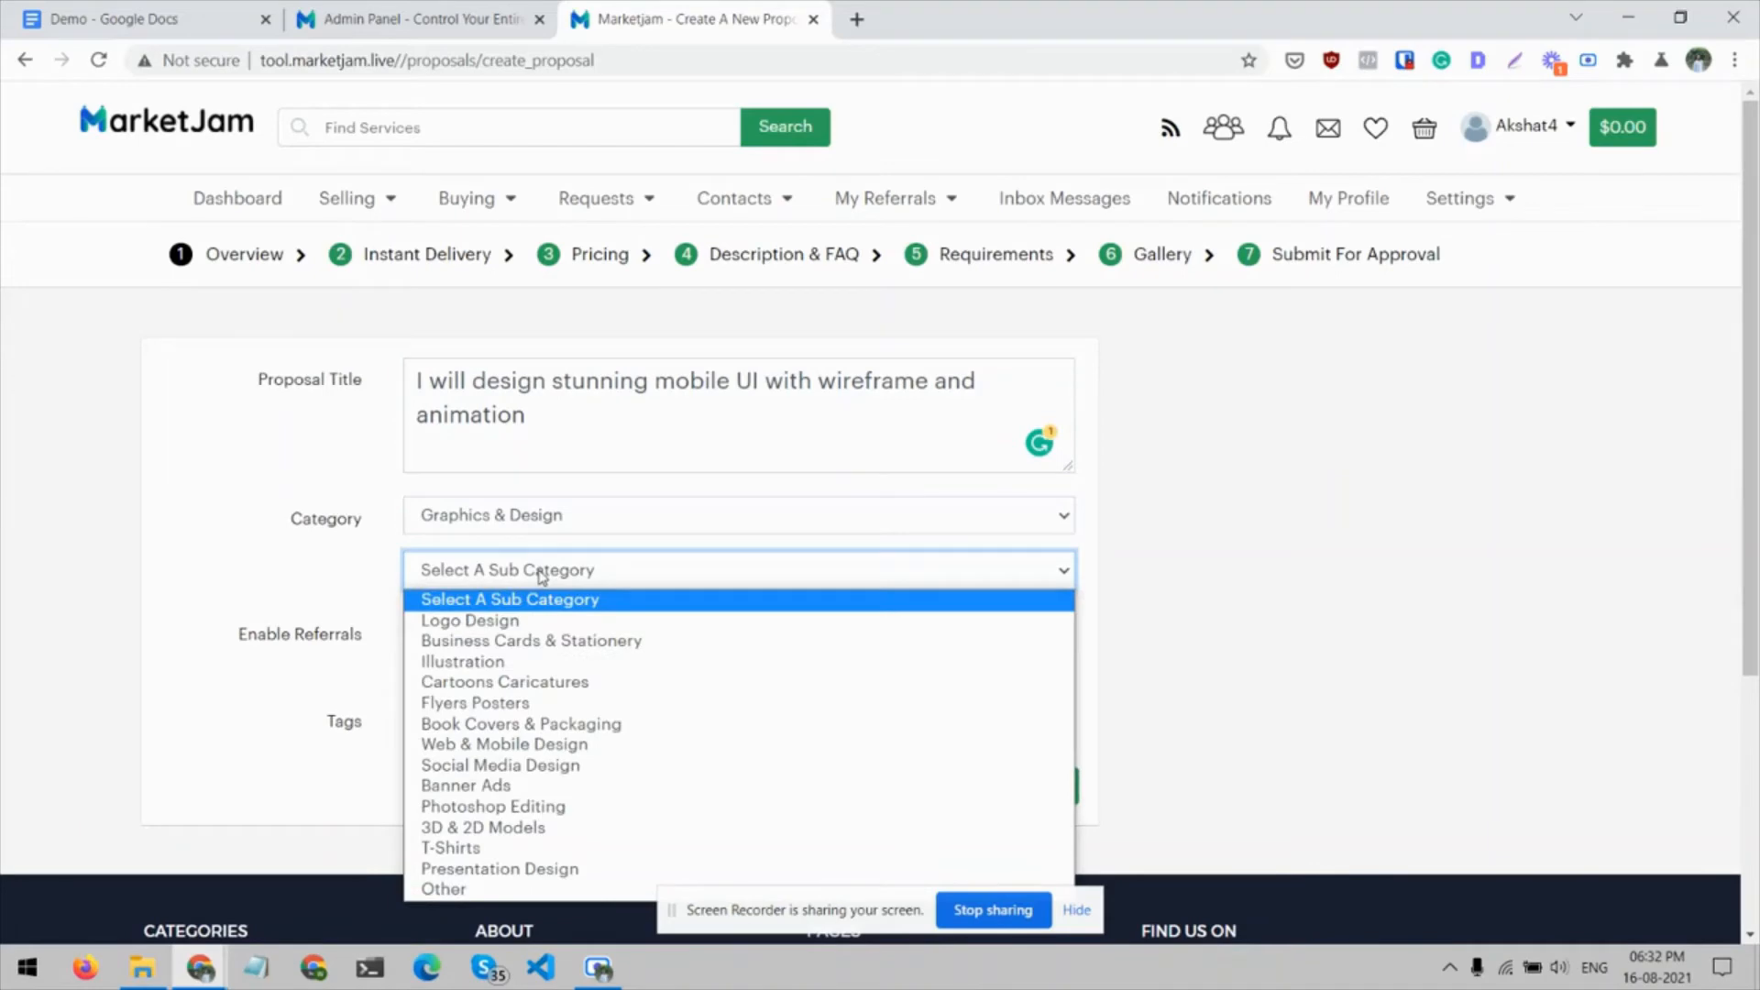
click(537, 743)
scroll(357, 608, down, 1)
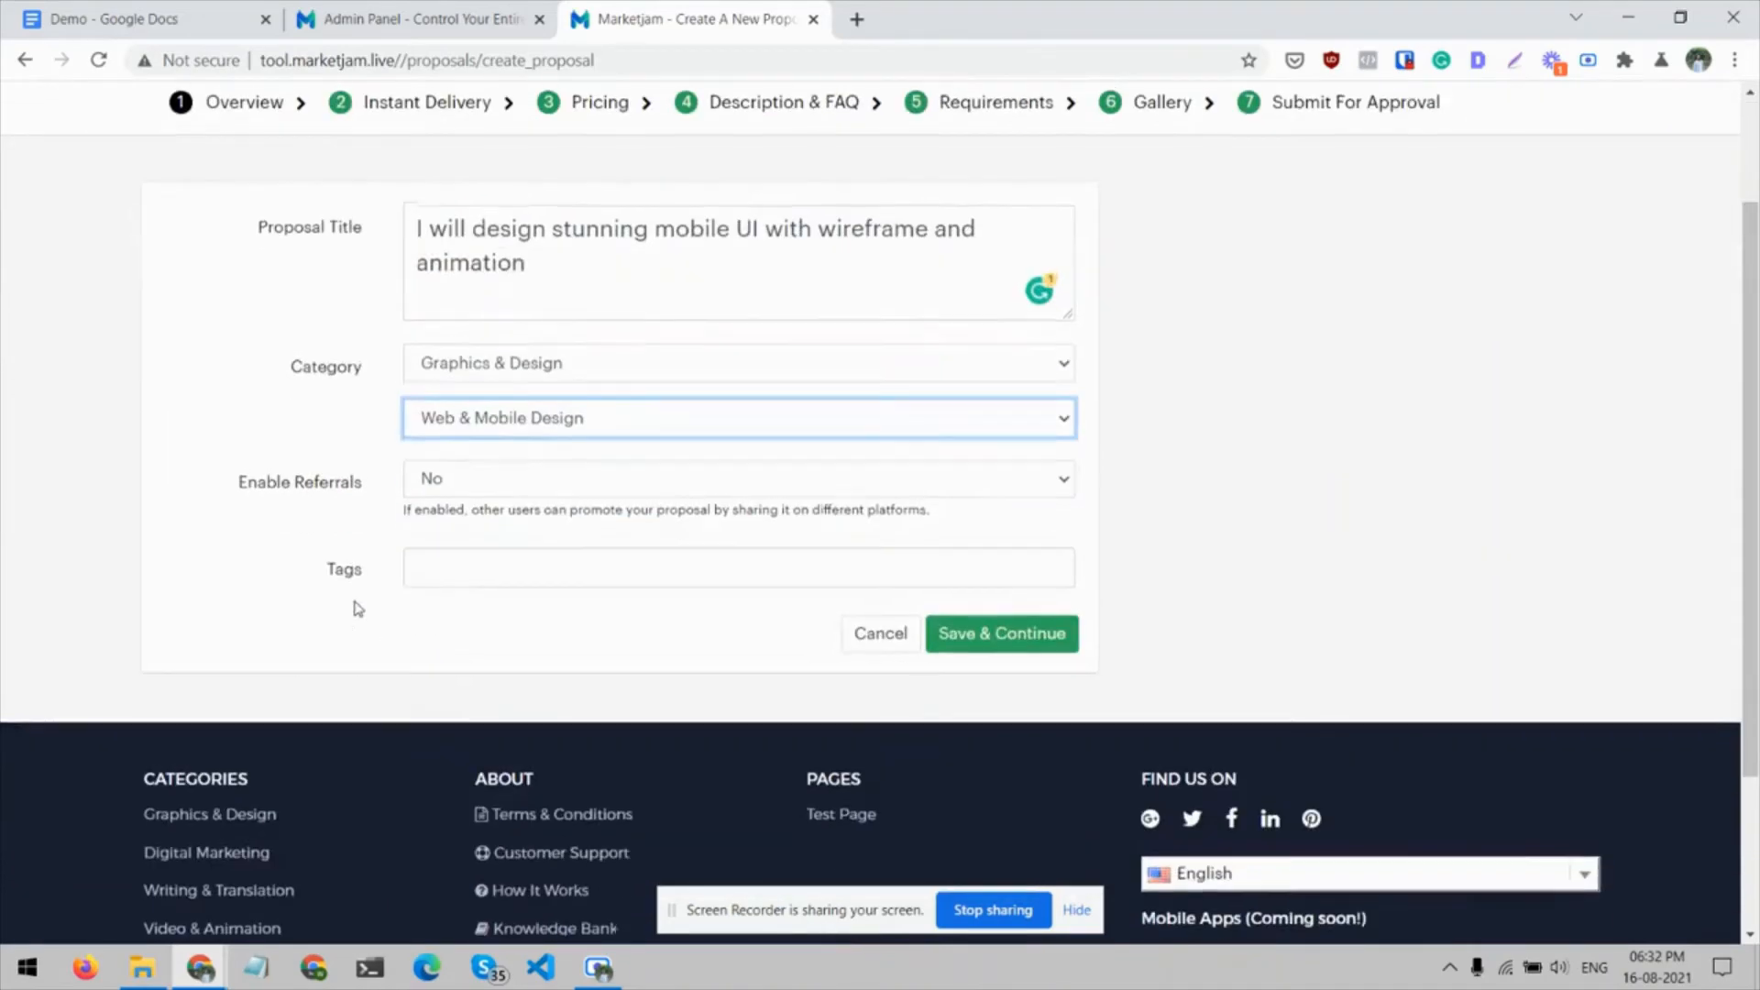
Set Enable Referrals to Yes to inspect the Proposal Commission field, and set it back to No
click(530, 493)
click(526, 500)
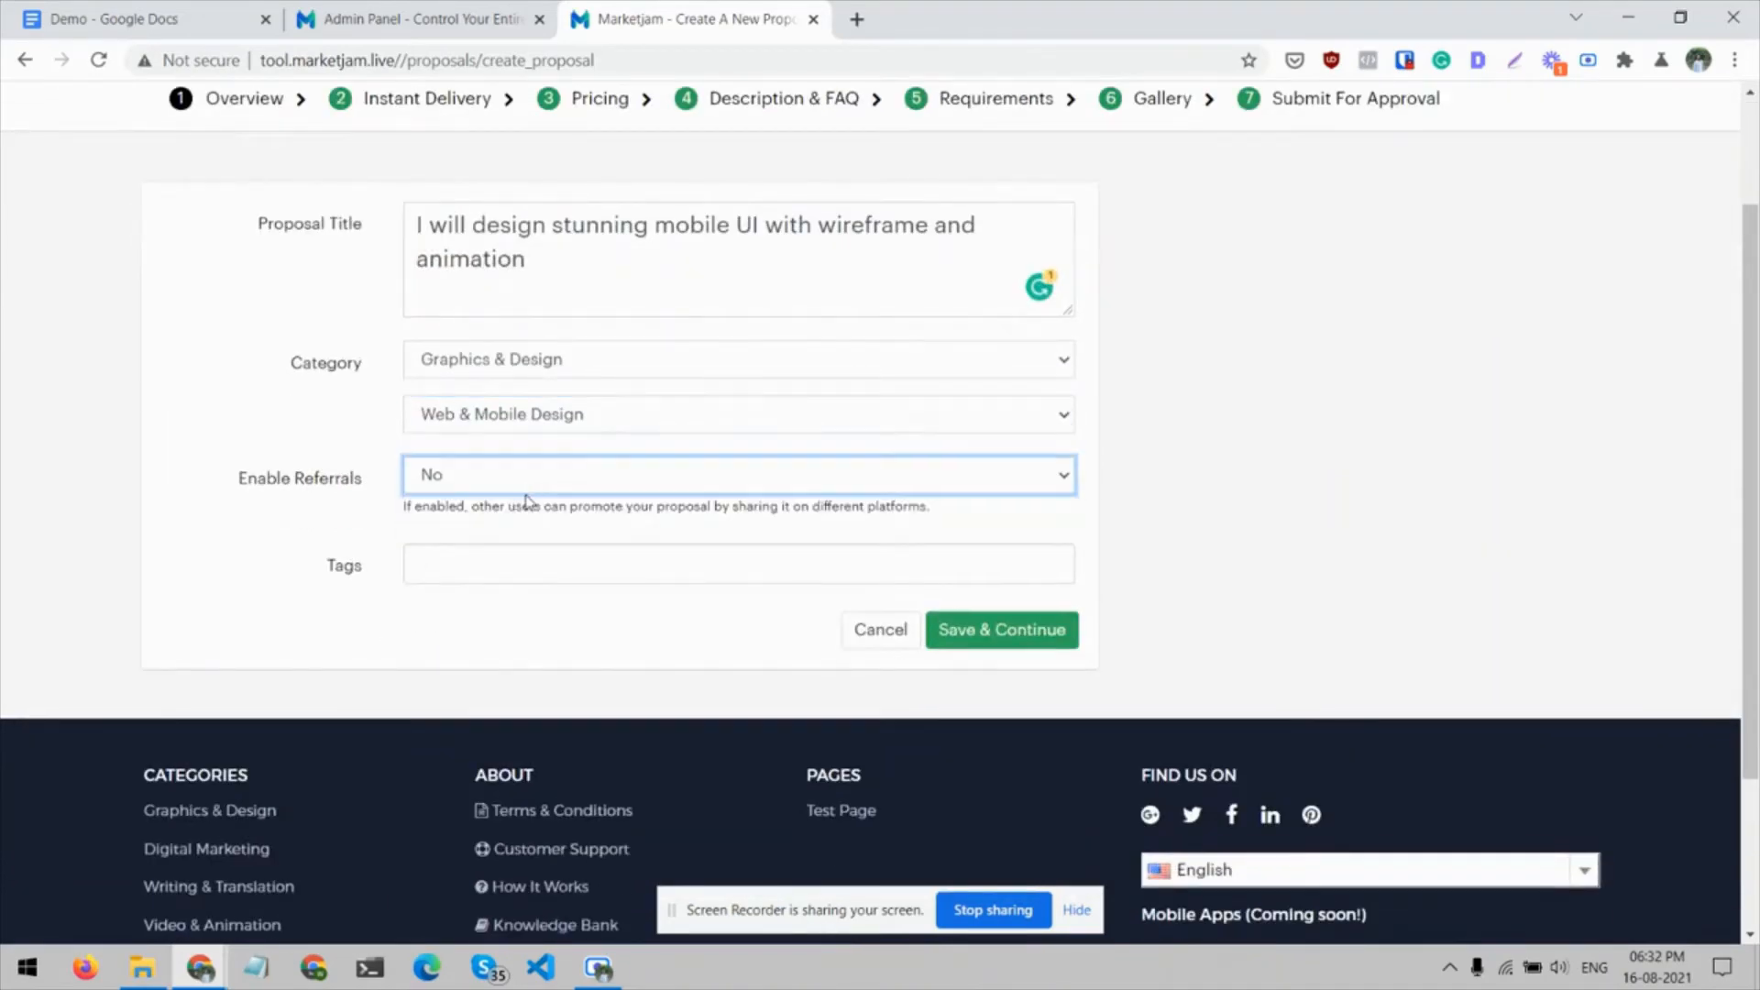
click(542, 491)
click(524, 523)
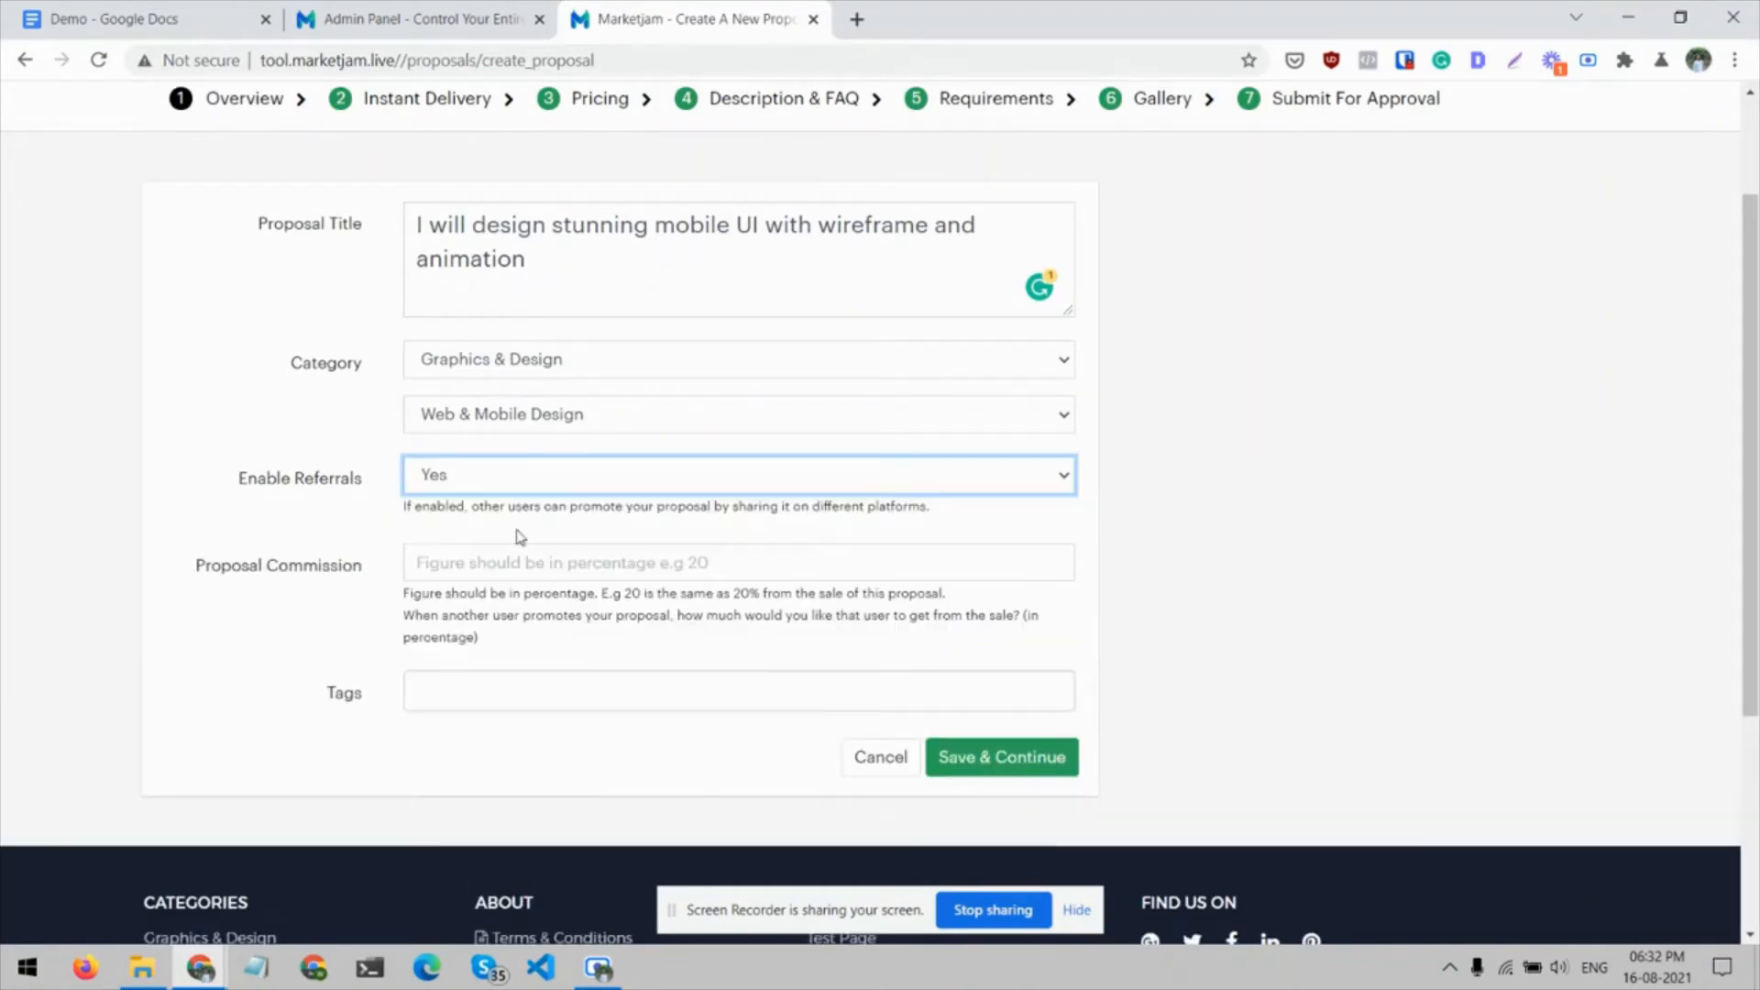
scroll(356, 532, down, 1)
click(460, 503)
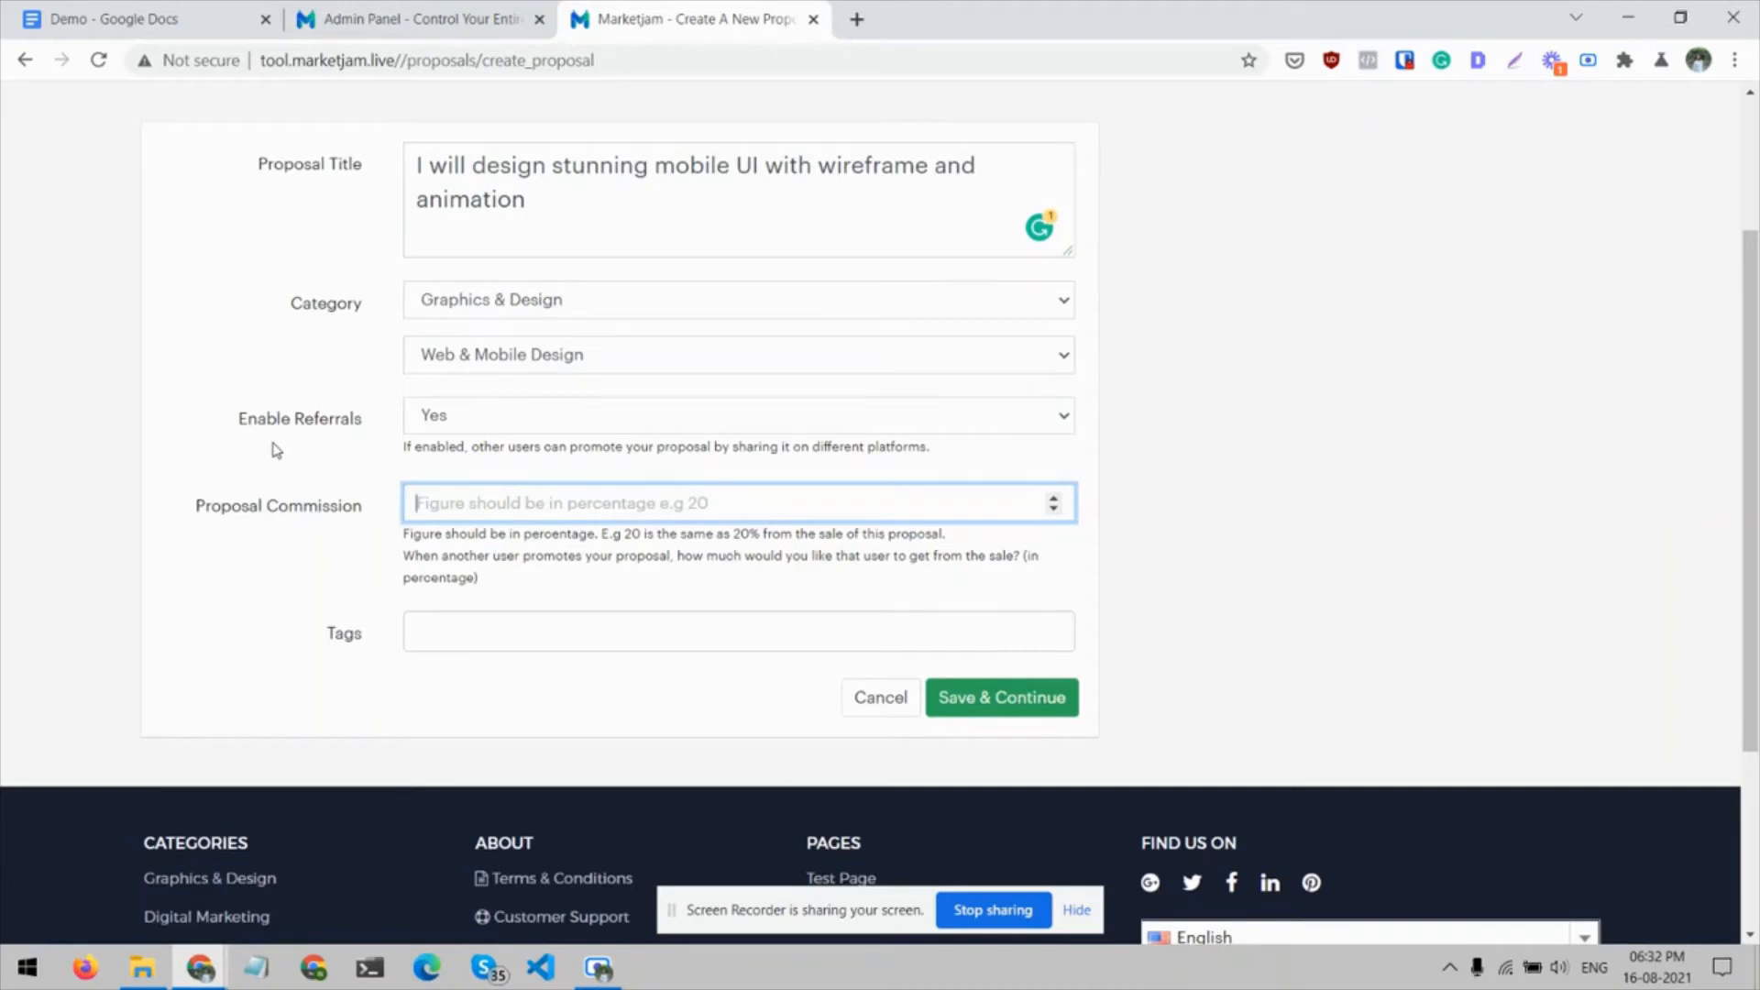
click(561, 413)
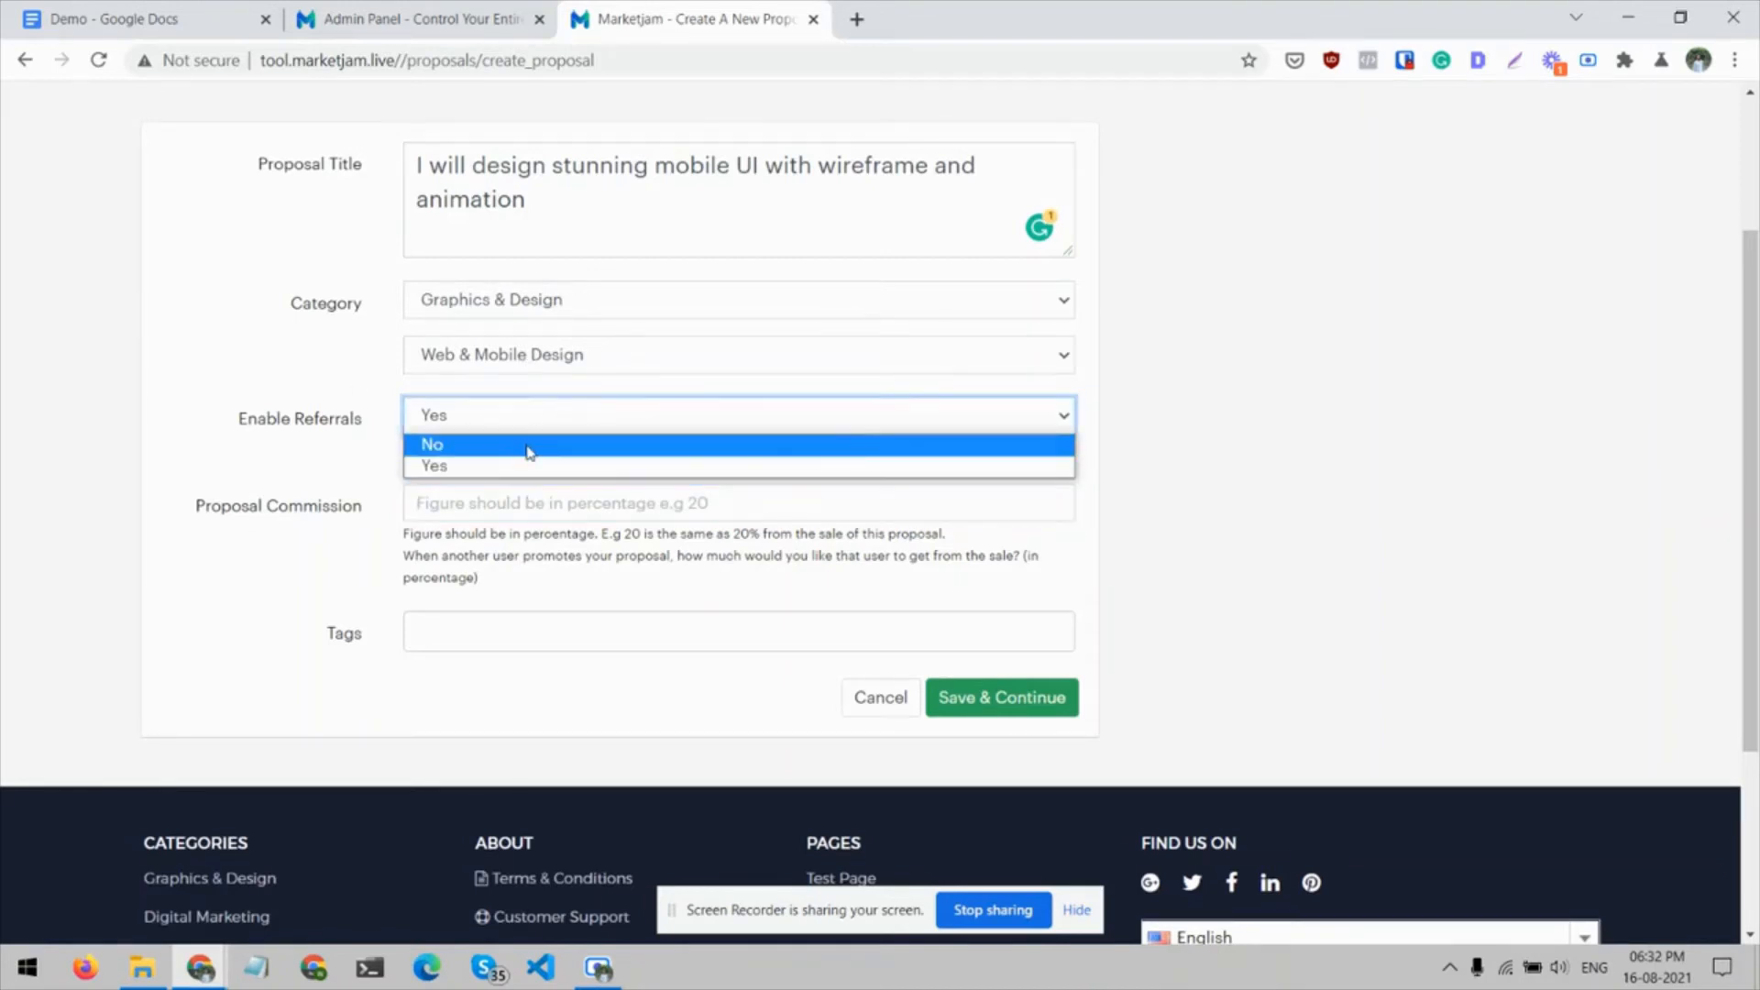
click(530, 445)
click(290, 480)
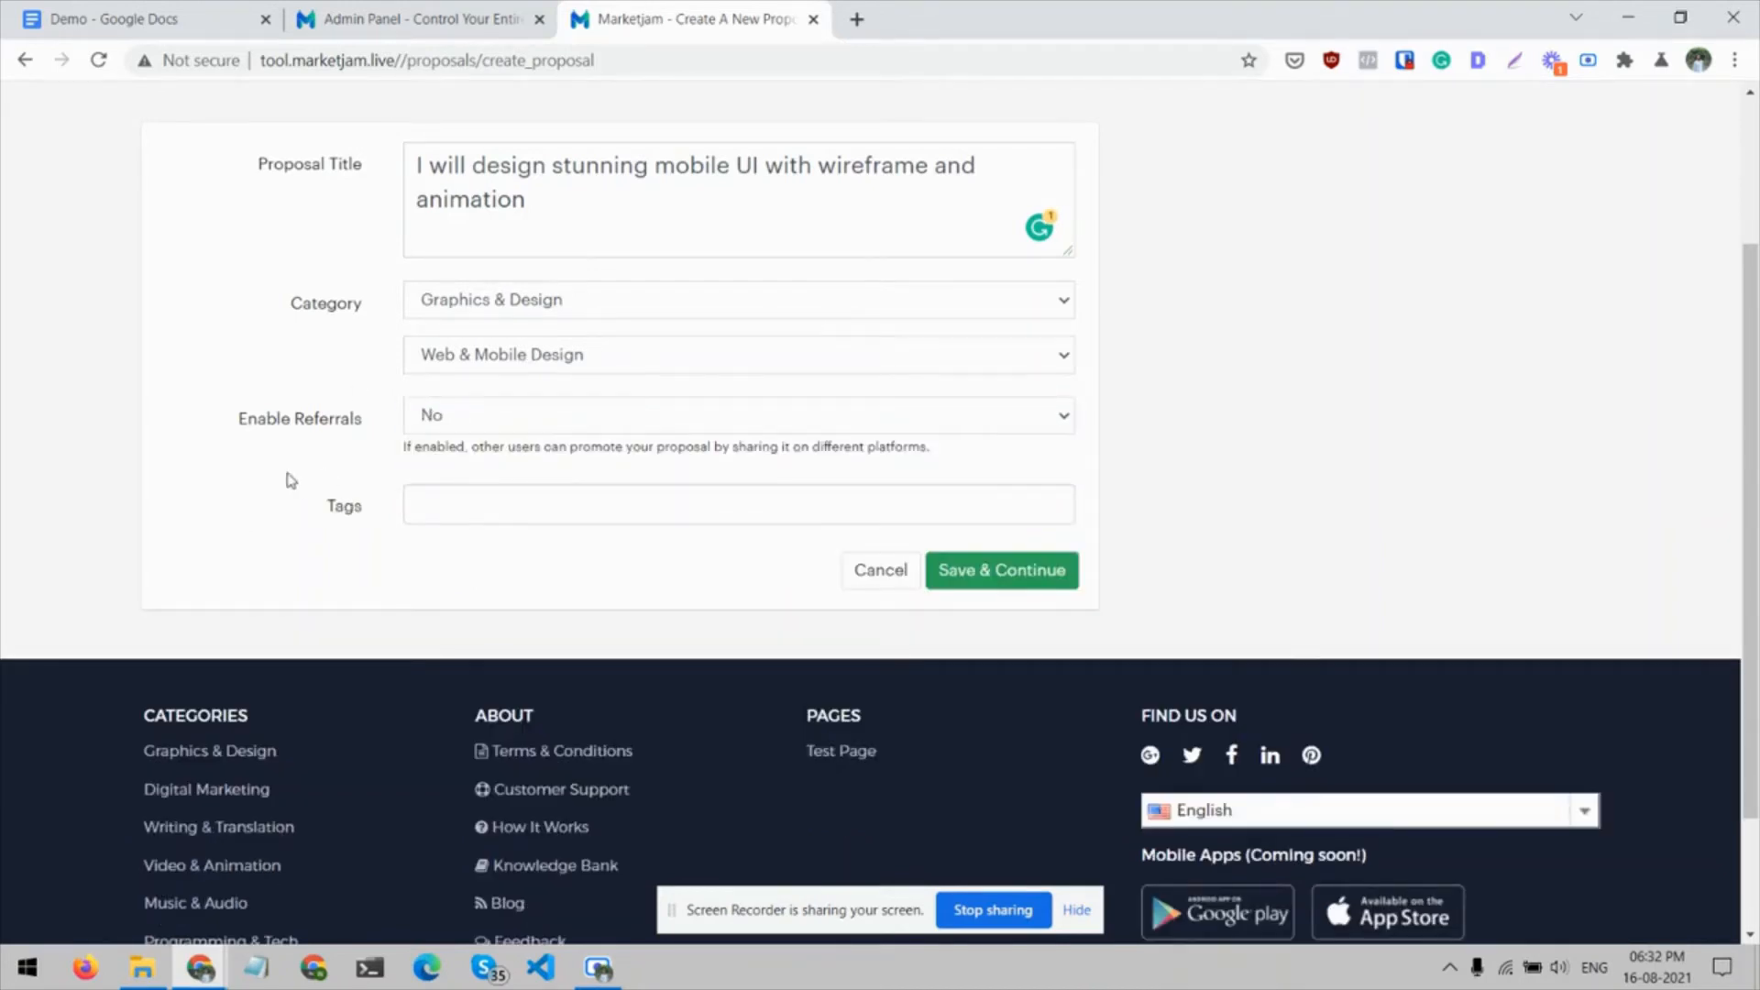
Try to save the proposal overview, adding the missing ui/ux tag
scroll(442, 516, up, 2)
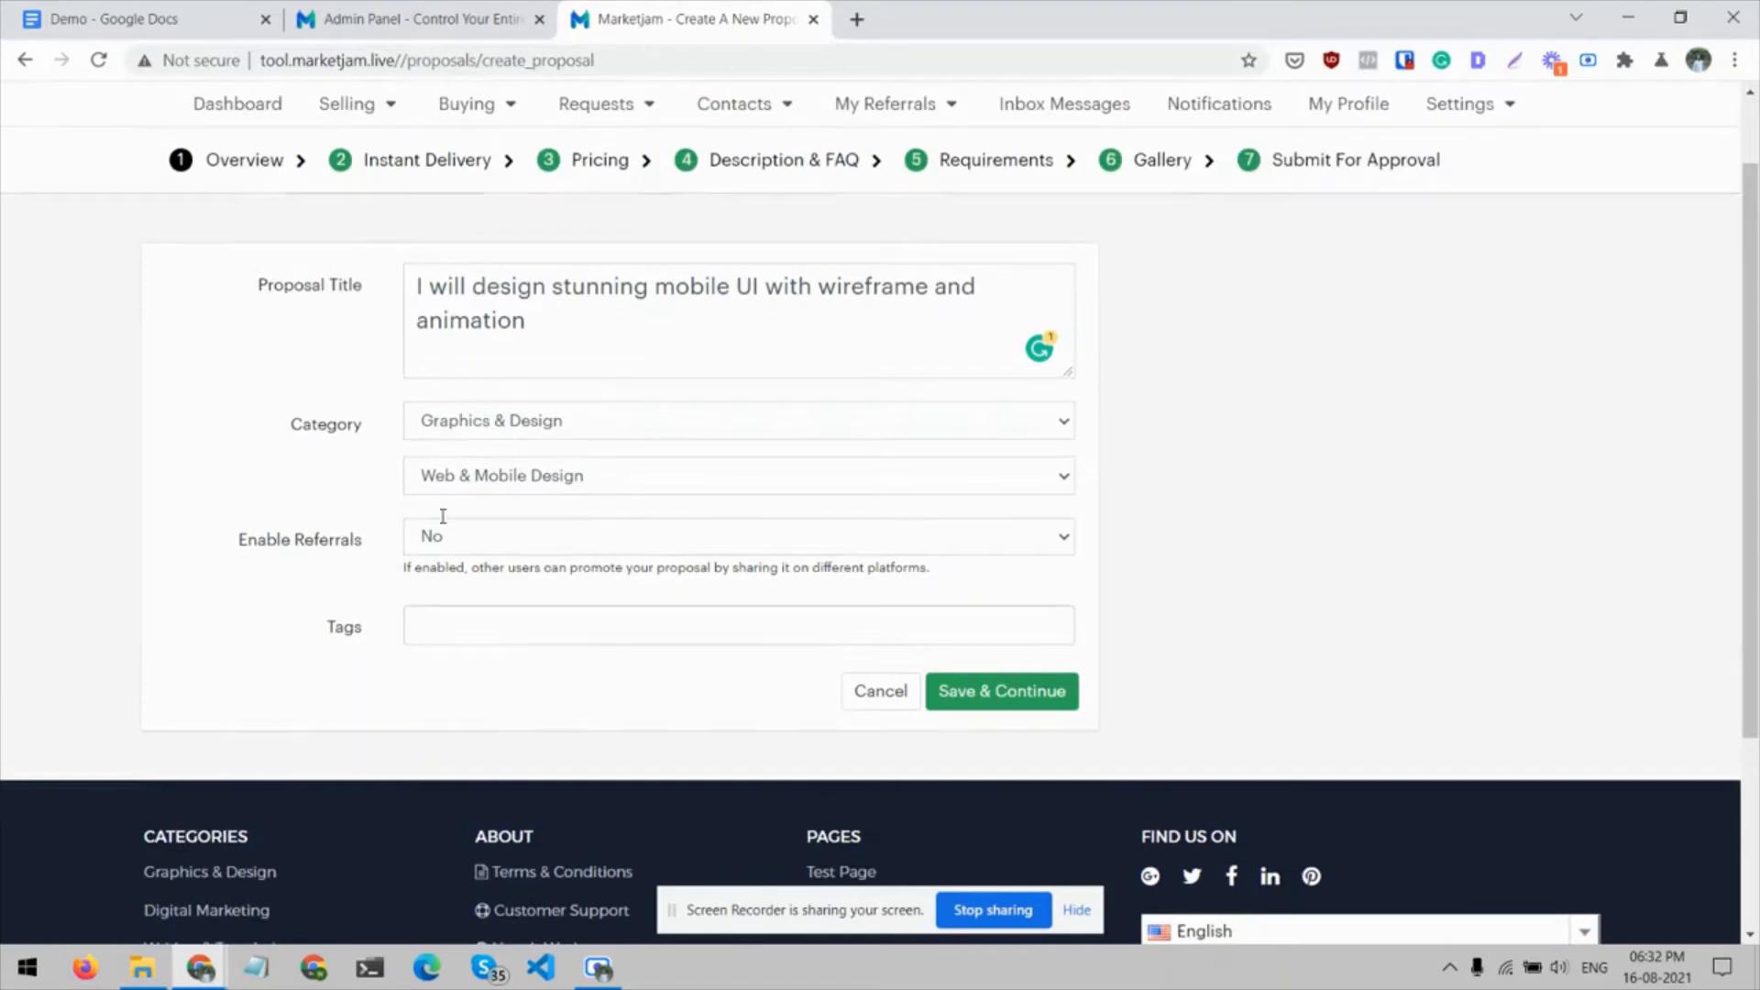
click(989, 694)
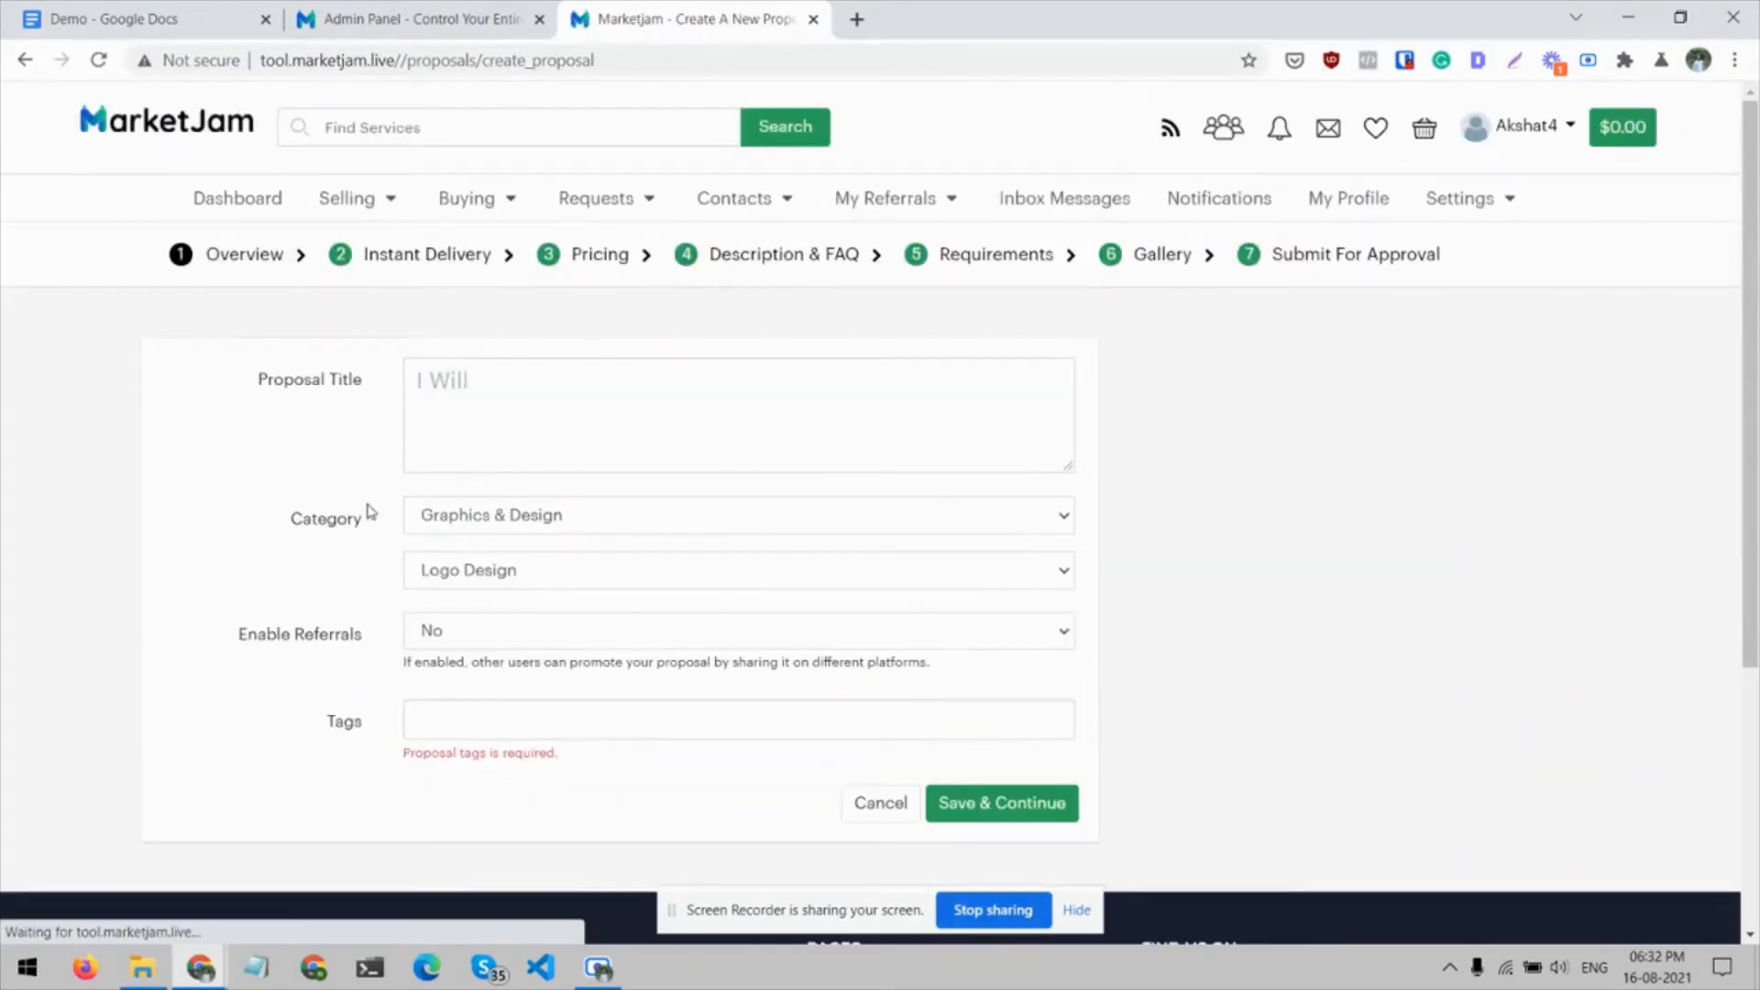
scroll(370, 512, down, 1)
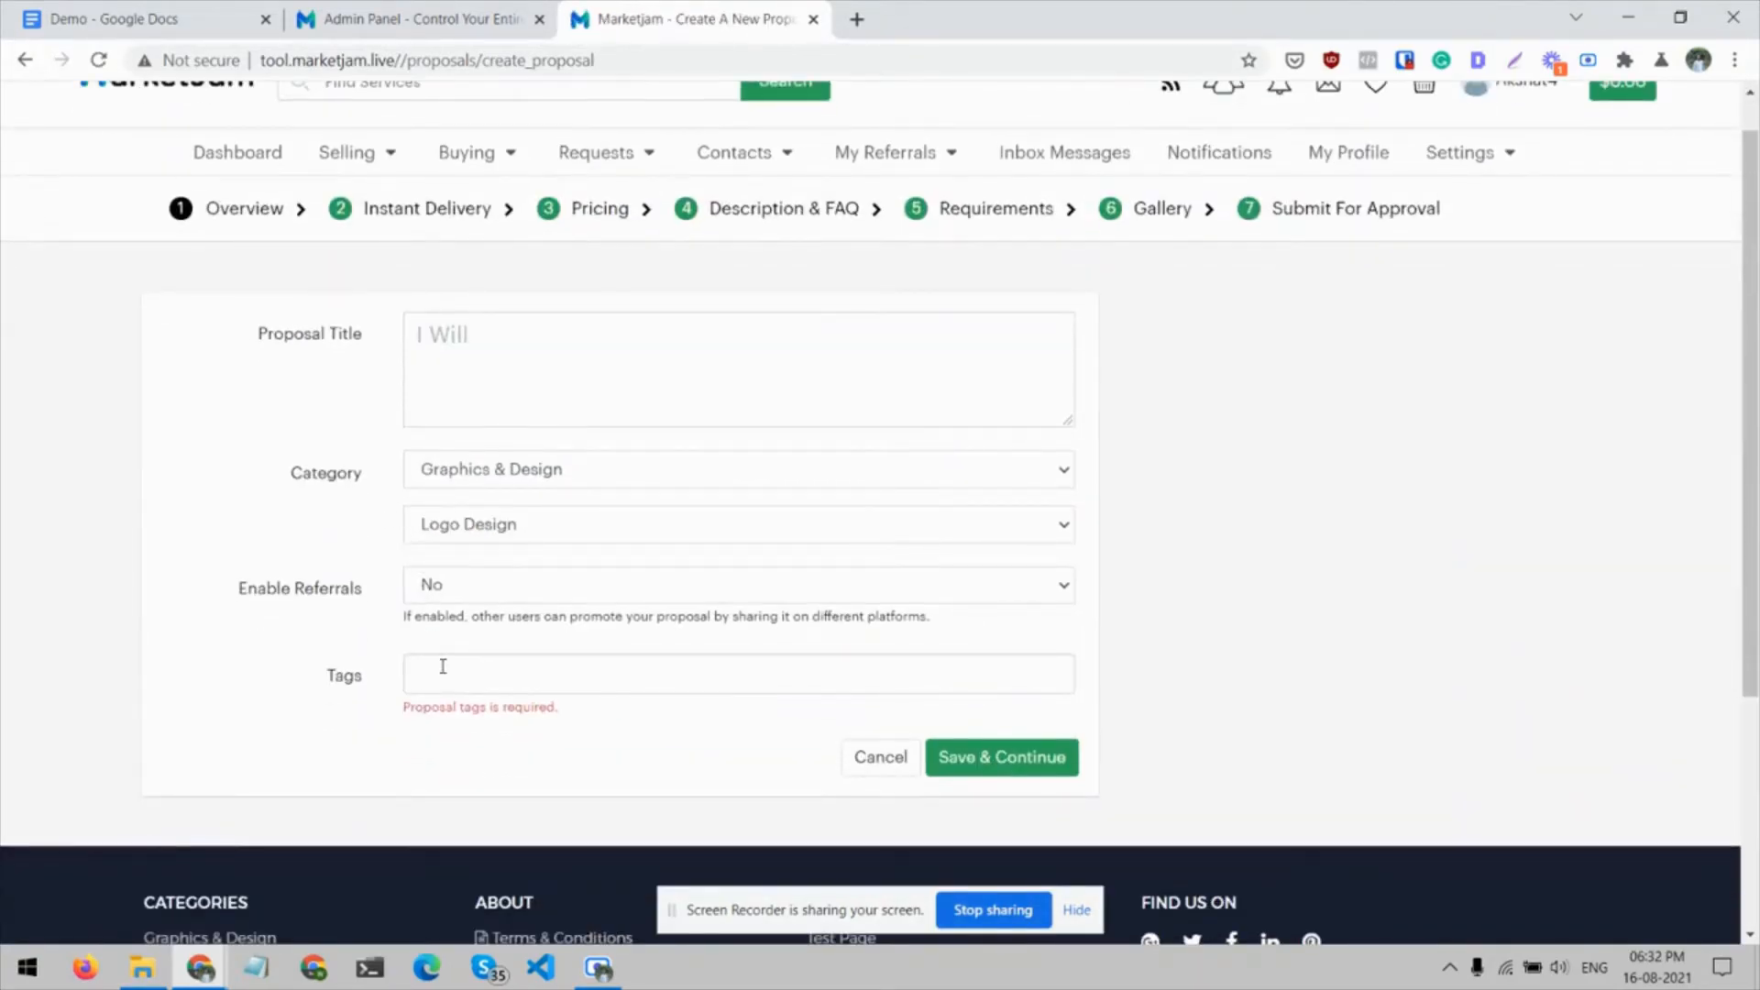
key(BackSpace)
click(944, 757)
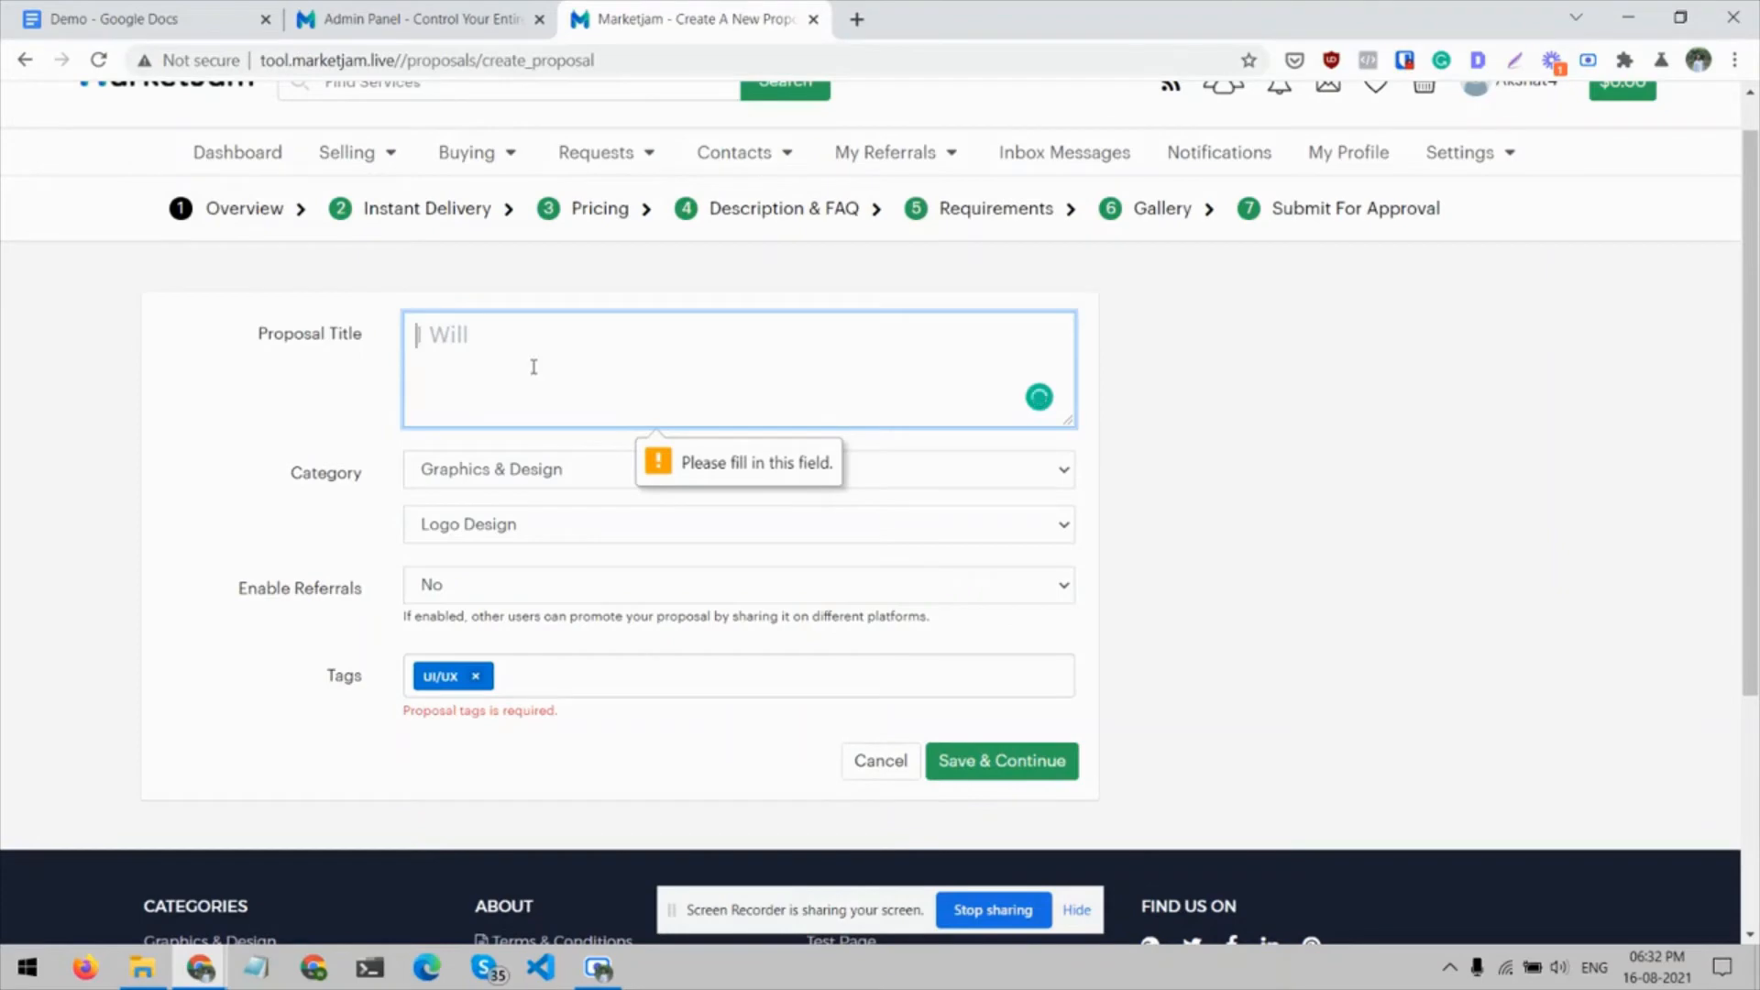
Enter the title "I will design stunning mobile UI with wireframe and animation" again and save the proposal overview
key(ctrl+1)
click(789, 14)
text(I will design stunning mobile UI with wireframe and animation)
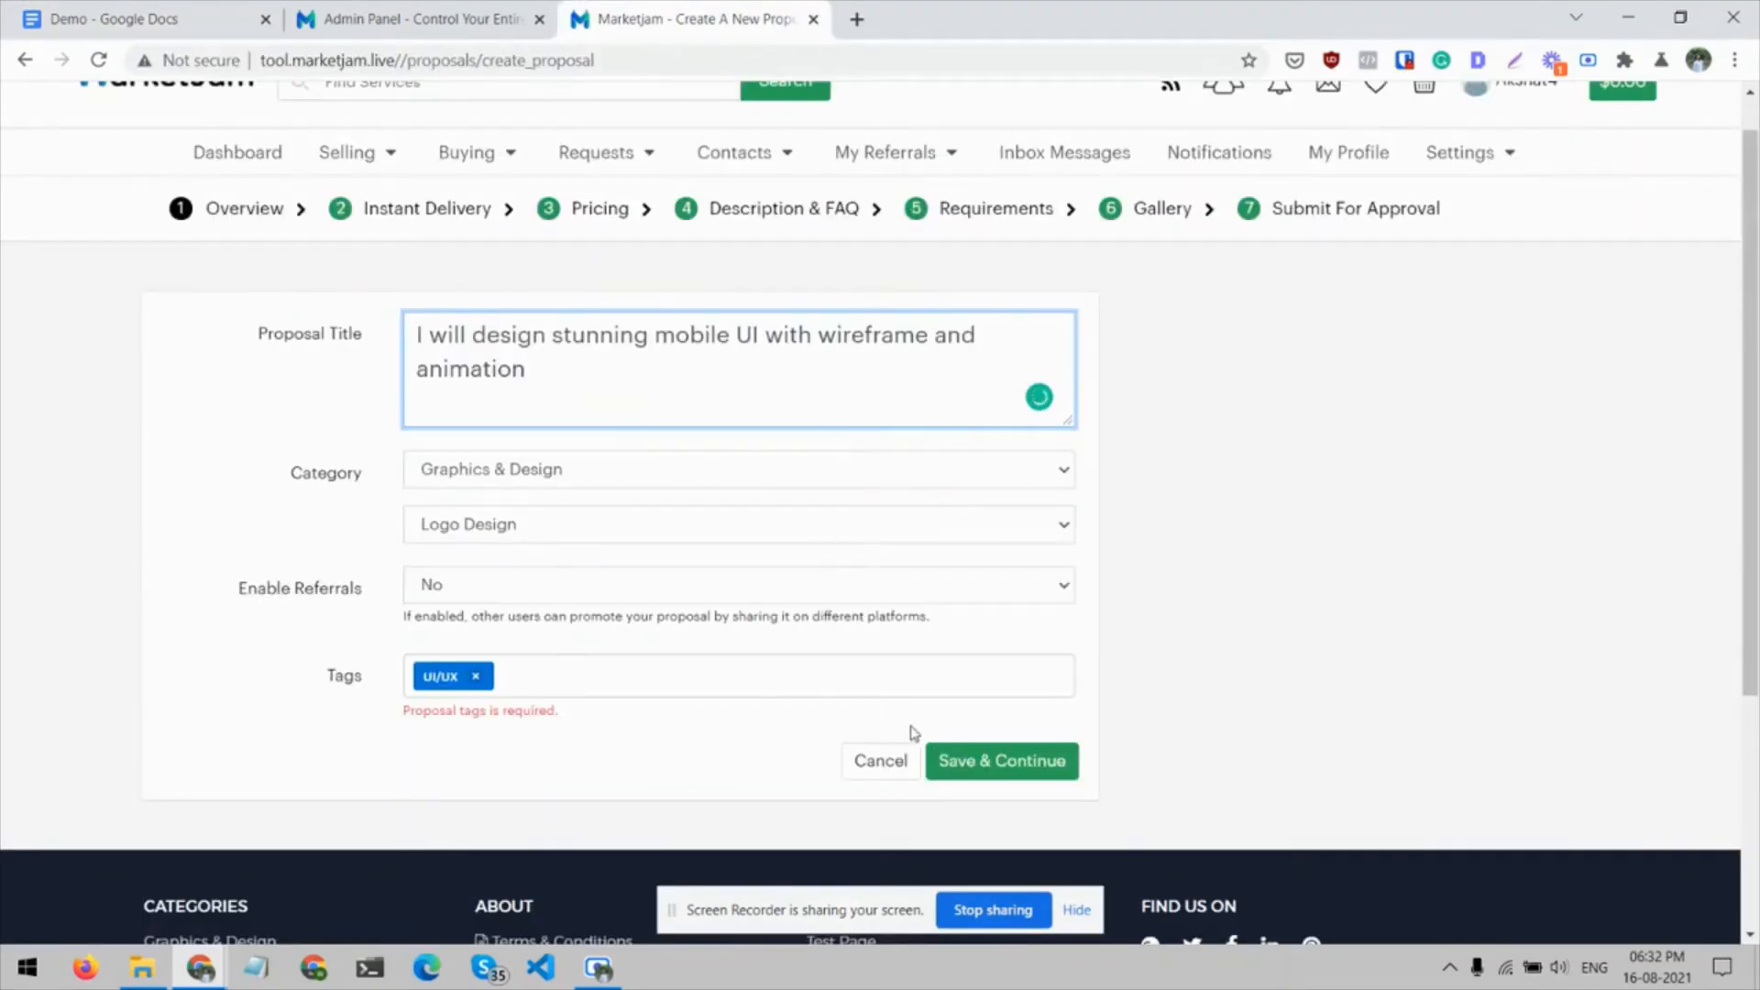
click(953, 757)
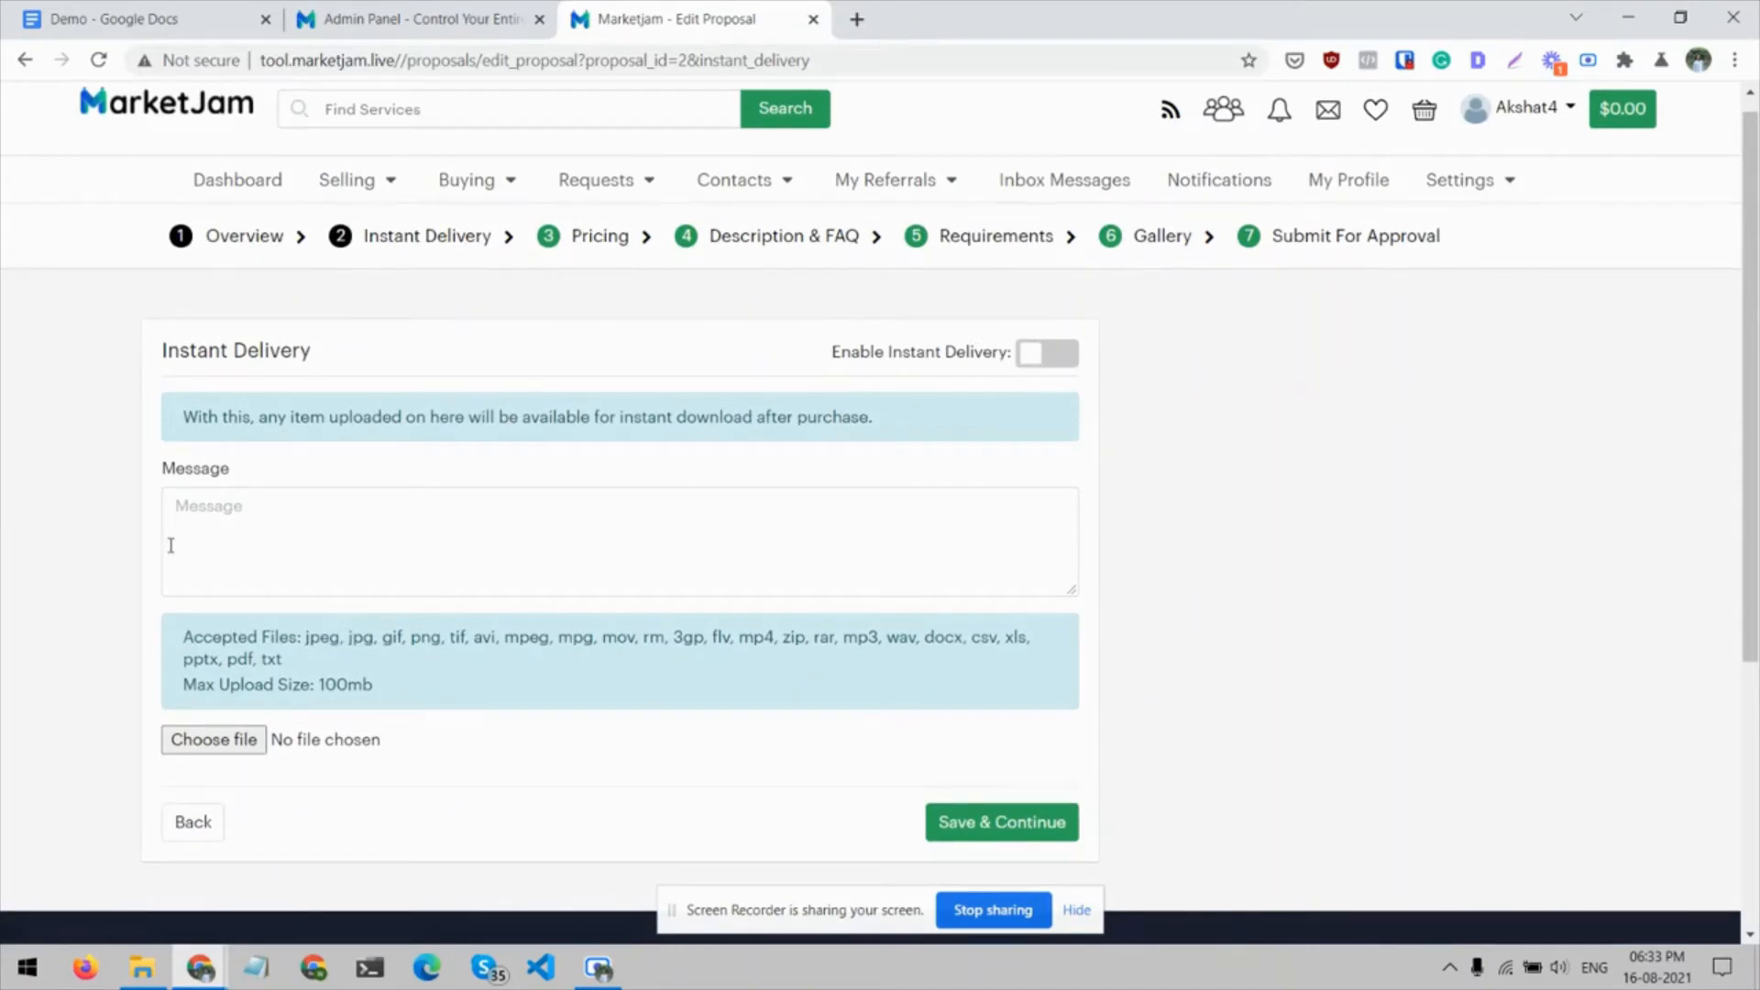
Copy the body text from the Demo document into the Instant Delivery message and save that section
scroll(171, 545, down, 1)
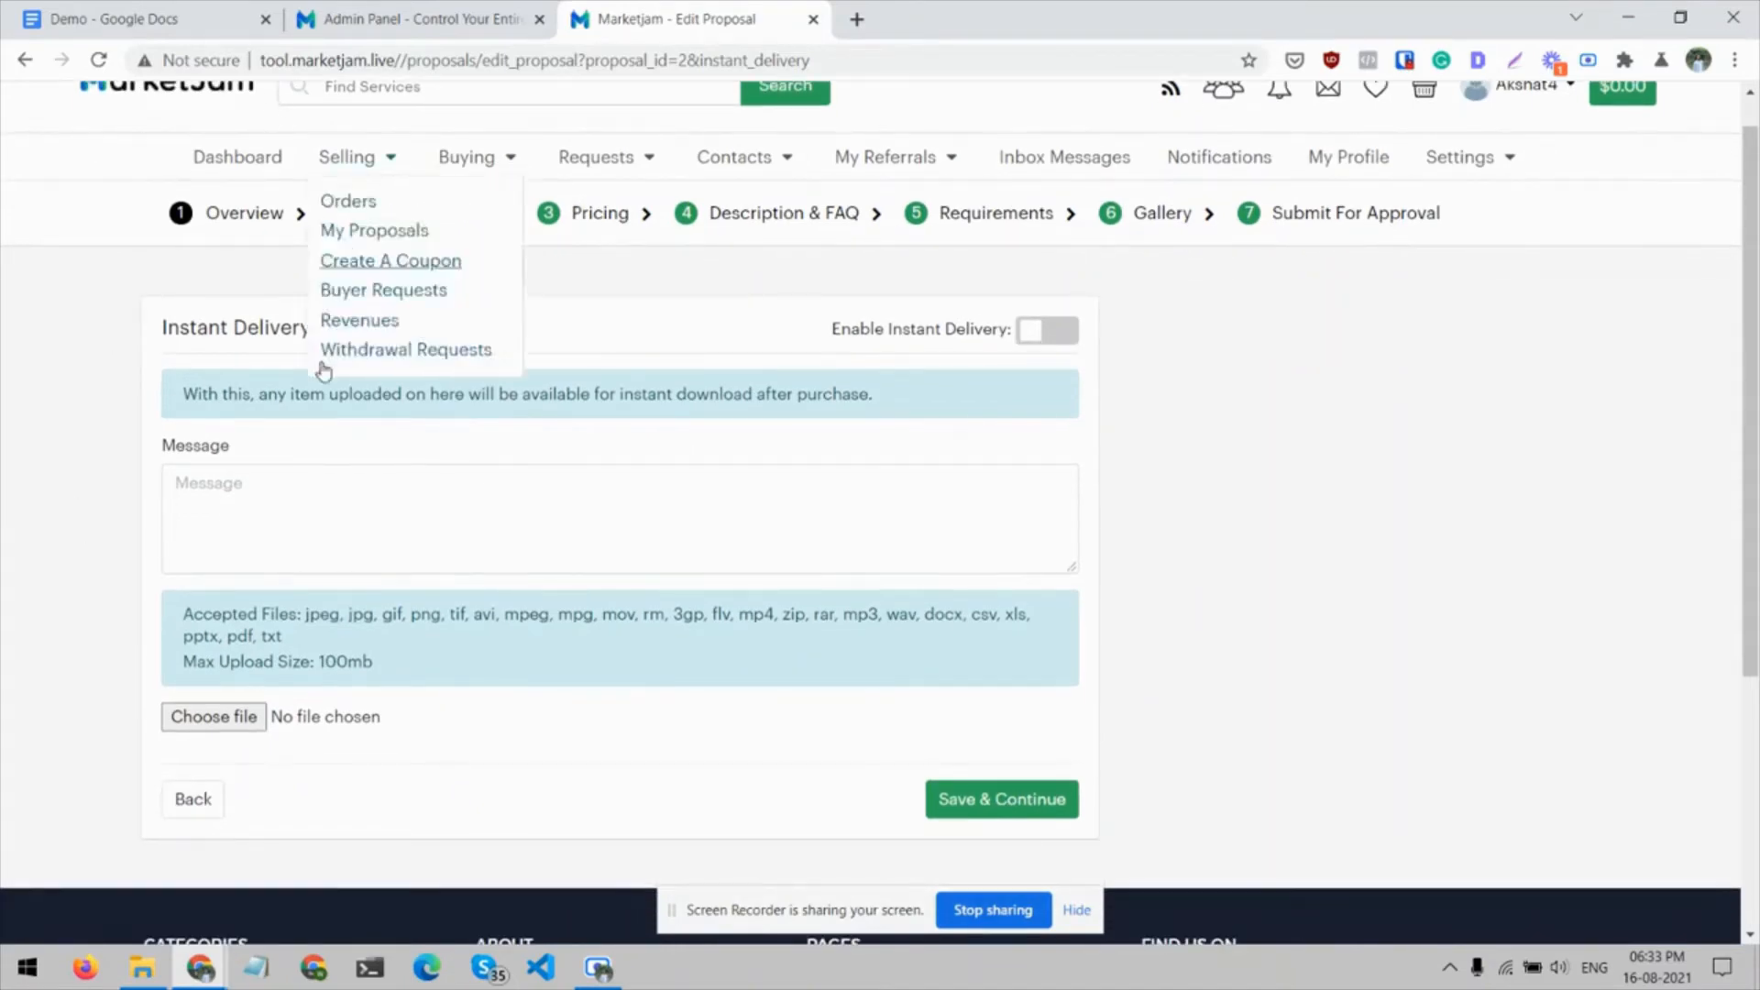
click(296, 525)
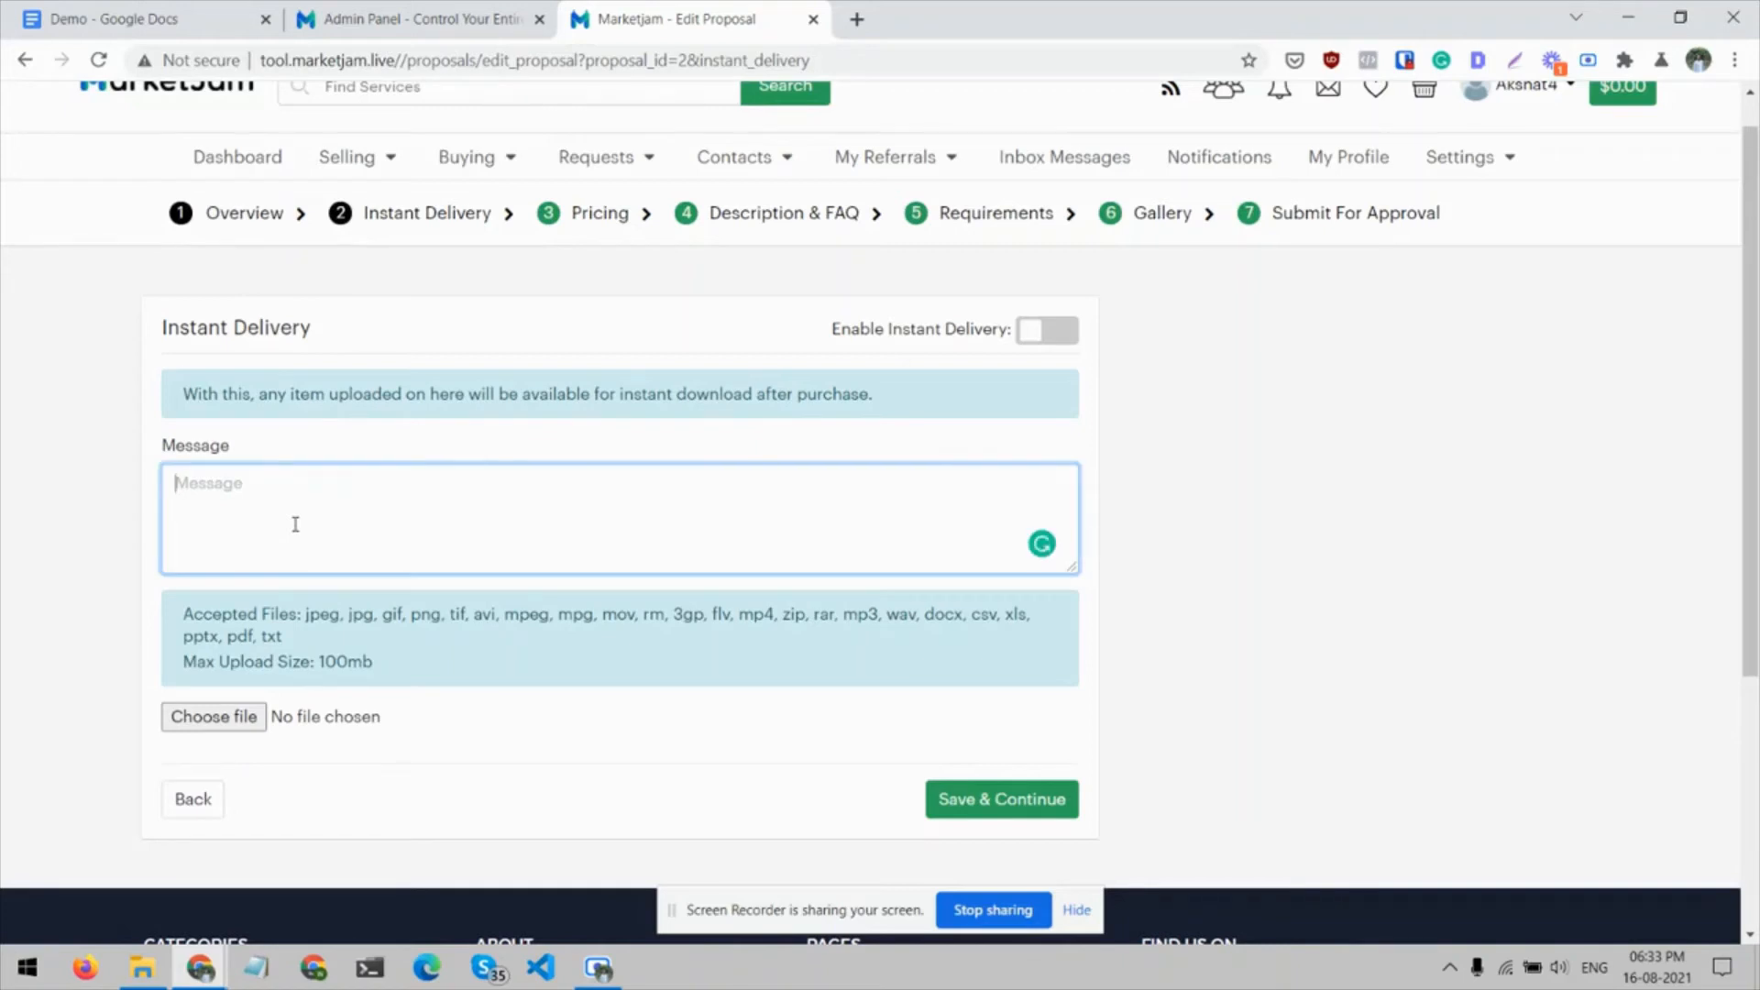
click(110, 19)
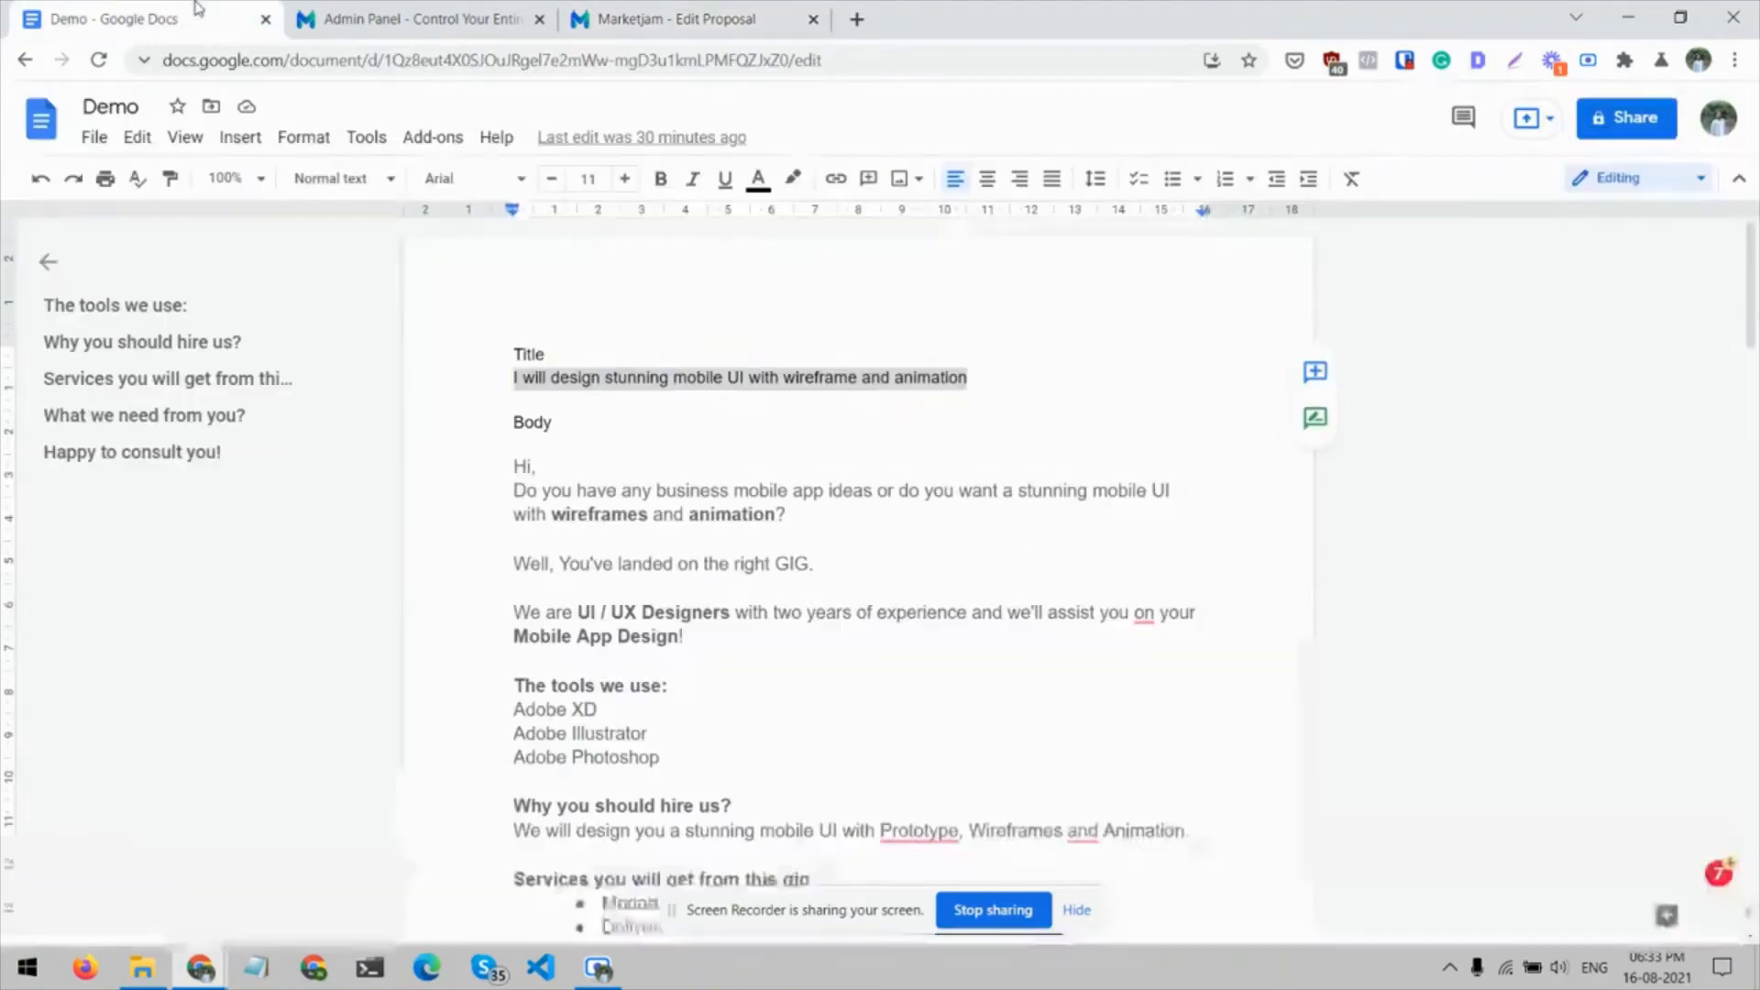
drag(518, 469, 825, 935)
drag(618, 906, 644, 421)
click(605, 11)
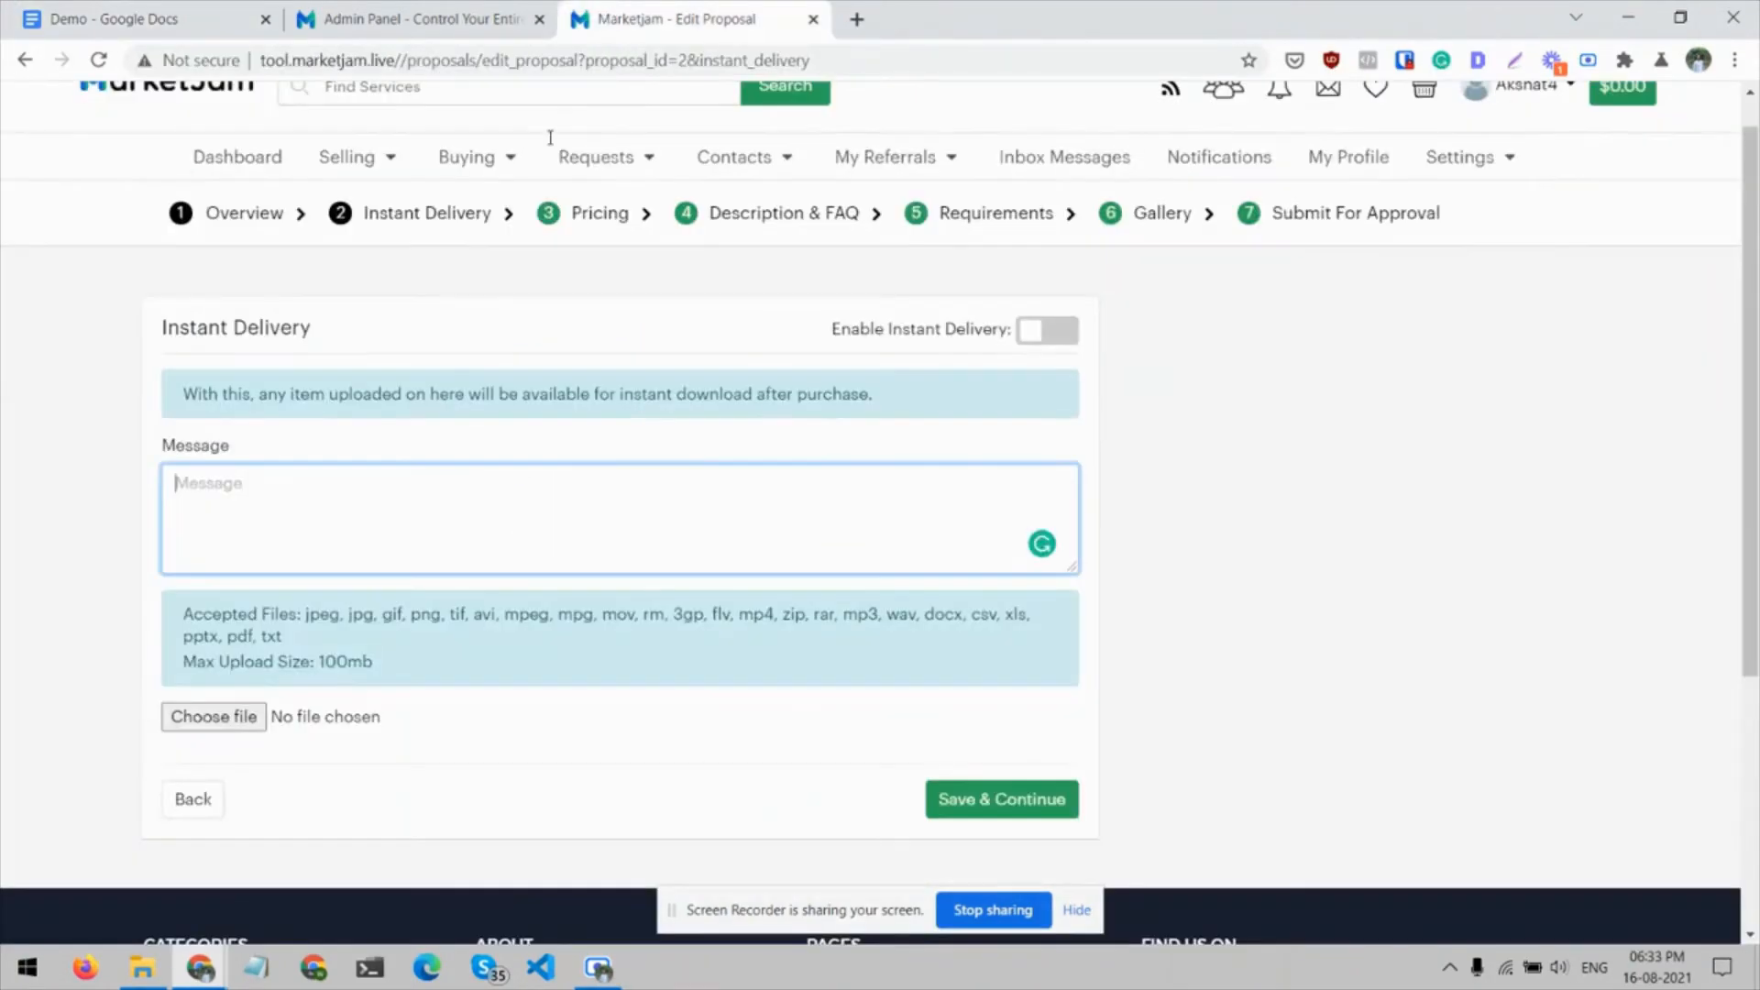
click(393, 509)
key(ctrl+v)
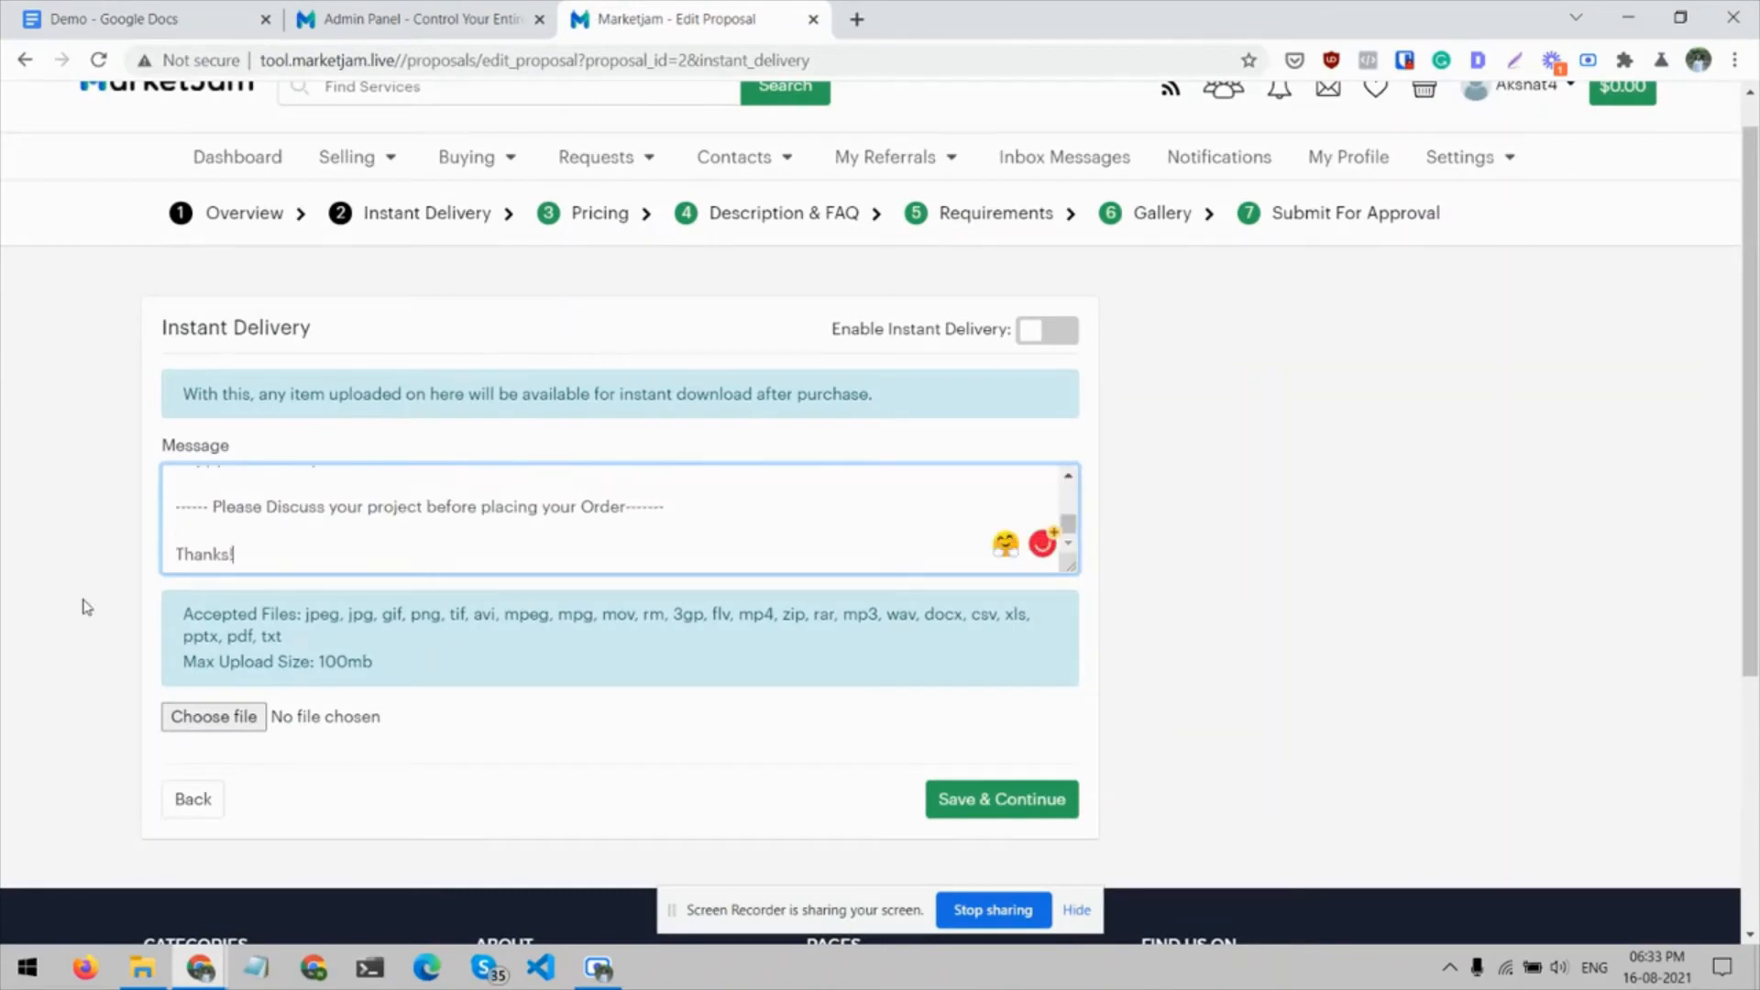
click(1053, 804)
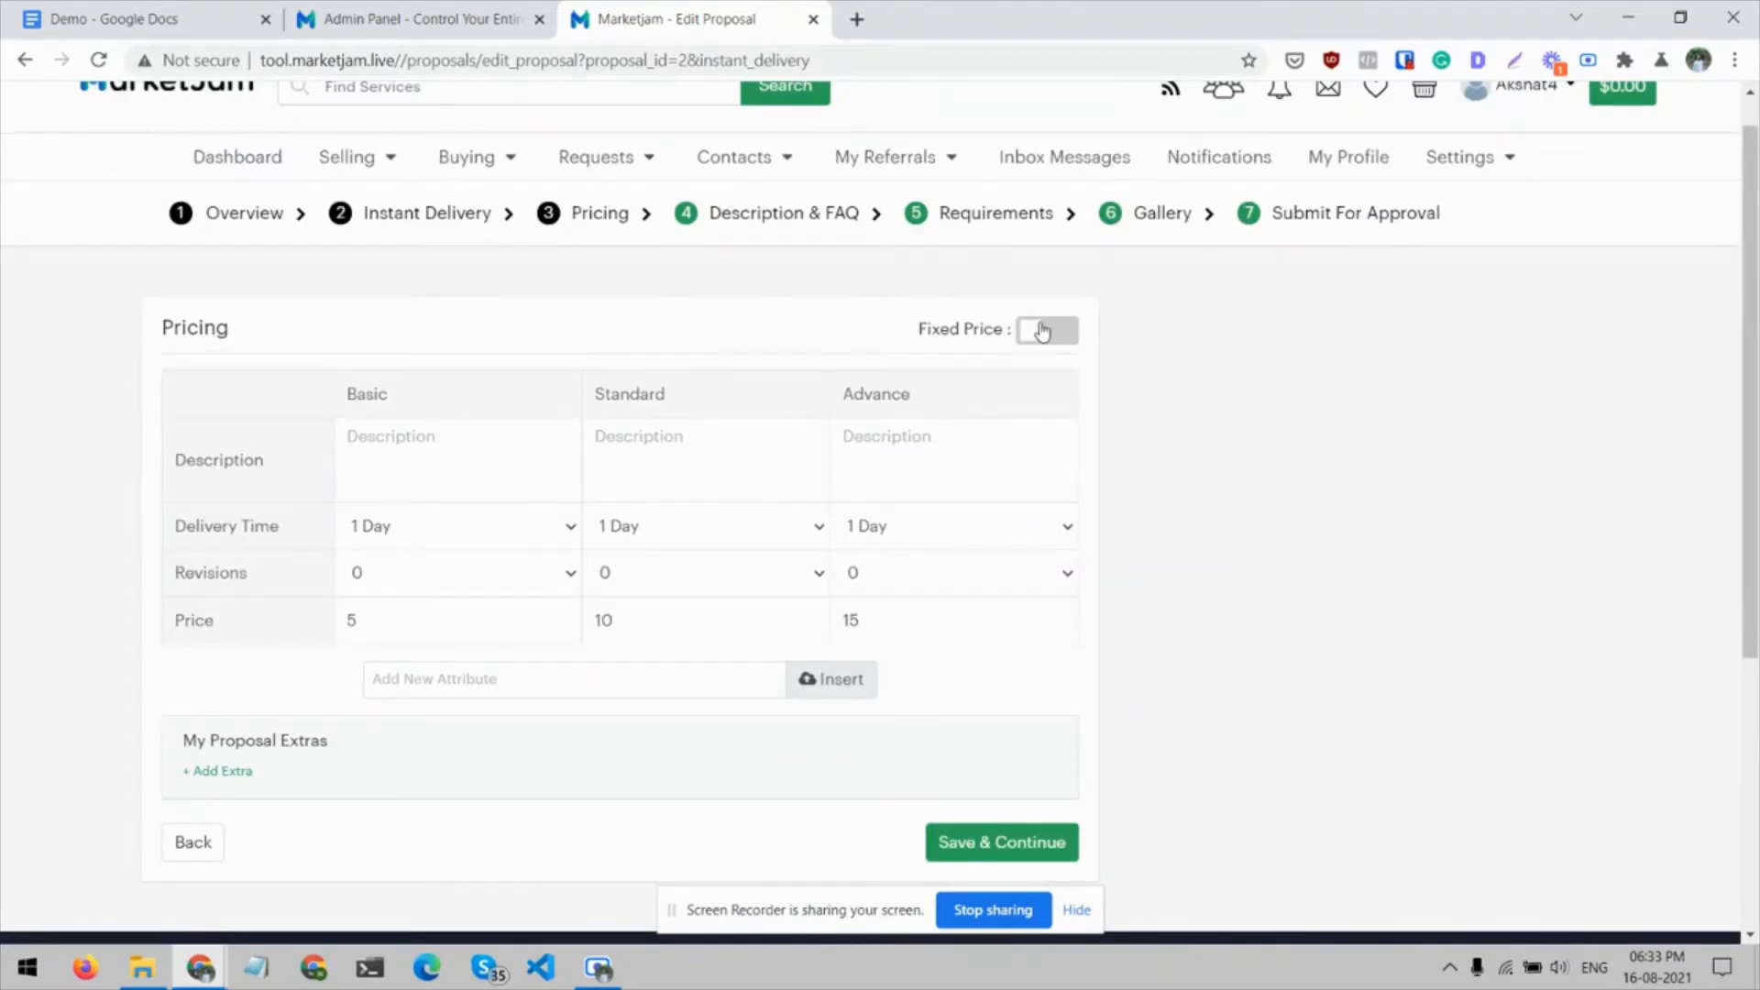
Turn Fixed Price on to inspect the single-price fields, and switch back to the Basic, Standard and Advance packages
click(1048, 330)
click(427, 421)
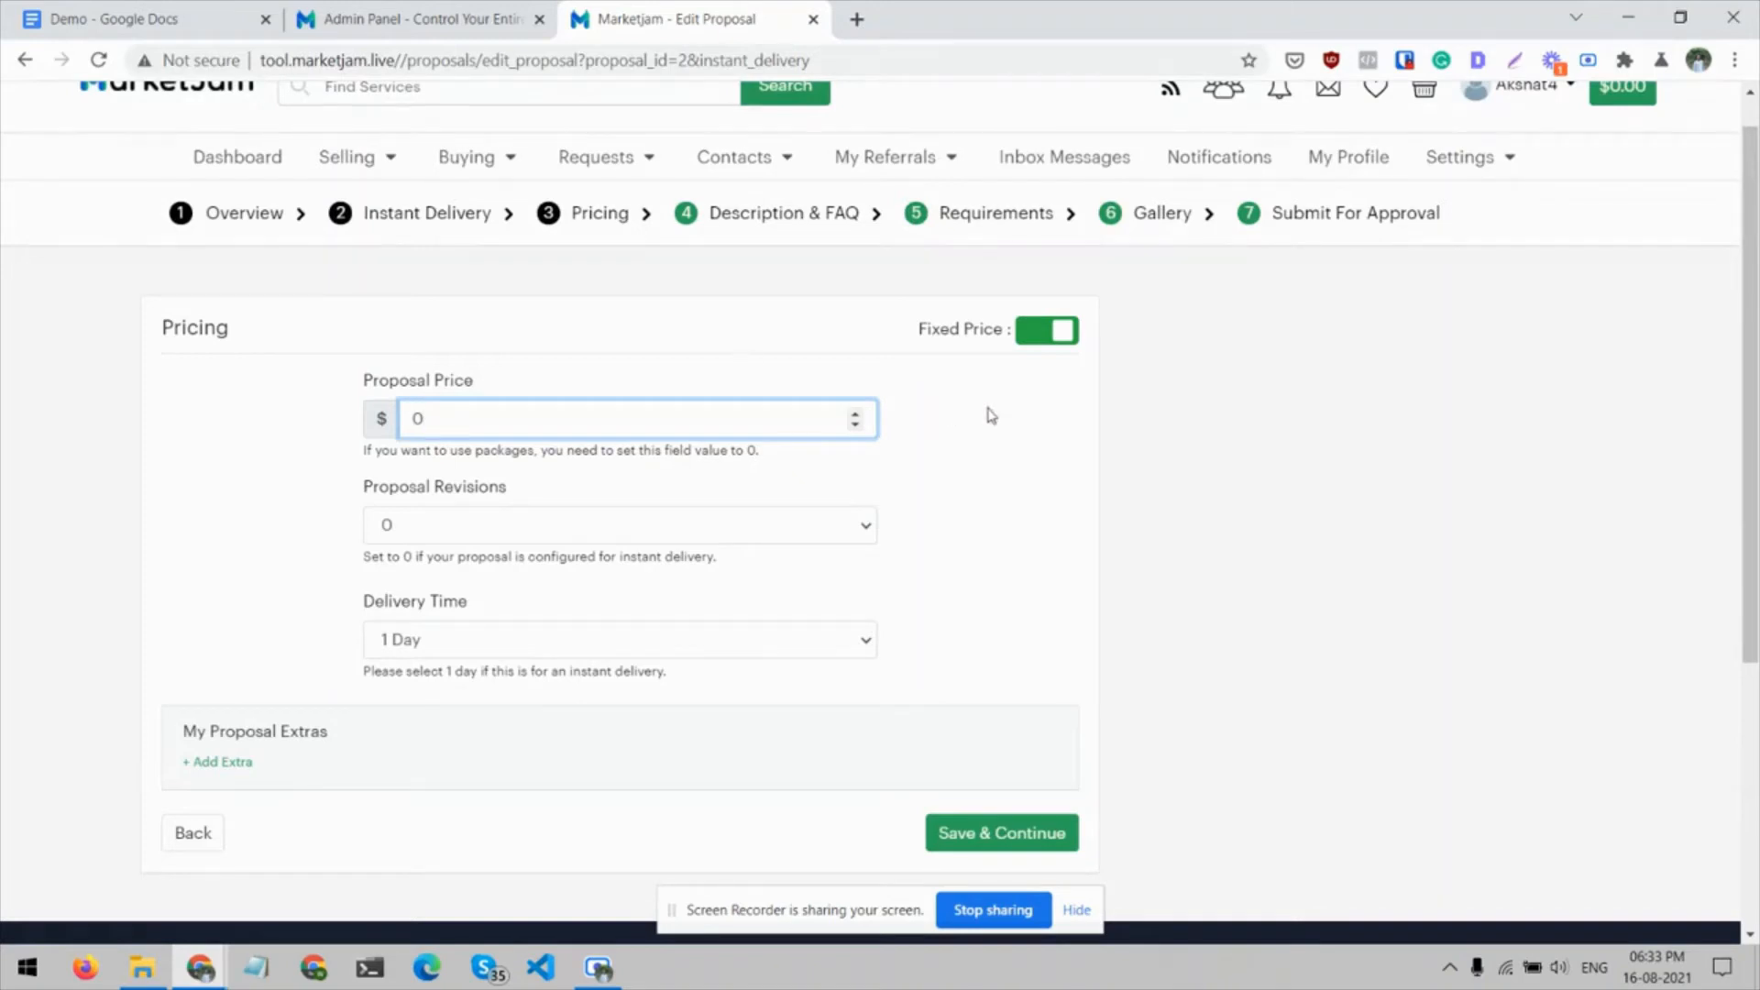
click(1046, 332)
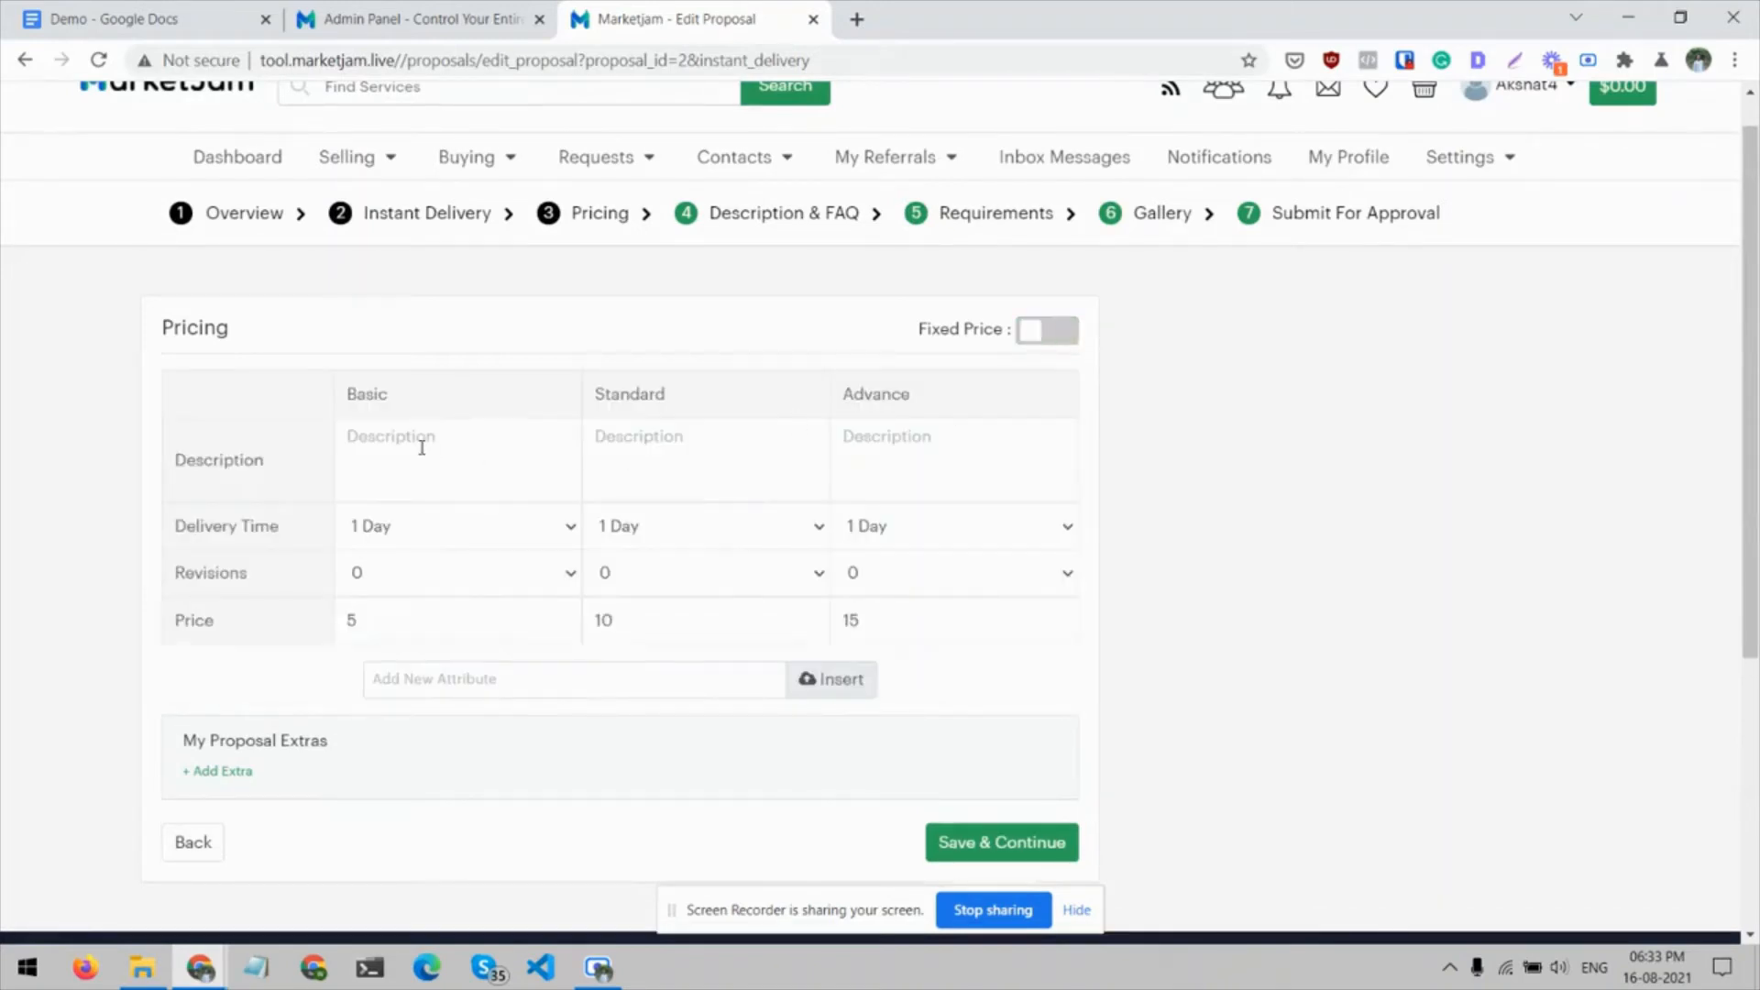
click(413, 434)
Copy "5 SCREENS" from the Demo document's pricing table into the Basic package's description
click(180, 13)
drag(583, 544, 531, 544)
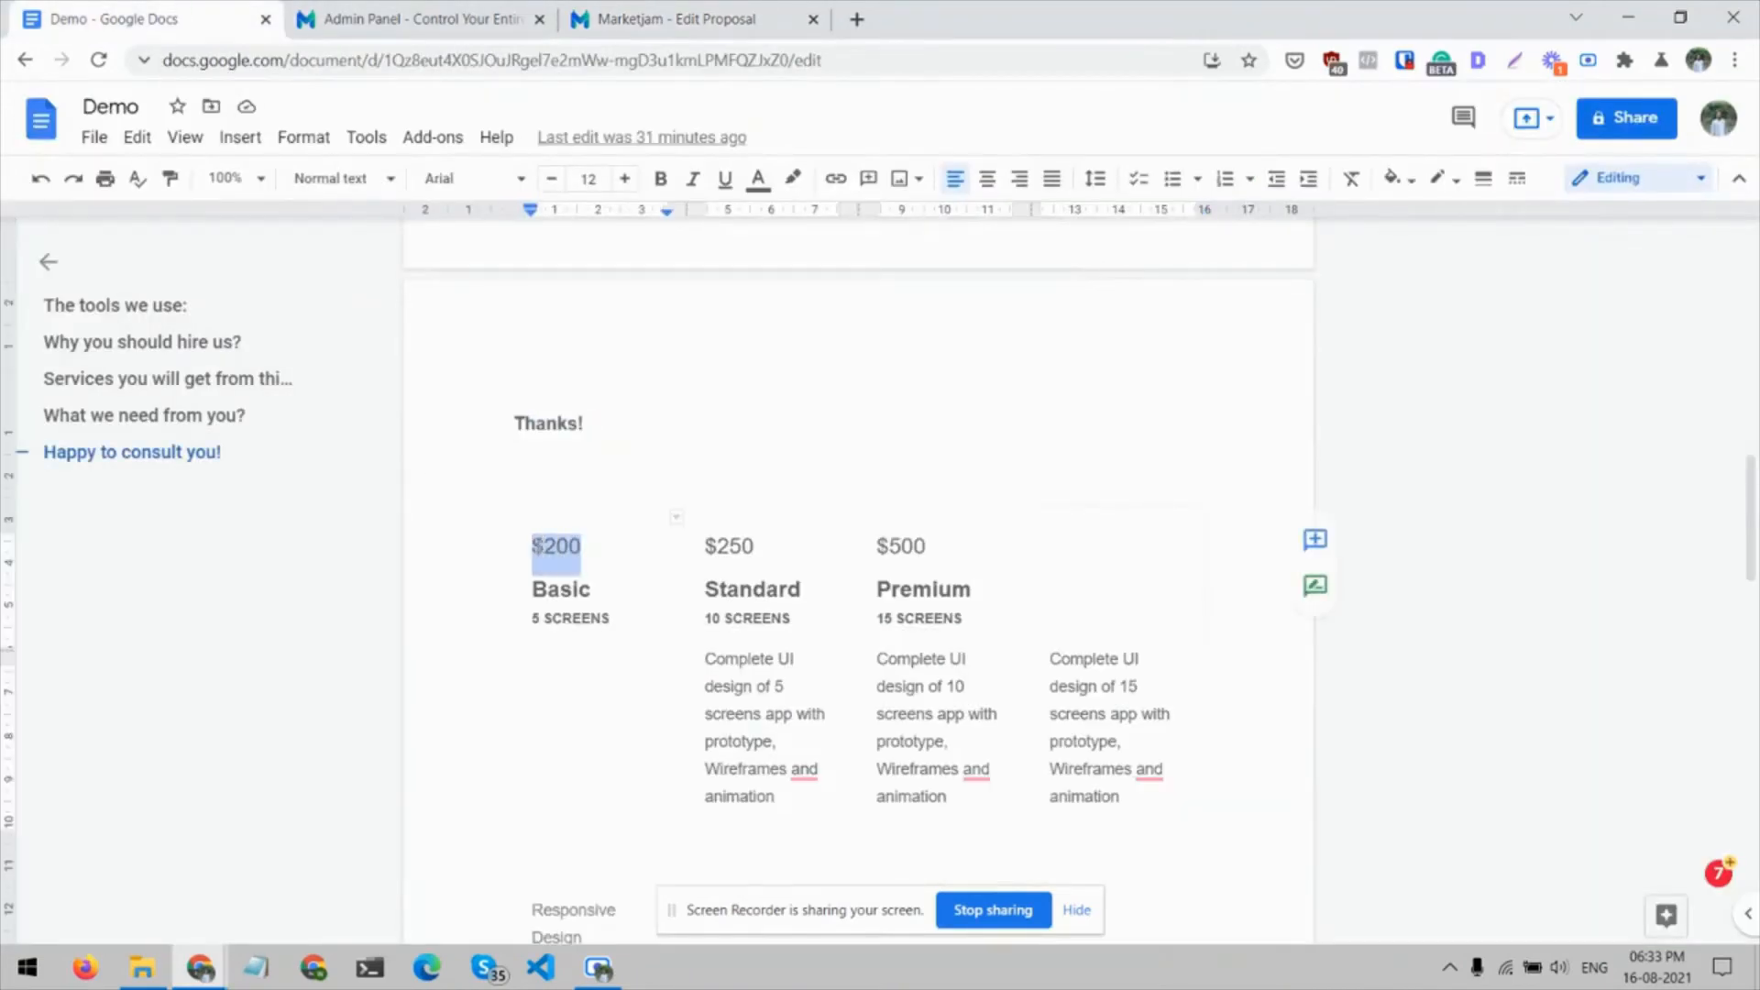
click(652, 19)
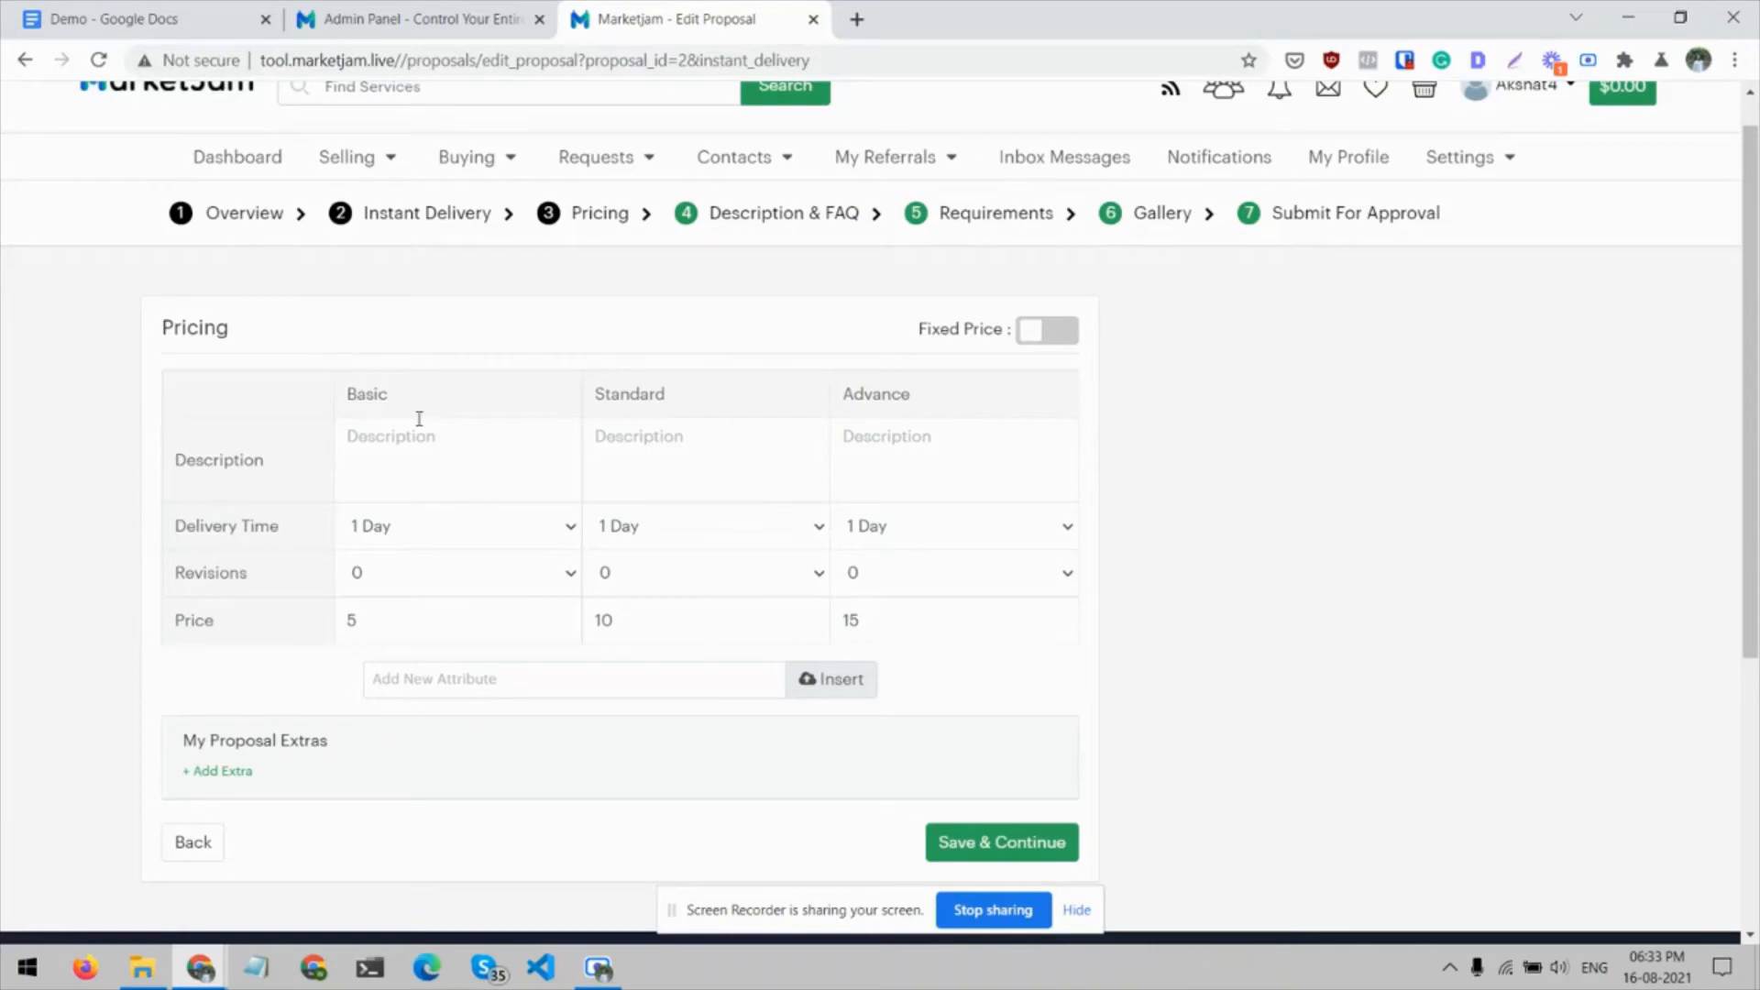
click(146, 19)
drag(626, 623, 531, 619)
key(ctrl+c)
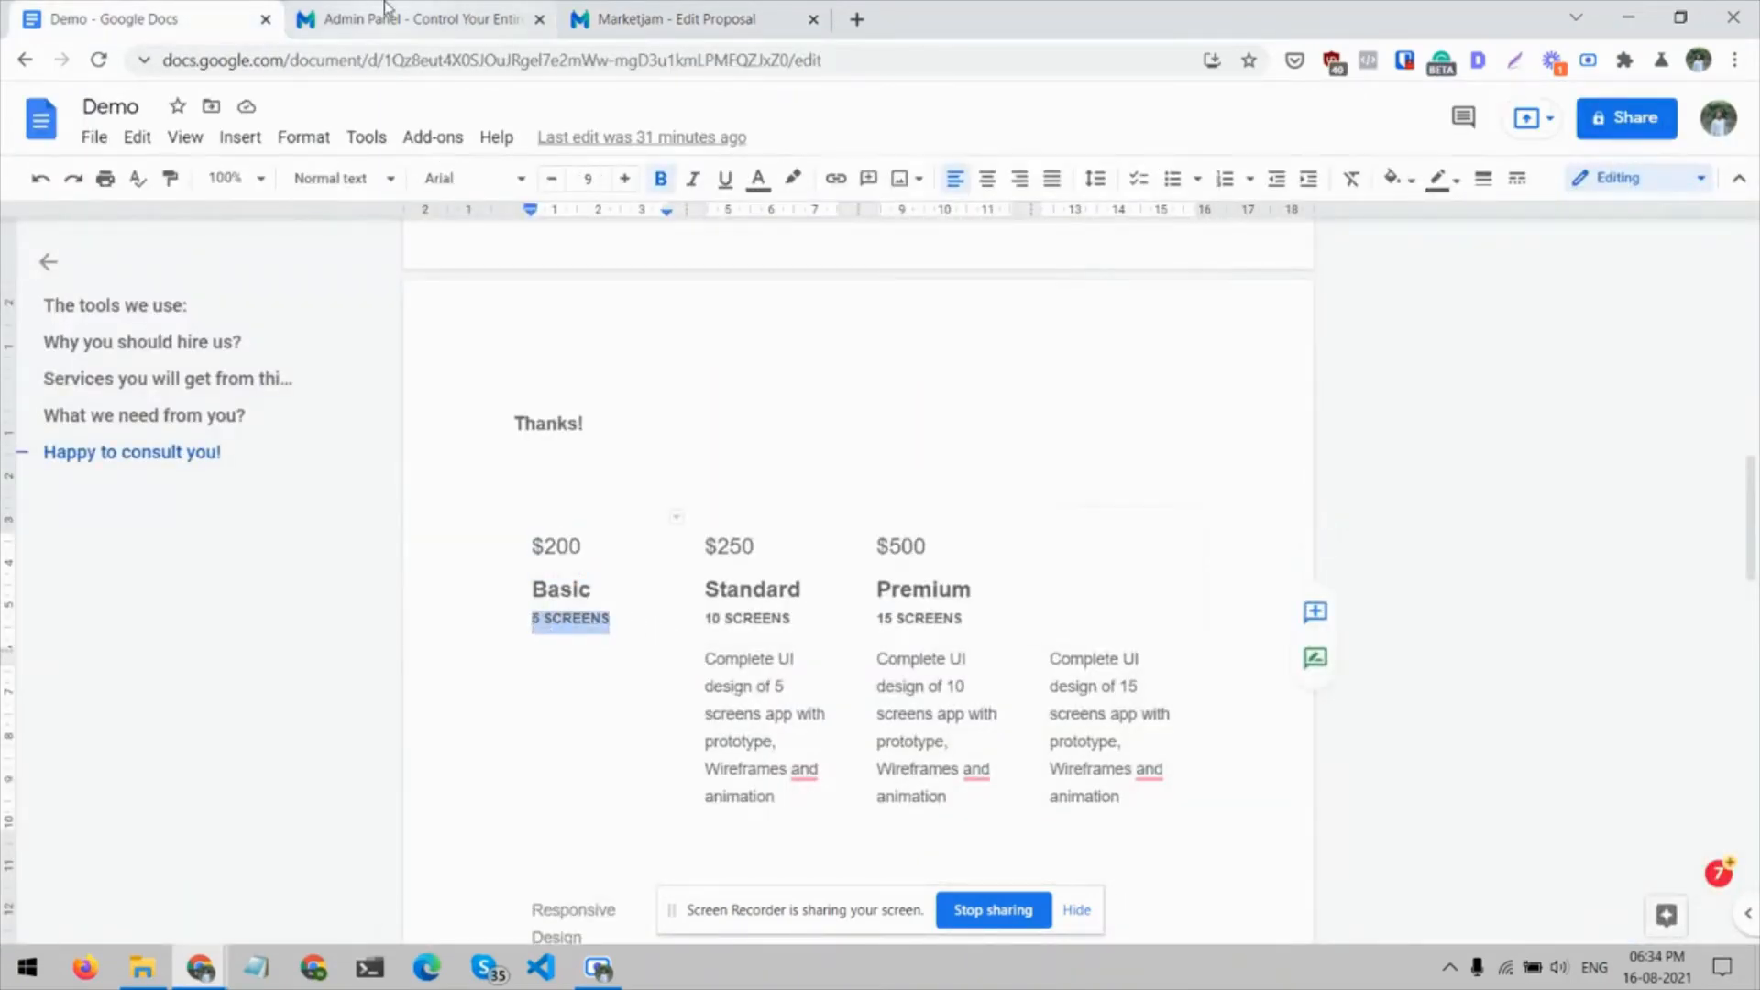
click(385, 16)
click(631, 17)
key(ctrl+v)
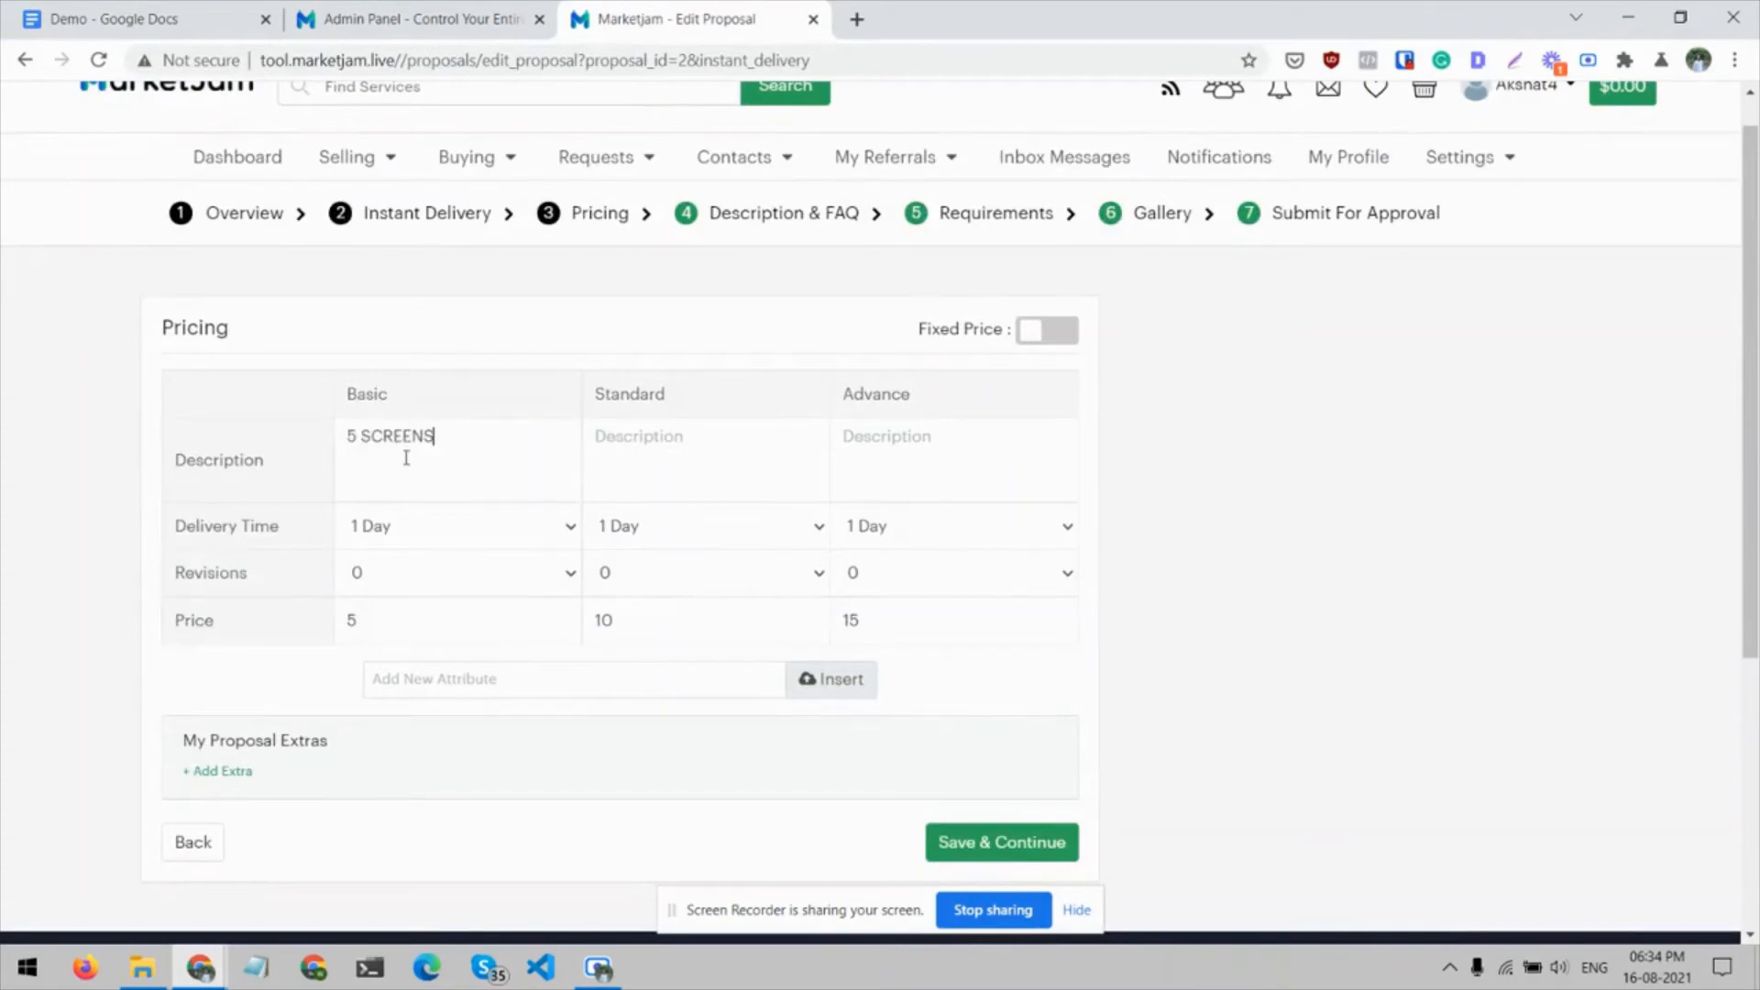
Copy "10 SCREENS" from the Demo document into the Standard package's description
click(147, 11)
drag(790, 618, 707, 620)
key(ctrl+c)
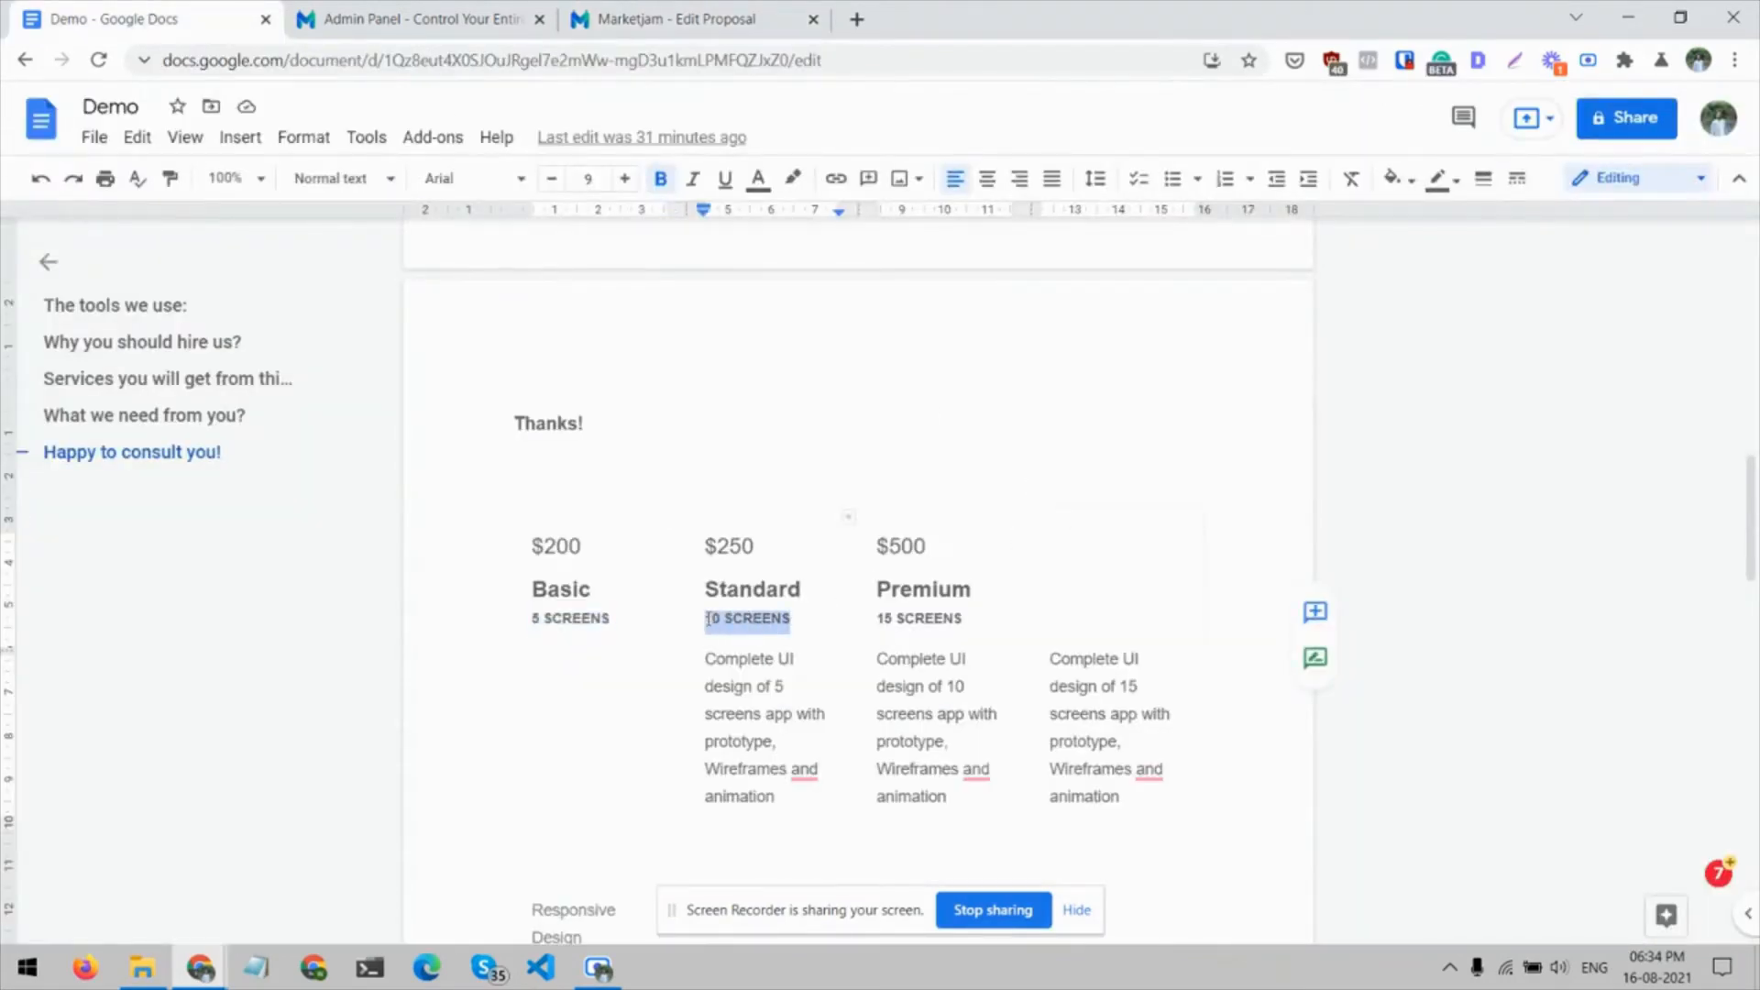
click(733, 13)
key(ctrl+v)
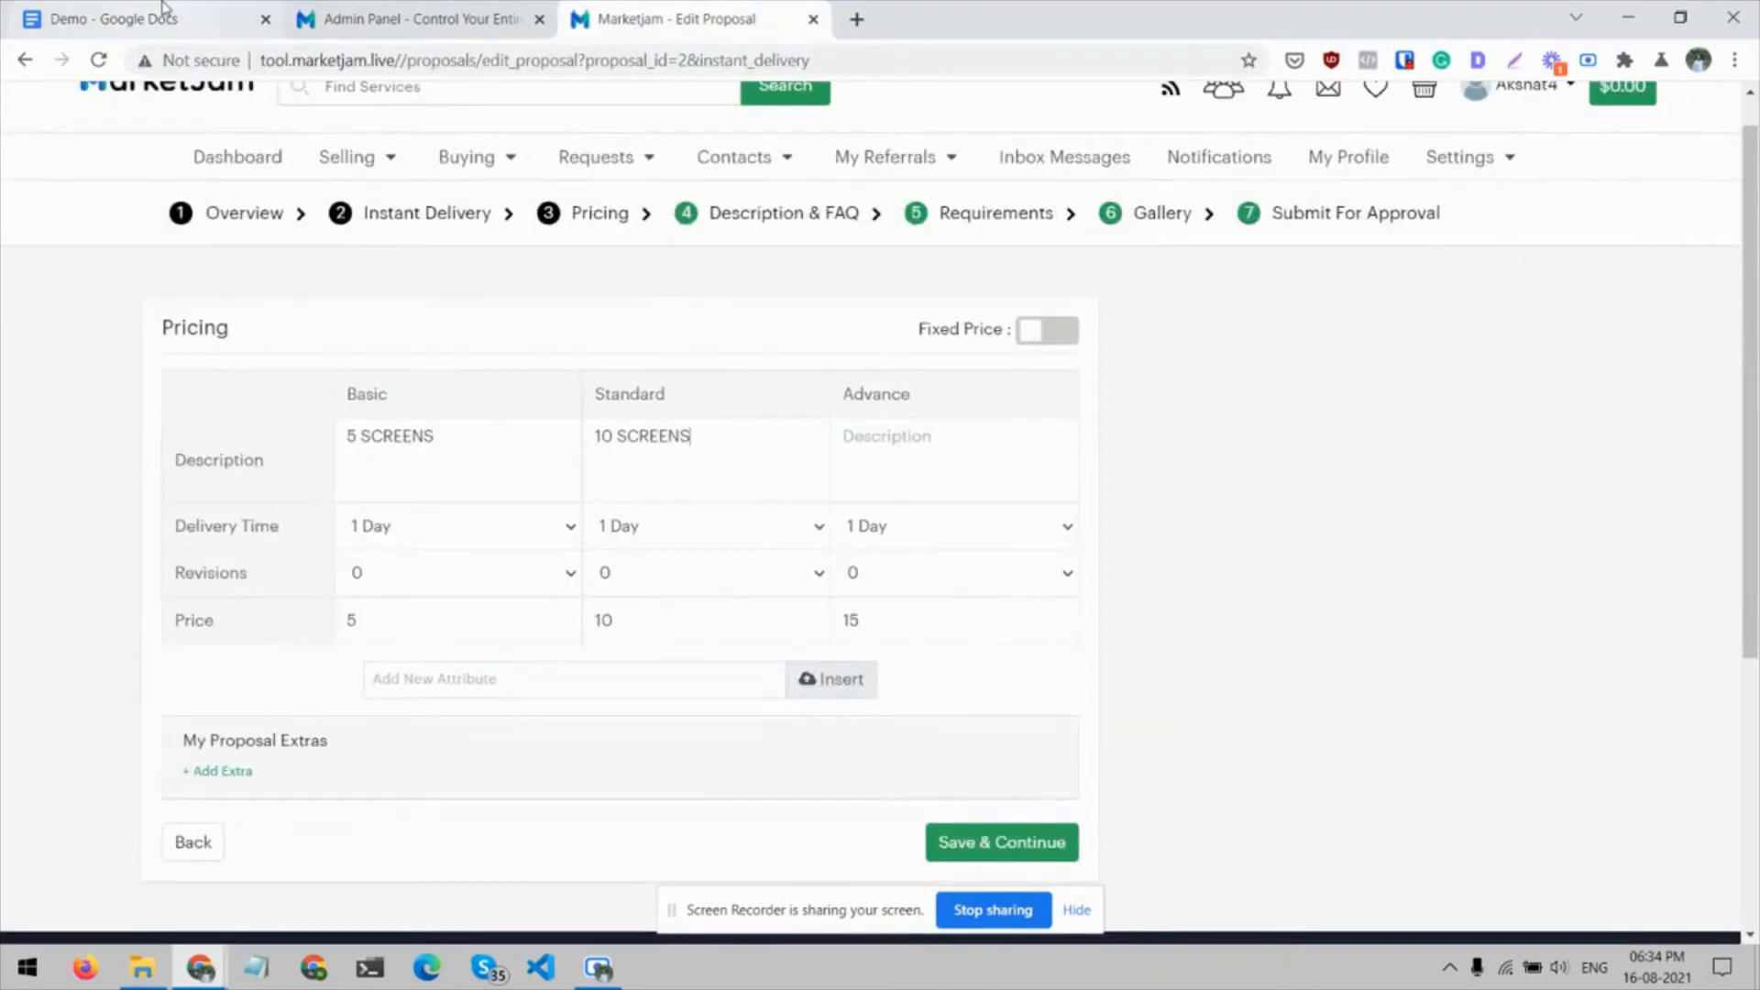
Copy "15 SCREENS" from the Demo document's Premium column into the Advance package's description
click(152, 13)
drag(976, 606, 884, 626)
click(907, 618)
key(ctrl+c)
click(678, 18)
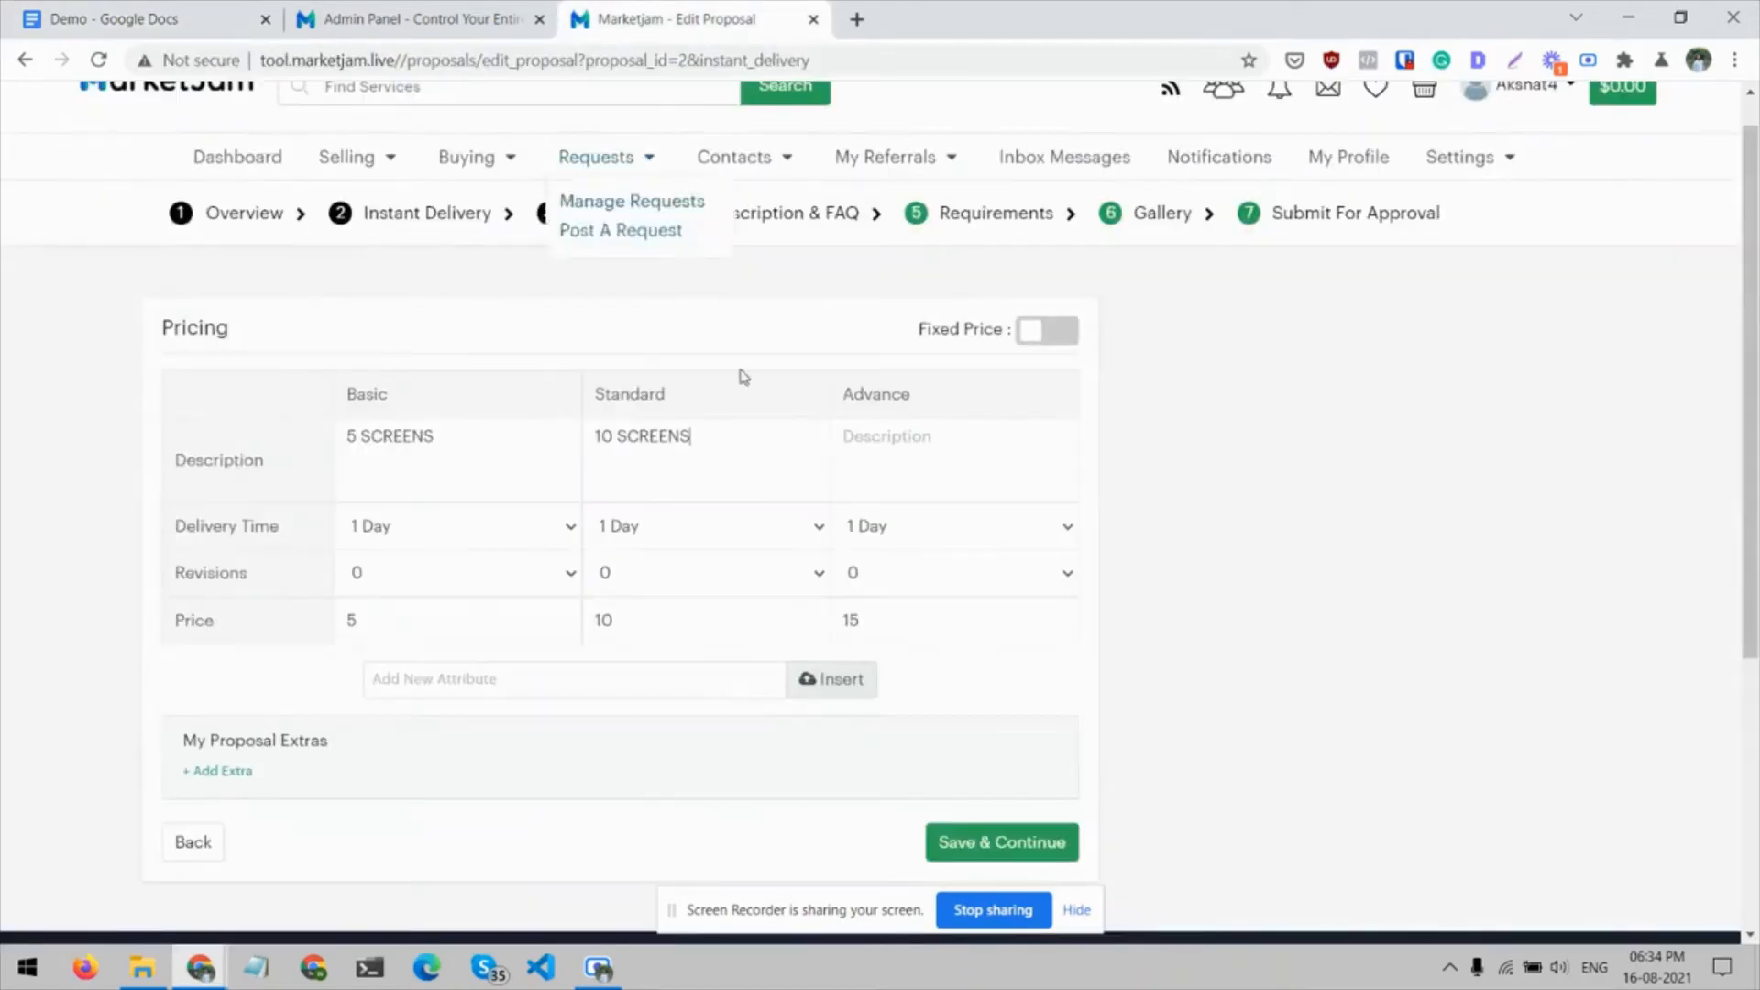
click(942, 451)
key(ctrl+v)
Set the delivery time to 5 Days for Basic and 3 Days for both Standard and Advance
click(544, 535)
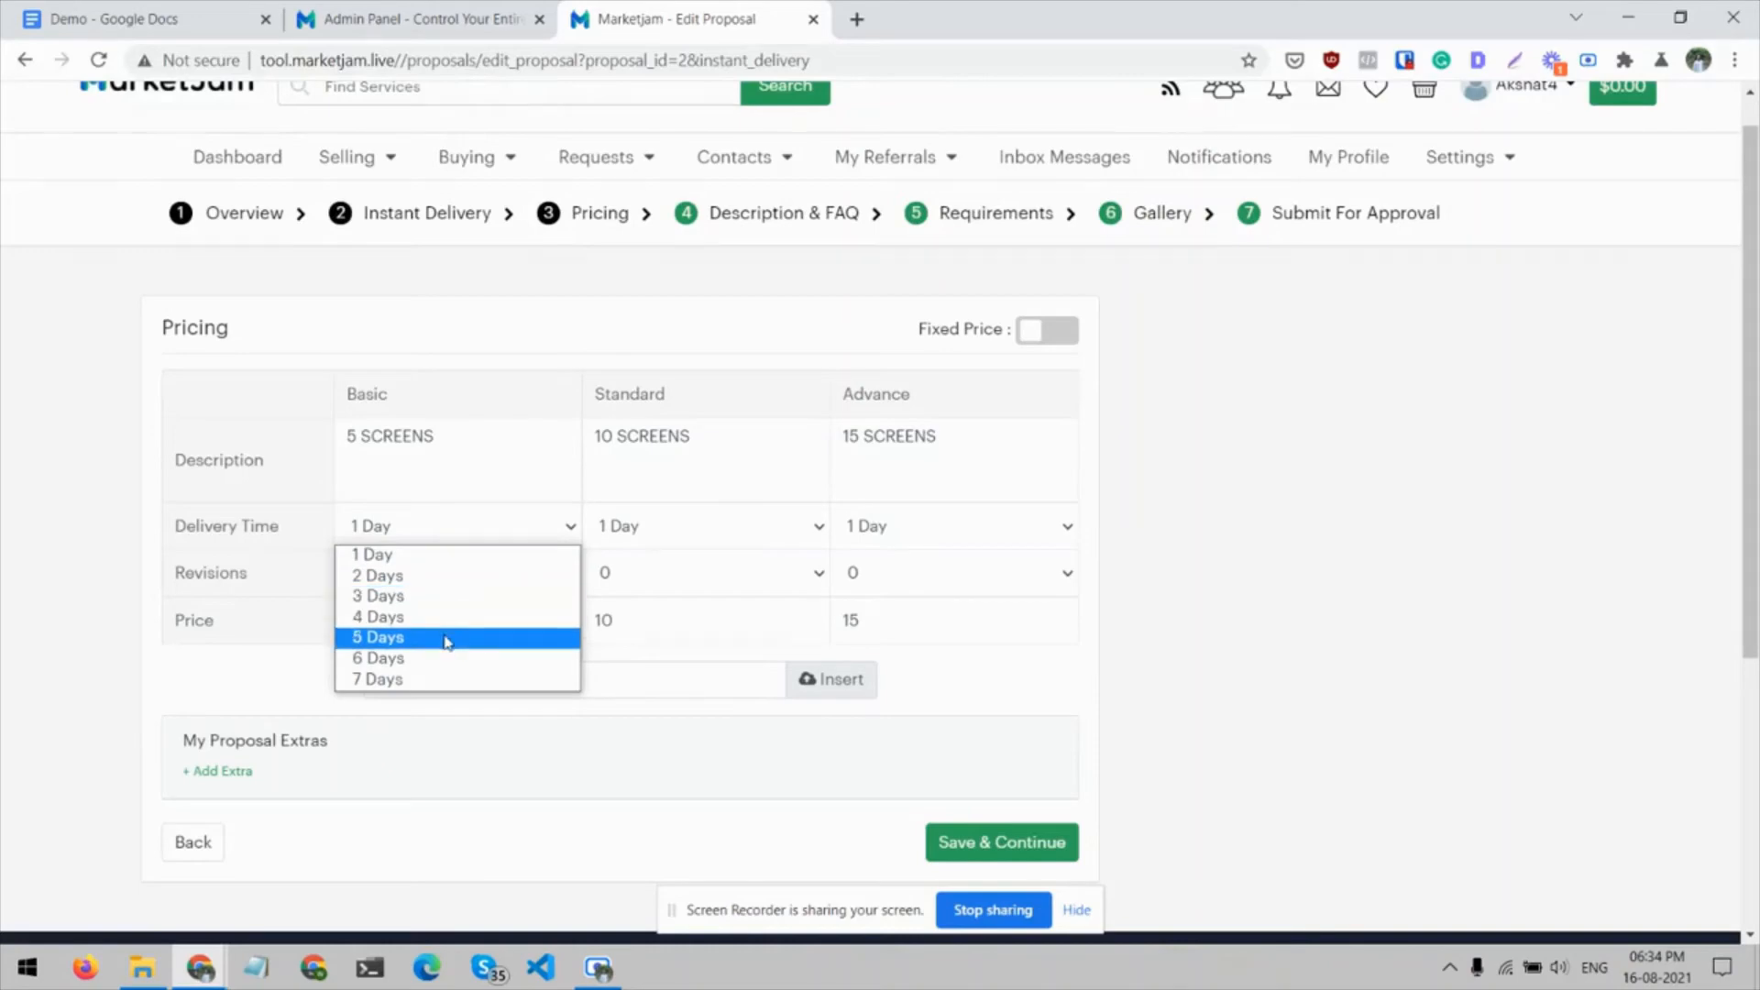
click(447, 638)
click(243, 9)
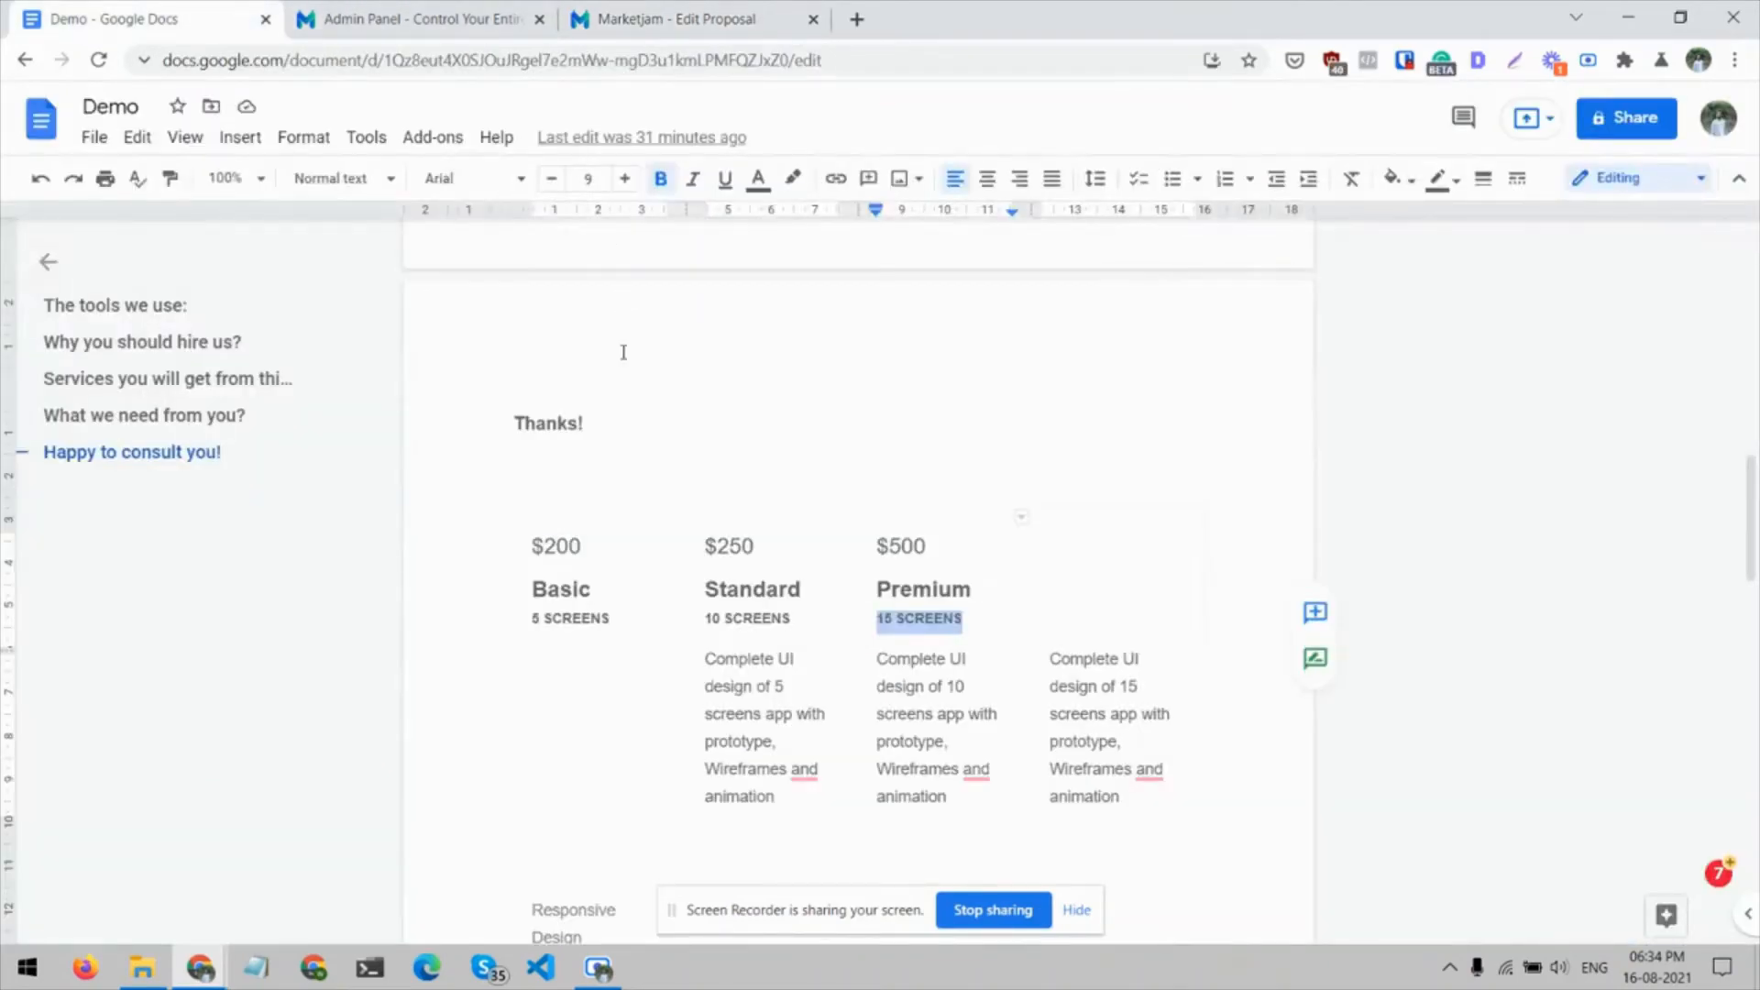
click(747, 17)
click(647, 542)
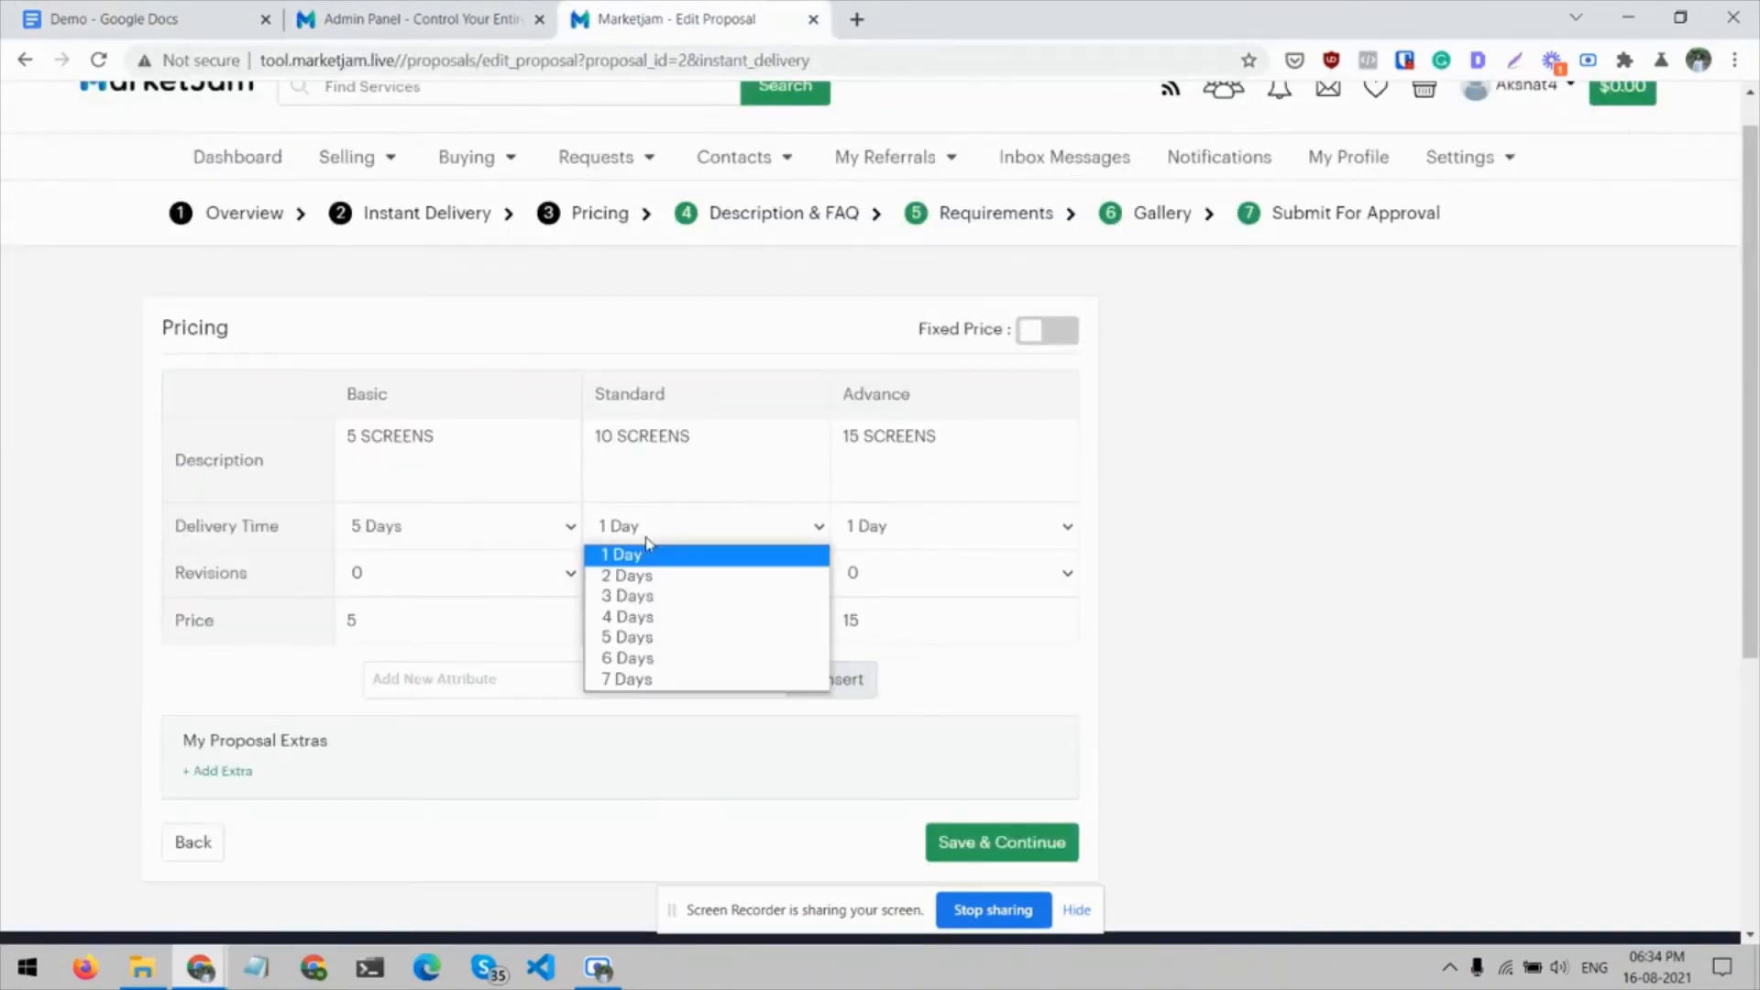
click(629, 596)
click(898, 525)
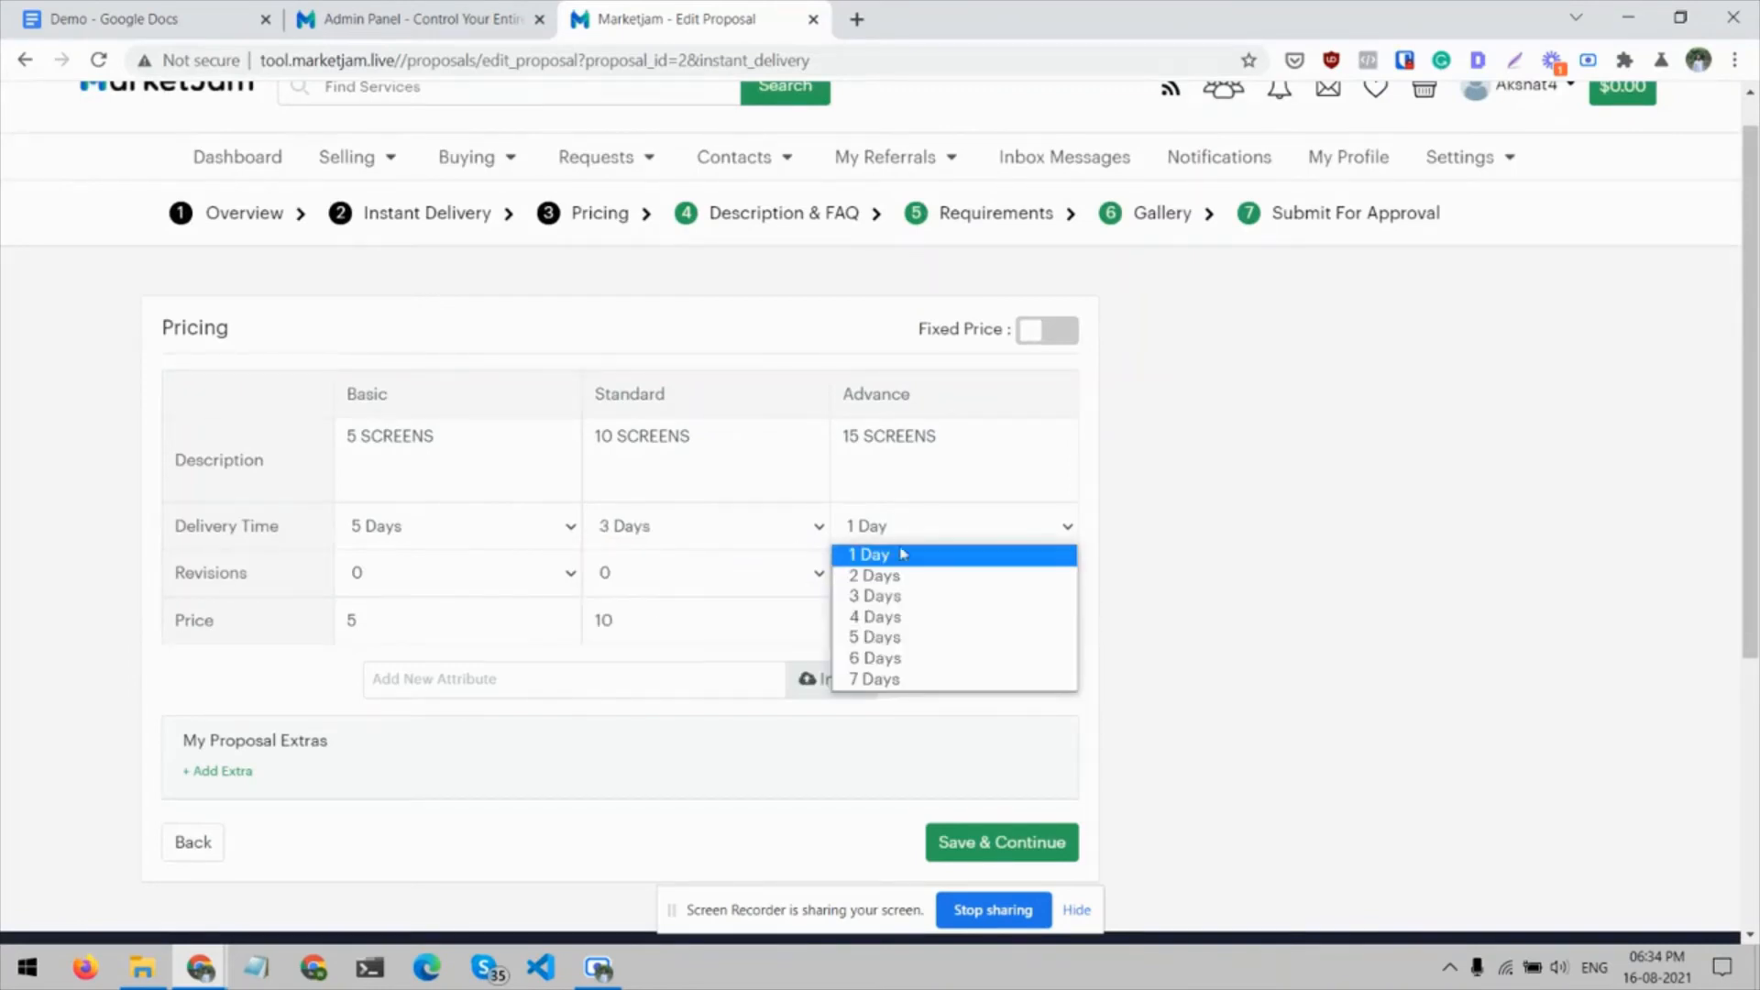
click(903, 596)
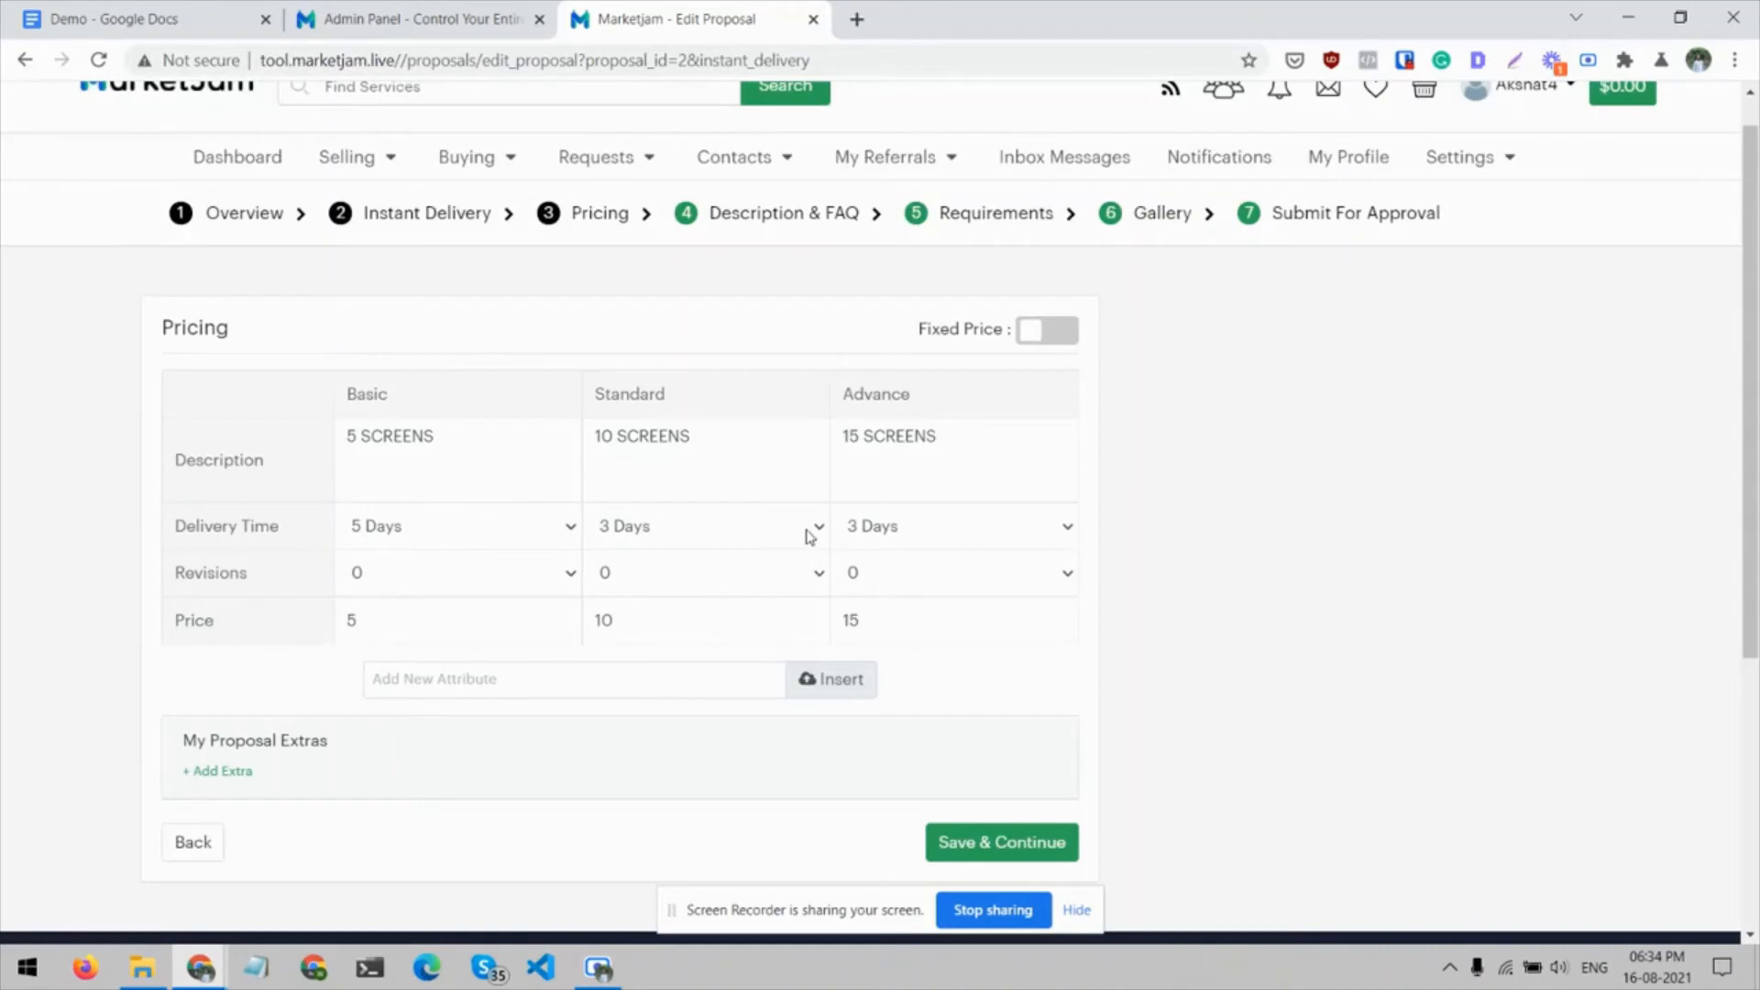
Set the revisions to 0 for Basic, 3 for Standard and 5 for Advance
click(475, 577)
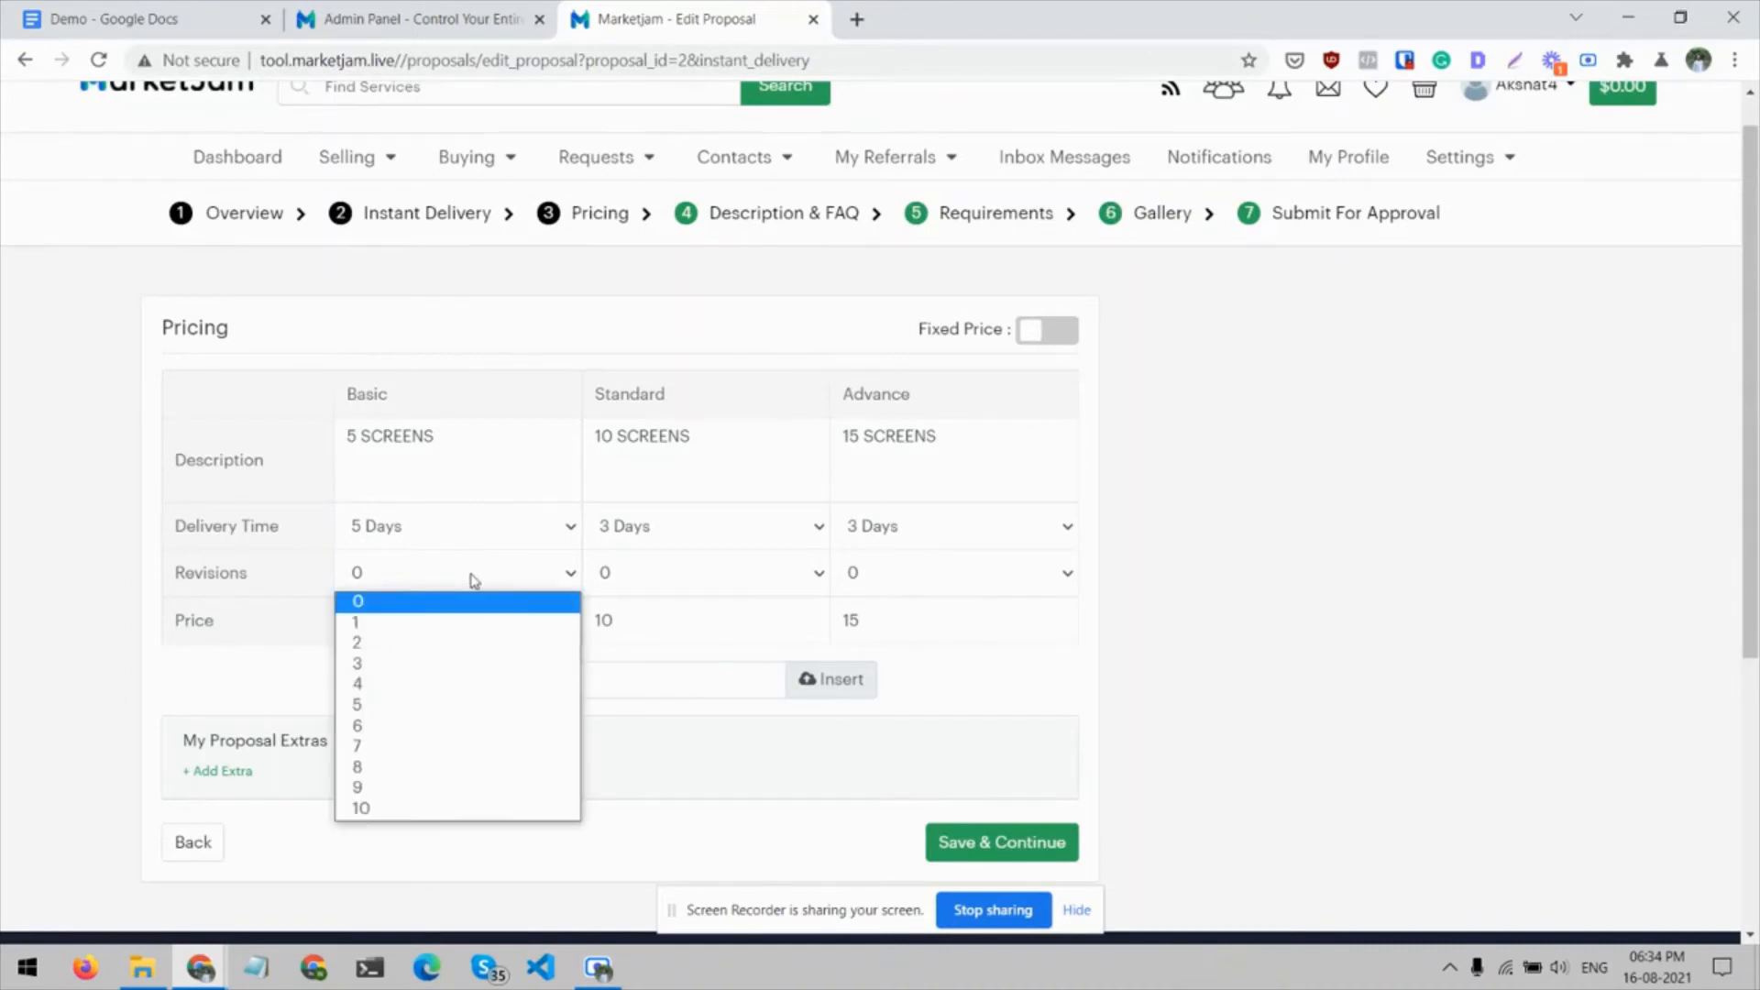
click(438, 643)
click(469, 580)
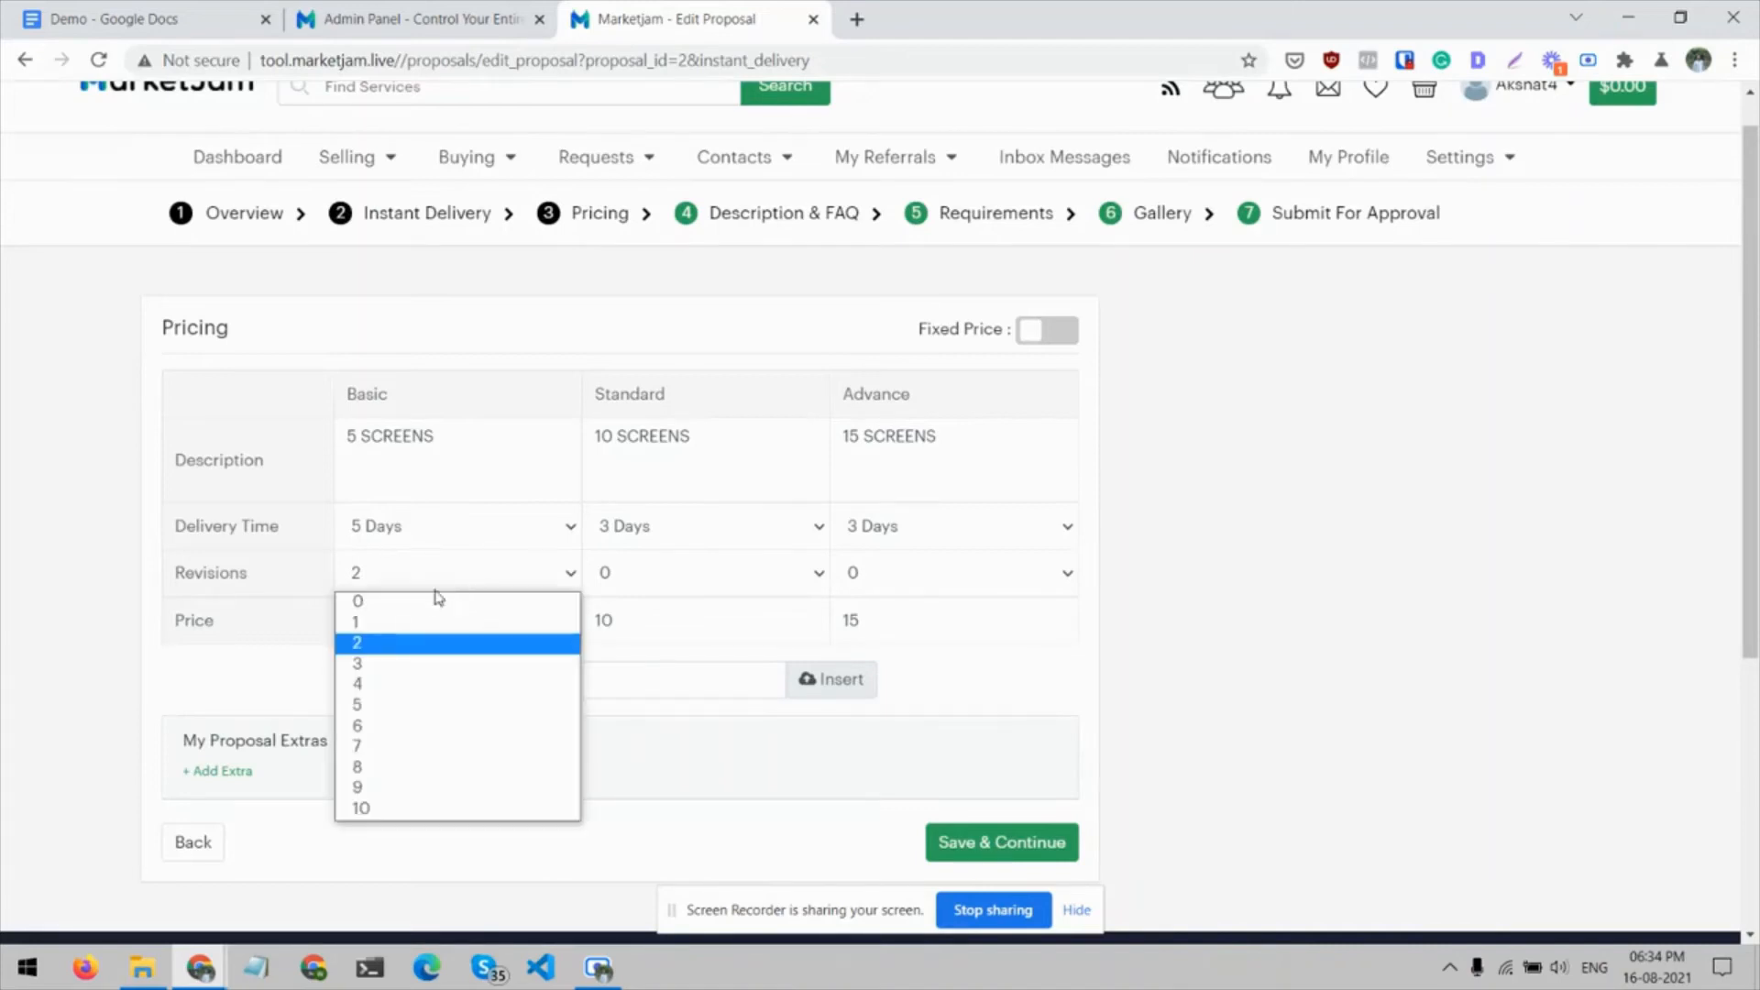
click(413, 601)
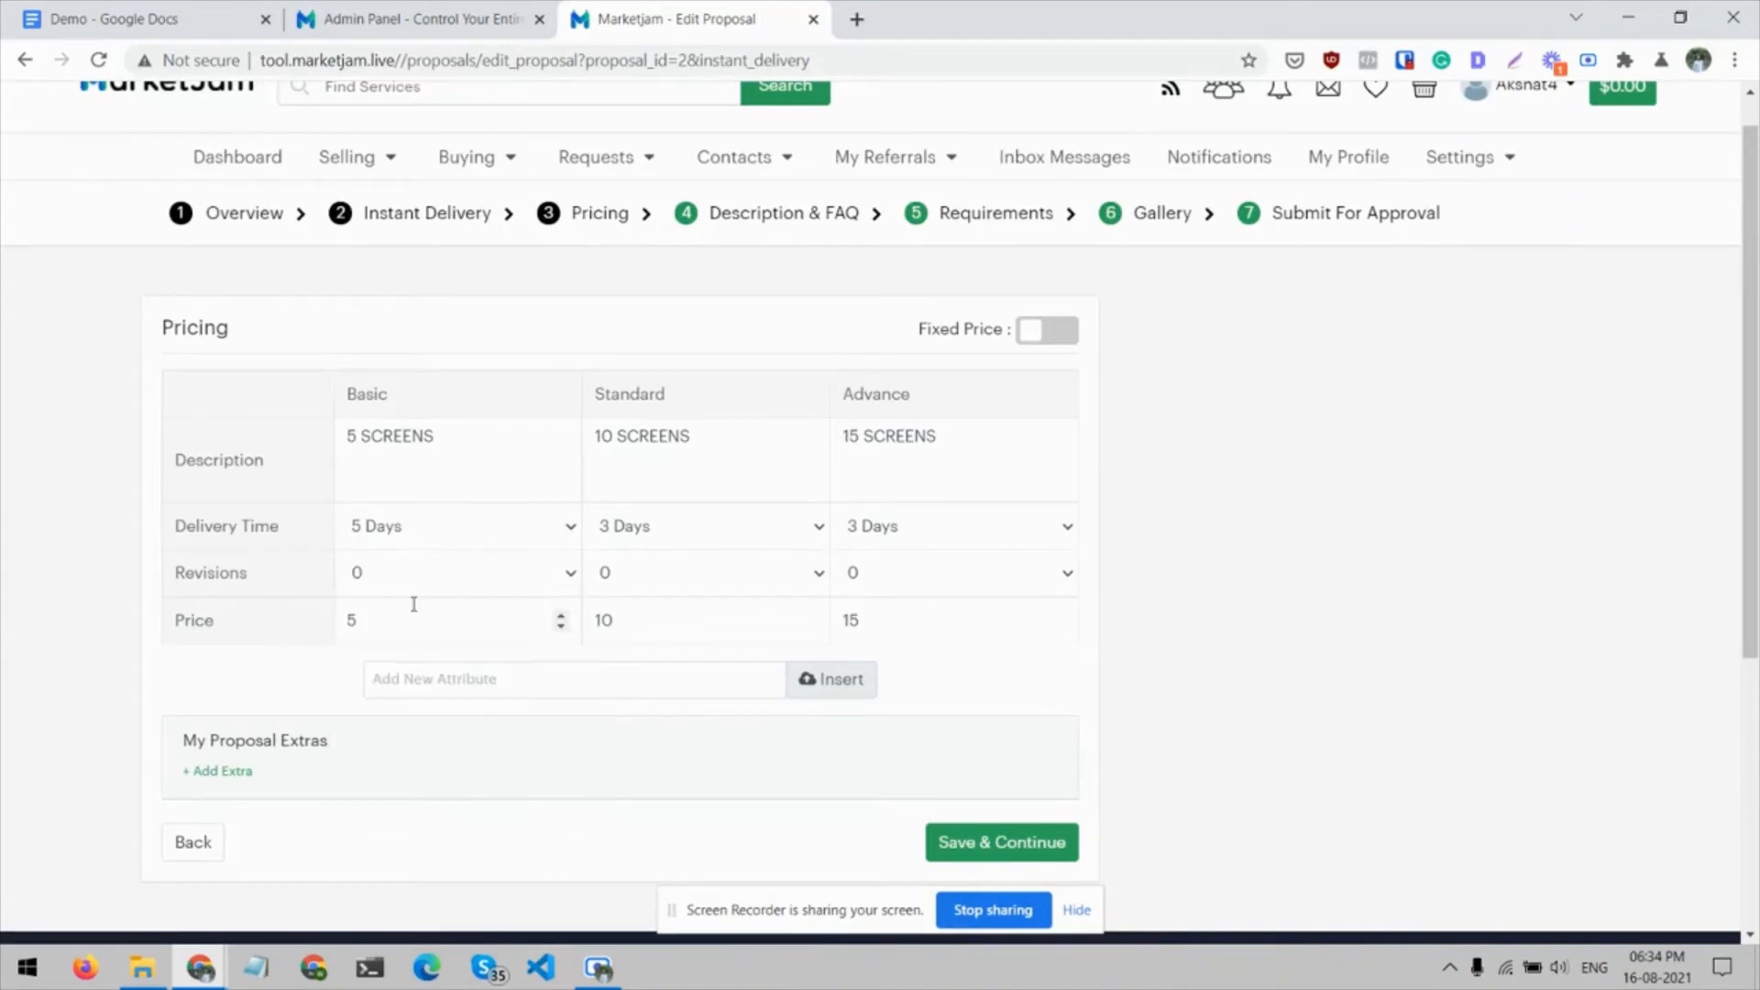
click(642, 573)
click(642, 664)
click(942, 584)
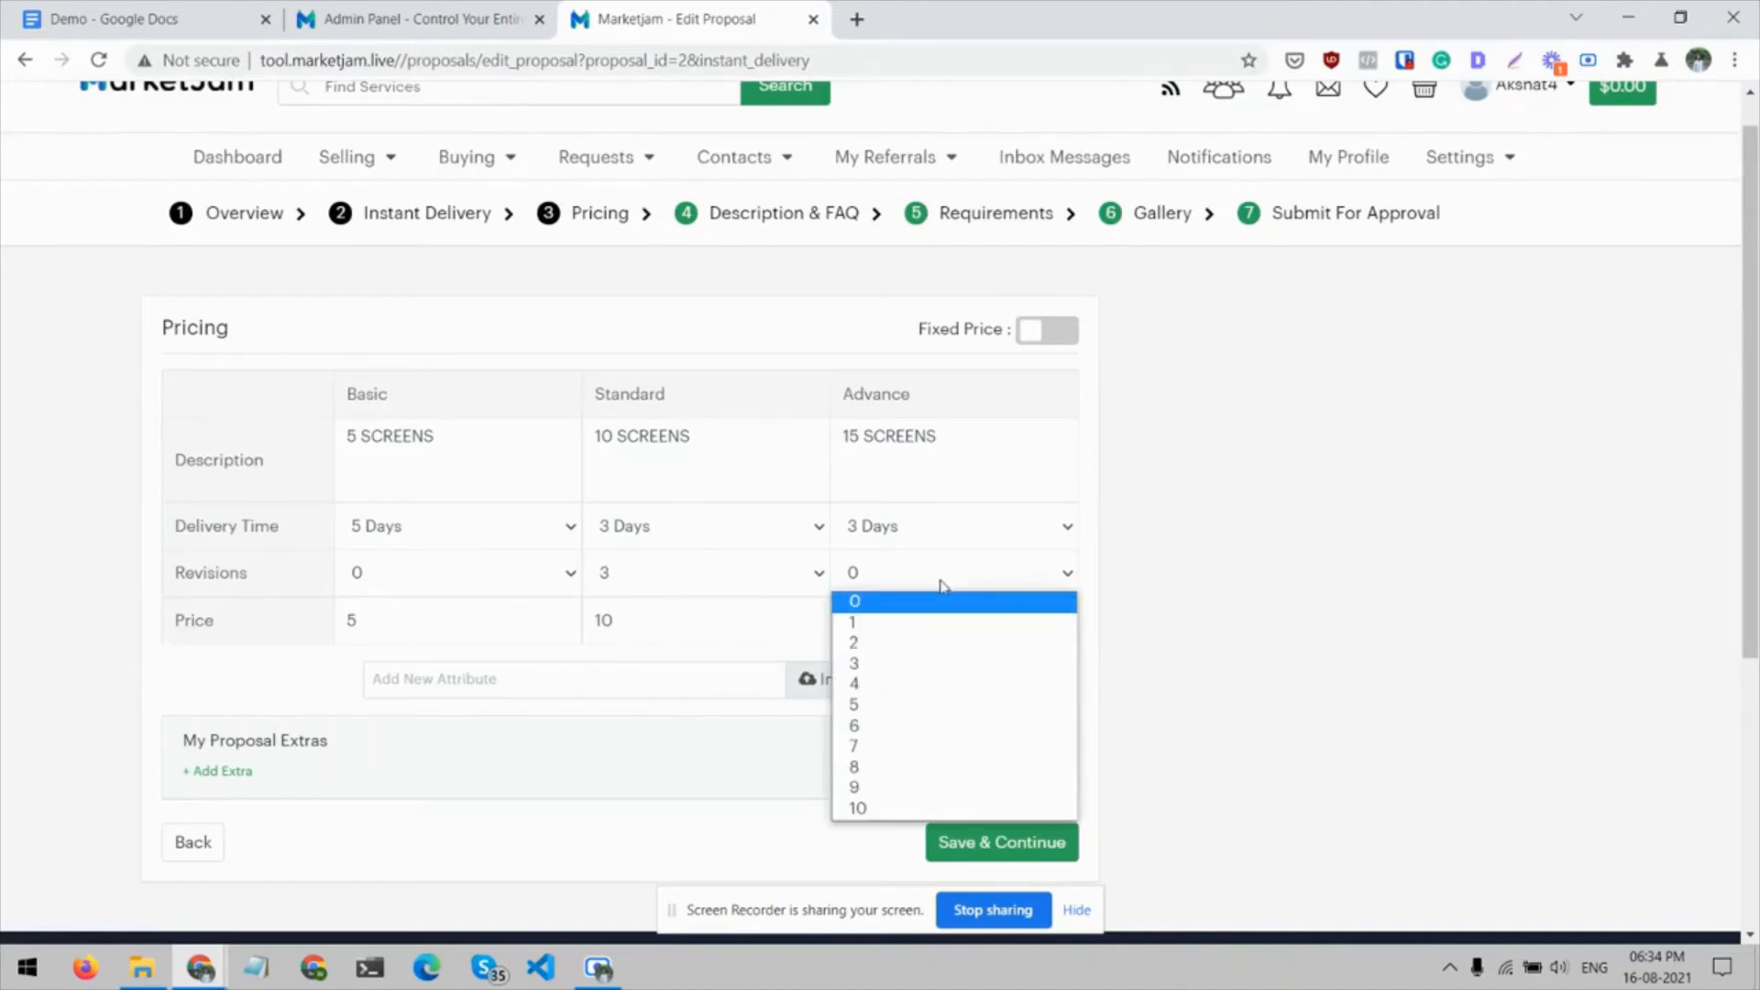
click(924, 705)
Set the package prices to 200 for Basic, 250 for Standard and 500 for Advance
click(388, 631)
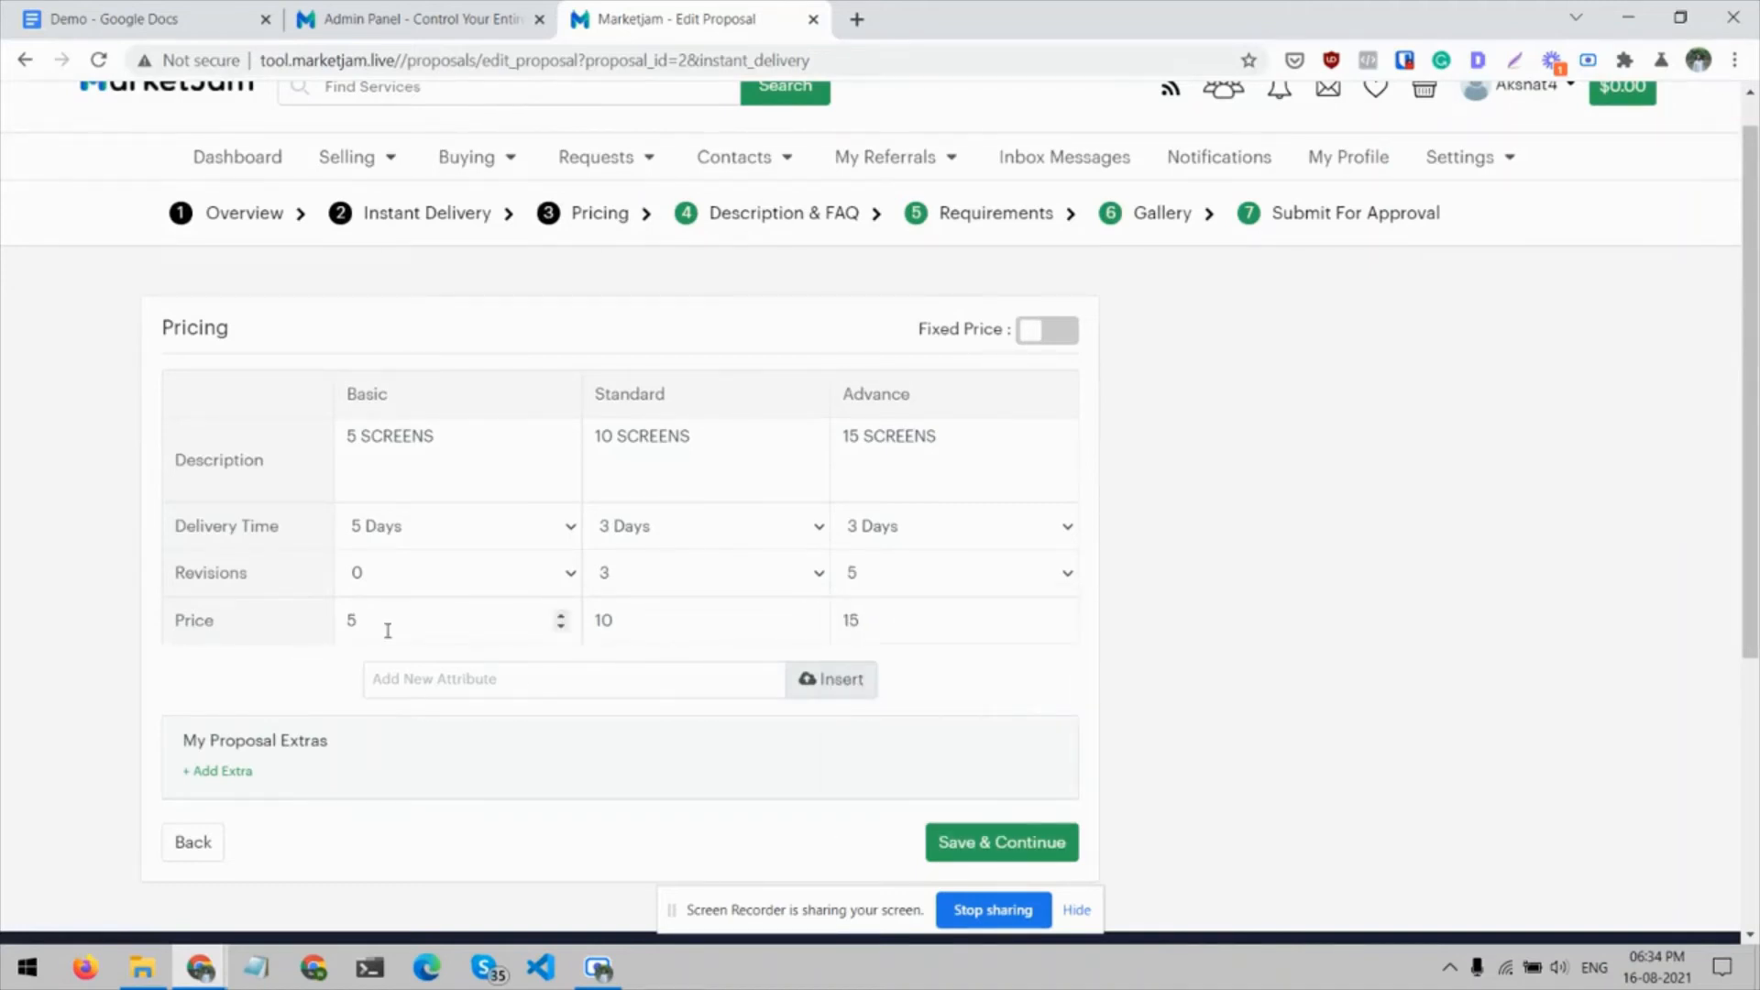
double_click(387, 631)
text(0)
key(BackSpace)
text(2)
key(Tab)
text(250)
key(Tab)
text(500)
double_click(597, 620)
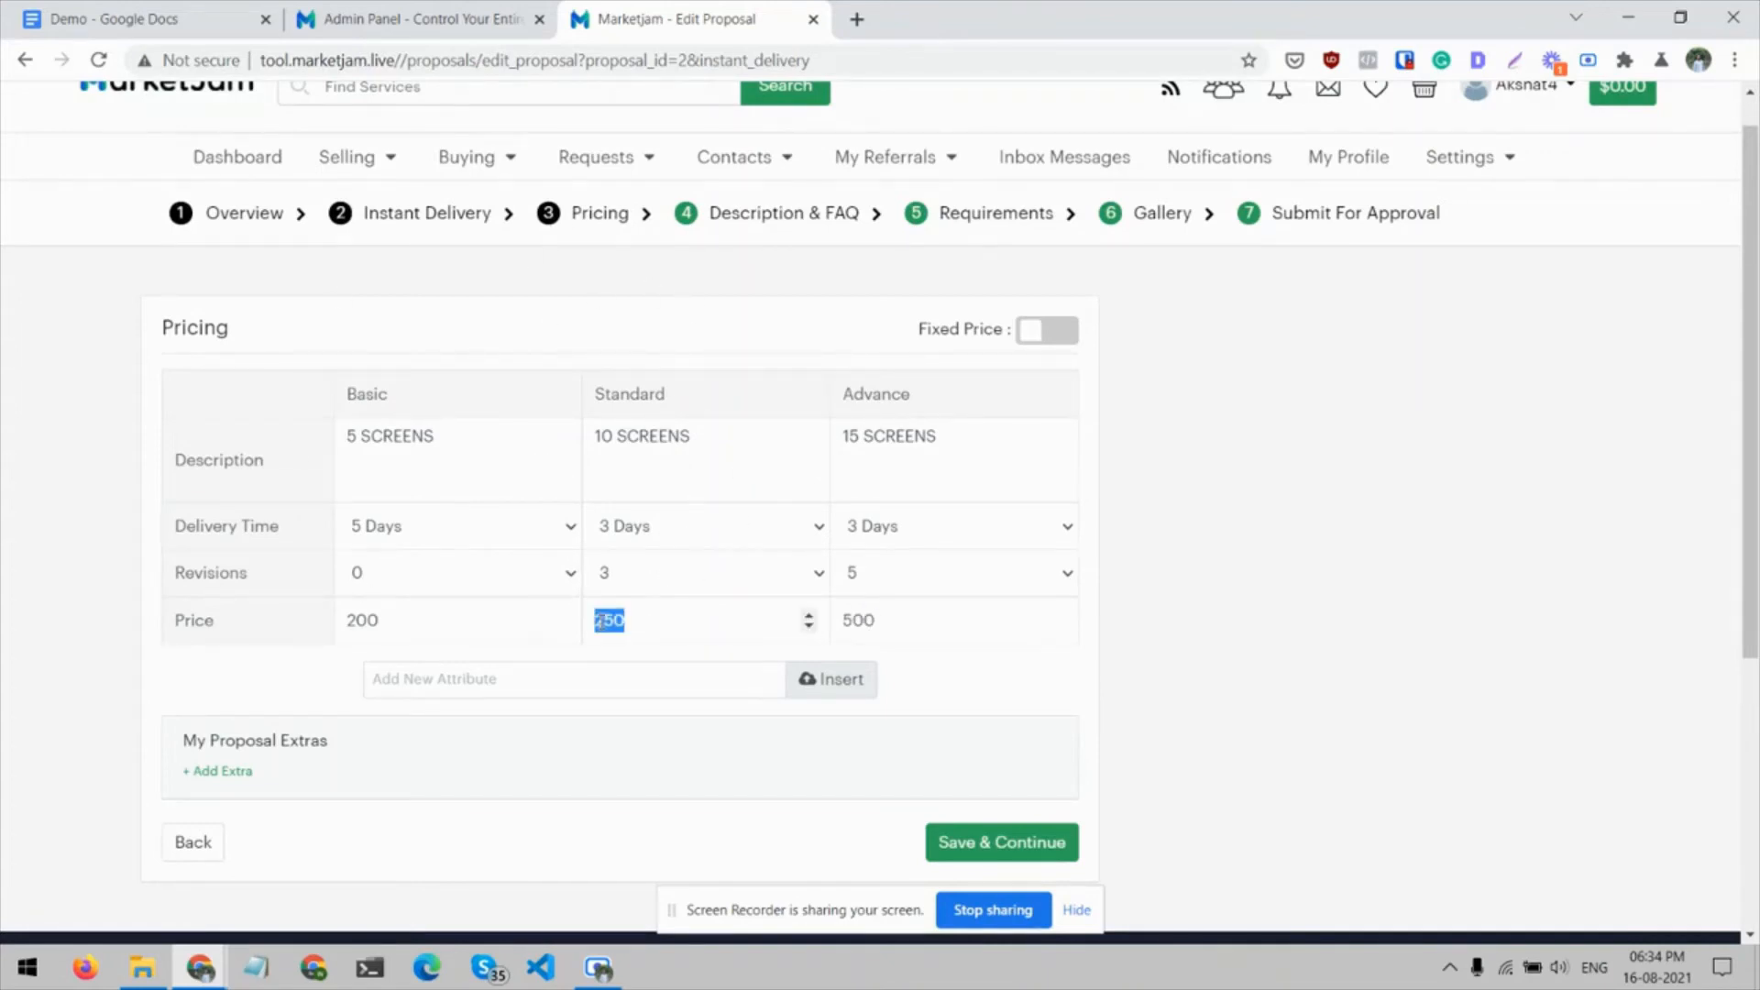
click(59, 645)
Look up the package features in the Demo document and insert "Responsive Design" as a new pricing attribute
click(235, 13)
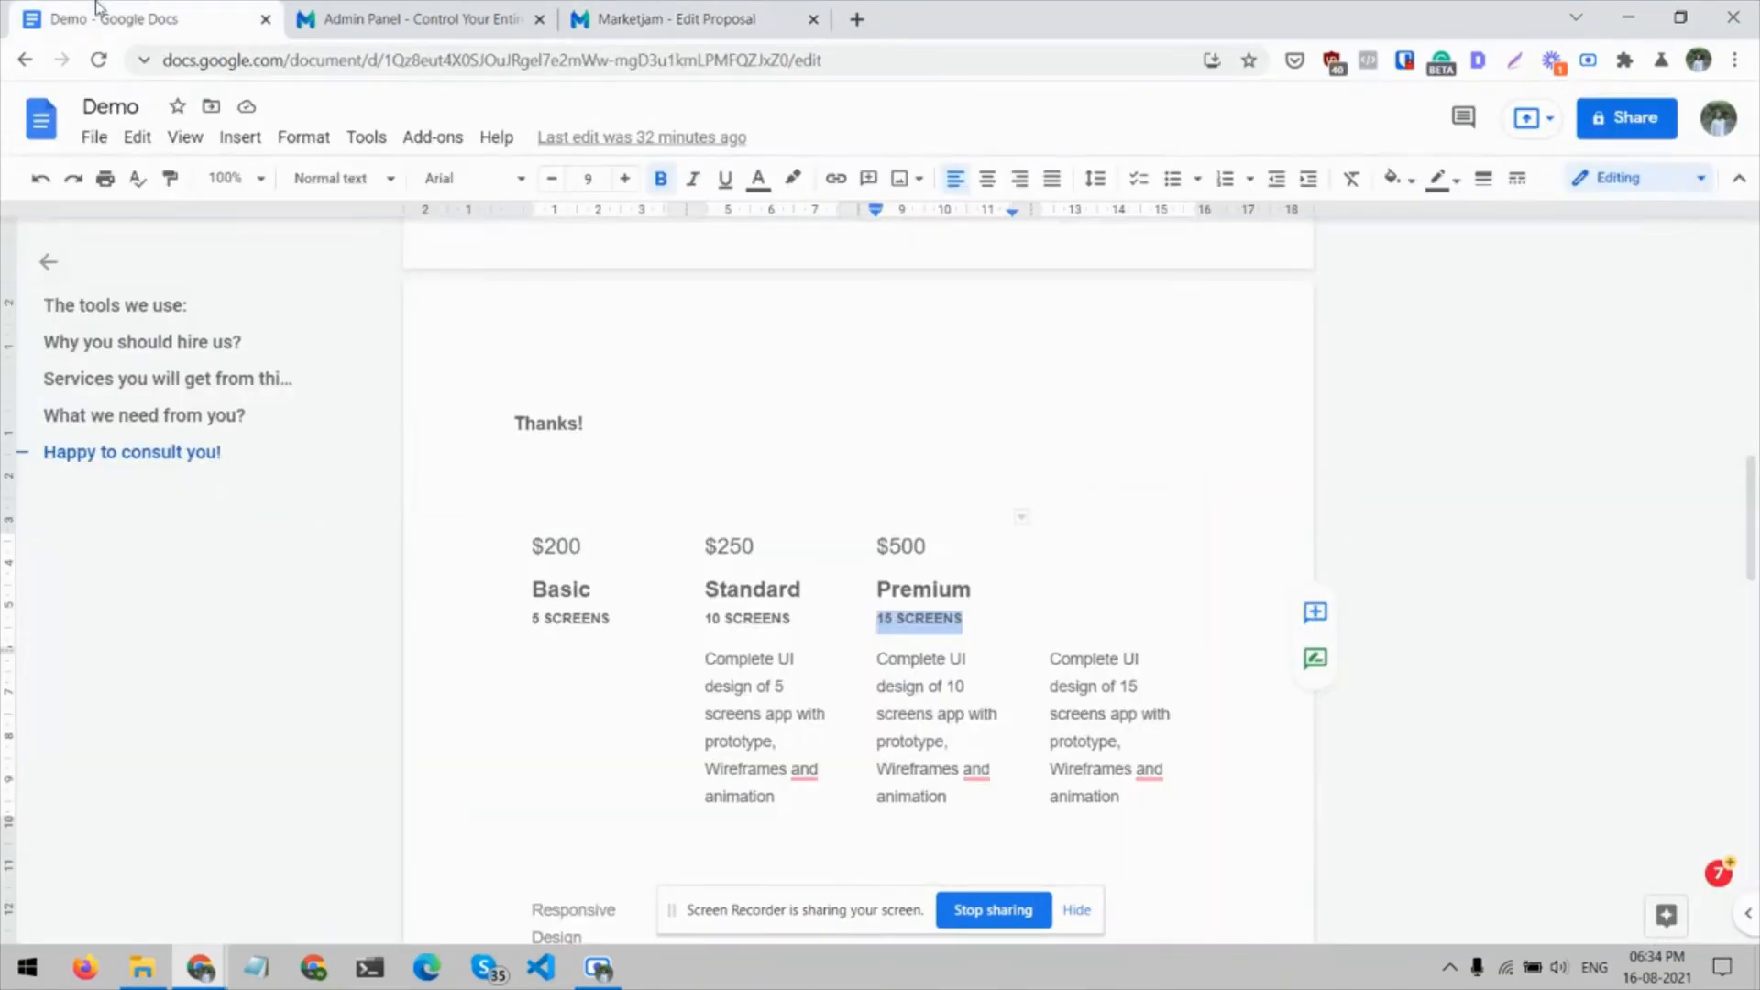
scroll(567, 666, down, 2)
scroll(573, 669, down, 2)
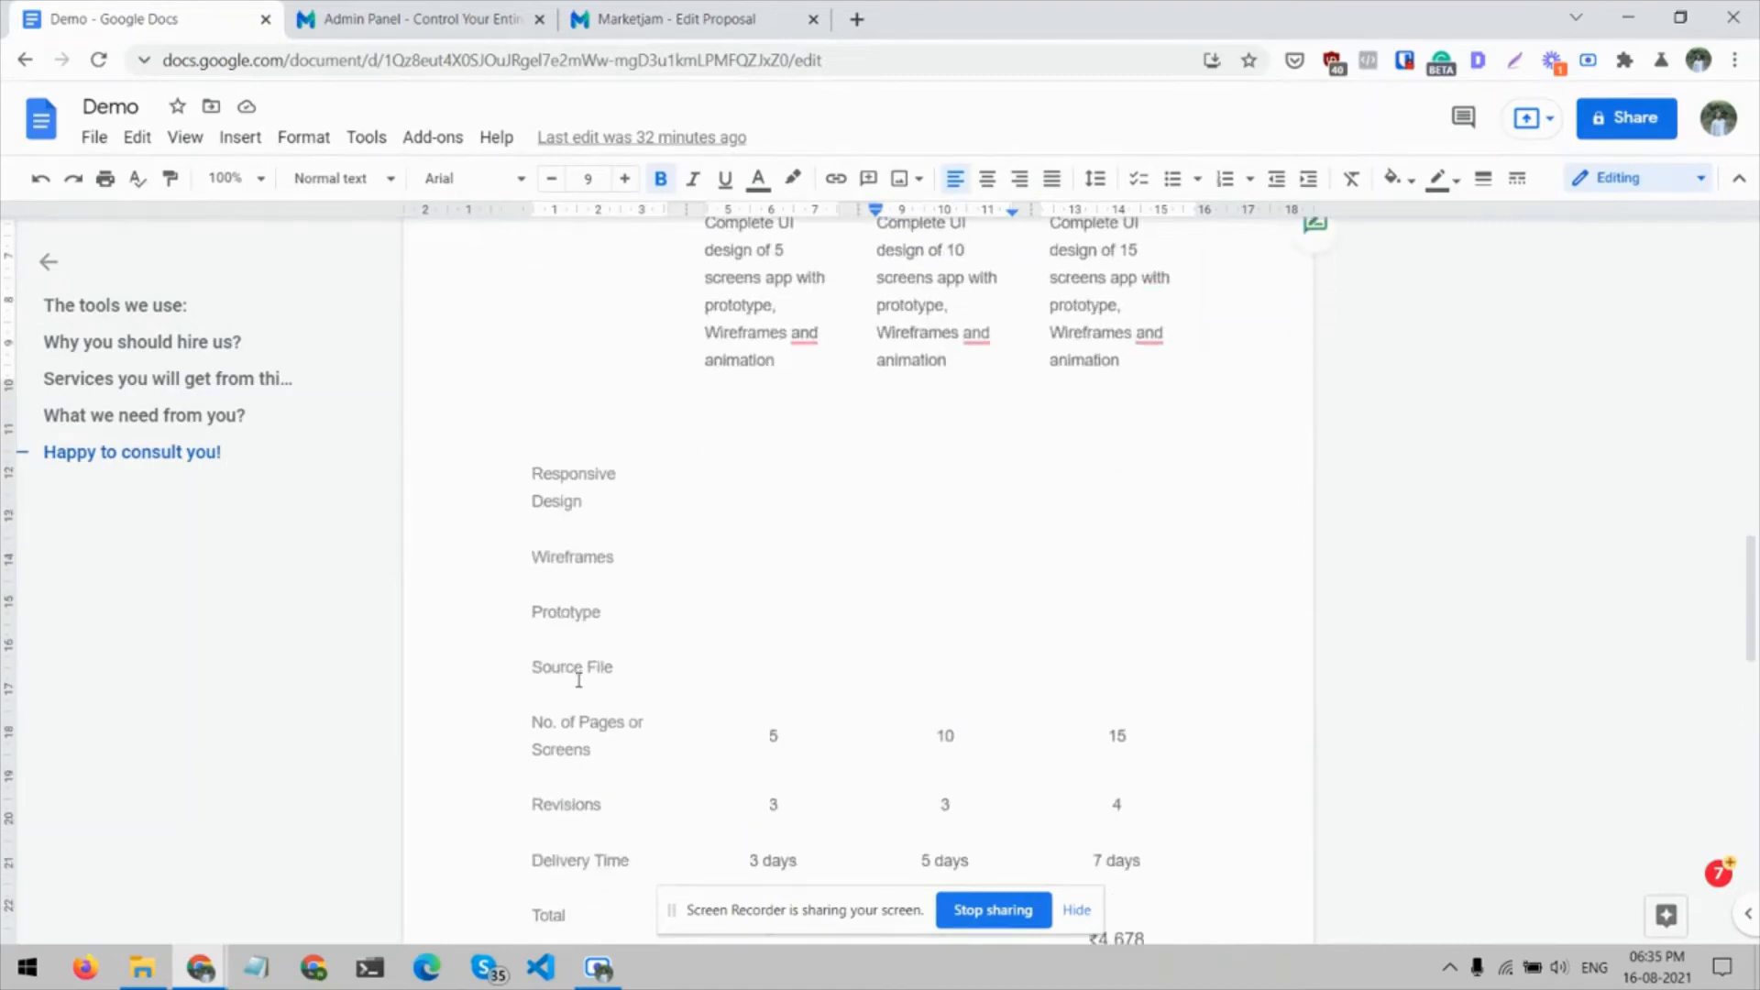
click(592, 14)
text(Responsive Design)
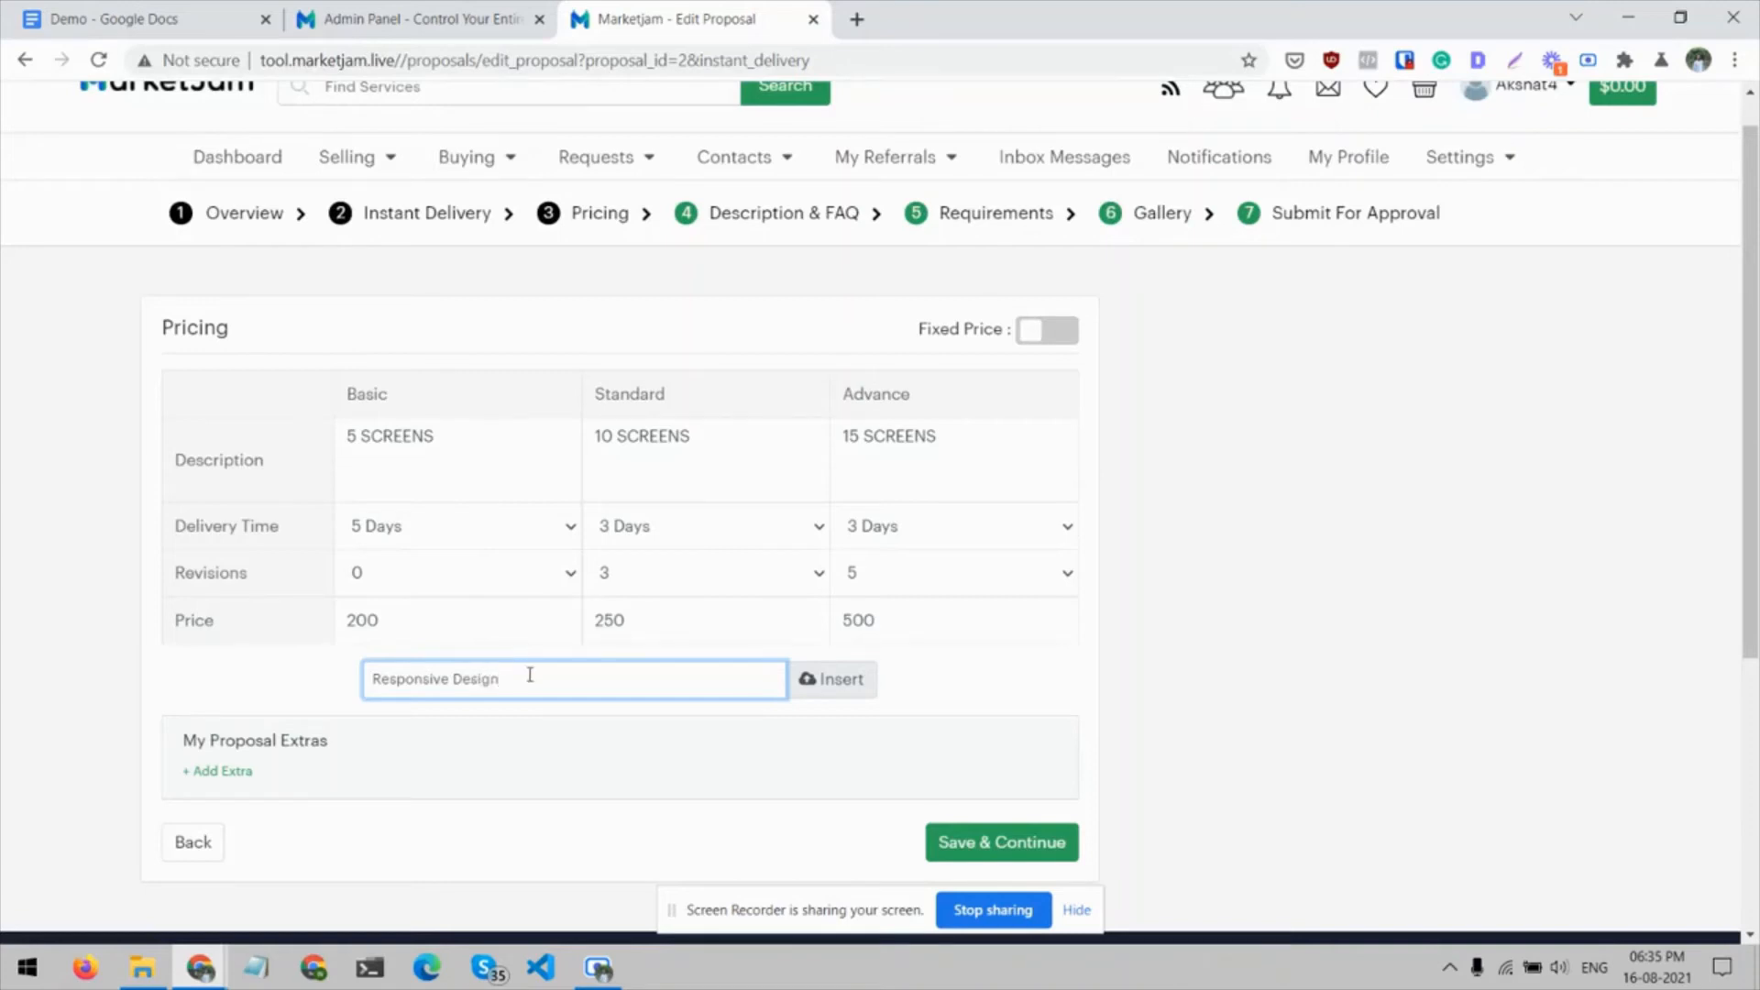
click(830, 679)
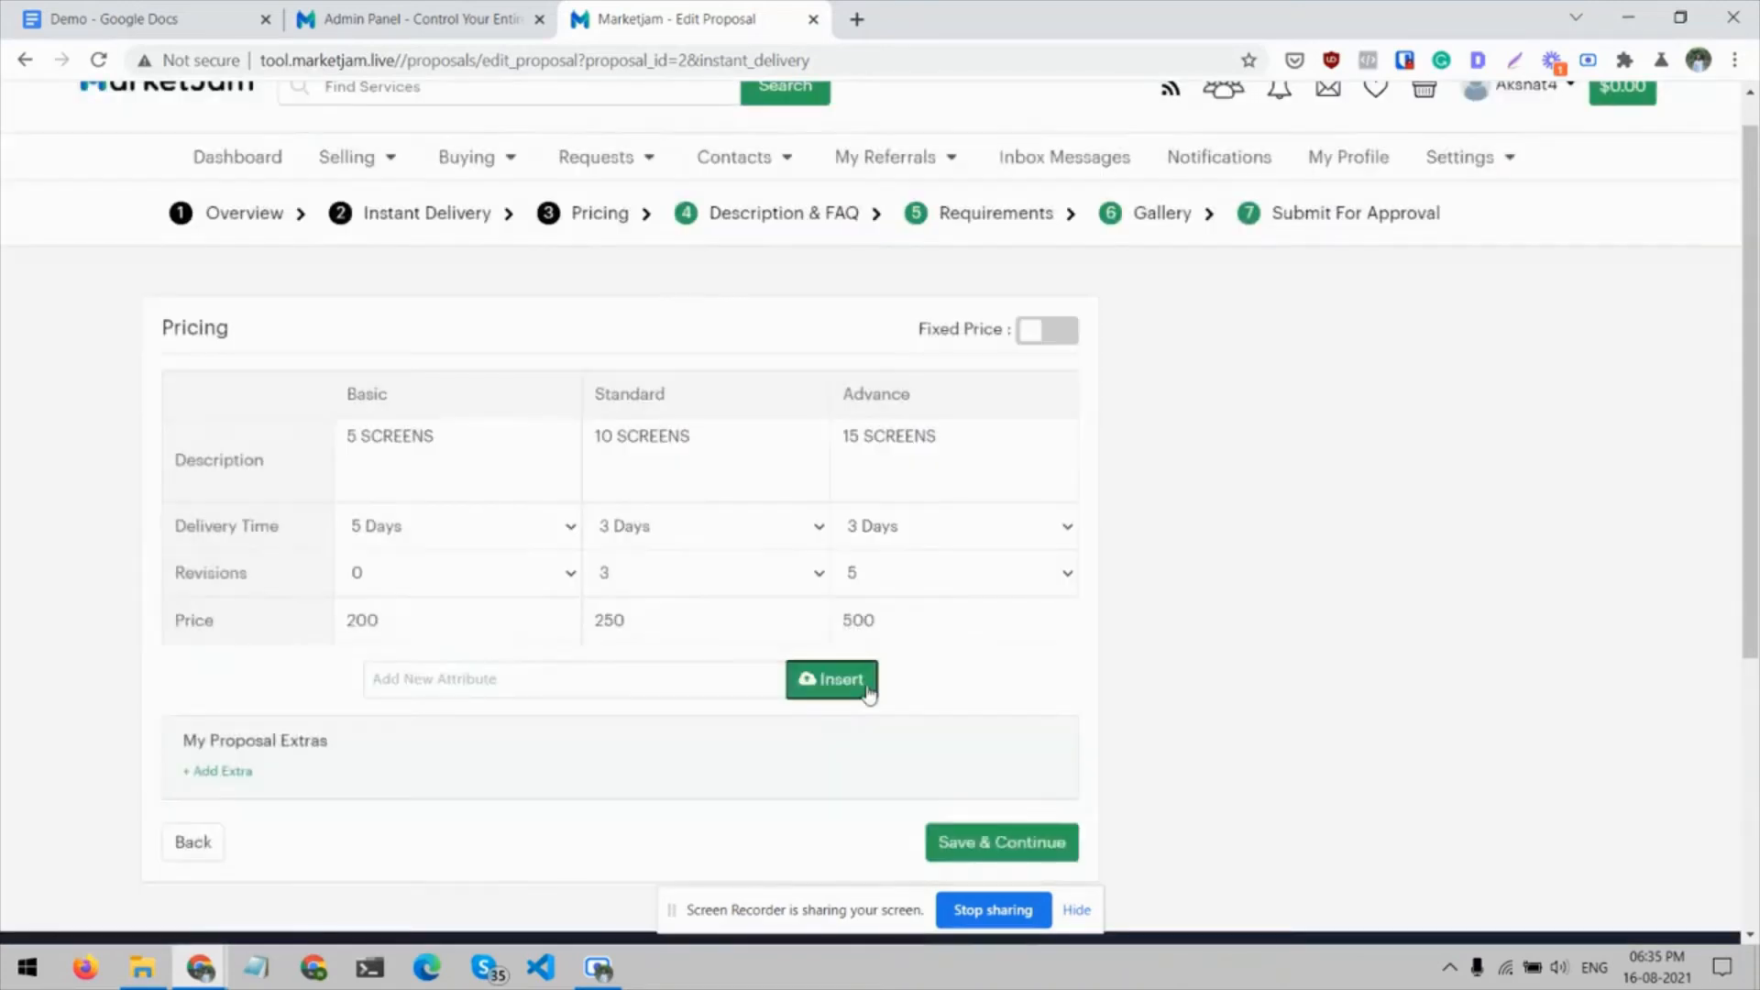
Enter YES for Responsive Design in the Basic, Standard and Advance packages
click(545, 532)
text(YES)
key(Tab)
text(YES)
key(Tab)
text(YES)
scroll(1160, 510, down, 1)
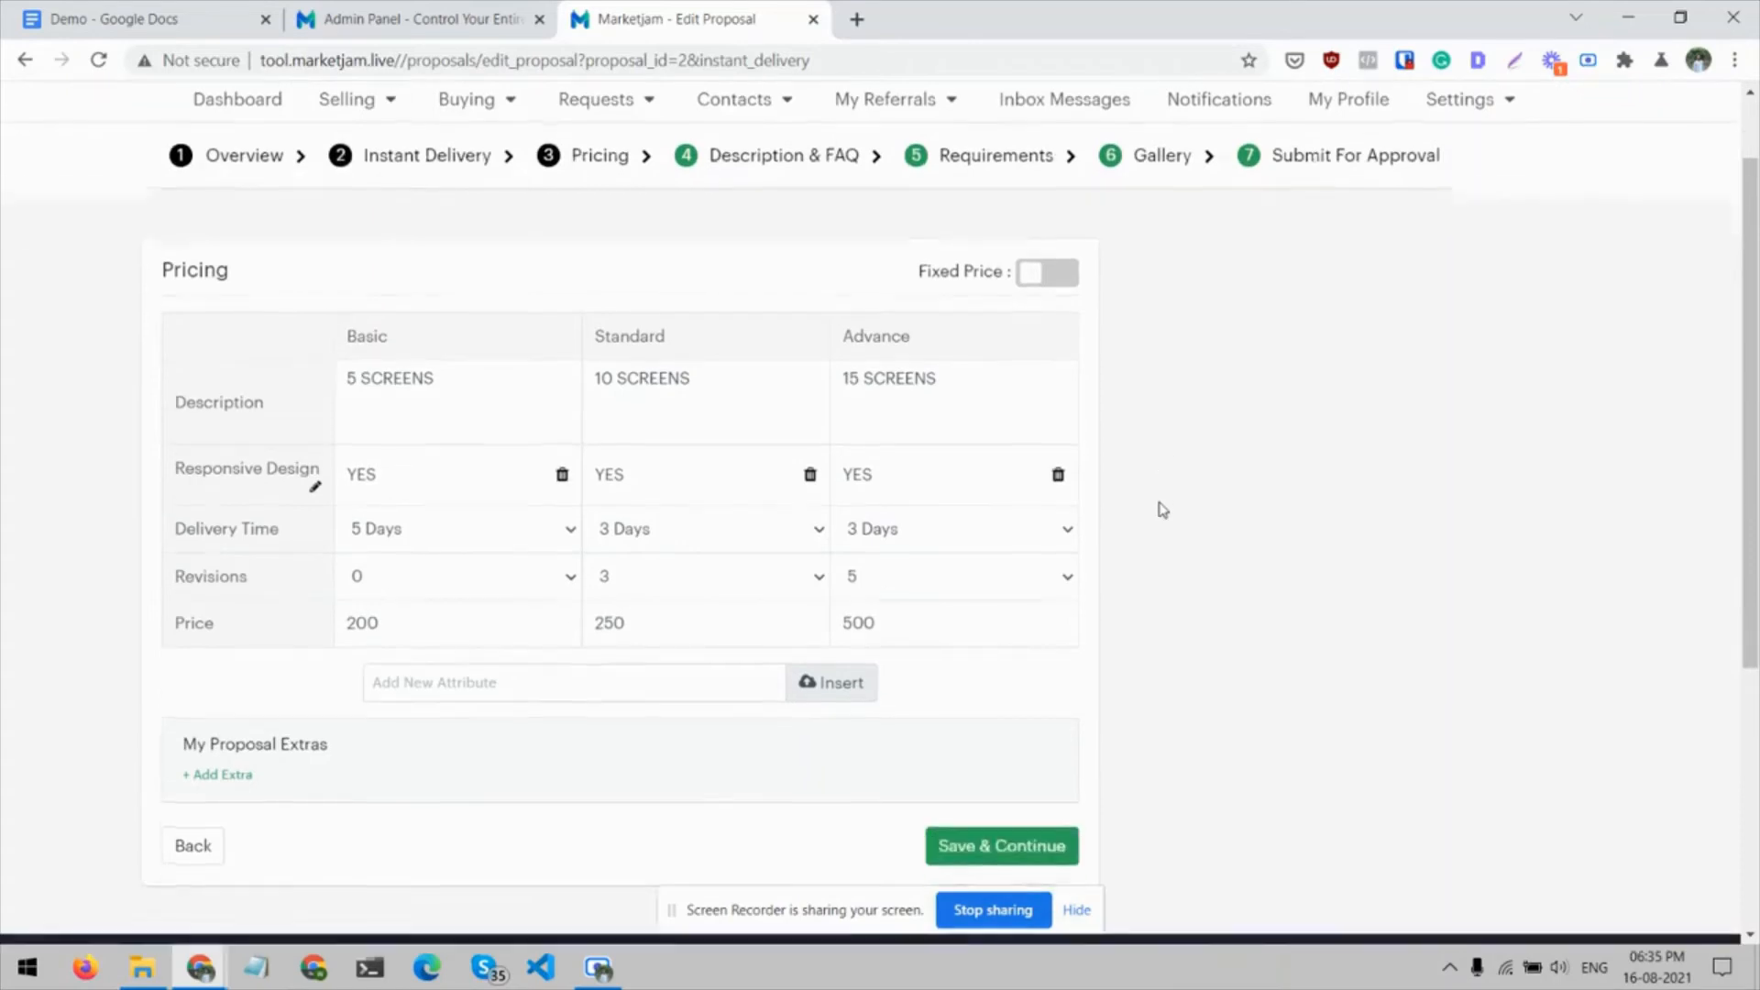
scroll(1159, 511, up, 1)
Review the remaining package attributes in the Demo document, and save the proposal's pricing section
click(108, 11)
scroll(532, 509, down, 3)
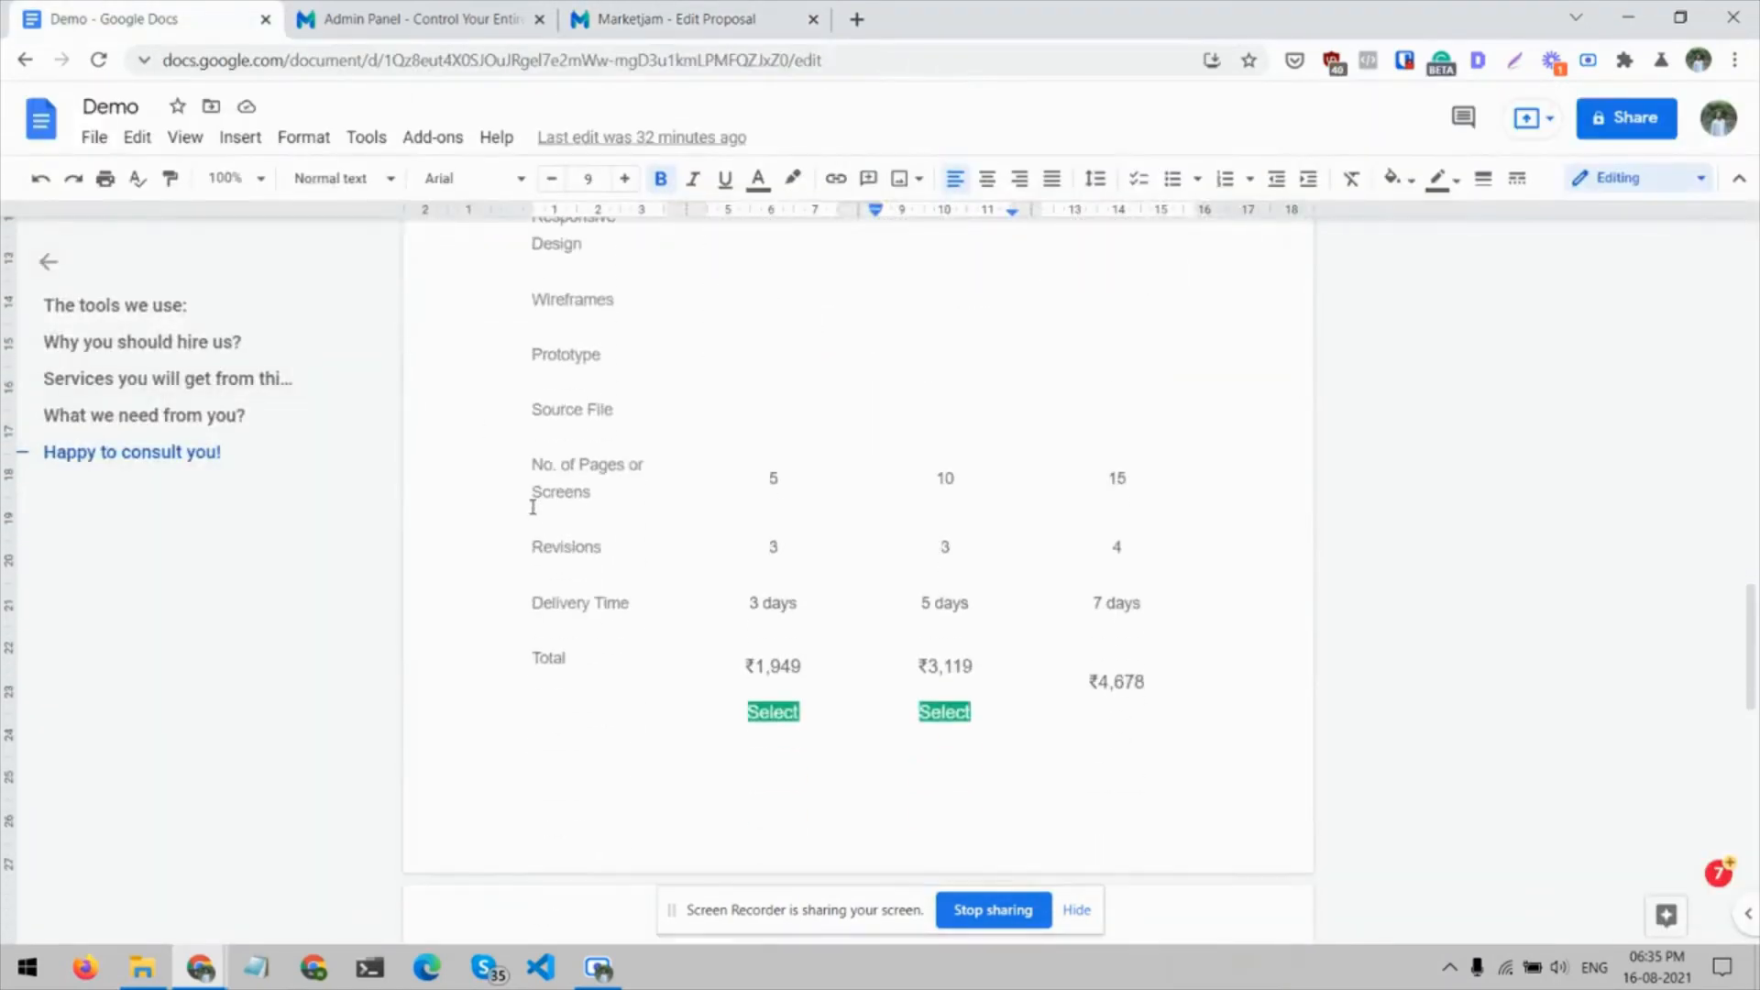
drag(656, 599, 589, 598)
click(558, 469)
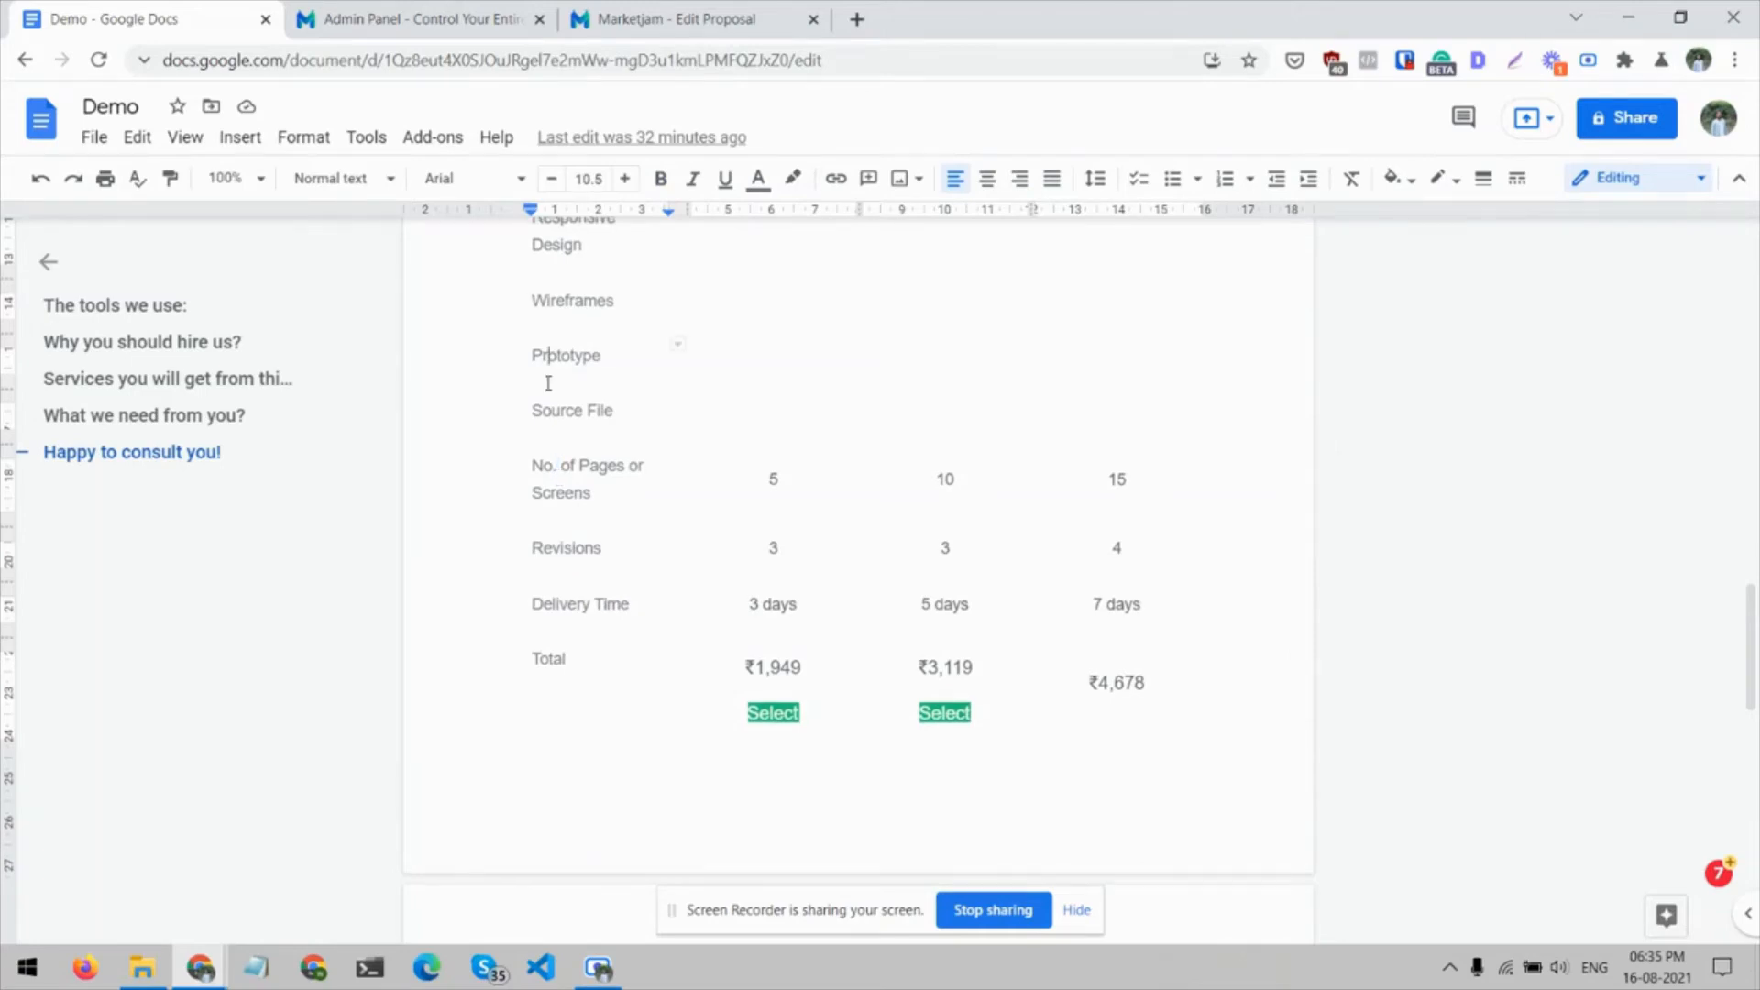
scroll(549, 384, up, 1)
click(710, 7)
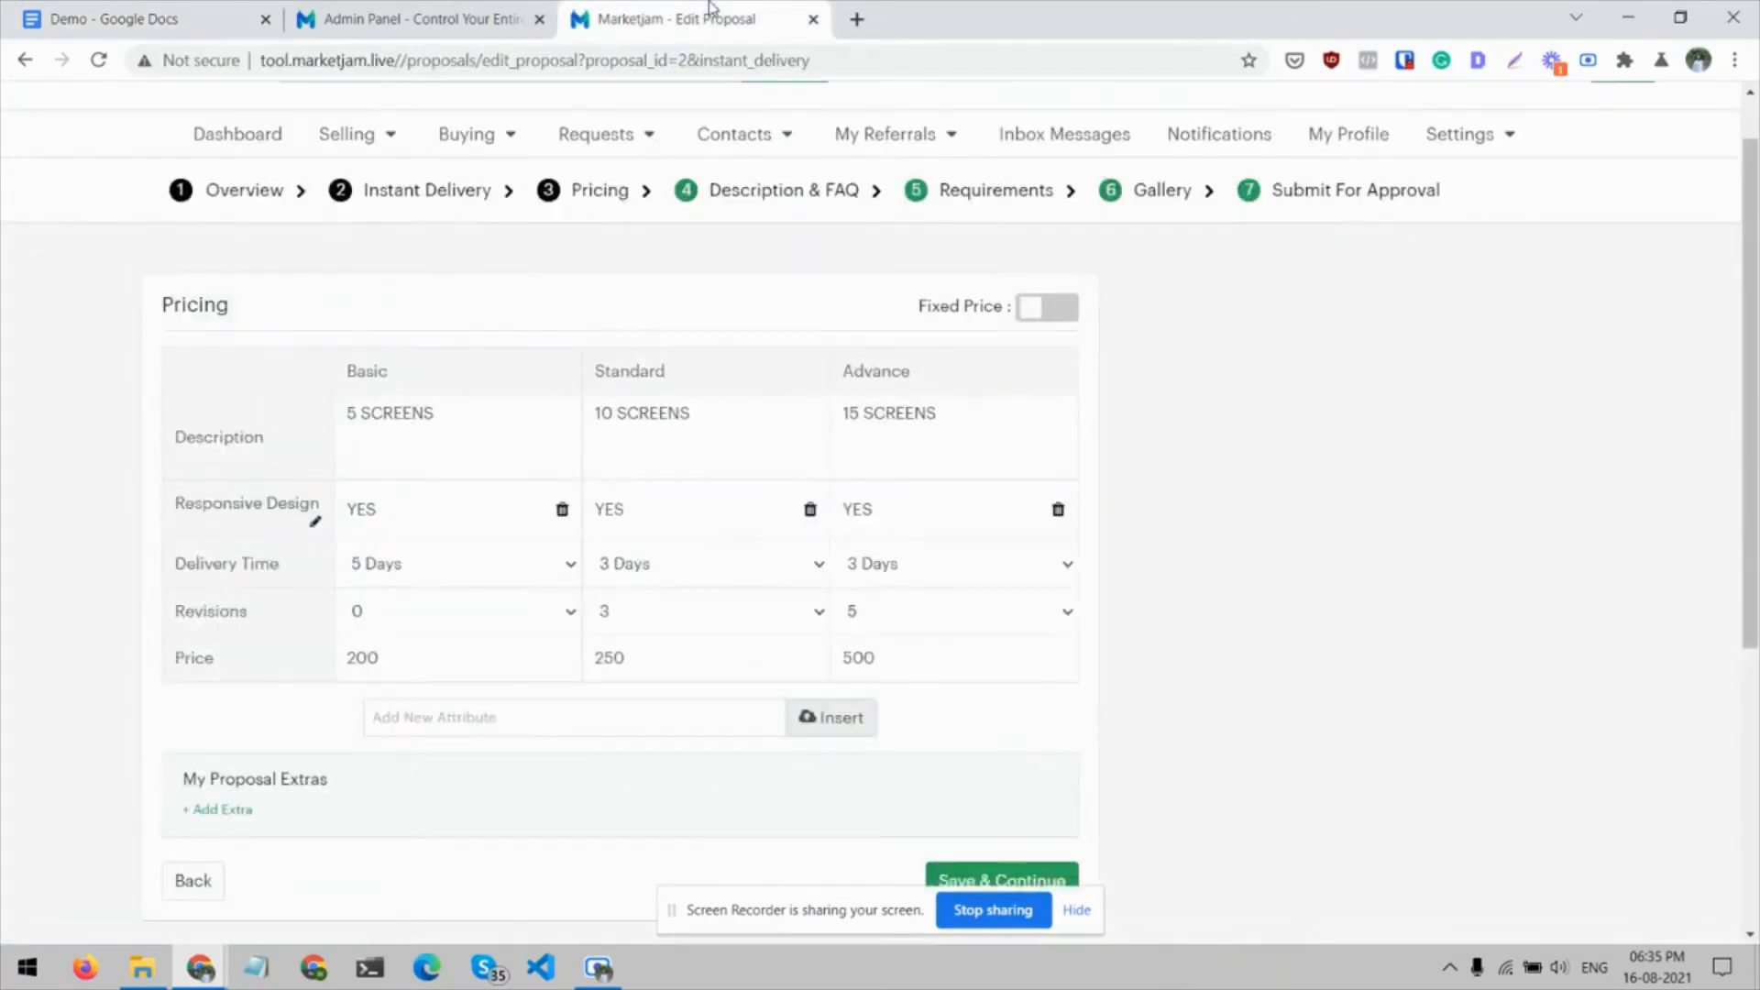
scroll(425, 641, down, 1)
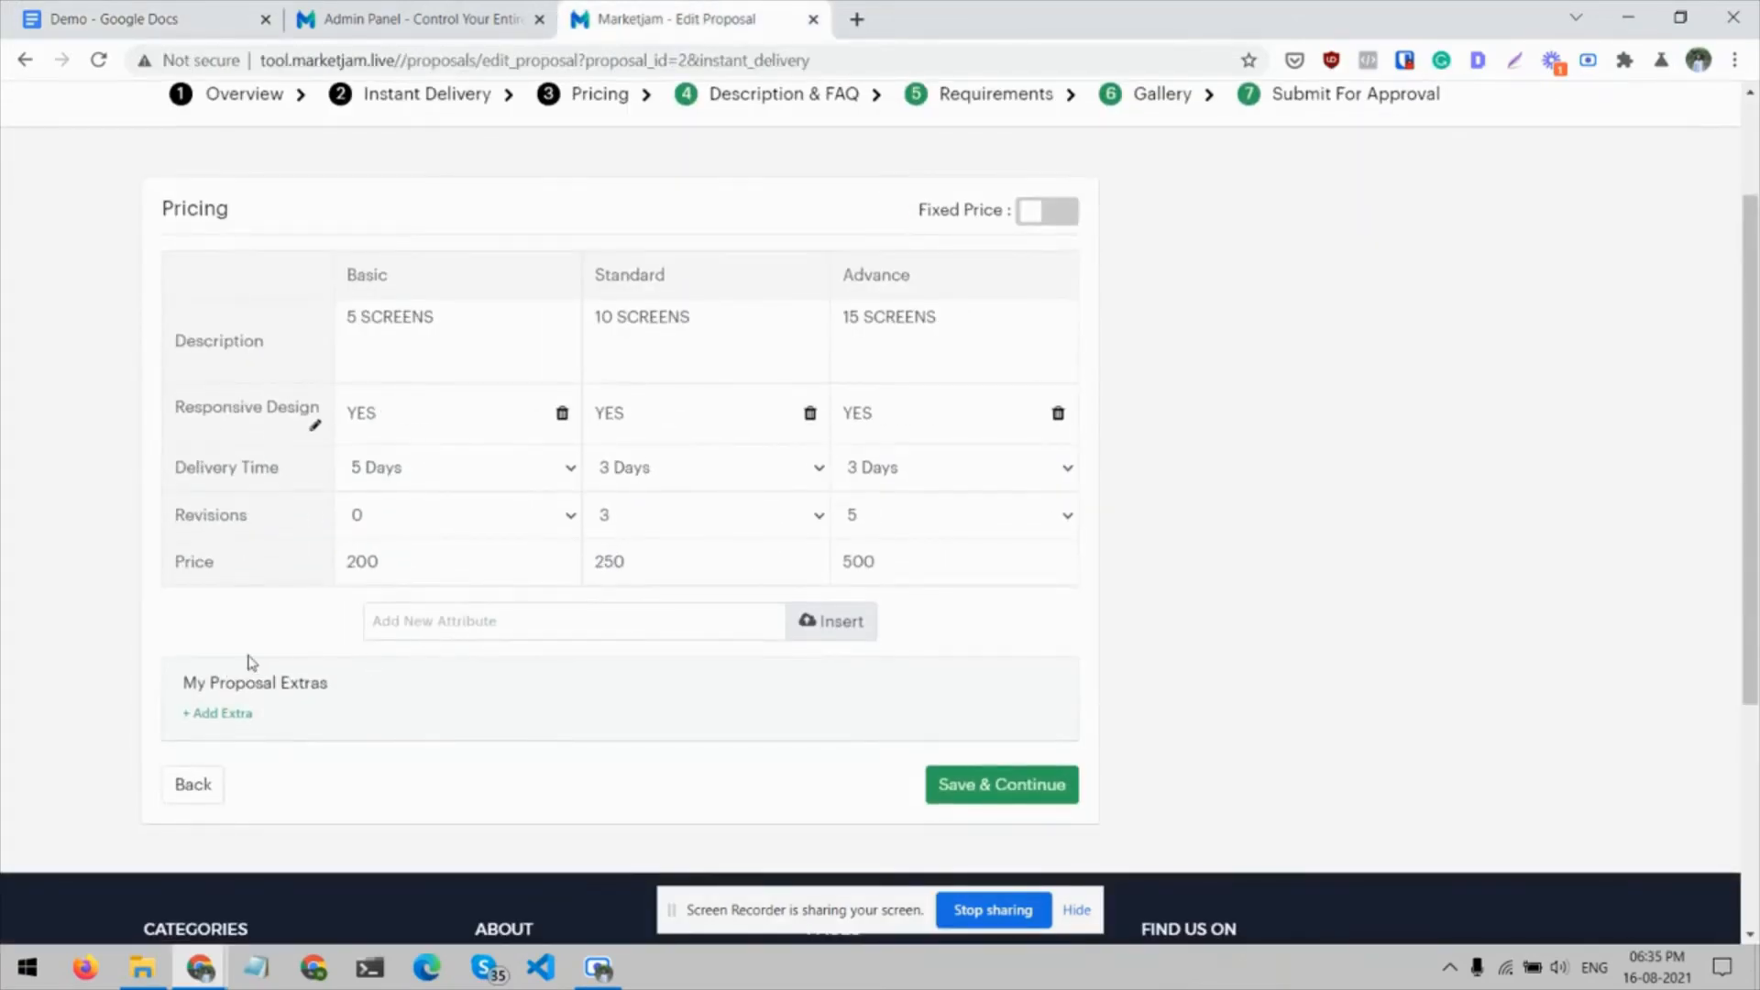
click(953, 787)
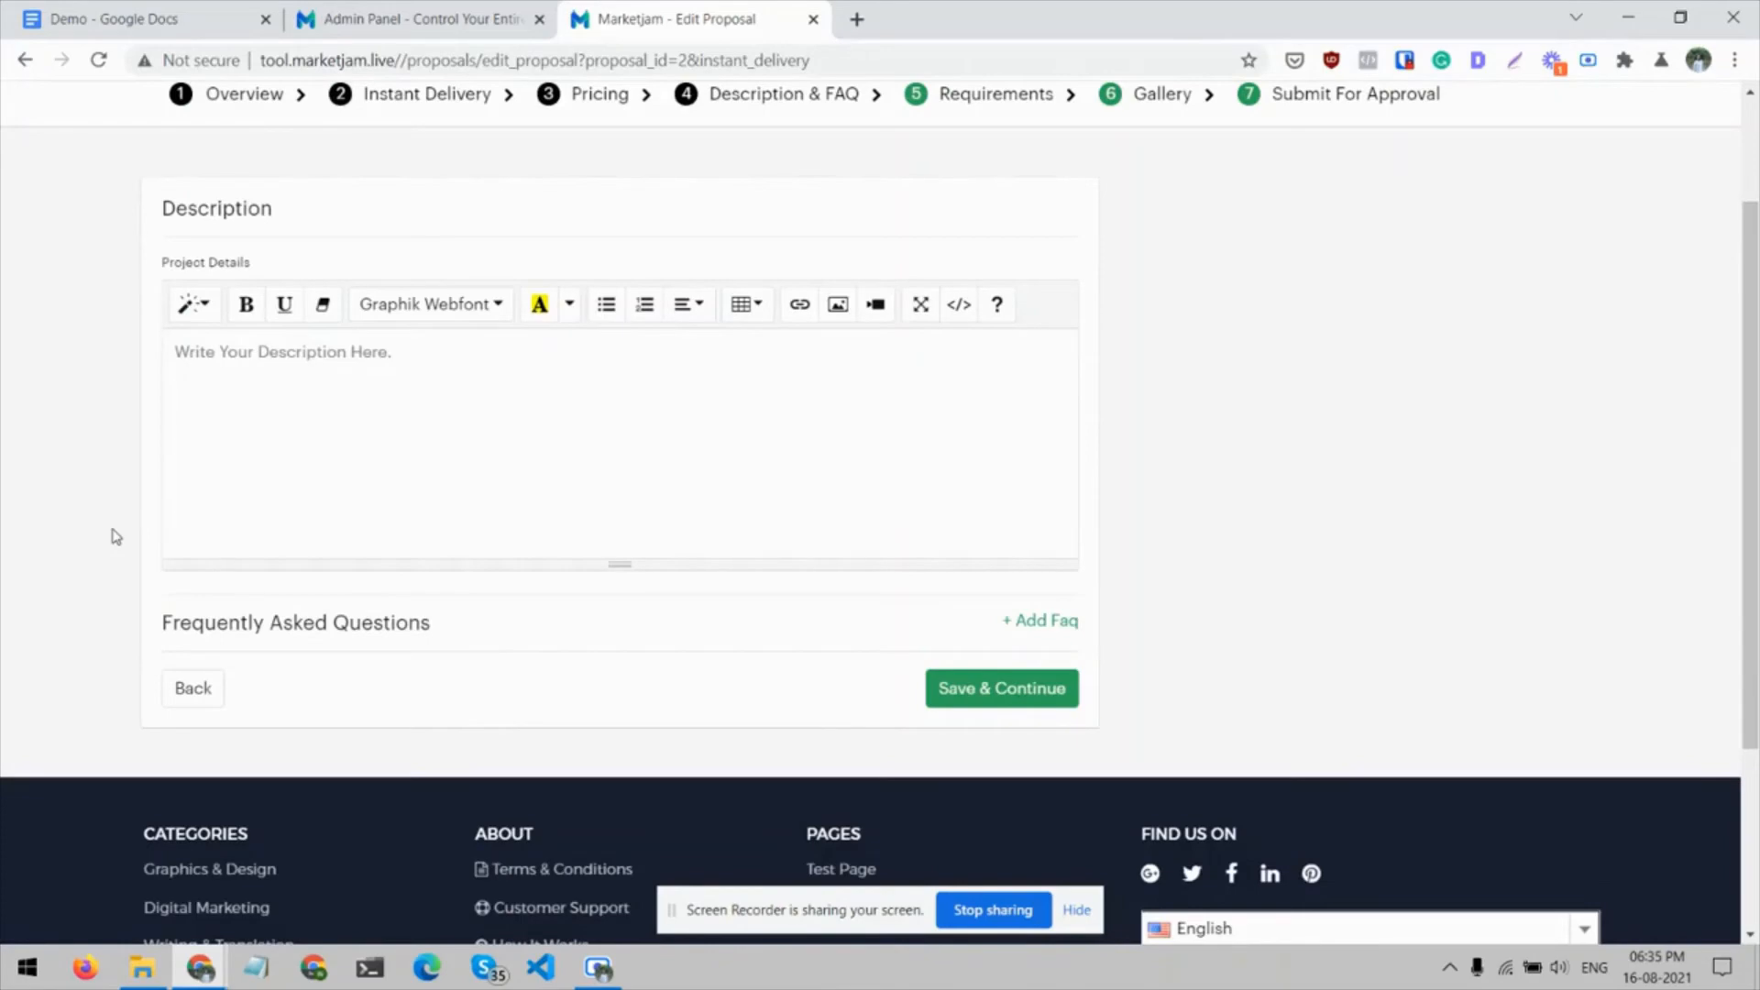
Copy the body text from "Hi," to "Thanks!" in the Demo document into the Project Details description and save that section
click(133, 15)
scroll(828, 674, up, 5)
scroll(534, 414, down, 1)
key(shift+Up)
key(shift+Up)
key(shift+Up)
key(shift+Up)
key(shift+Up)
key(shift+Up)
key(shift+Up)
key(shift+Up)
key(shift+Up)
key(shift+Up)
key(shift+Up)
key(shift+Up)
key(shift+Up)
key(shift+Up)
key(shift+Up)
key(shift+Up)
key(shift+Up)
key(shift+Up)
key(shift+Up)
key(shift+Up)
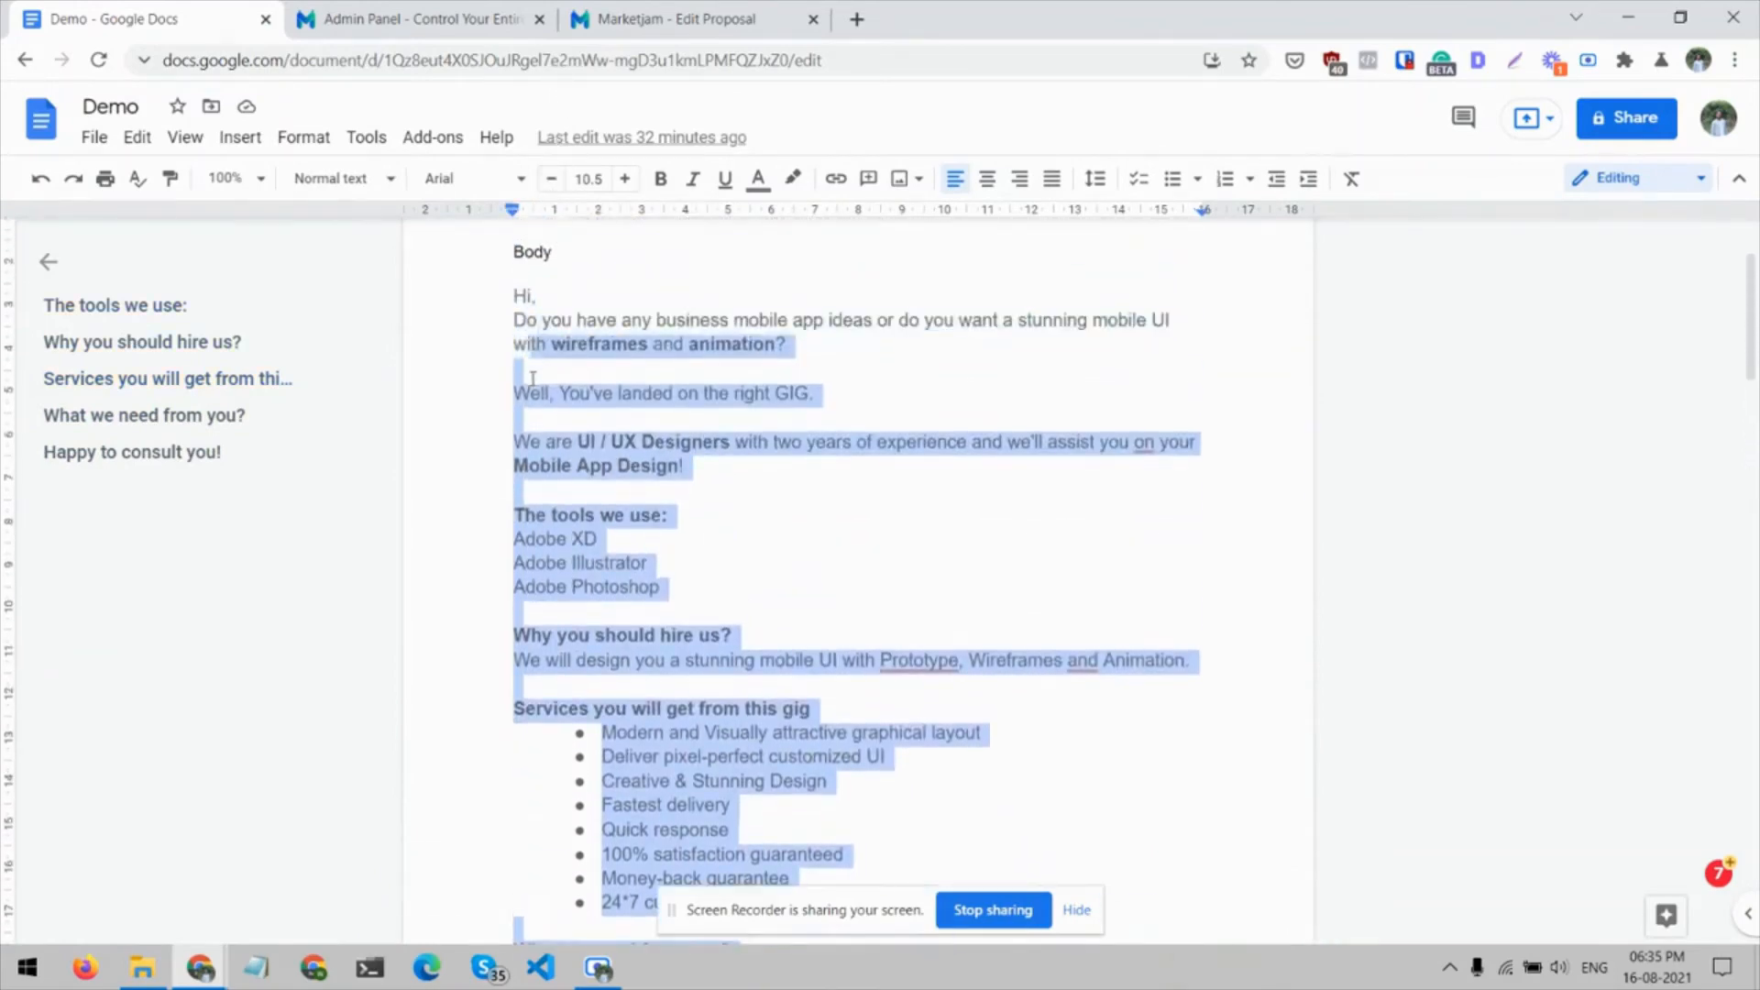
key(shift+Up)
key(shift+Up)
click(649, 13)
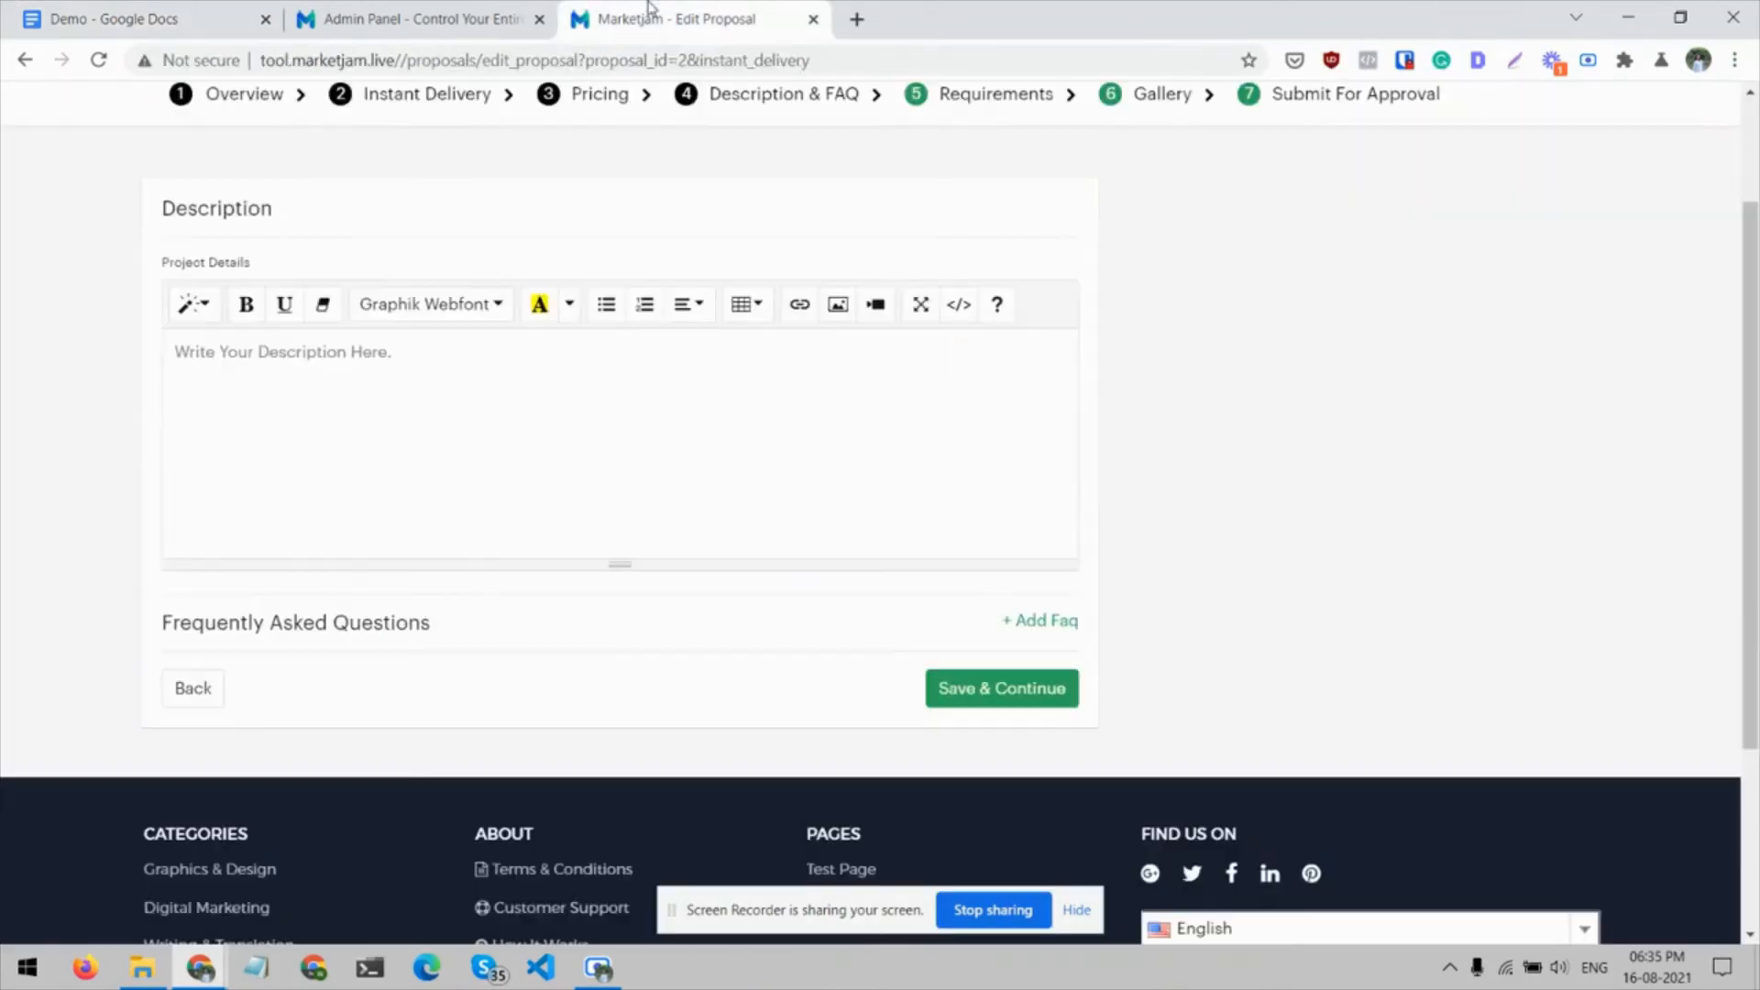
key(ctrl+v)
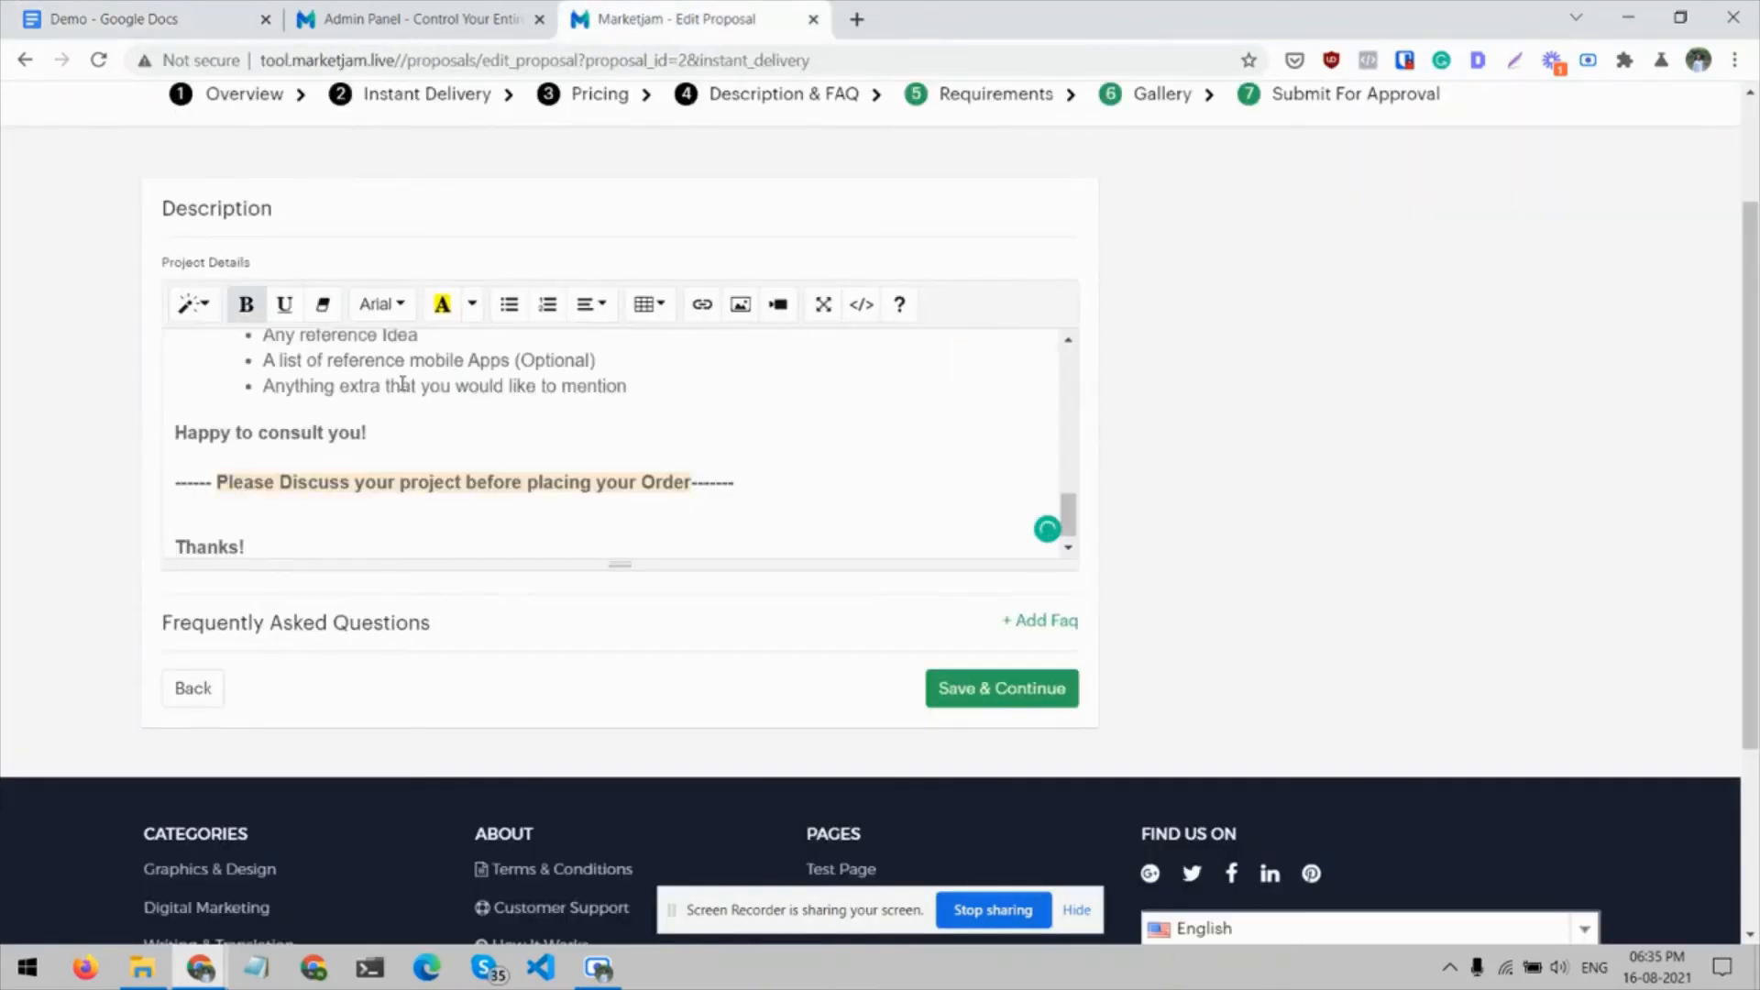
scroll(402, 384, up, 5)
scroll(402, 384, up, 3)
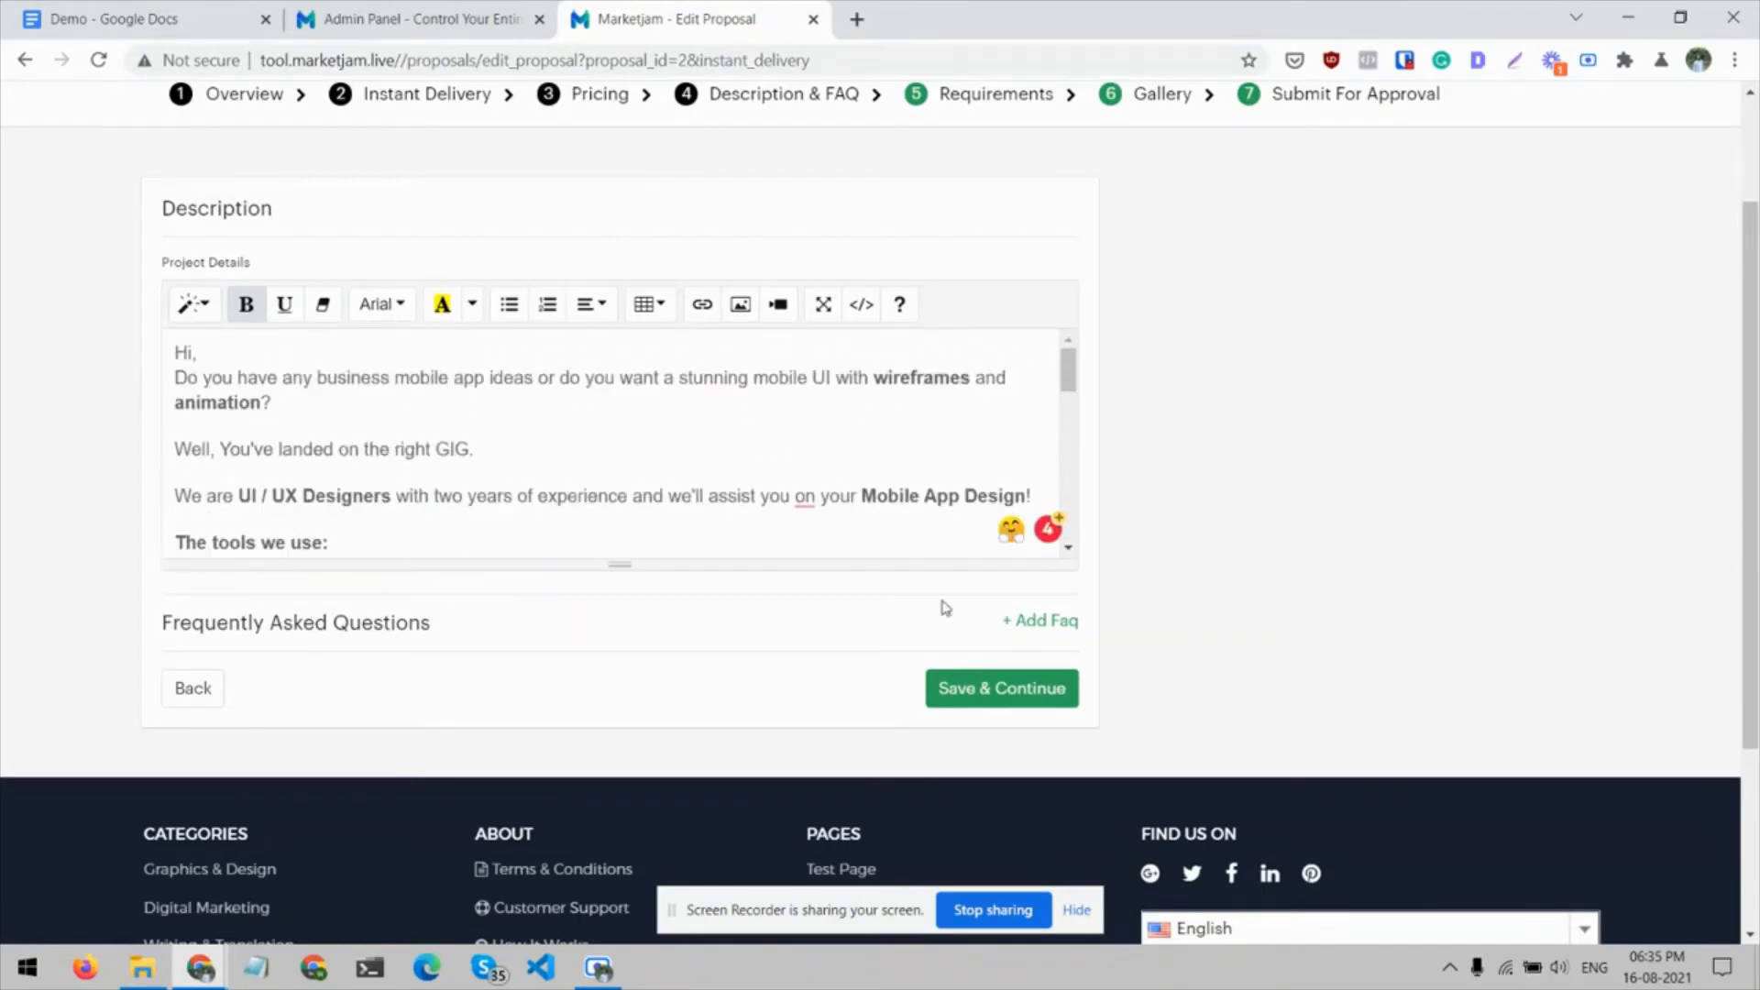
click(992, 687)
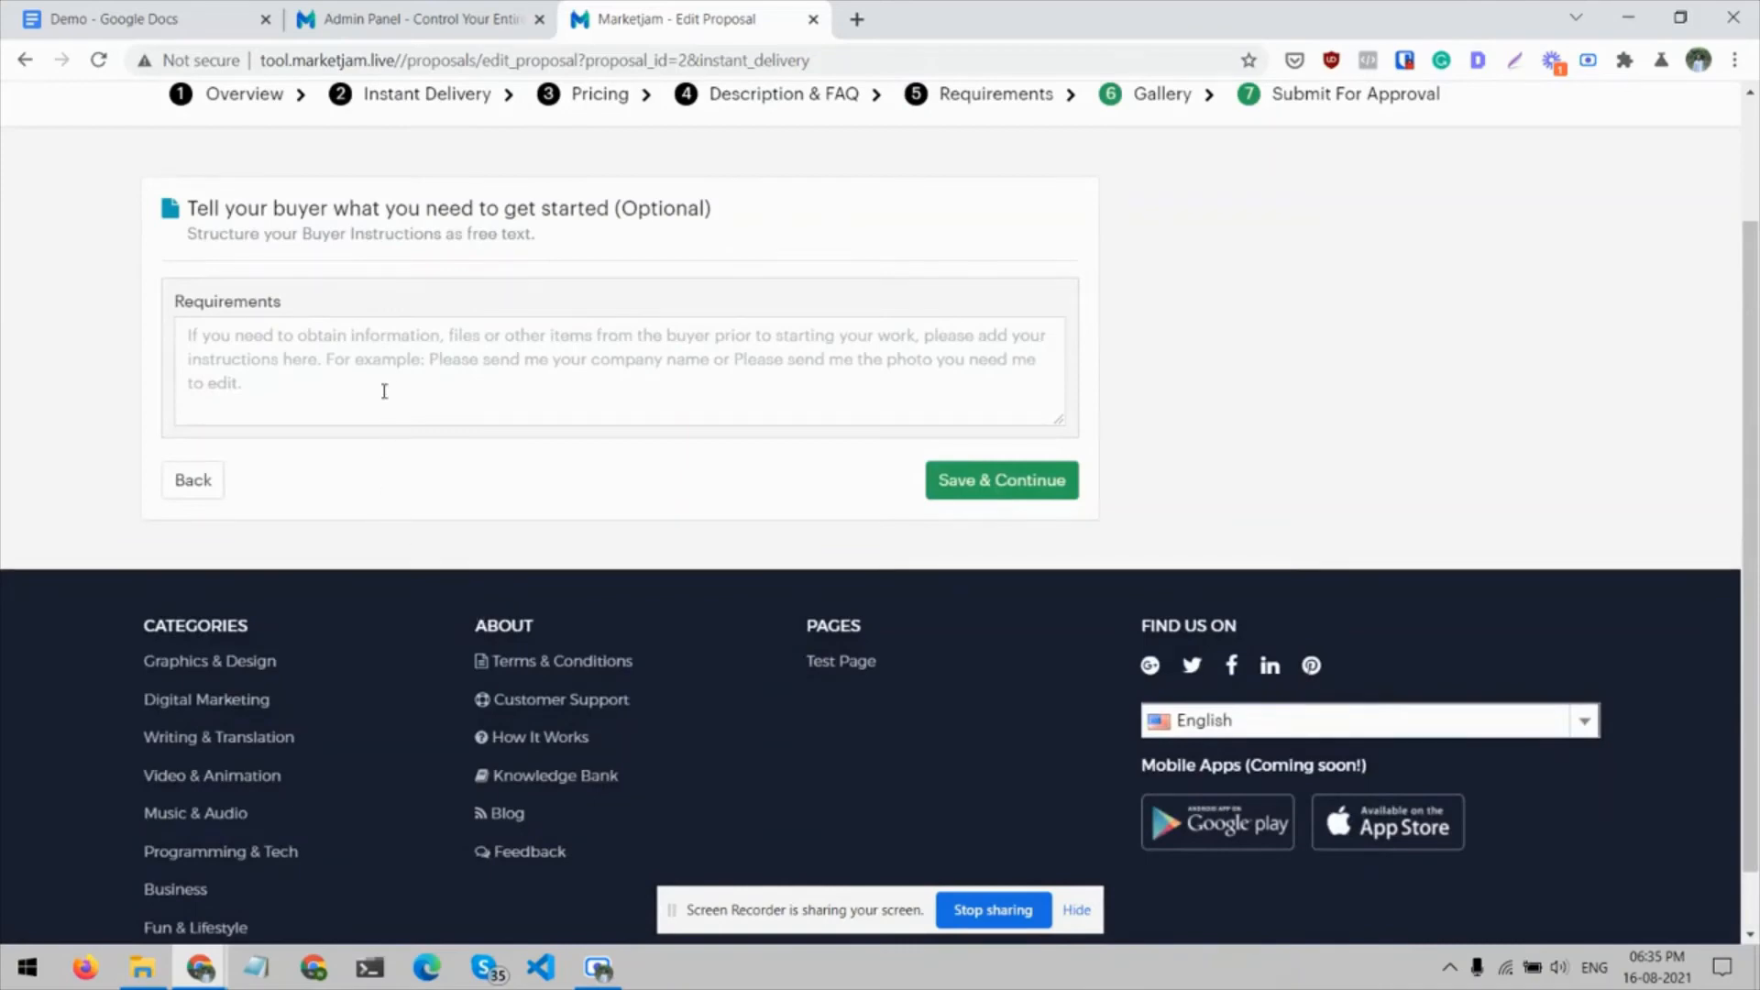
Enter "Please discuss before buying" as the buyer requirements and save that section
click(385, 391)
text(O)
key(BackSpace)
text(Please dusc)
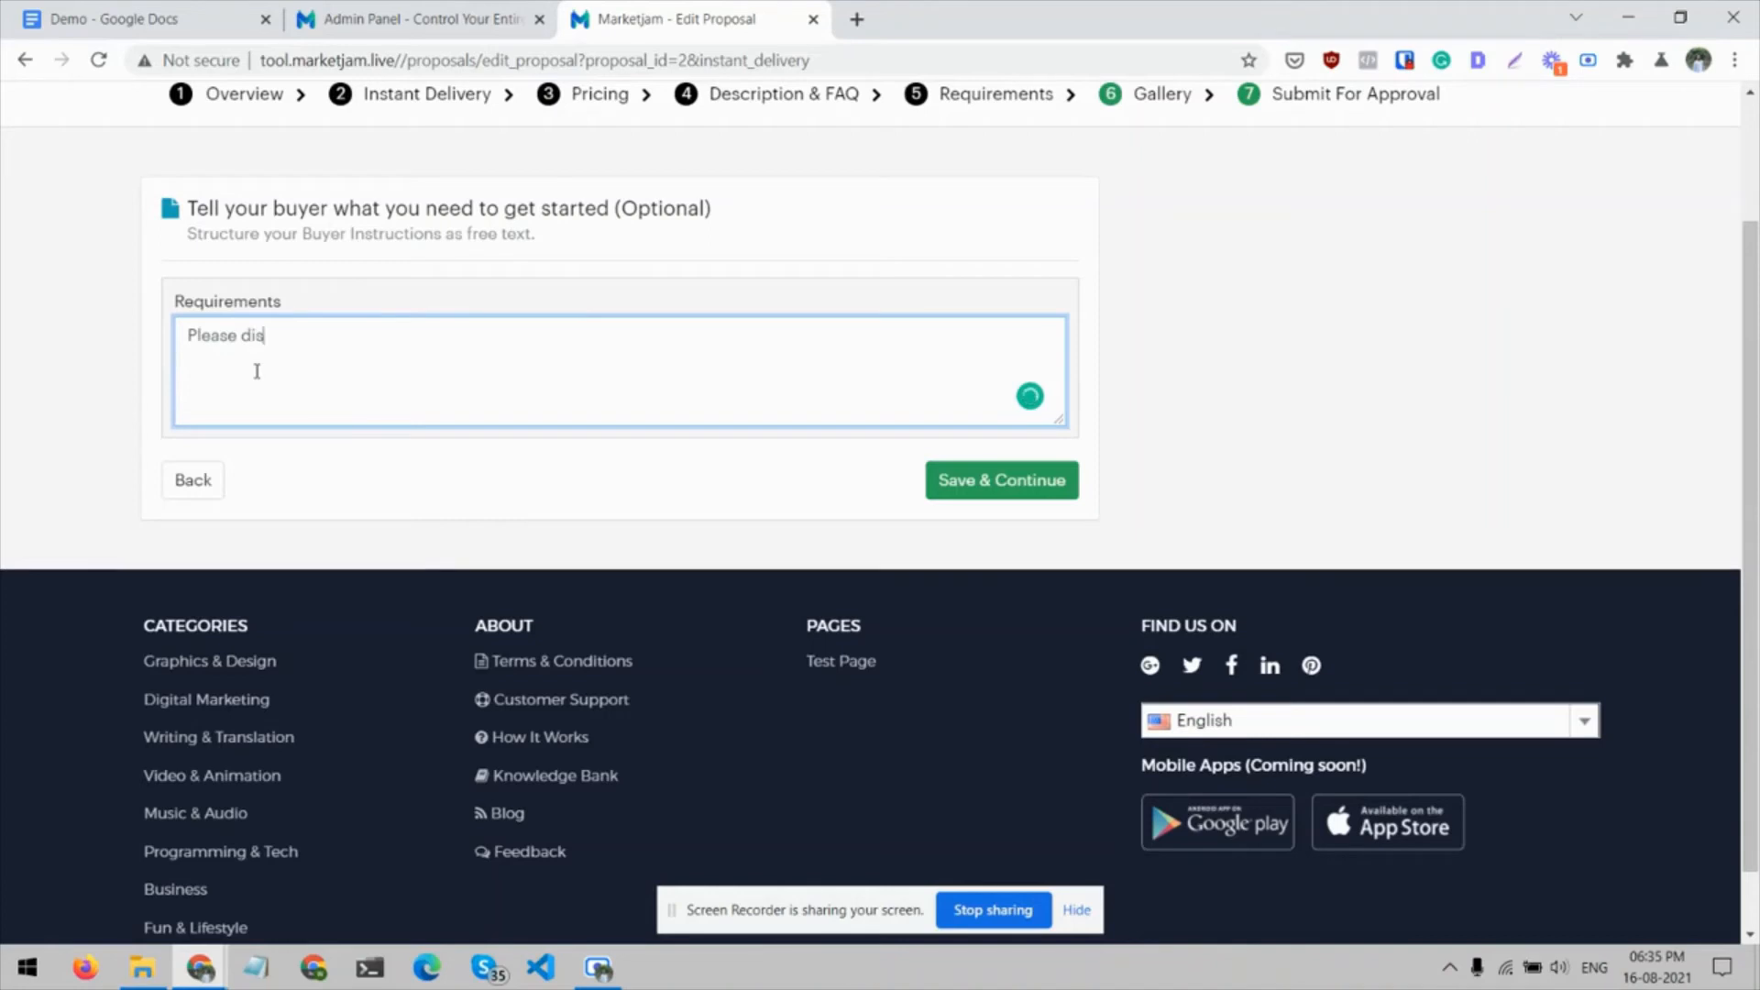
text(uss before buying)
click(958, 486)
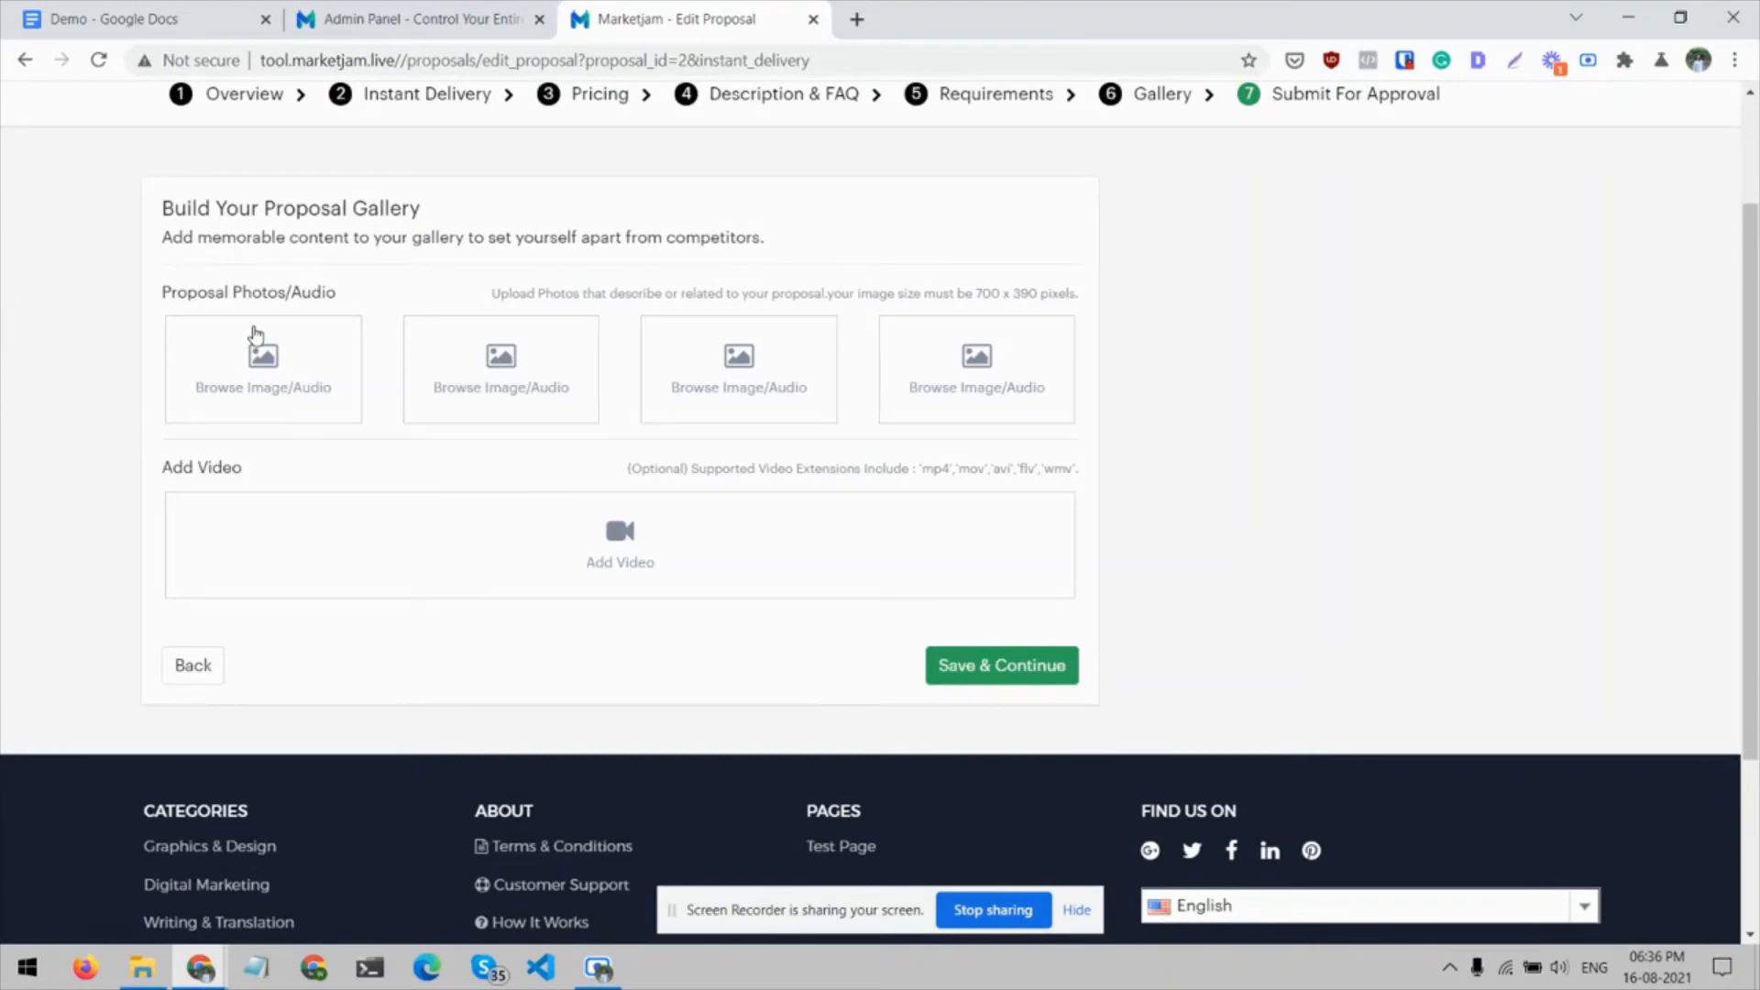
Add App-mockup.jpg from the Demo folder in Downloads as the first proposal photo, cropped at the minimum zoom
click(255, 336)
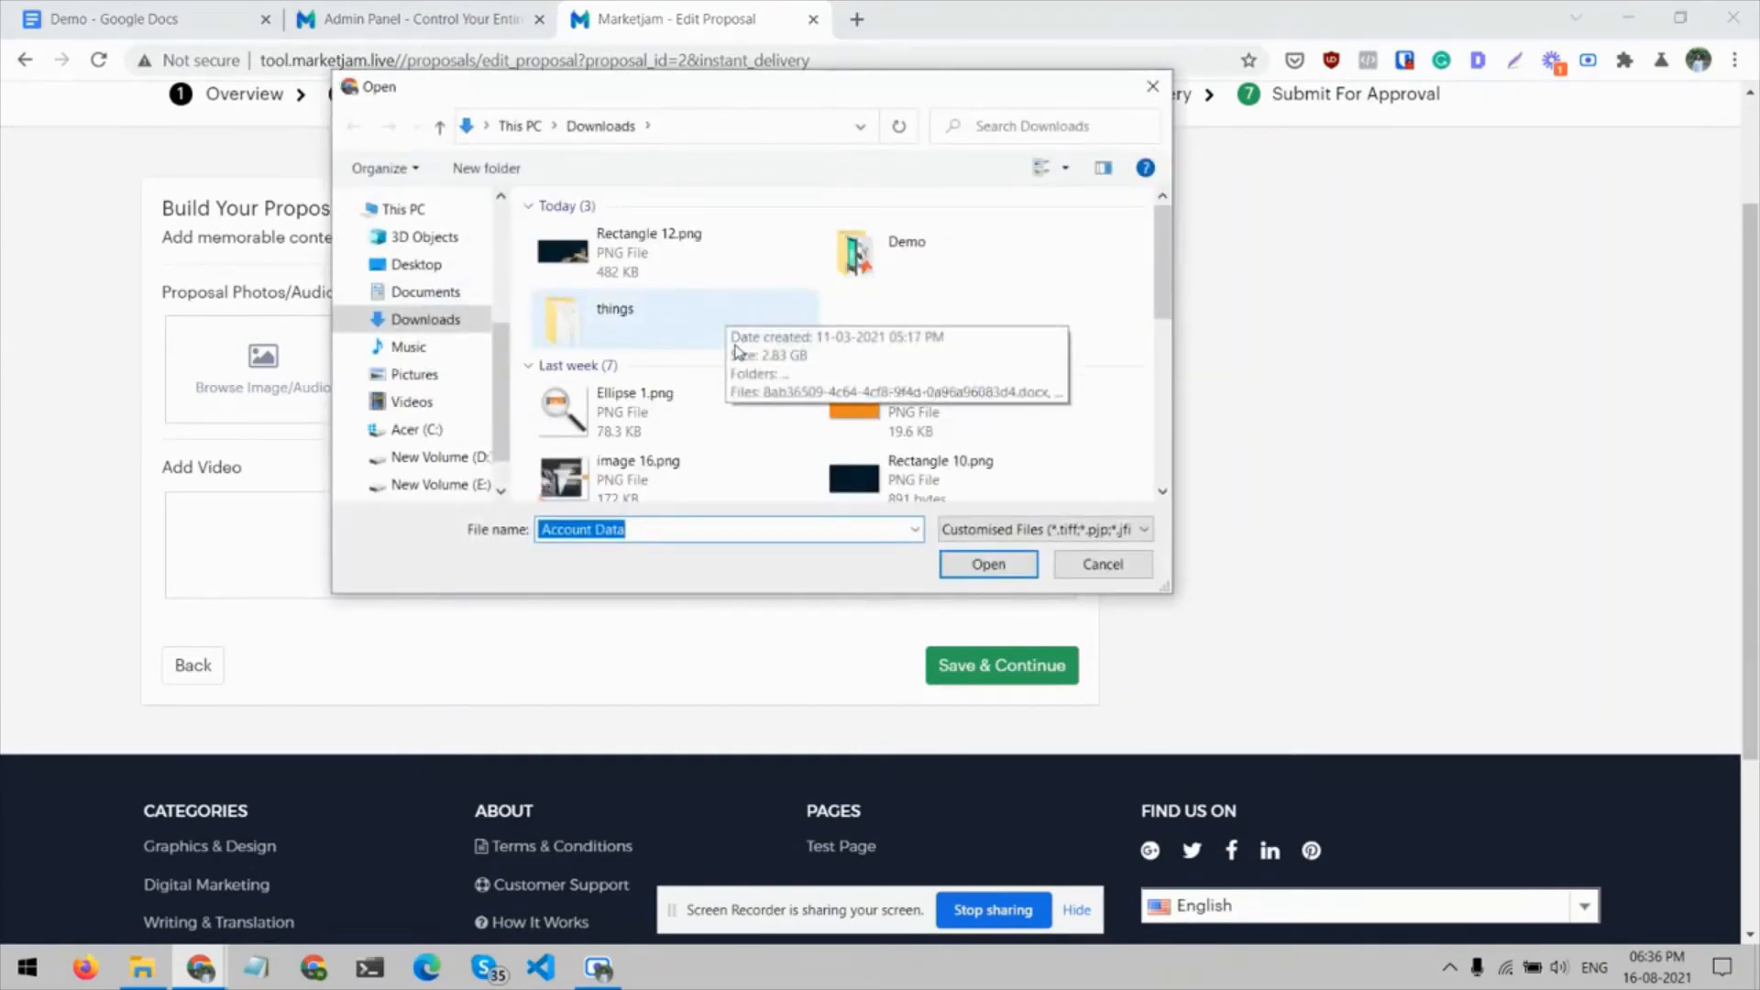
double_click(869, 236)
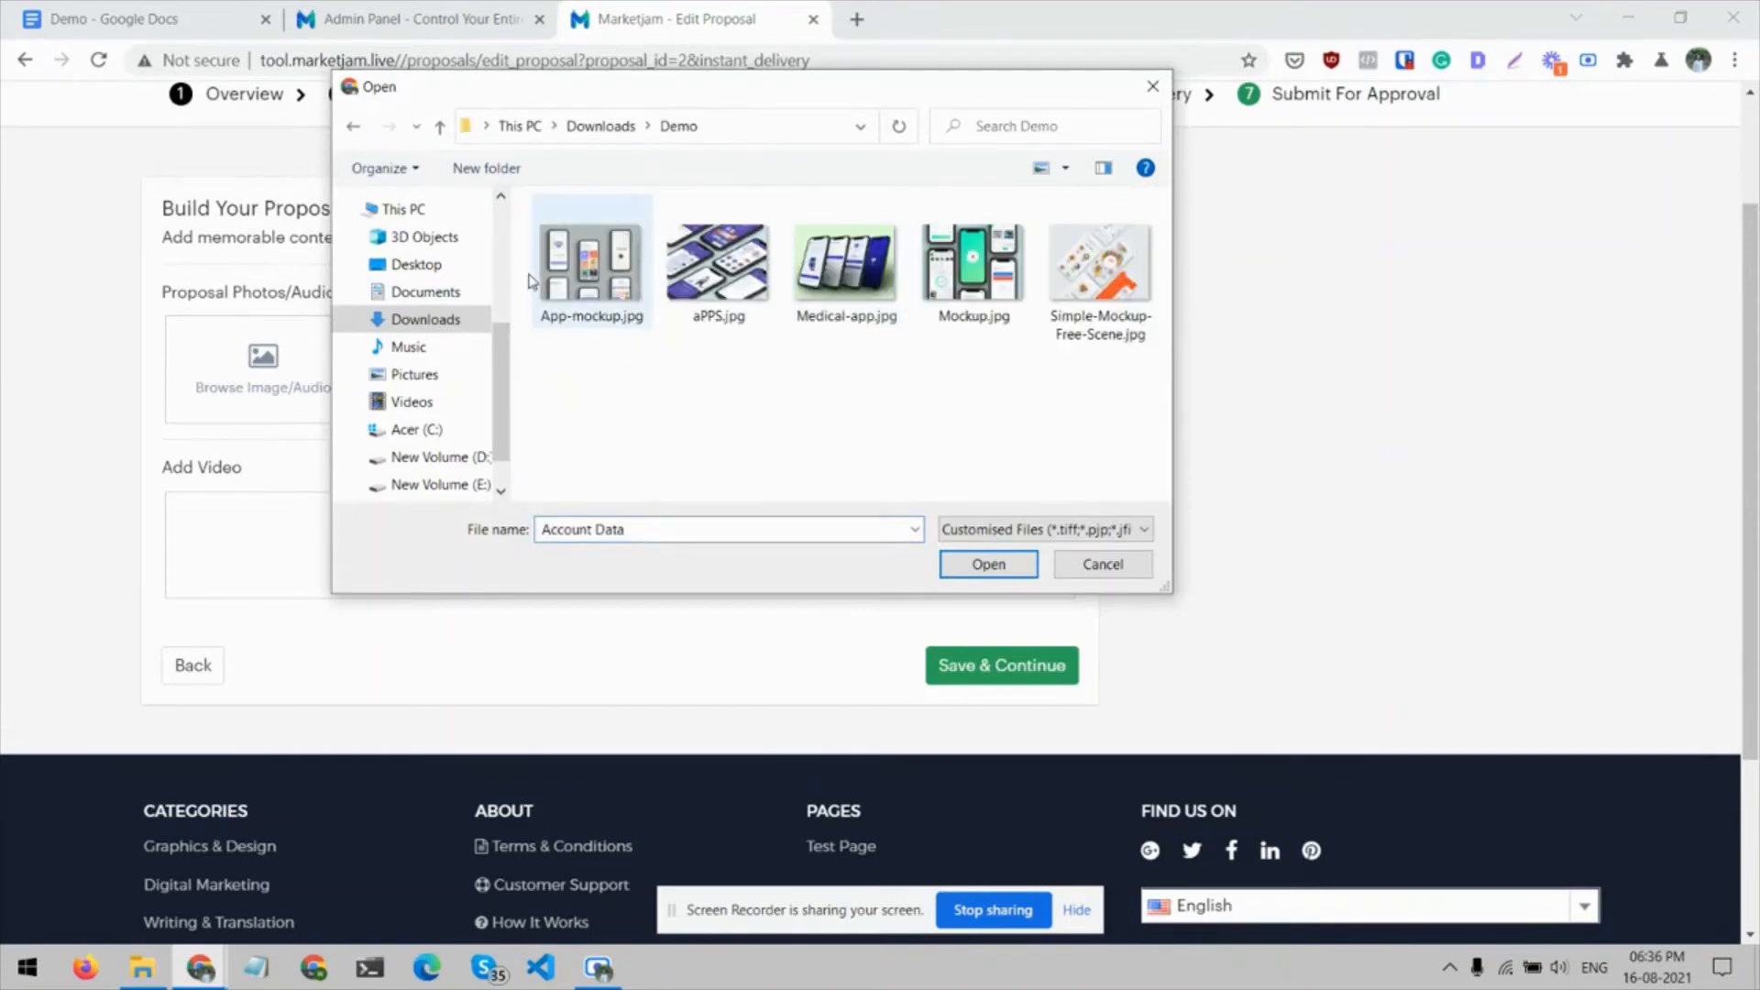
click(590, 266)
click(989, 578)
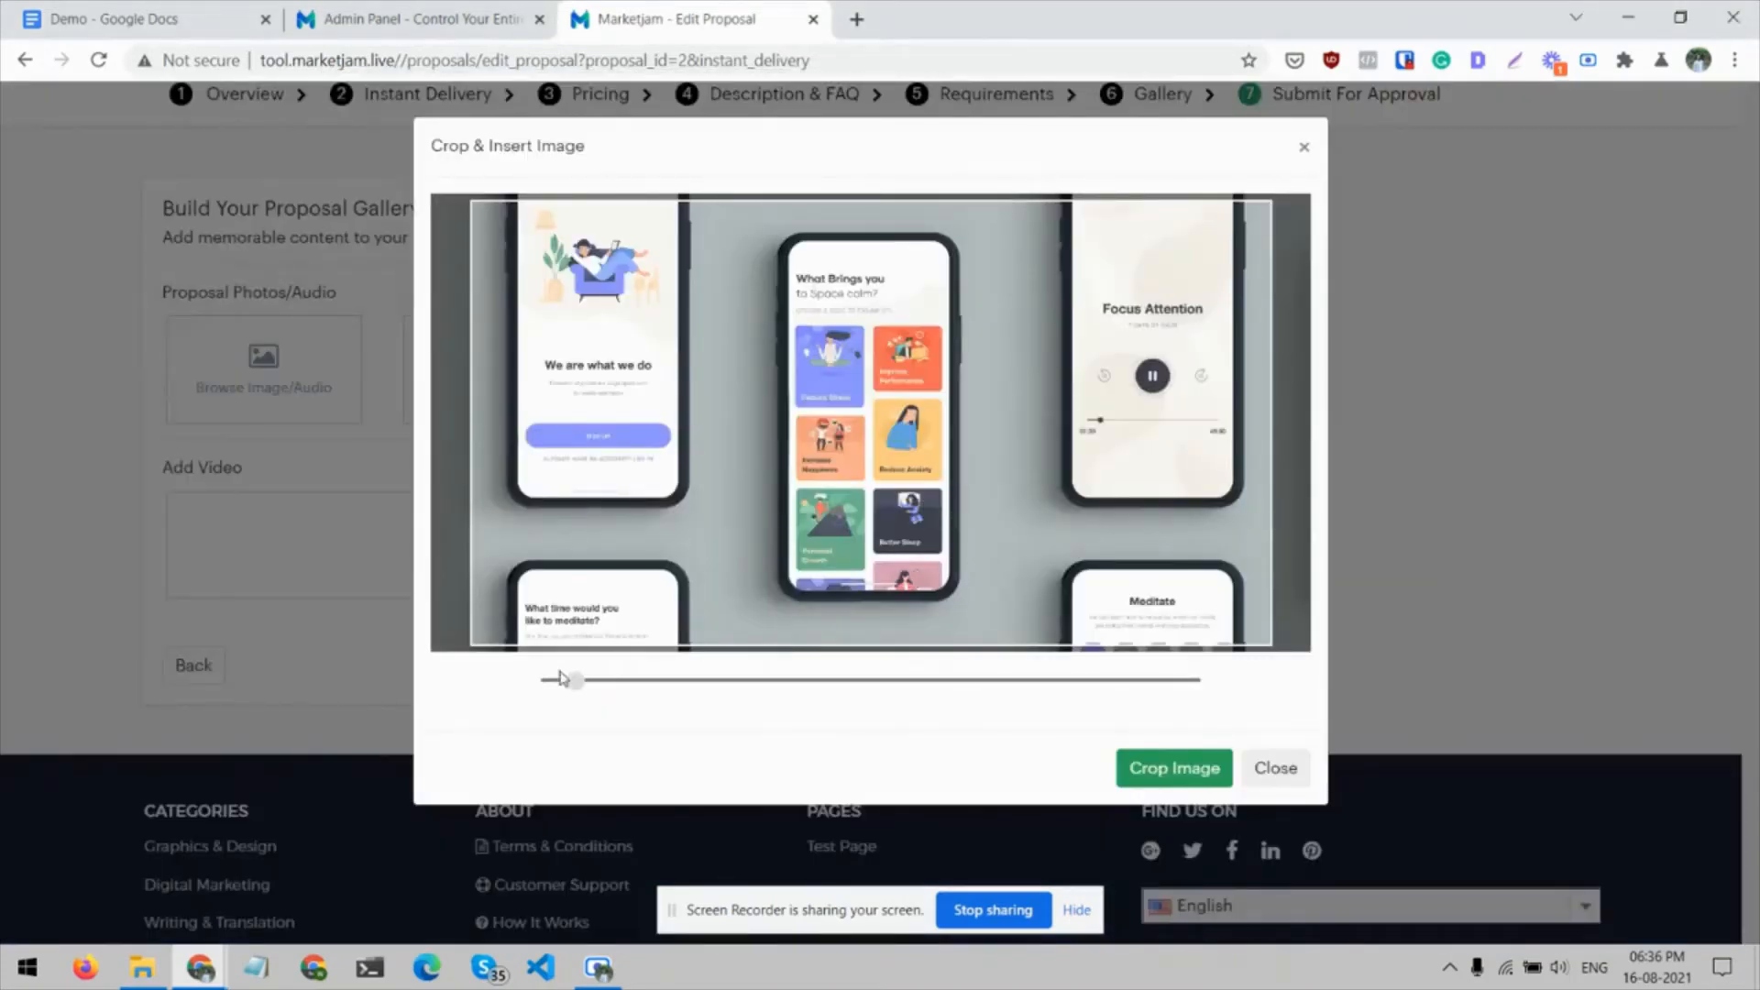
drag(578, 684, 487, 691)
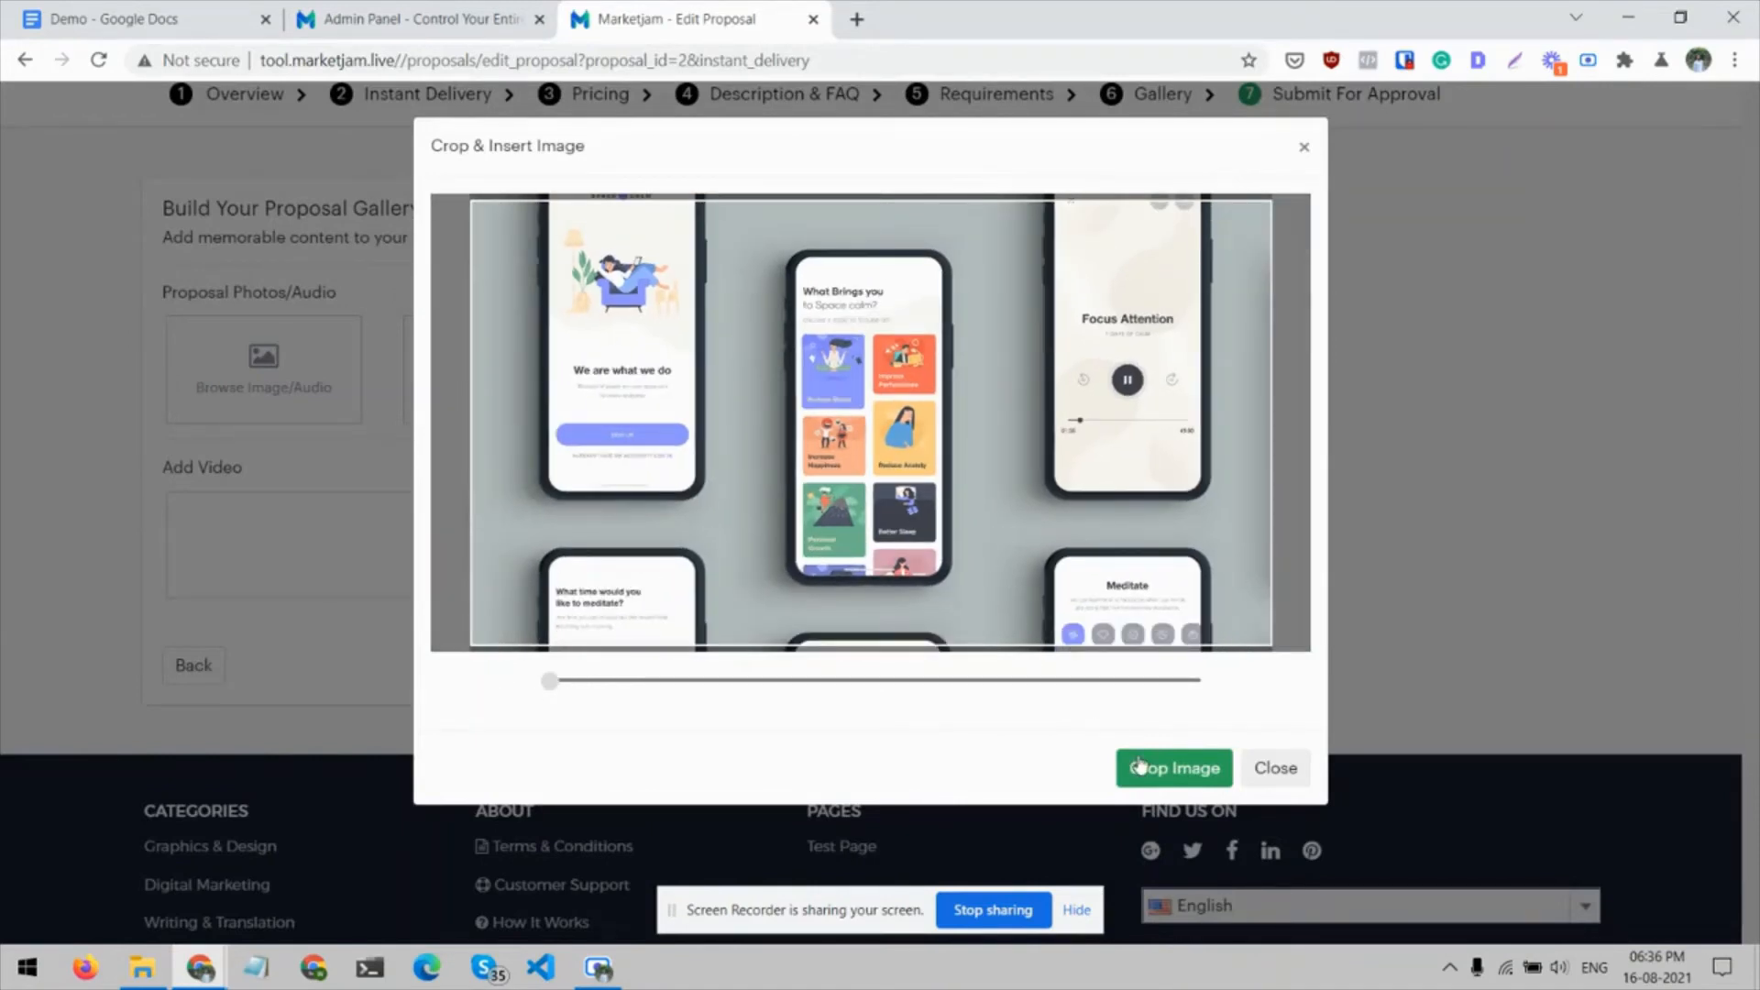
click(1215, 769)
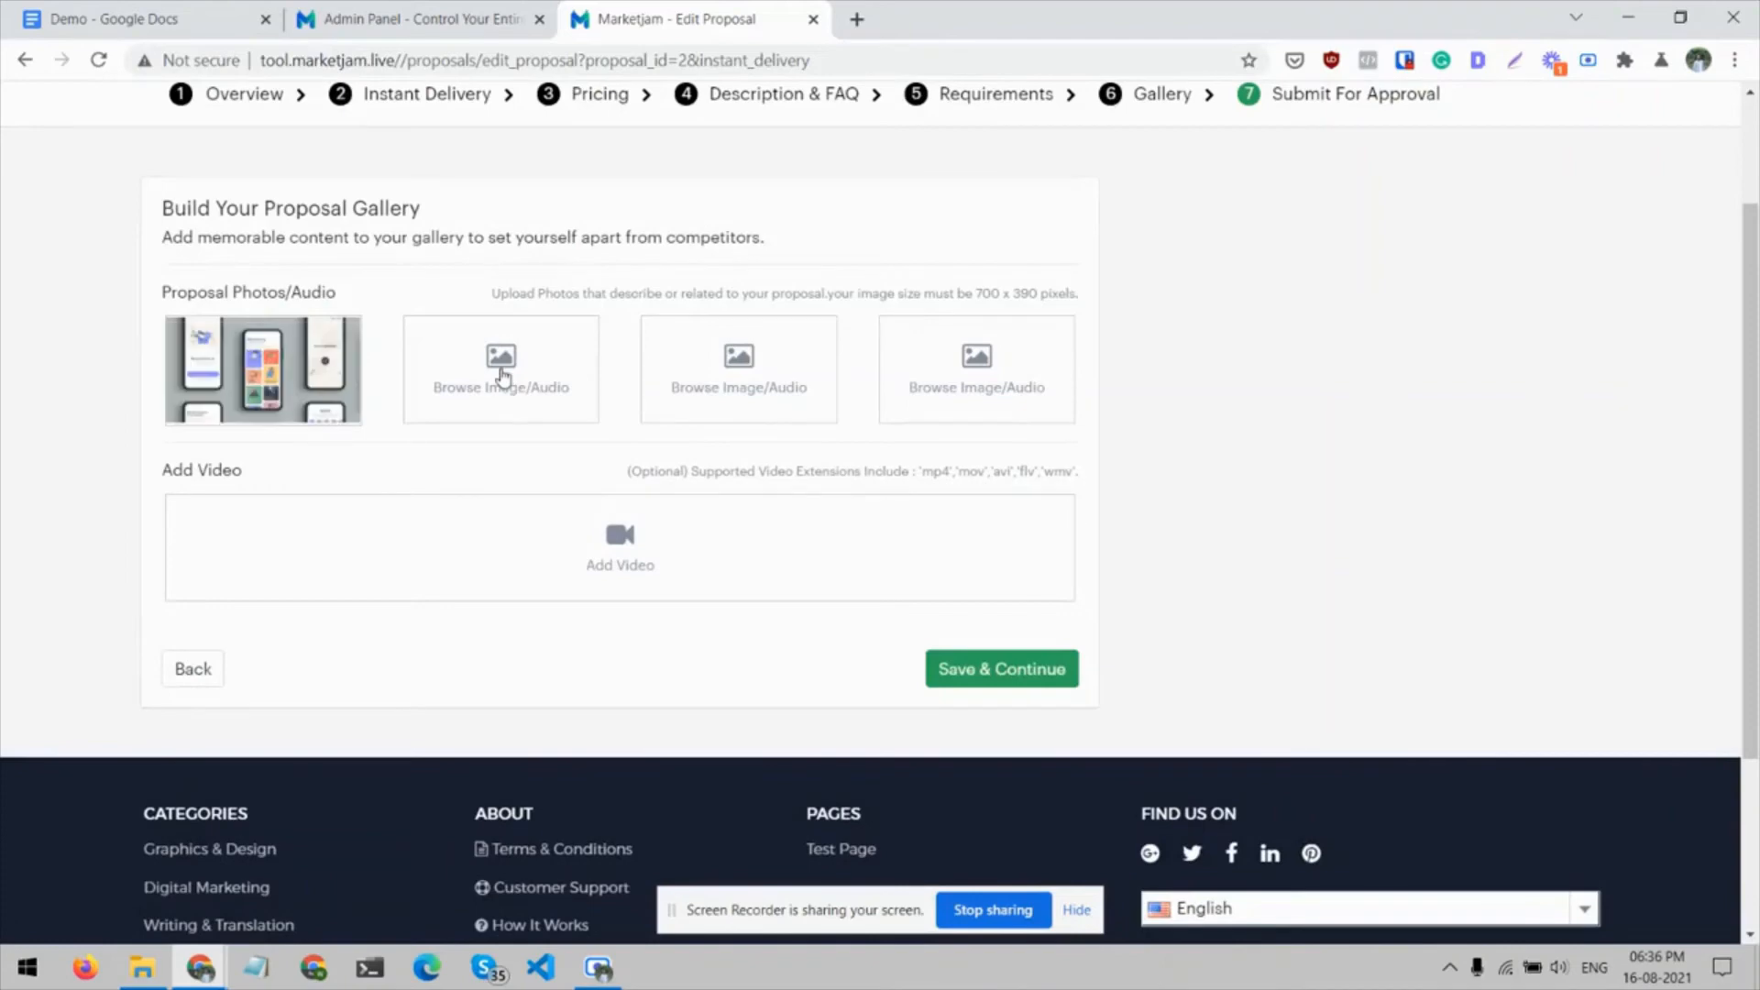
Add aPPS.jpg as the second proposal photo, cropped at the minimum zoom
click(502, 373)
click(715, 276)
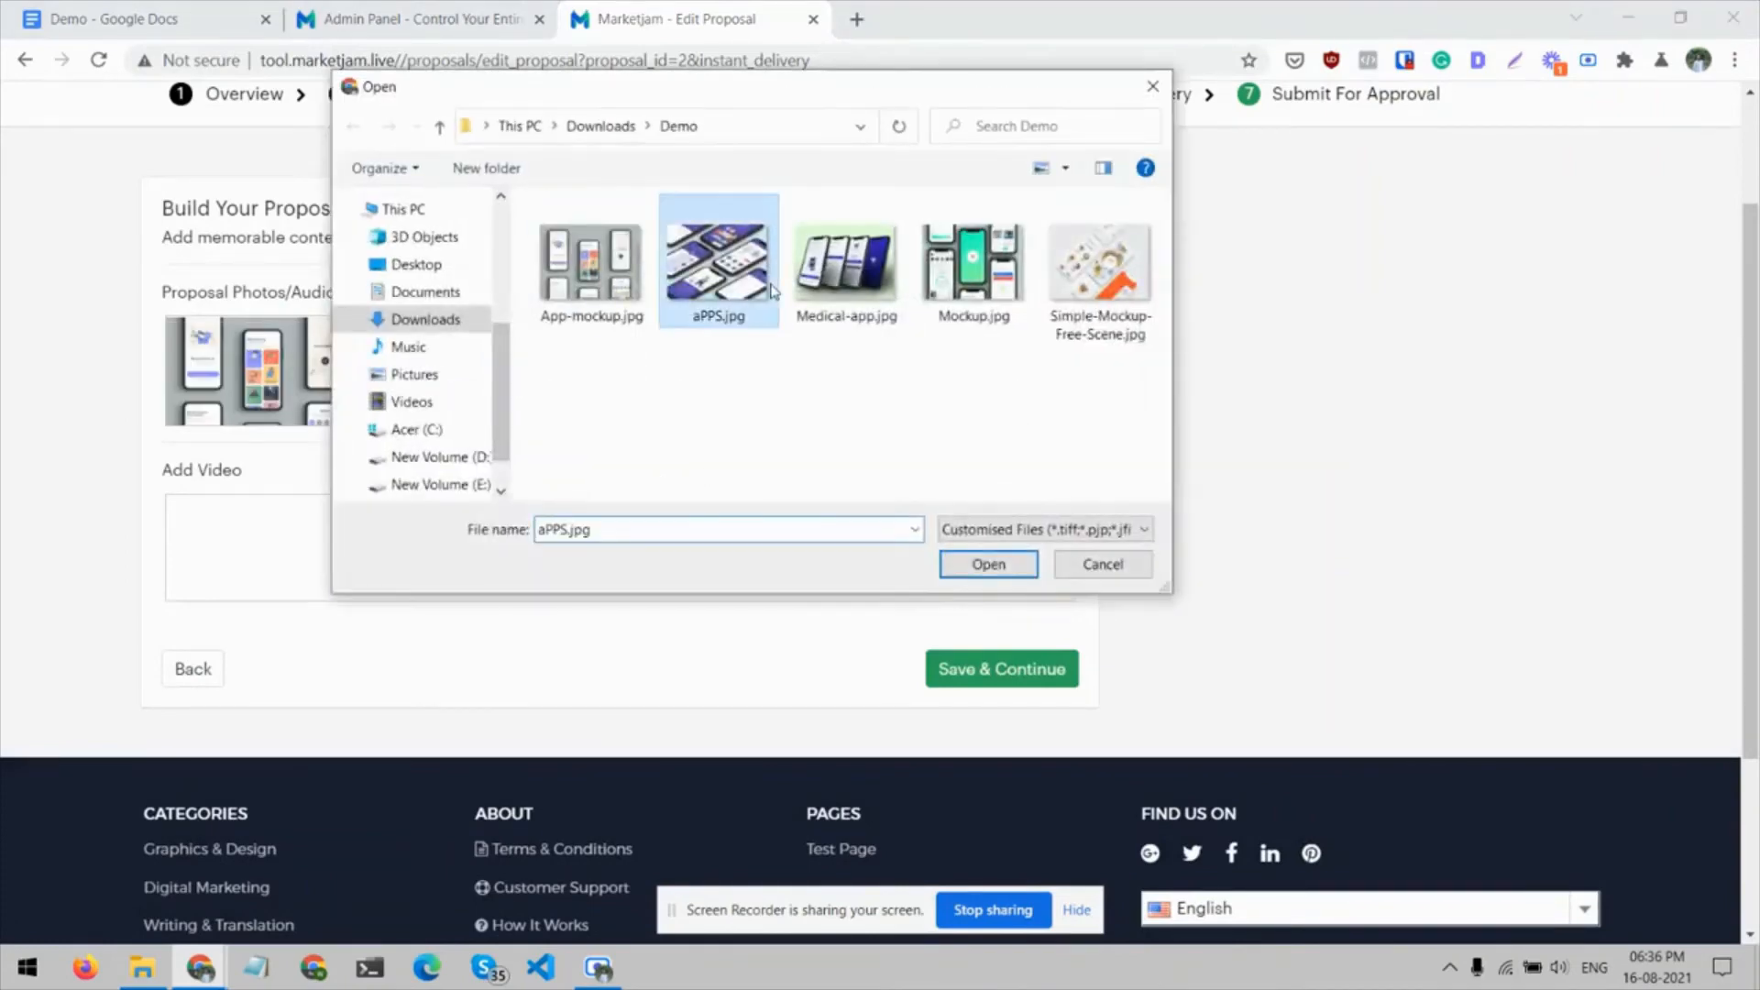
click(987, 564)
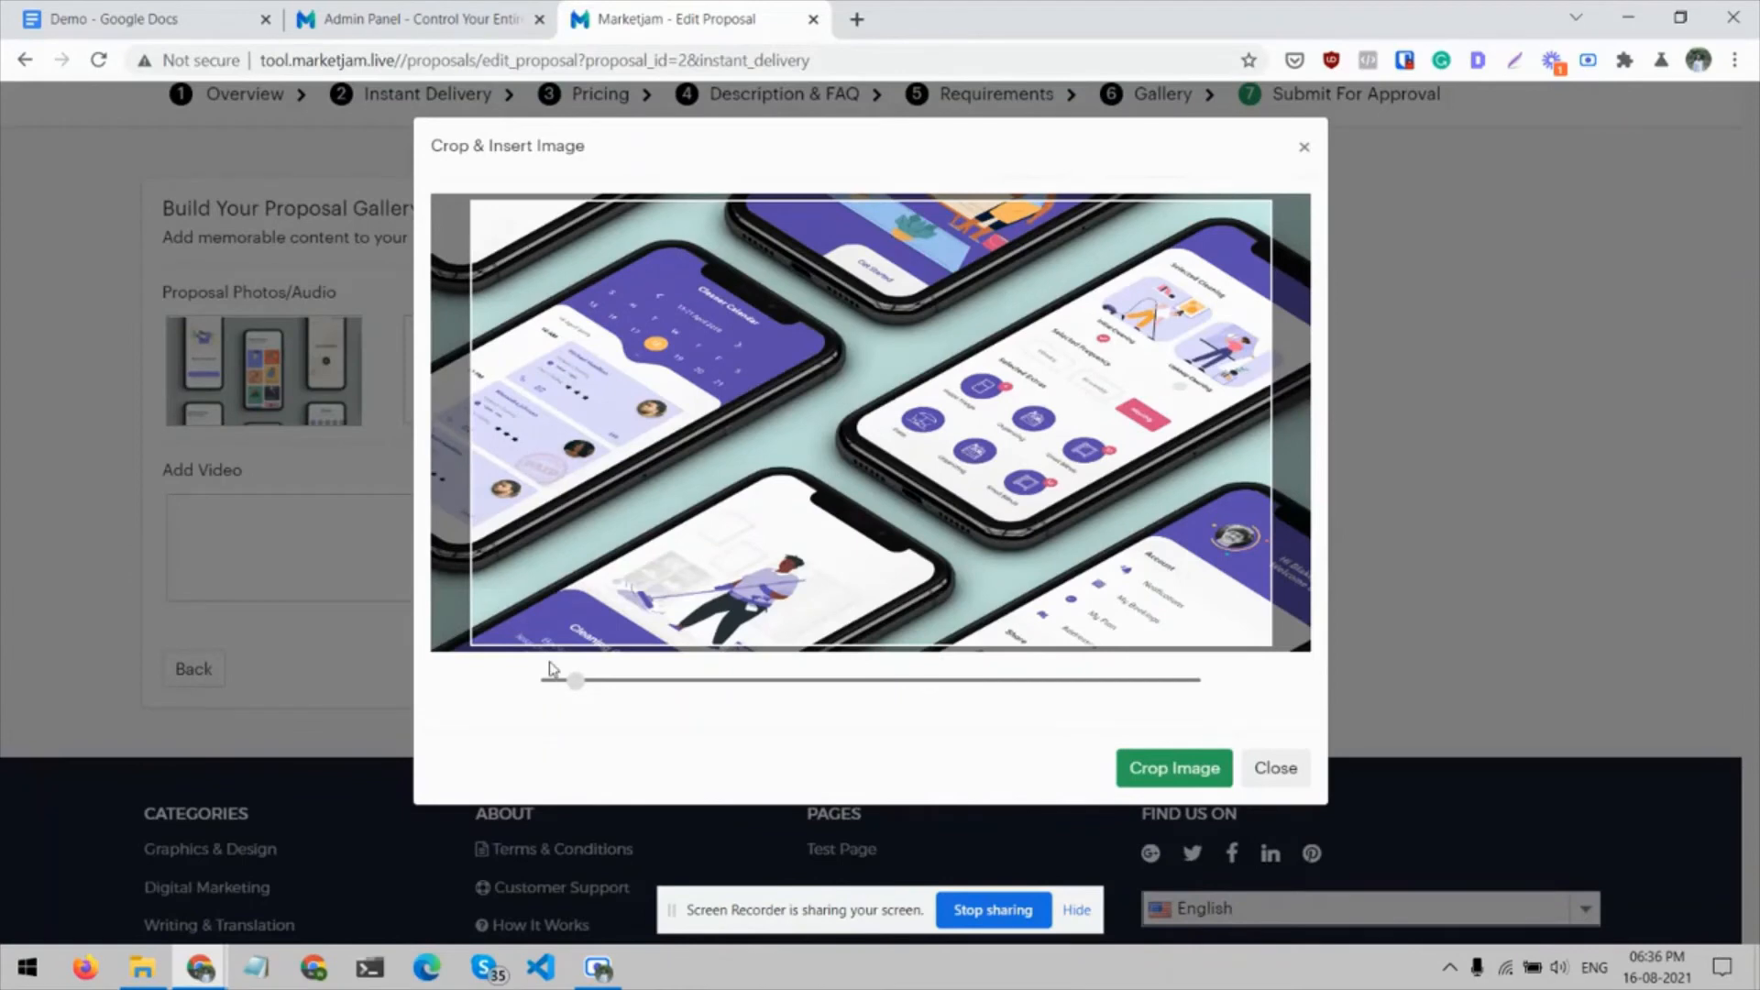
drag(577, 688, 539, 689)
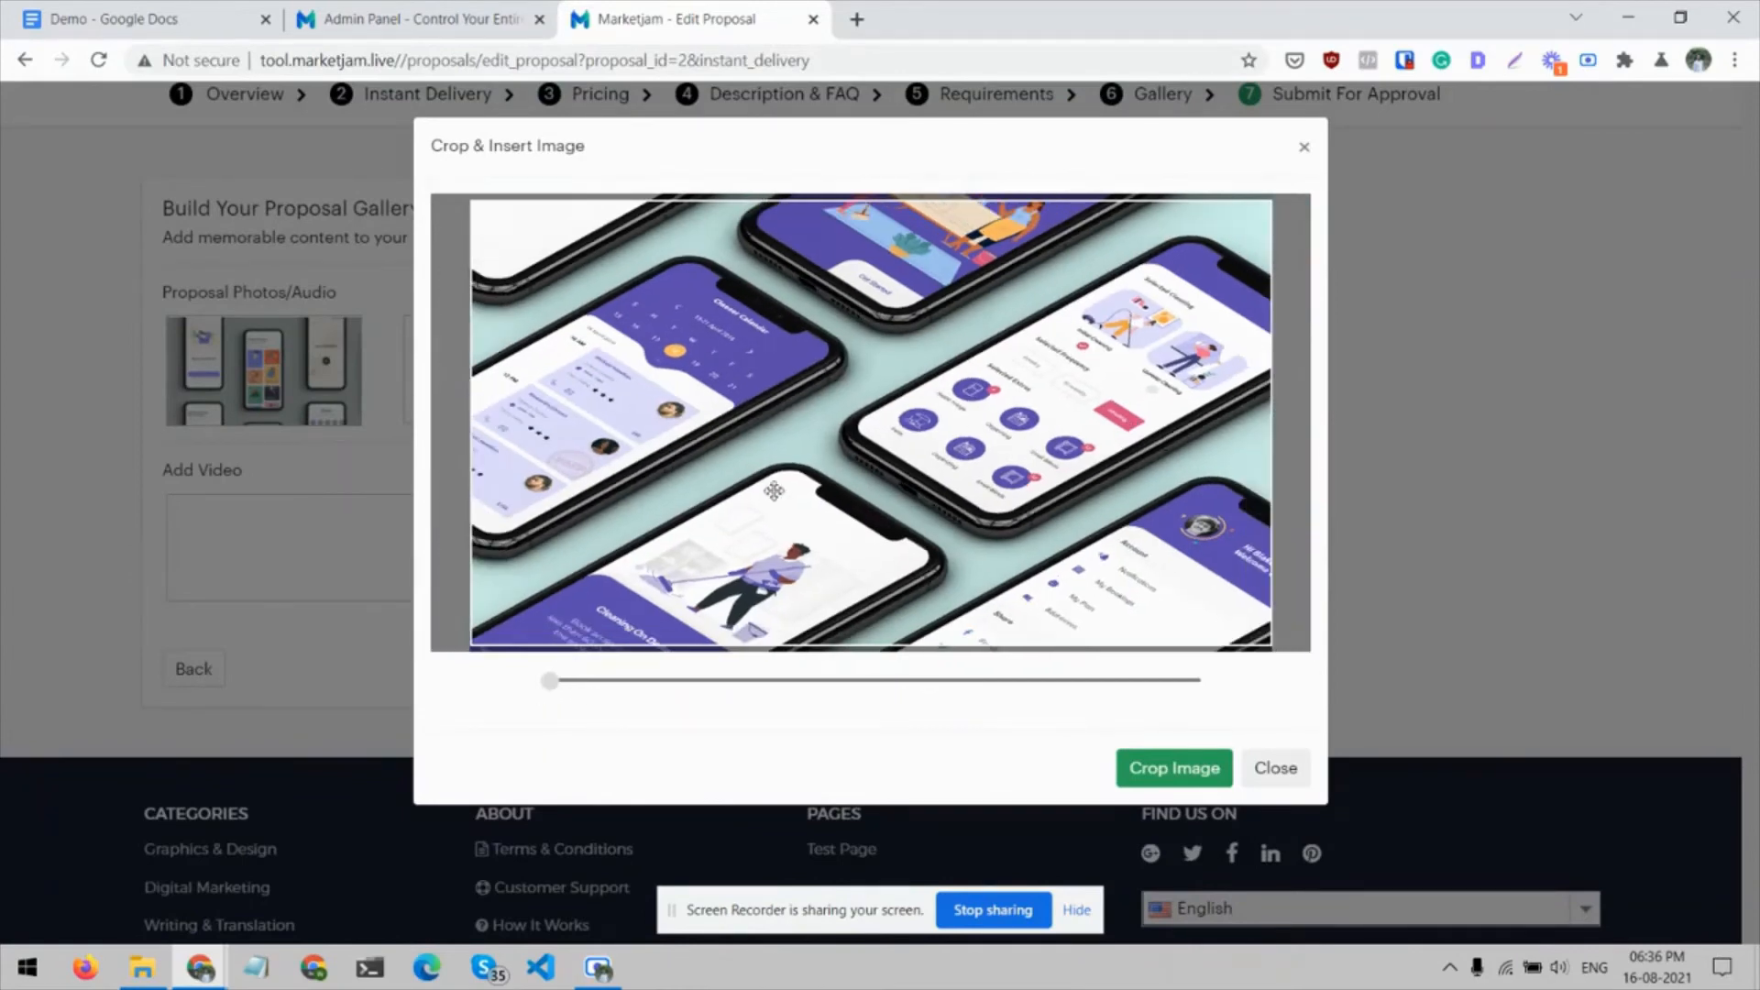
click(1145, 770)
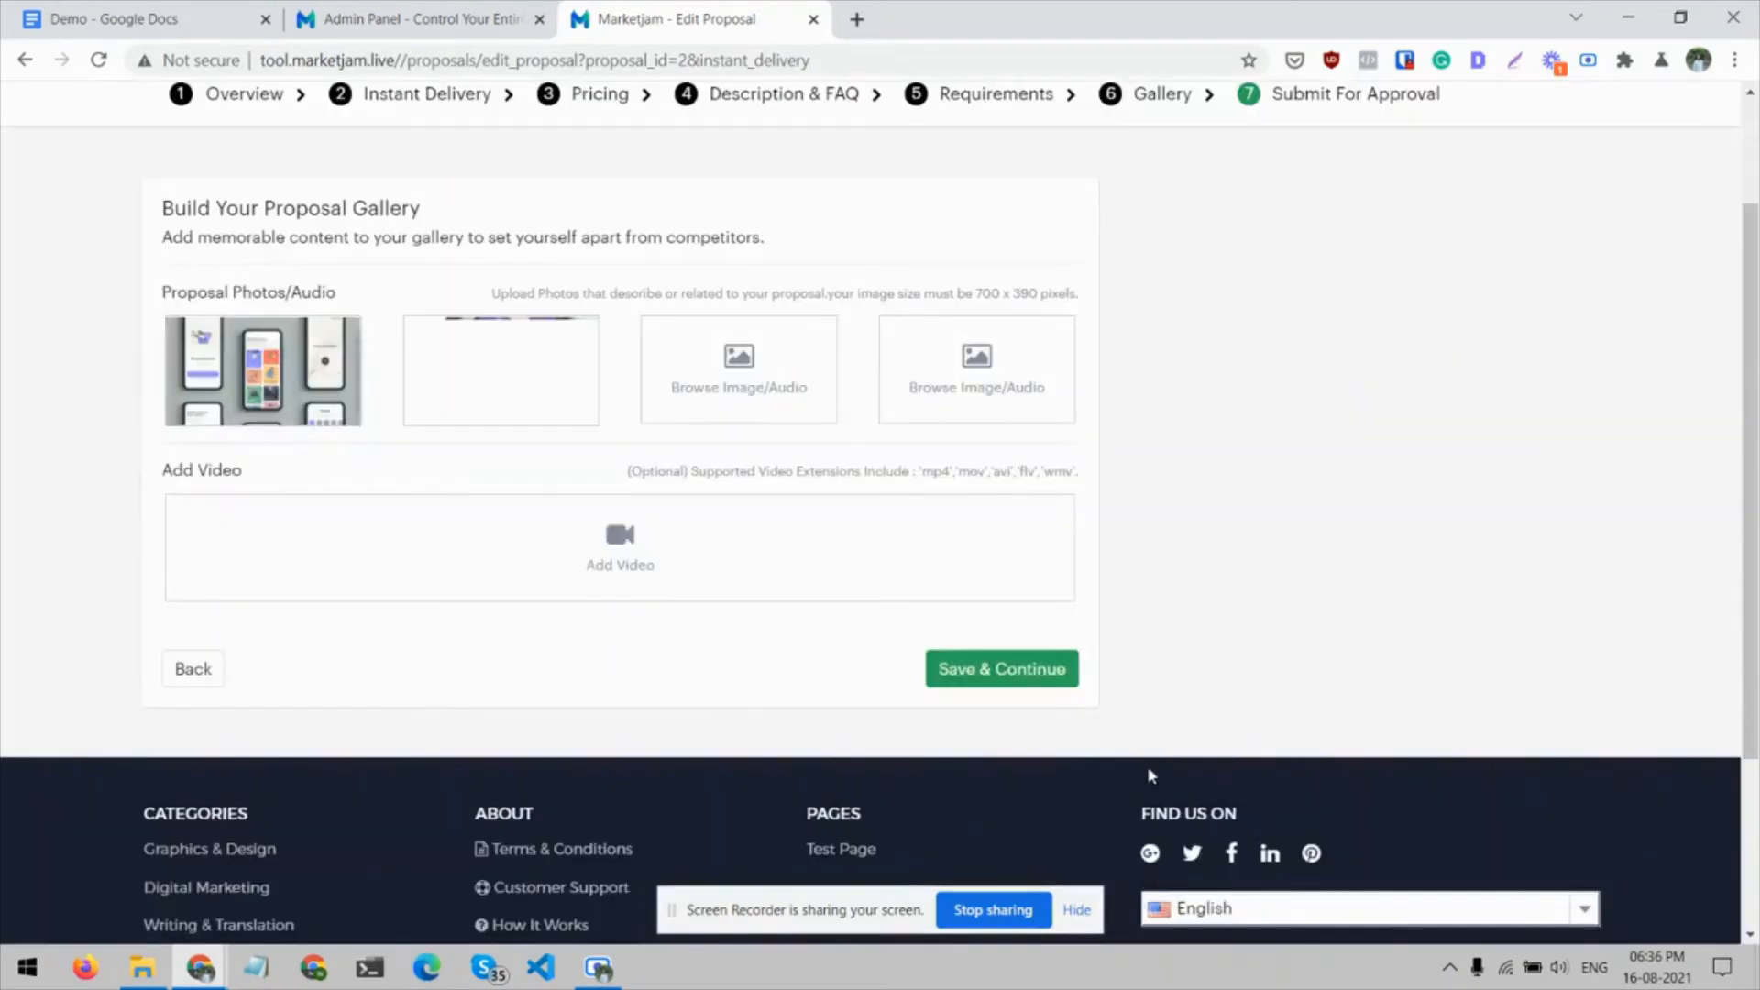
Add Medical-app.jpg as the third proposal photo, cropped at the minimum zoom
click(739, 367)
click(834, 293)
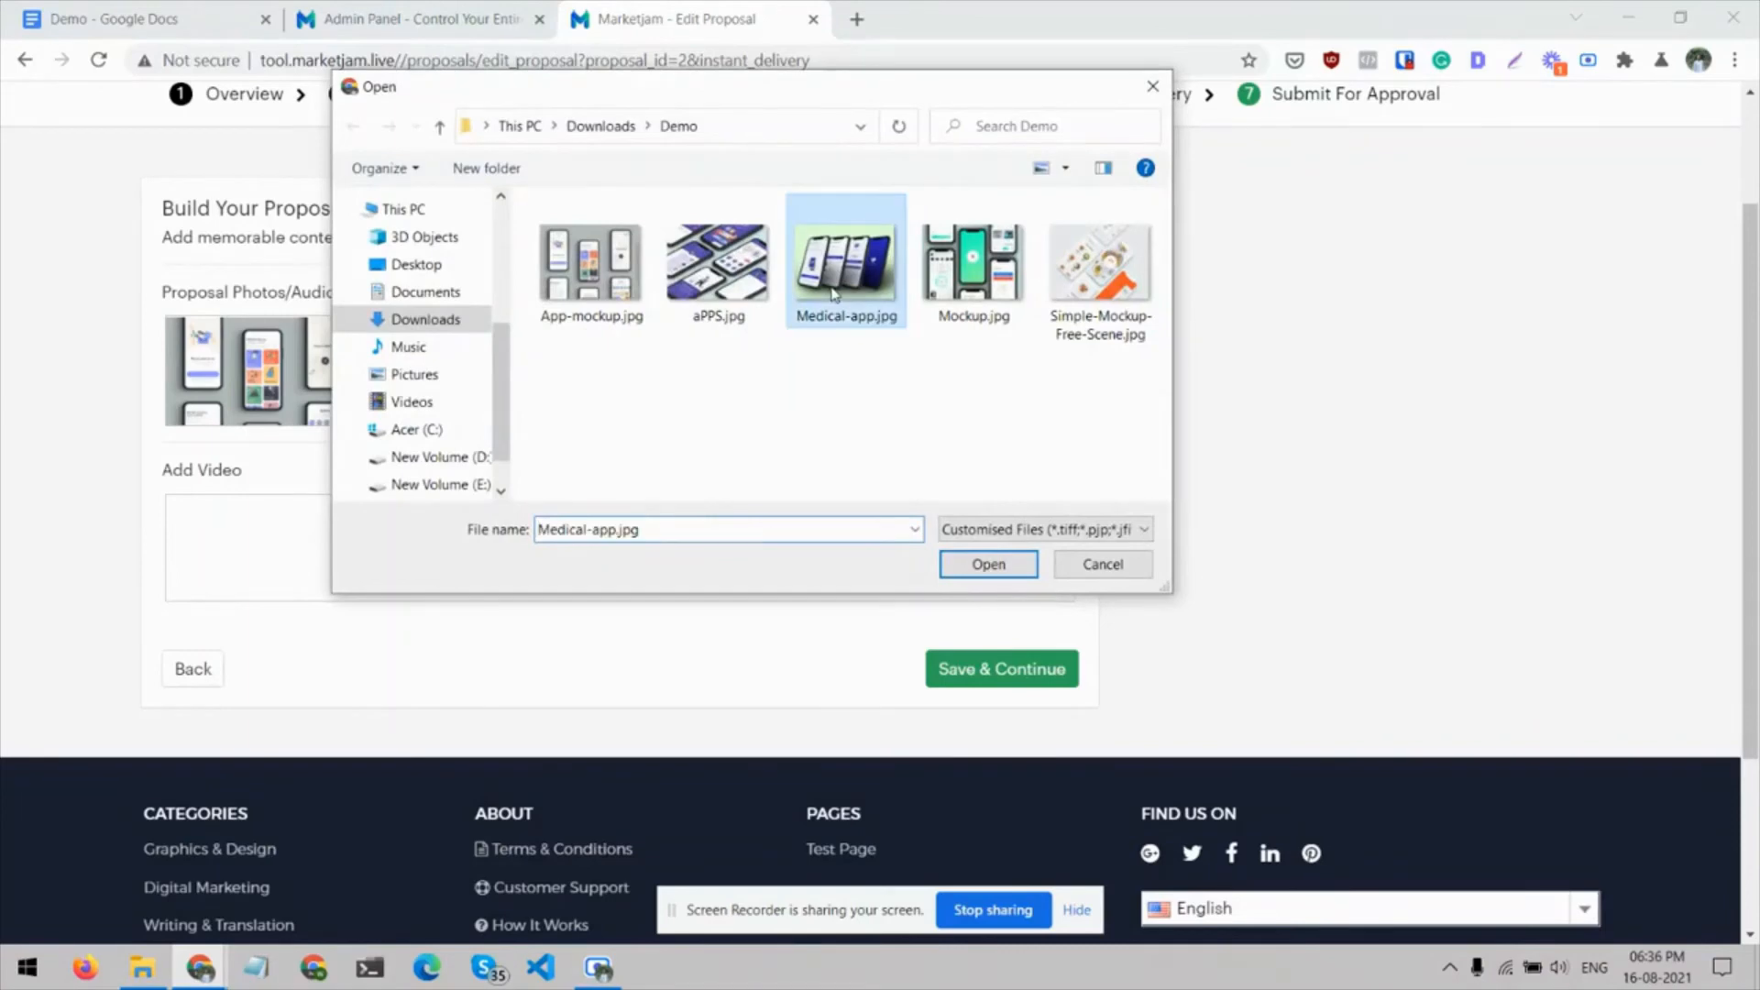
click(987, 563)
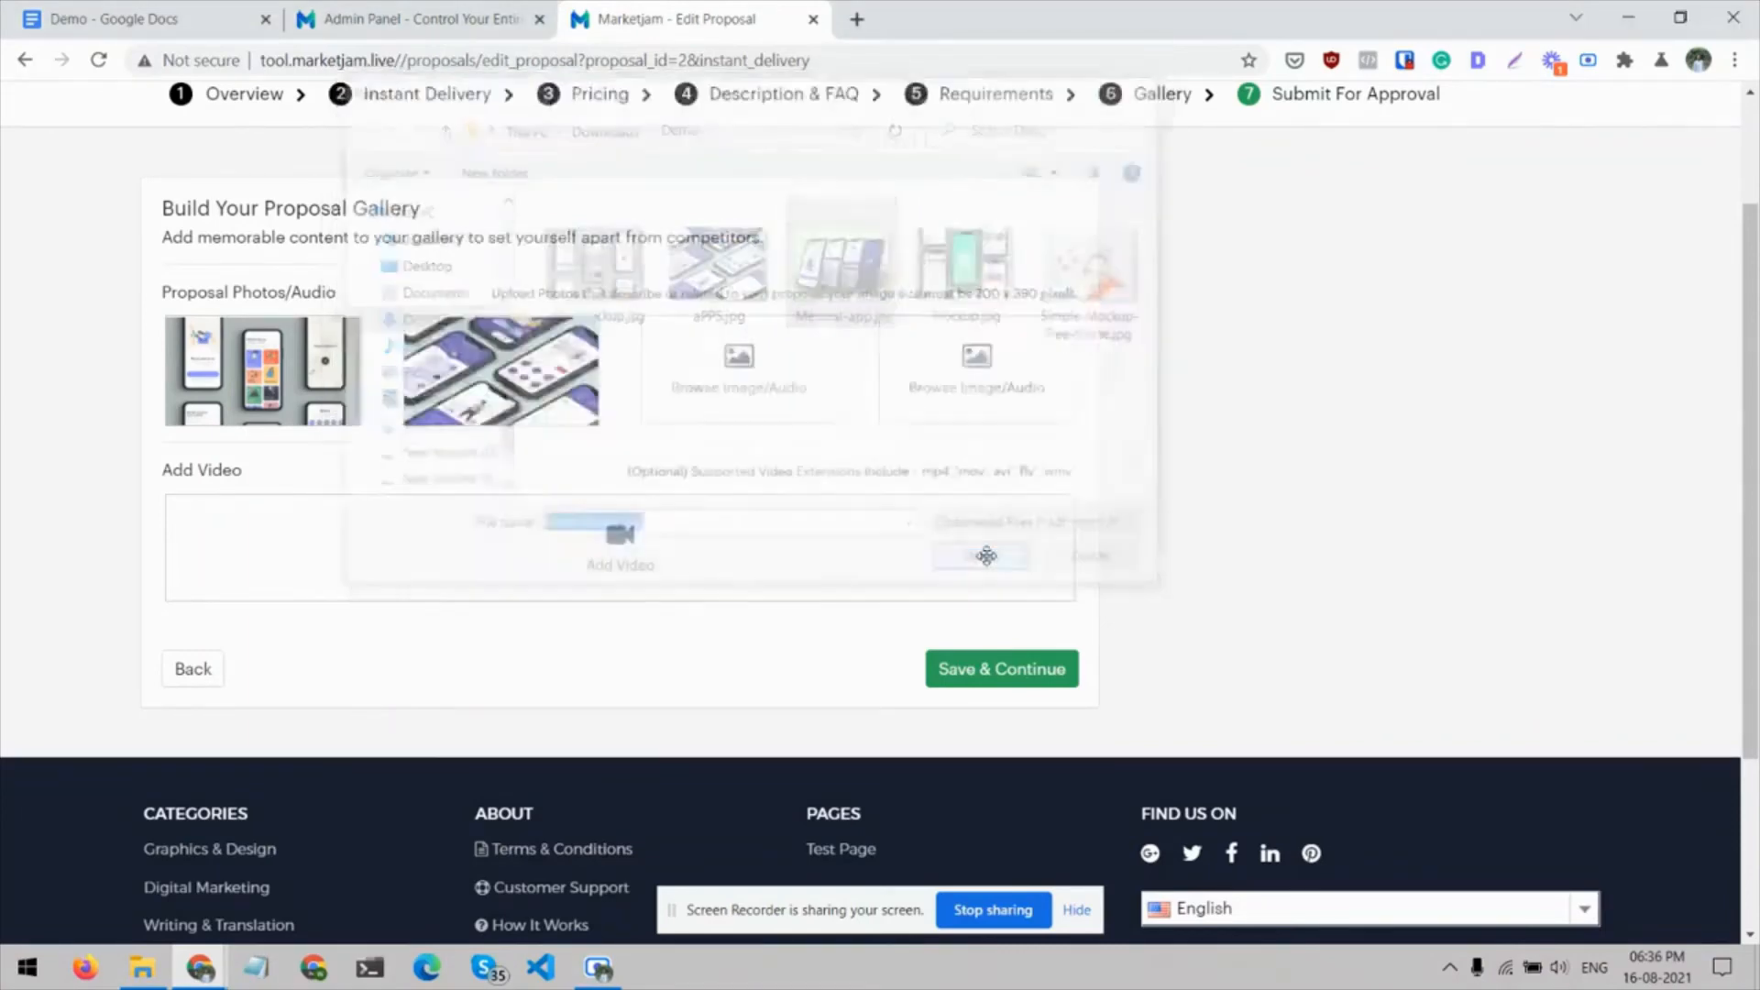
drag(576, 681, 507, 688)
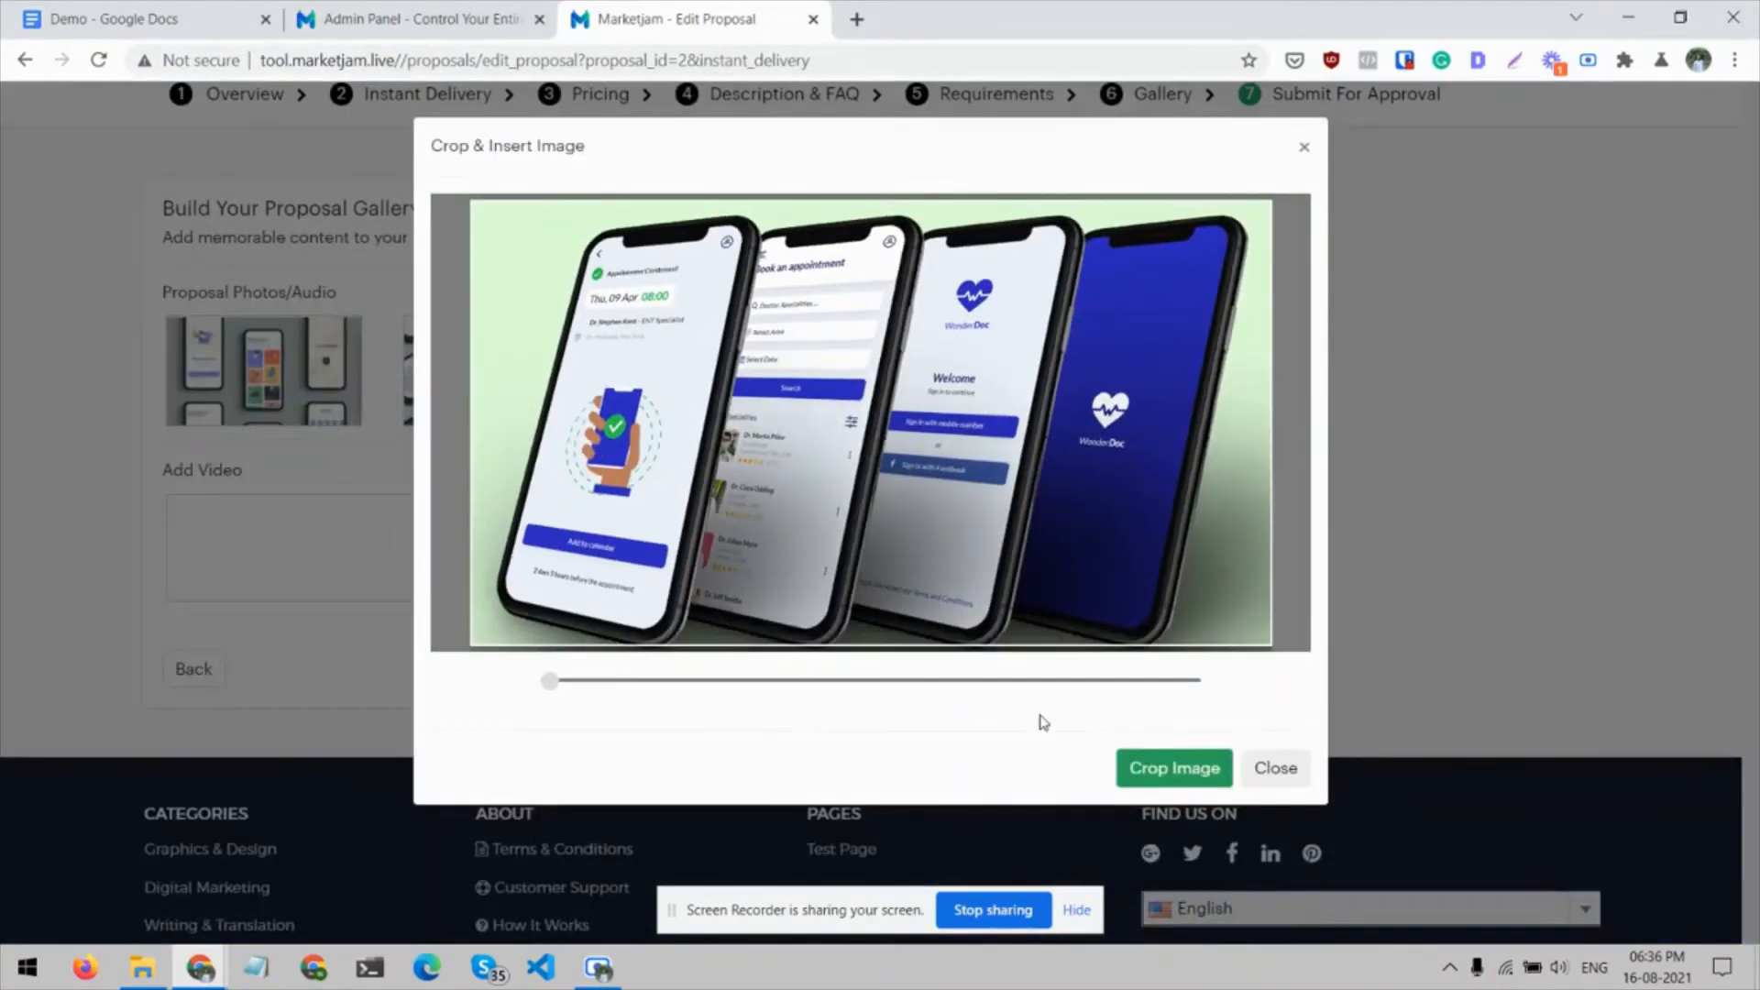
click(1137, 771)
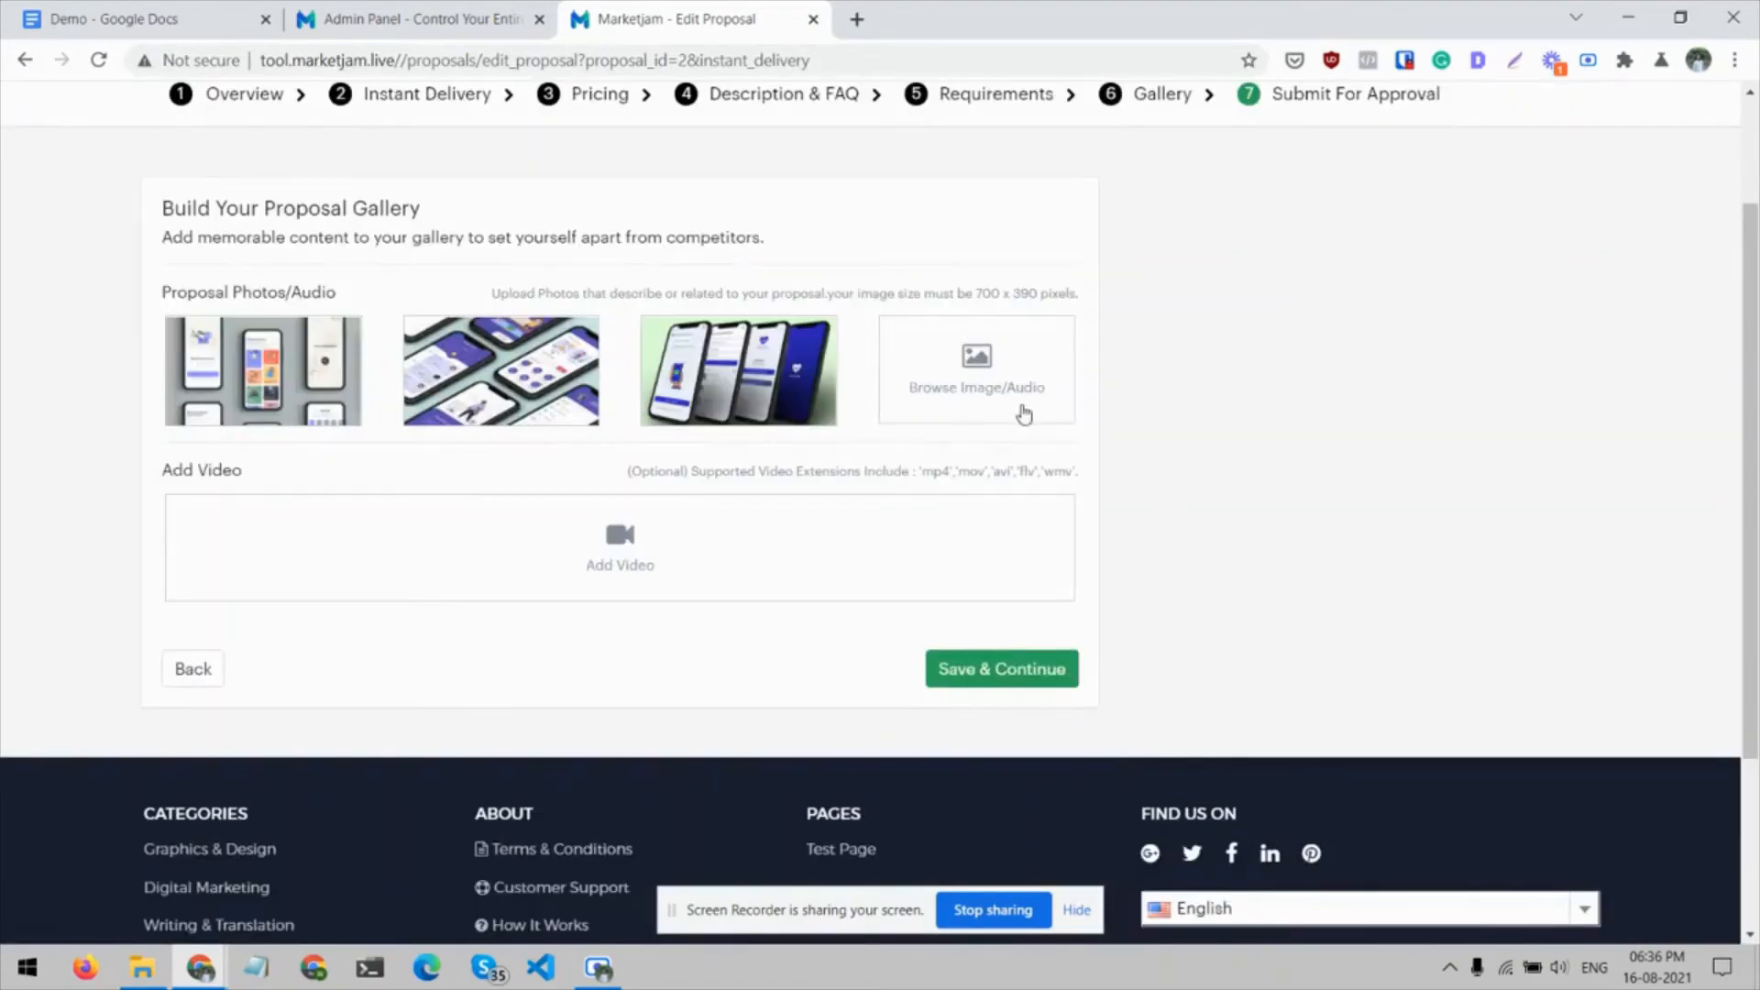
Add Mockup.jpg as the fourth proposal photo, cropped at the minimum zoom, and save the gallery section
click(965, 384)
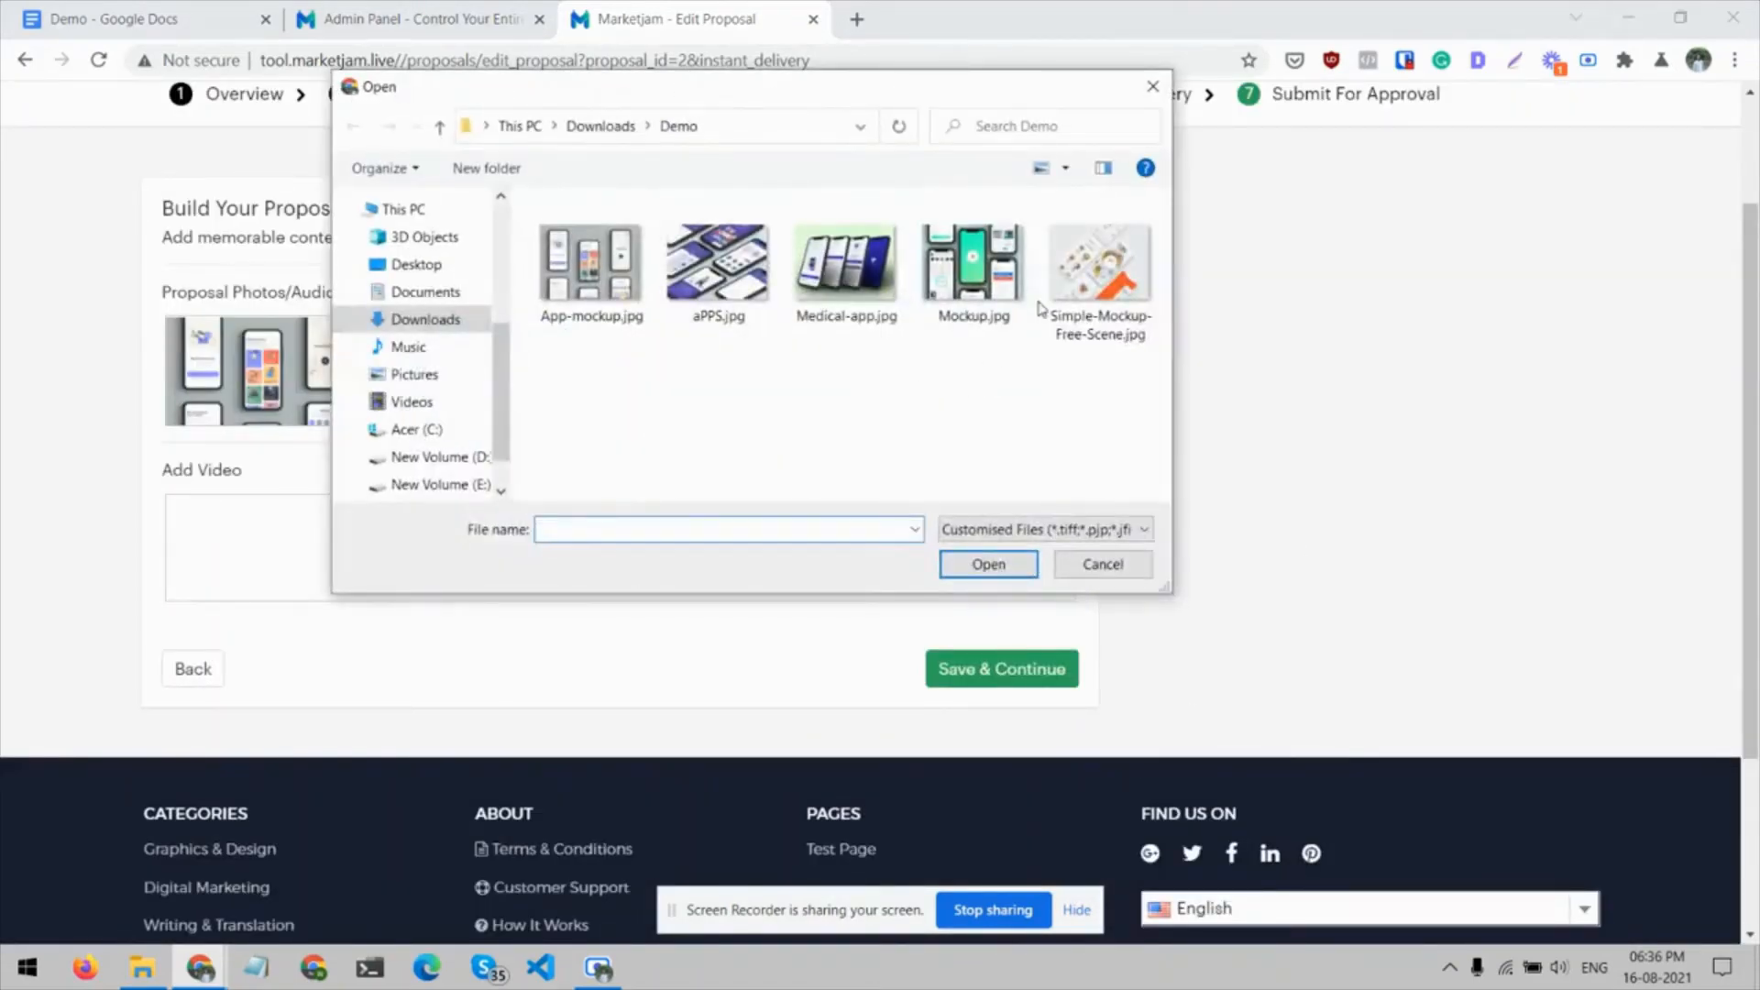
click(992, 301)
click(975, 564)
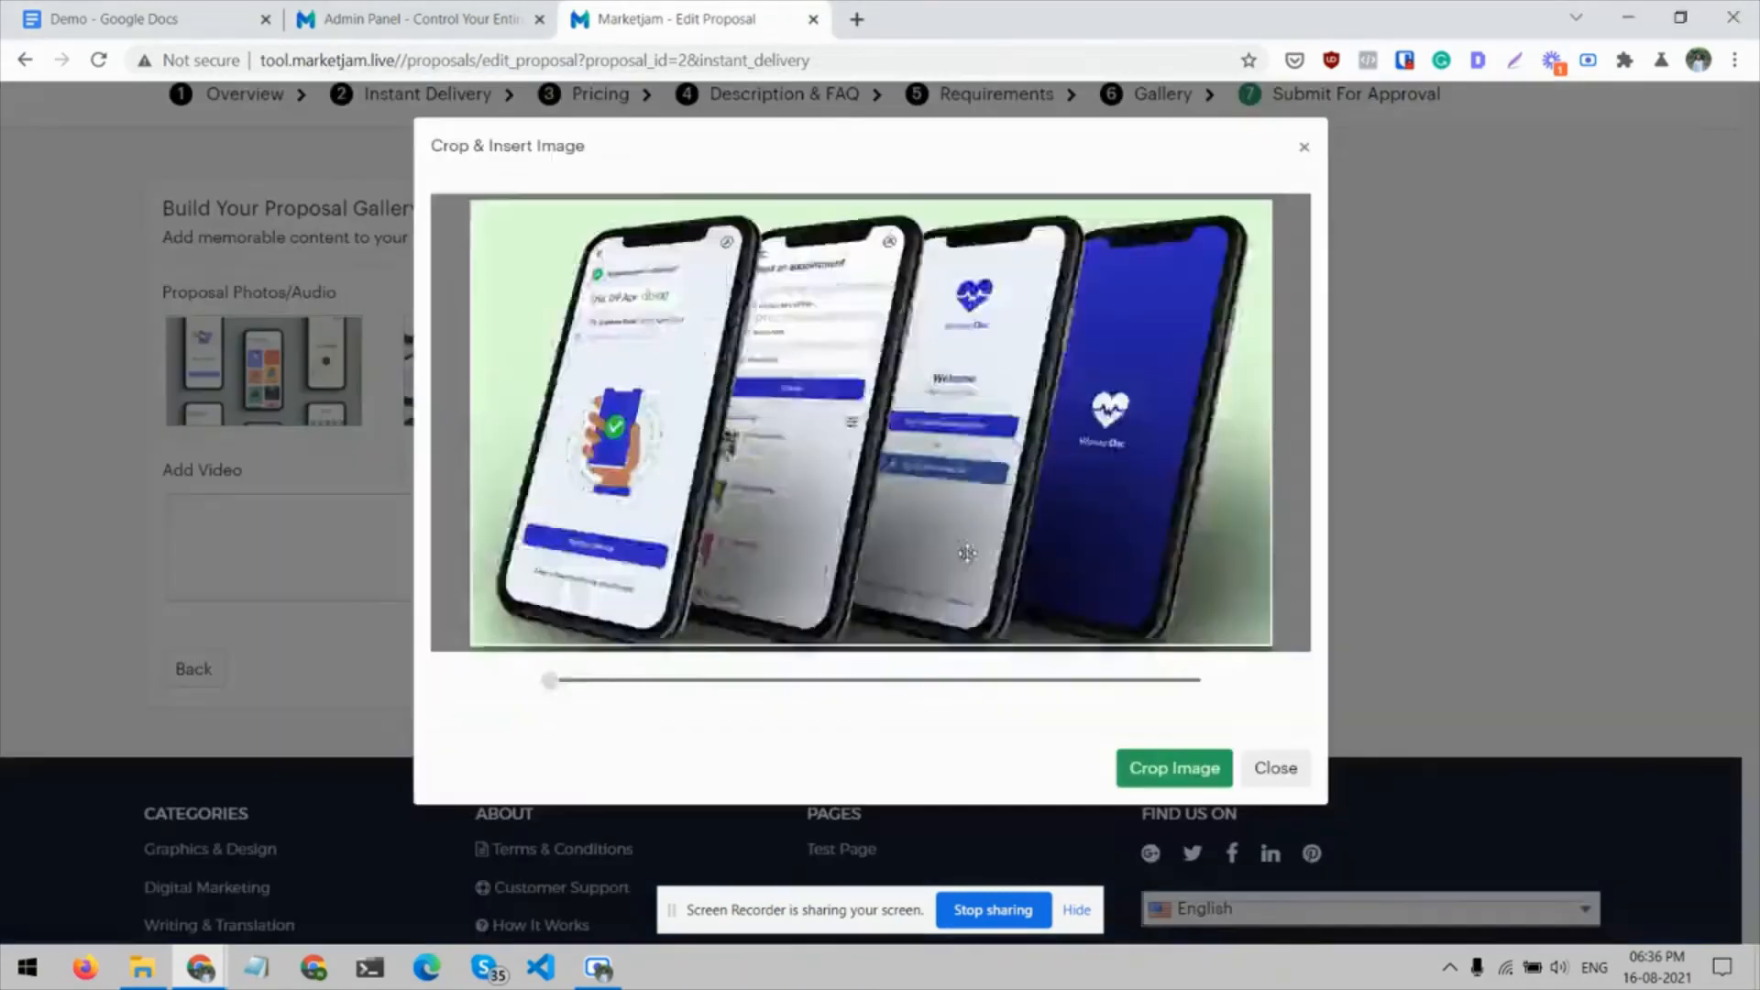
drag(573, 681, 487, 683)
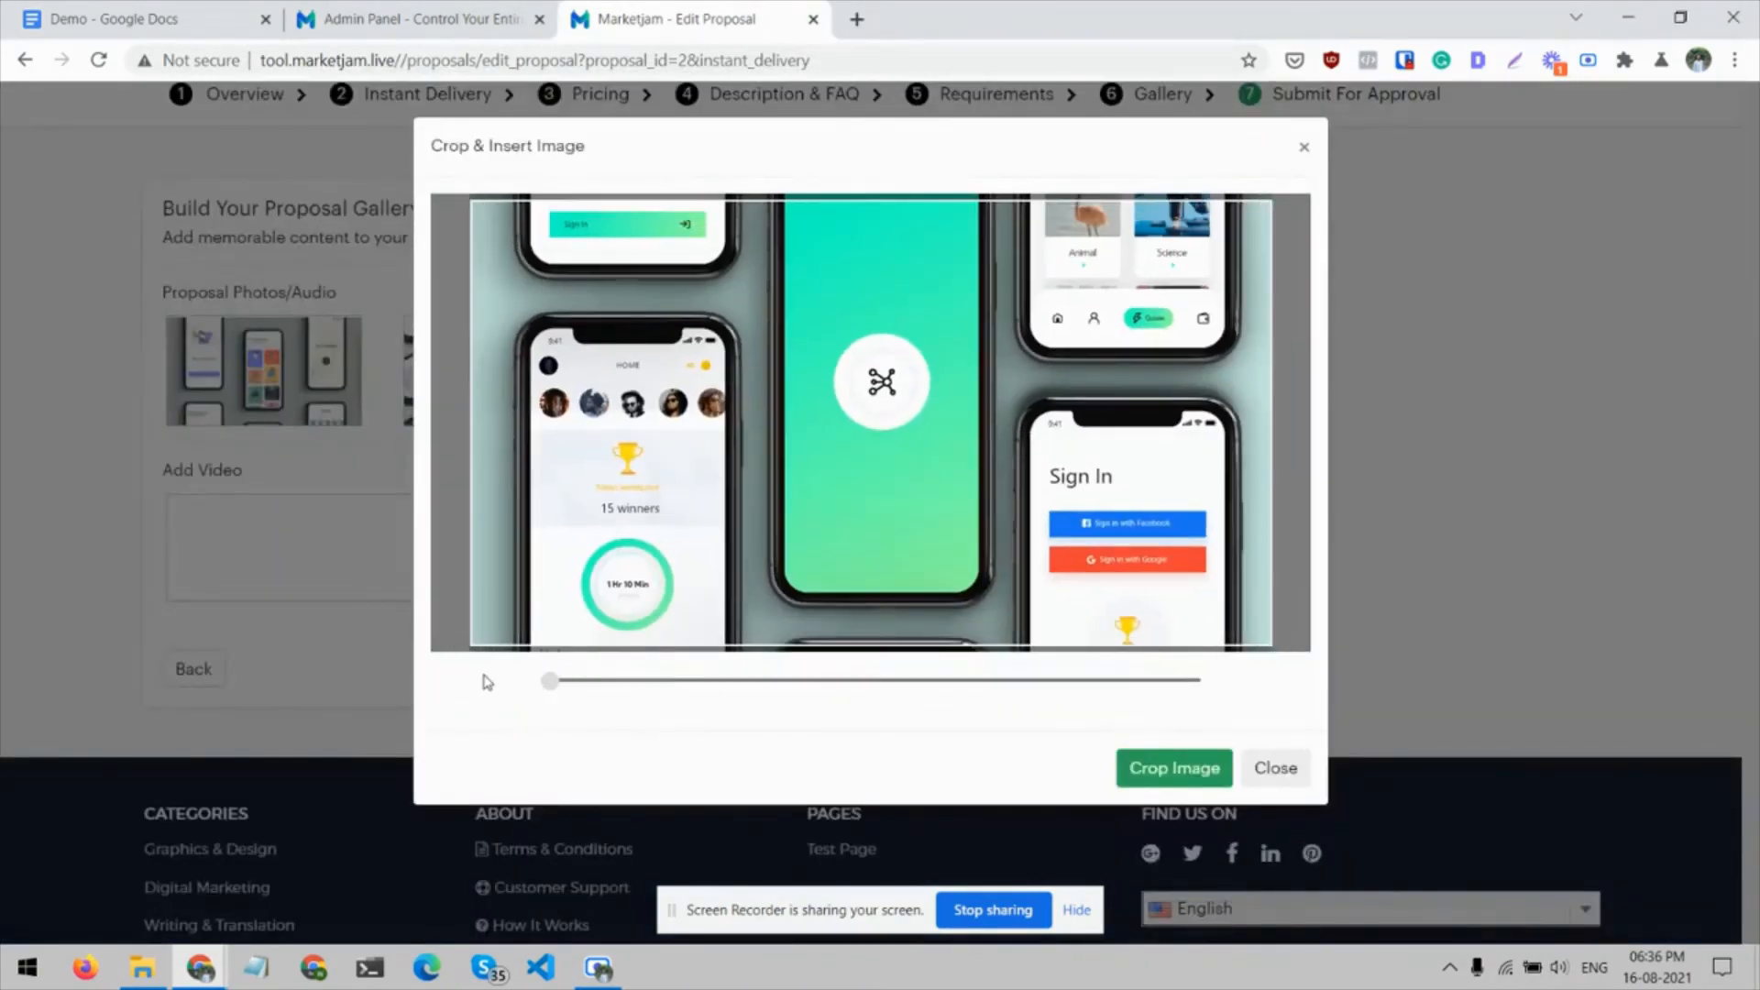
click(1169, 774)
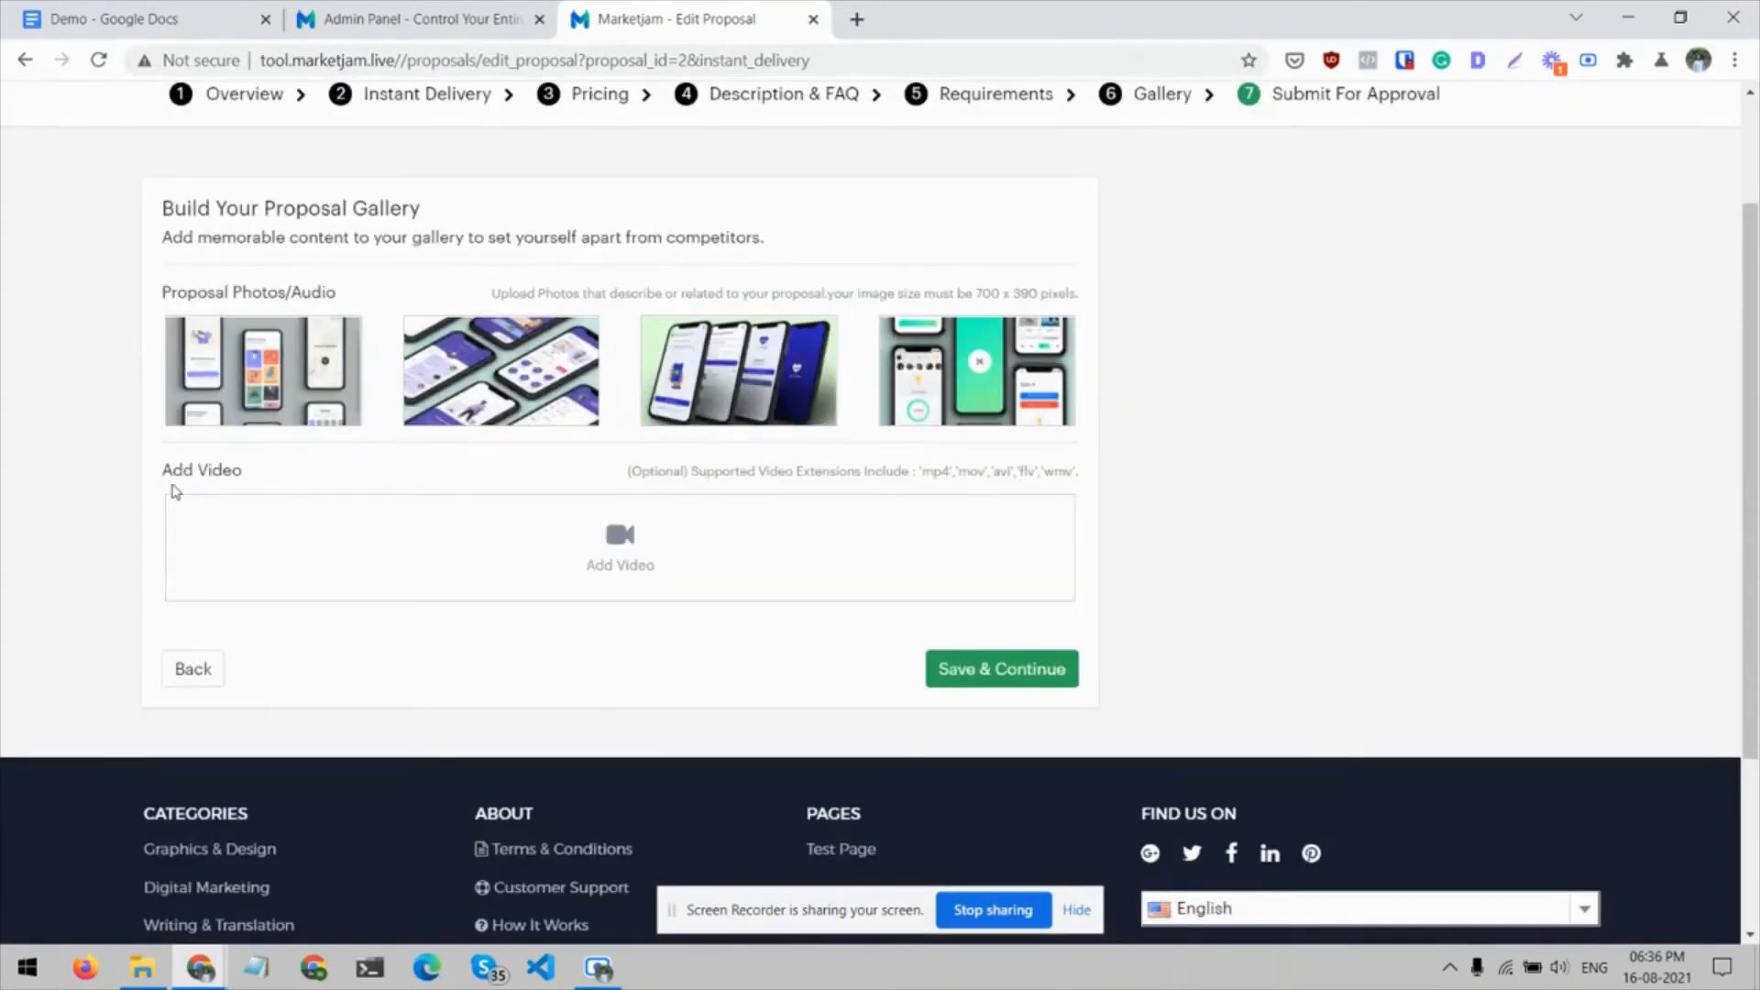
scroll(107, 493, down, 1)
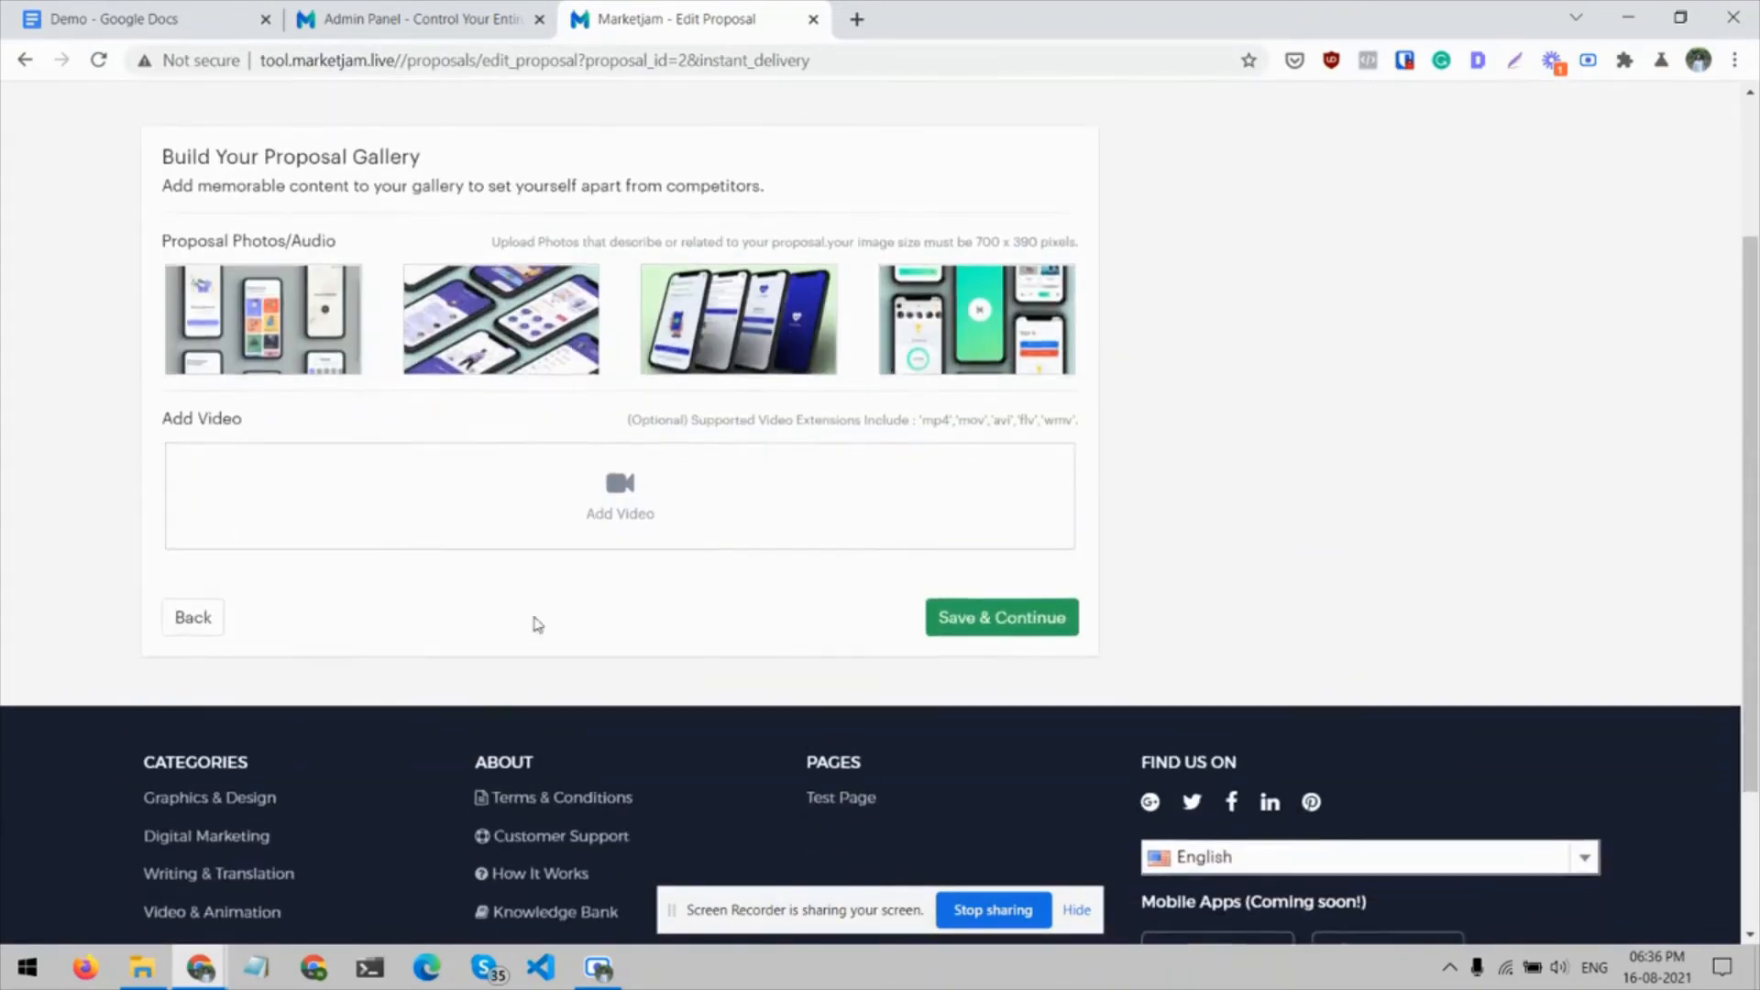
click(952, 619)
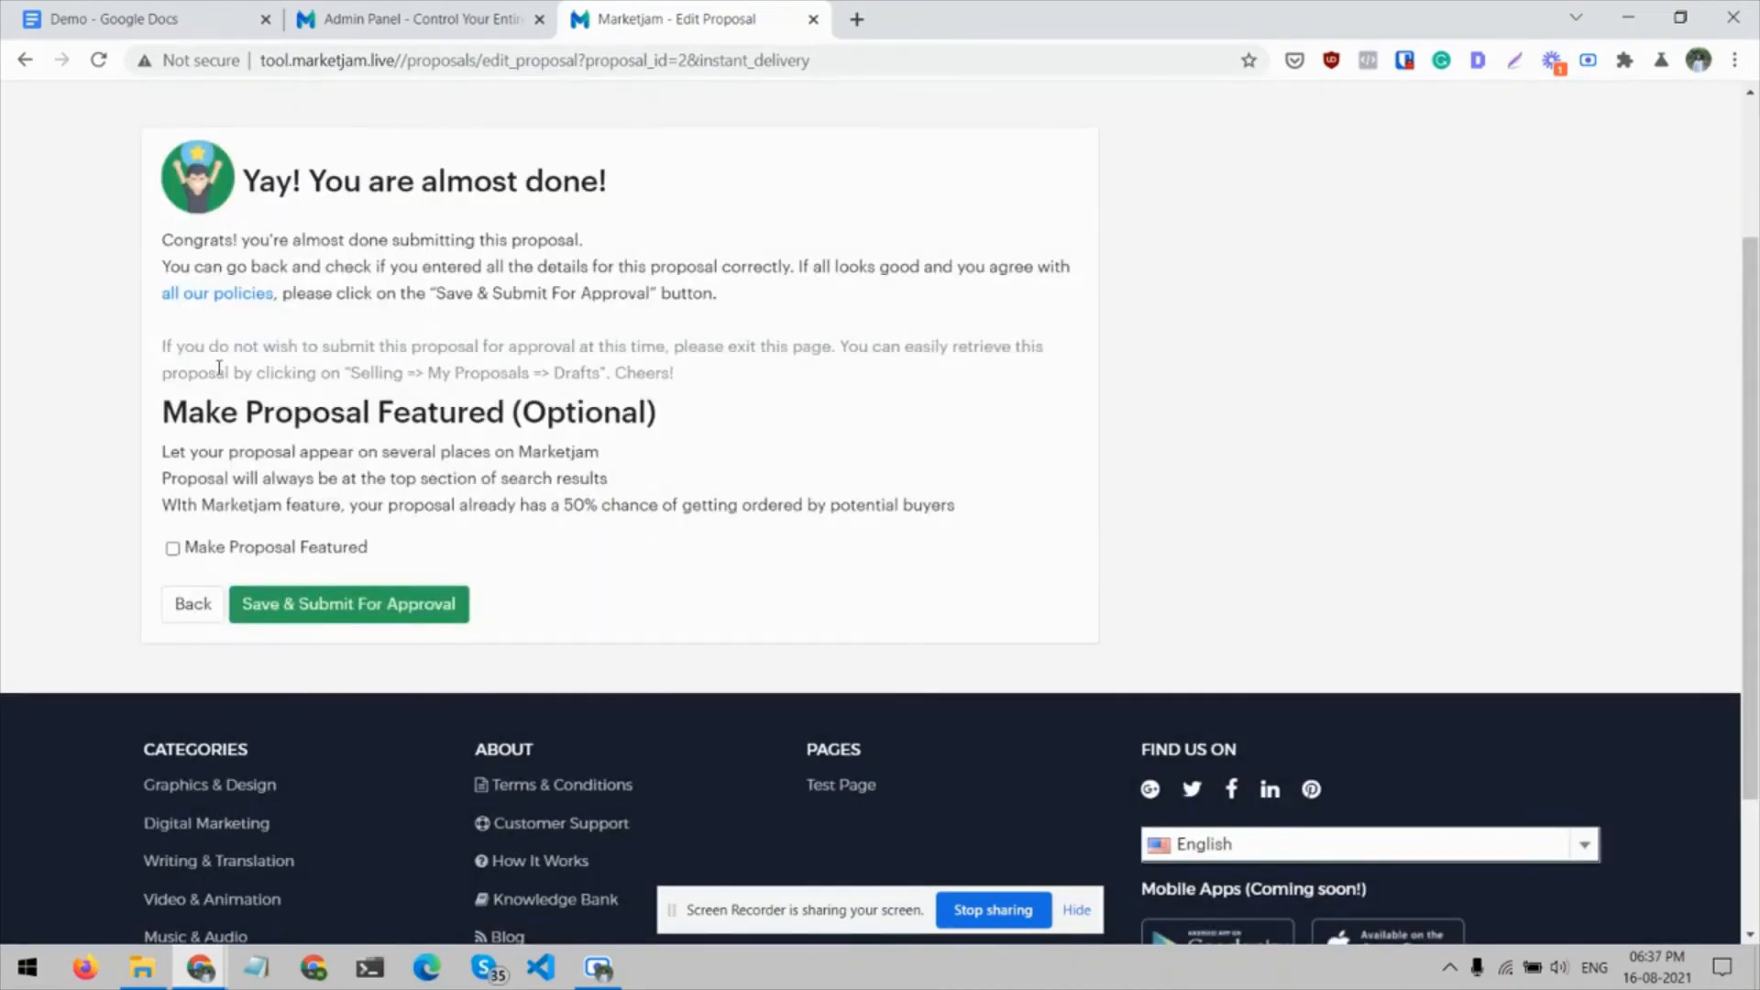
Select the option to make the proposal featured, review its listing fee details, and clear the option again
click(173, 550)
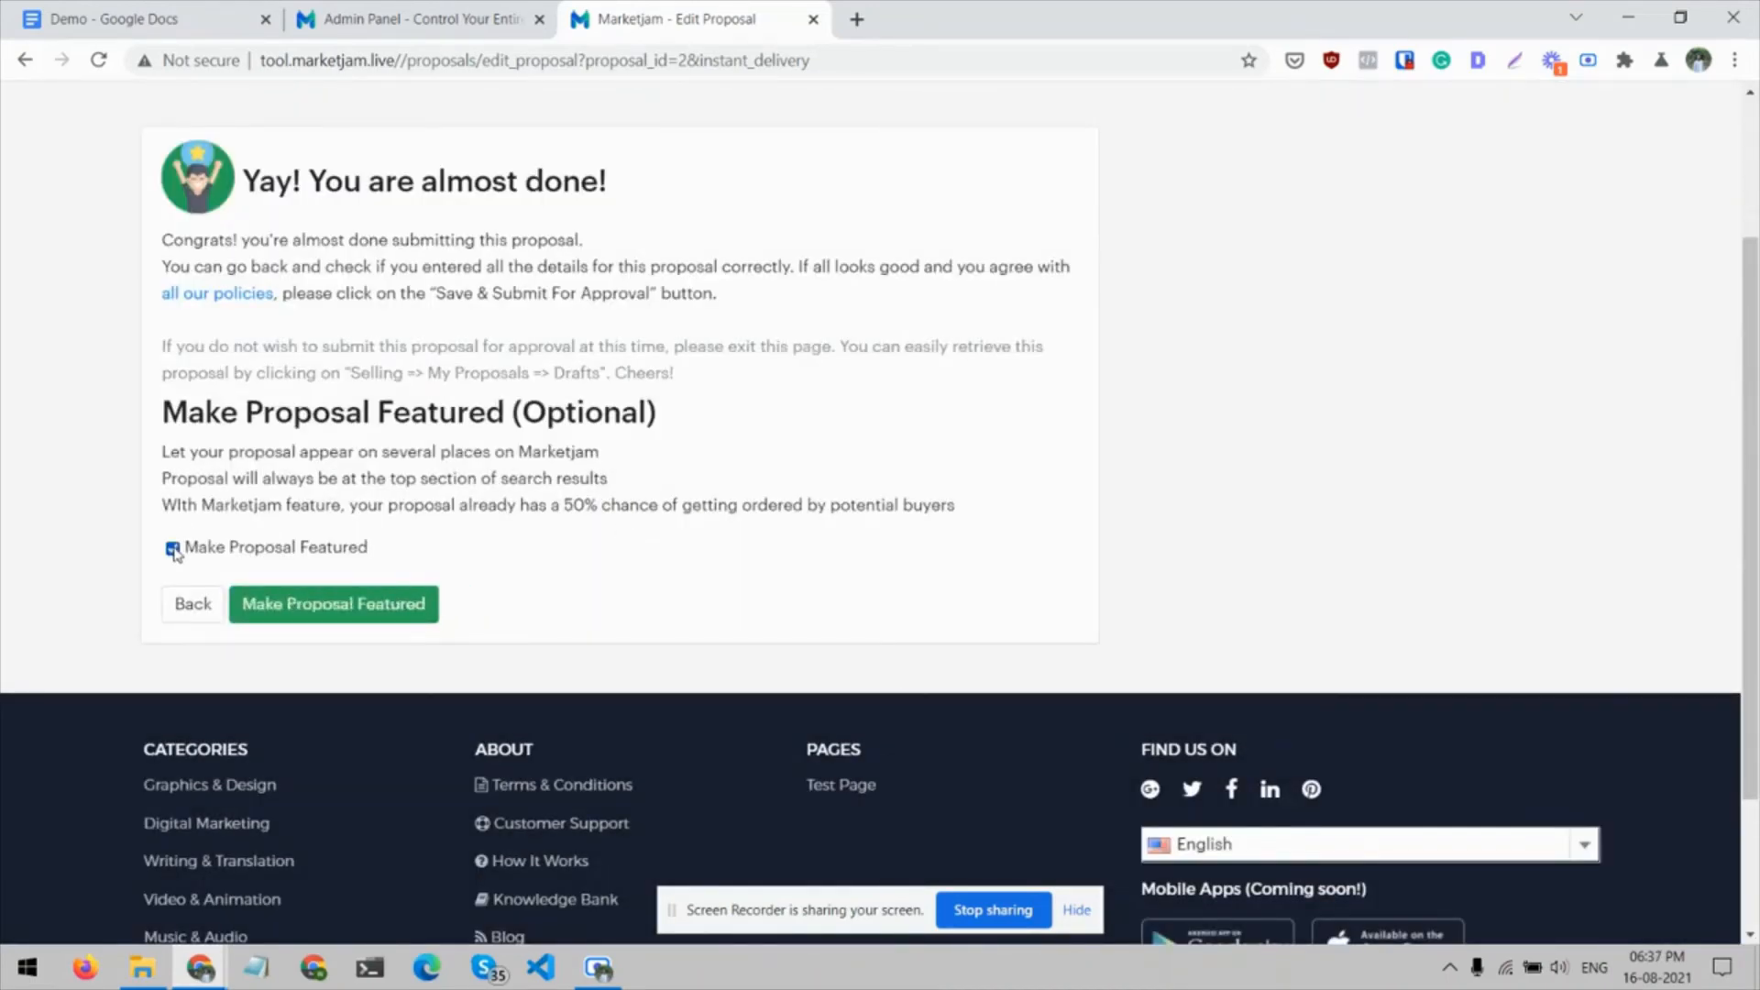
click(345, 603)
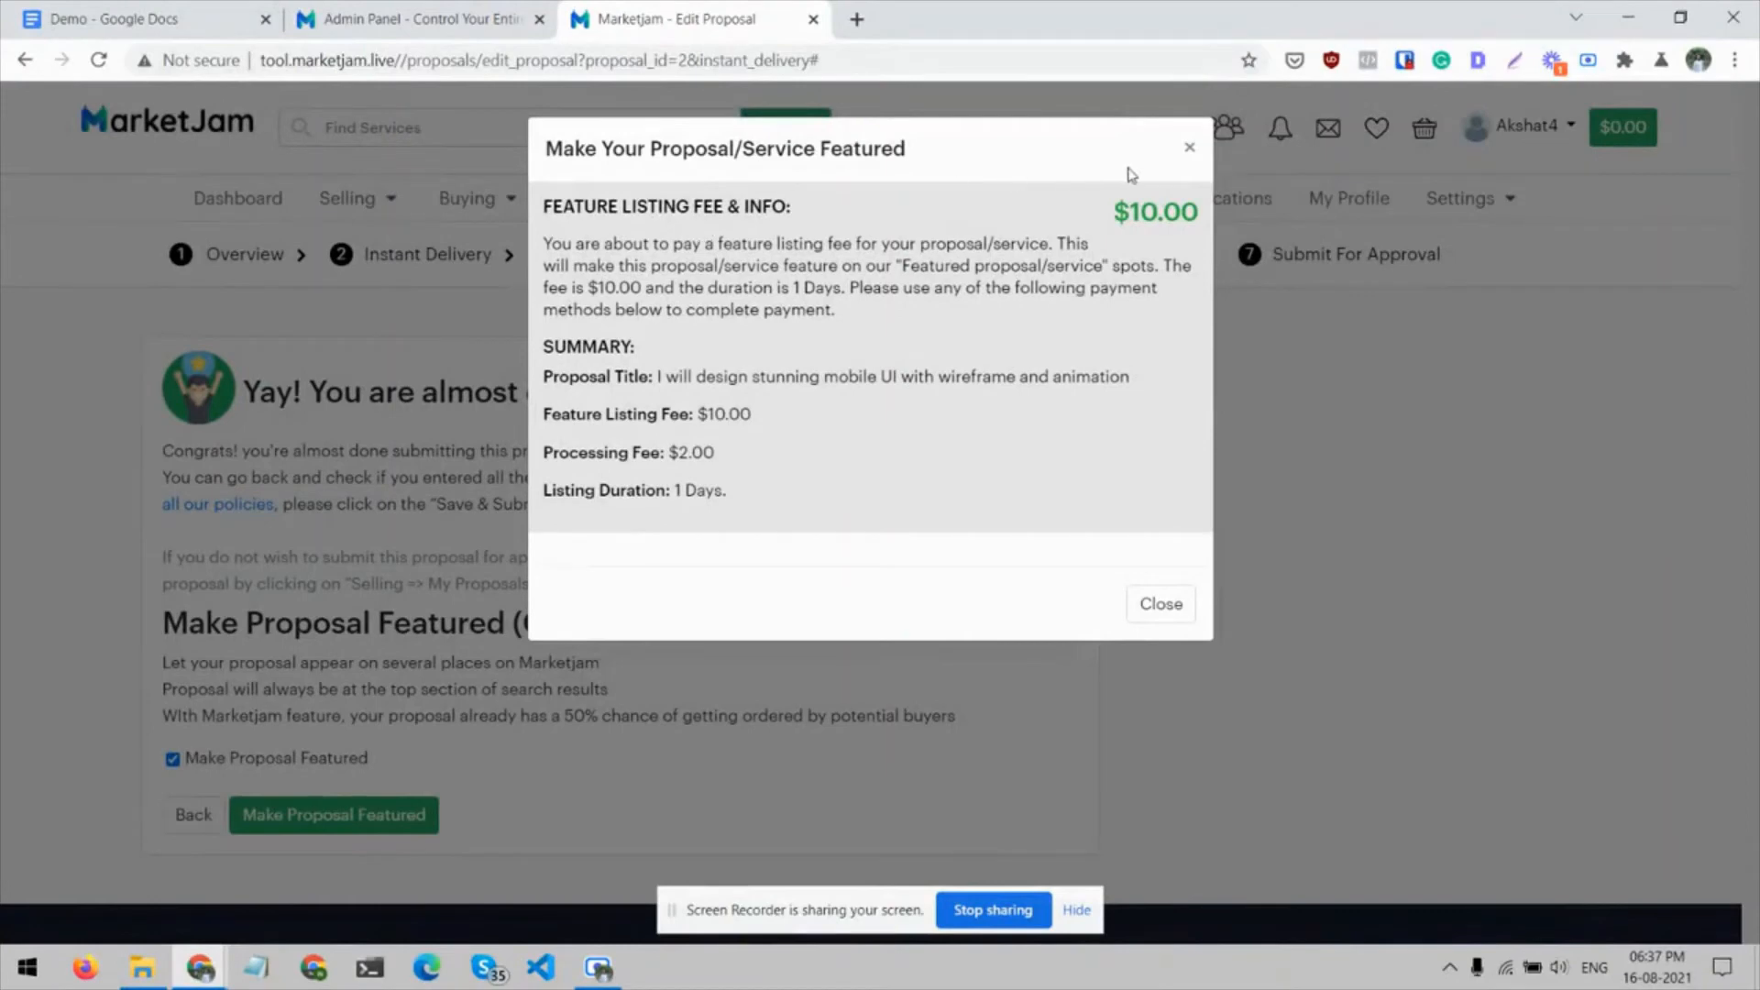
double_click(1146, 209)
click(1161, 605)
click(261, 767)
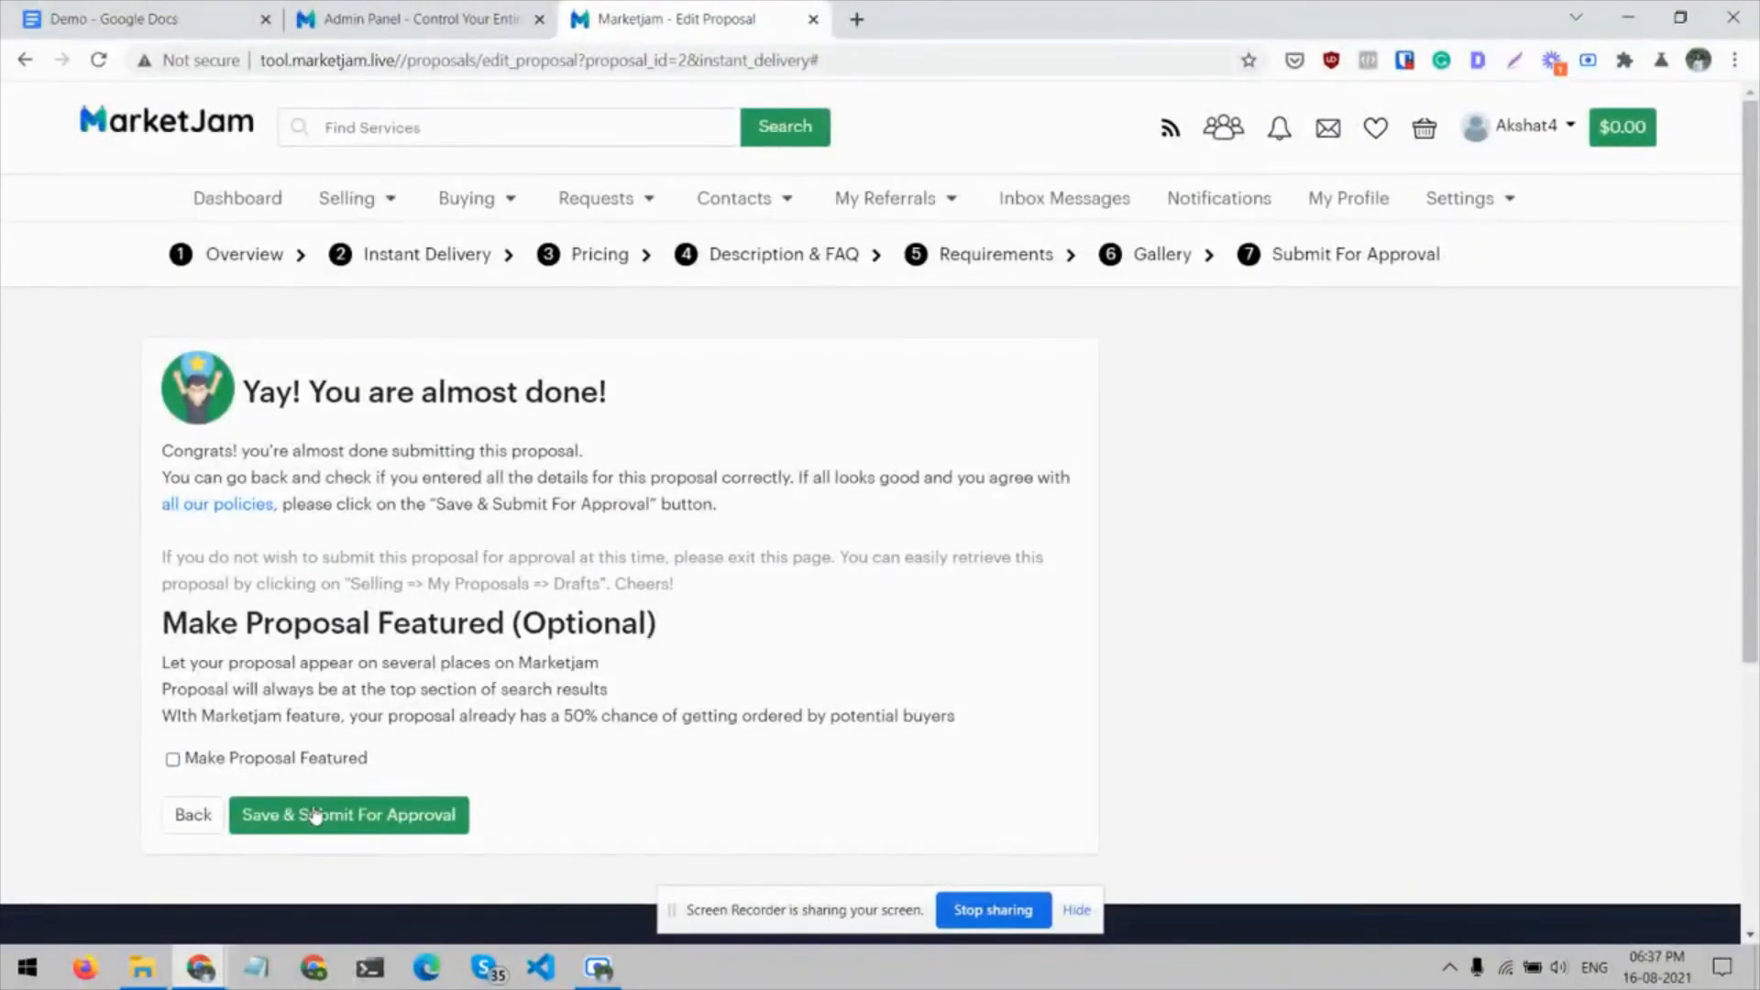
Submit the mobile UI design proposal for approval and display the seller's pending proposals
click(314, 815)
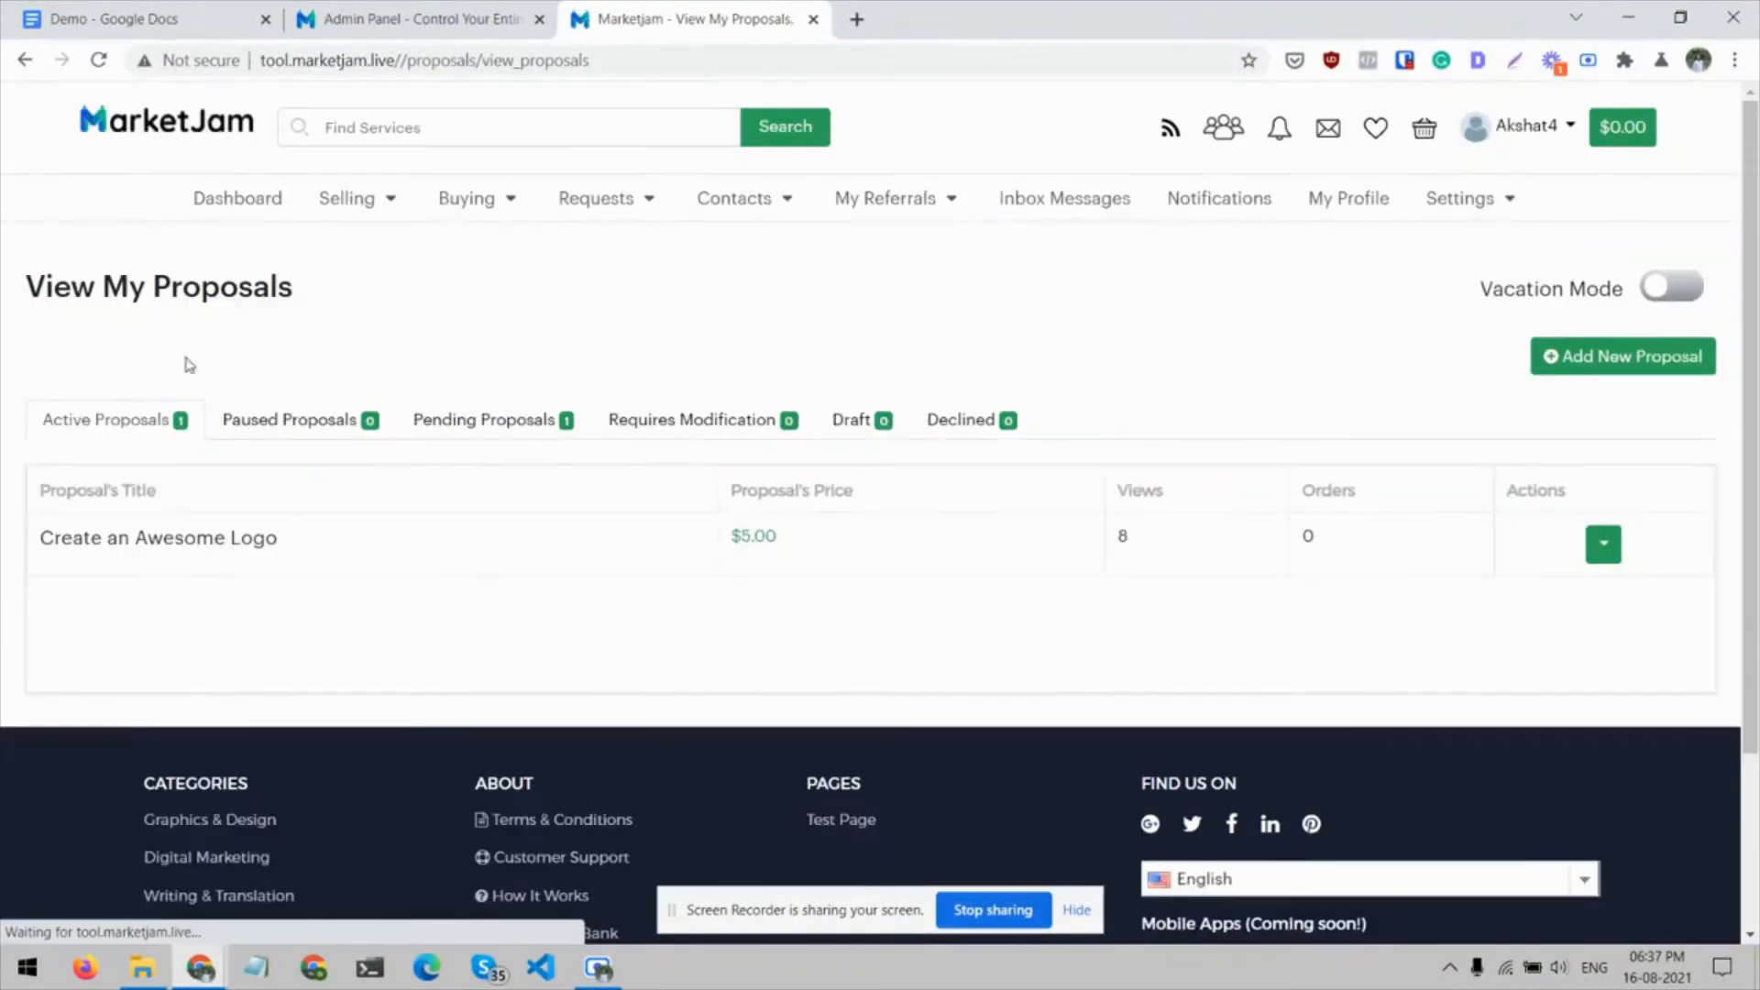
click(495, 419)
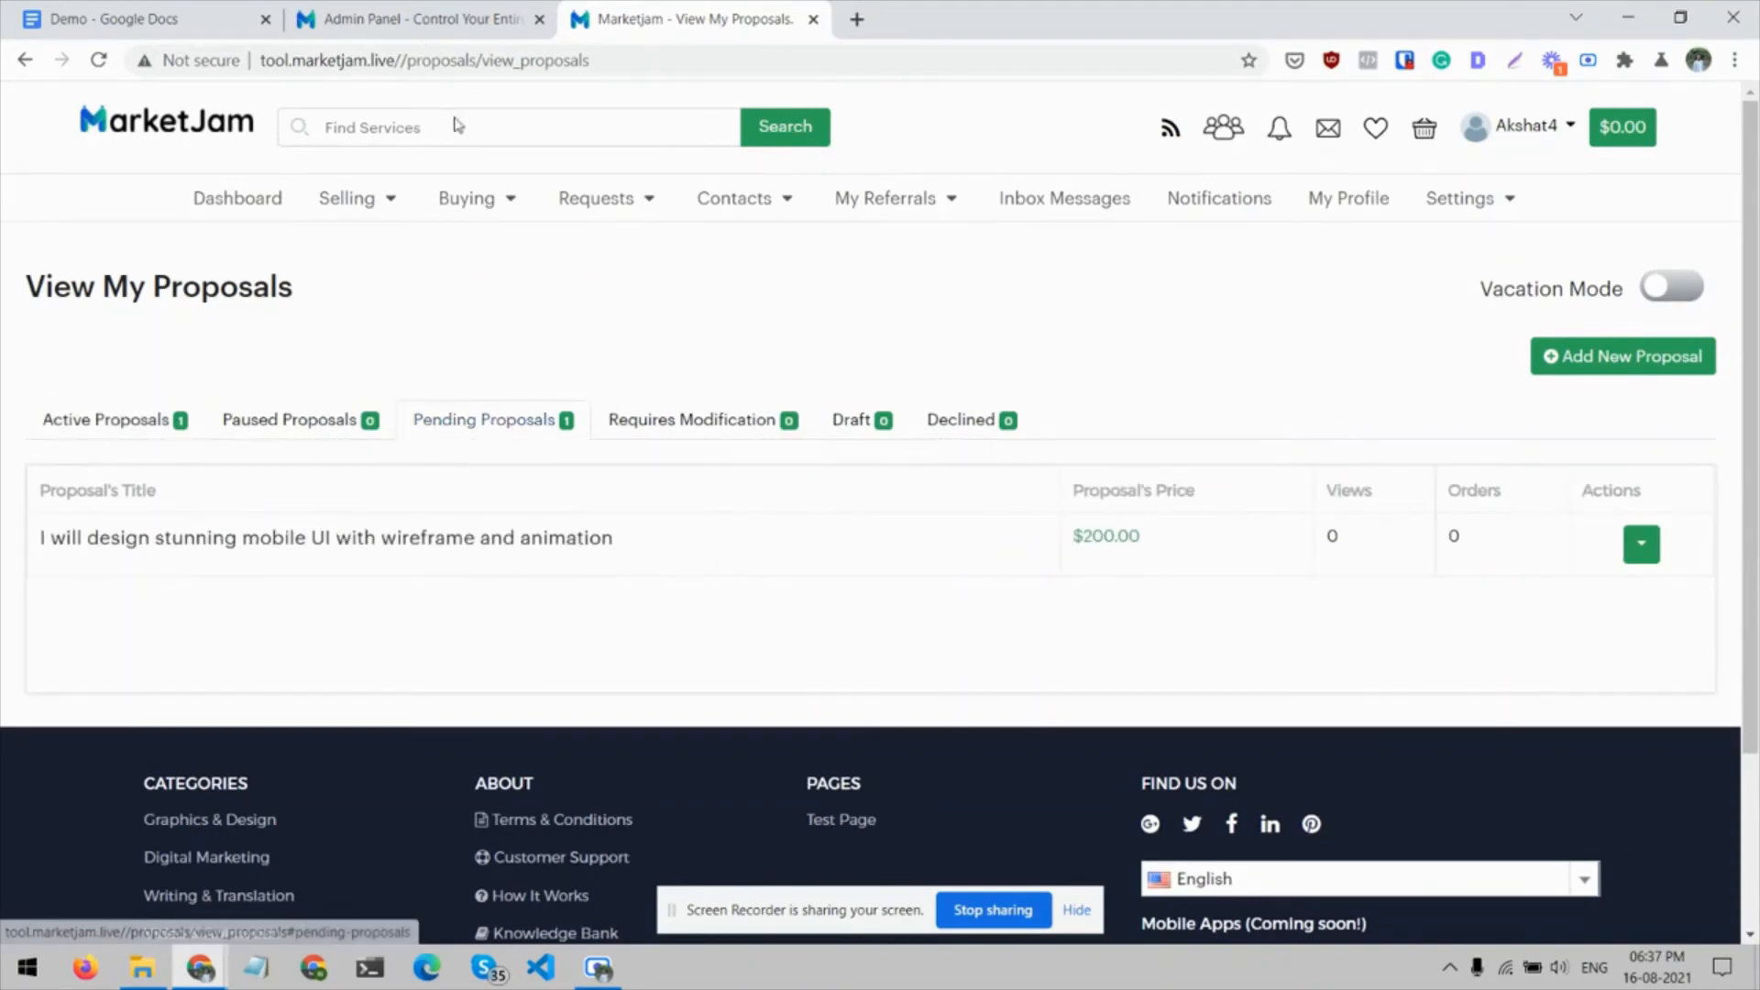
Switch to the admin panel and open the Proposals/Services list at the submitted mobile UI proposal's action options
click(421, 9)
scroll(303, 569, down, 1)
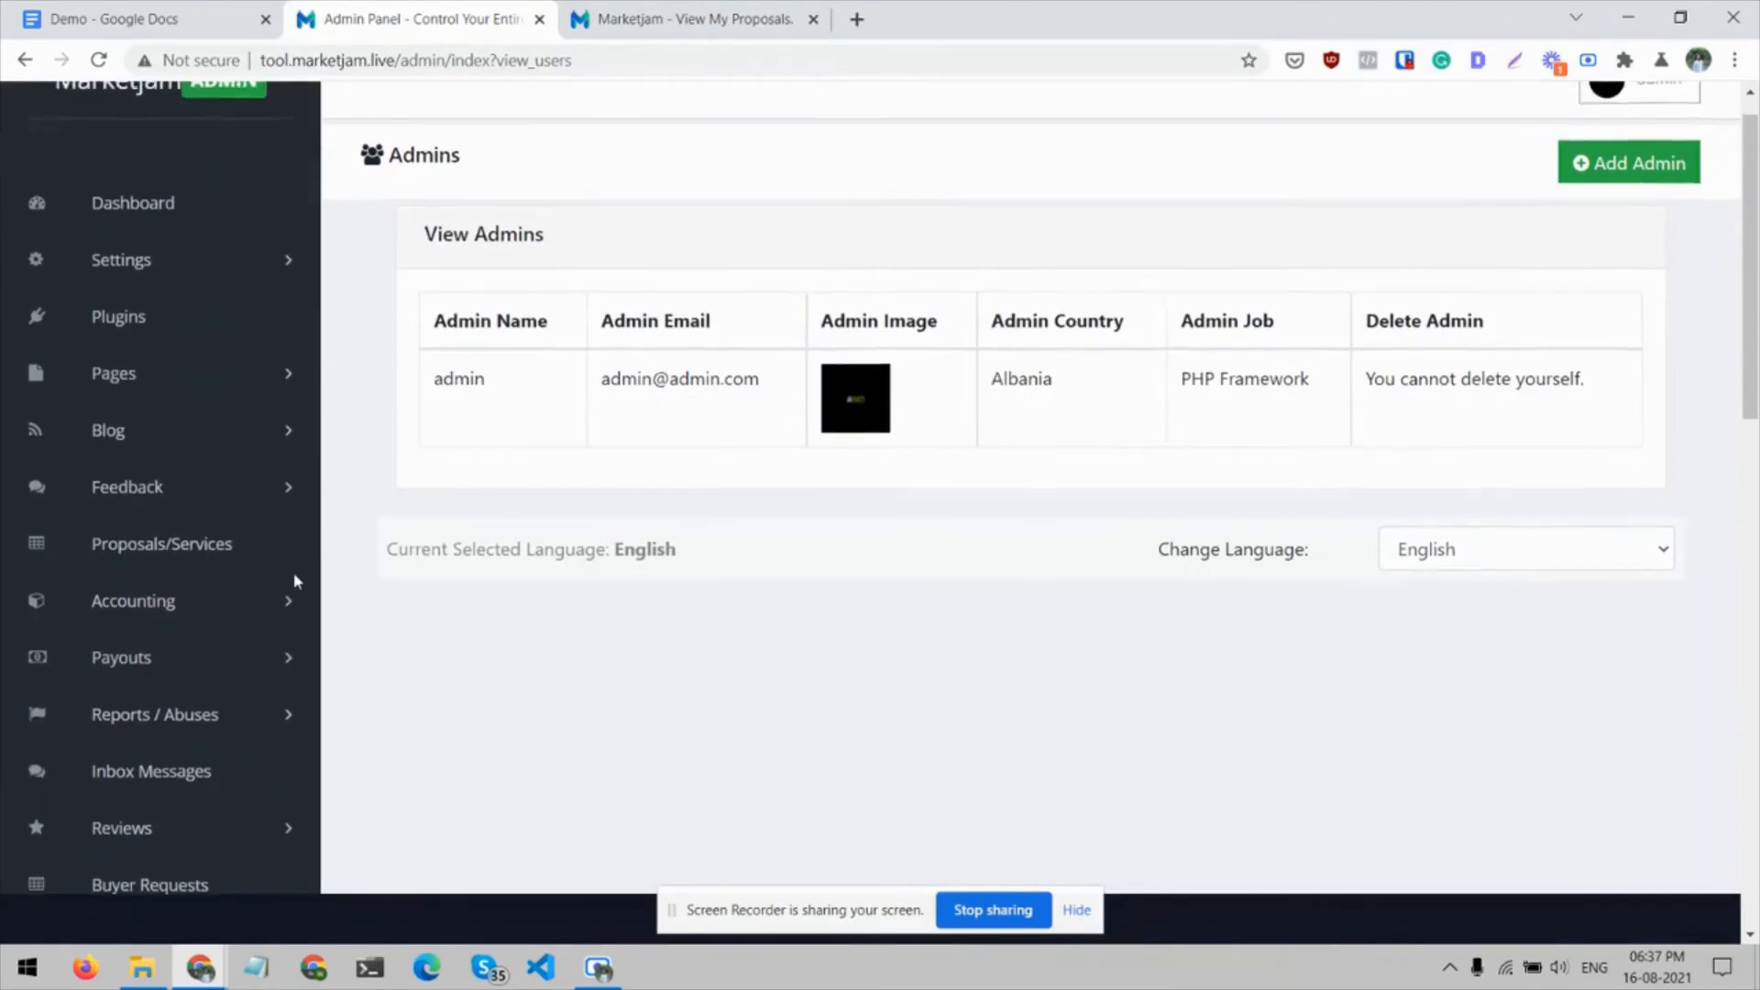
click(229, 554)
scroll(825, 383, down, 3)
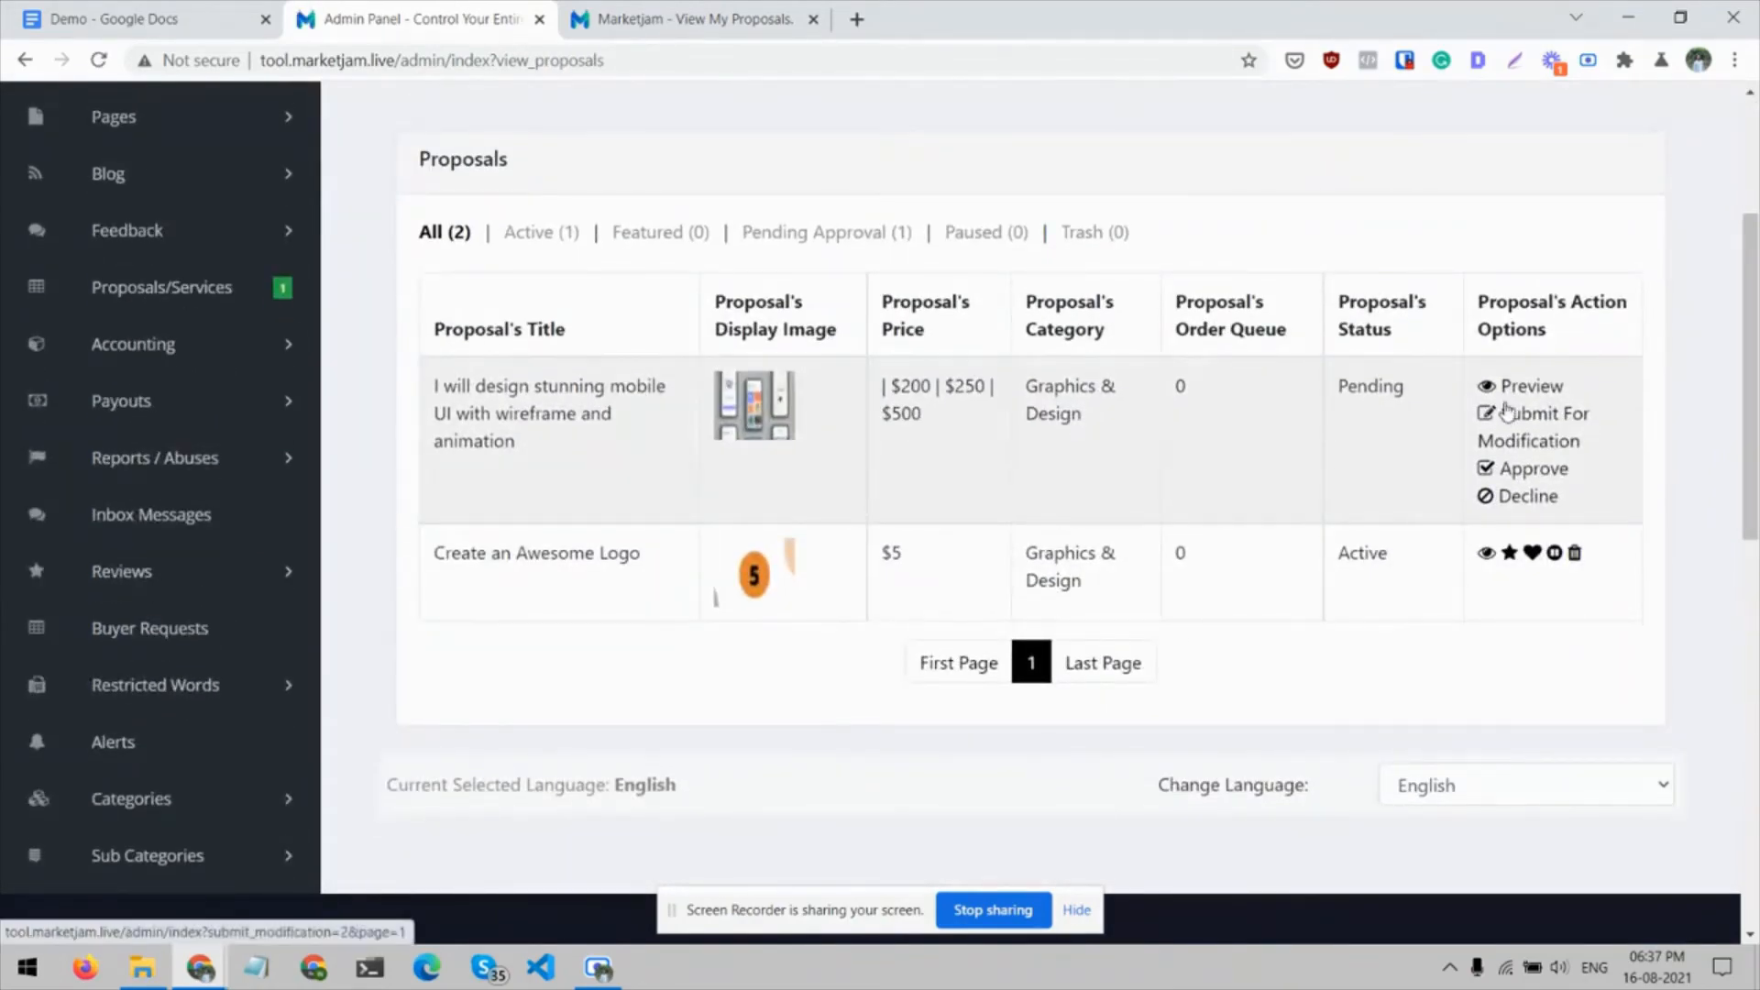
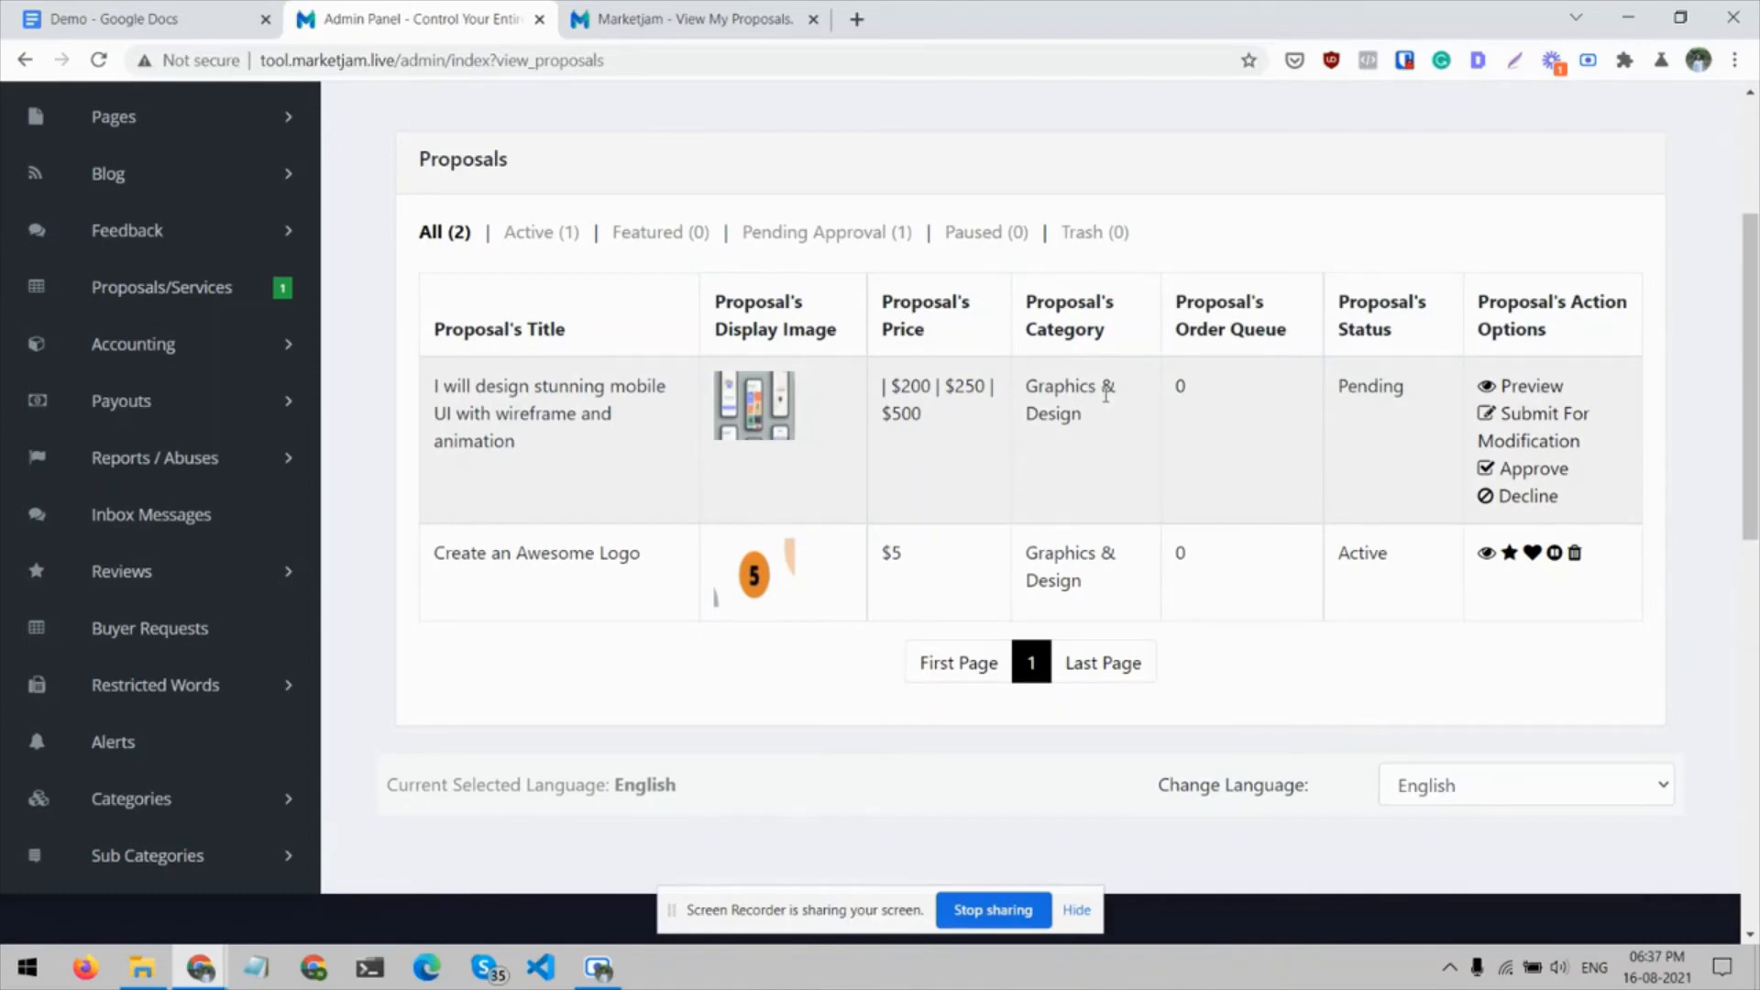
Preview the pending mobile UI design proposal from the admin list and browse through its gallery photos
click(1556, 389)
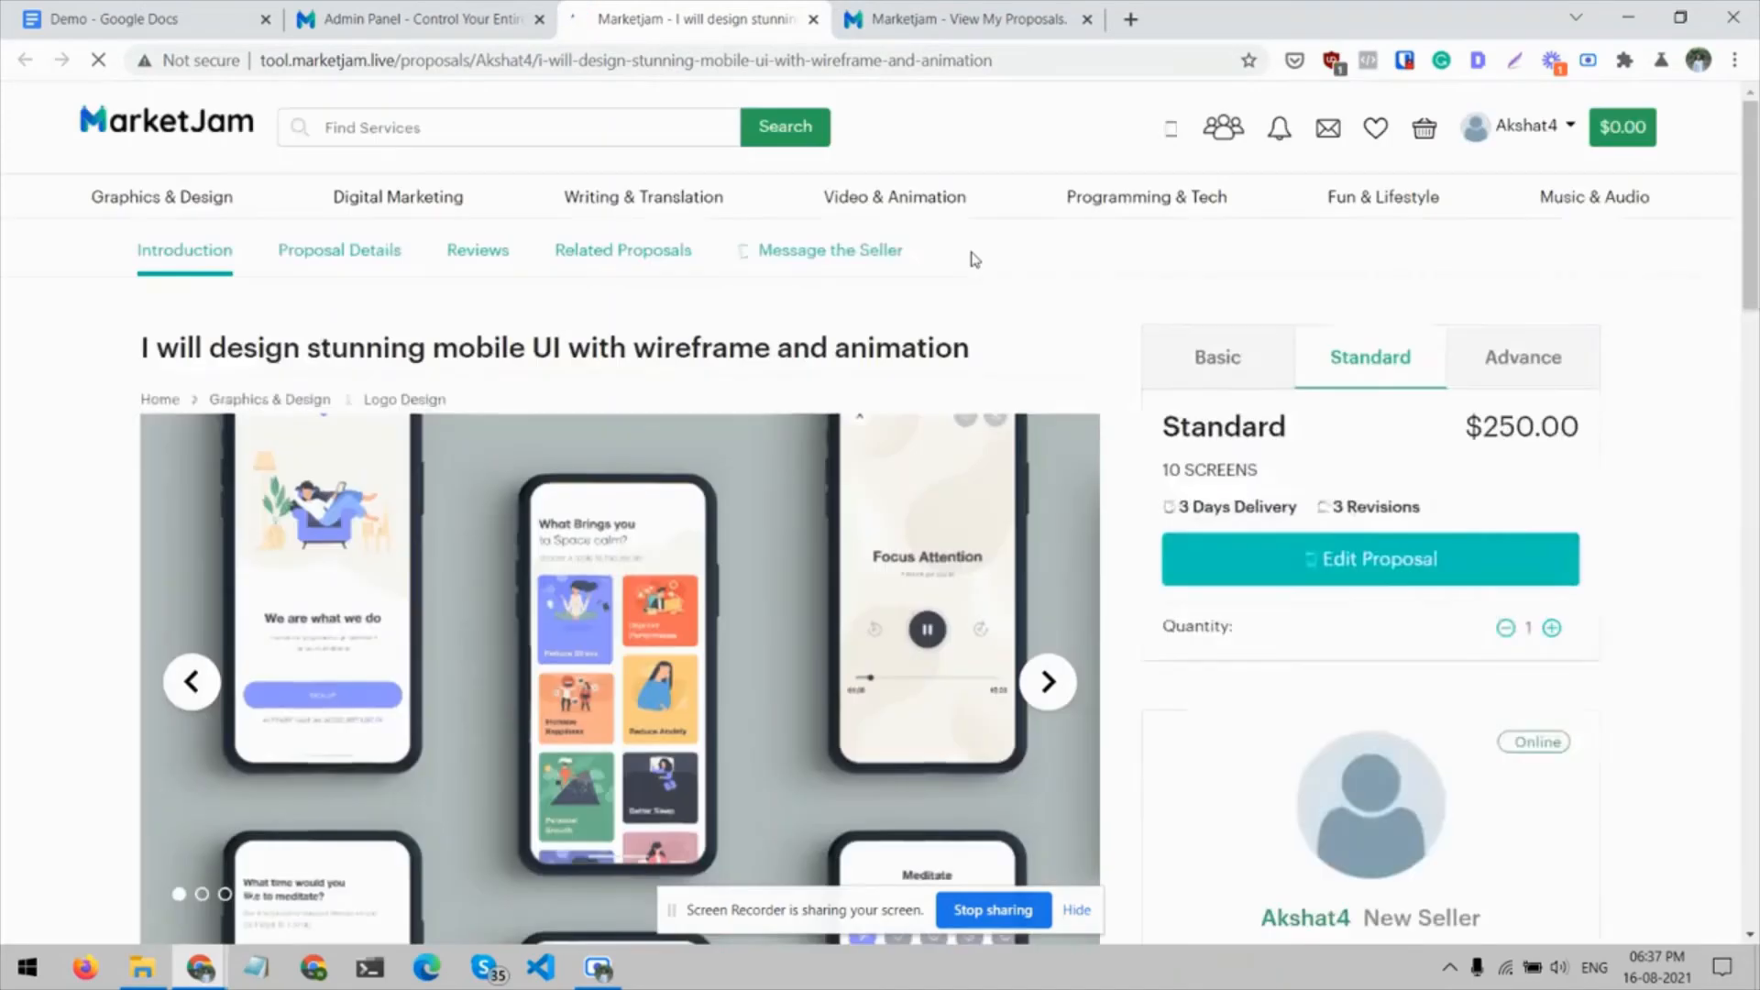
scroll(367, 447, down, 2)
scroll(348, 451, down, 1)
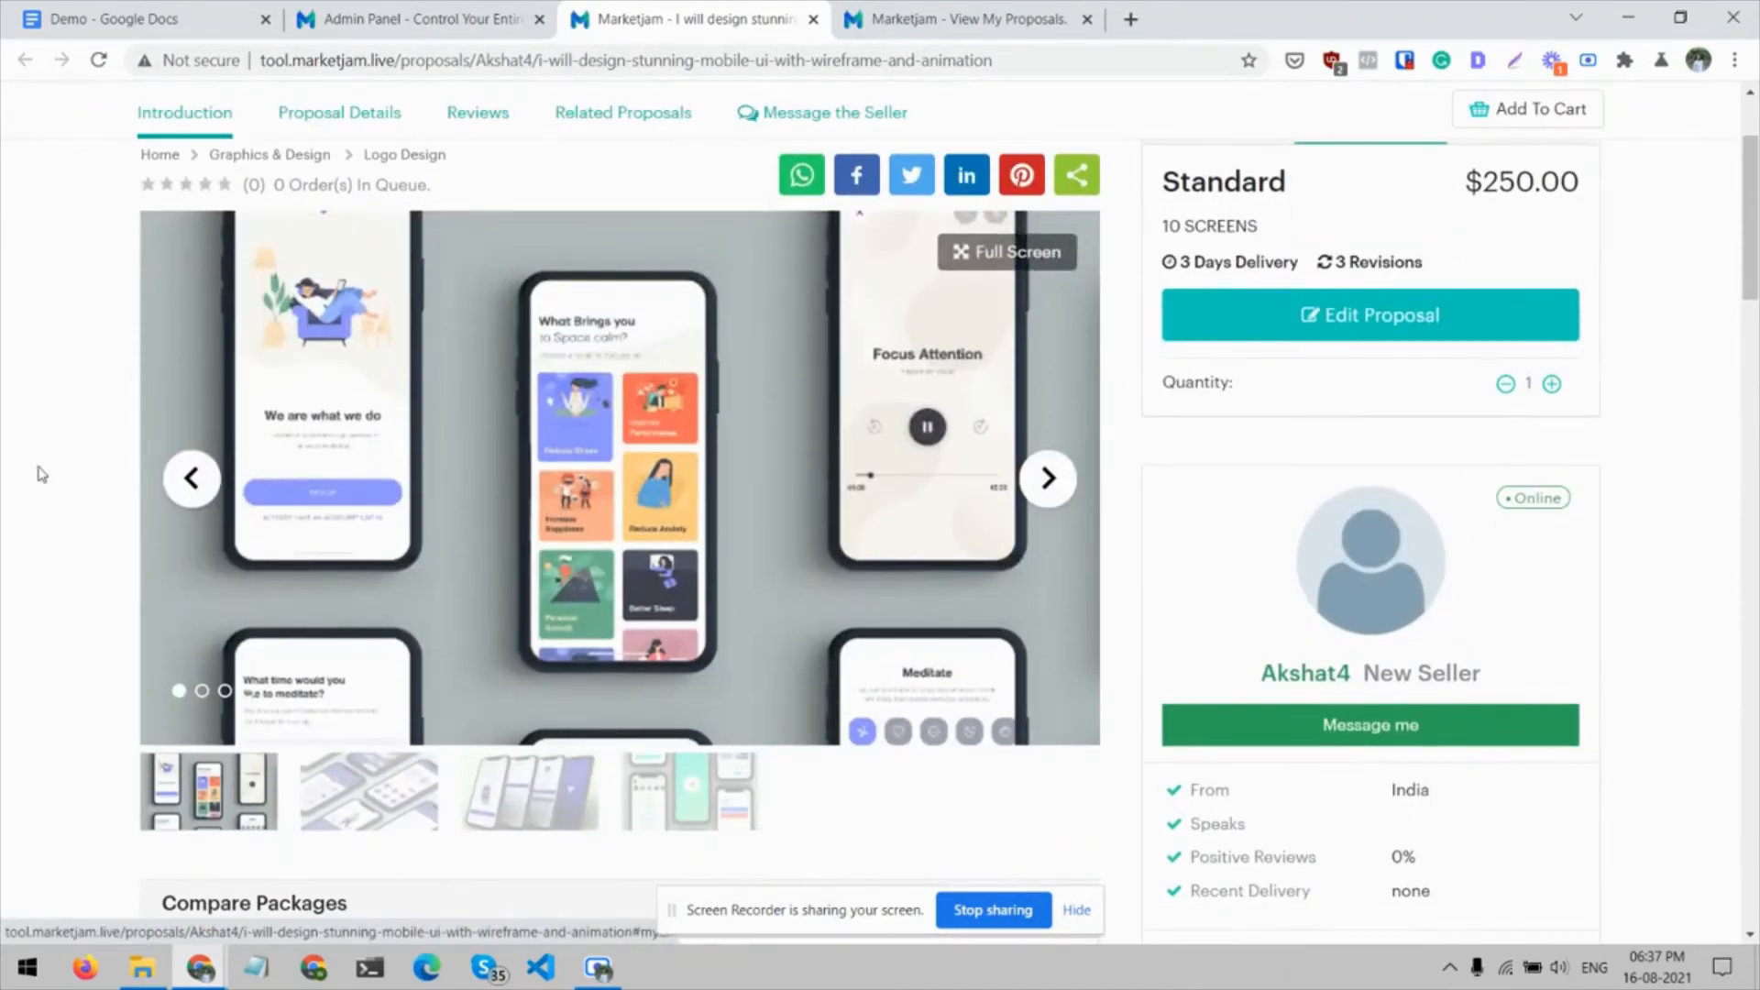
scroll(22, 473, up, 3)
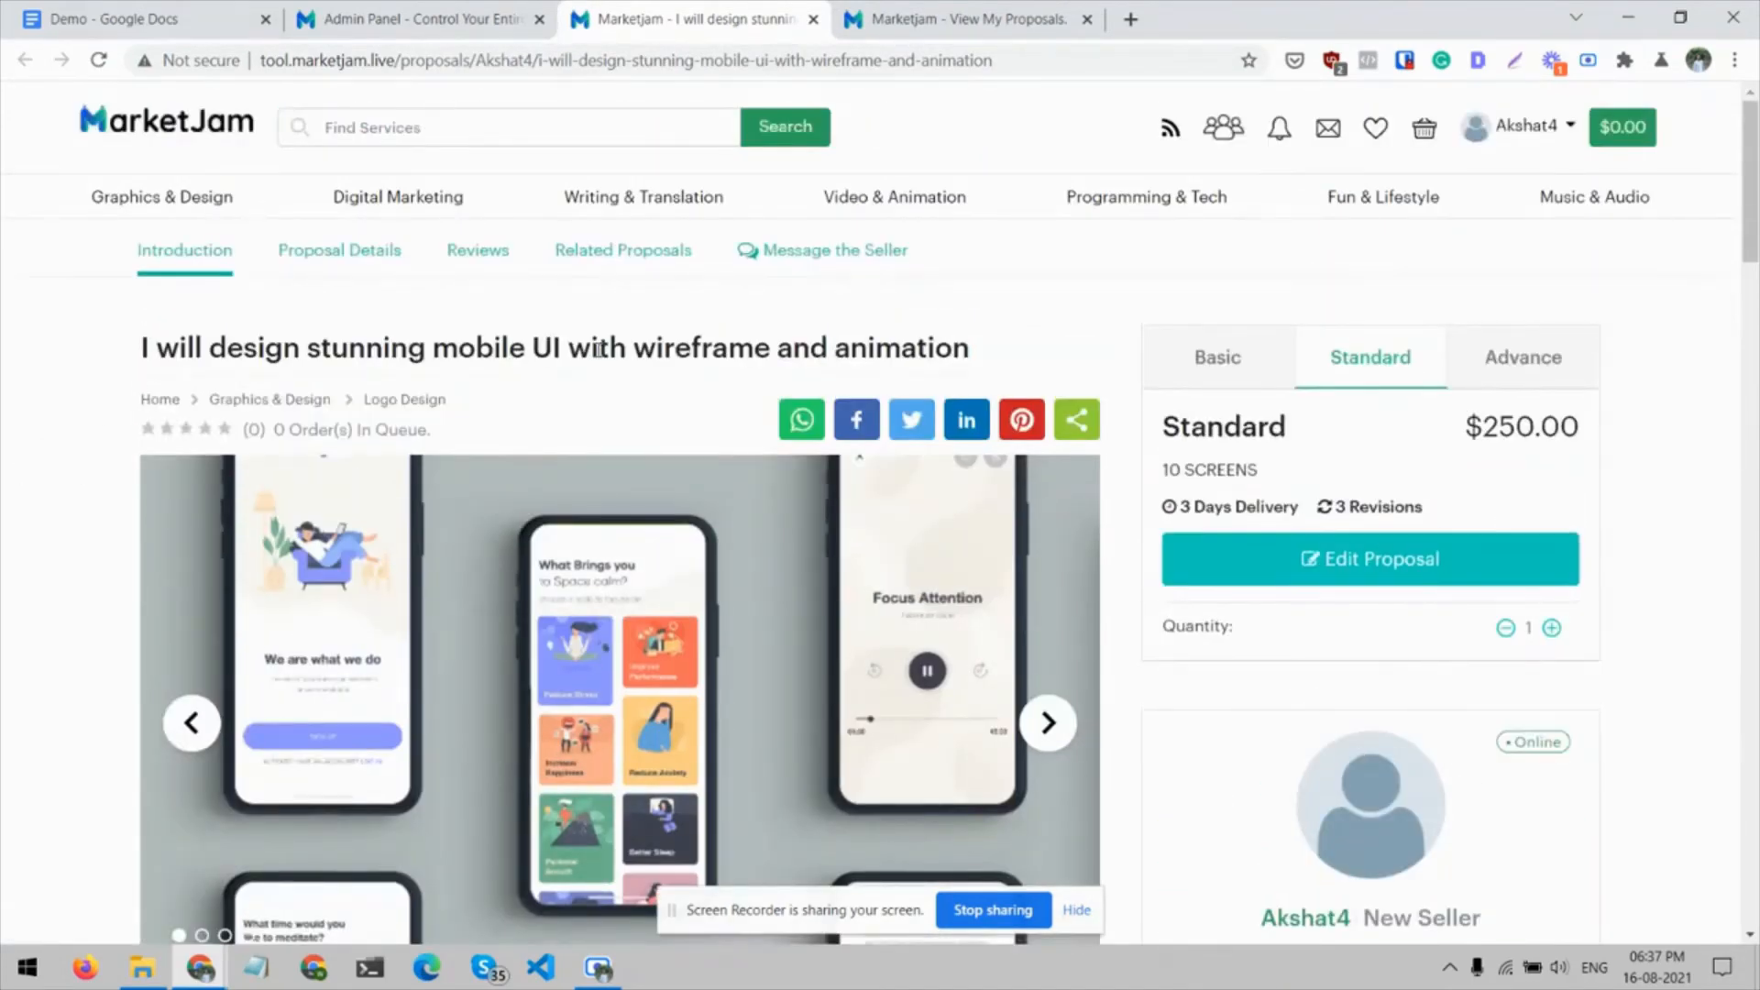
scroll(807, 366, down, 5)
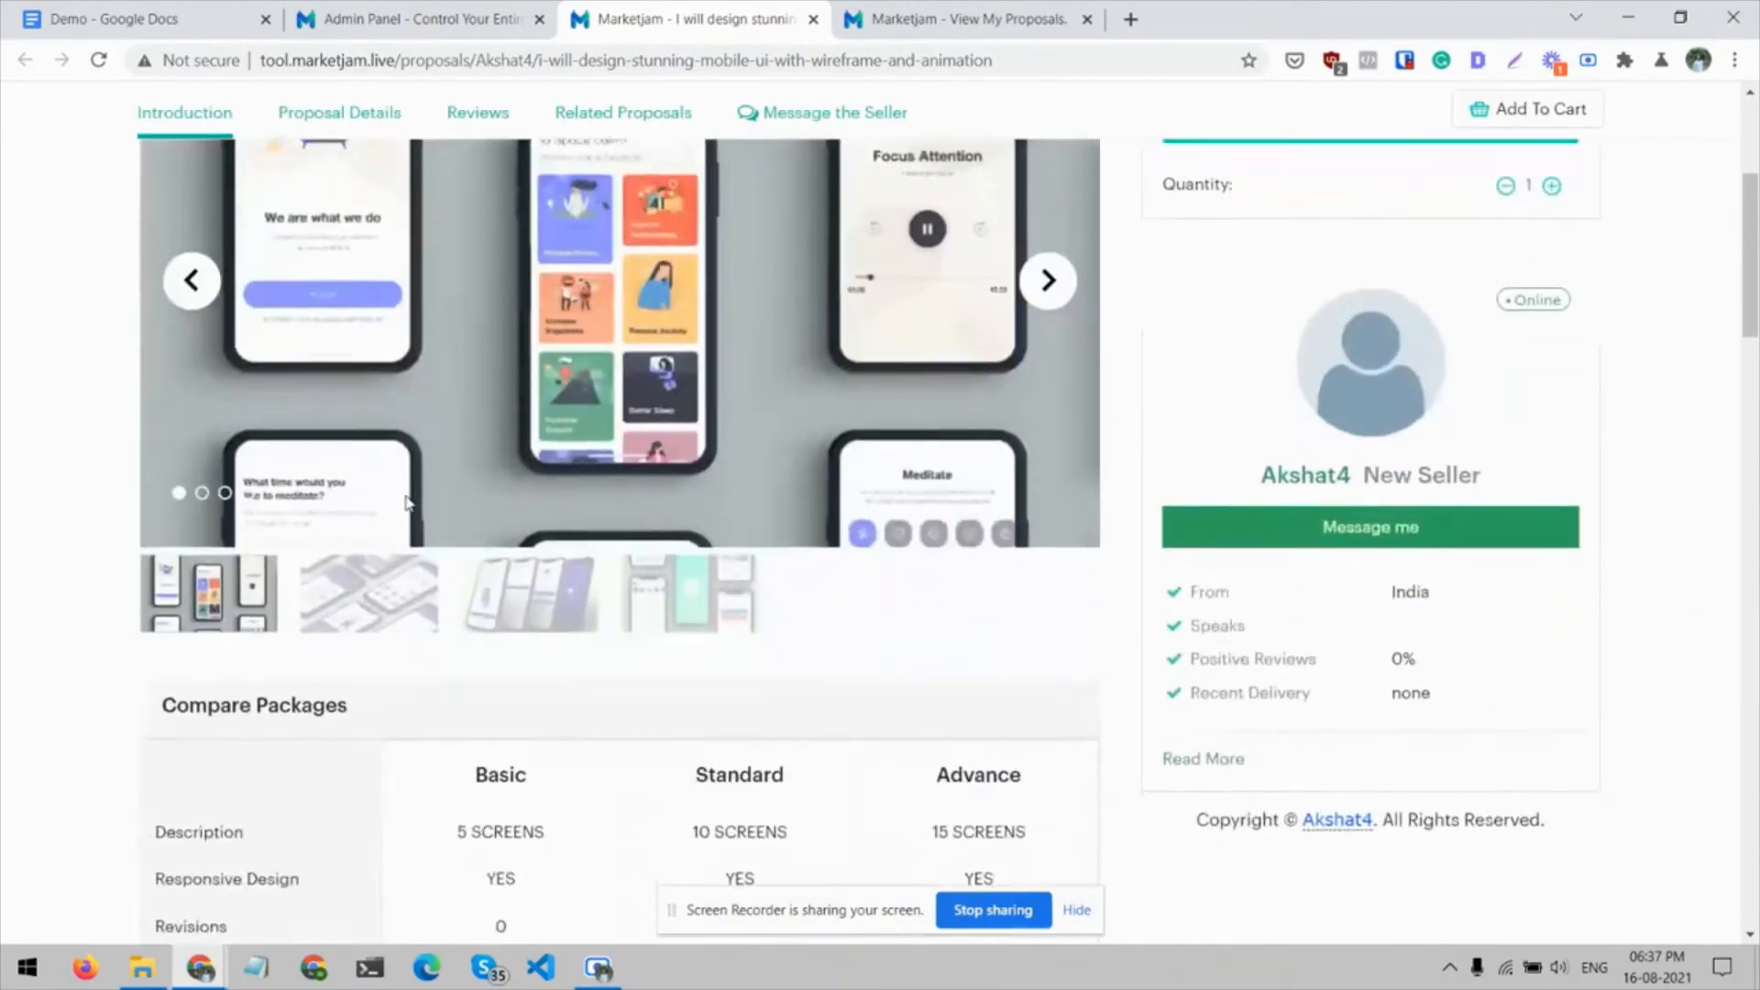
scroll(917, 440, up, 1)
click(1059, 411)
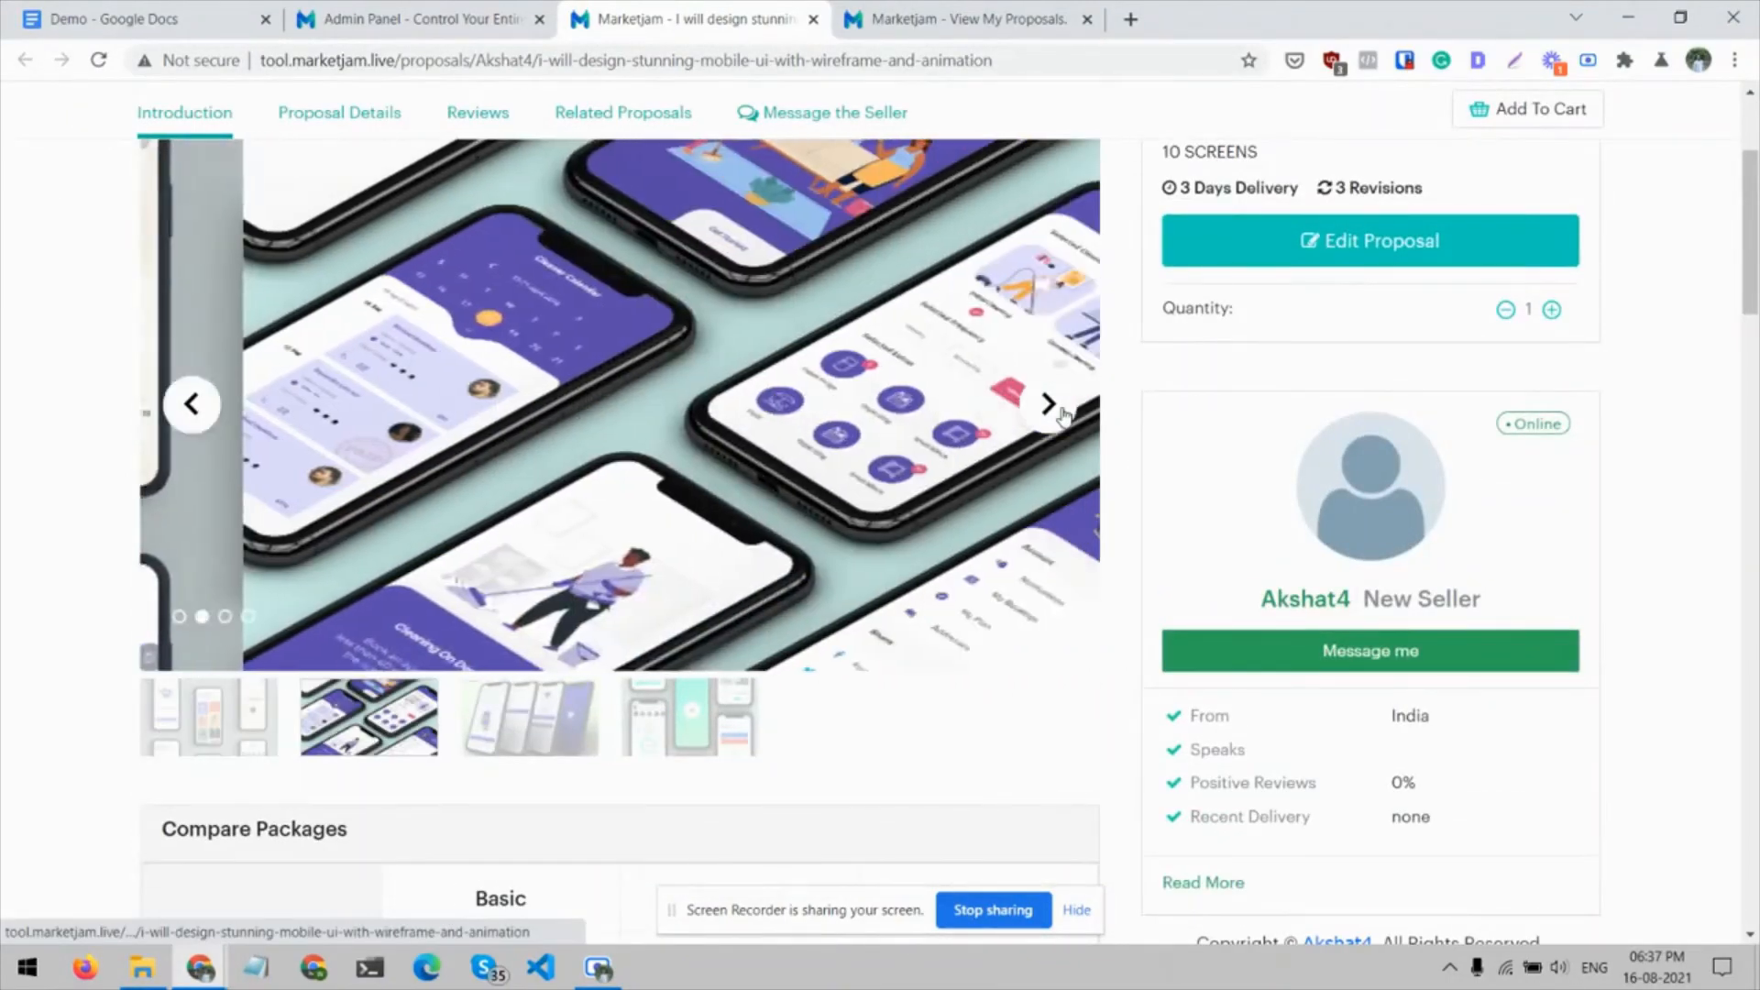
click(1062, 415)
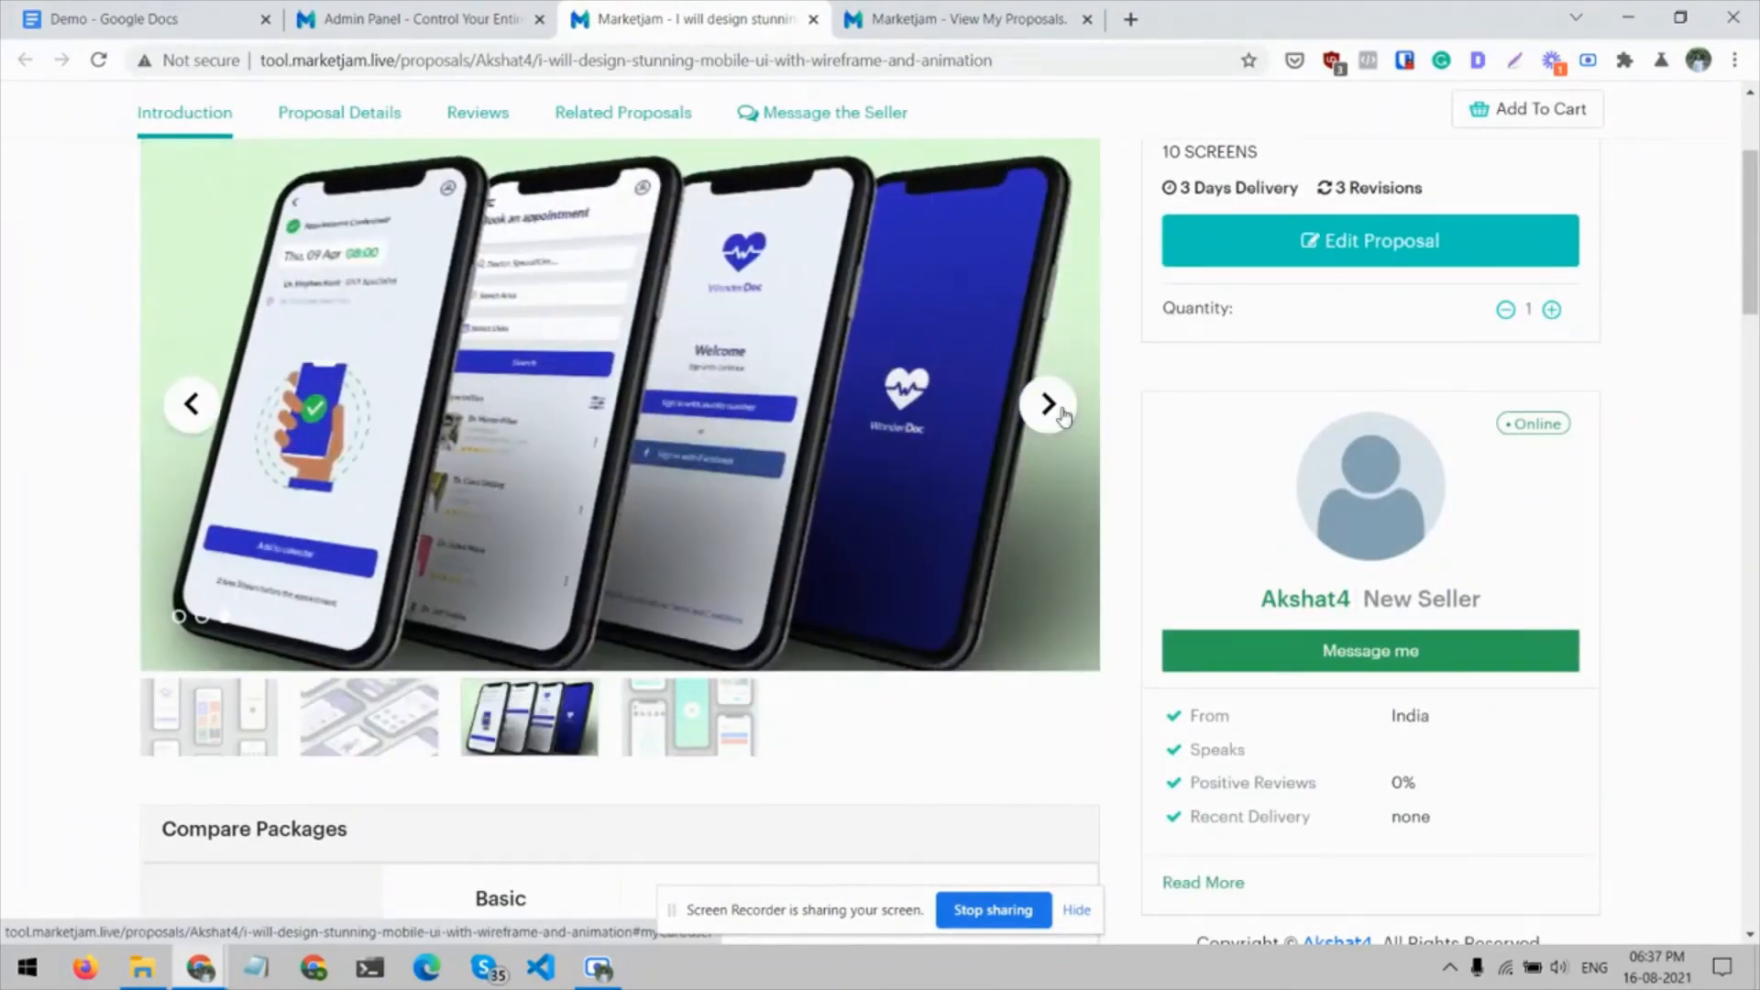
click(1062, 414)
Review the proposal's Compare Packages table, the Basic package's quantity options, the About This Proposal text and the reviews section
scroll(5, 498, down, 5)
scroll(4, 498, down, 1)
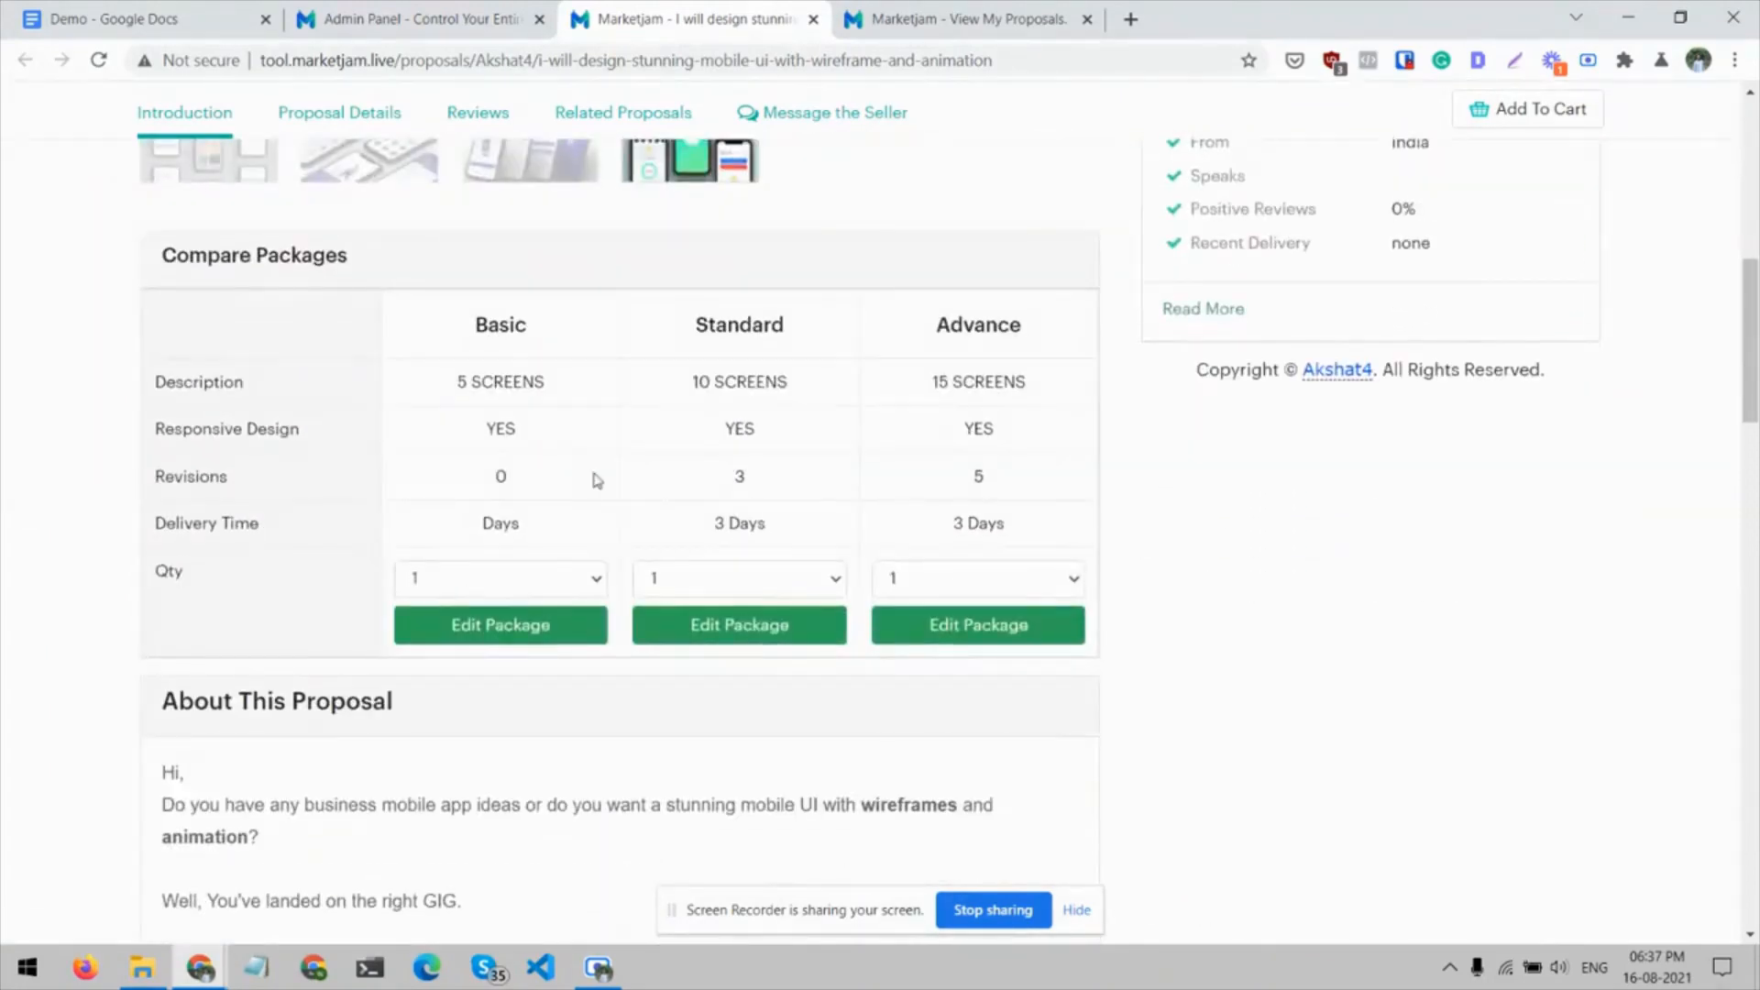
click(529, 584)
click(529, 583)
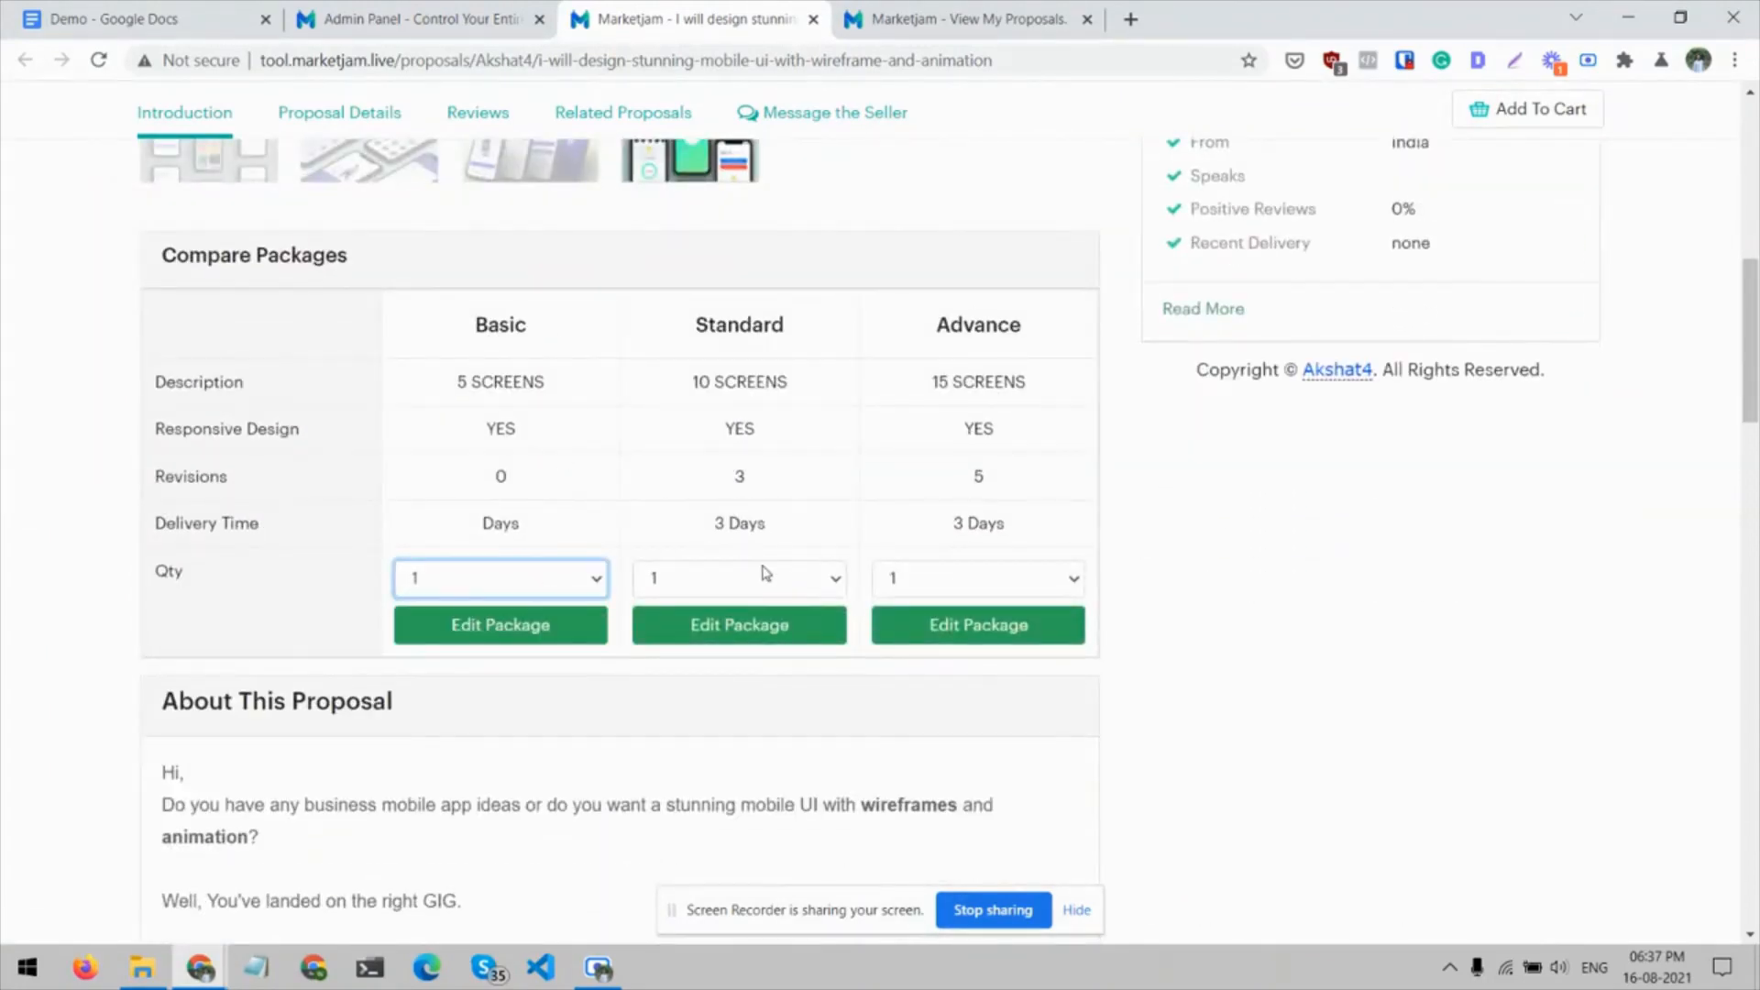
scroll(41, 443, down, 14)
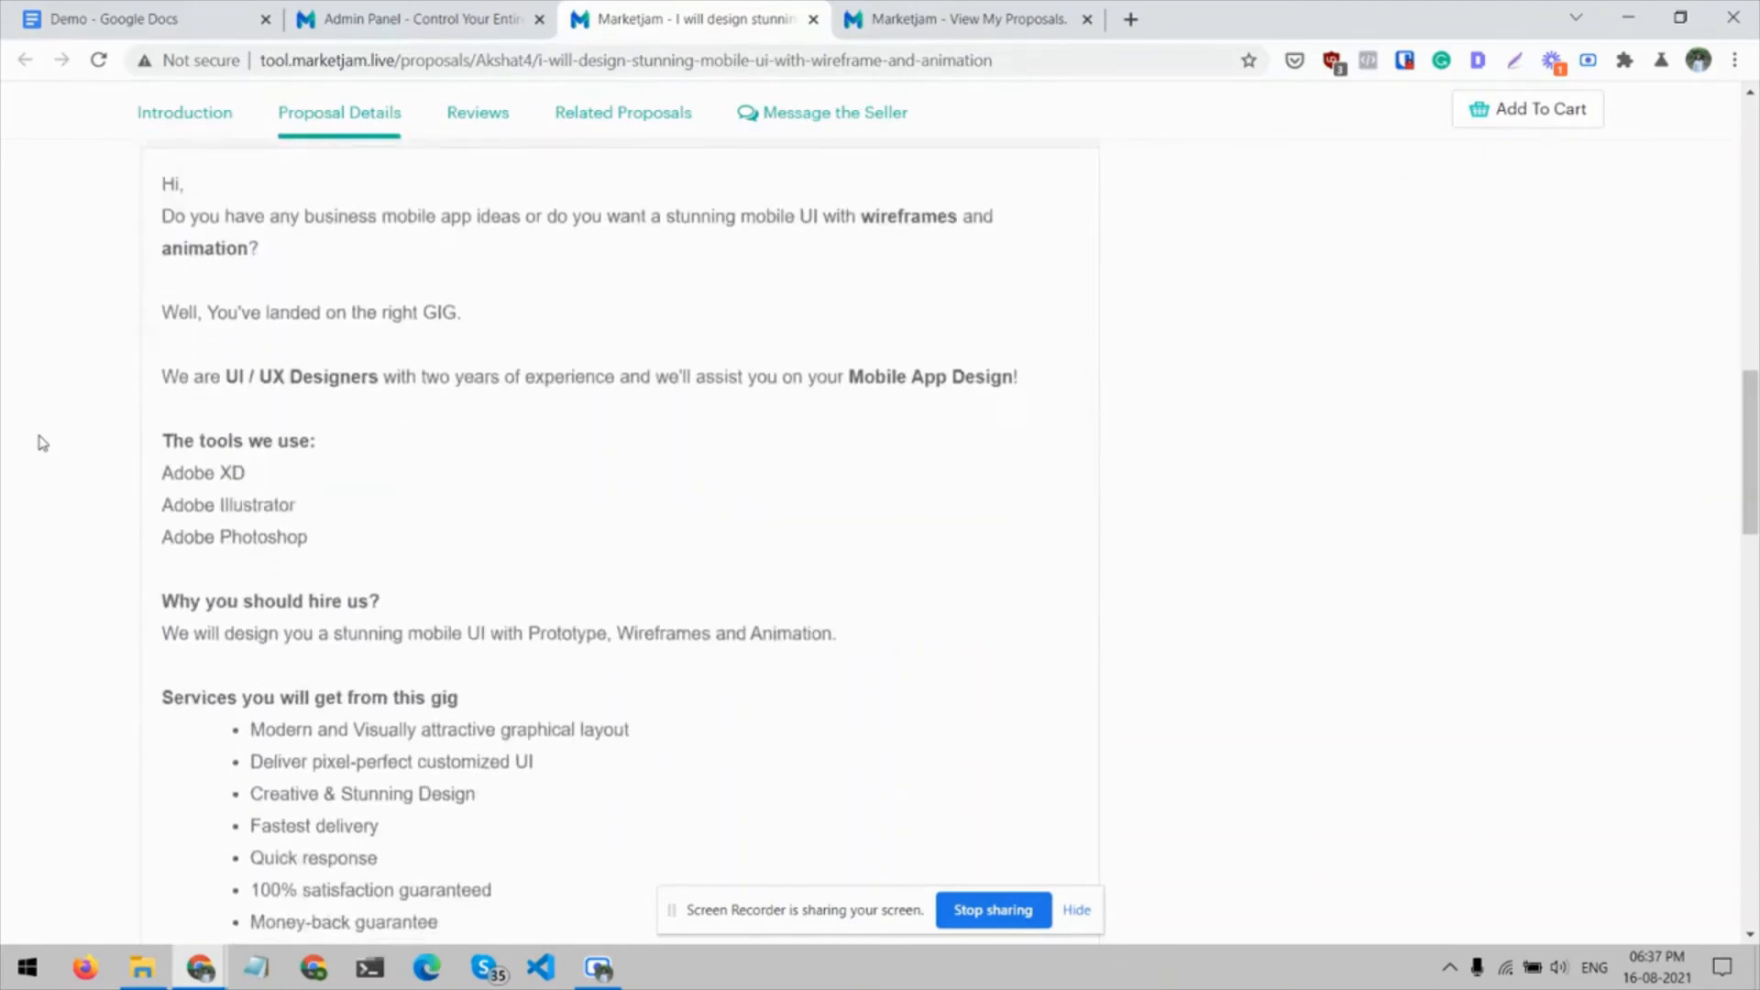
scroll(41, 442, down, 14)
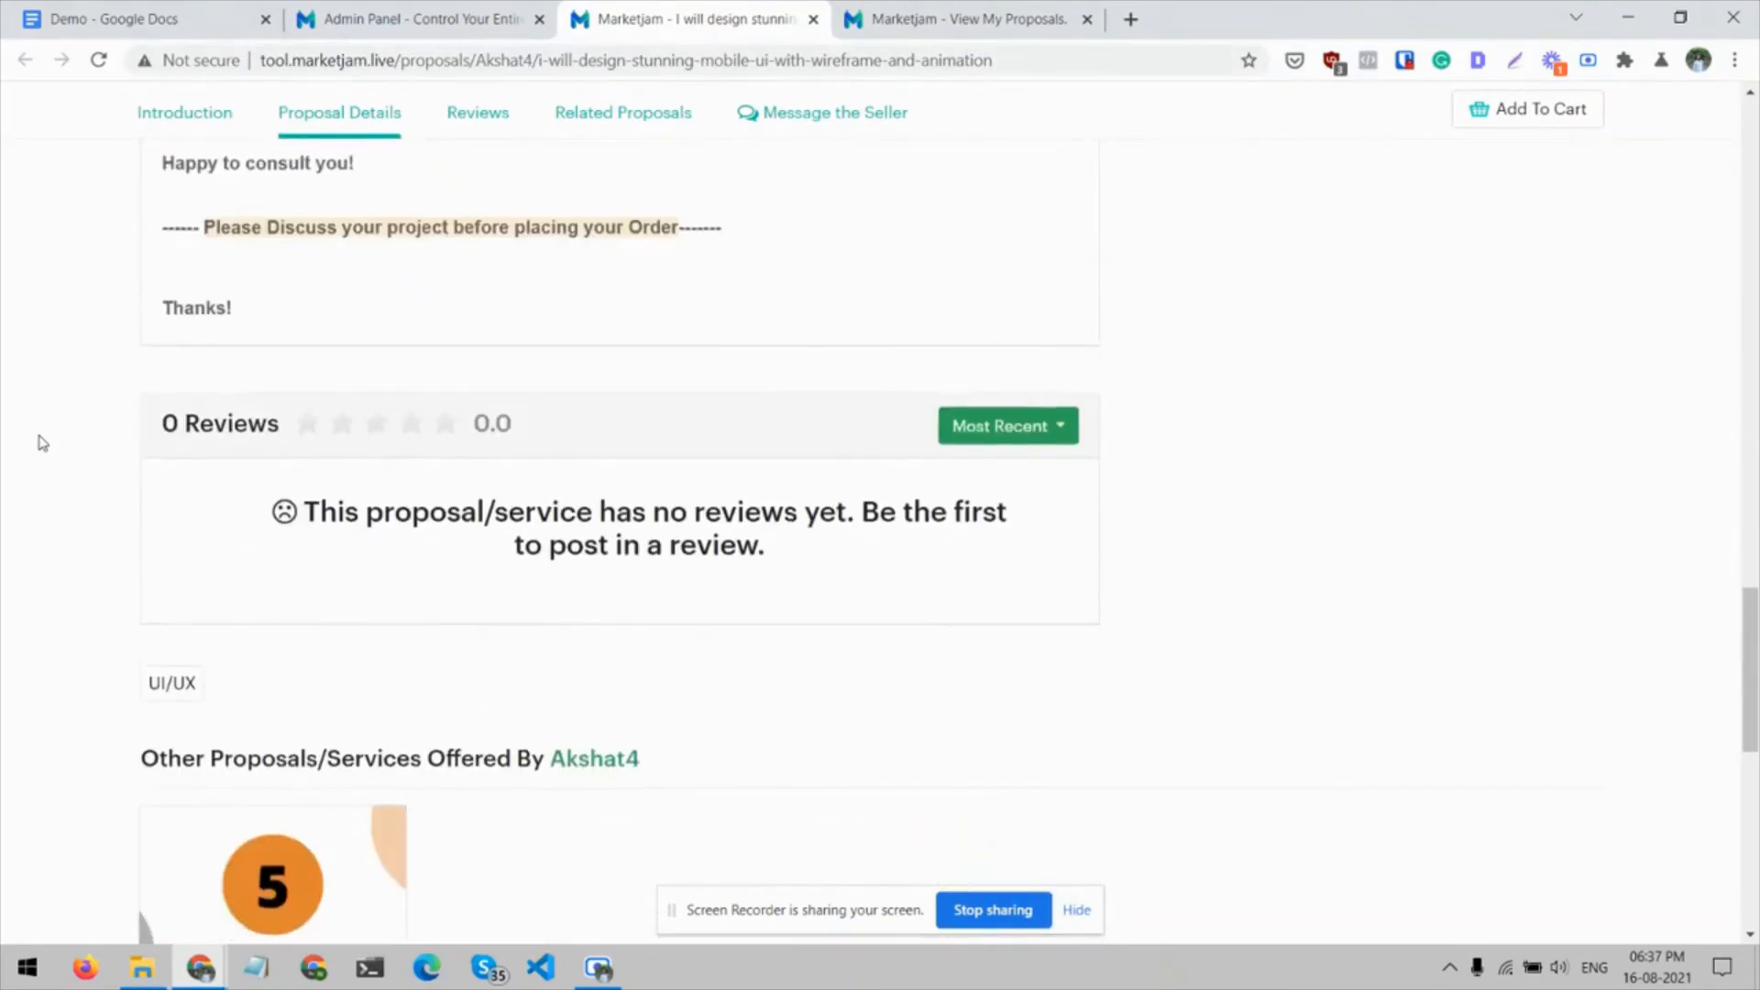
scroll(41, 443, up, 20)
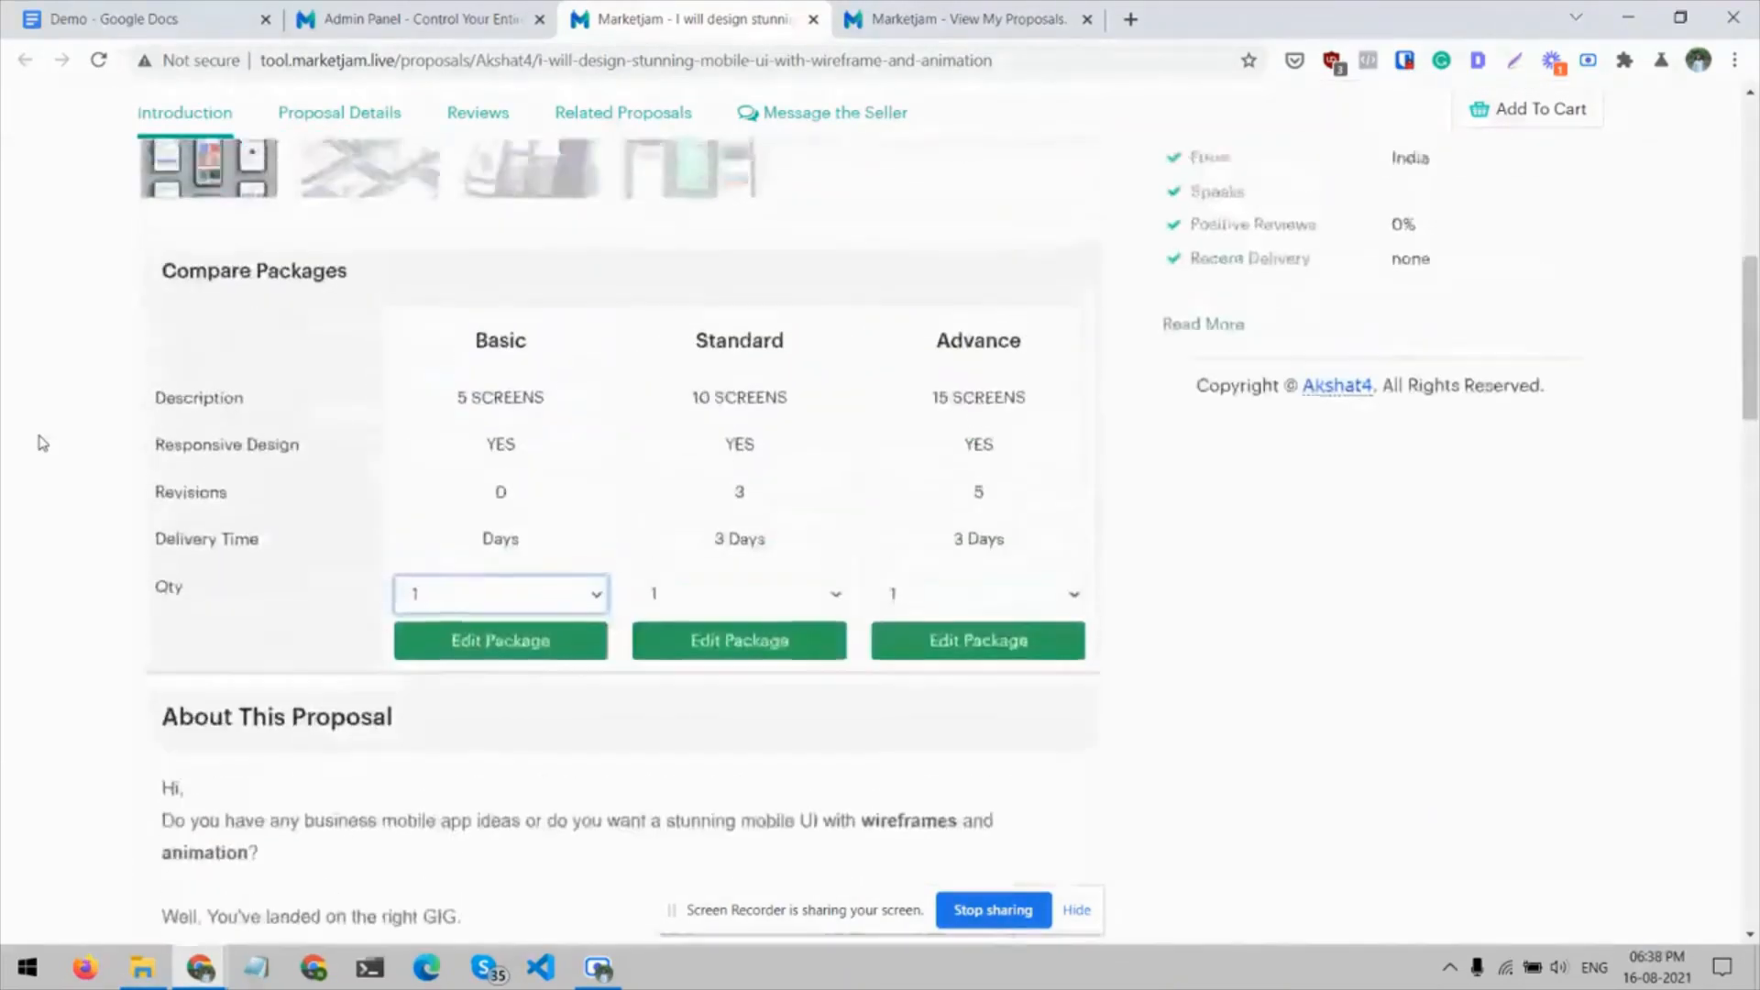
scroll(41, 443, up, 5)
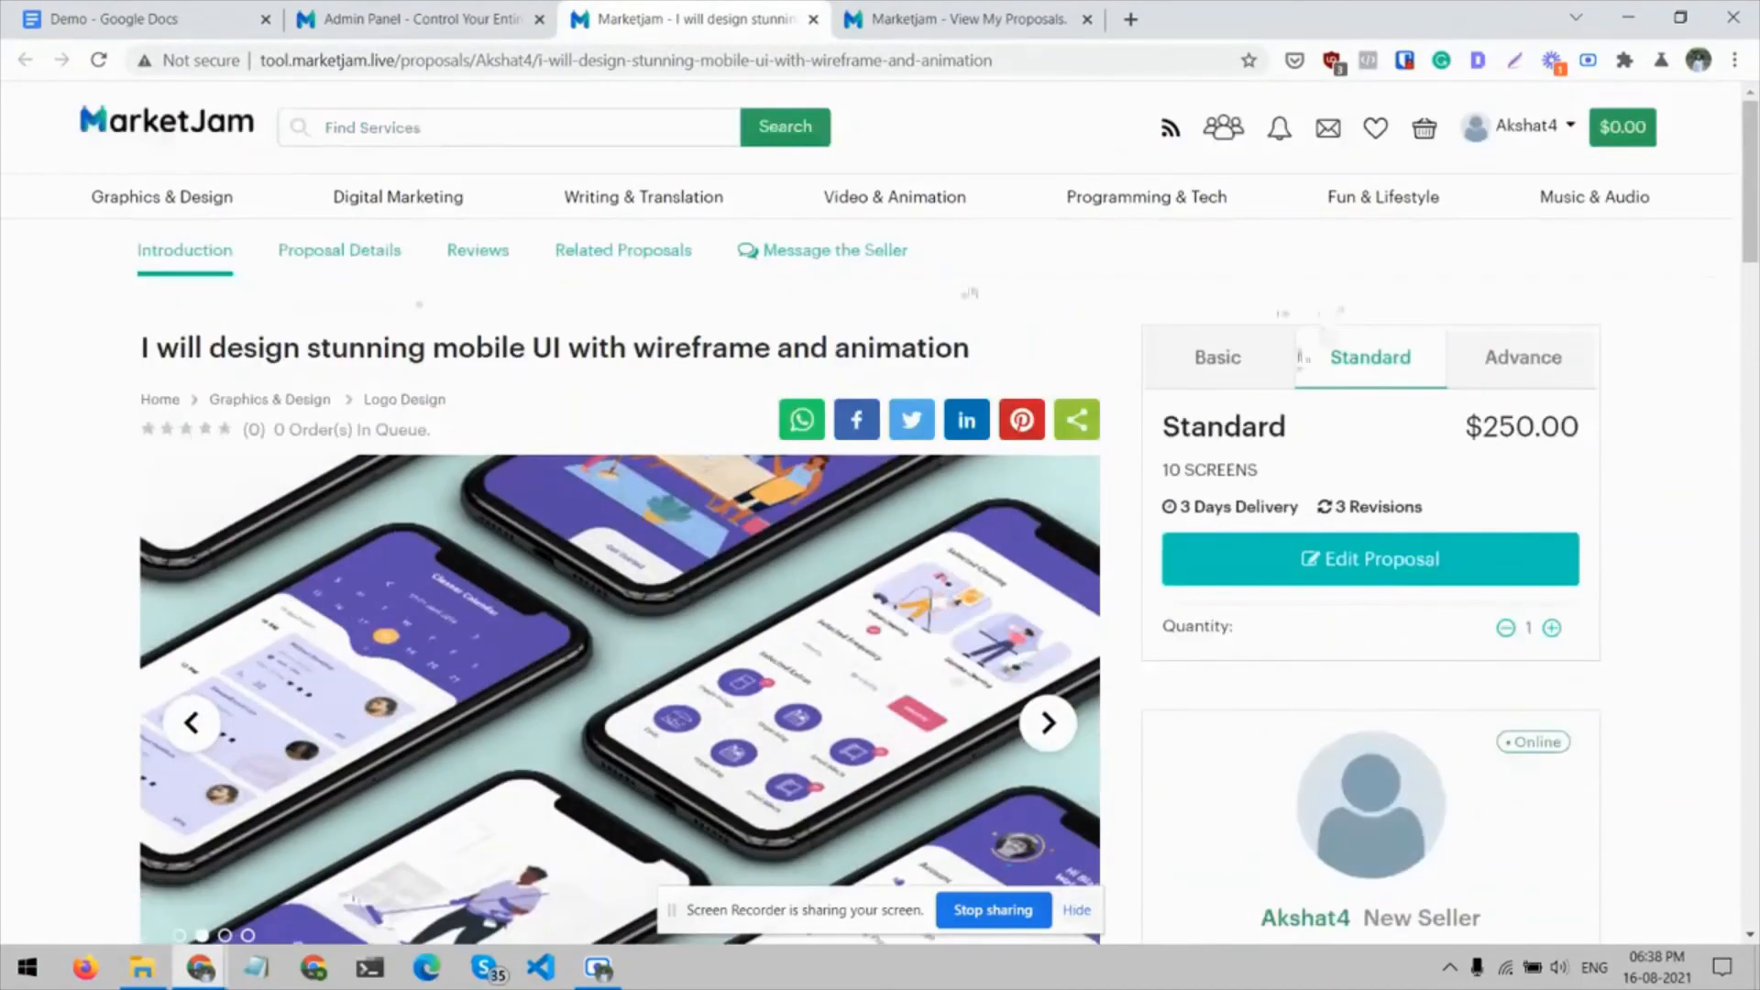
View the Basic, Standard and Advance package pricing in turn, and close the proposal preview
click(1263, 378)
click(1382, 356)
click(1522, 358)
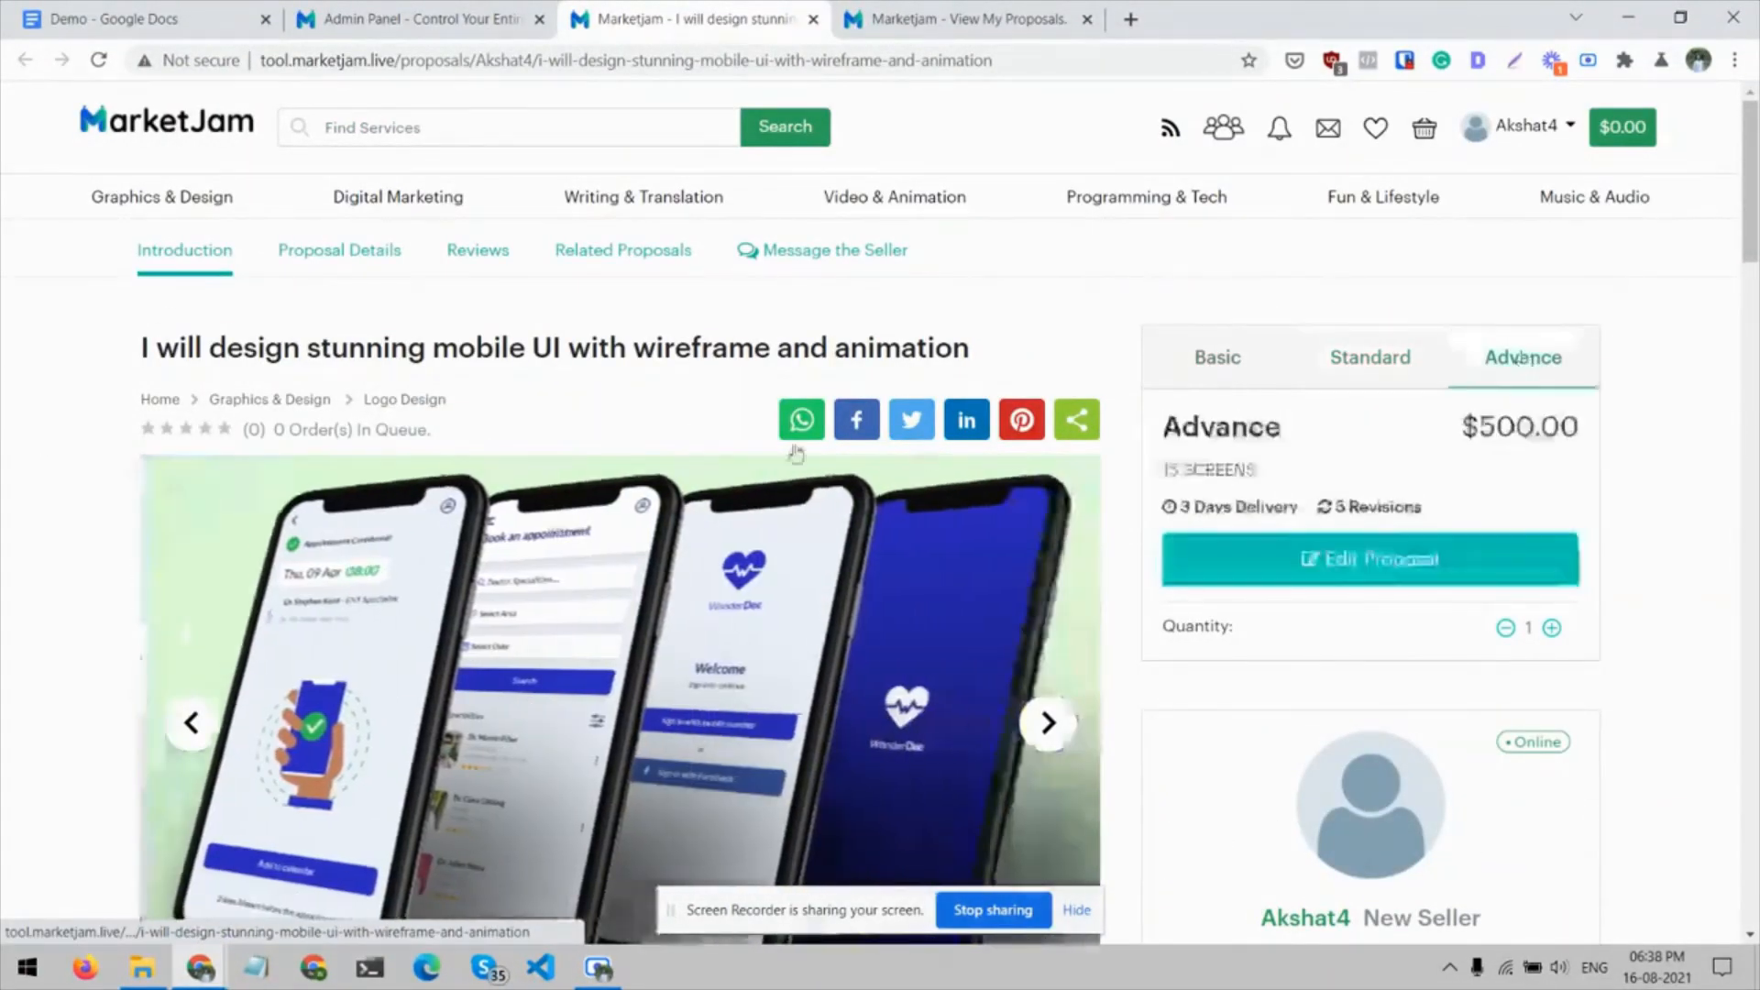
key(ctrl+w)
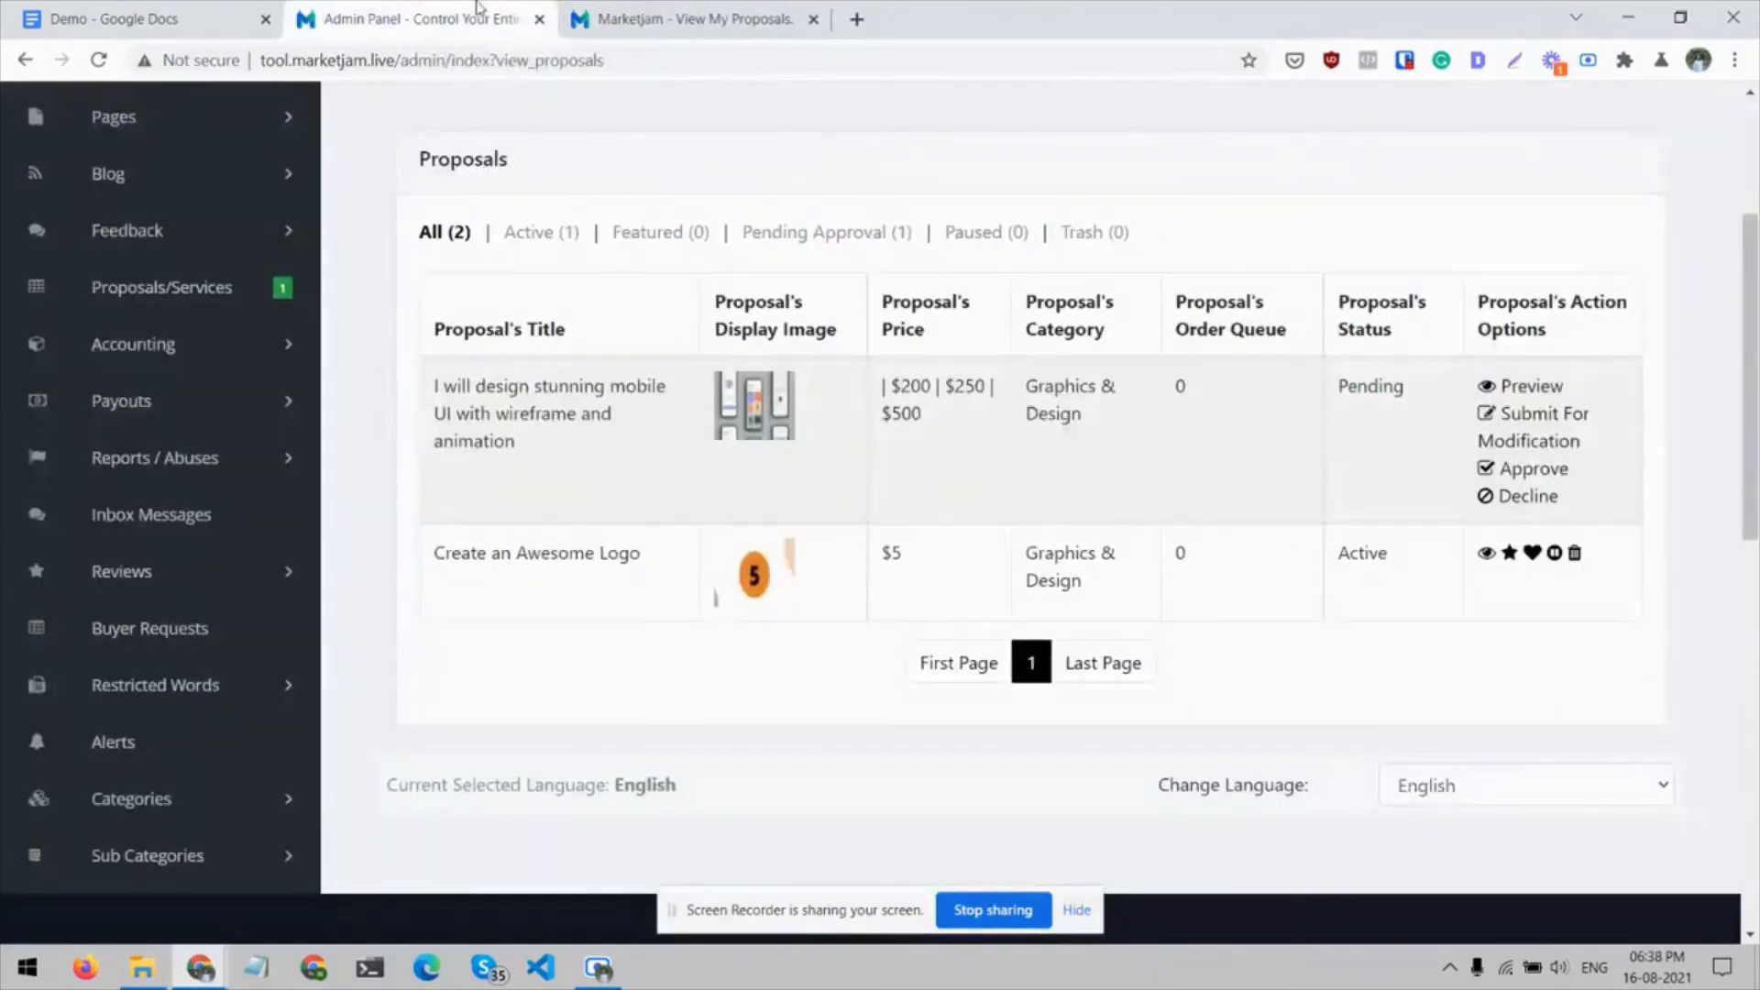
Approve the pending mobile UI proposal in the admin panel and open the approval notification on the seller's site
click(1498, 464)
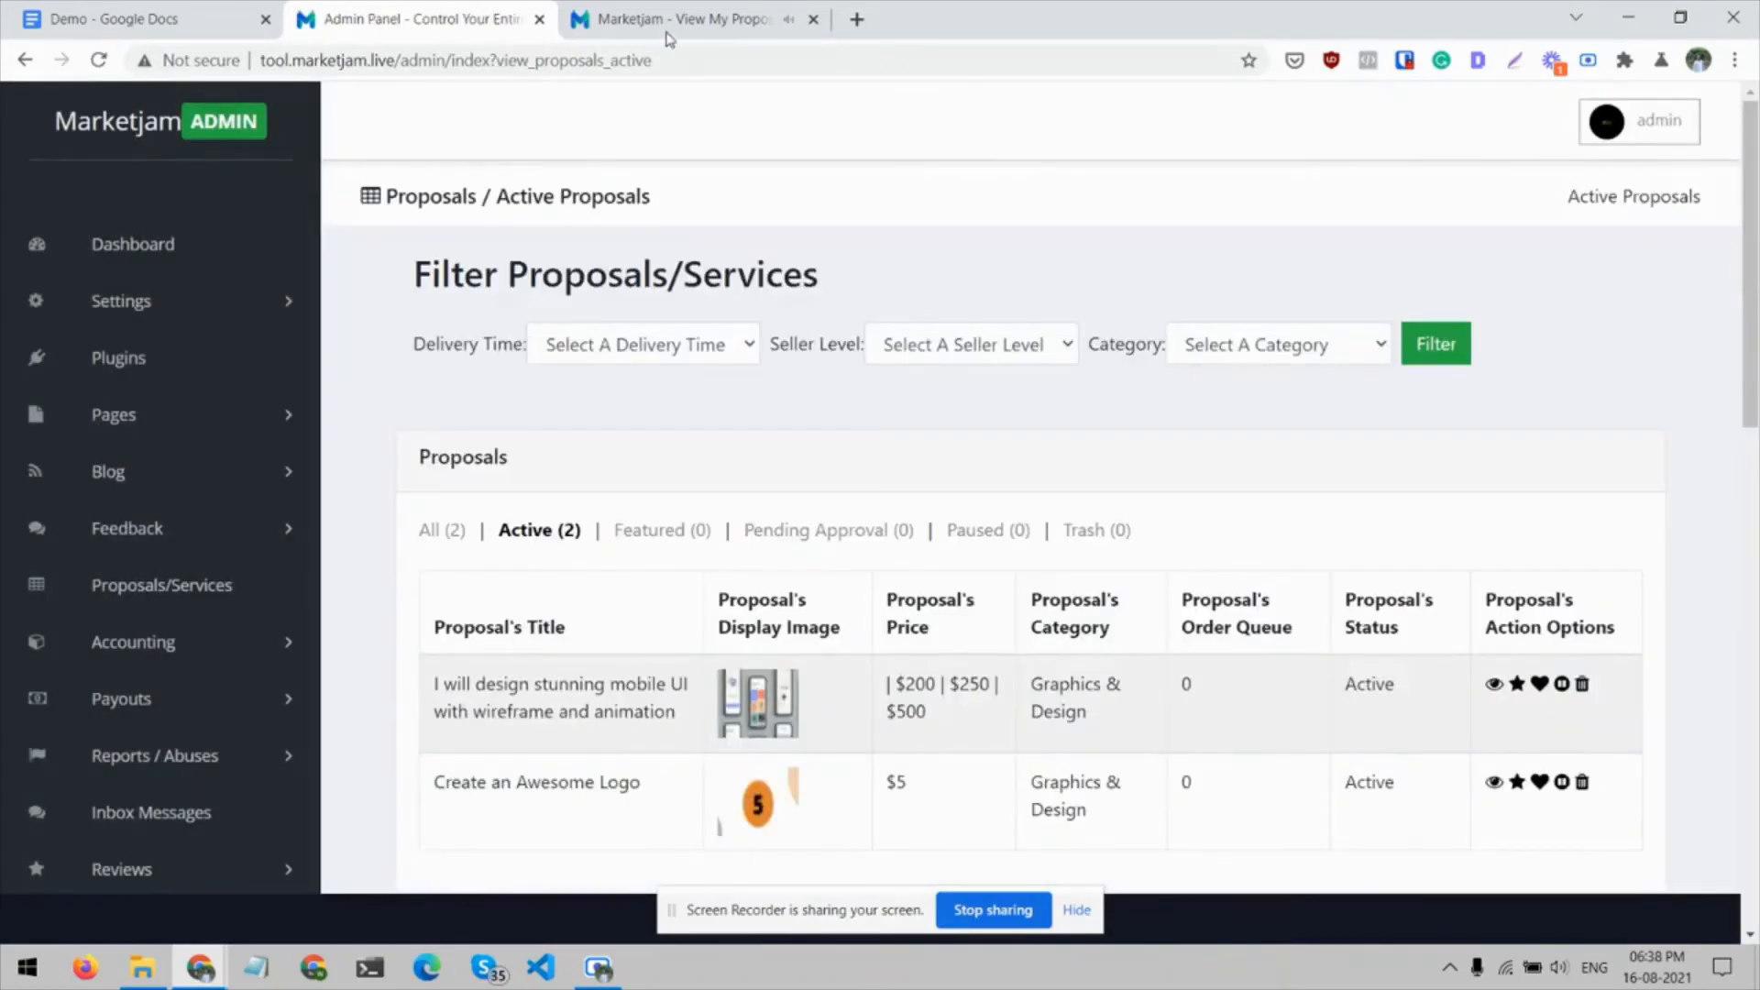
click(669, 27)
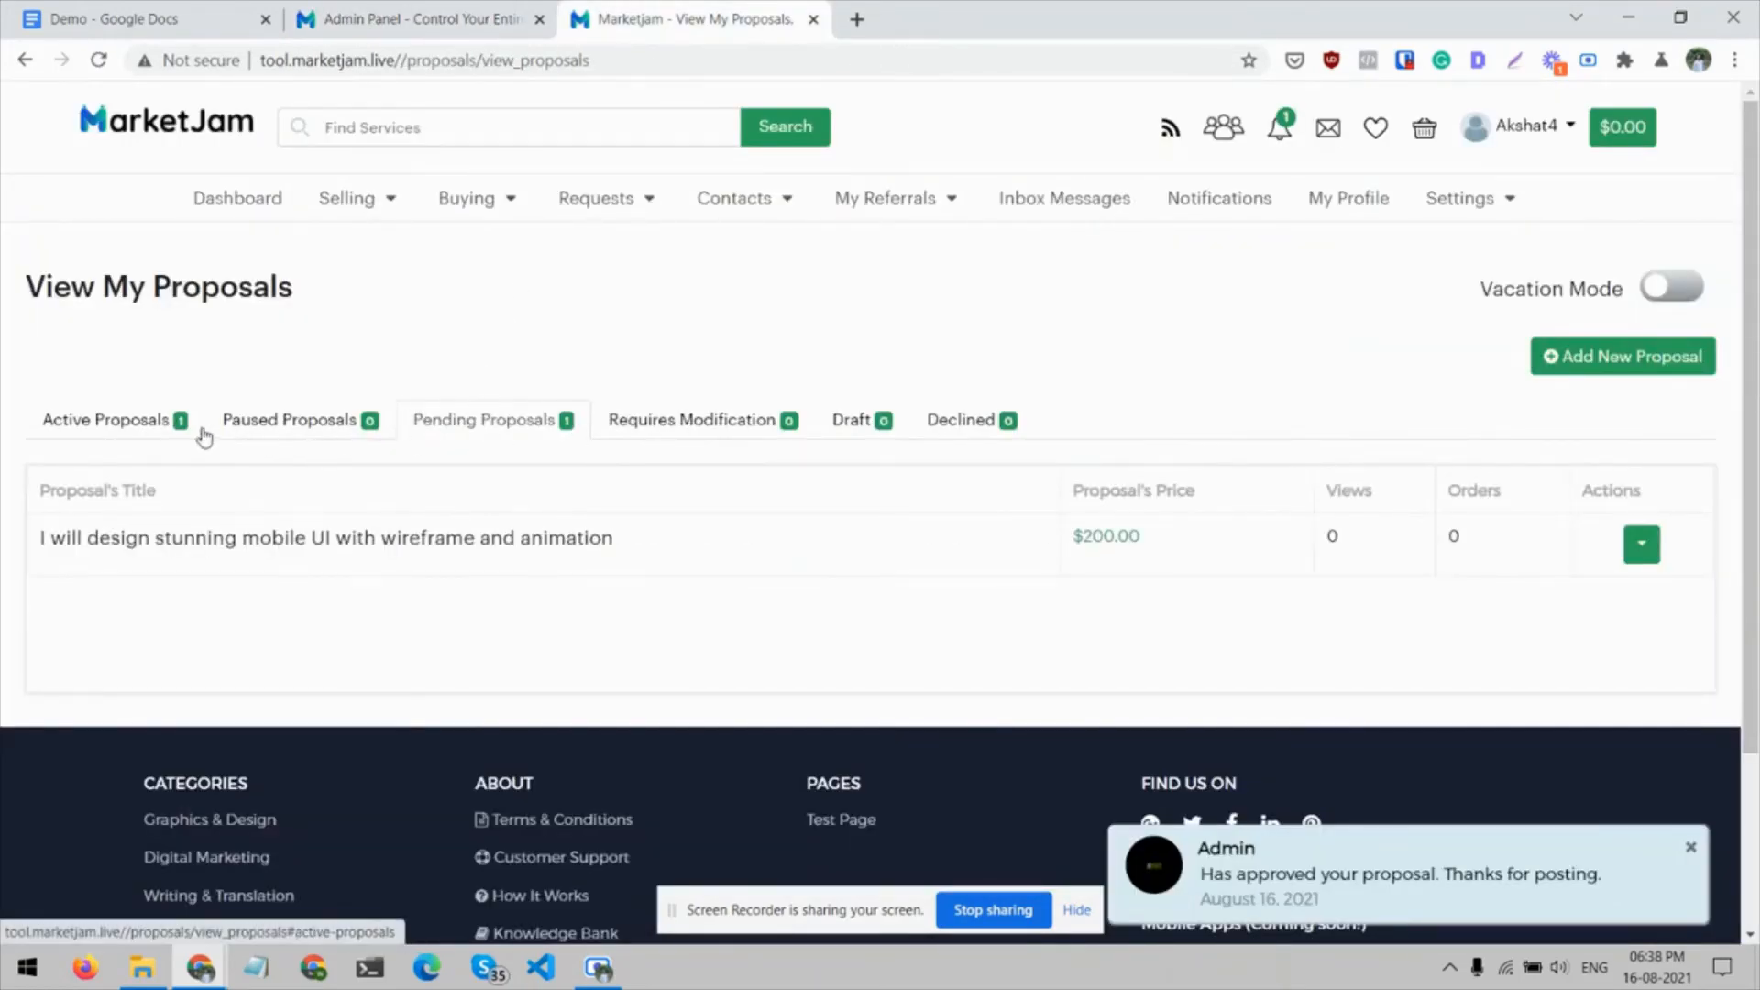
click(1281, 133)
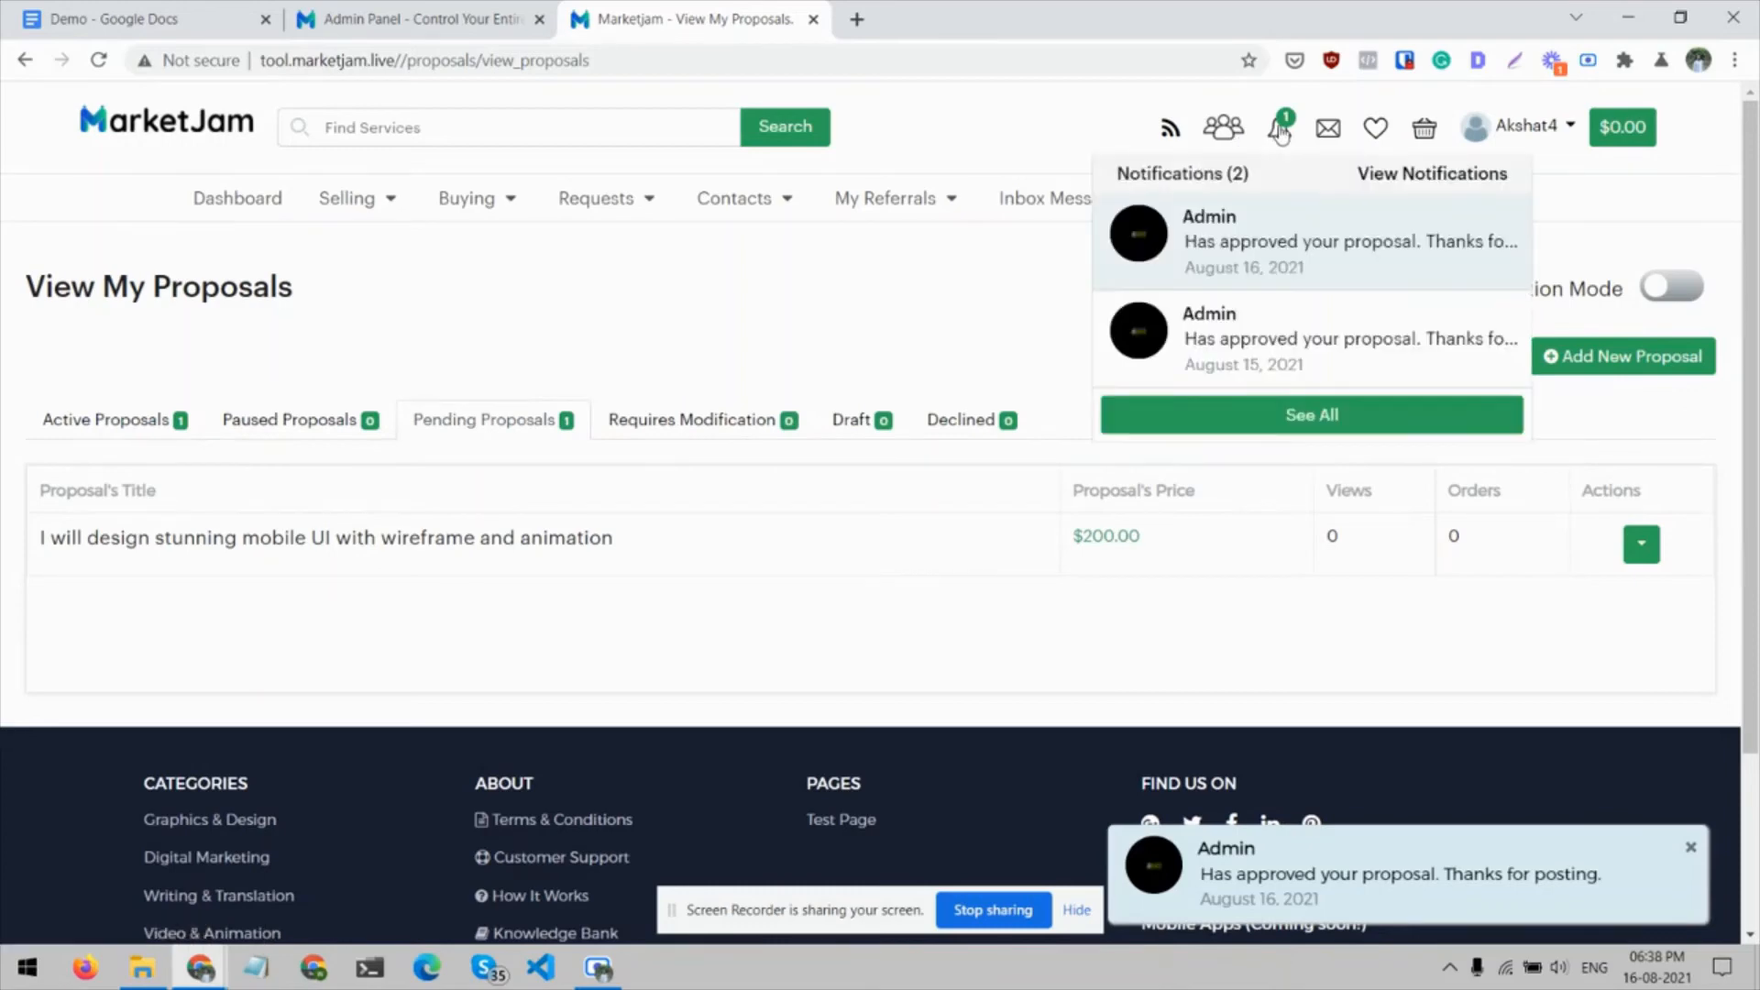
click(1265, 226)
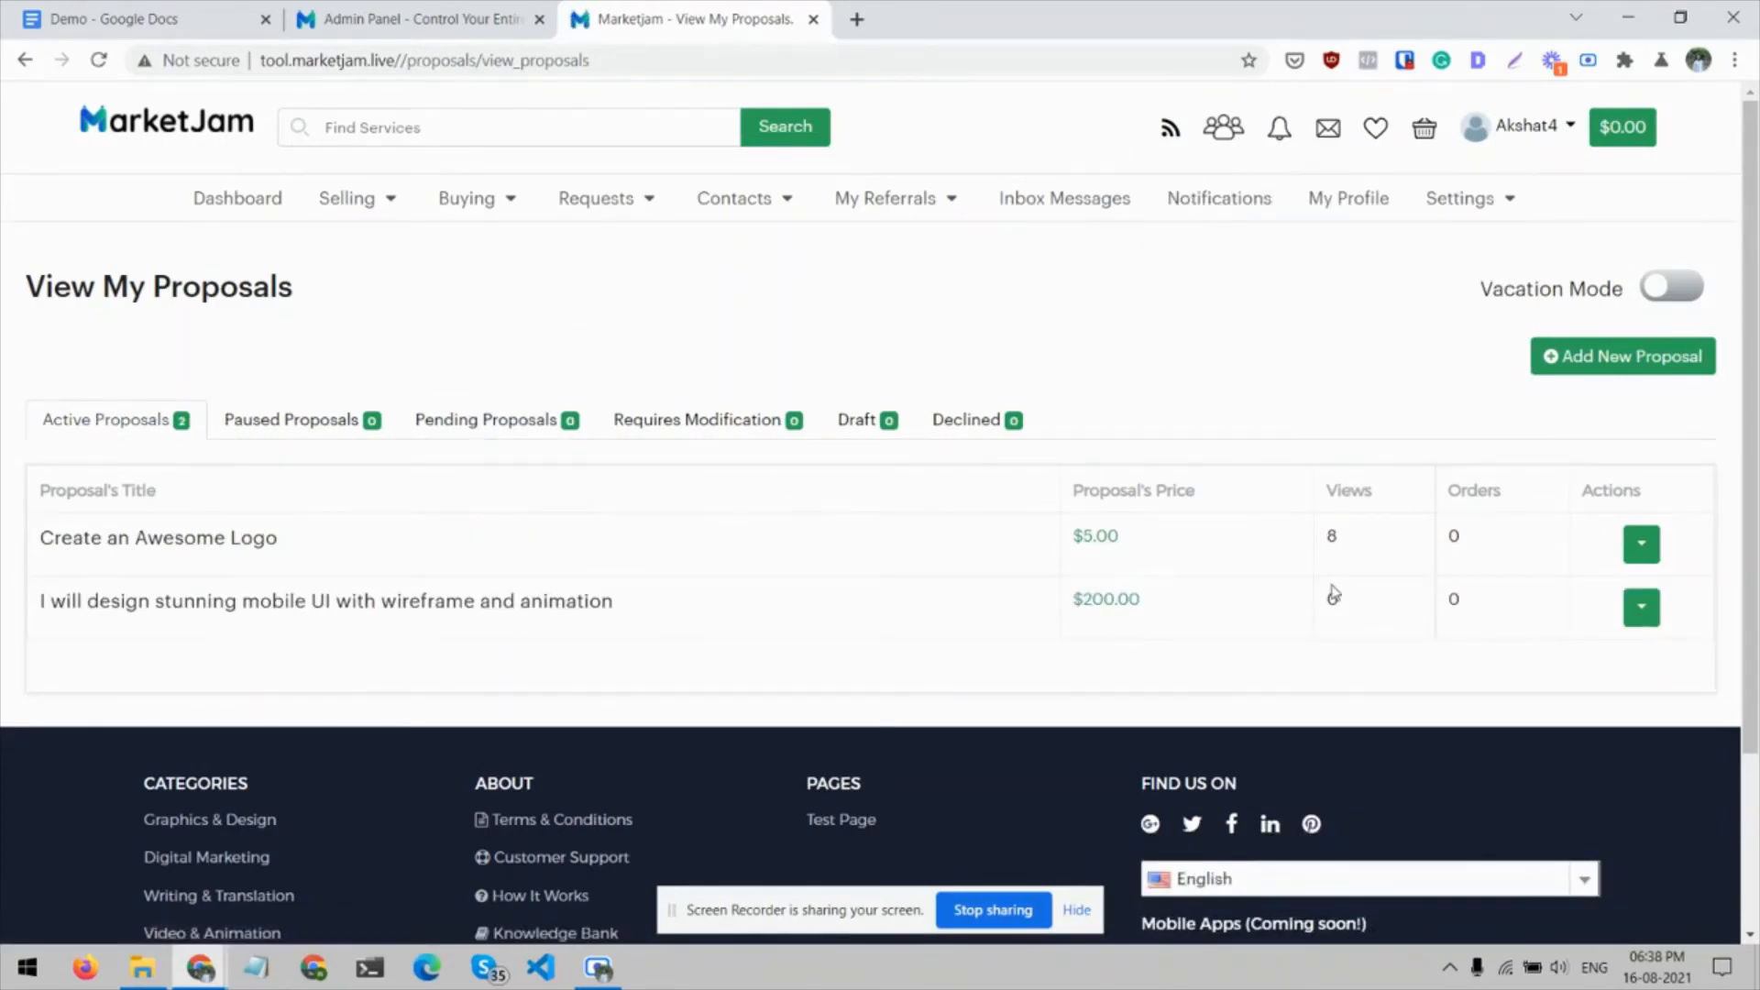
Preview the approved mobile UI proposal from the seller's active proposals and look through its page
click(1643, 609)
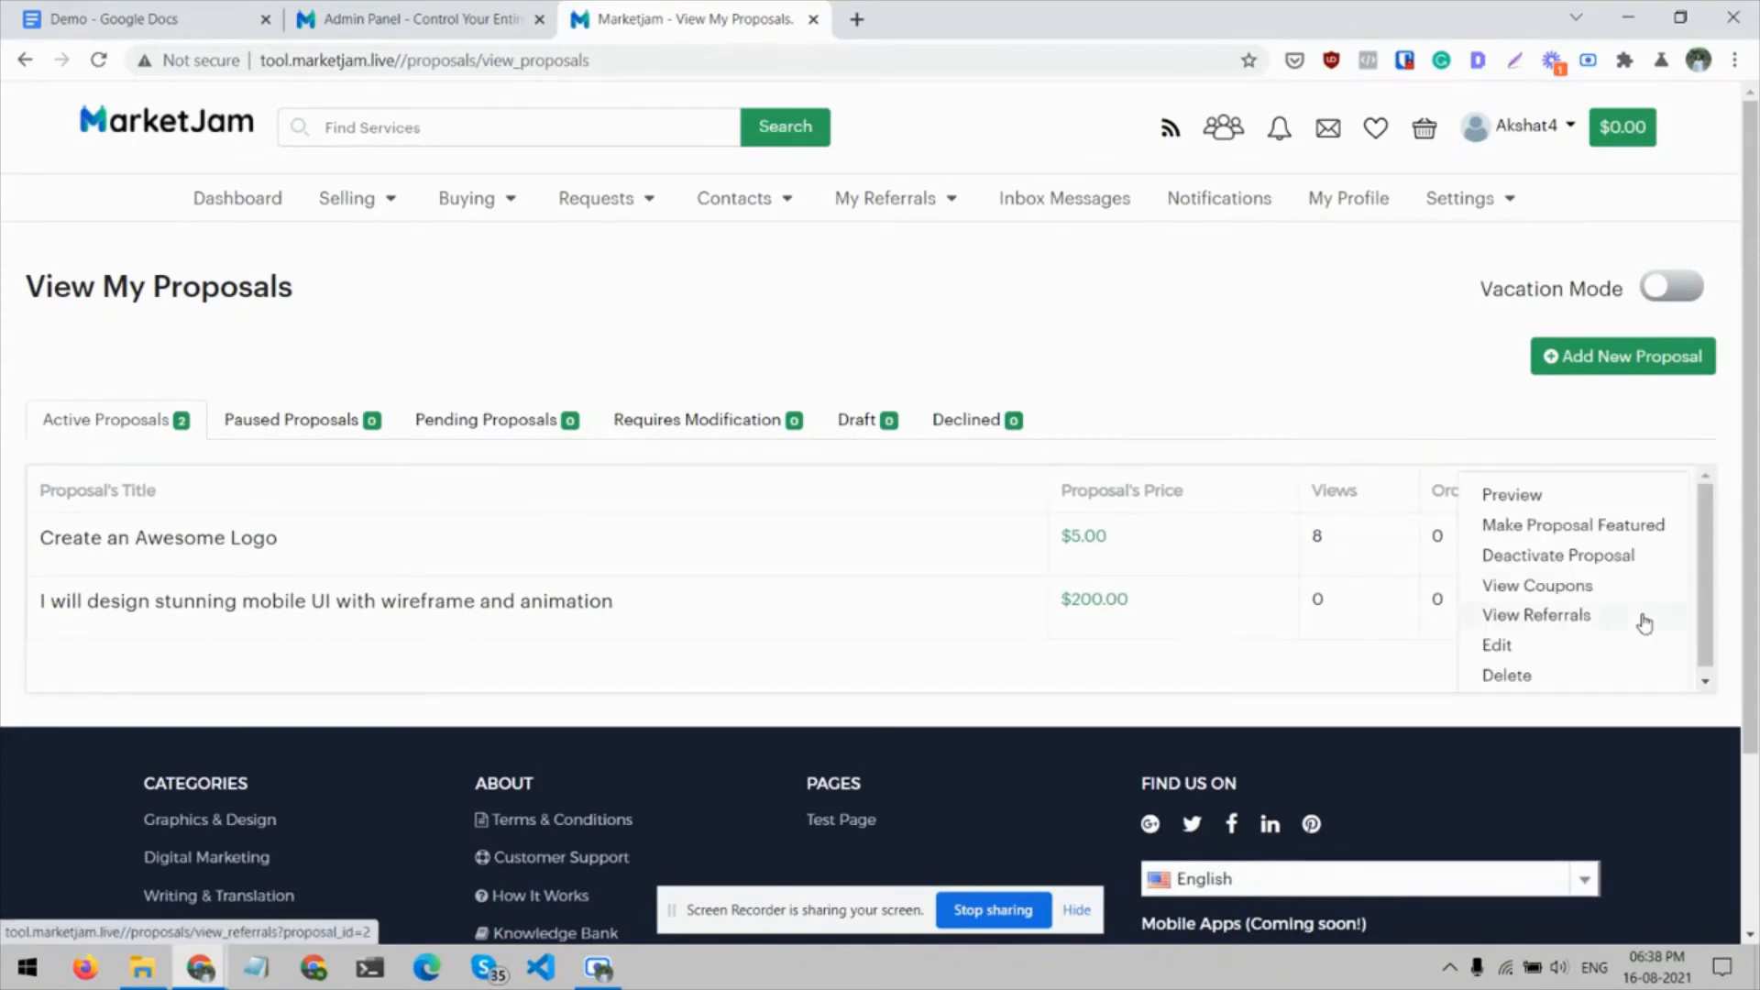
click(1520, 495)
scroll(869, 445, down, 10)
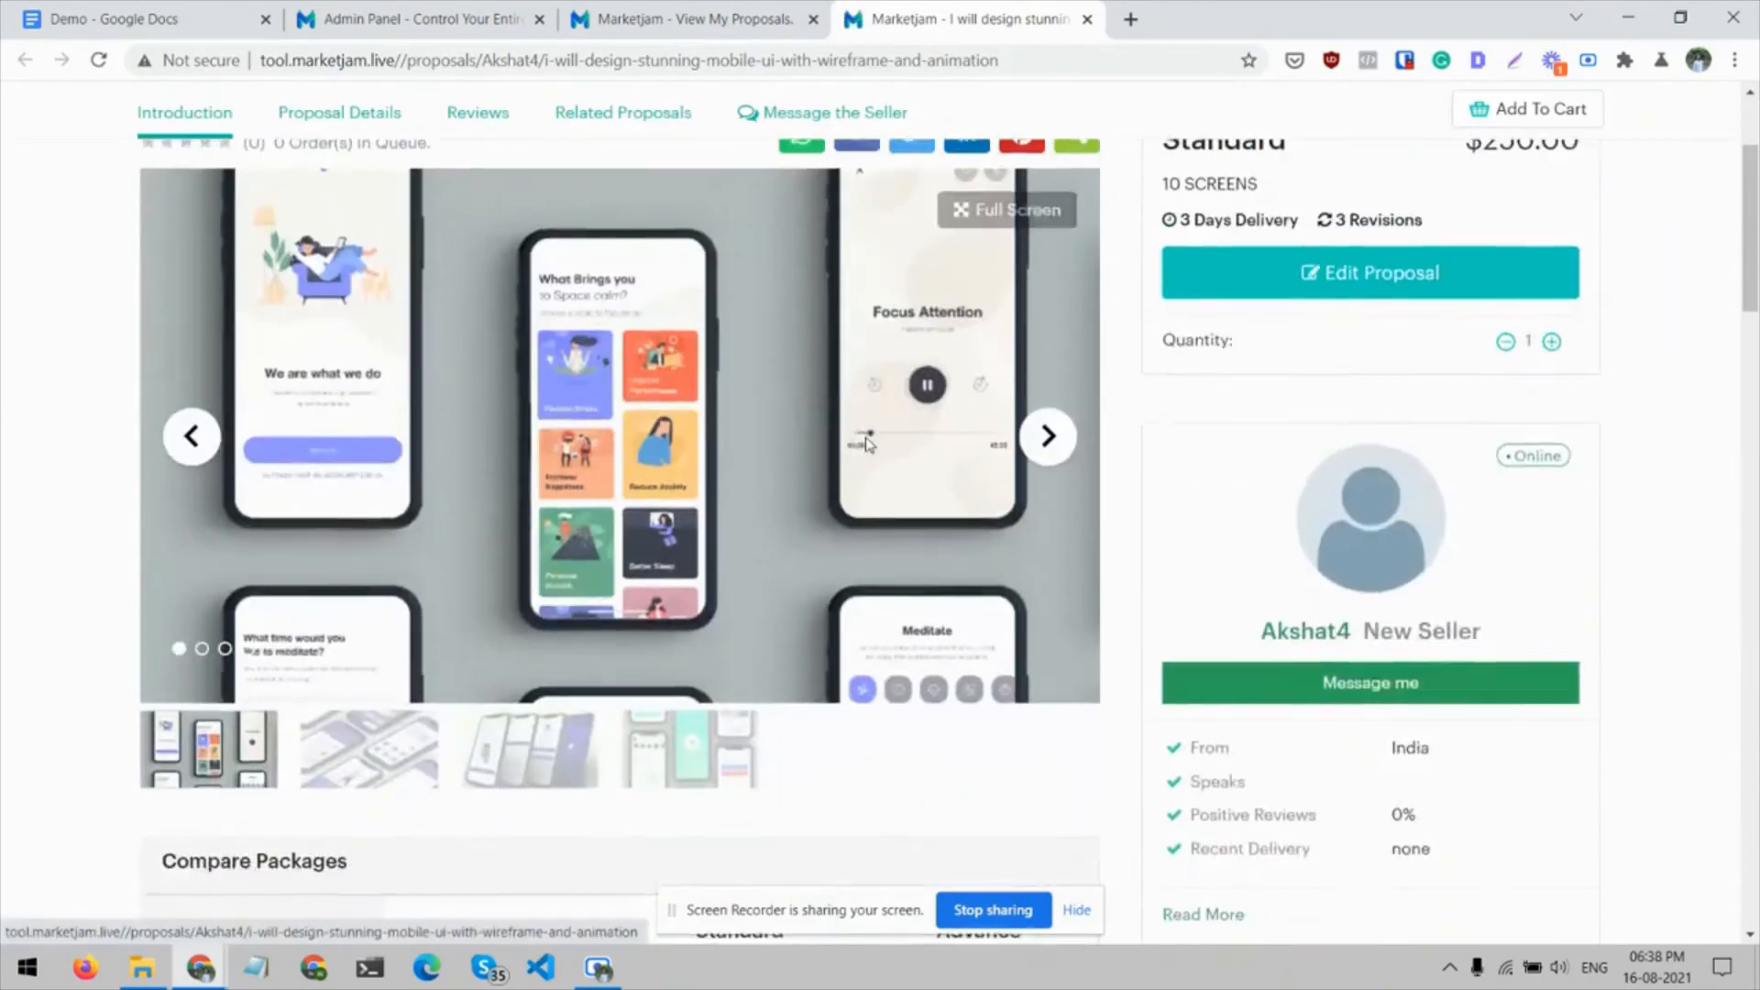
scroll(869, 445, down, 15)
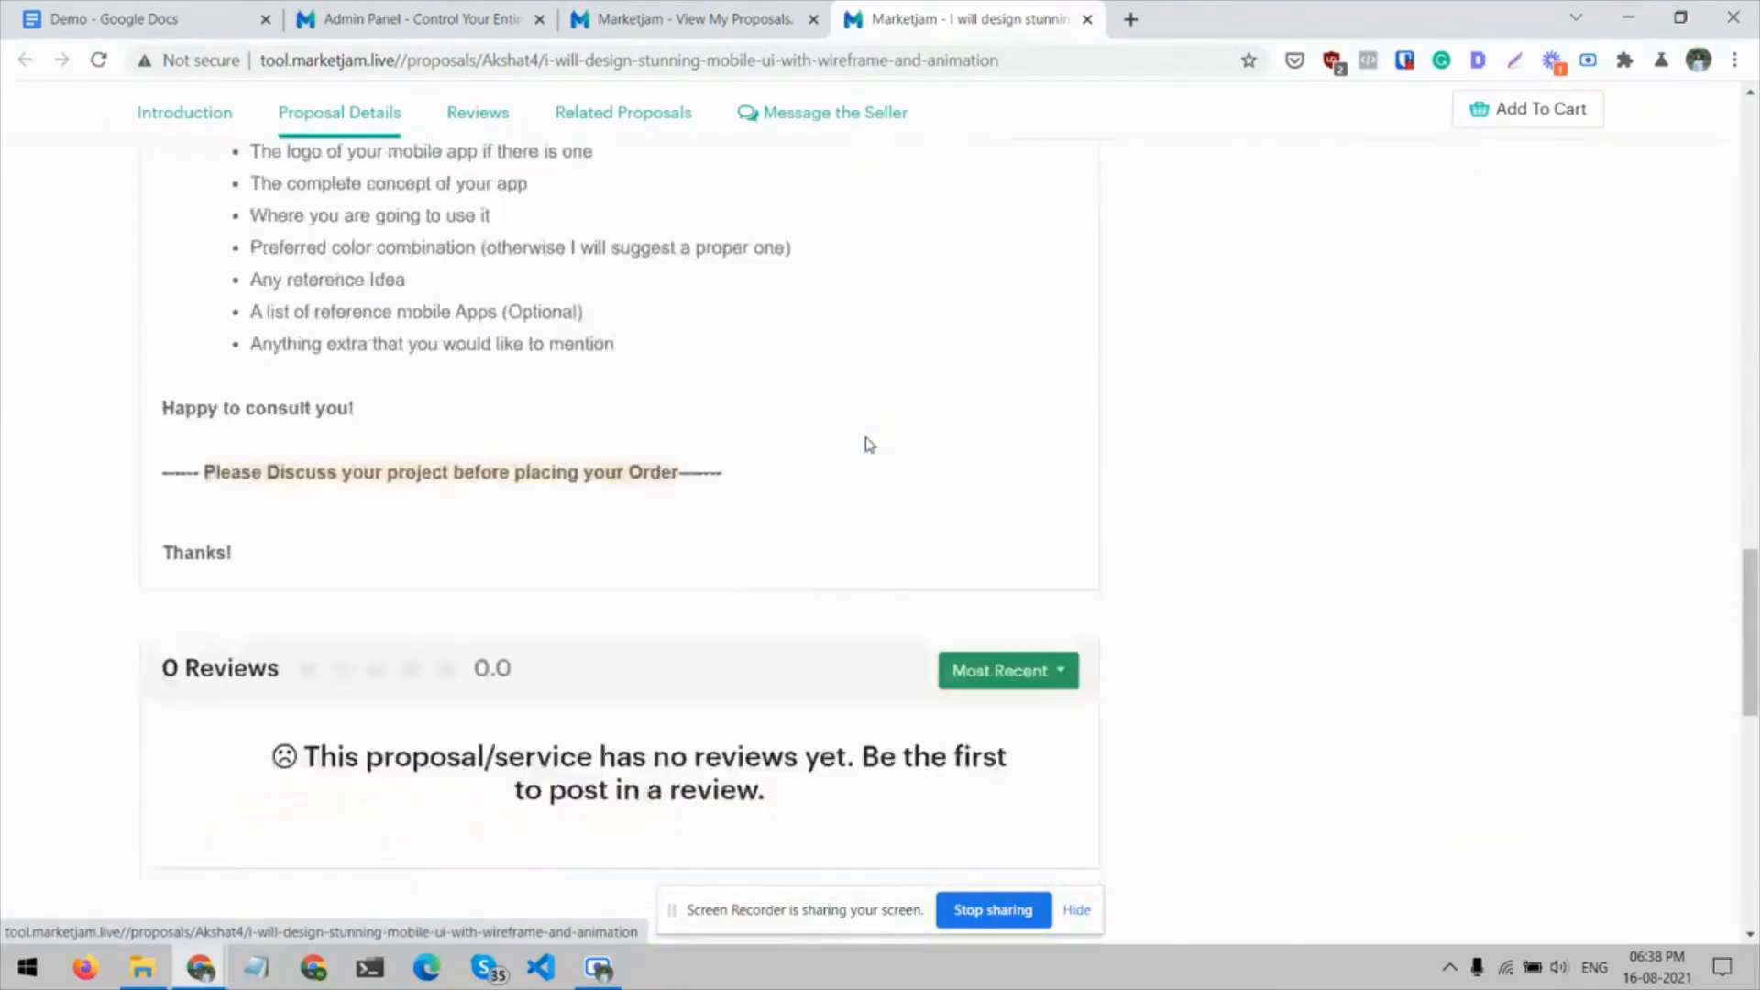
scroll(867, 447, up, 20)
Browse the Web & Mobile Design subcategory and the Graphics & Design category, and open the mobile UI proposal listed there
mouse_move(194, 211)
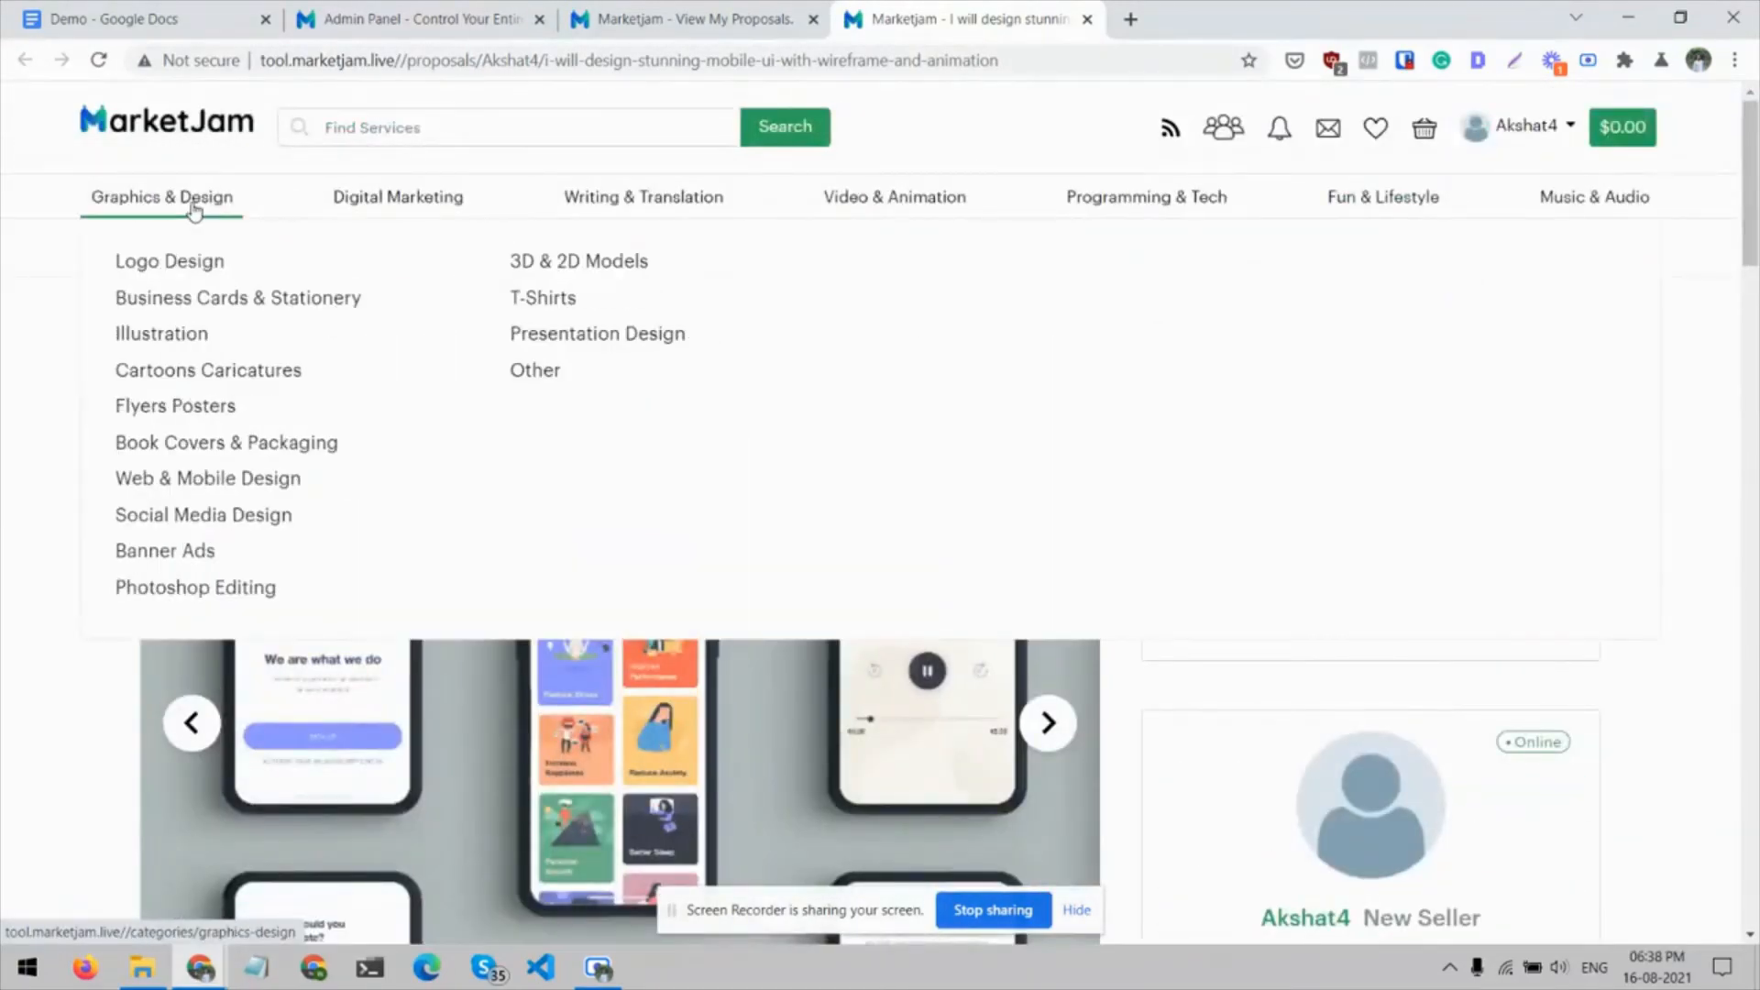
click(186, 478)
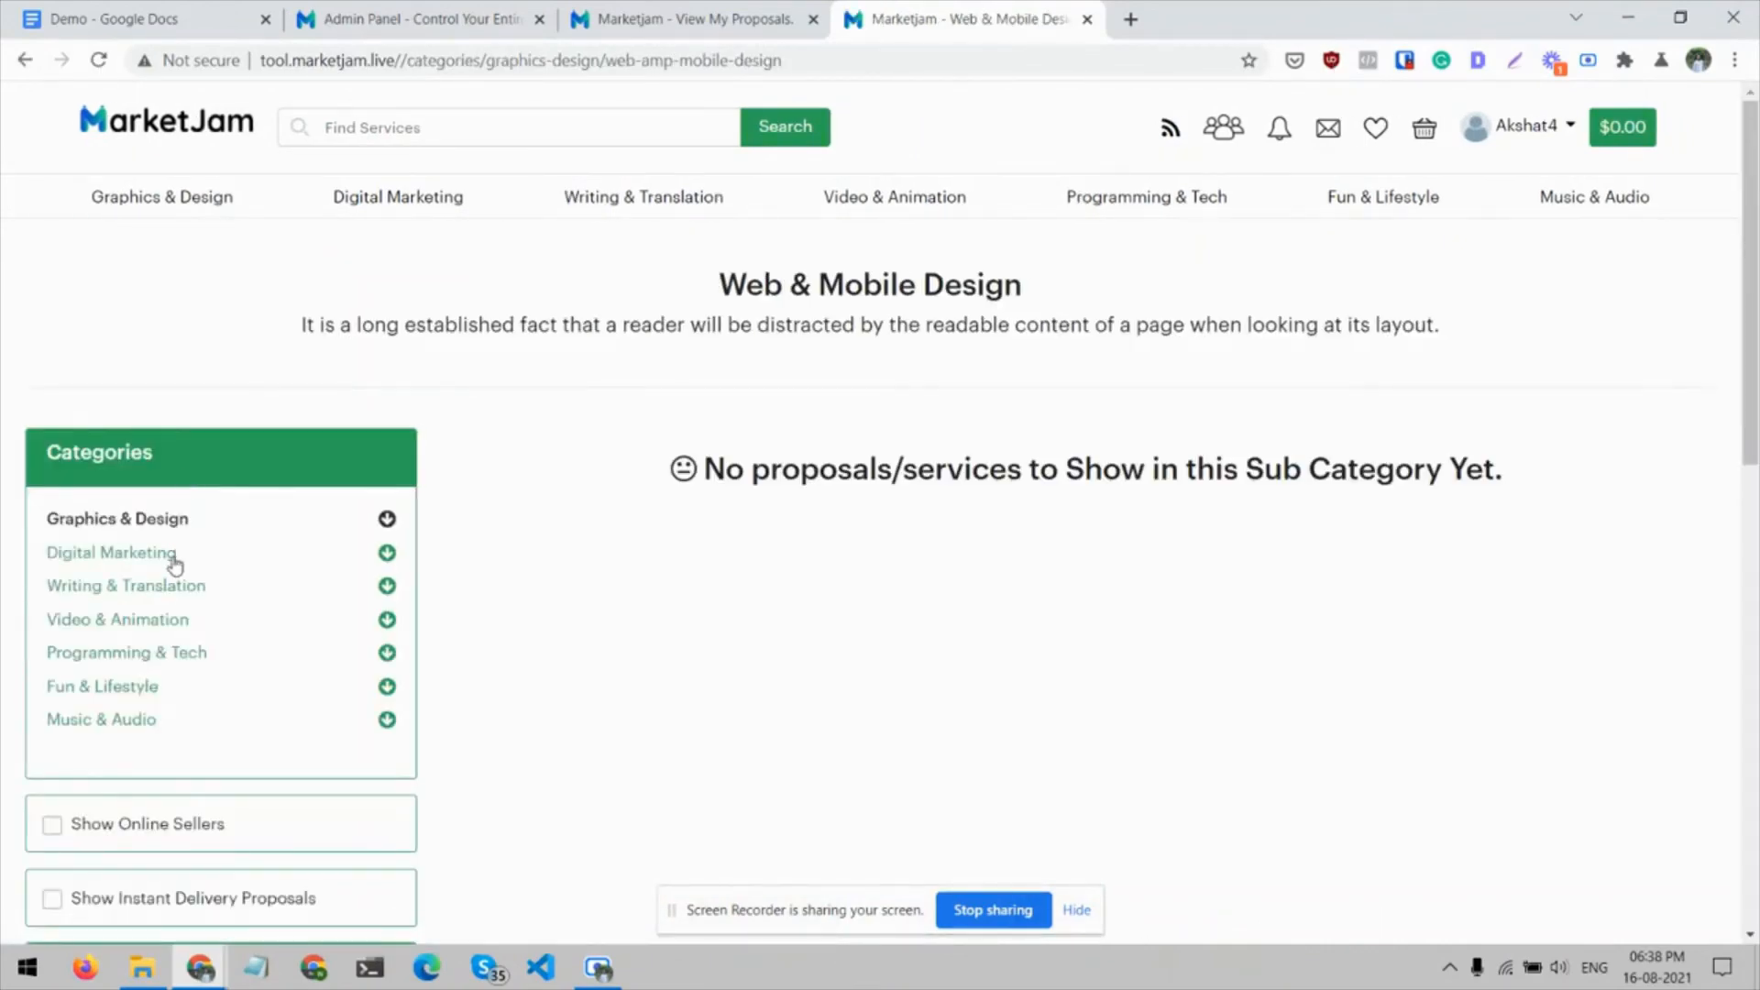
click(162, 199)
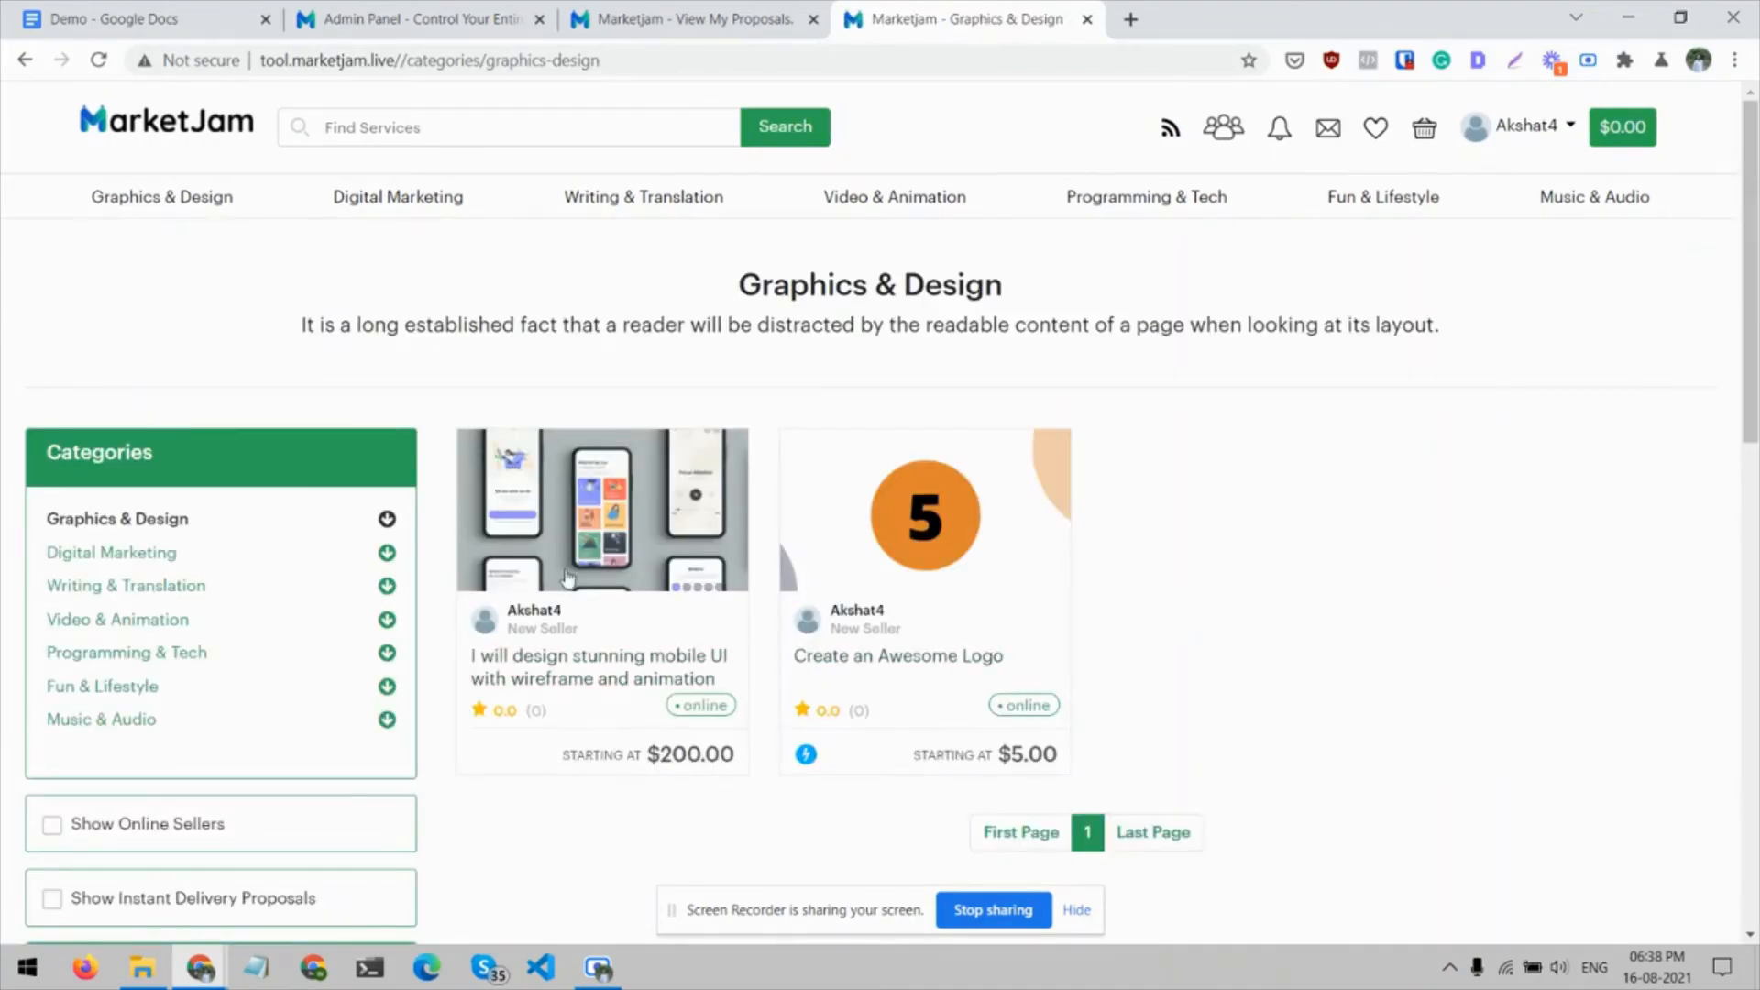
click(605, 686)
scroll(606, 686, down, 4)
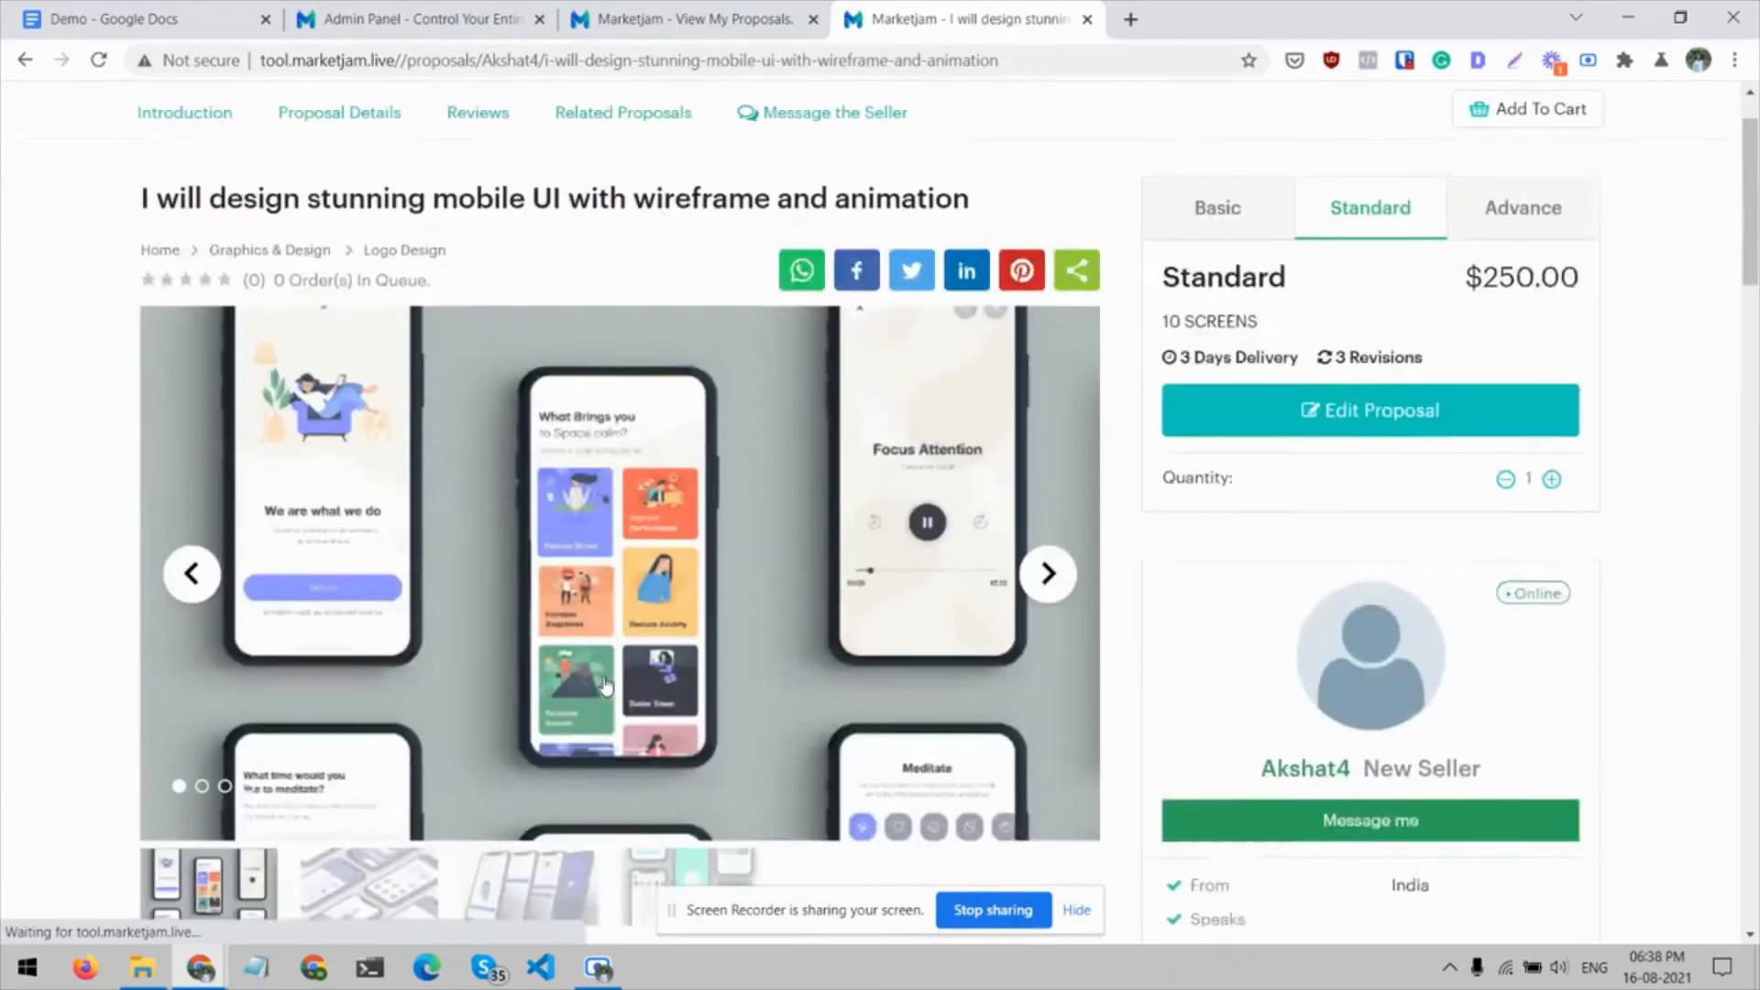
scroll(741, 128, up, 5)
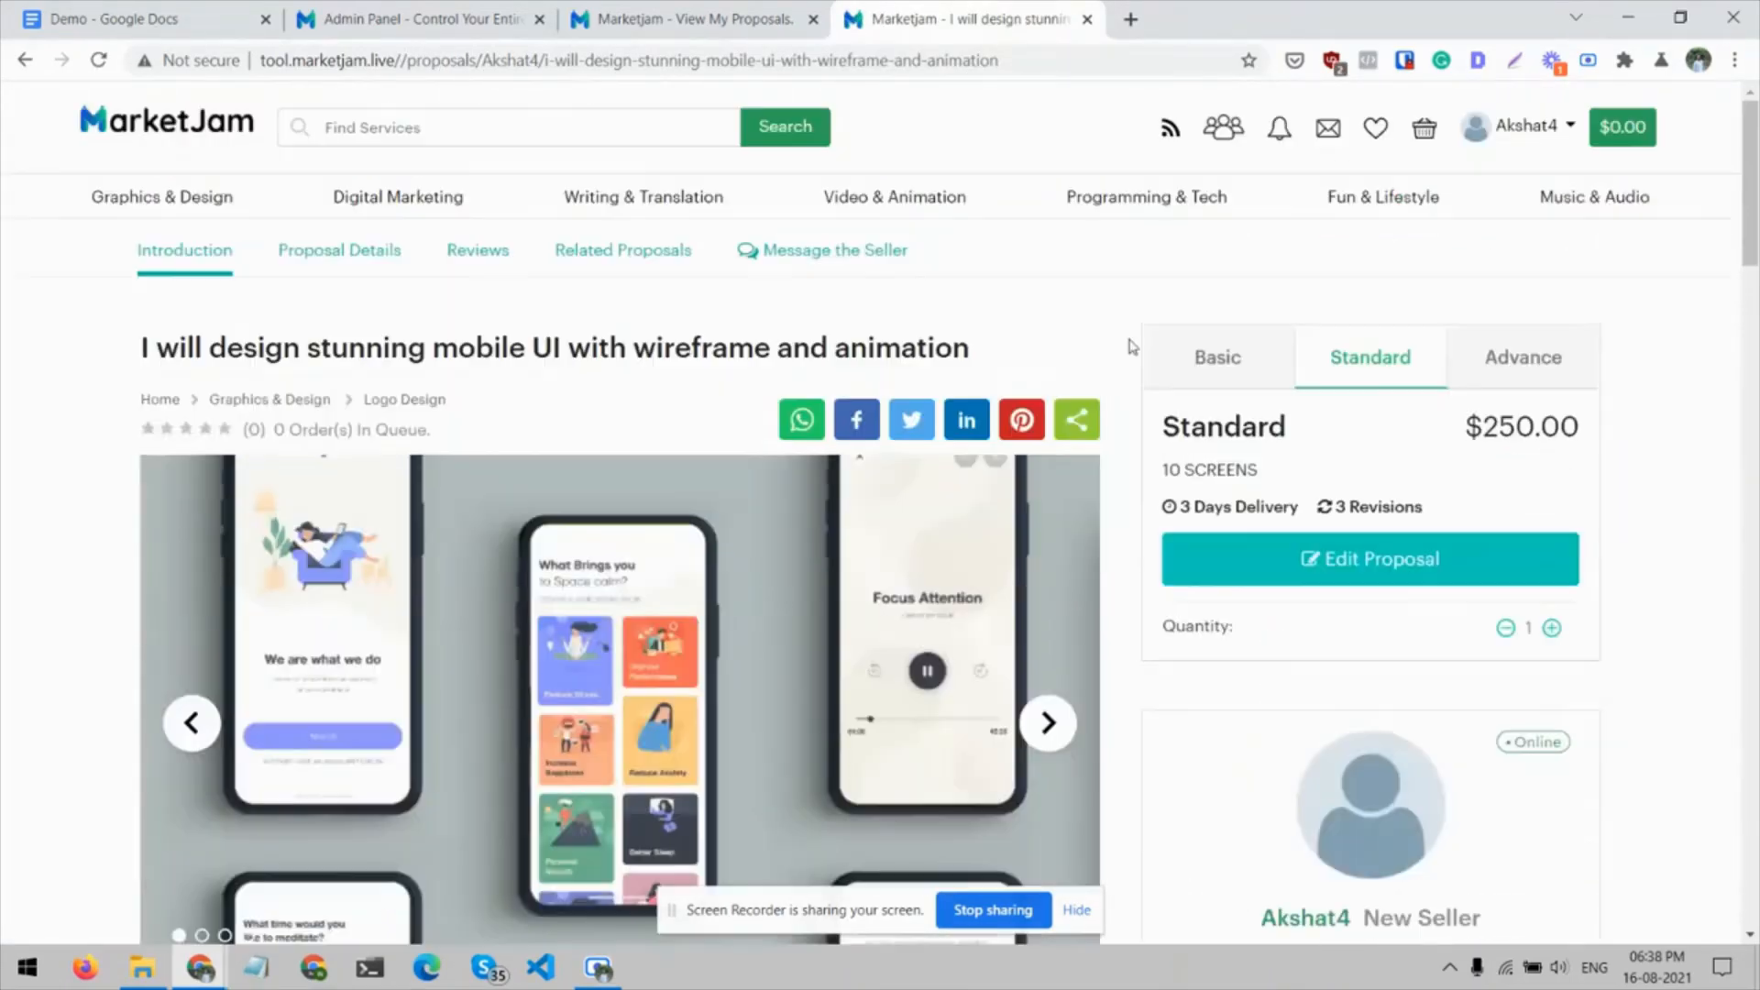
Look over the account menu and the seller's and admin's active proposal lists, and return to the live proposal page
click(998, 60)
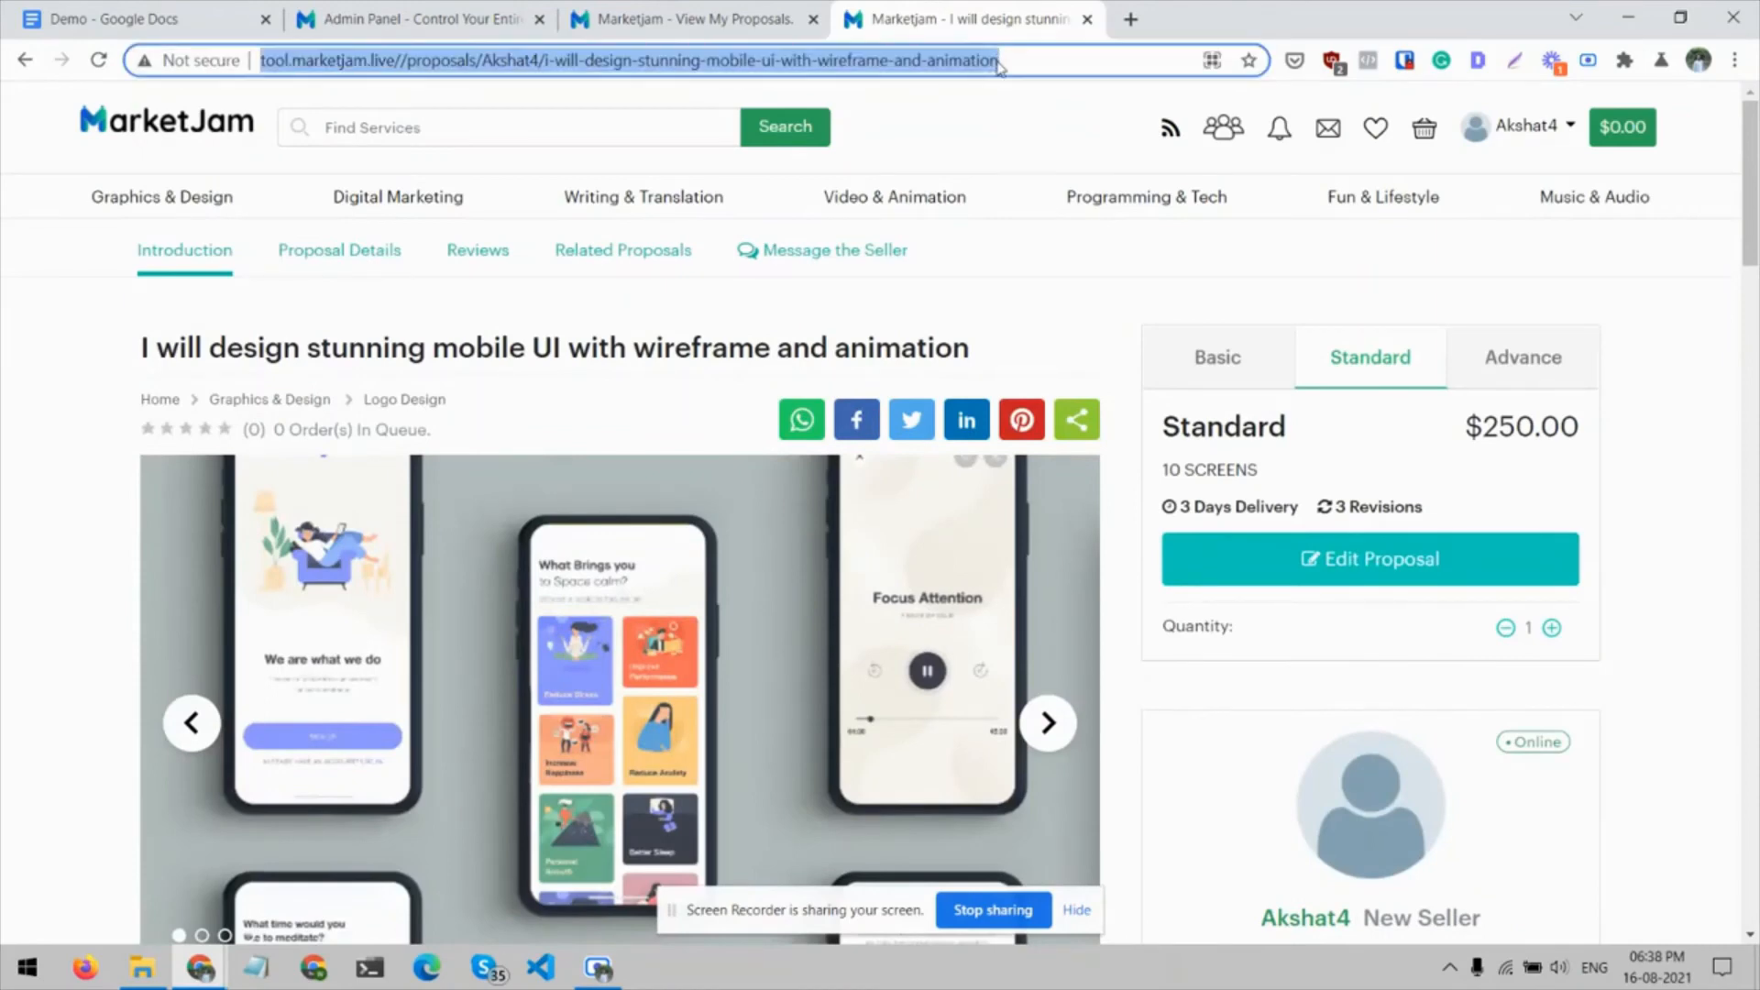
click(1546, 129)
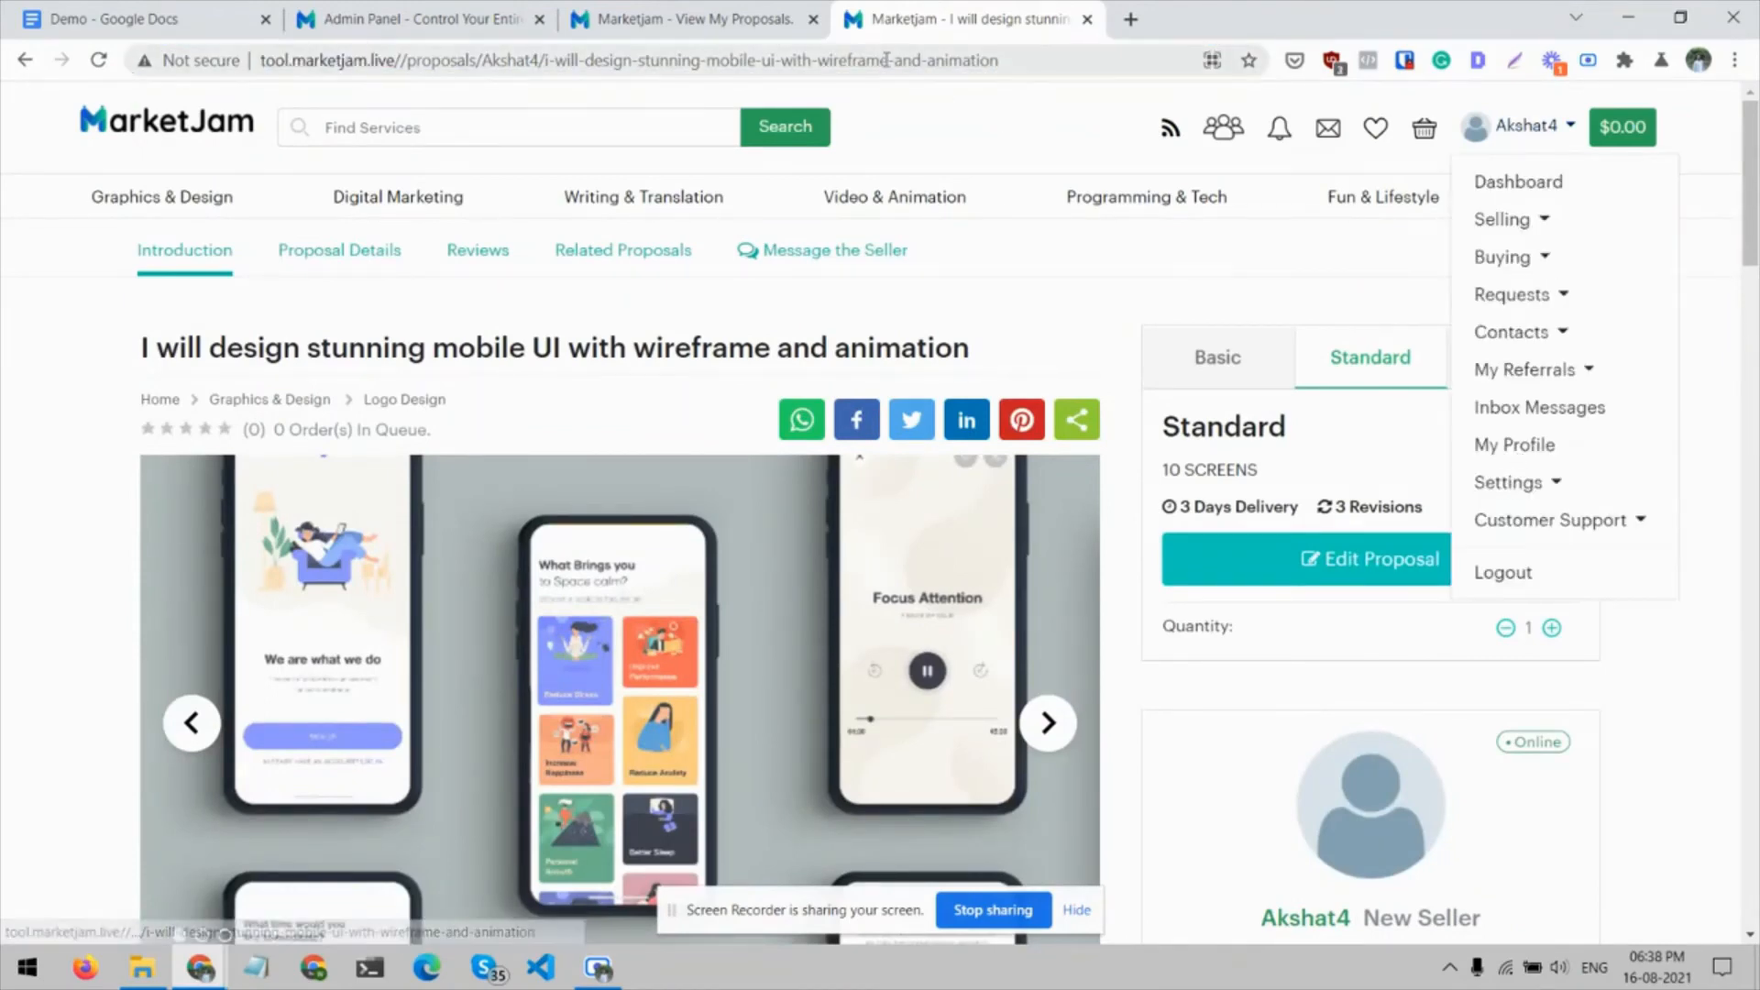
click(641, 16)
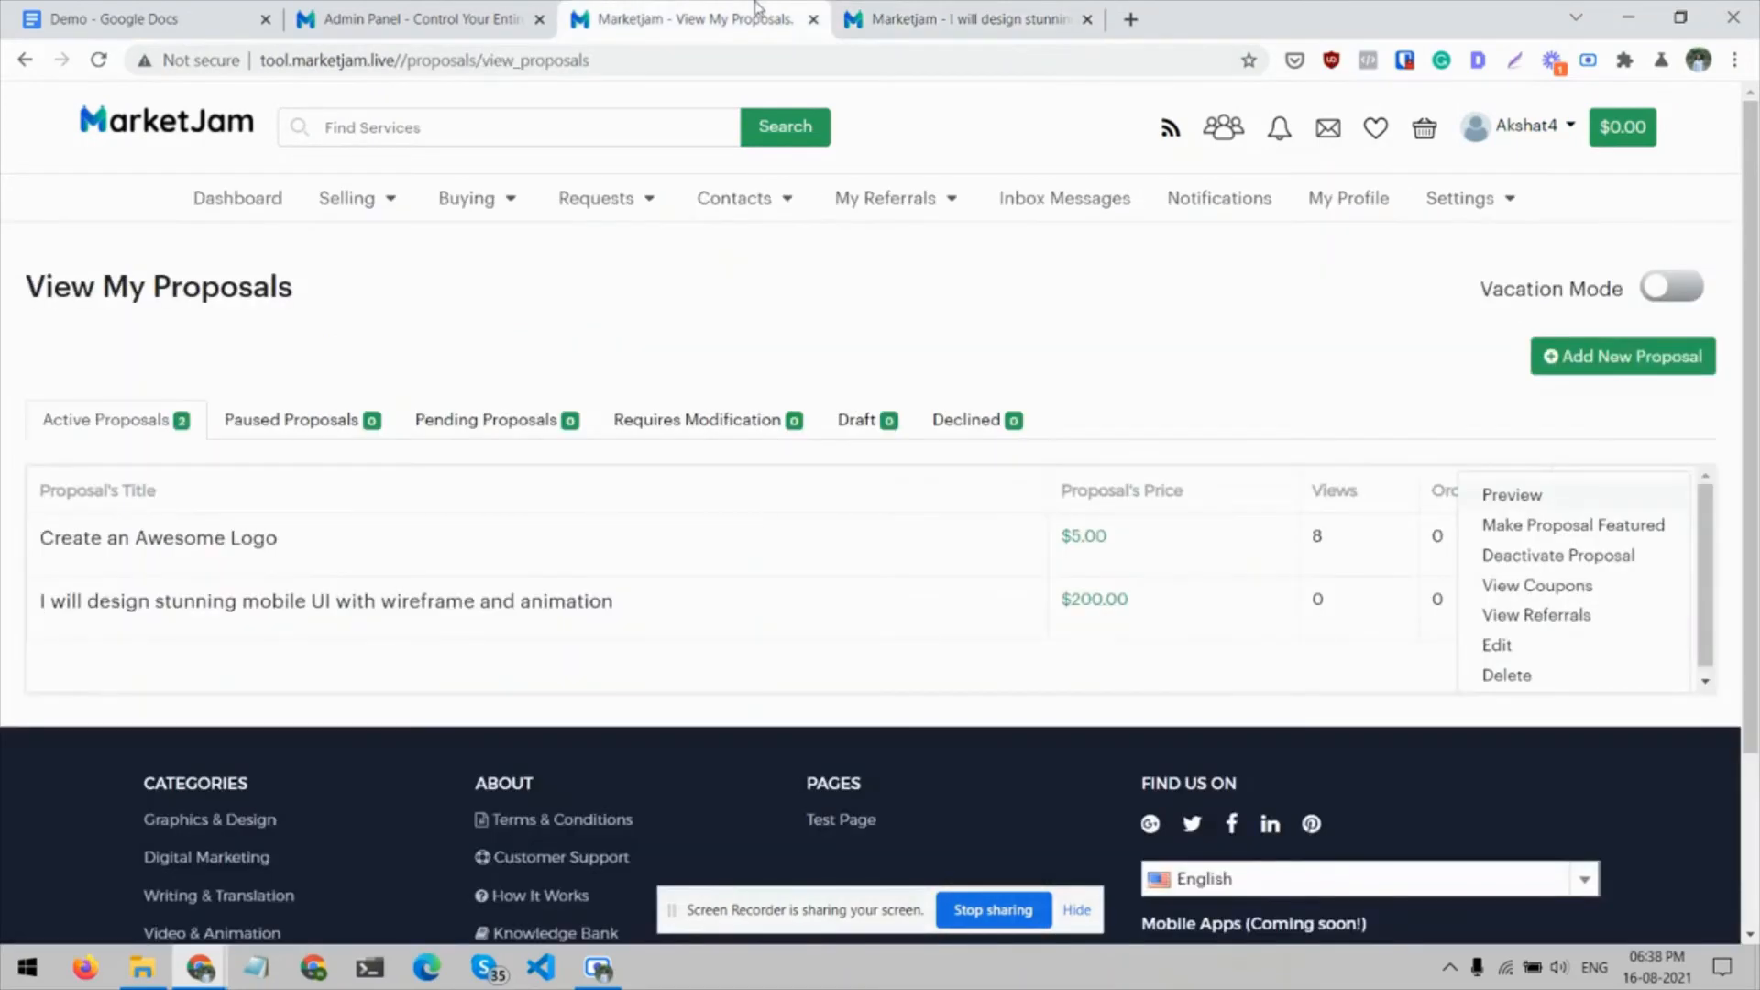
click(450, 9)
scroll(781, 658, down, 3)
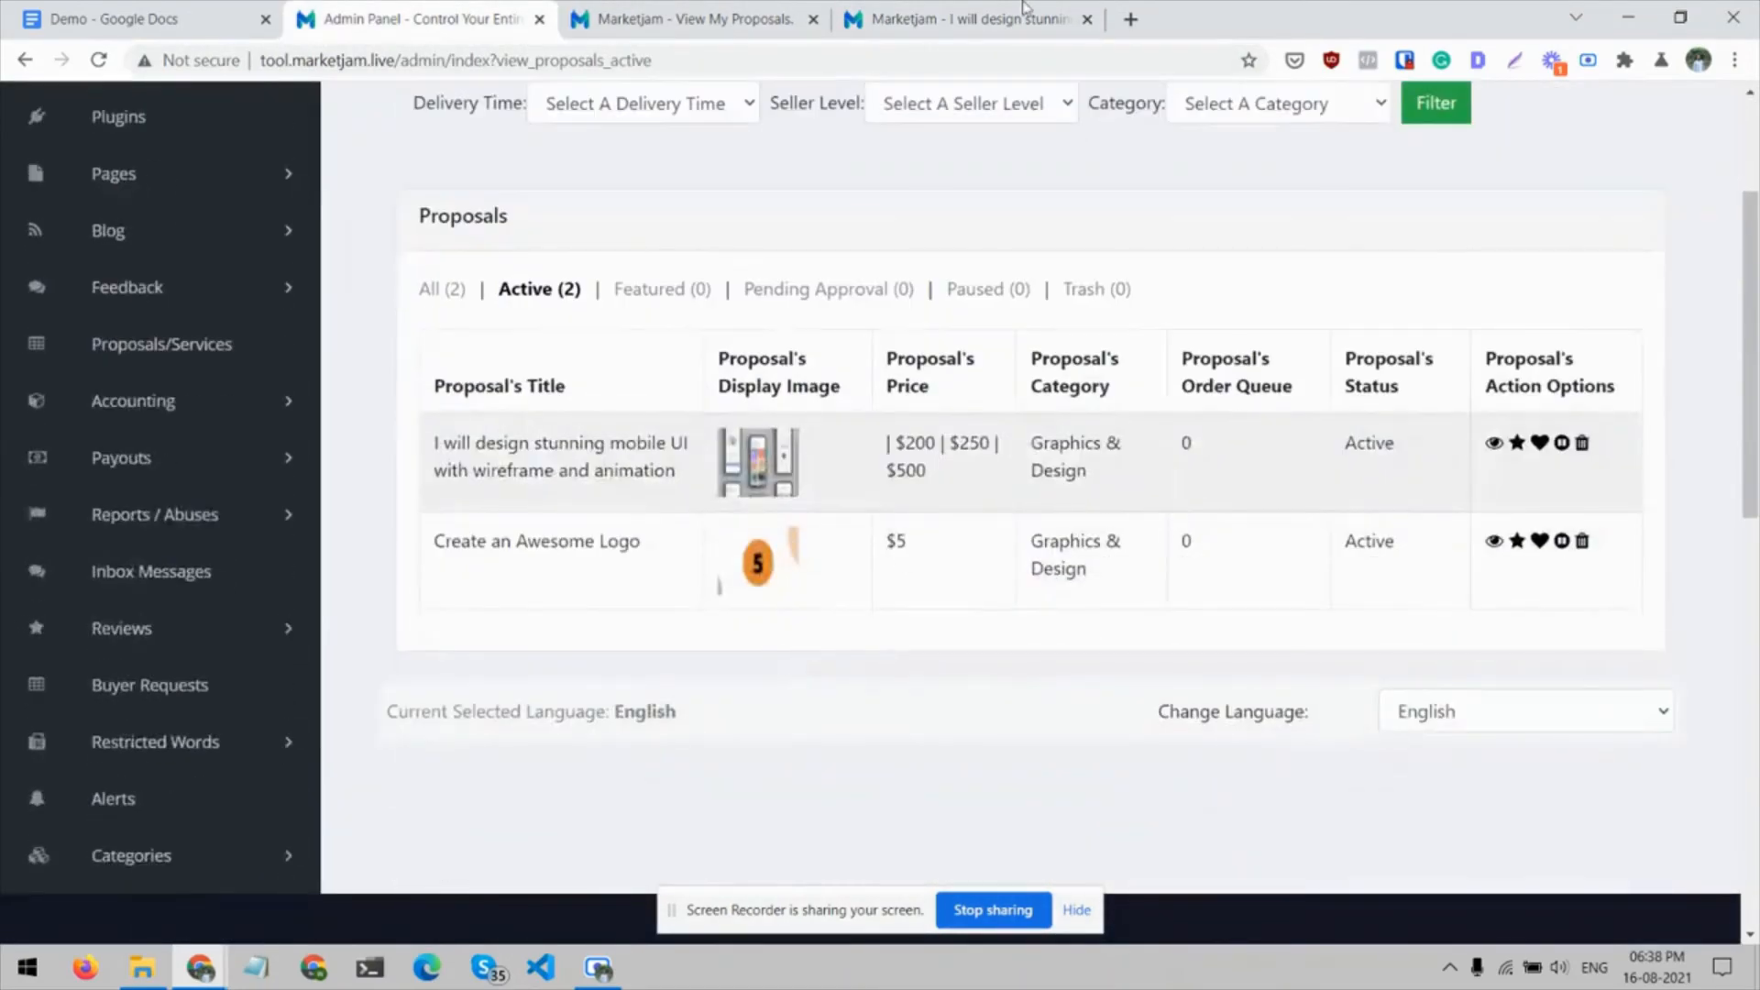
click(1034, 7)
click(4, 503)
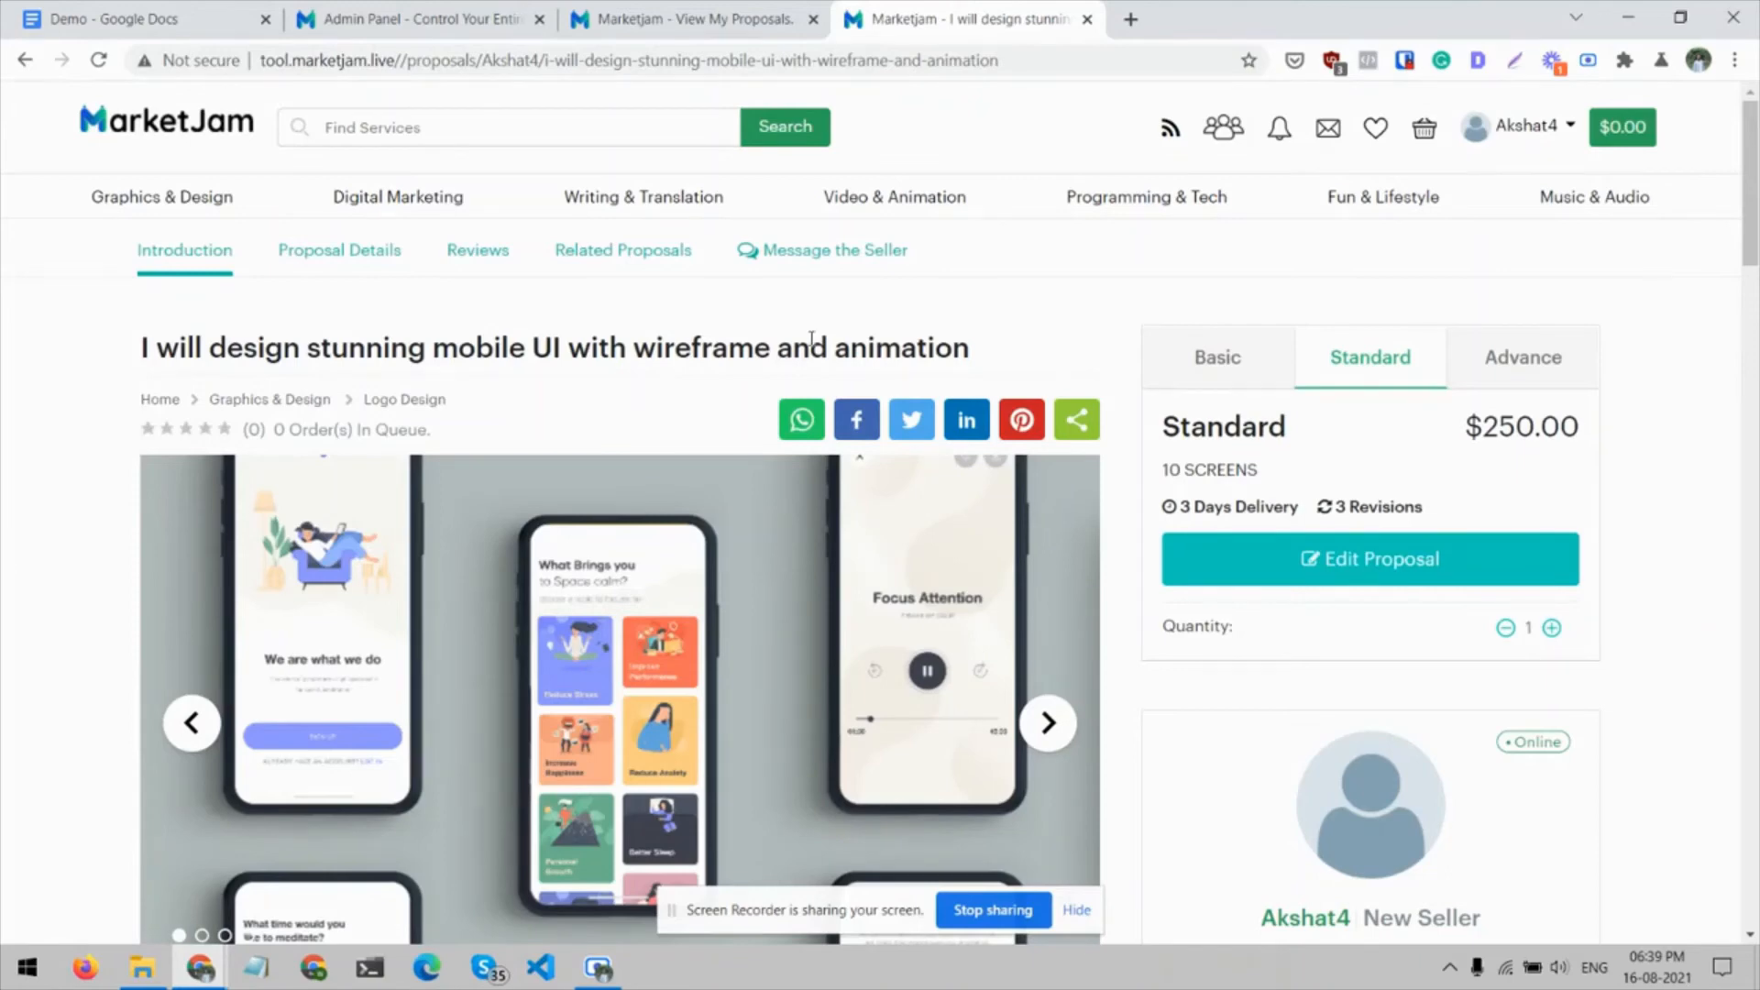
View the Freelancers page, the inbox and notification previews, and the shopping cart on the live site
click(1219, 137)
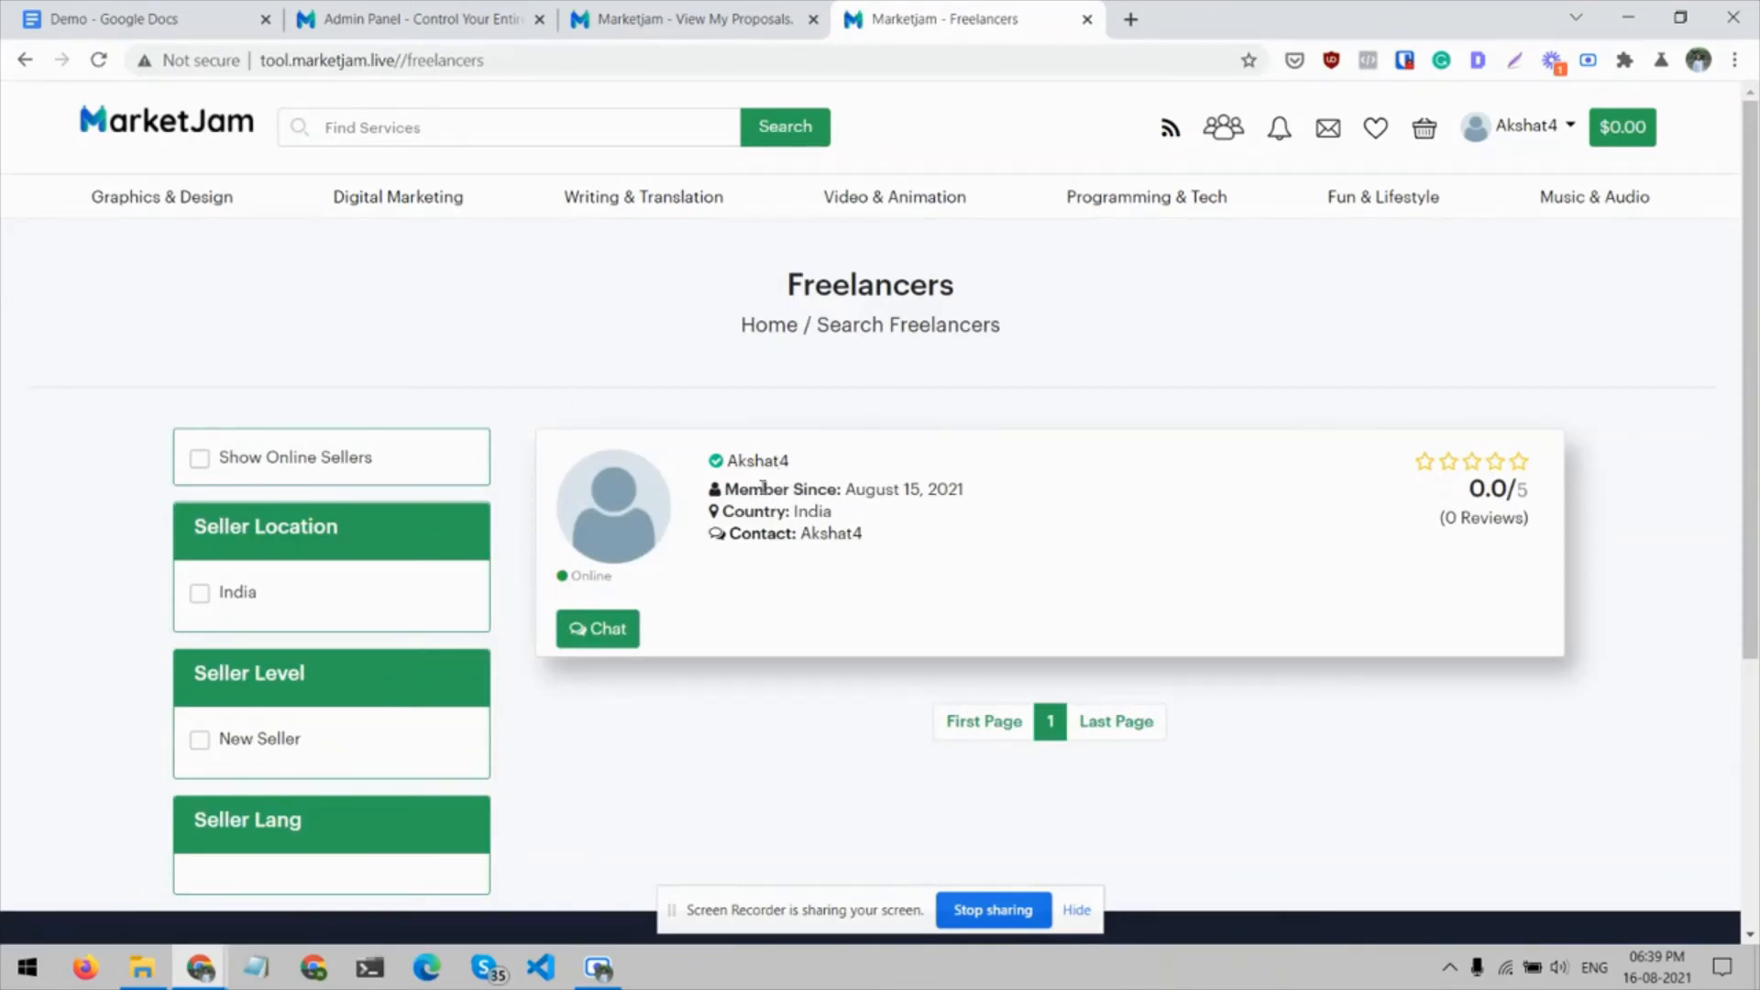
click(1329, 136)
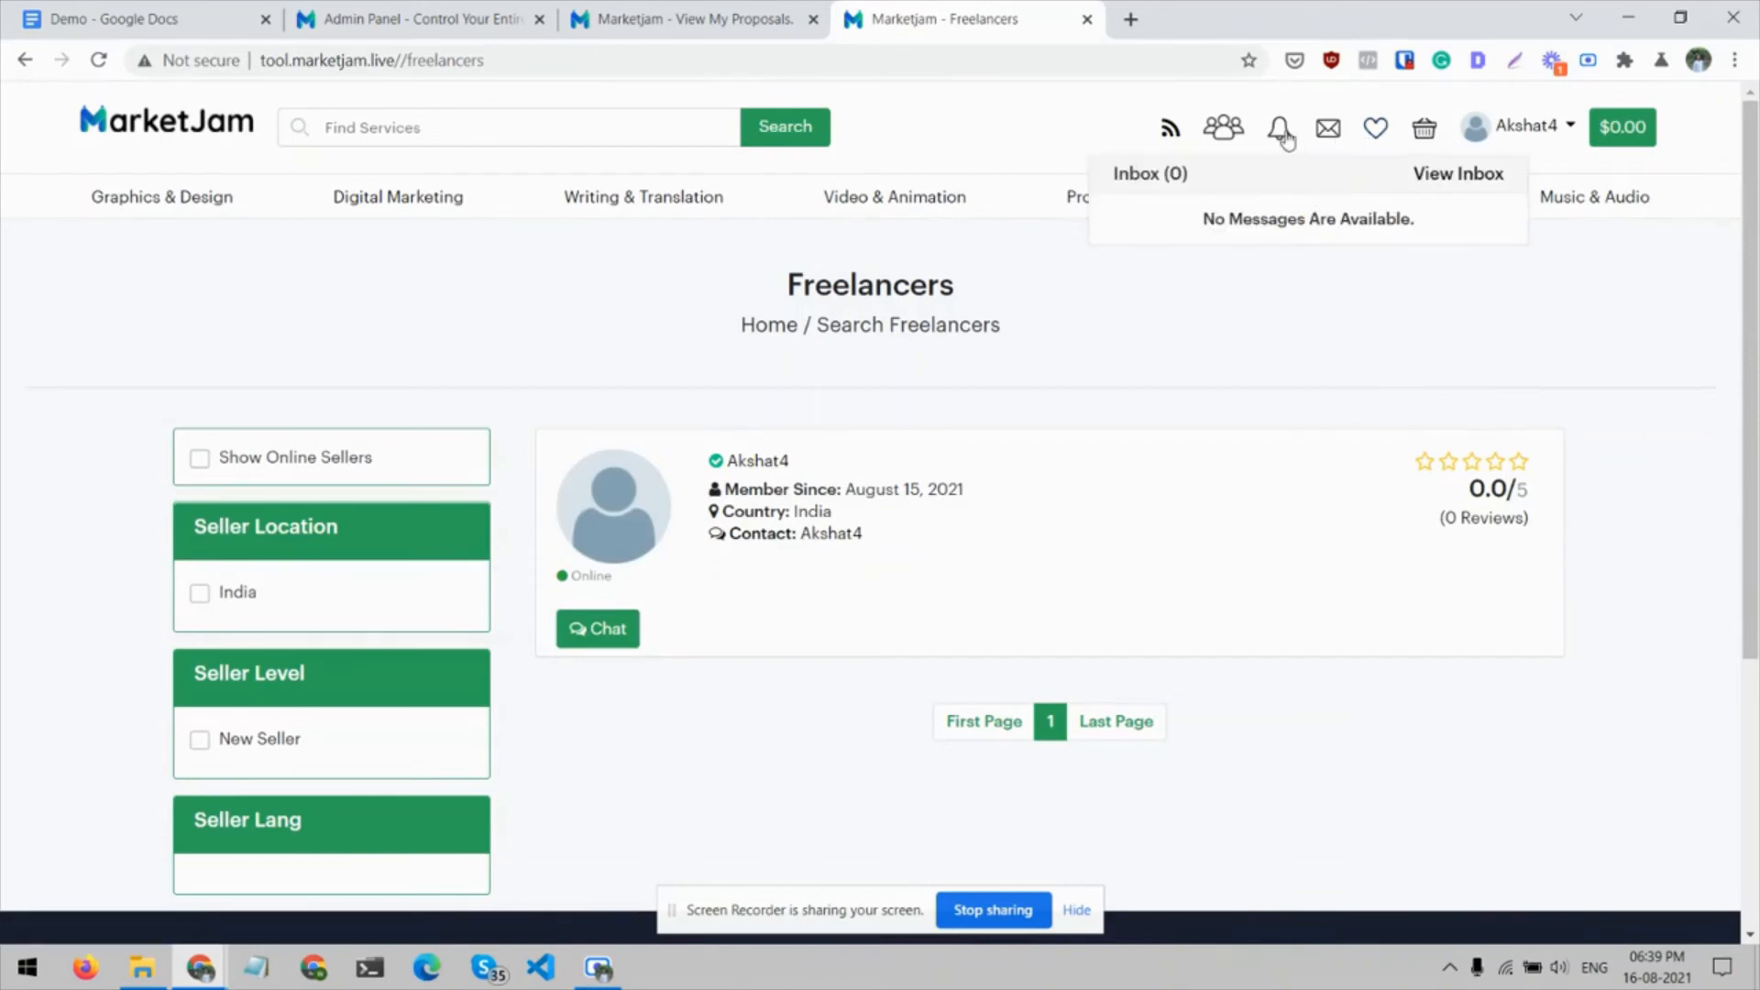
click(1285, 134)
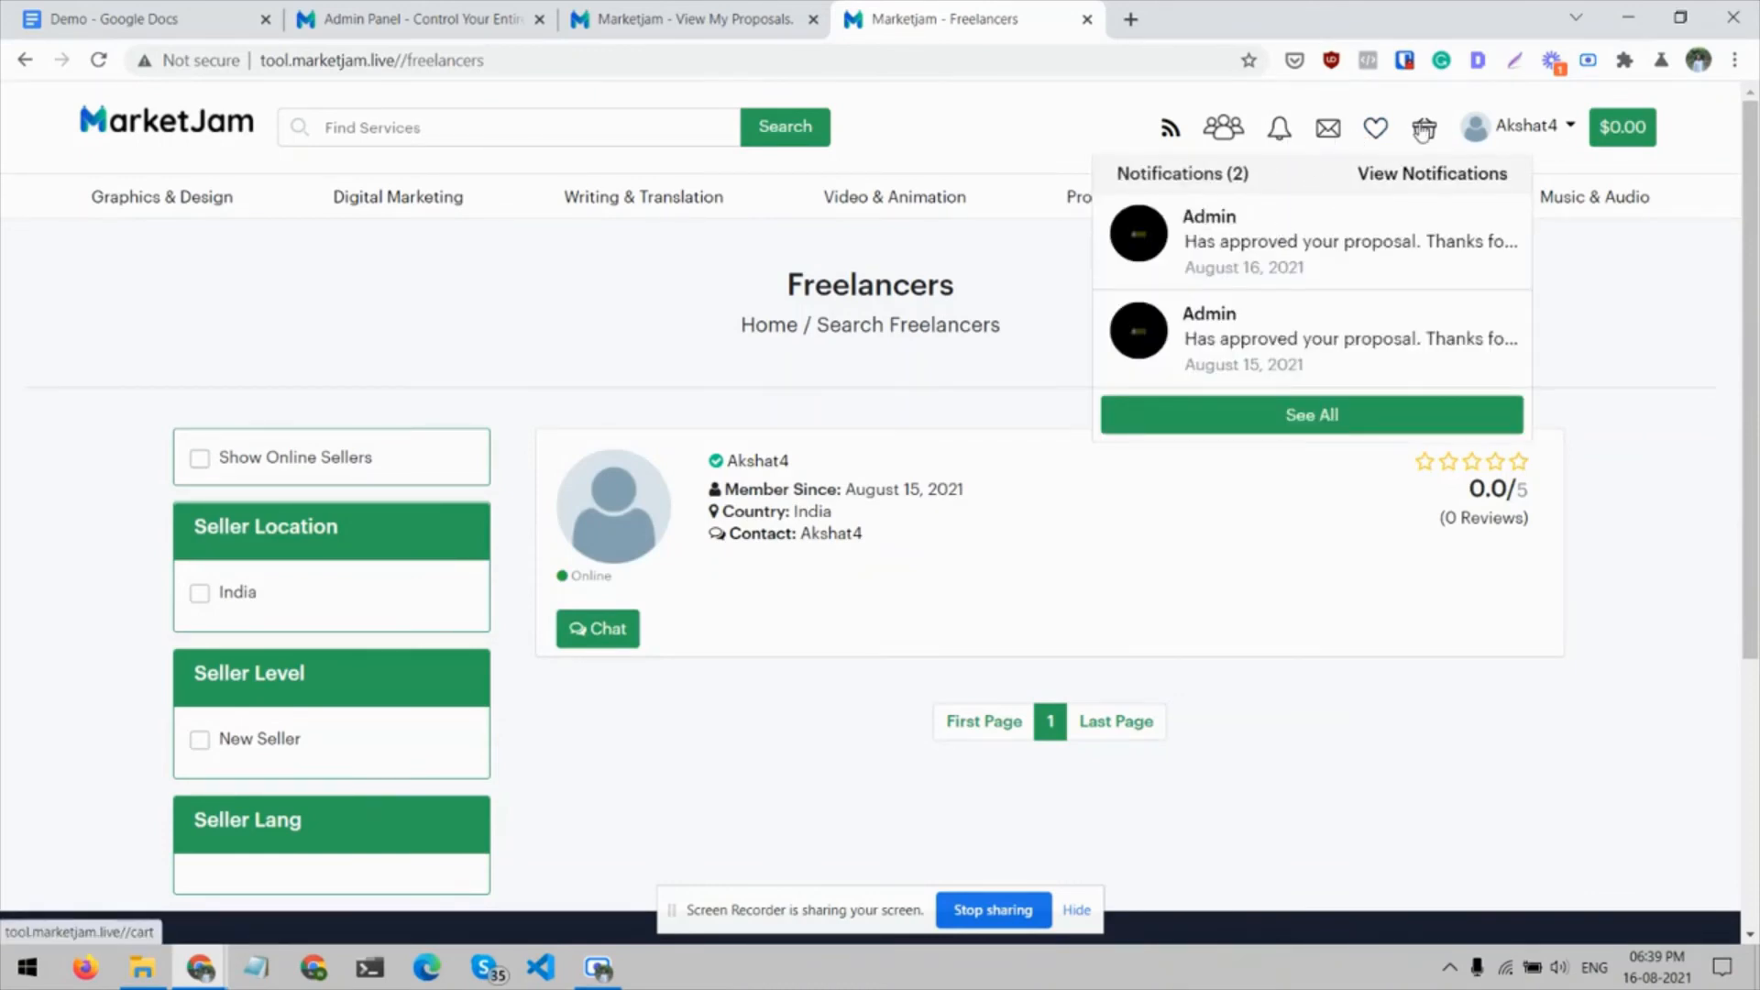
click(1422, 132)
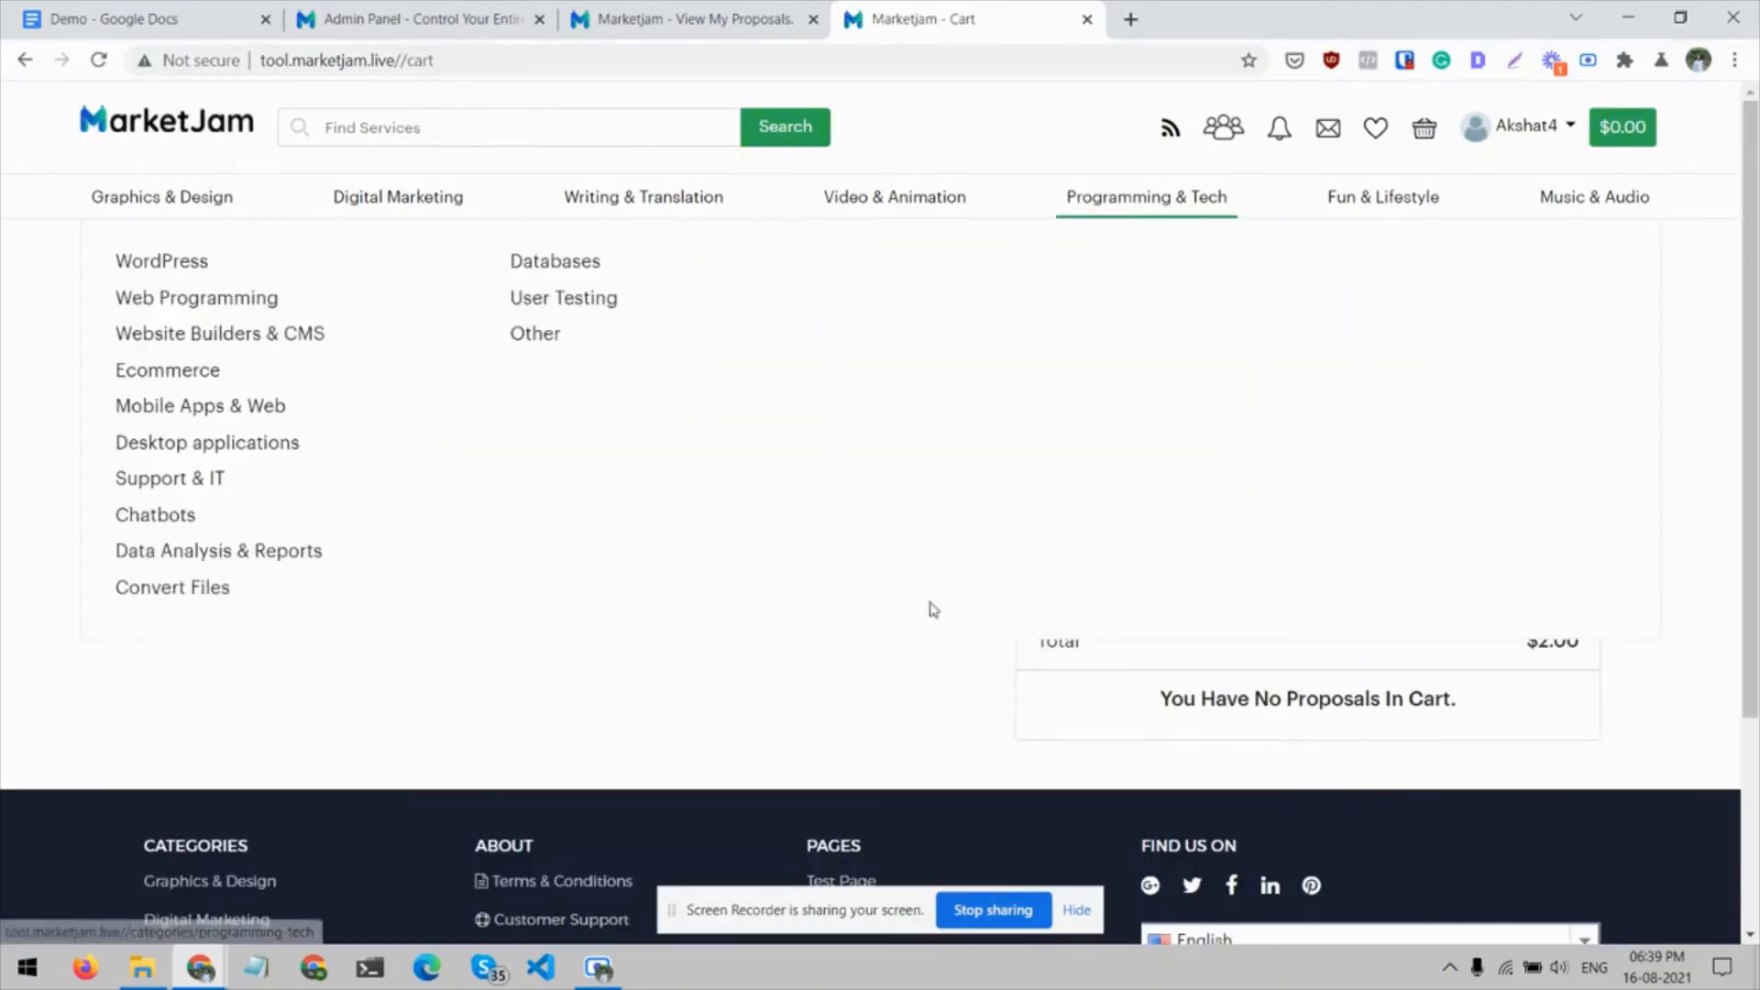
Look over the Selling, Buying and Contacts options in the account menu and open the conversations inbox
click(1532, 136)
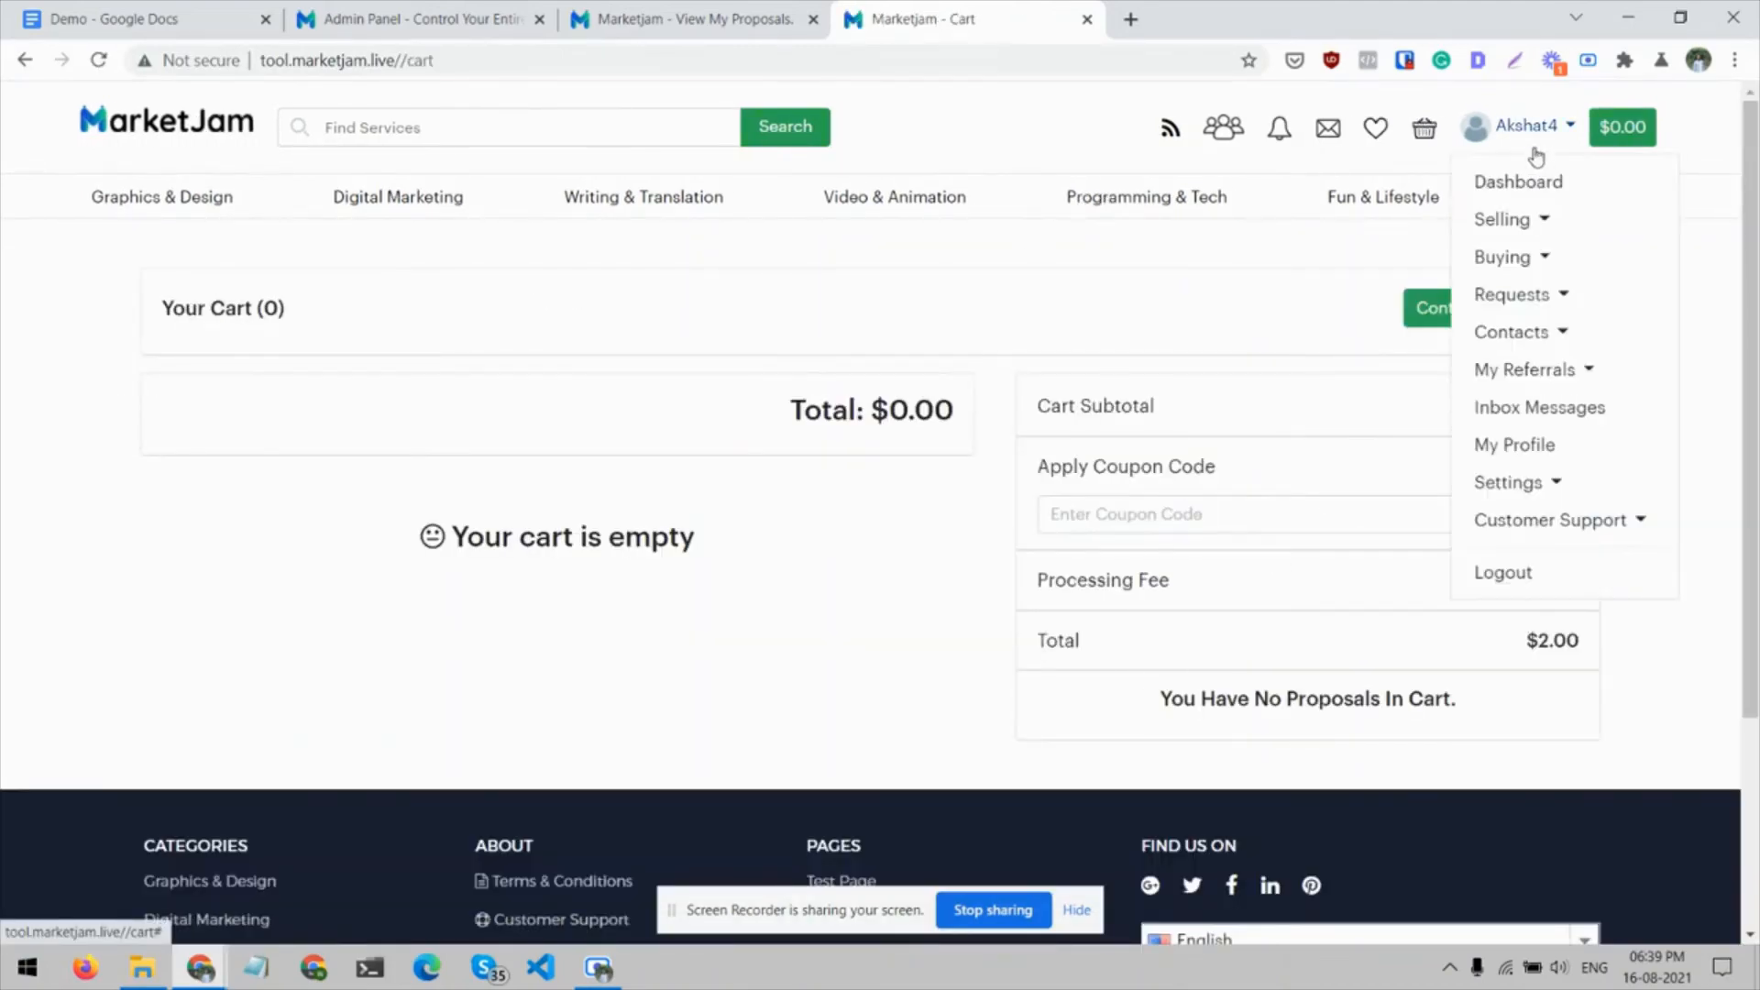
click(1537, 220)
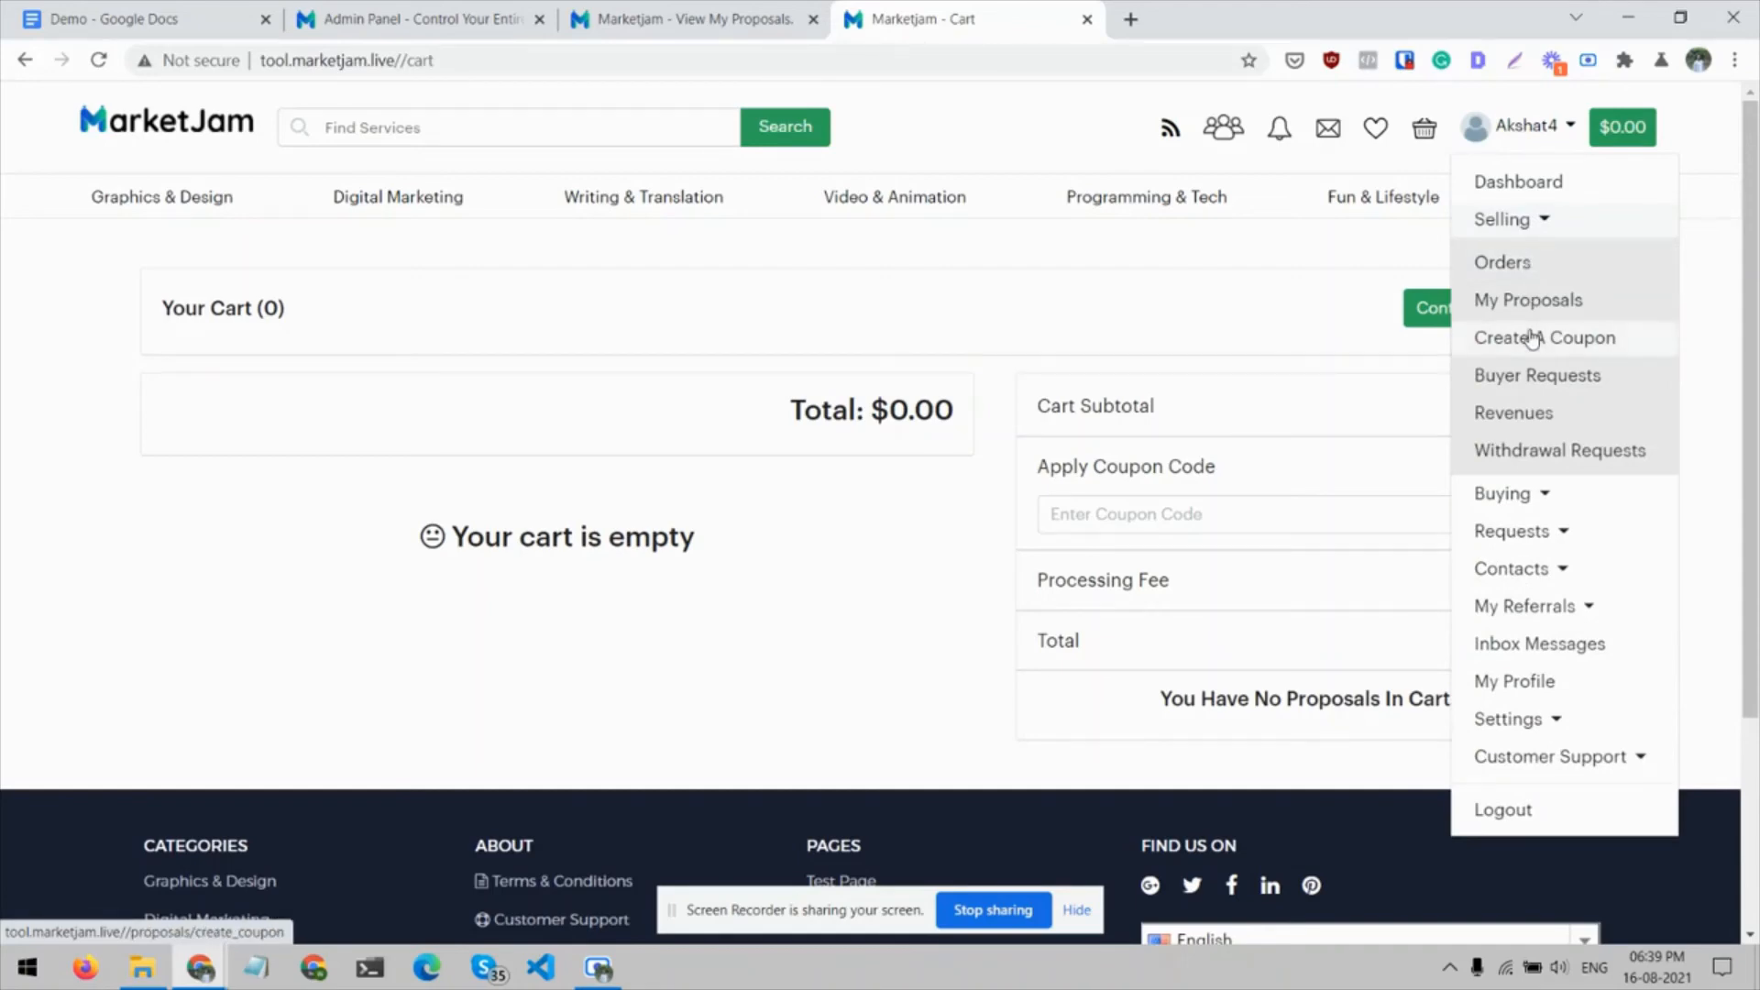
scroll(1539, 379, down, 1)
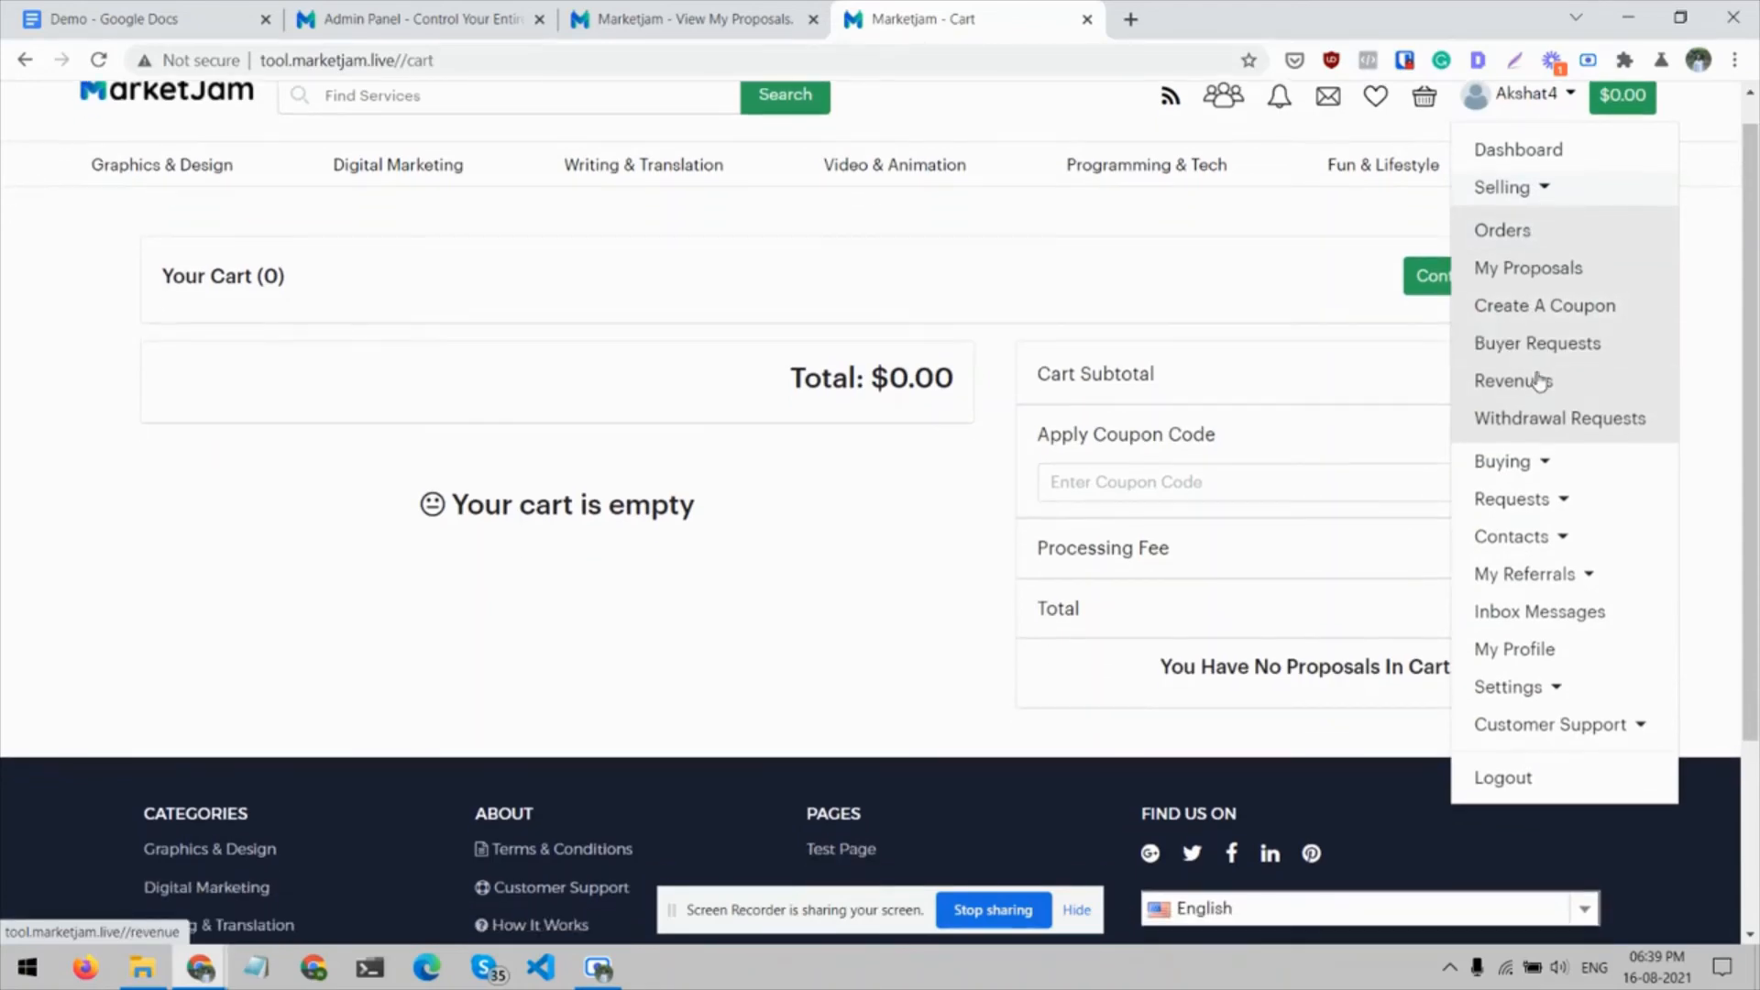
click(1531, 477)
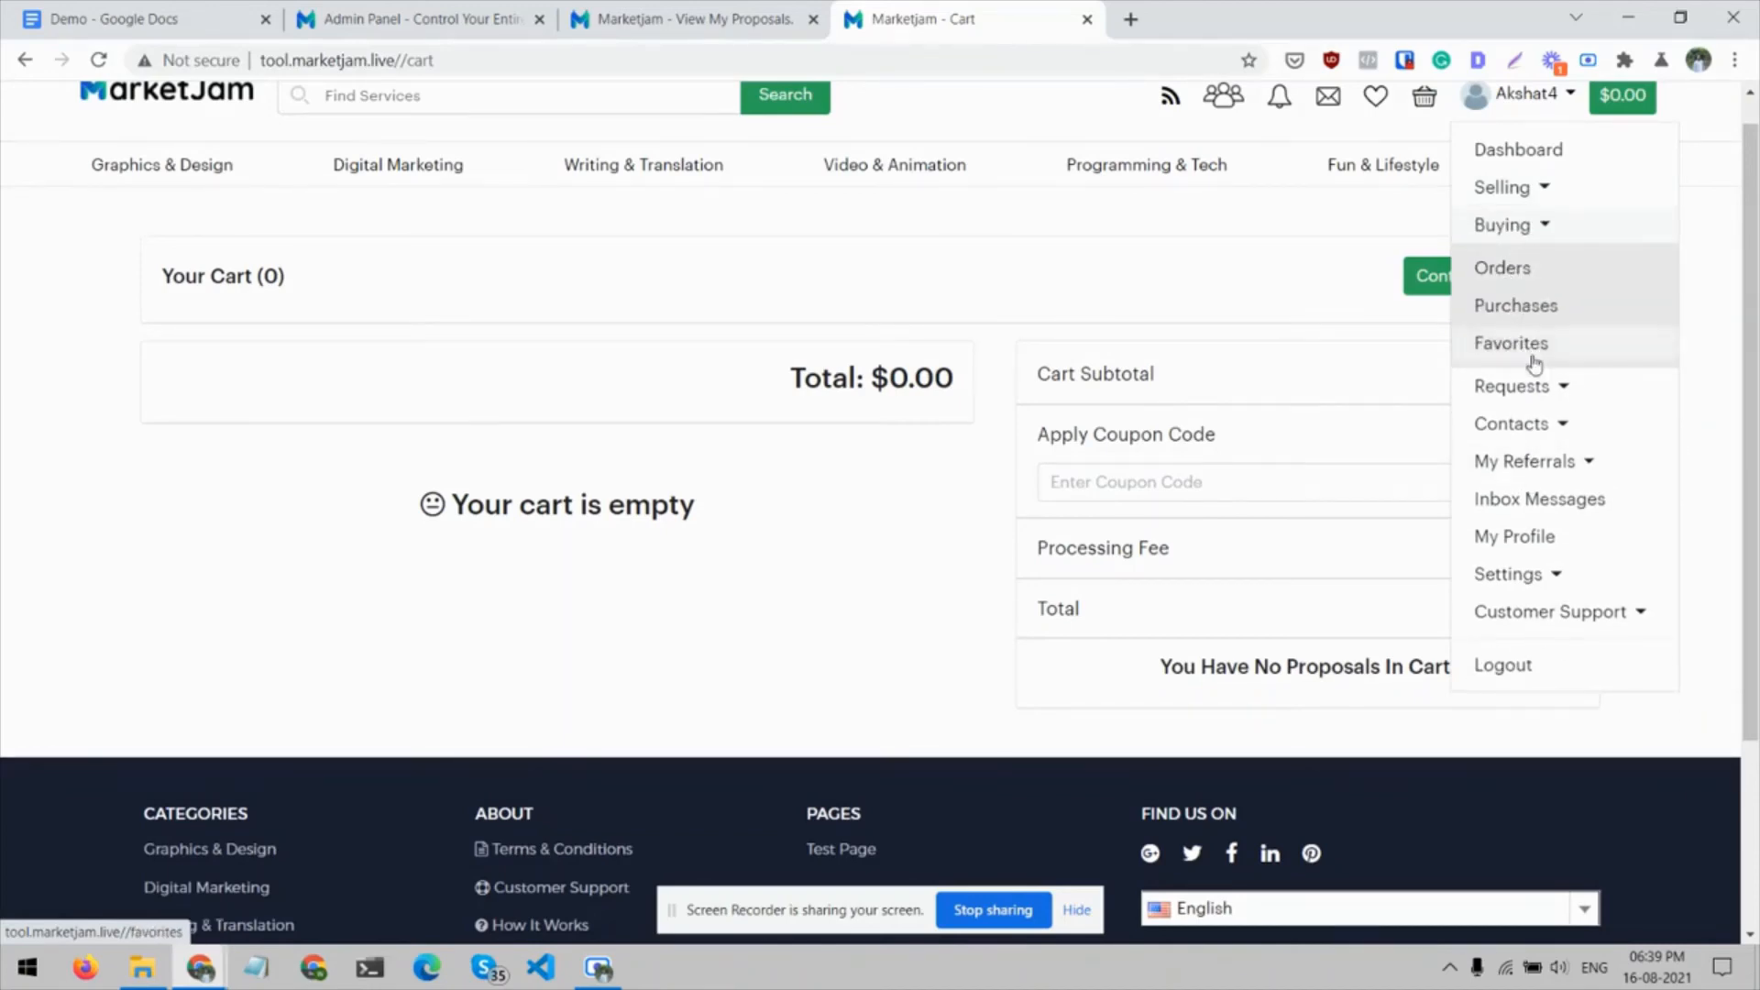
click(1540, 424)
click(1542, 424)
click(1564, 477)
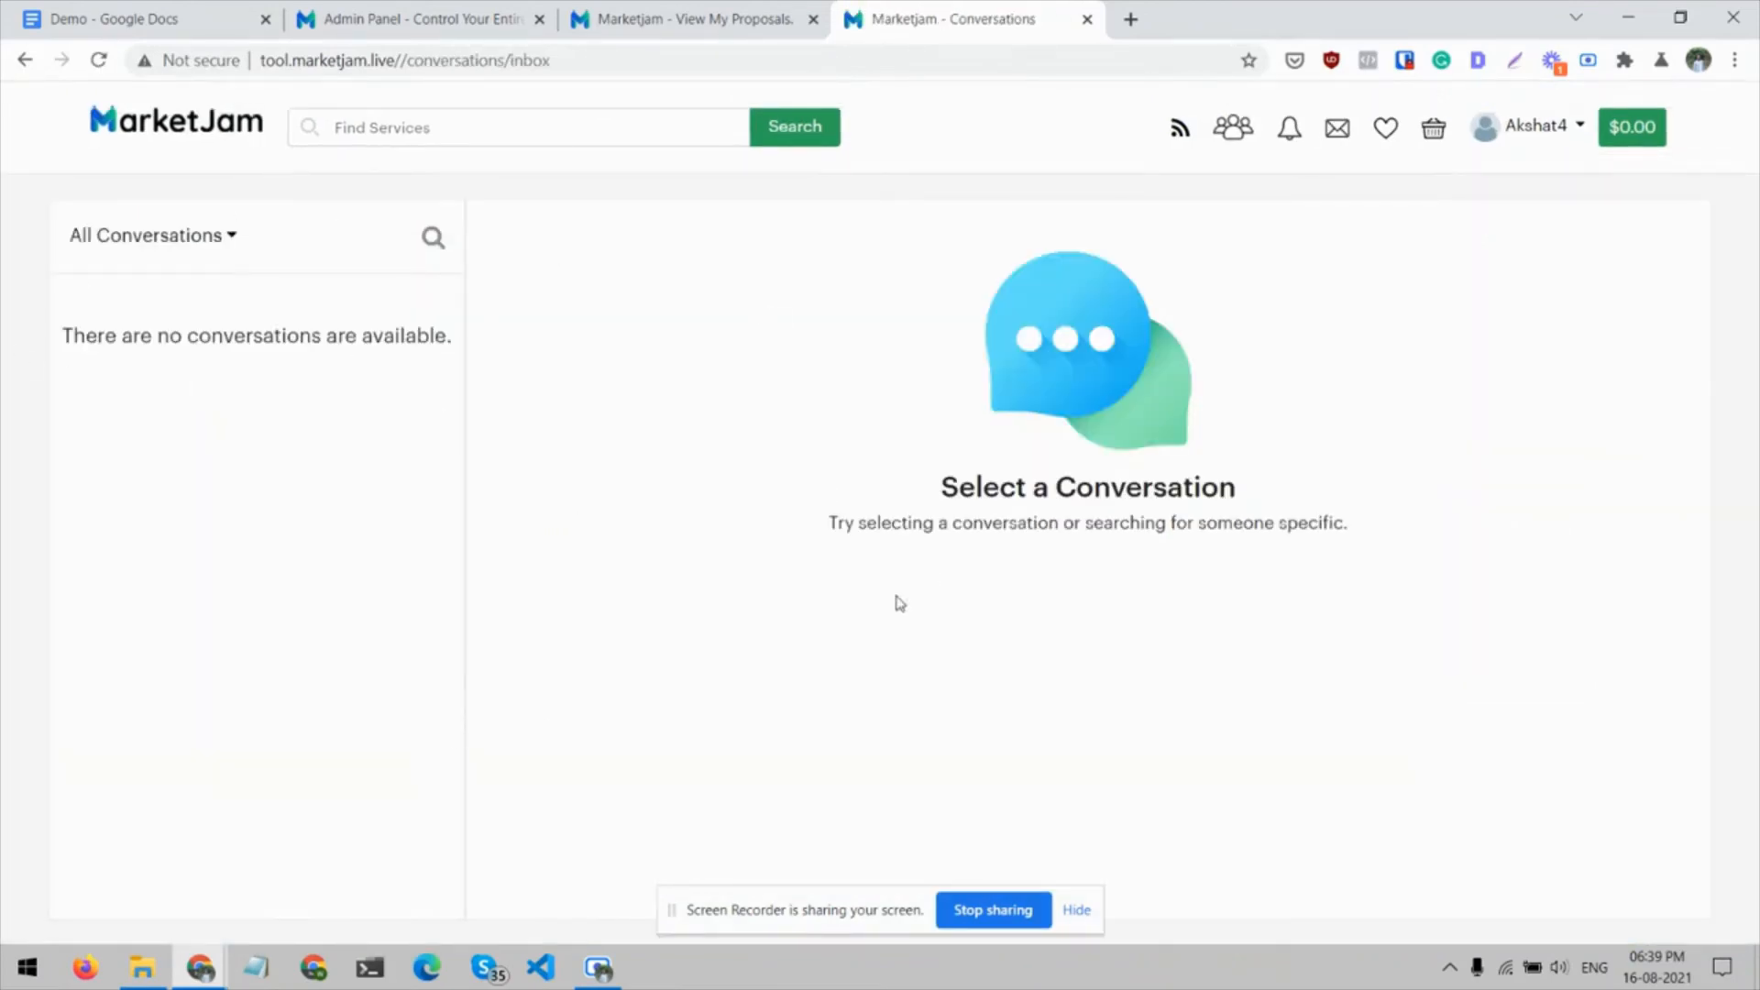
View the customer support ticket list and log out of the seller account
click(1550, 128)
click(1595, 521)
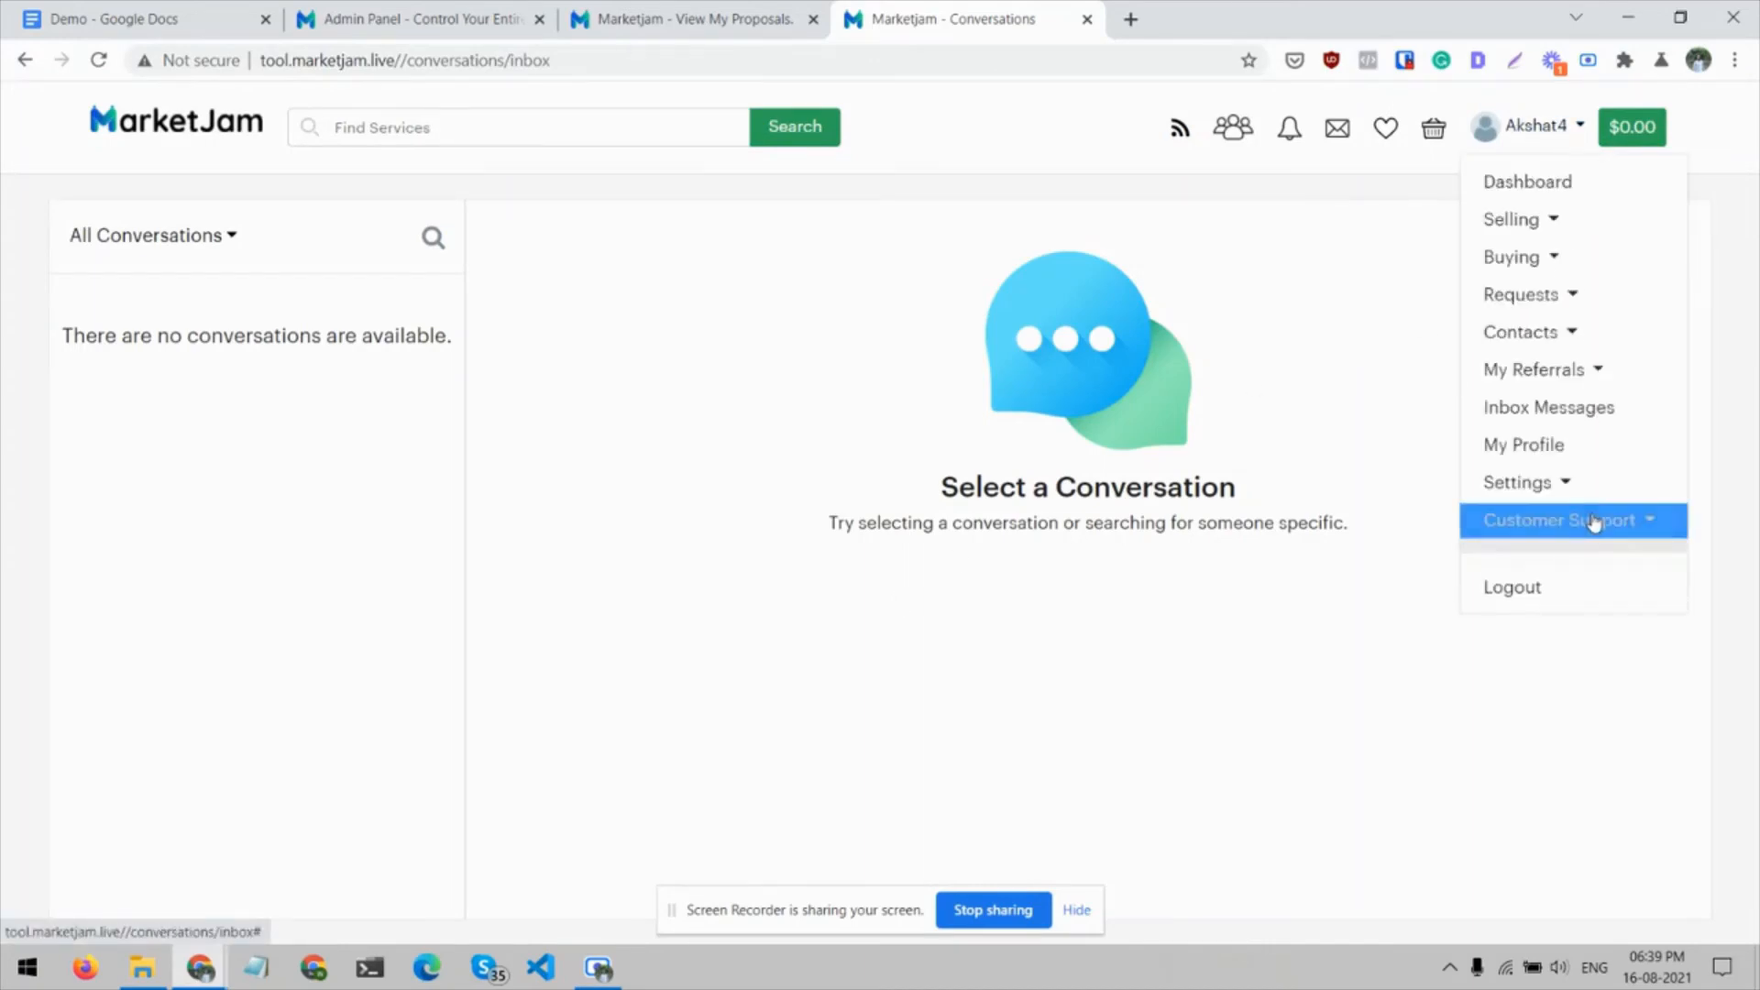
click(1552, 563)
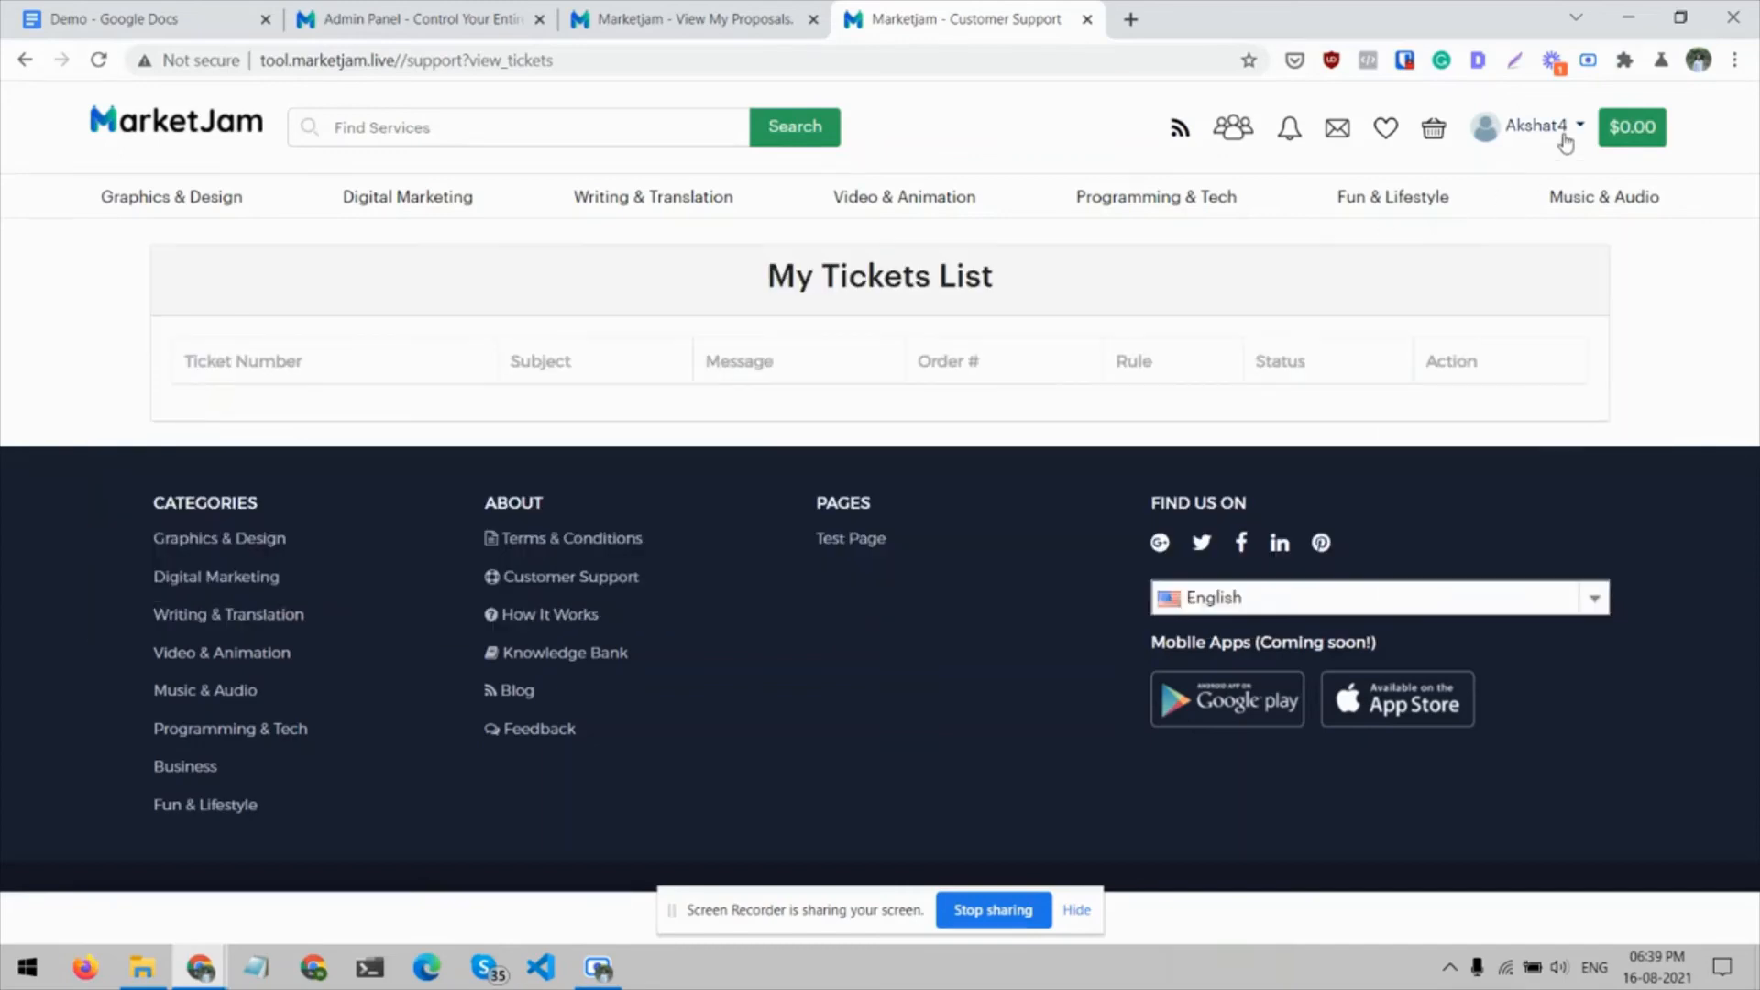
click(1560, 142)
click(1544, 572)
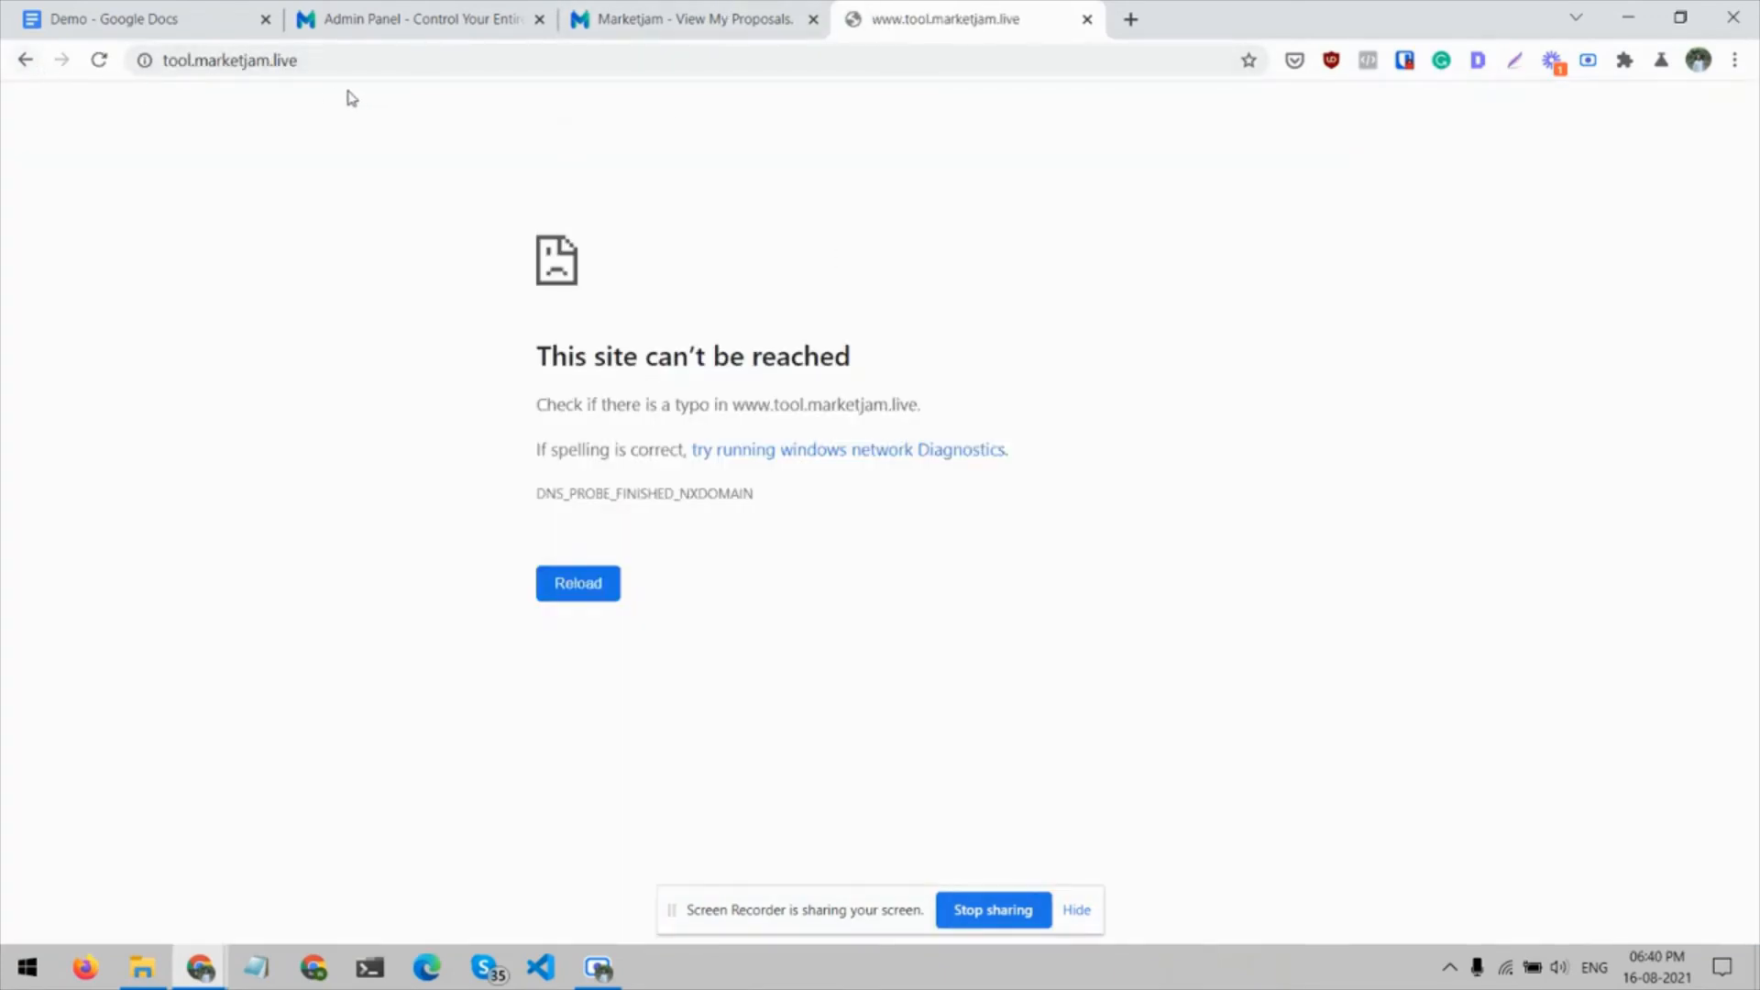
Preview the Create an Awesome Logo proposal from the seller's active proposals and close the old site tab
click(700, 11)
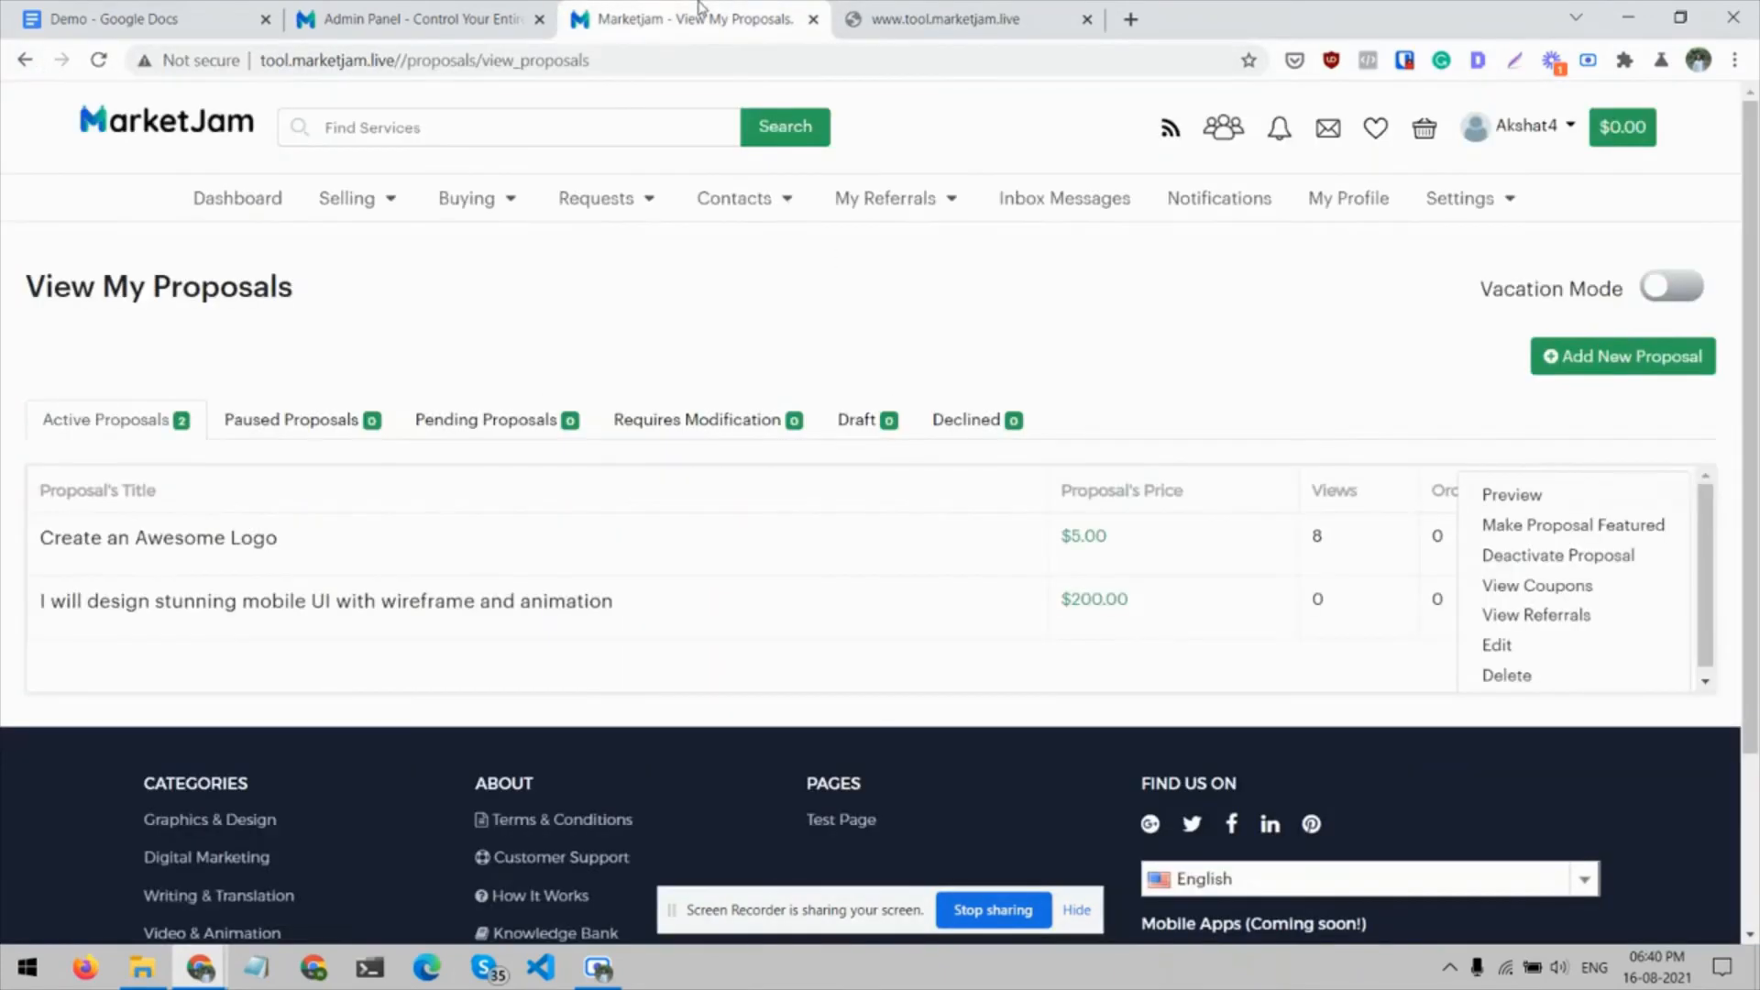
click(1309, 371)
click(1634, 547)
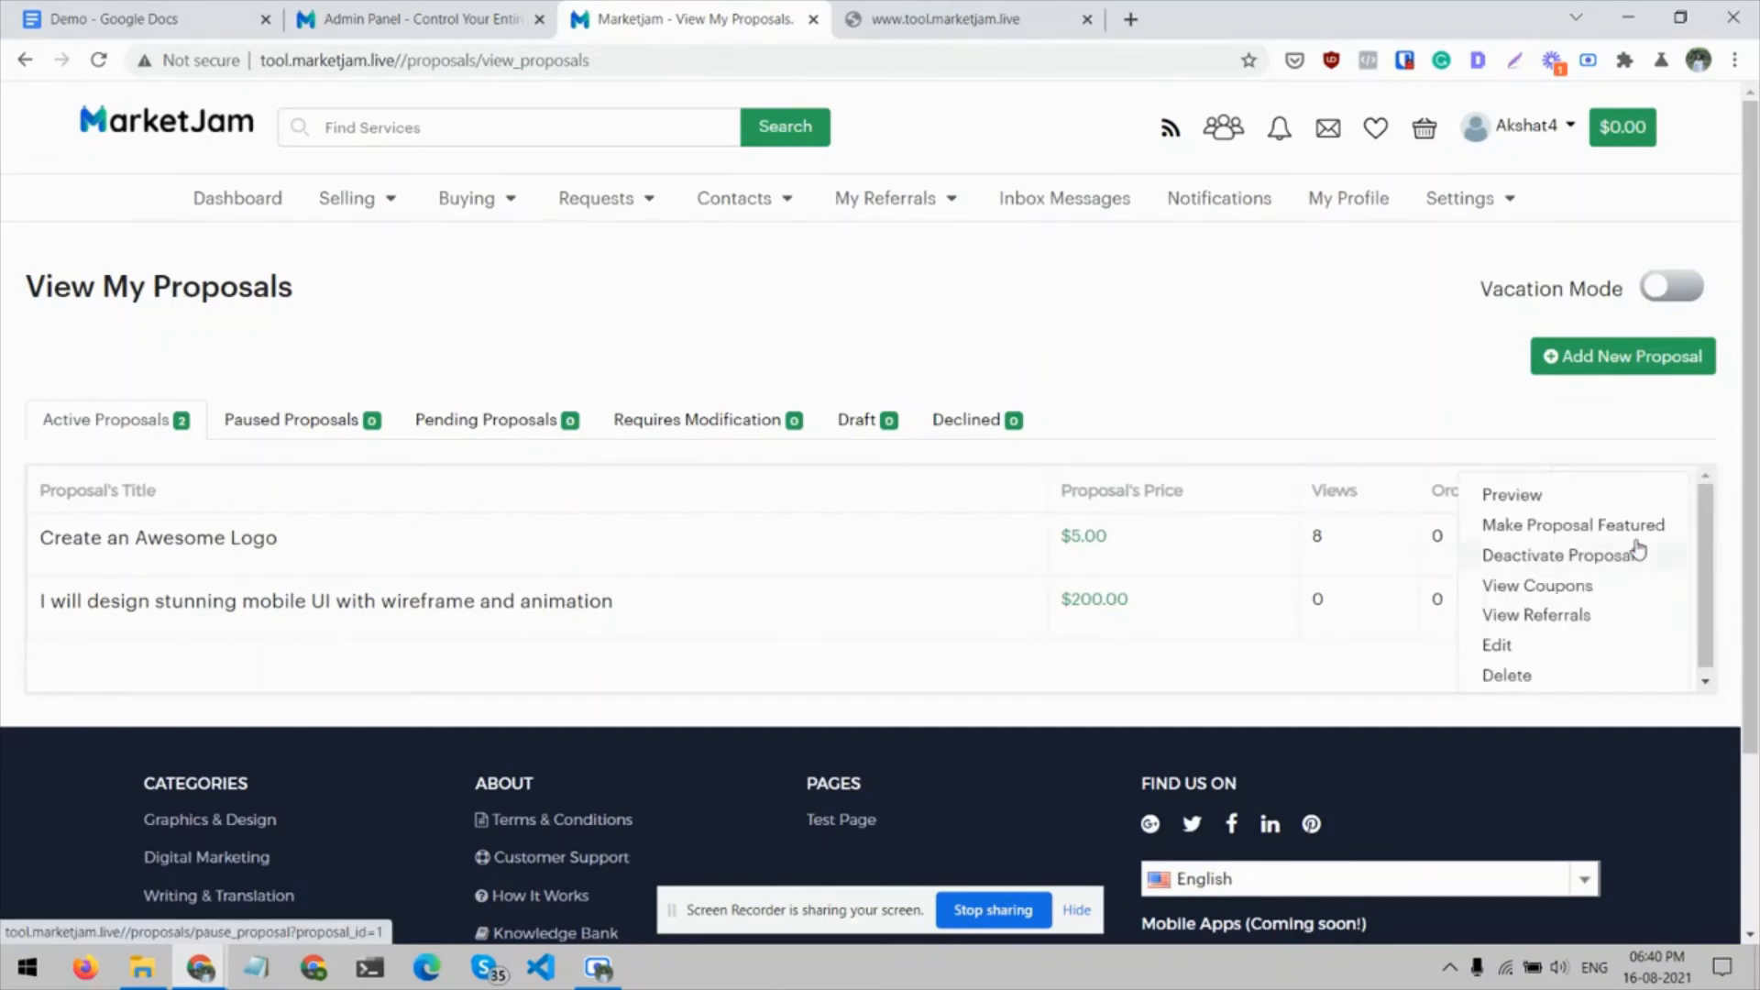
click(1526, 496)
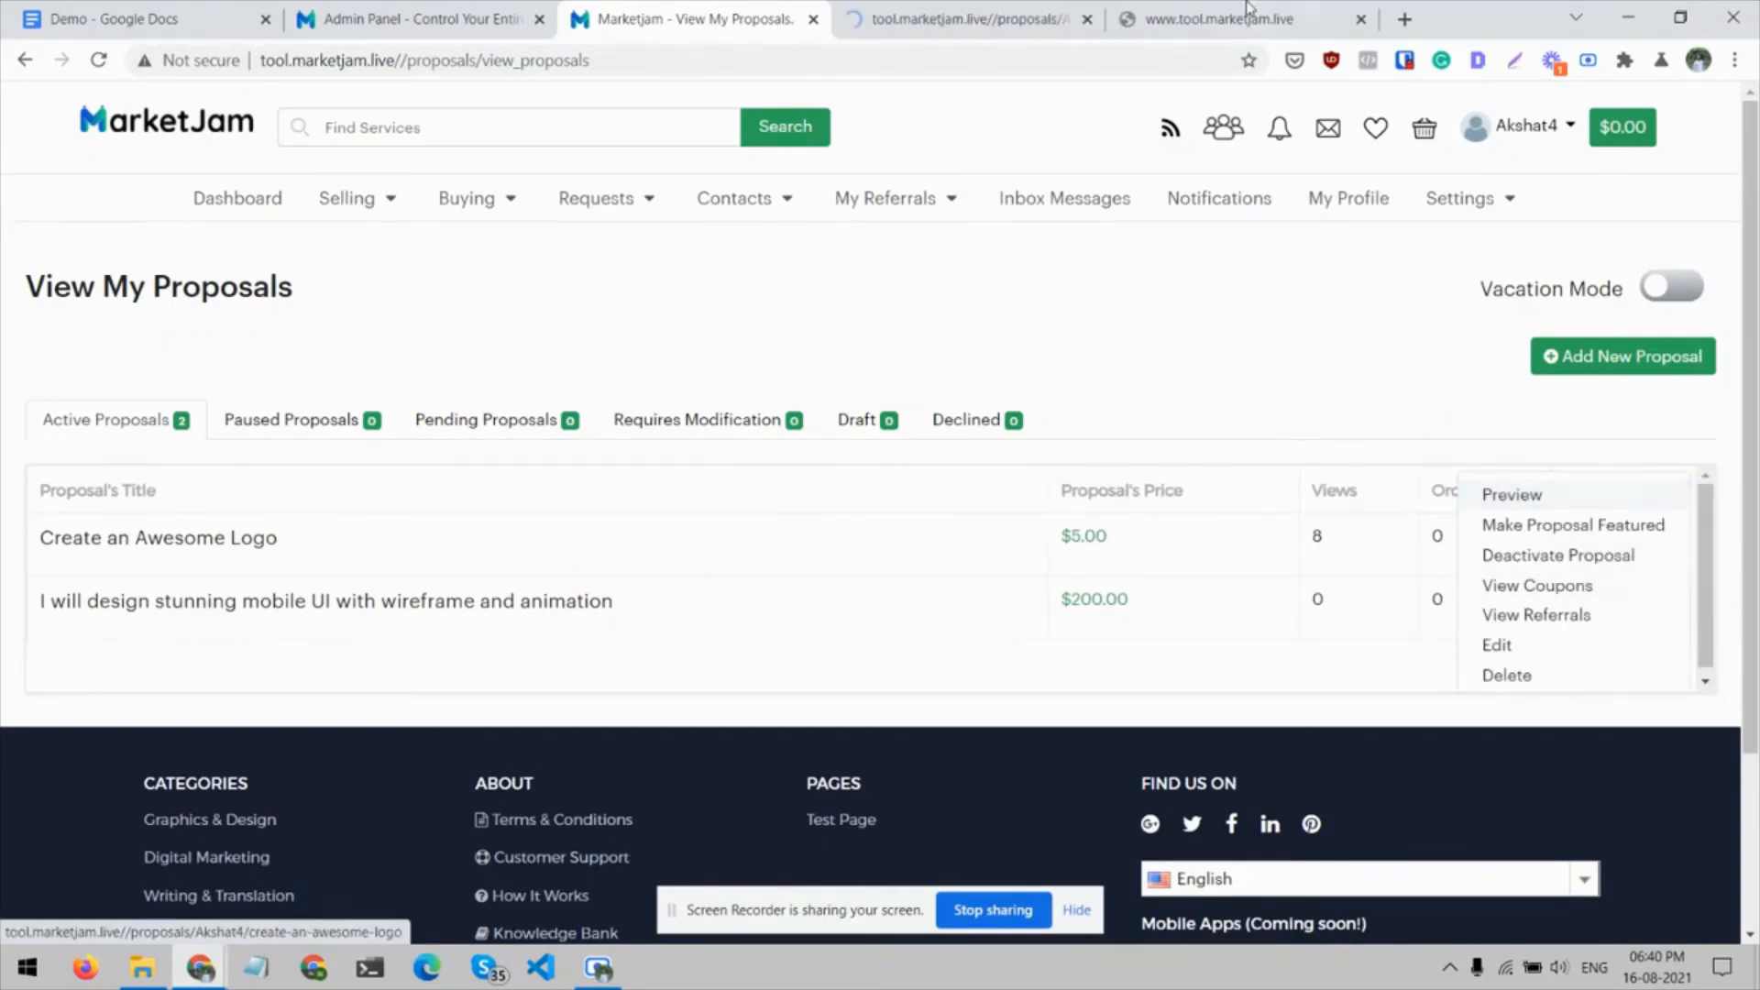
click(1229, 11)
middle_click(1231, 11)
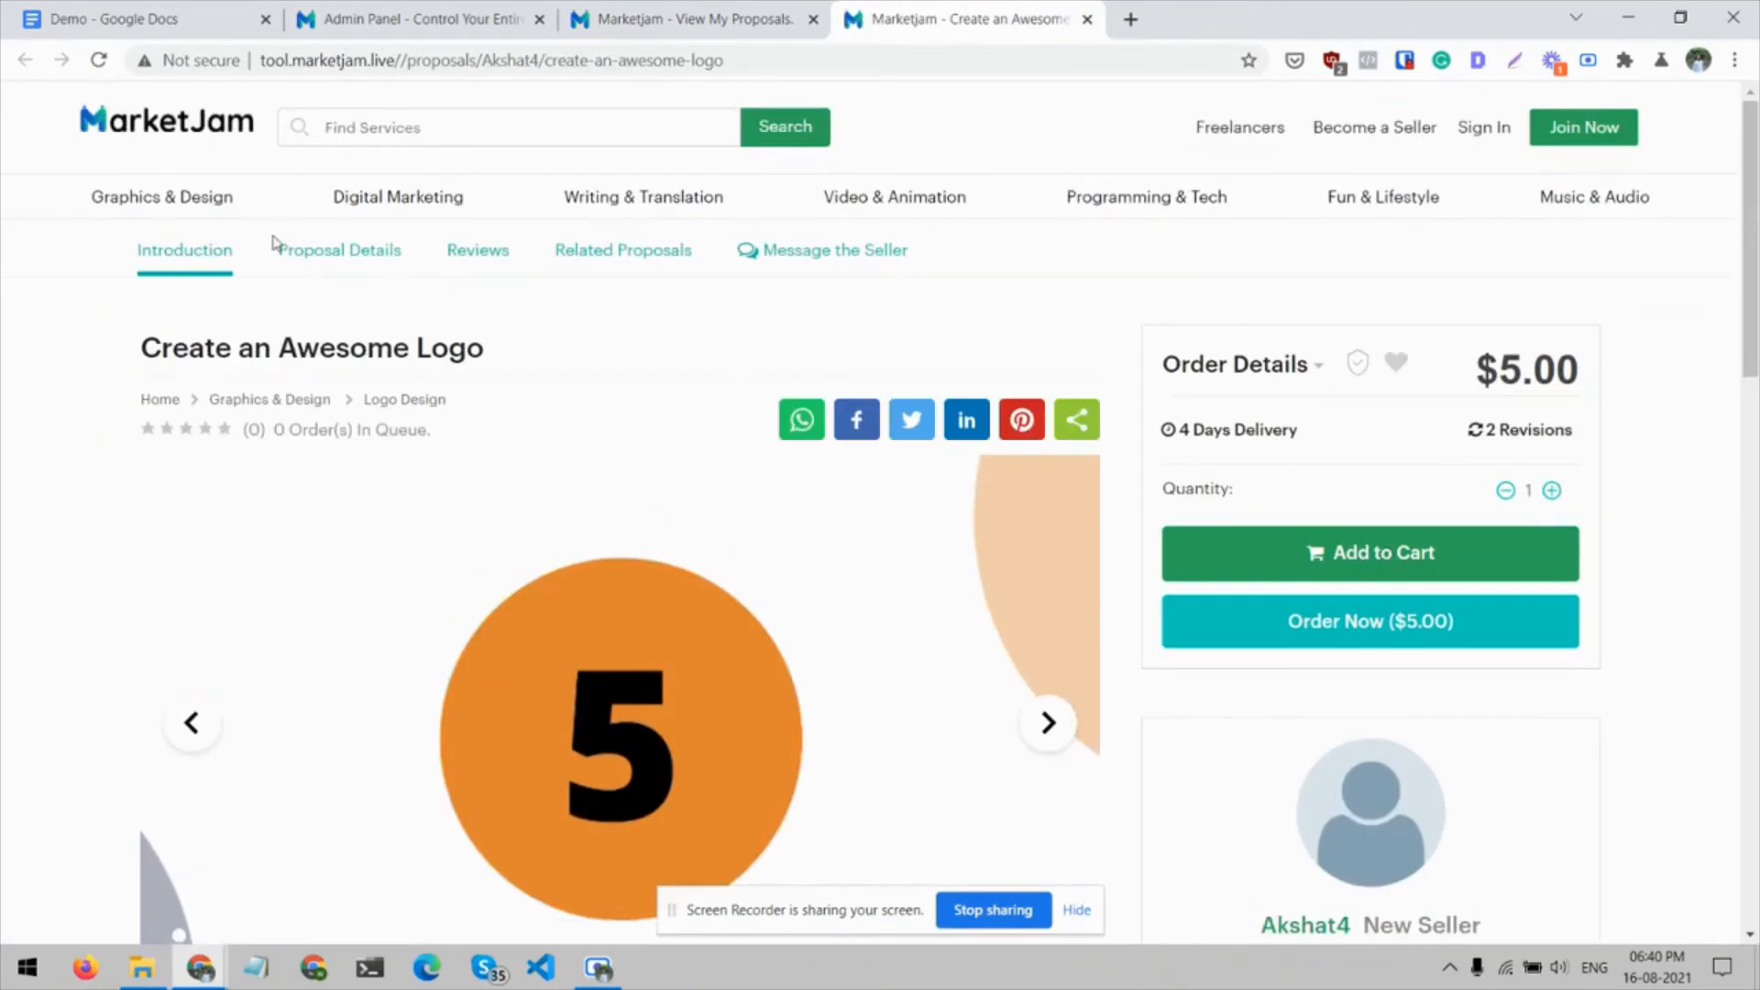
Open the mobile UI proposal from the Graphics & Design category, try adding its Standard package to the cart, and dismiss the login form
mouse_move(188, 203)
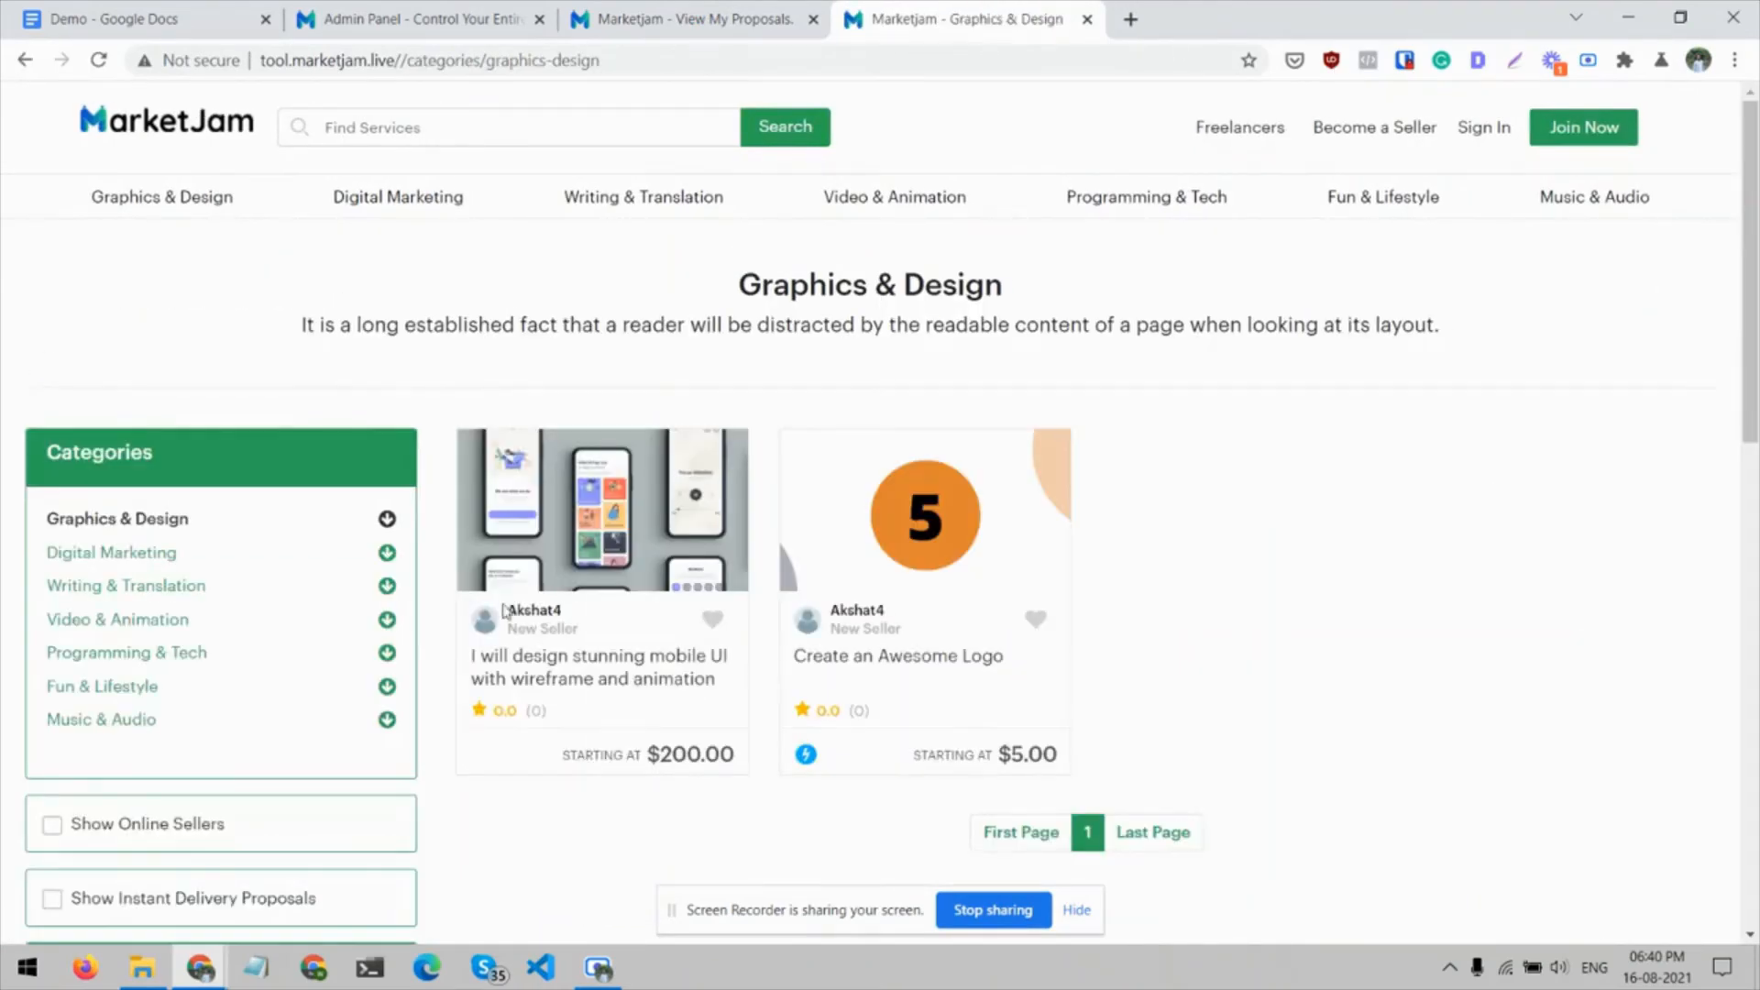
click(594, 666)
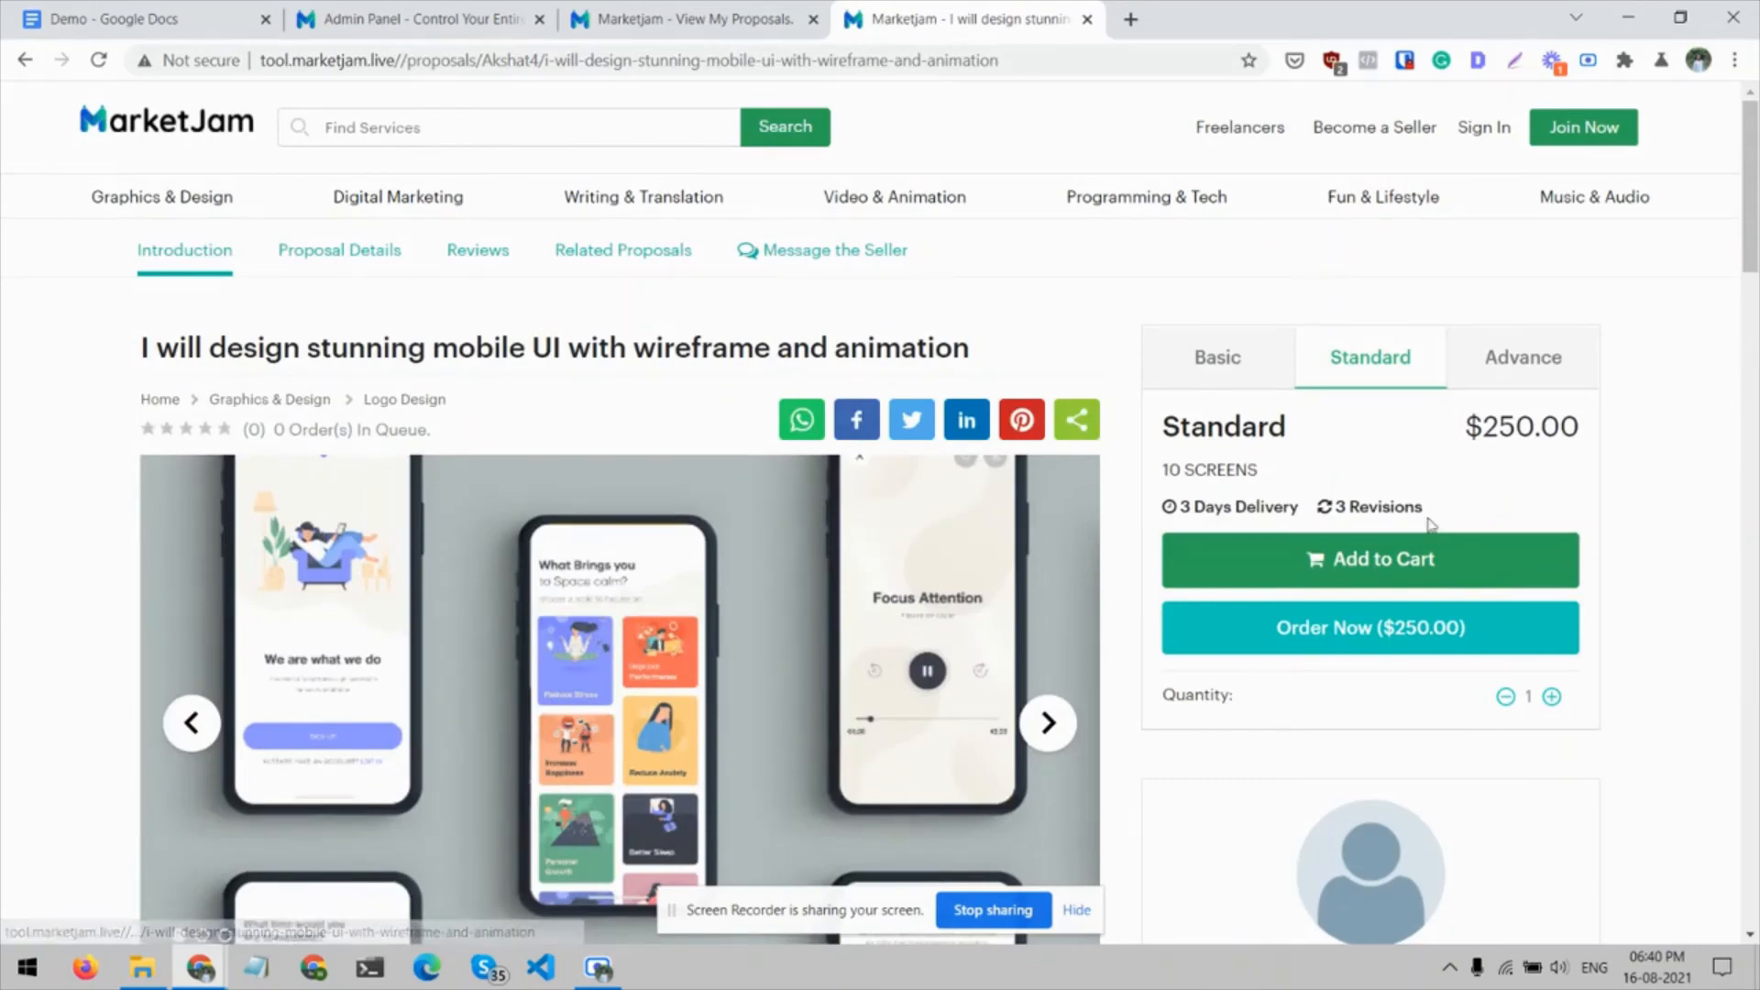
click(1415, 555)
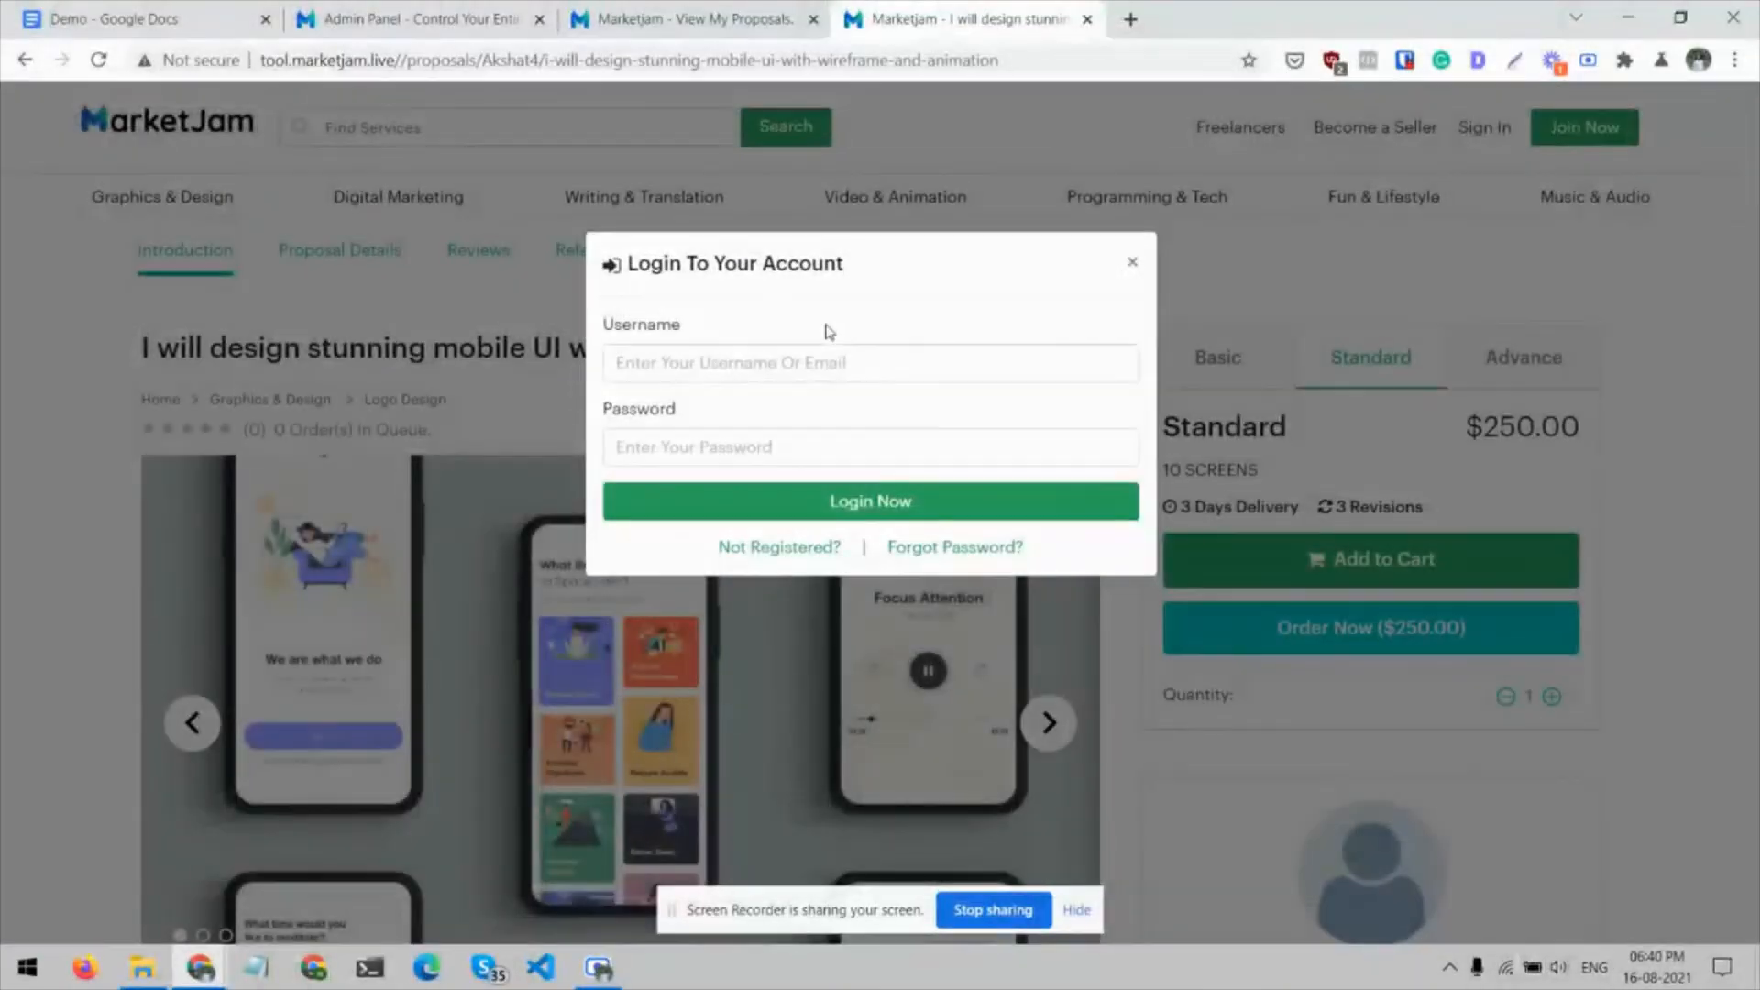
click(1135, 265)
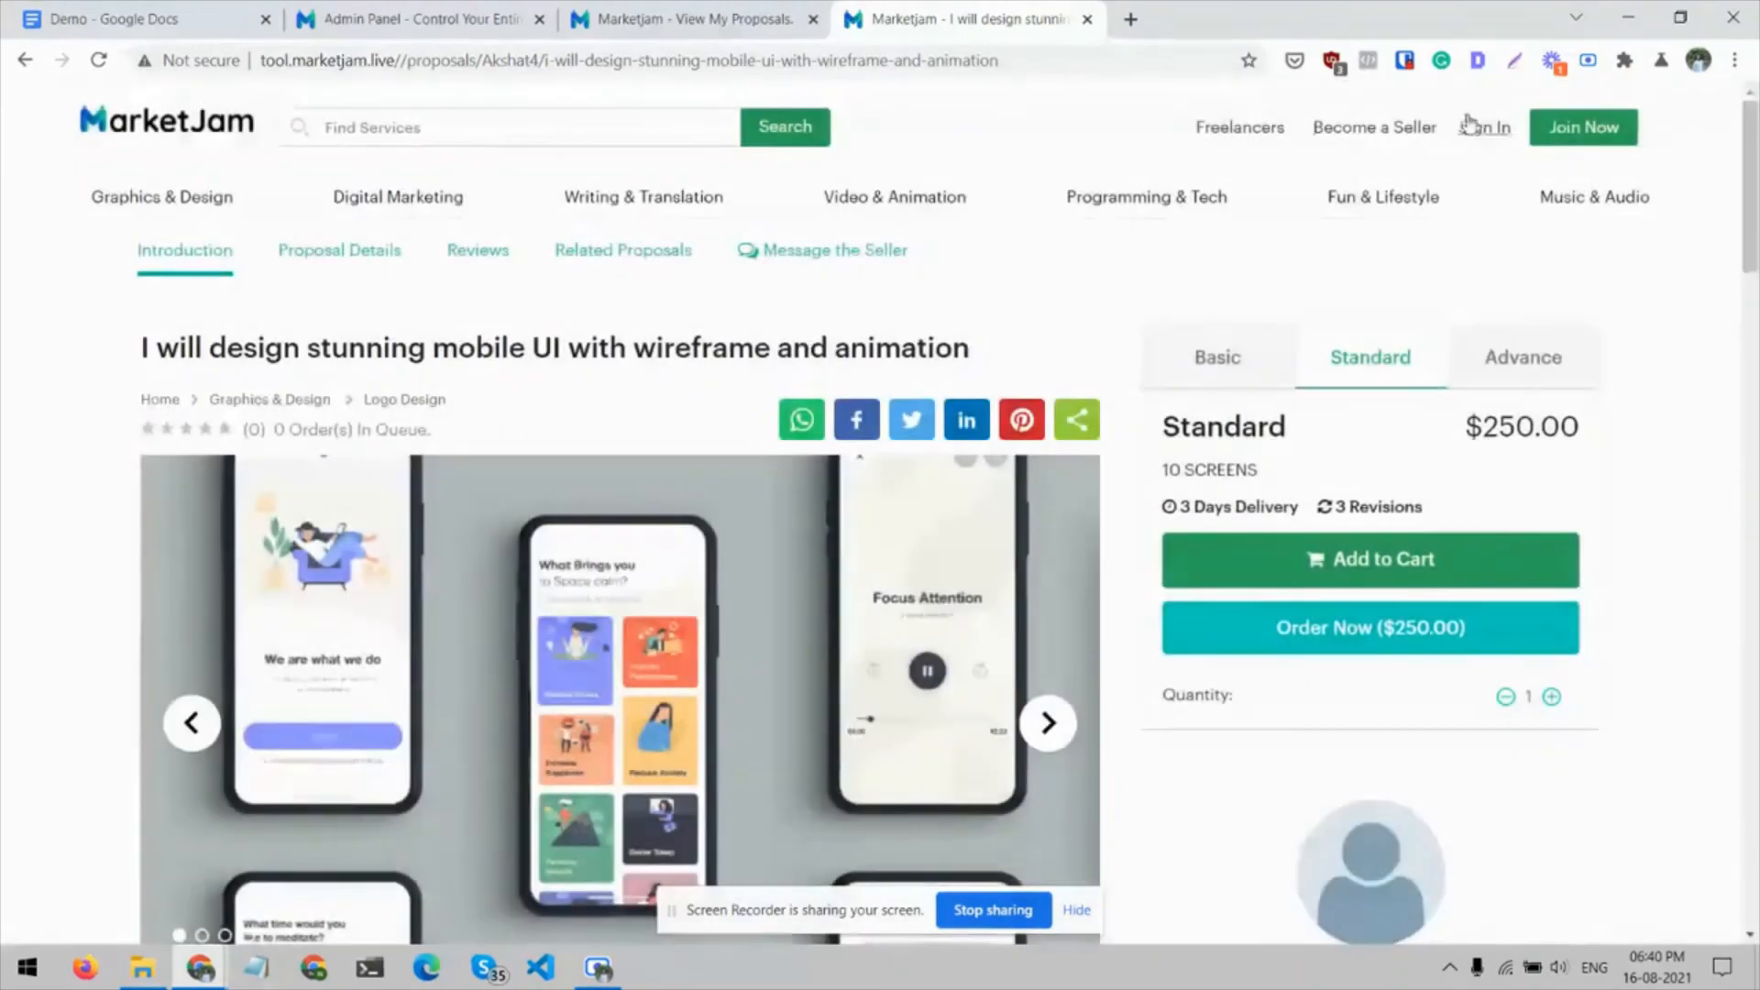
Open the account registration form, try an entry in the full name field, clear it, and close the form
click(1556, 129)
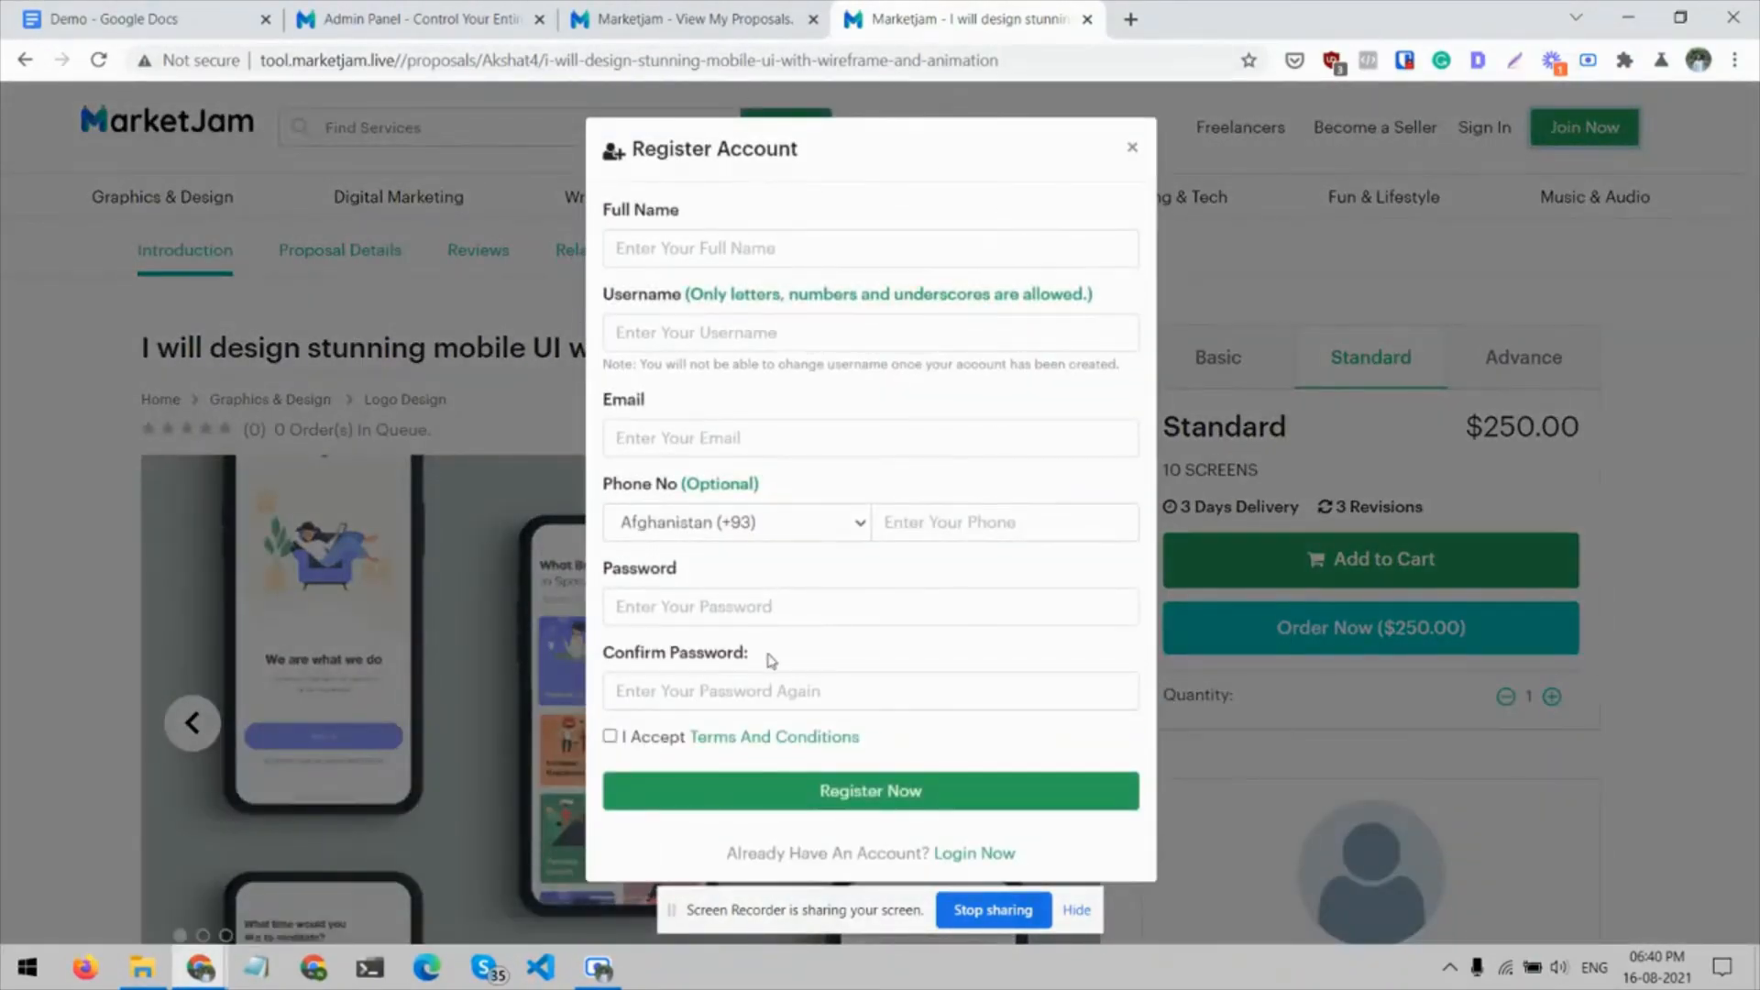
click(775, 262)
text(j)
key(BackSpace)
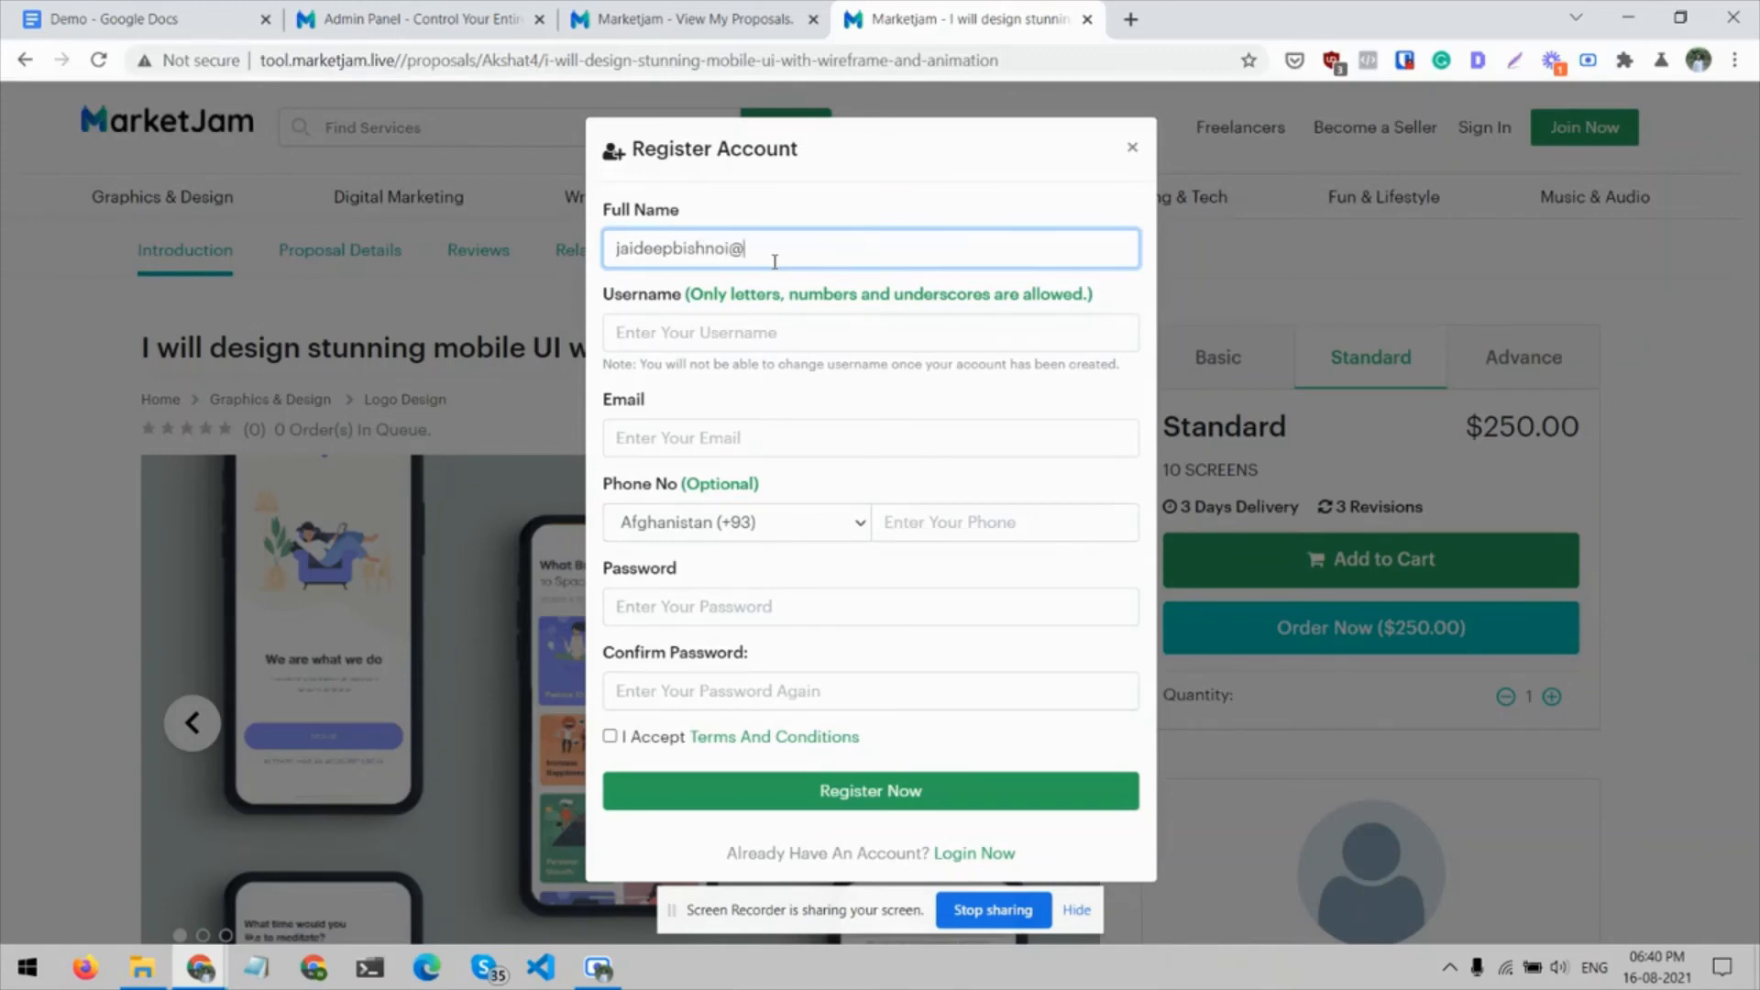
key(ctrl+a)
key(BackSpace)
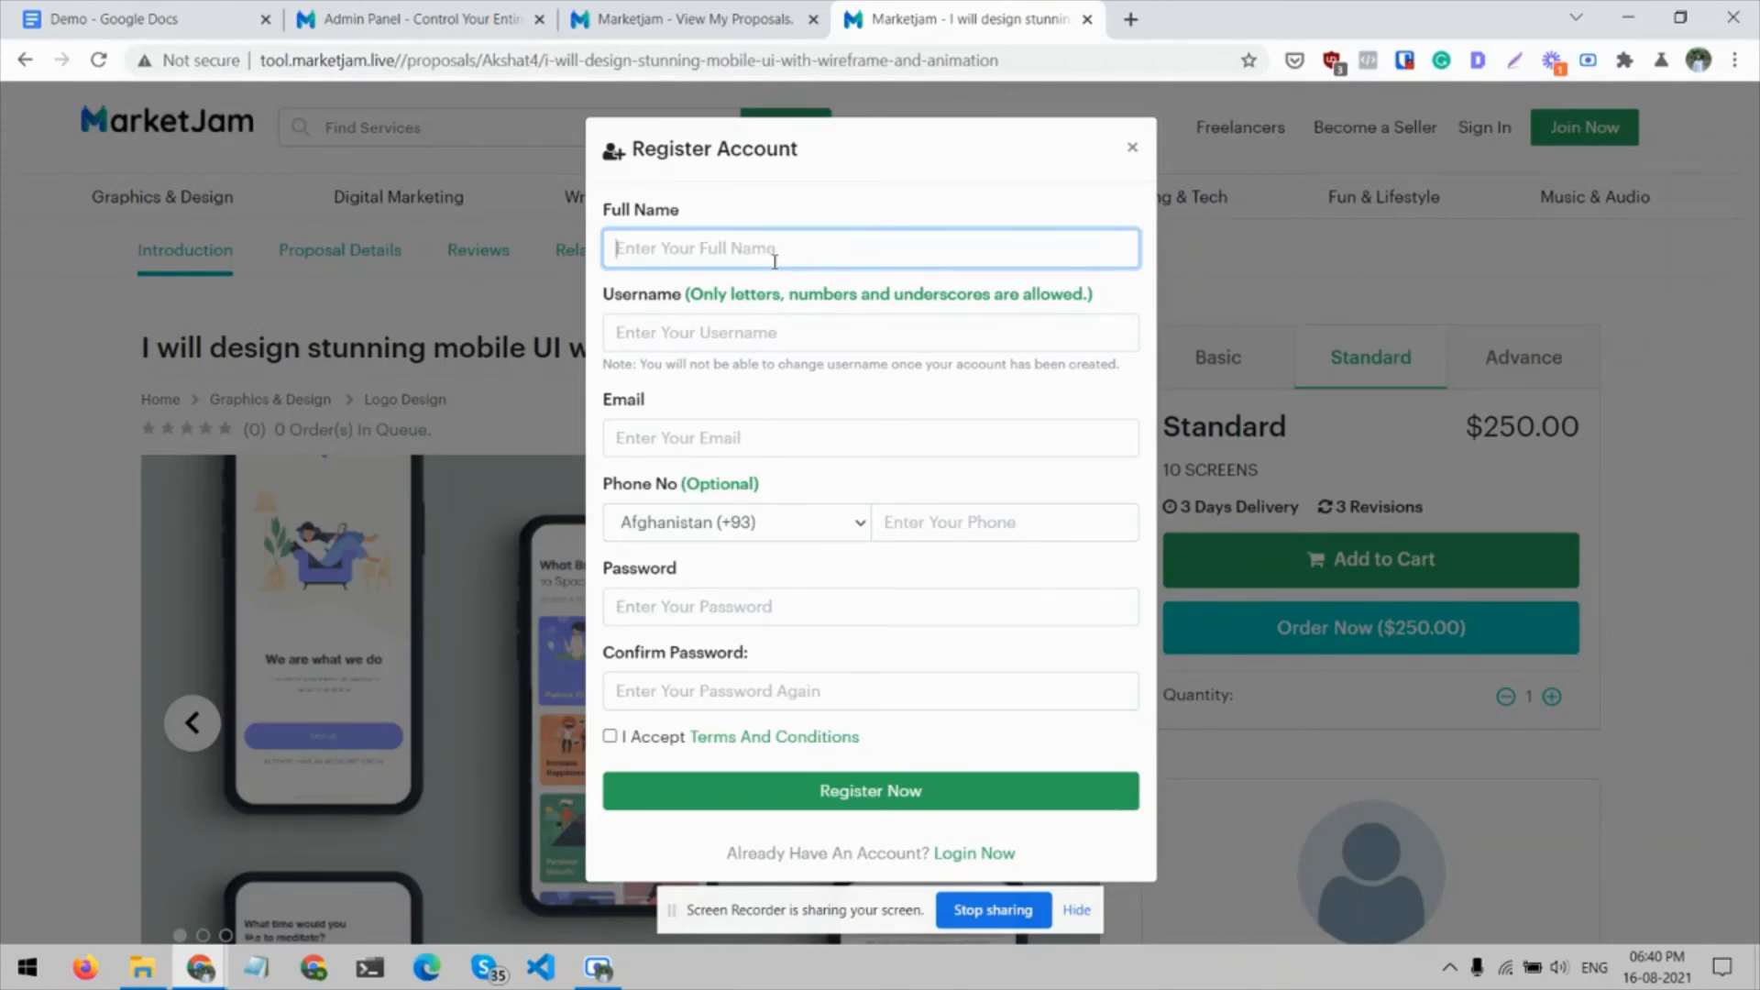
click(1134, 143)
Open the login page from the mobile UI proposal and return to the proposal through the Graphics & Design category
scroll(927, 683, down, 10)
scroll(926, 682, up, 2)
click(1410, 456)
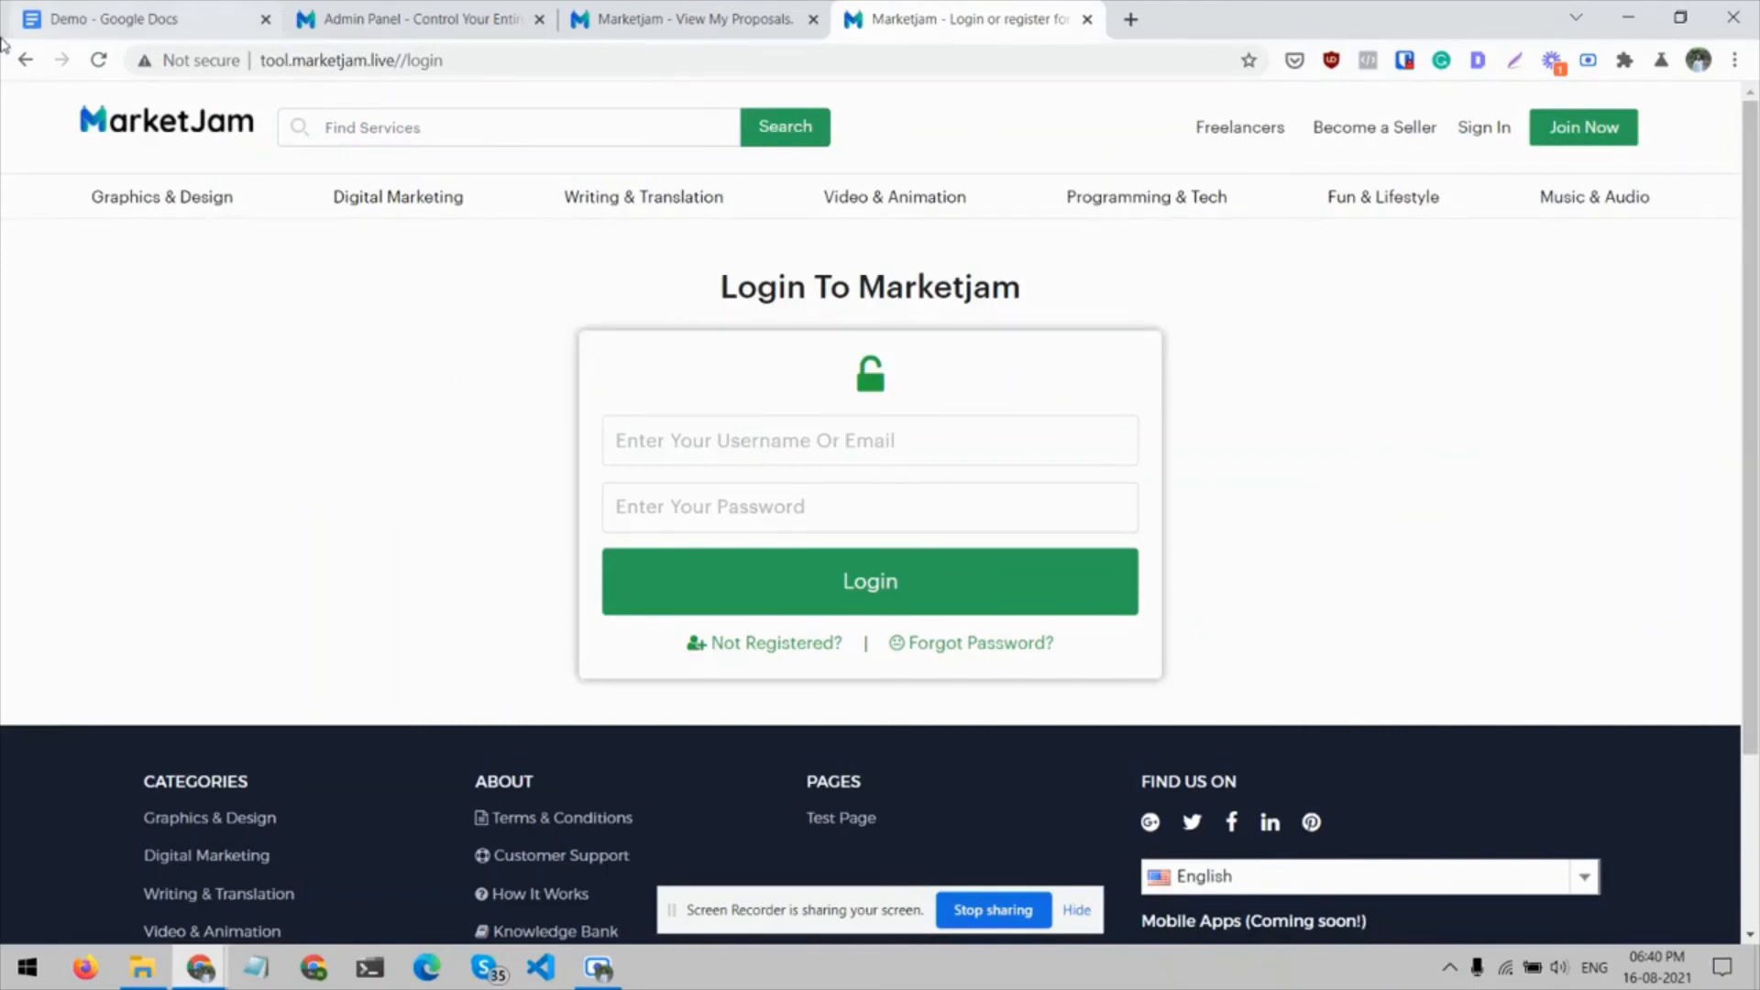
click(24, 60)
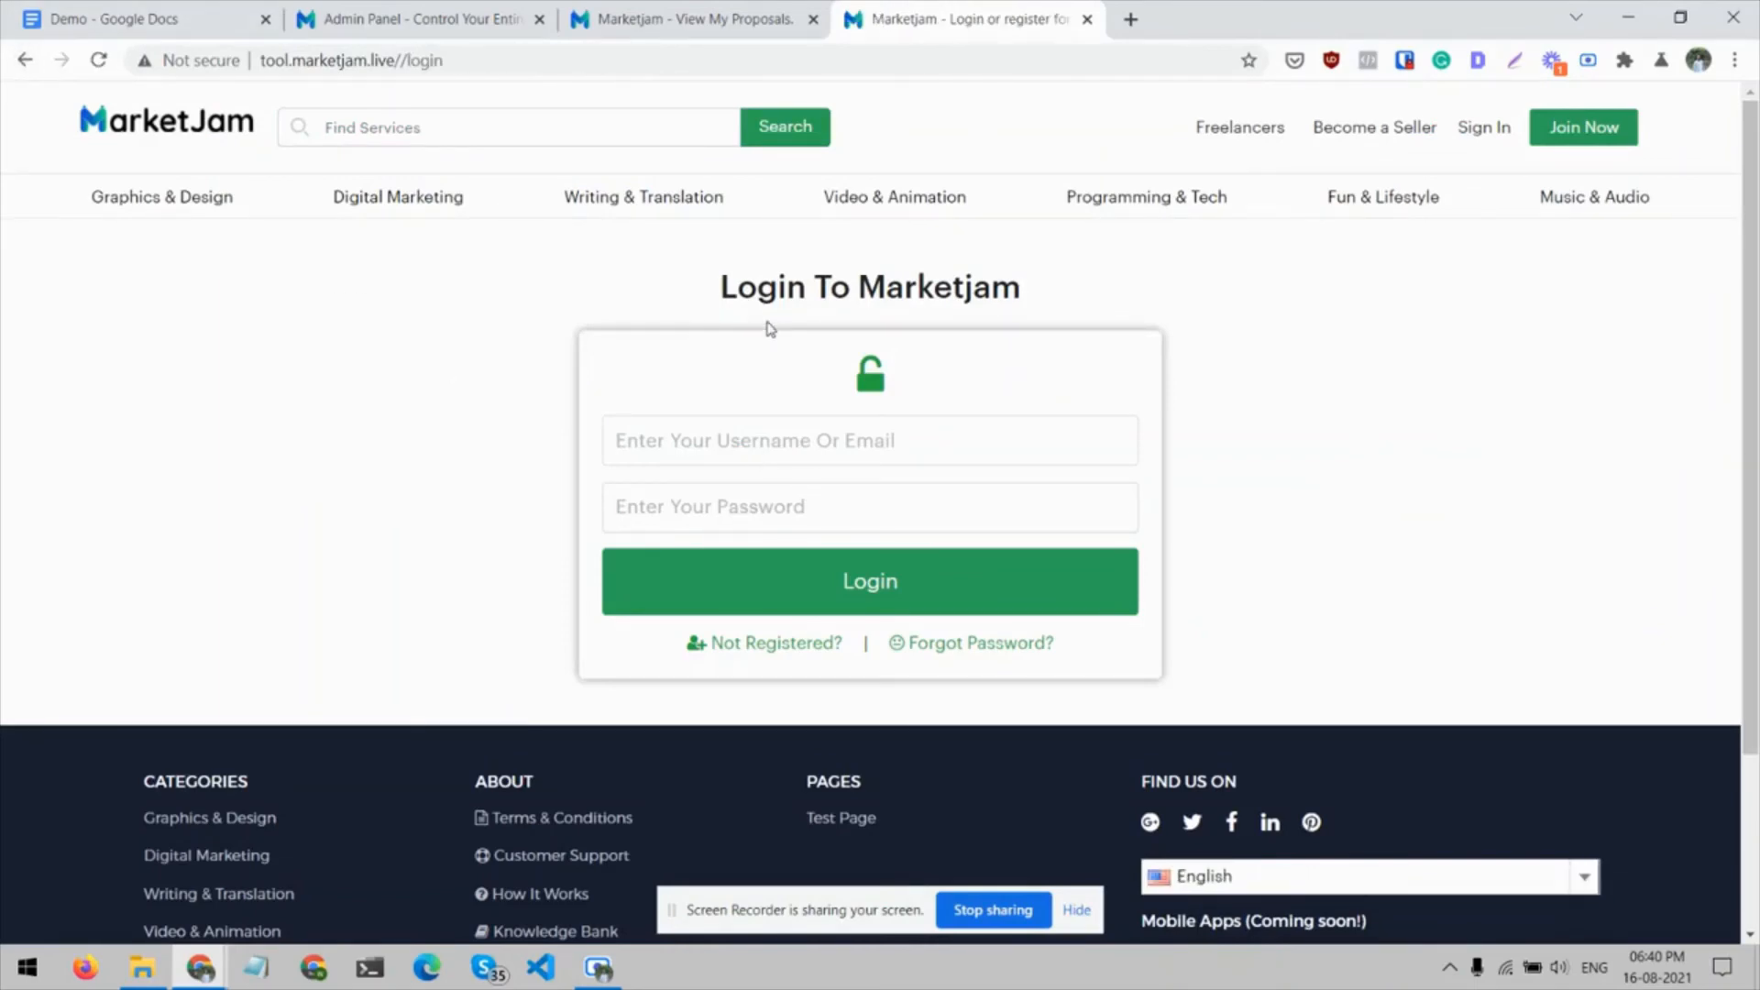
click(176, 196)
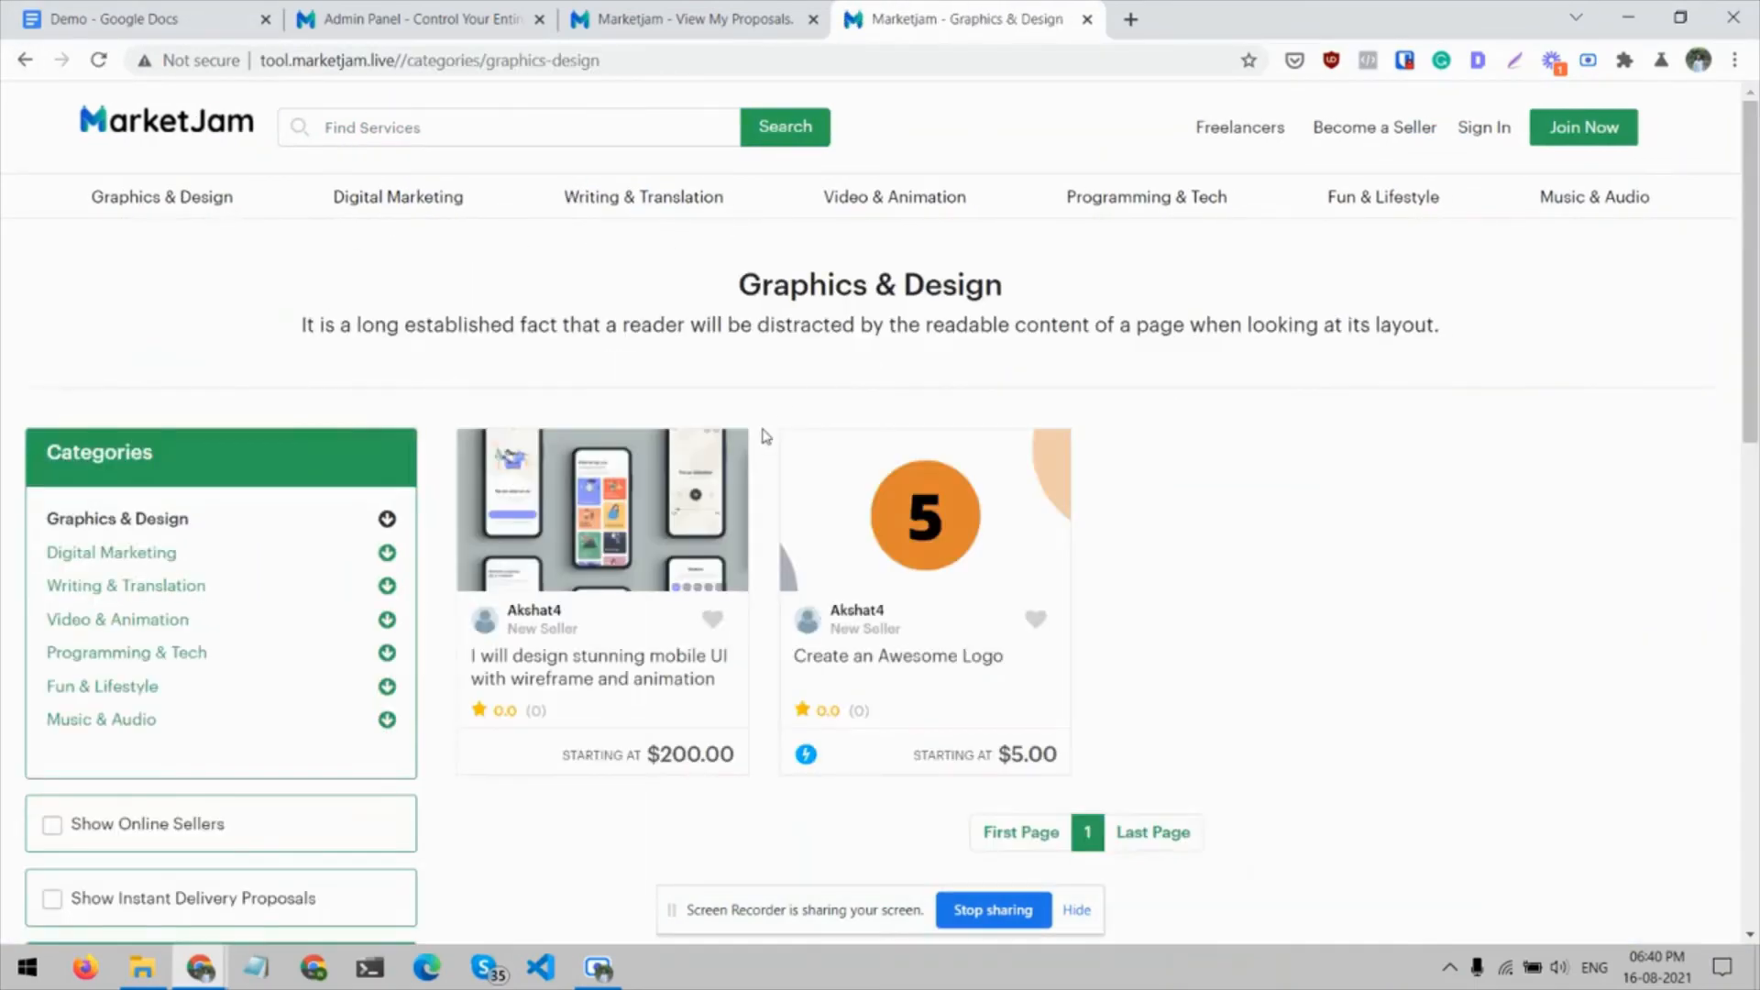
click(590, 669)
Examine the mobile UI proposal's package comparison, description, reviews section and the seller's other services
scroll(592, 674, down, 5)
scroll(592, 674, down, 15)
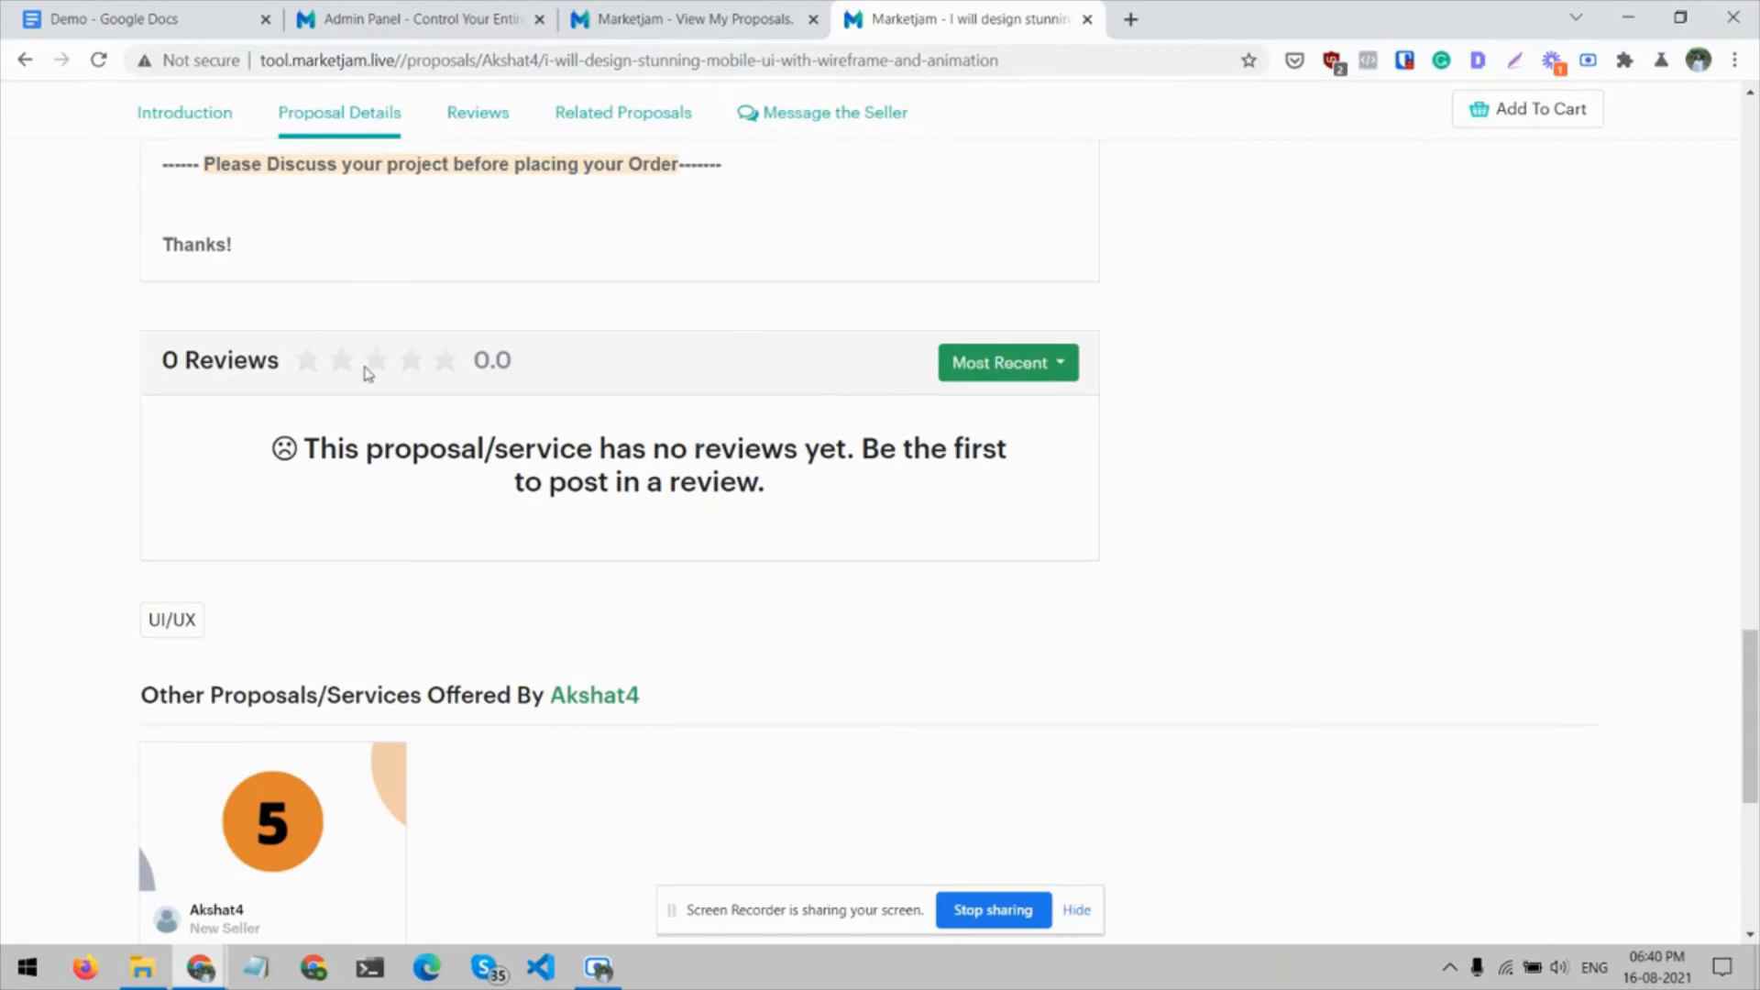
scroll(350, 420, down, 3)
scroll(351, 412, up, 18)
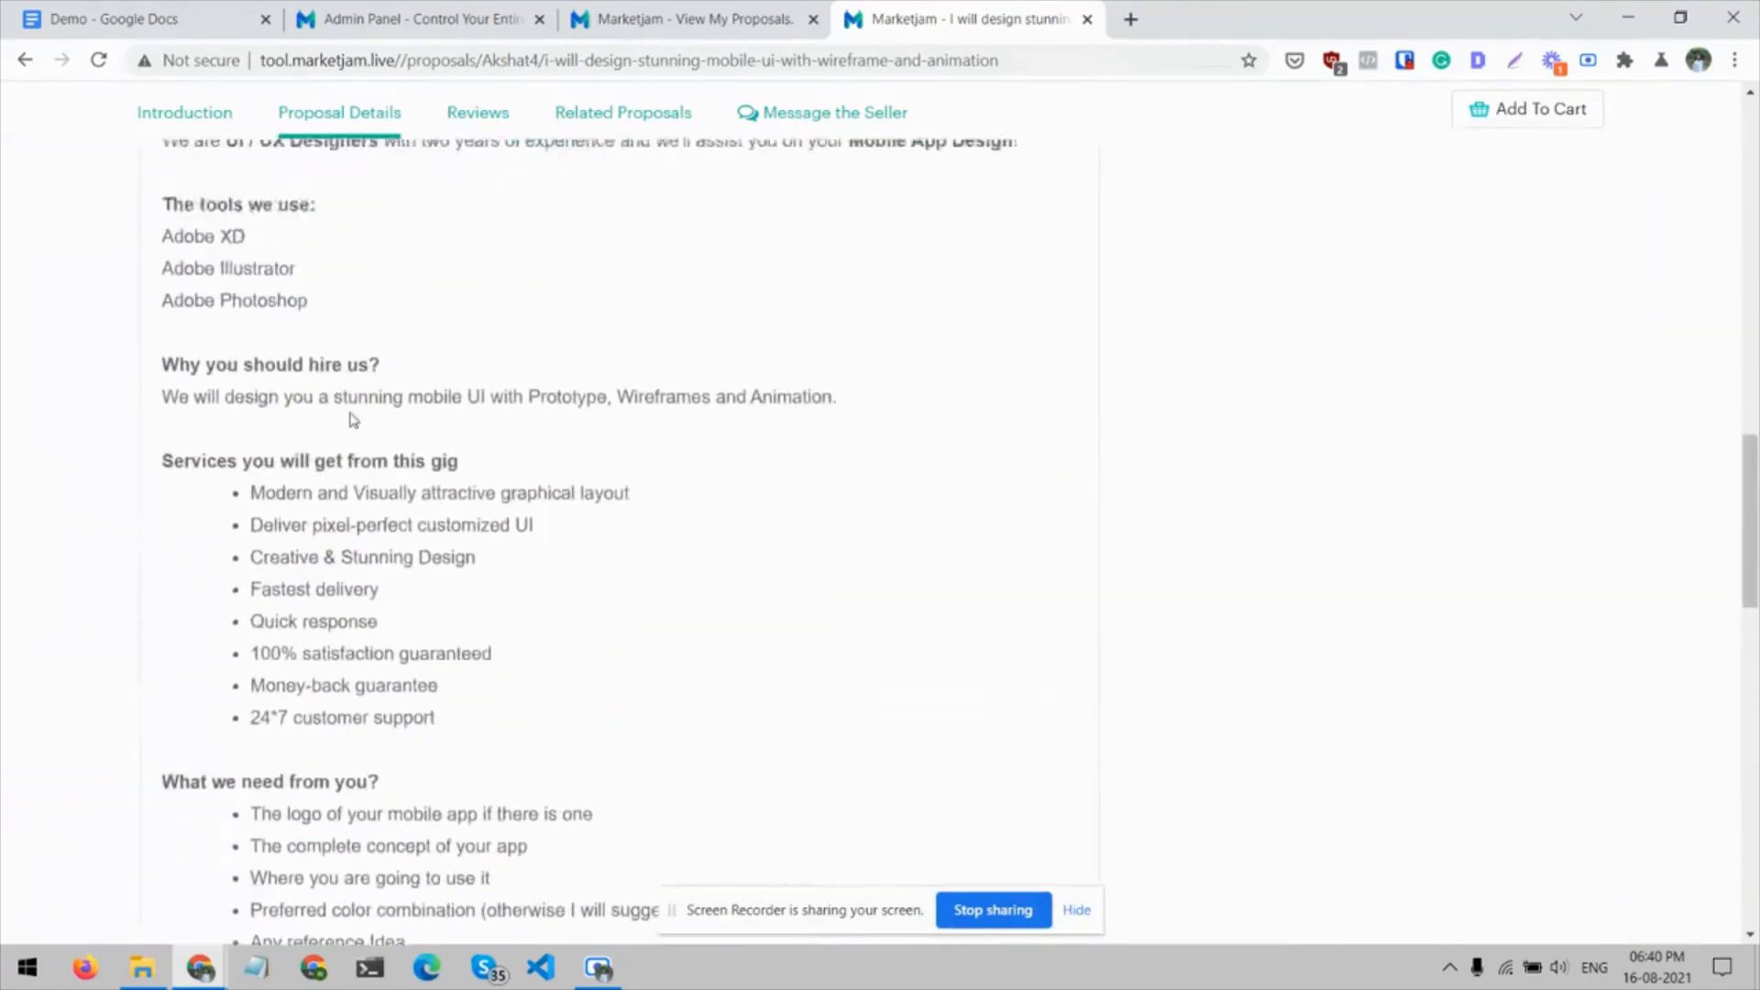
scroll(349, 417, up, 3)
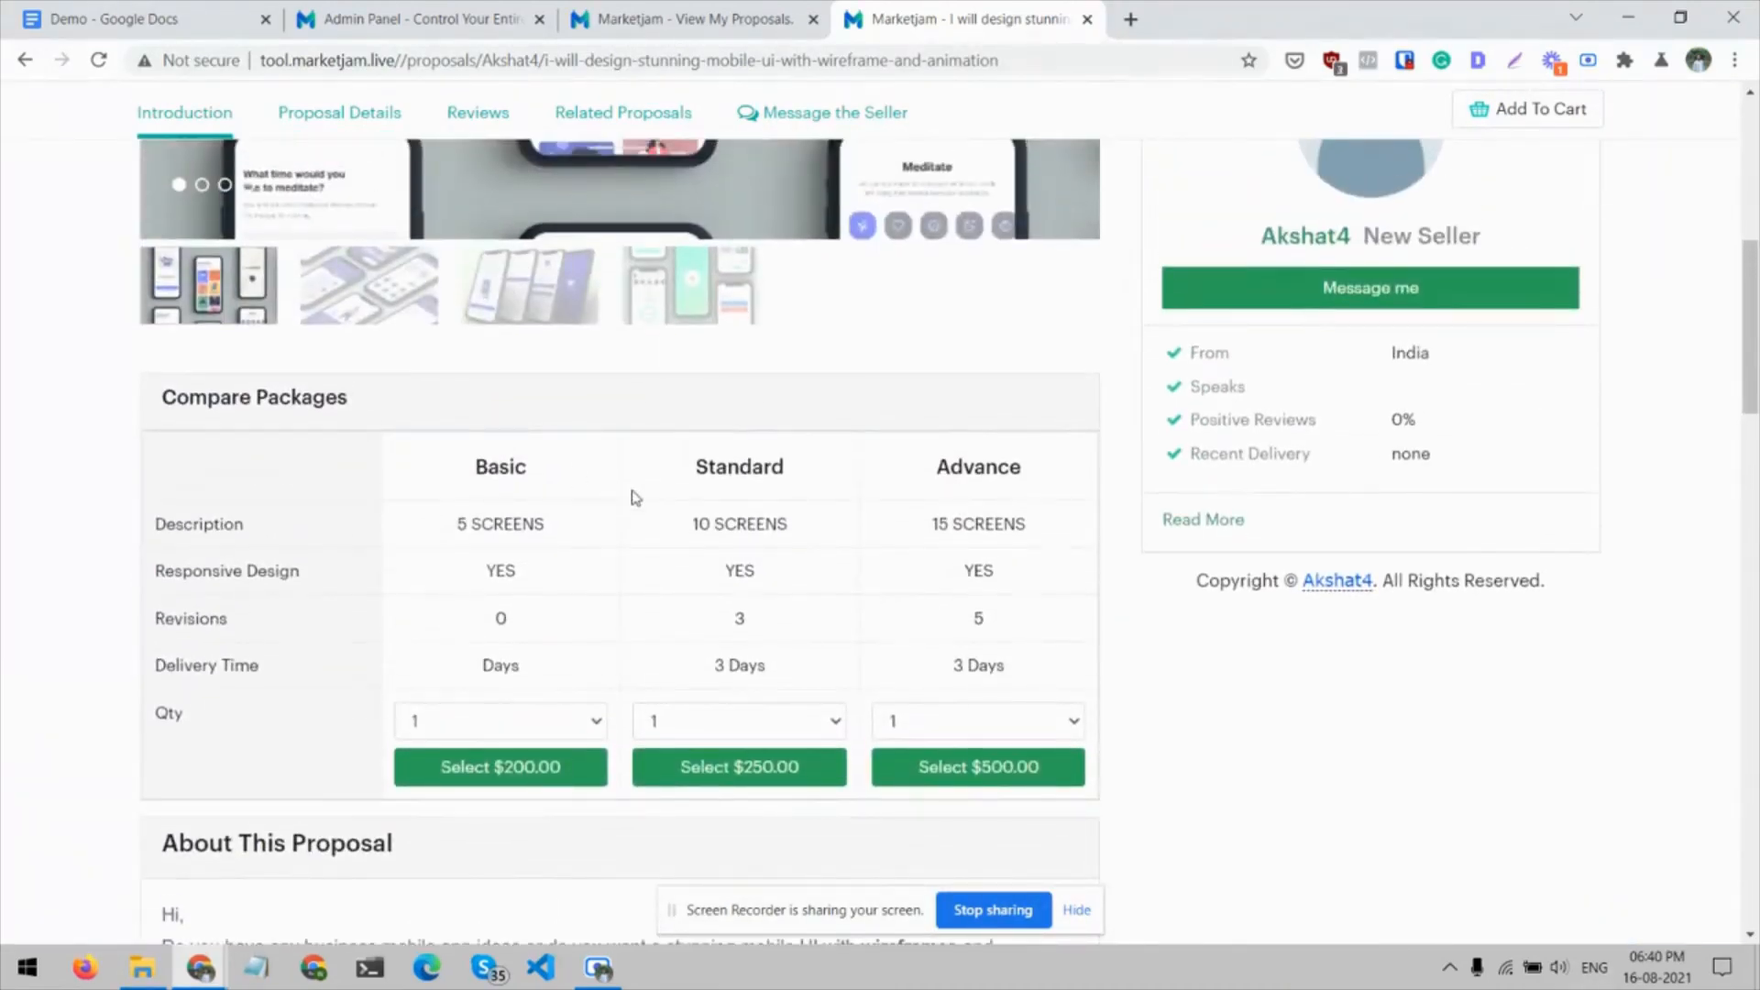
scroll(833, 561, up, 10)
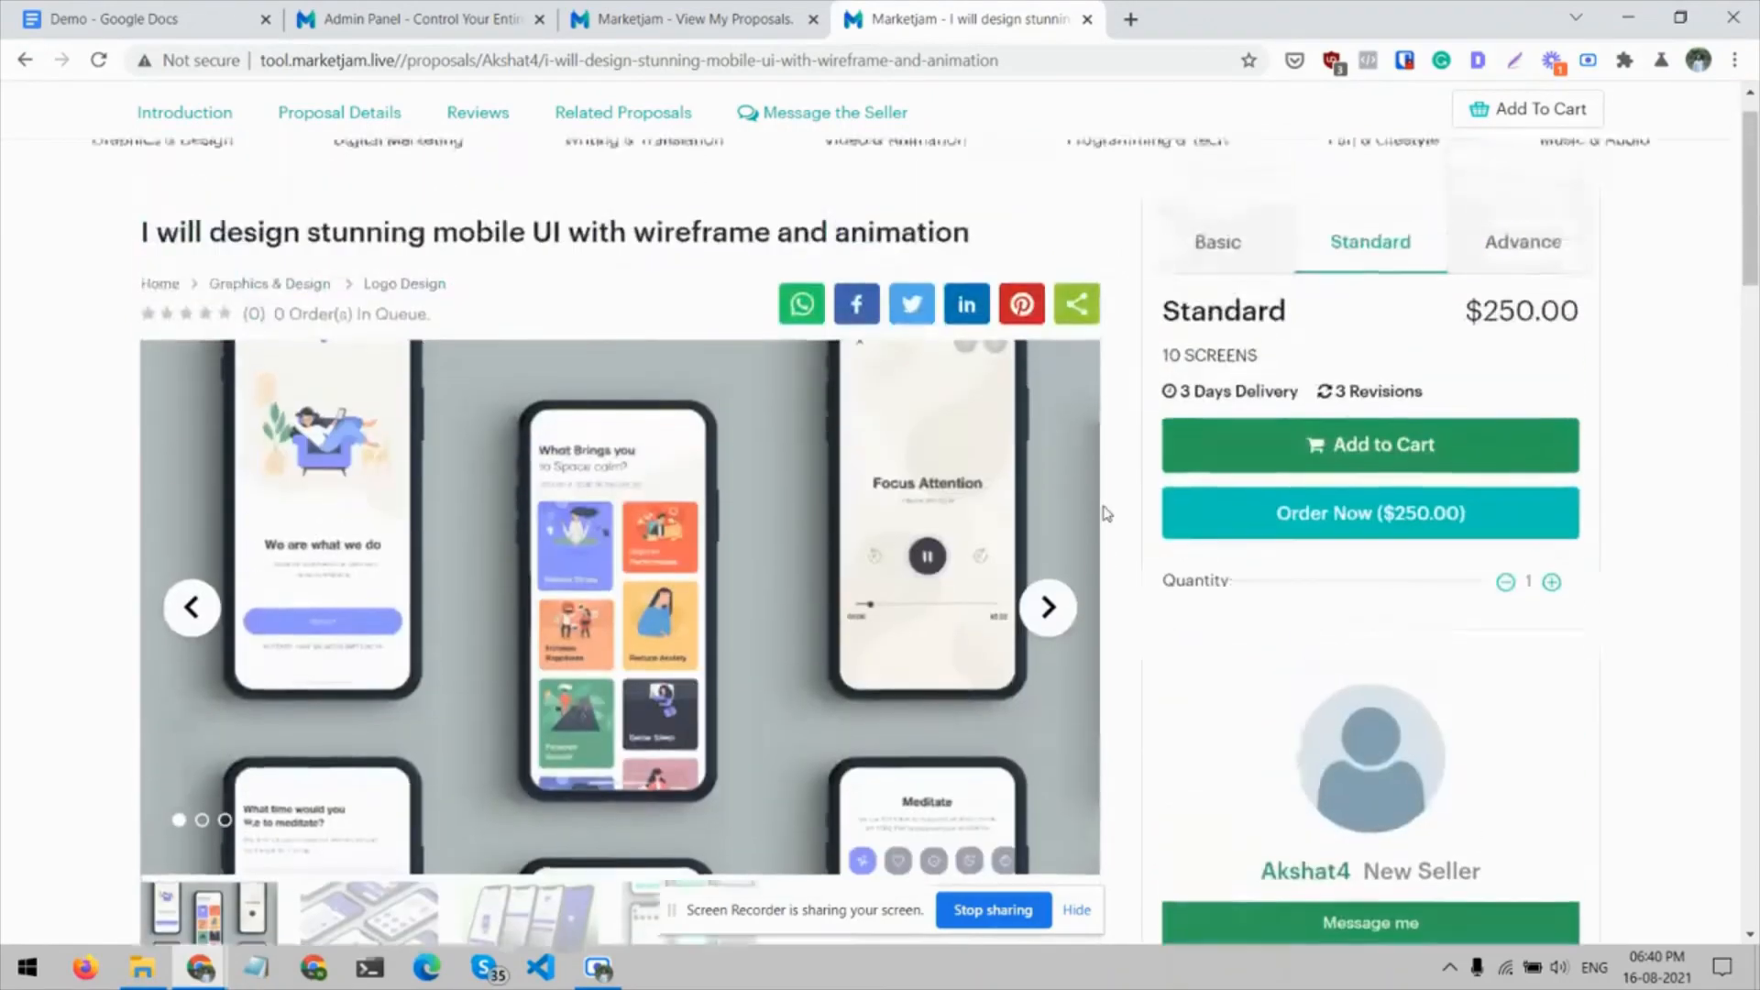
Select the Advance package of the mobile UI proposal, try to order it, and dismiss the login form
click(1492, 365)
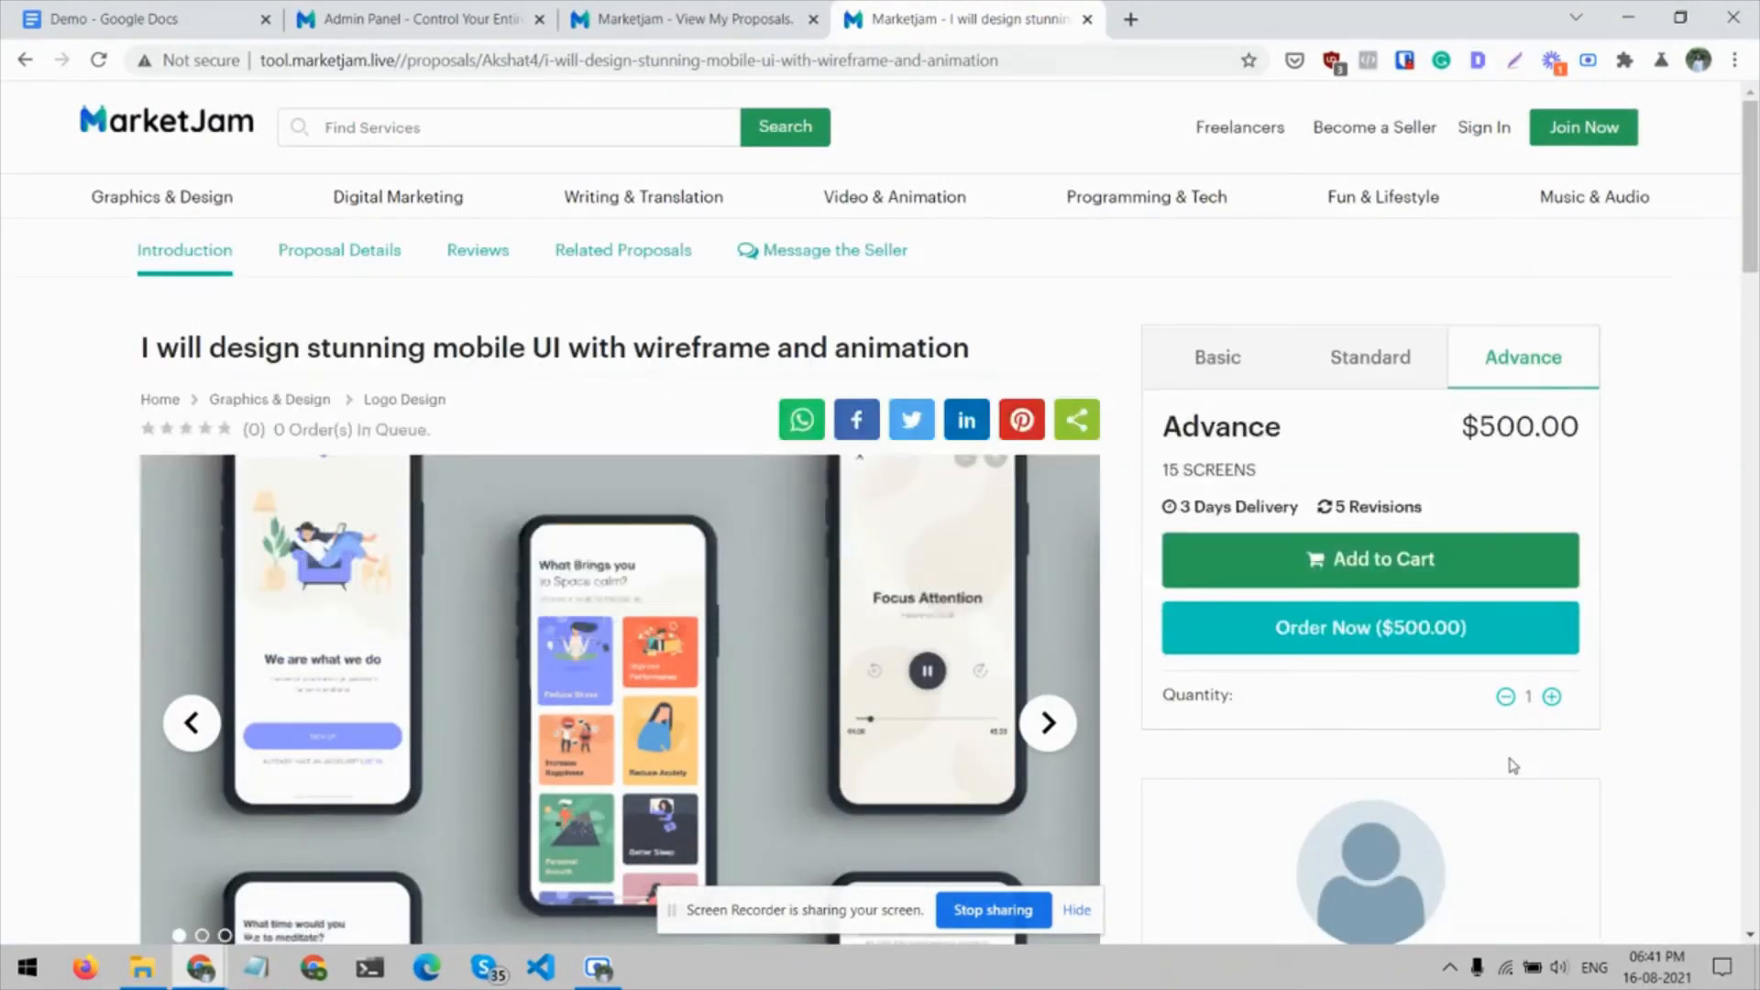
click(1403, 645)
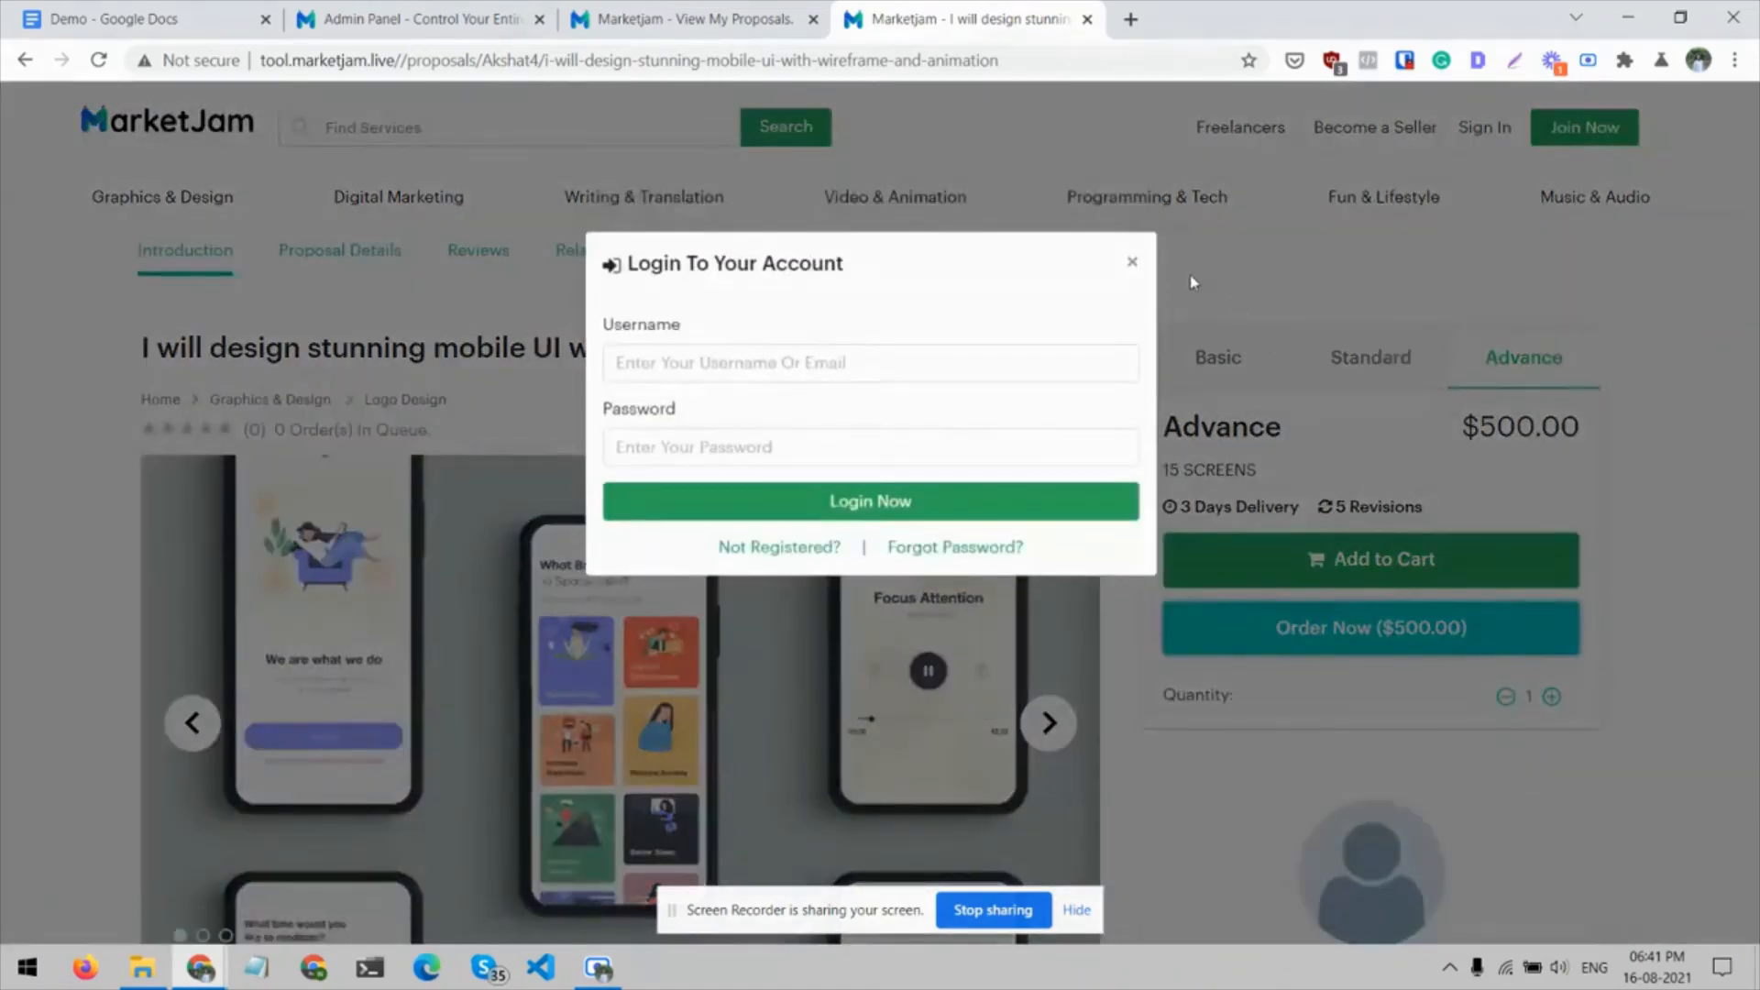
click(1129, 265)
Look over the proposal's seller details and sharing options, and visit its Related Proposals and Reviews sections
scroll(1543, 569, down, 2)
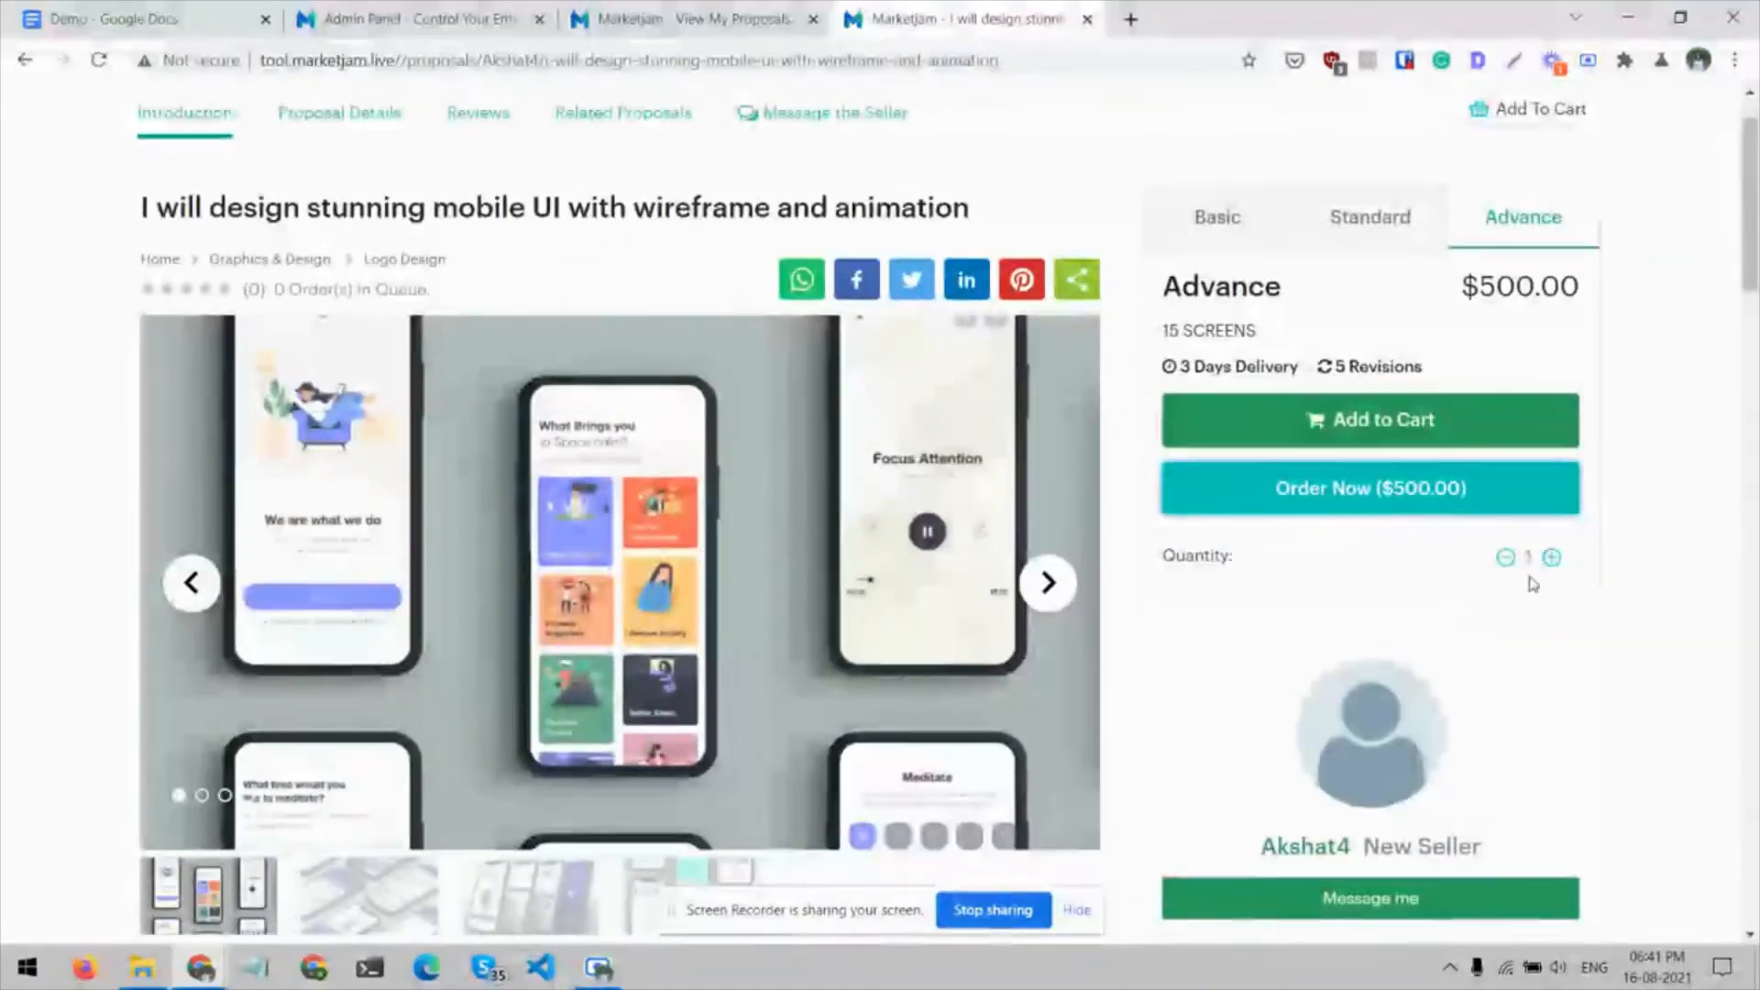
scroll(1543, 568, down, 2)
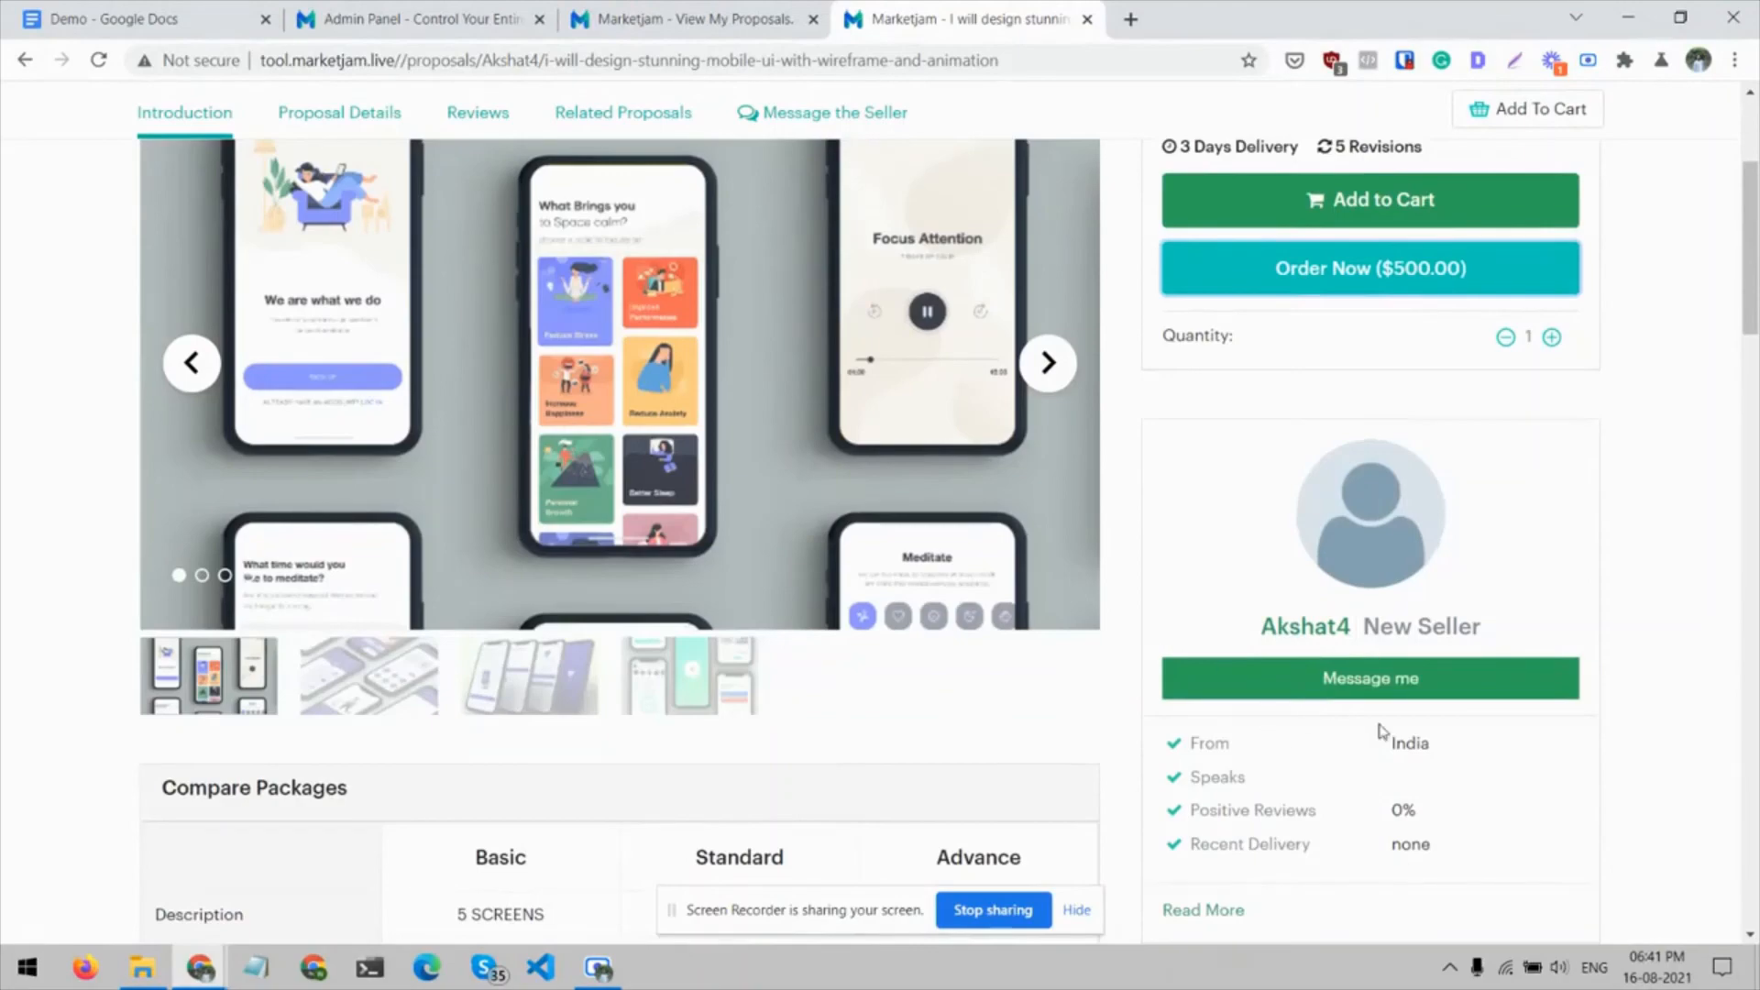
scroll(1382, 731, down, 2)
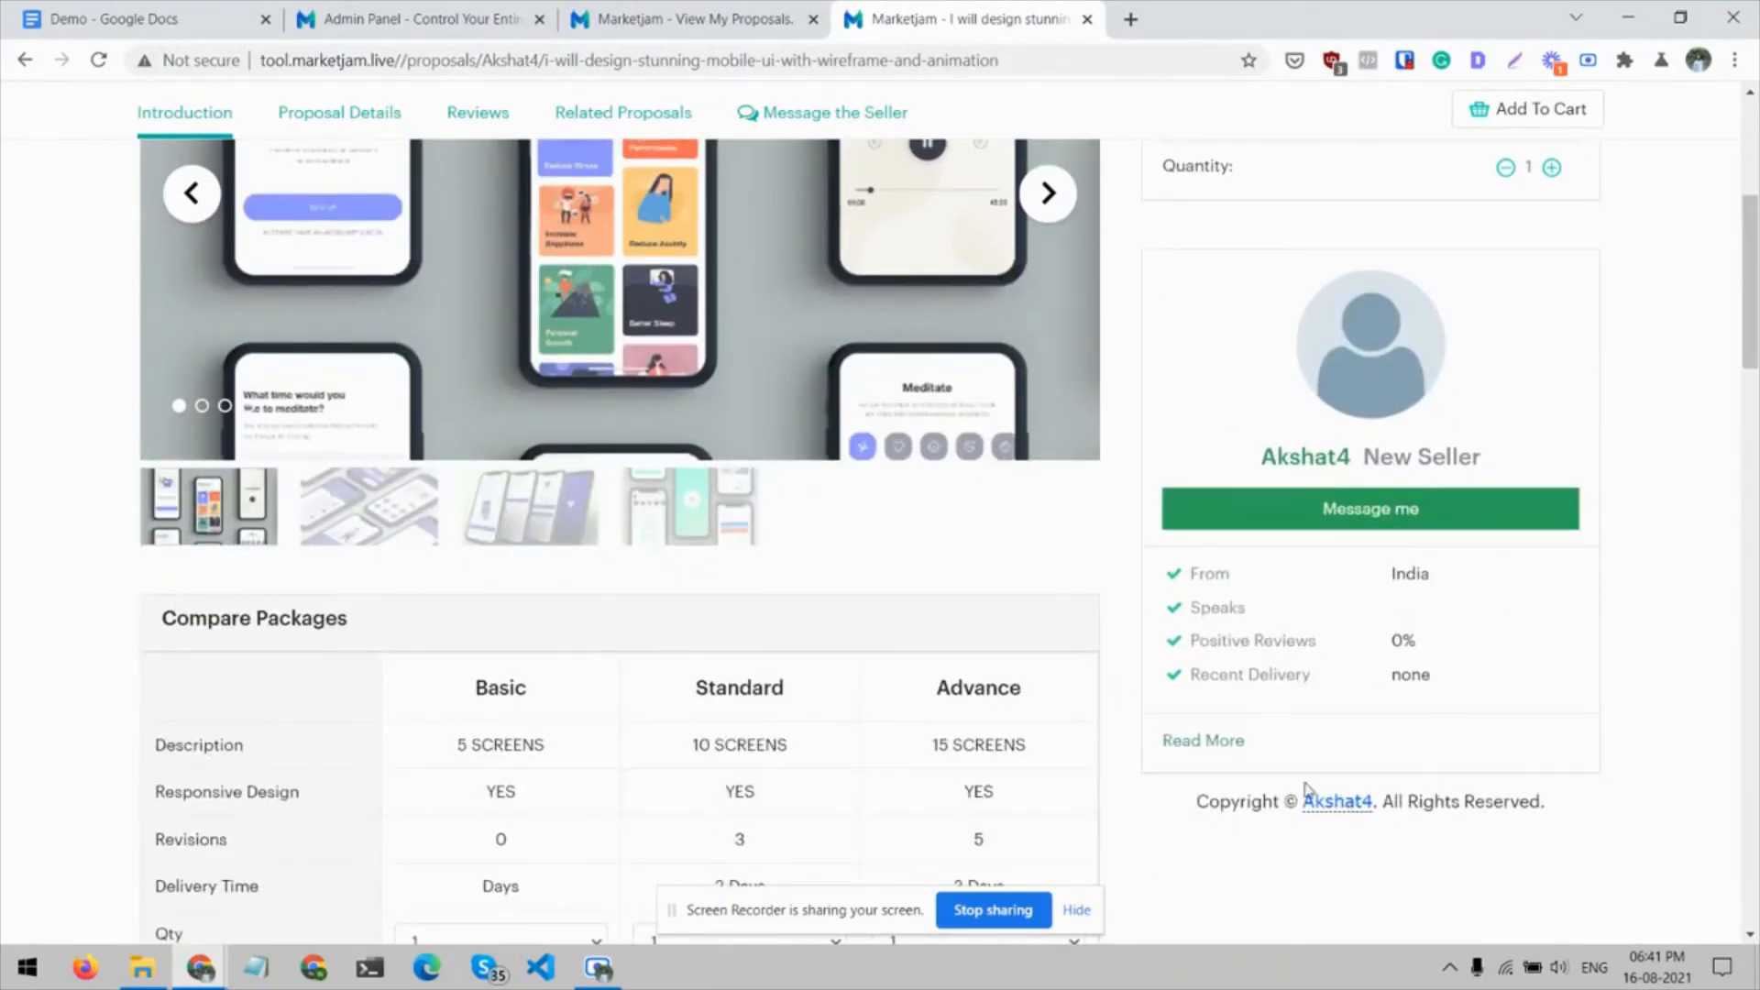
scroll(1366, 503, up, 5)
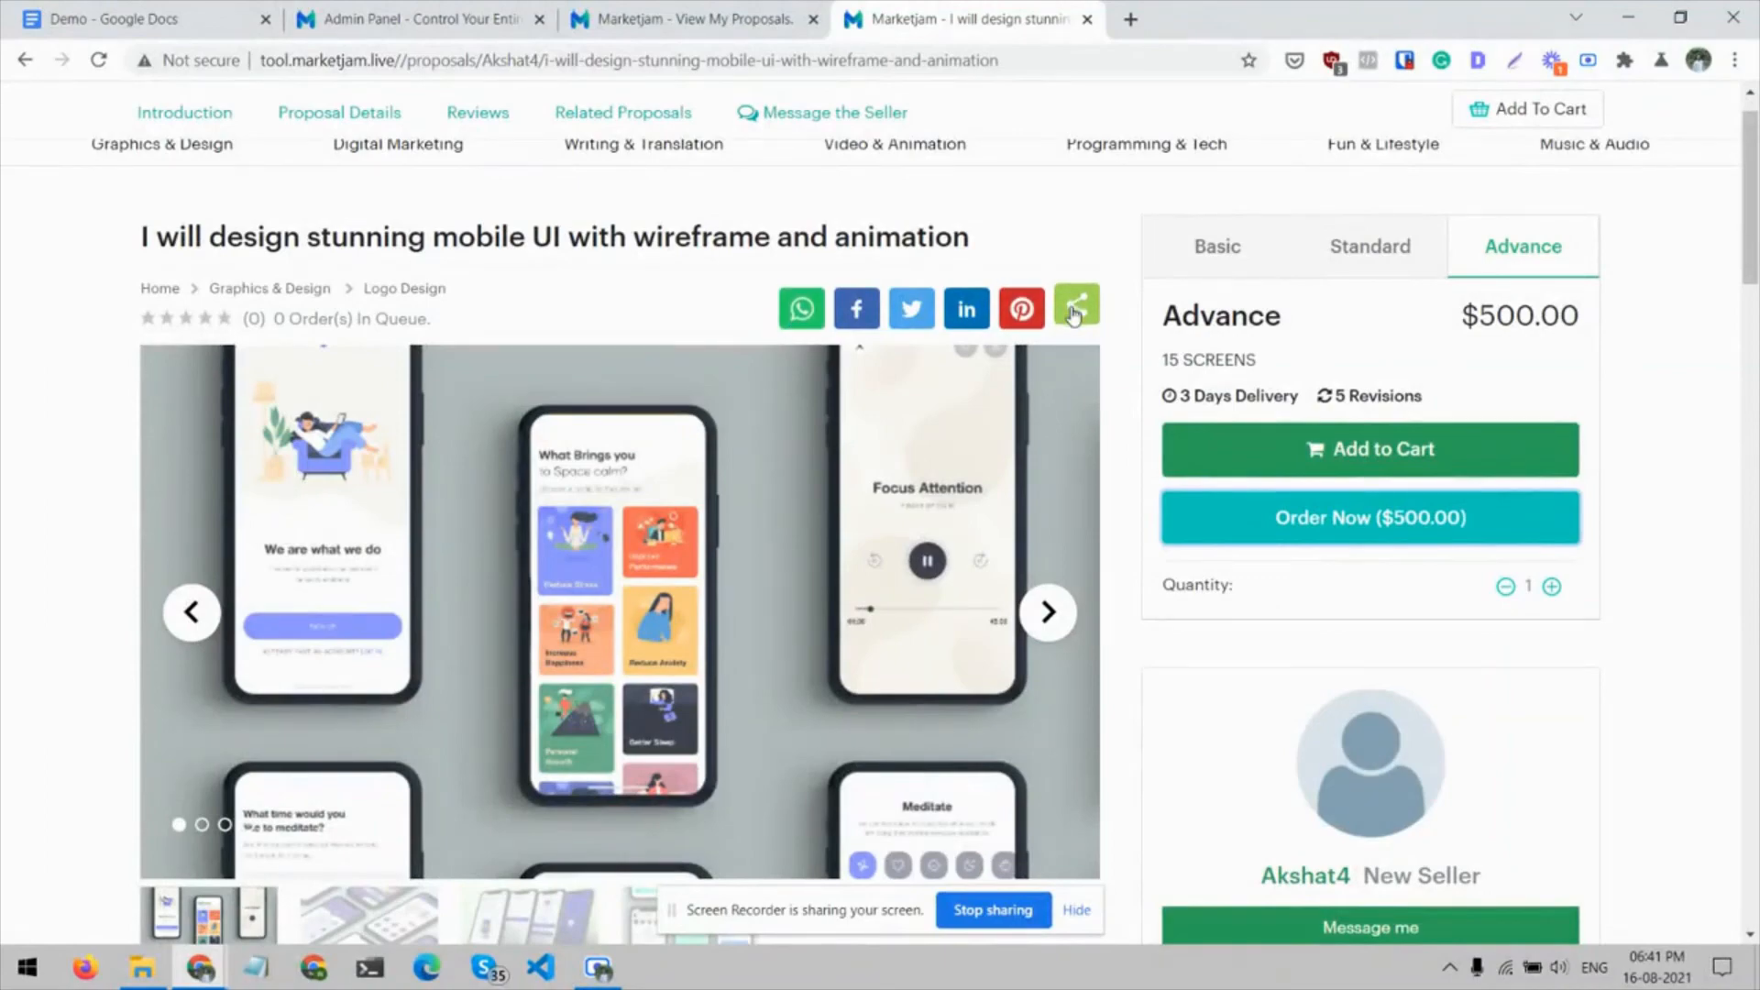
scroll(1074, 315, up, 2)
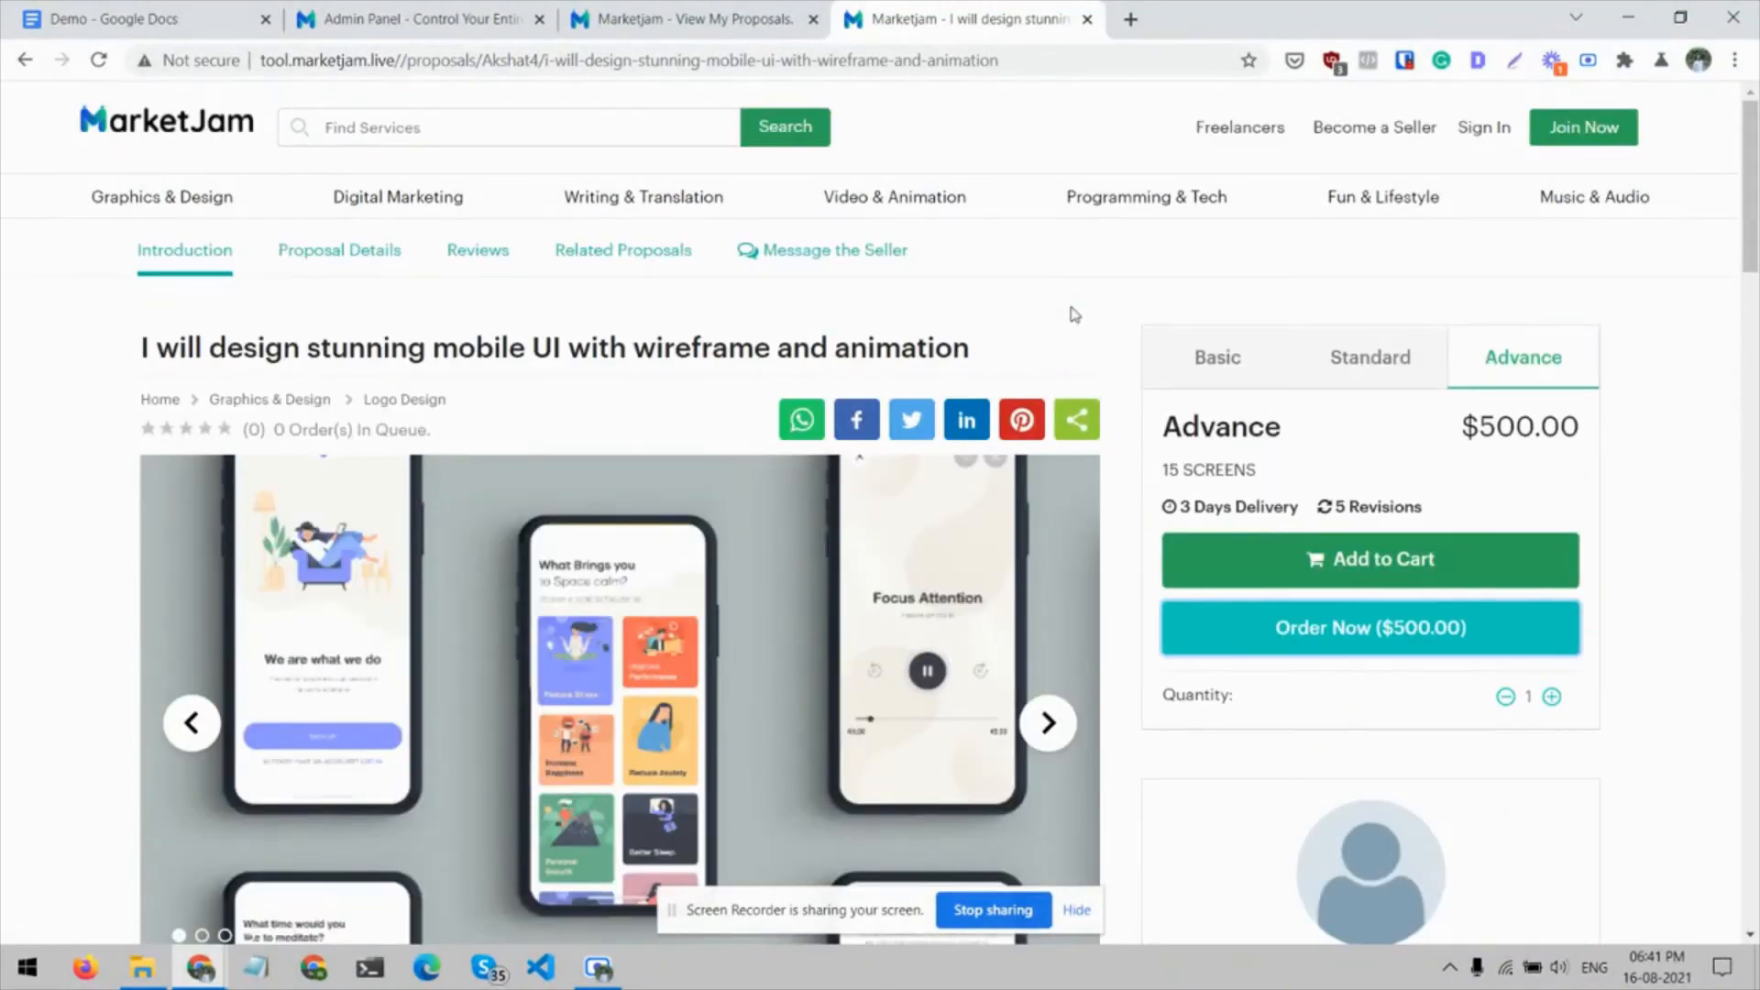
click(613, 247)
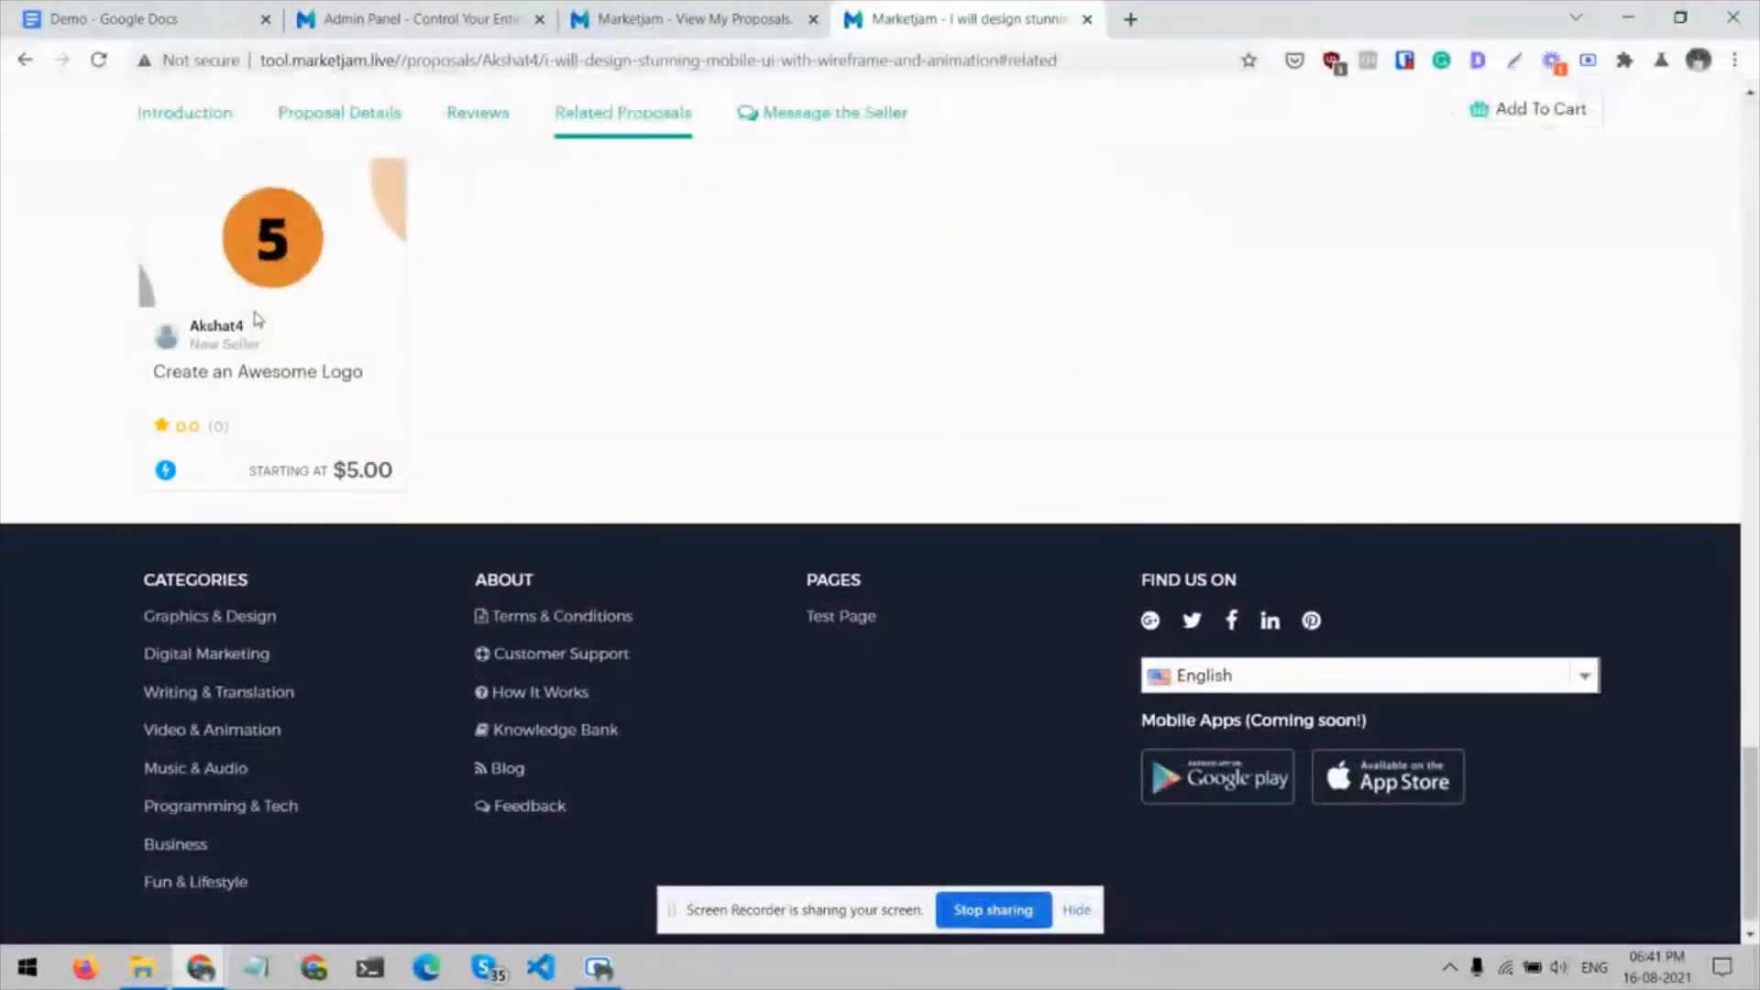
click(505, 127)
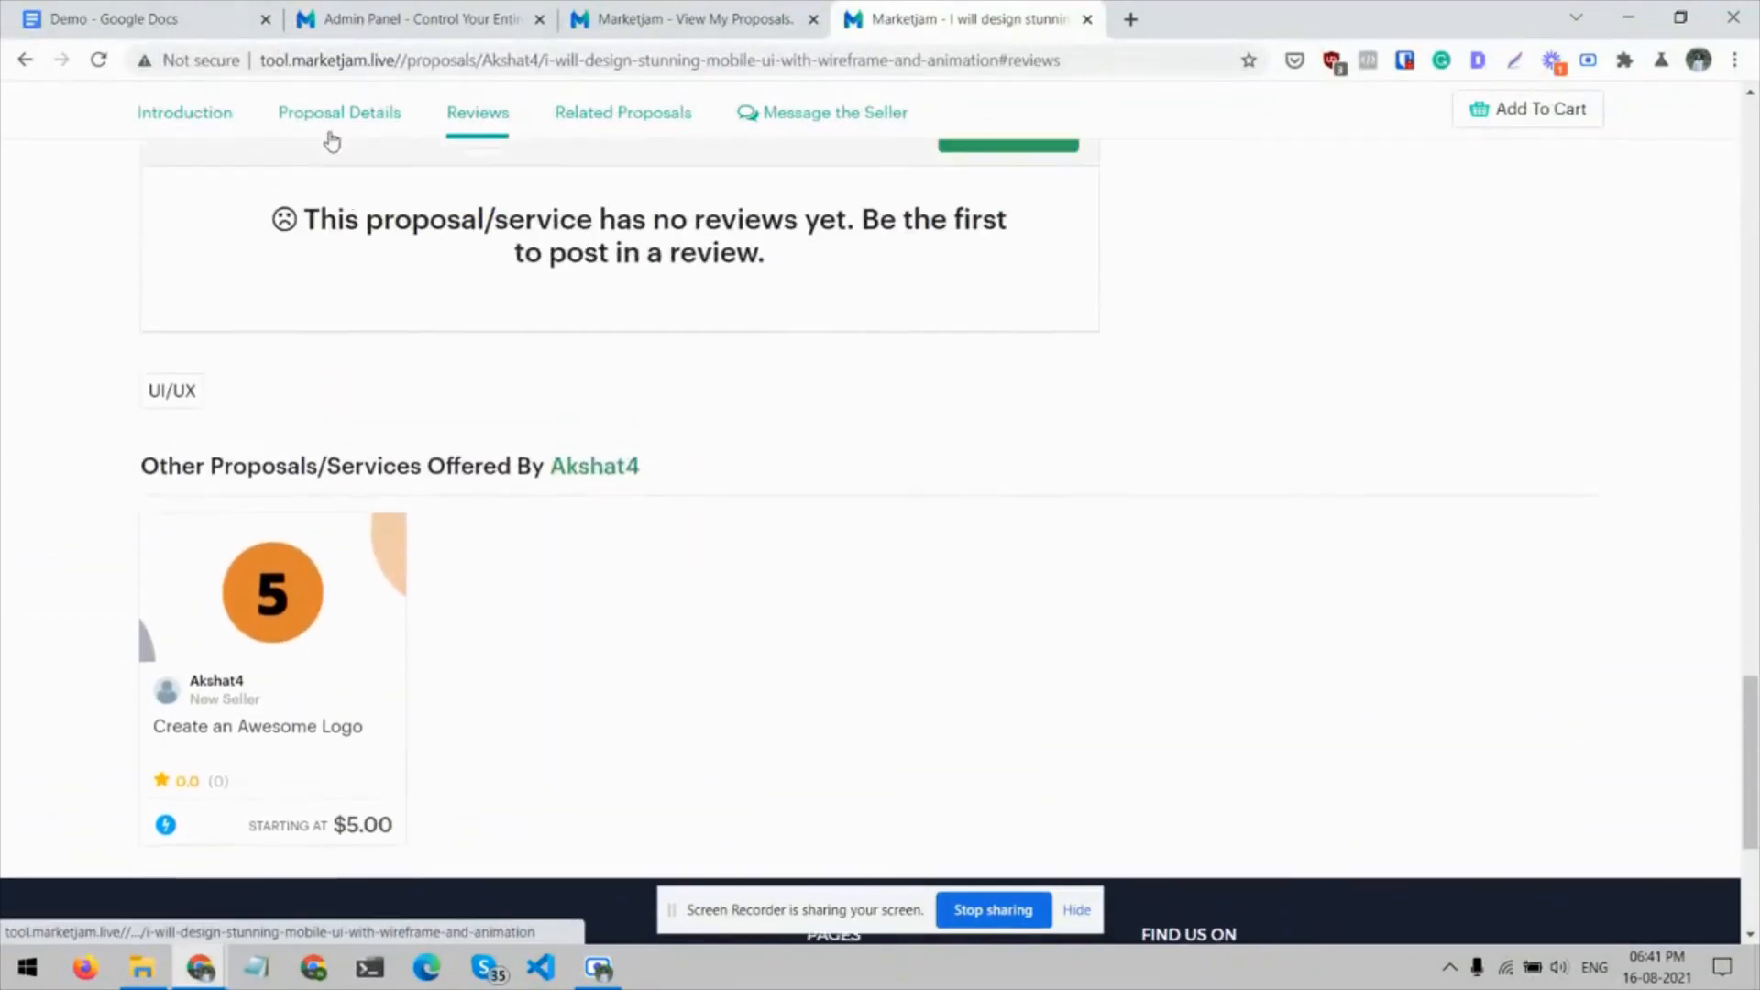
Visit the mobile UI proposal's Proposal Details and Introduction sections, and preview the site's category listings, including Fun & Lifestyle
click(329, 127)
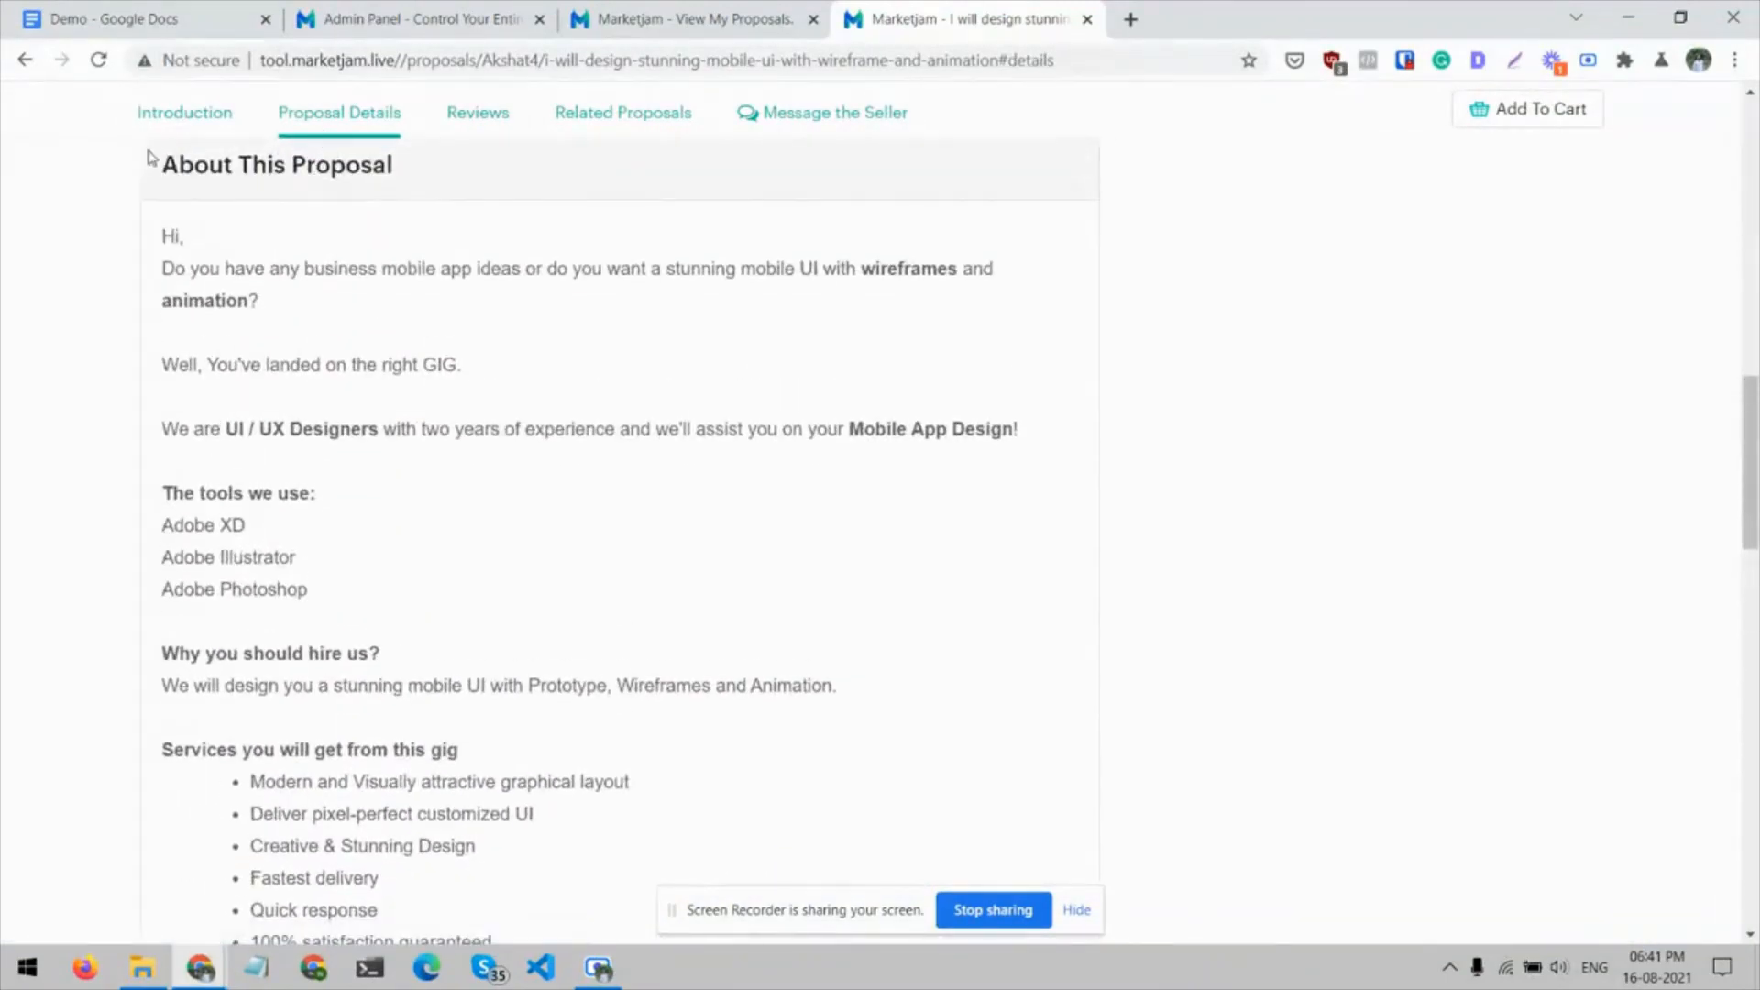
click(150, 122)
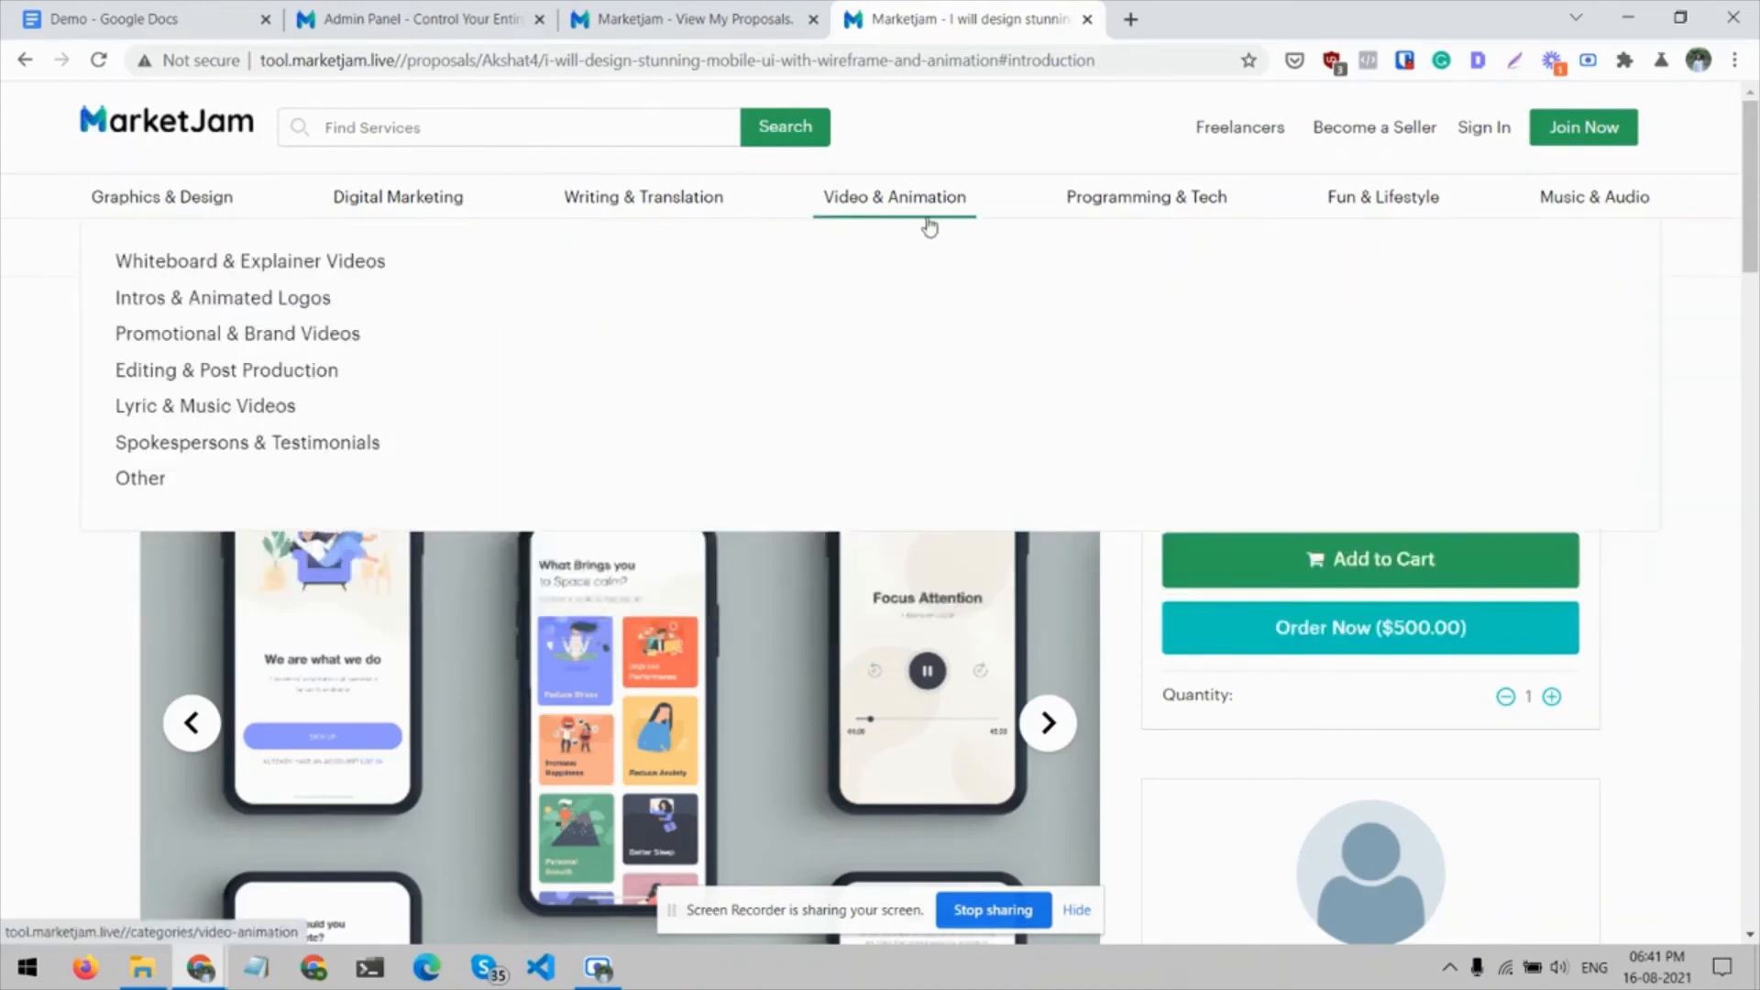
mouse_move(1265, 200)
mouse_move(1383, 198)
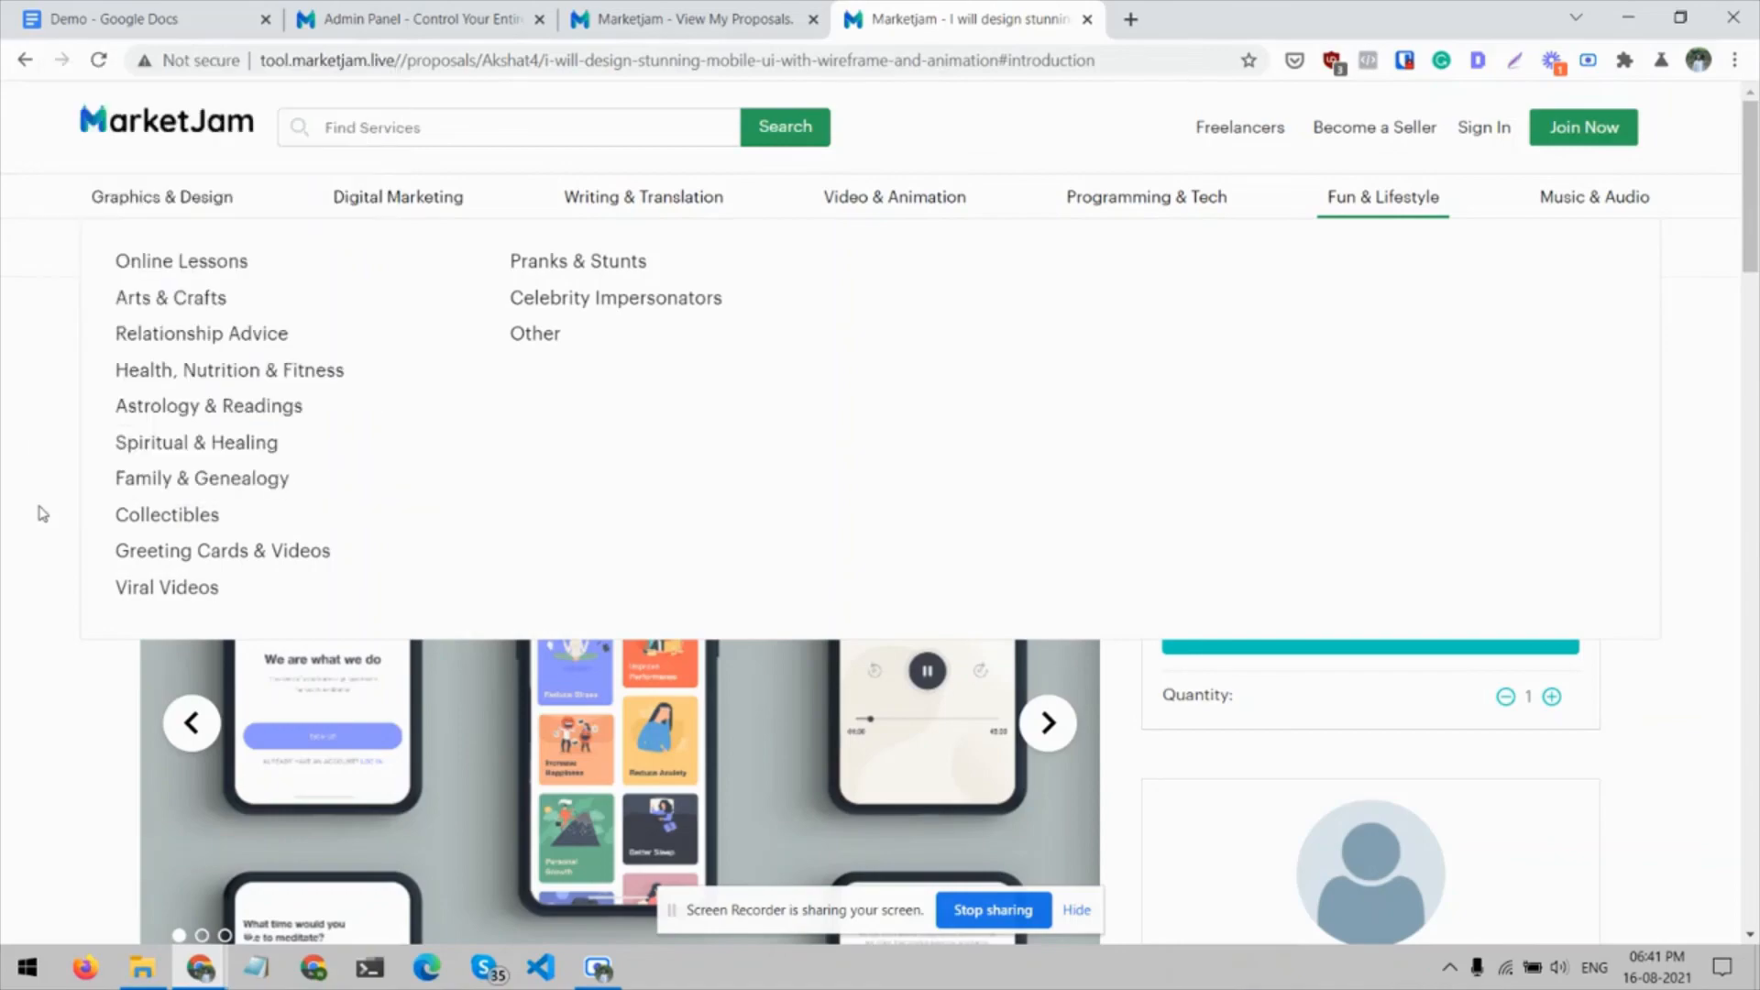
scroll(18, 692, down, 10)
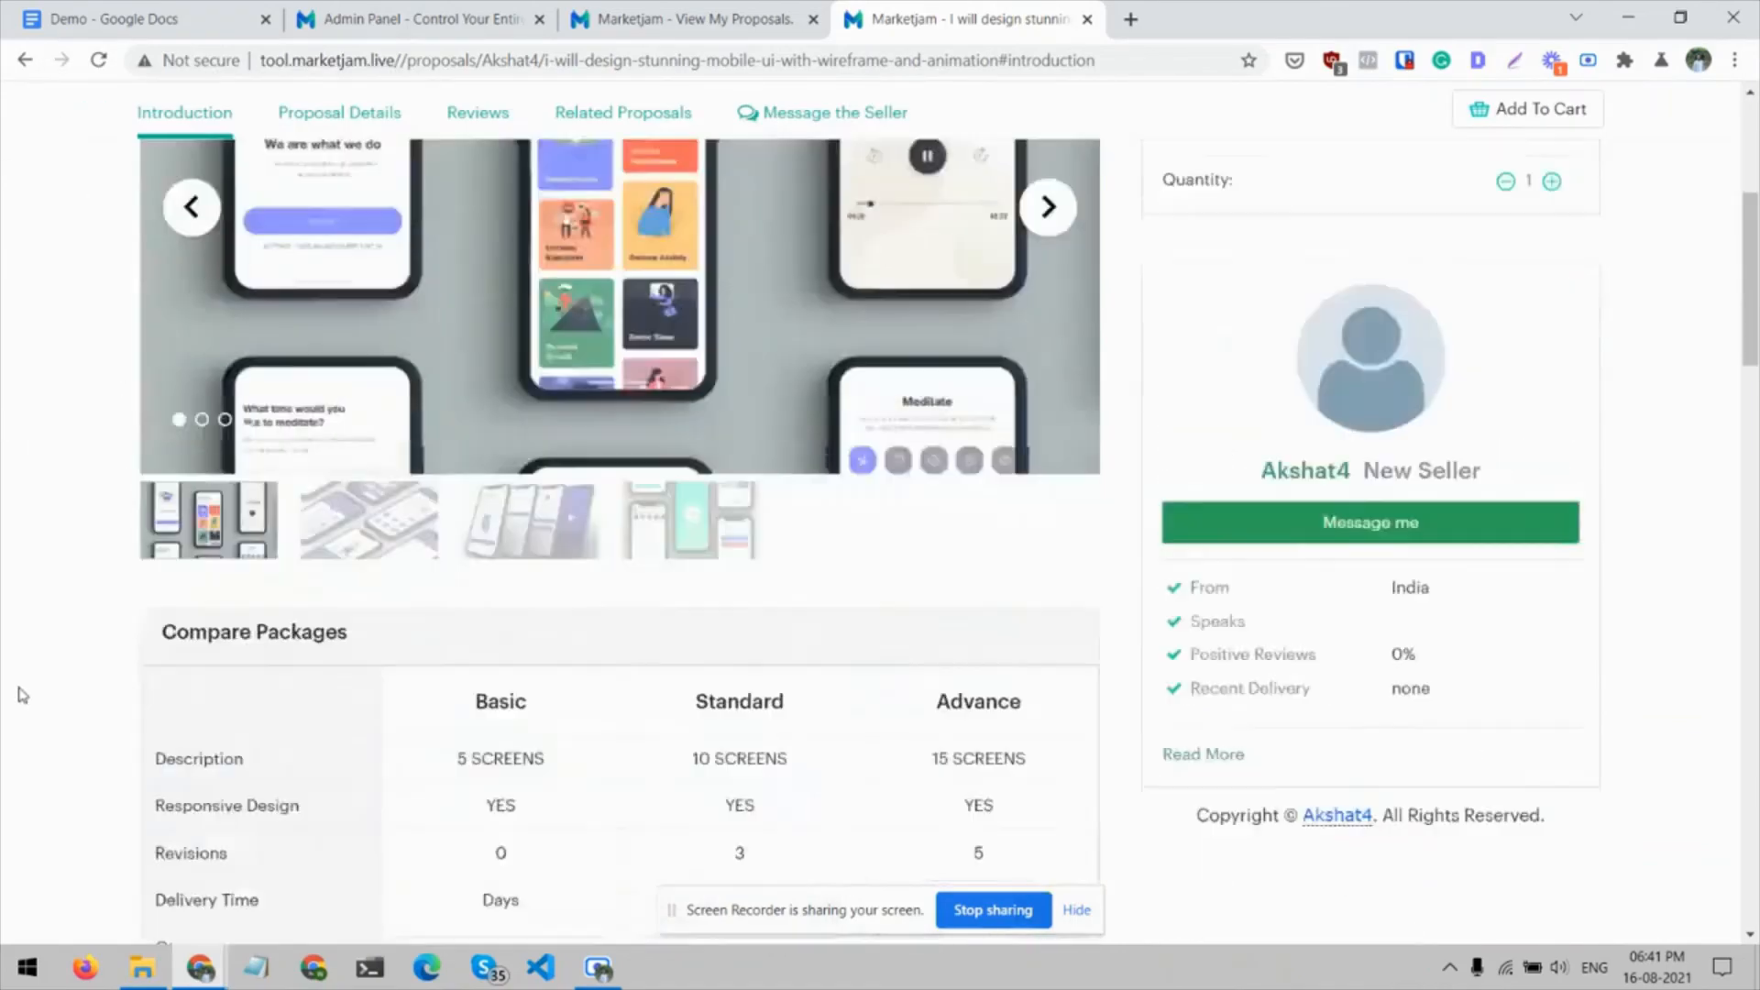
scroll(37, 669, up, 10)
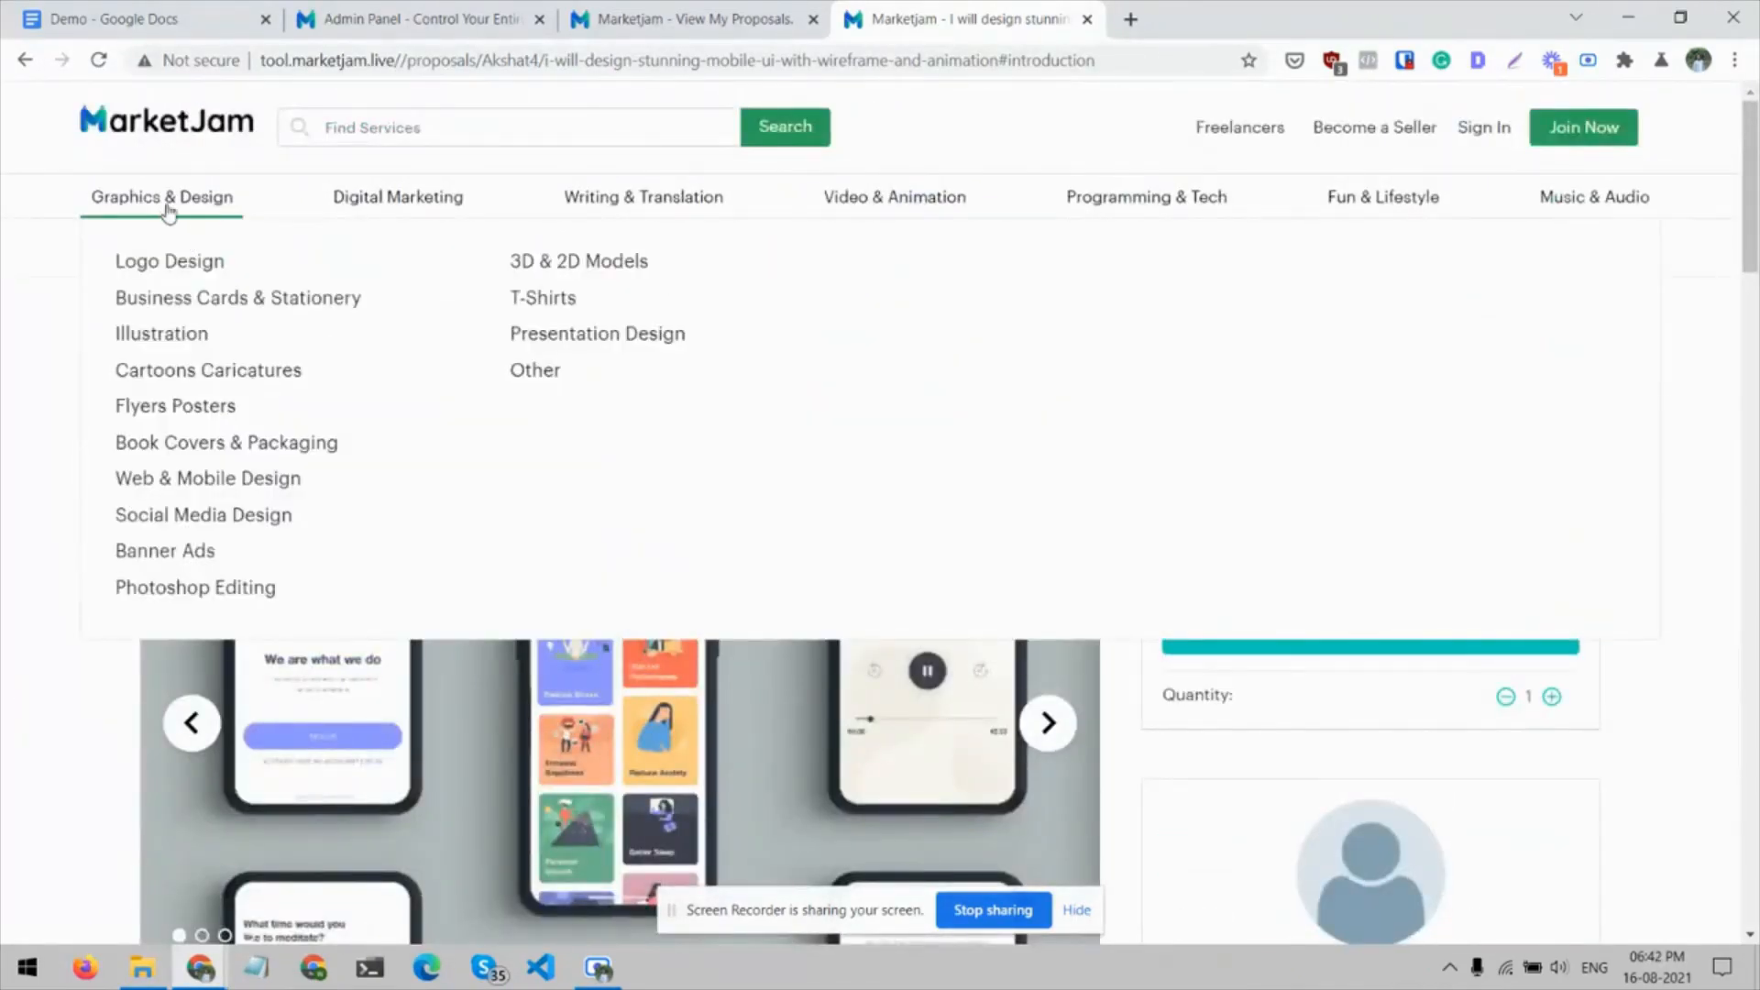
Open the Graphics & Design category and look through its proposals and filter options
click(166, 207)
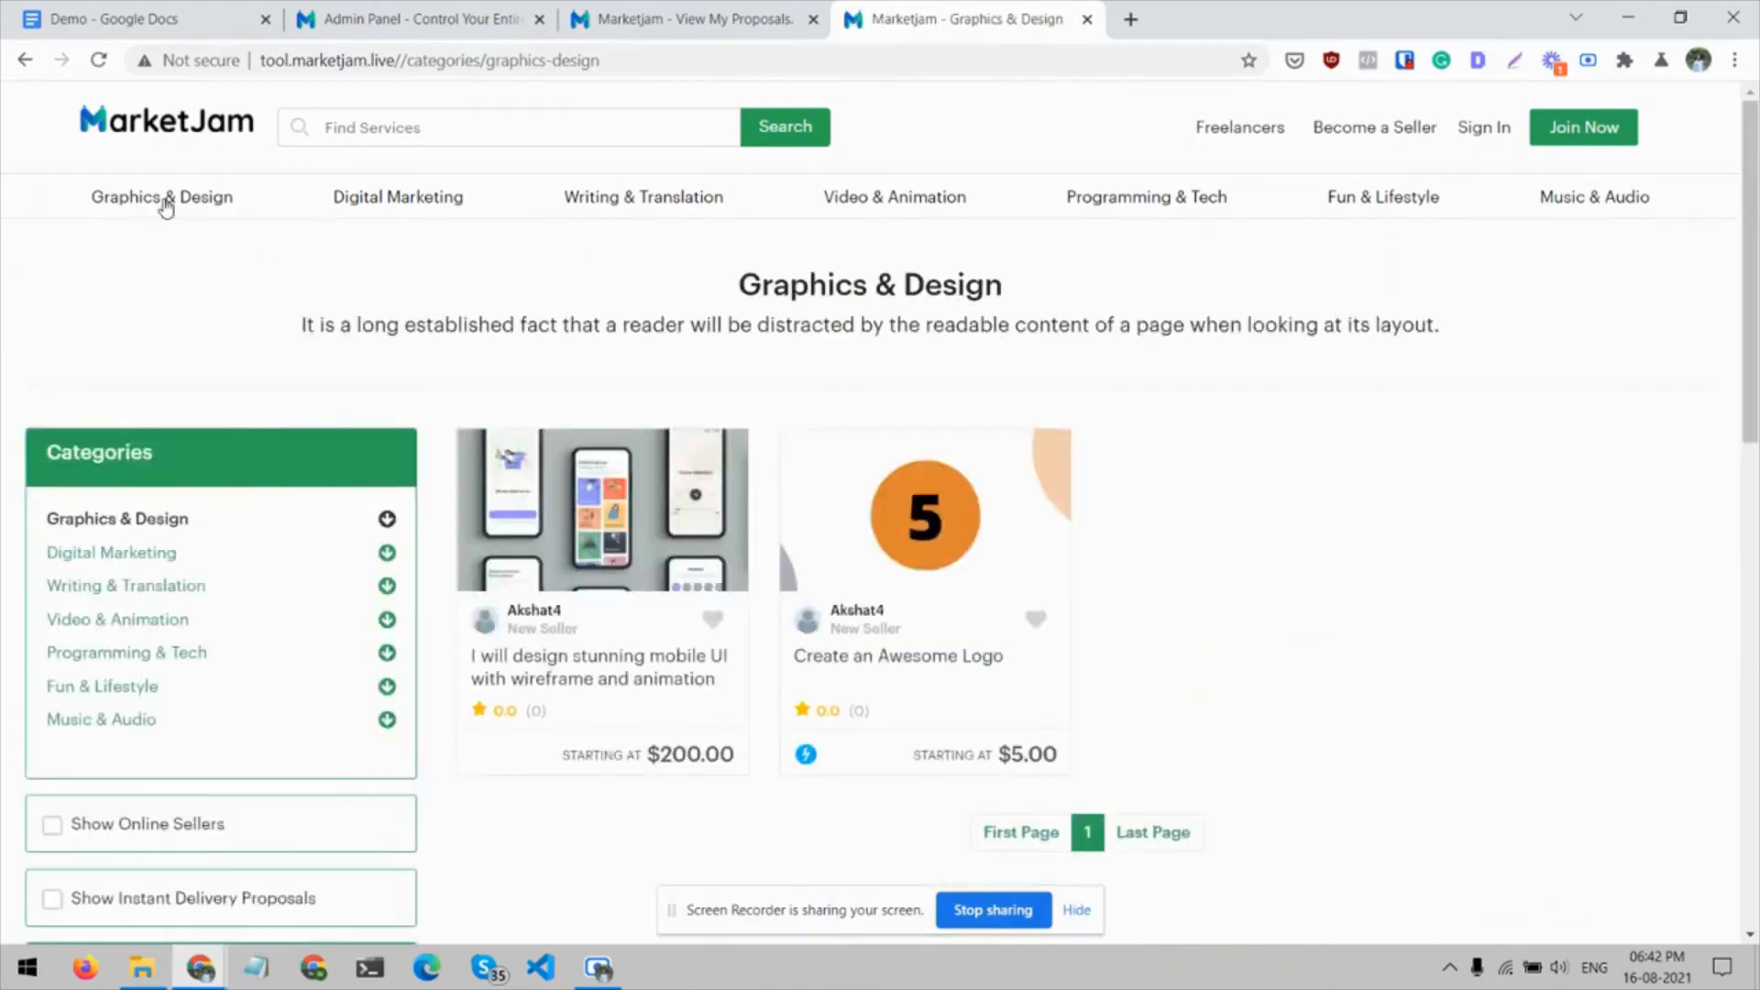
scroll(805, 530, down, 5)
scroll(757, 694, down, 1)
scroll(757, 693, up, 7)
Switch to the Marketjam admin panel and look over the Active Proposals page and the sidebar sections
click(425, 9)
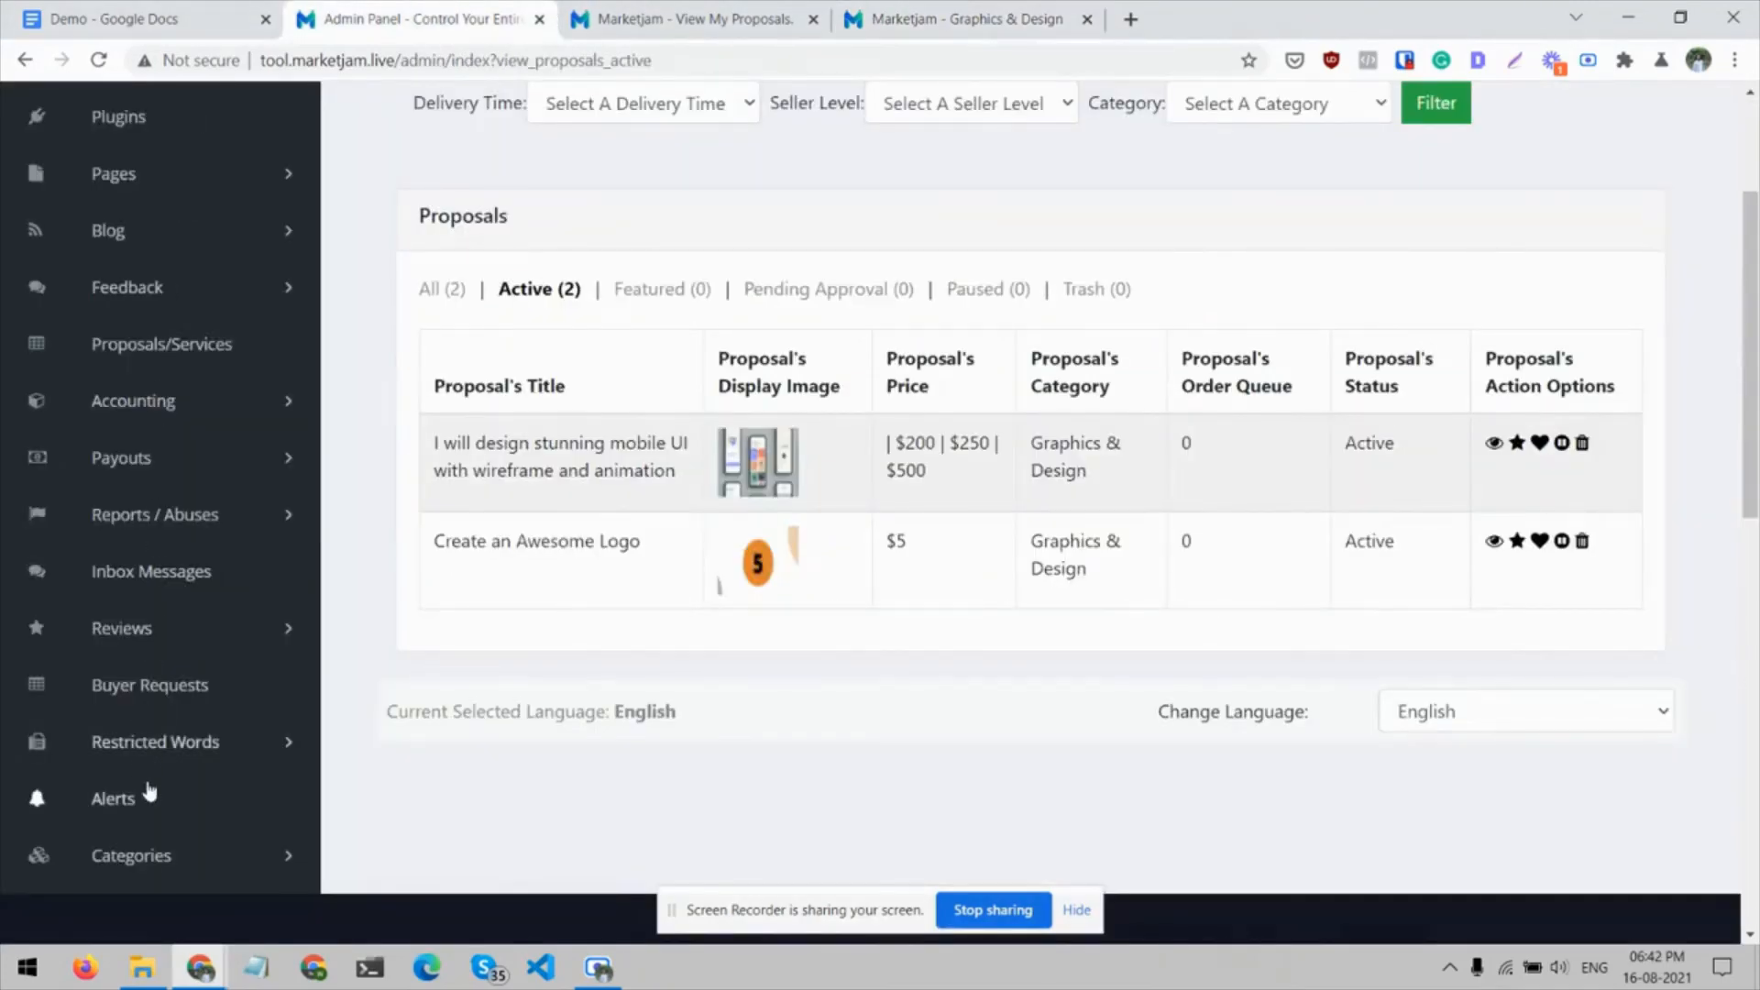
scroll(125, 621, down, 2)
scroll(129, 631, up, 4)
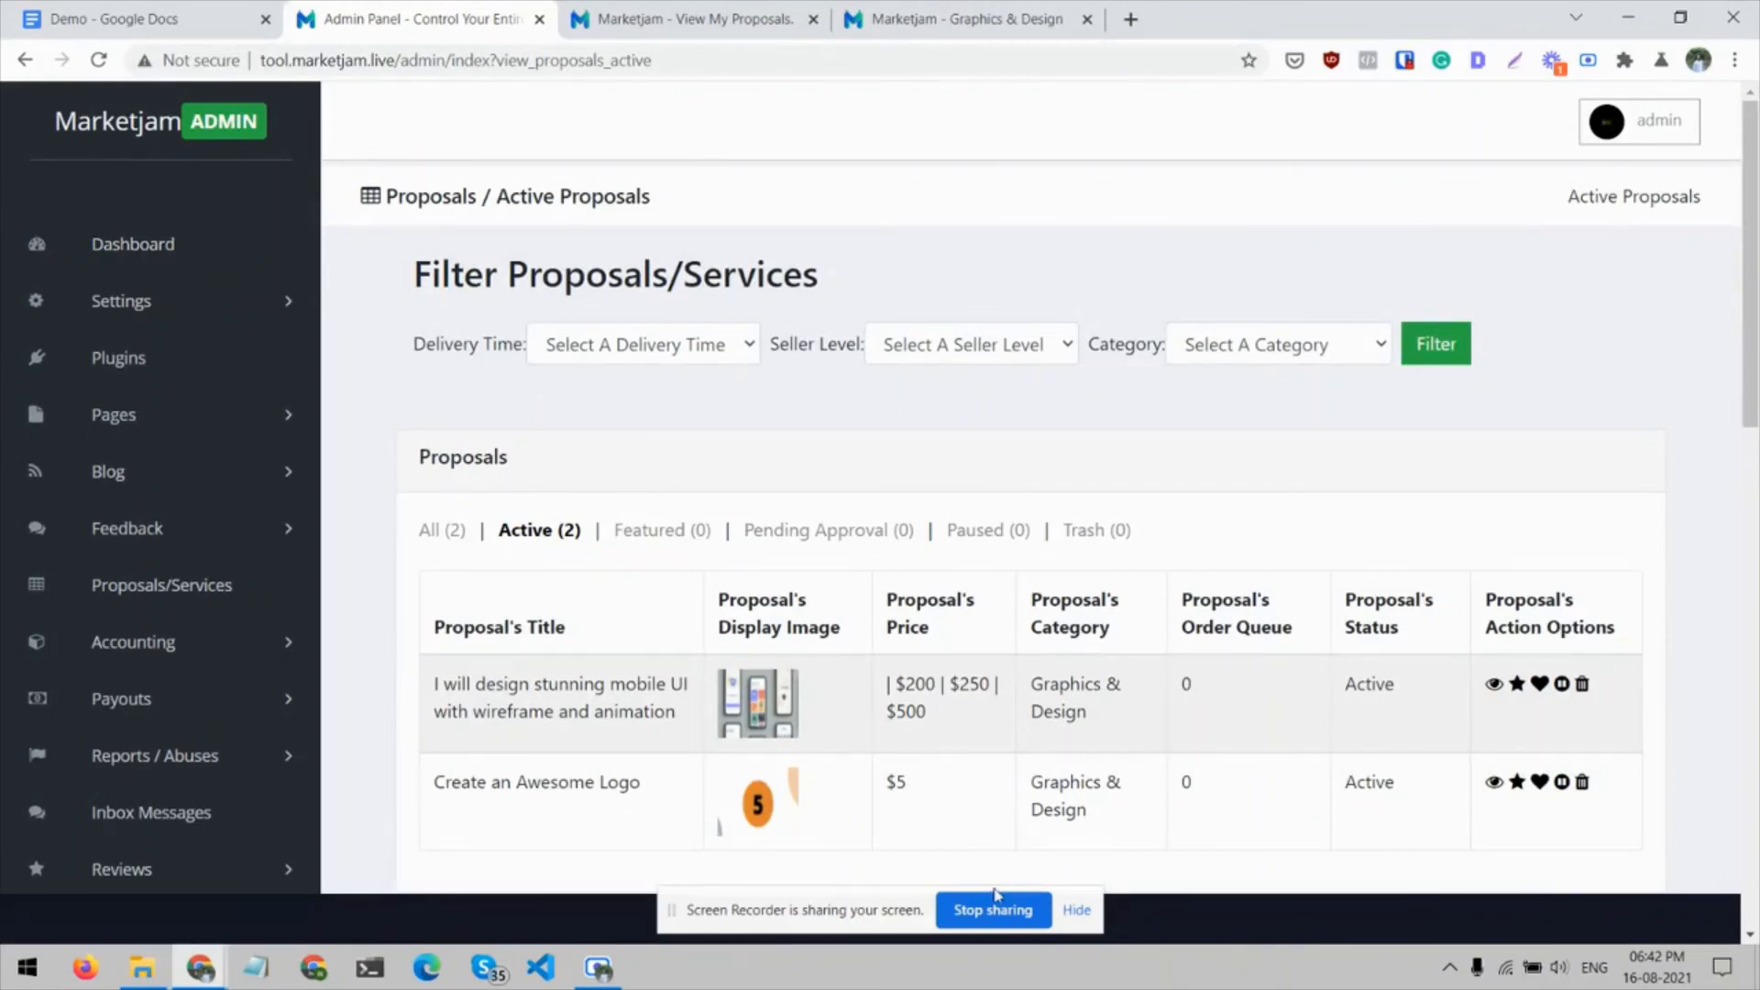
click(598, 967)
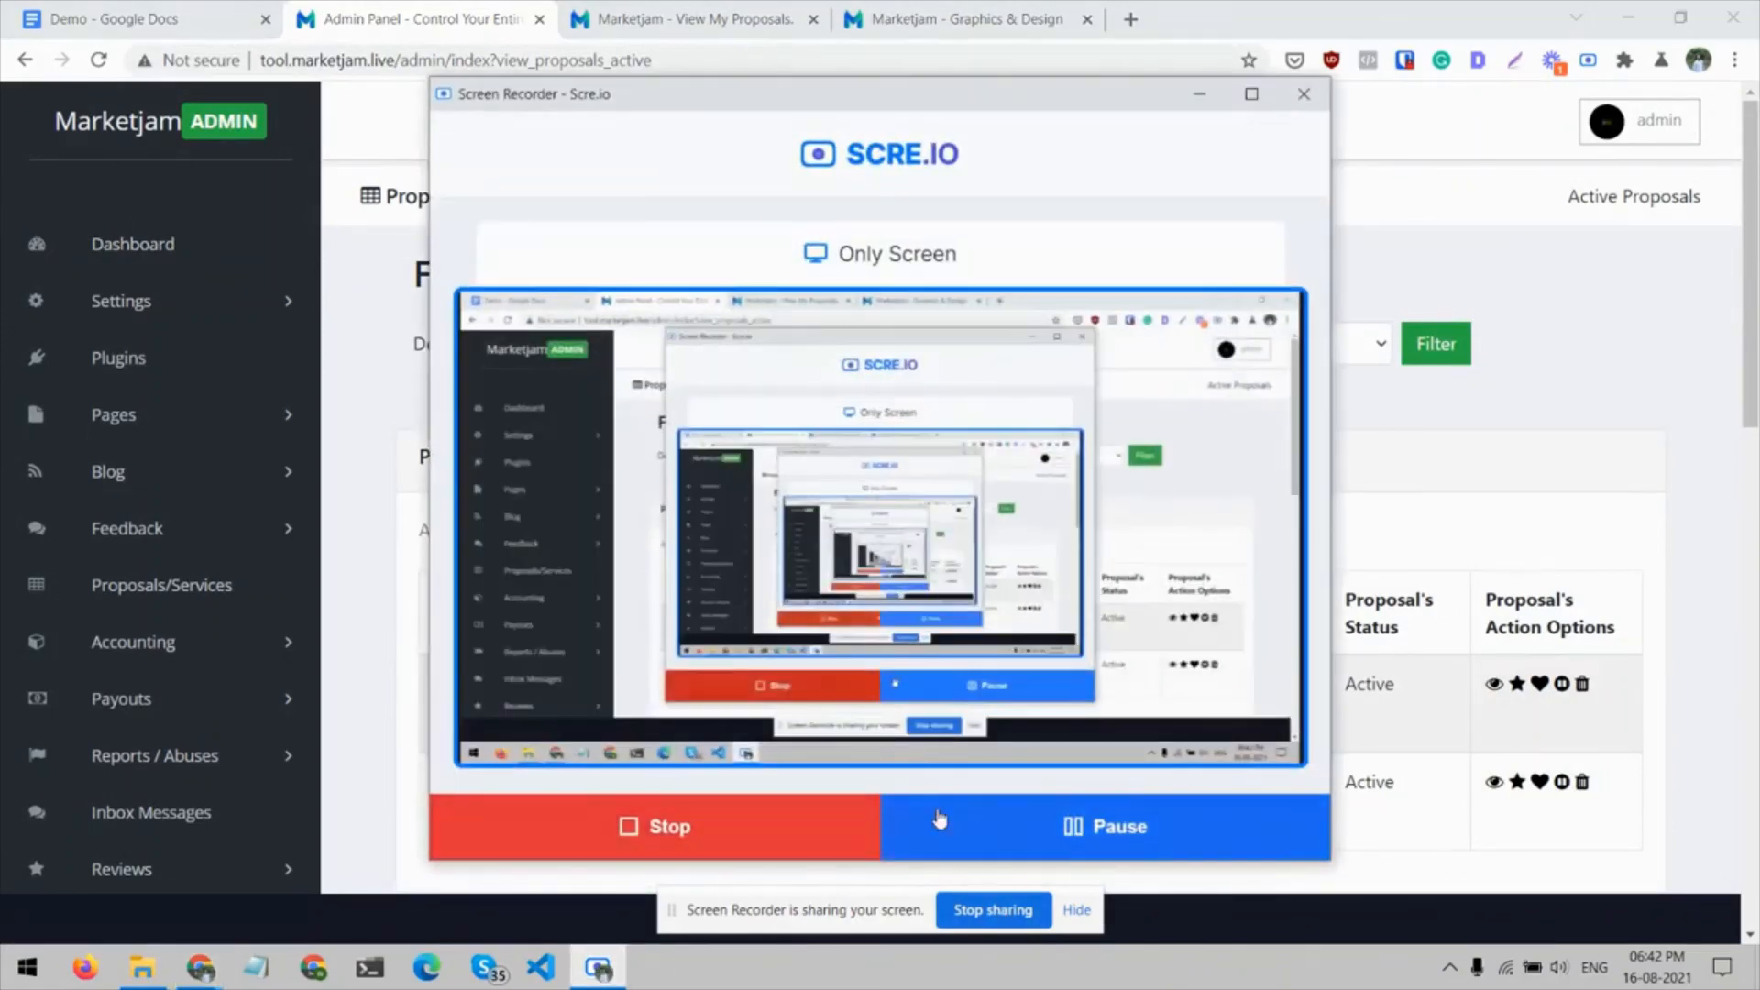